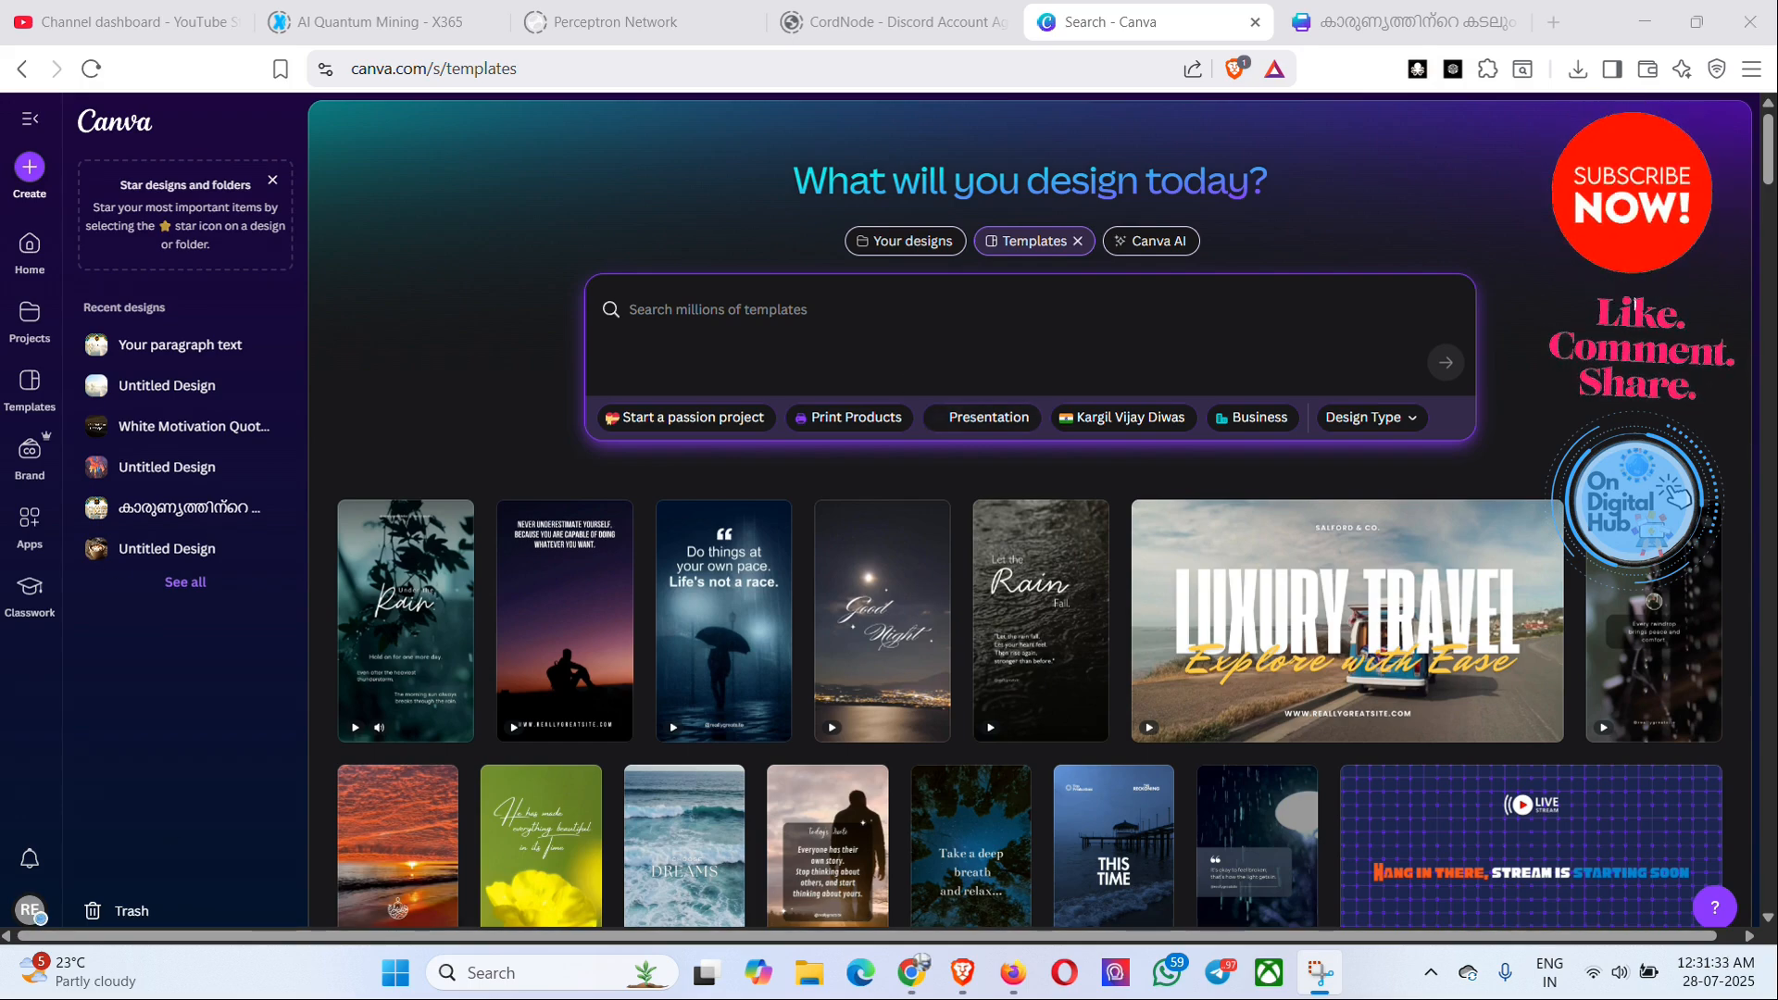
- Examine the finished Nabidinam greeting poster as a reference, with none of its elements selected, and return to the template search page
left_click(1365, 33)
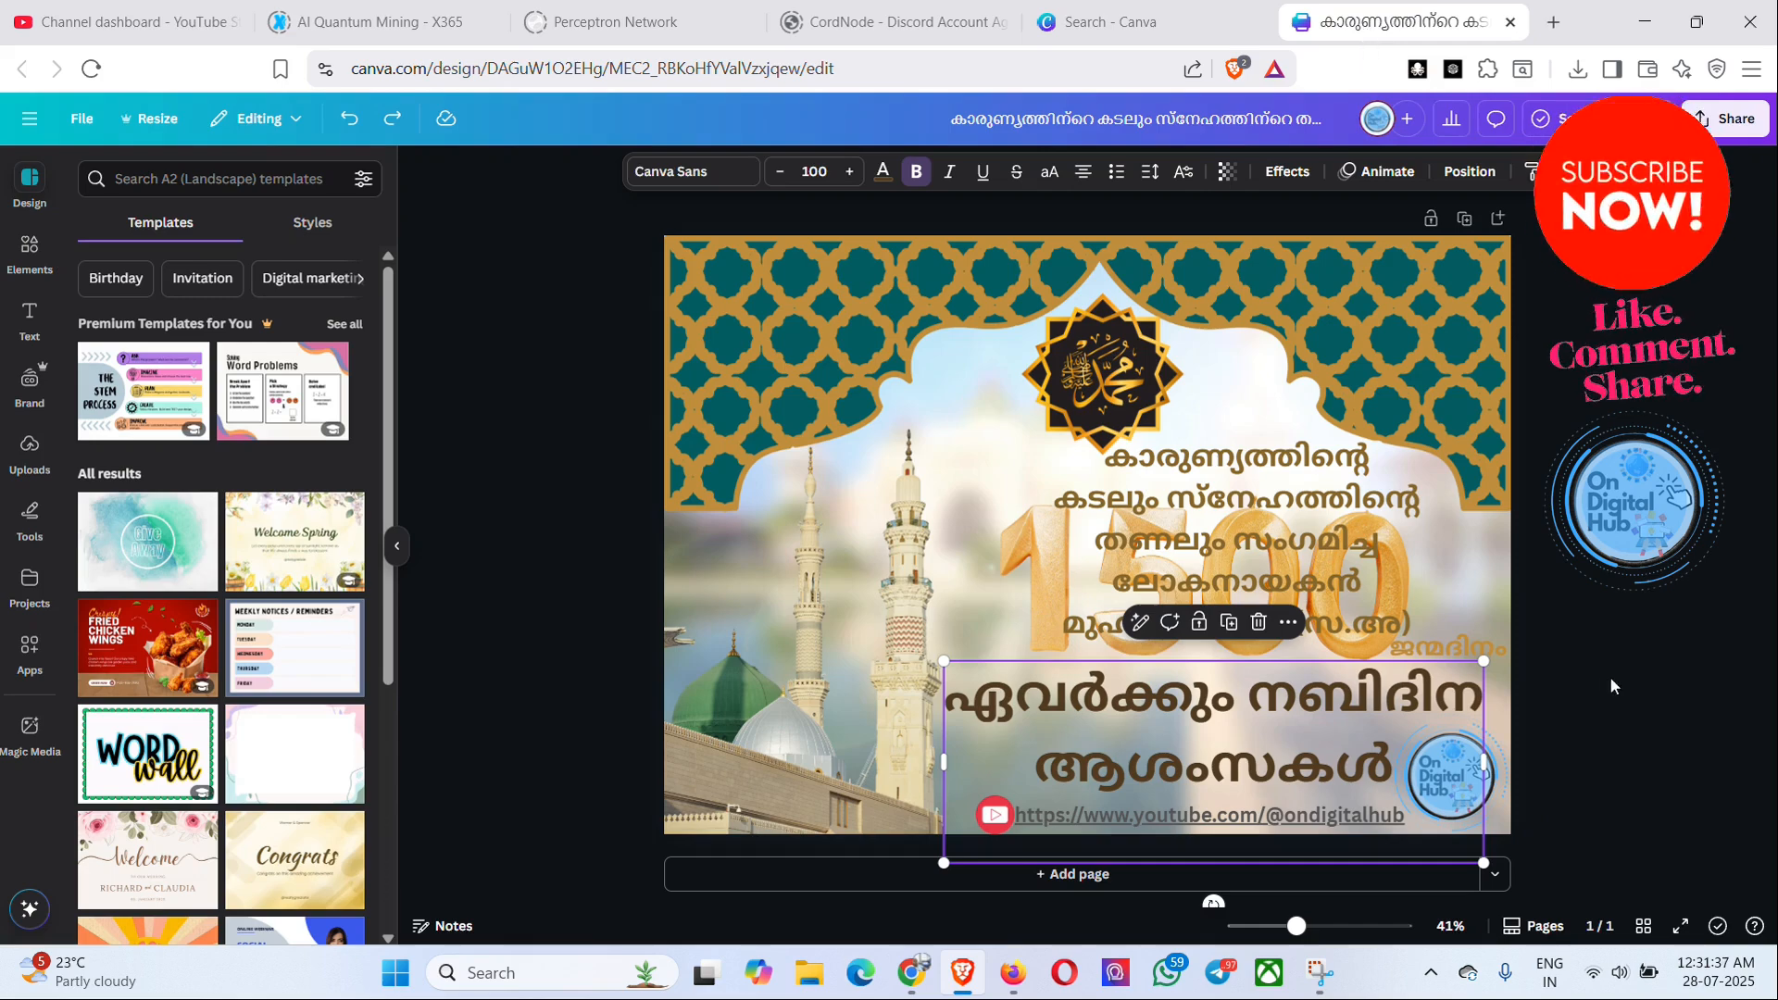
left_click(1658, 603)
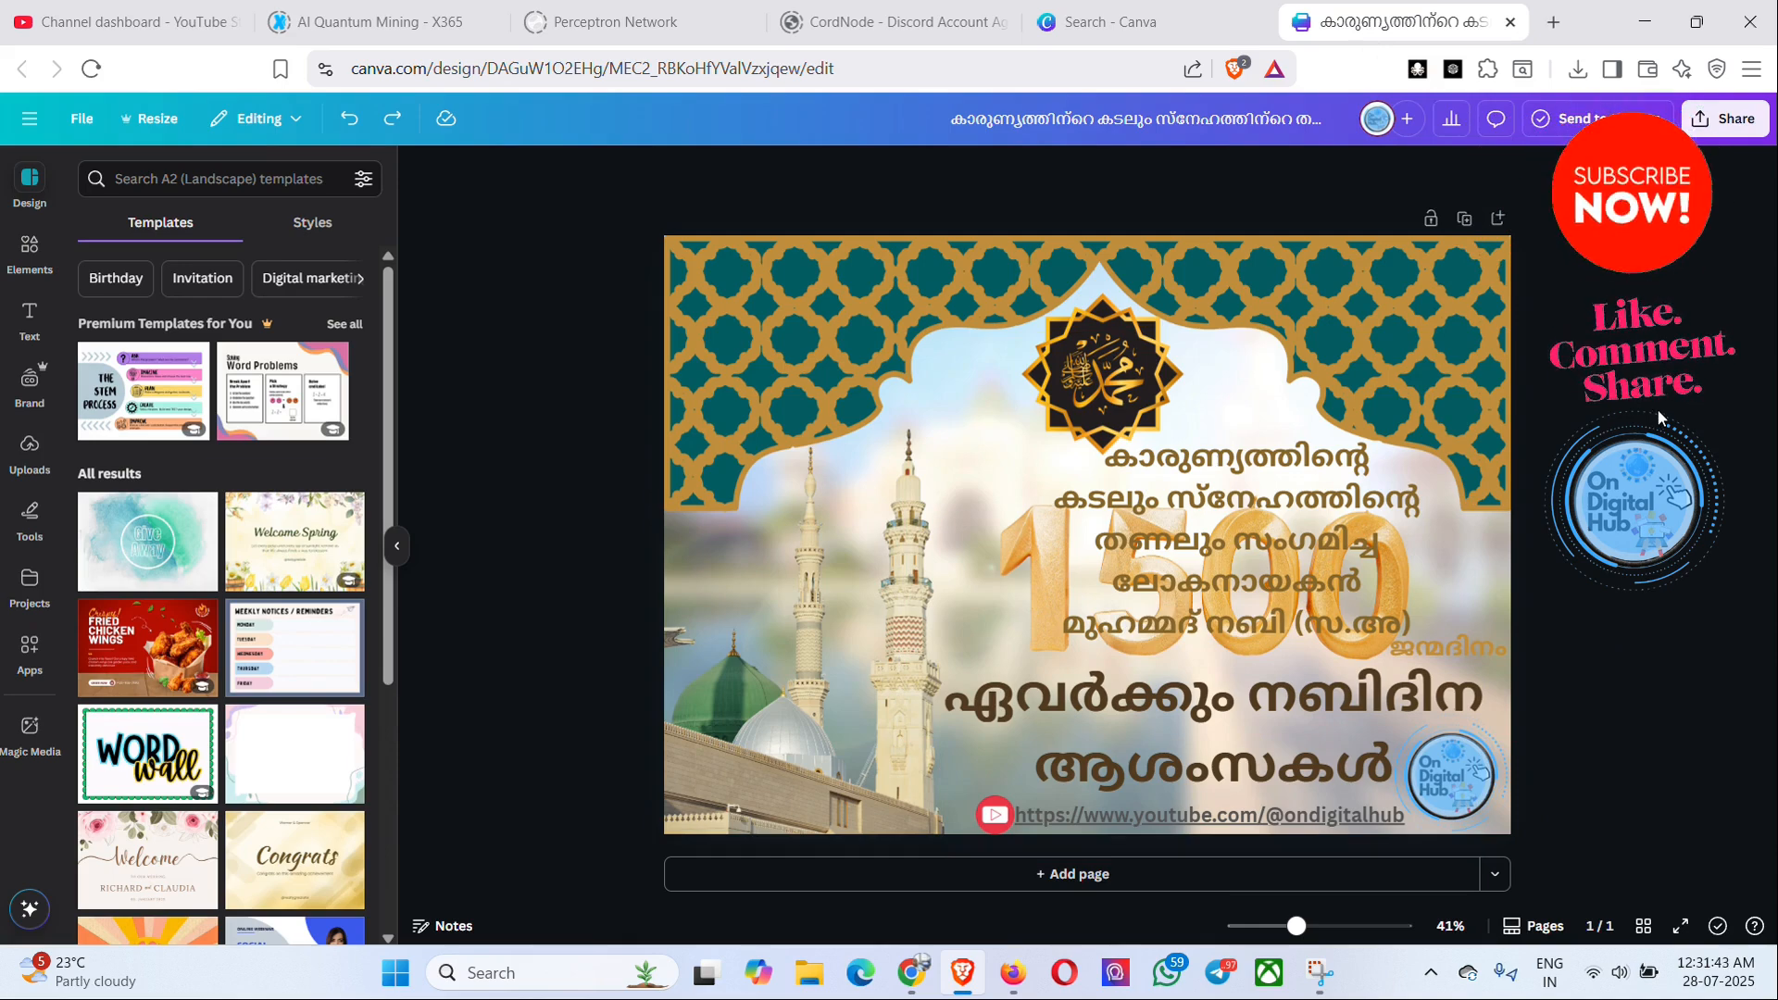
left_click(1146, 26)
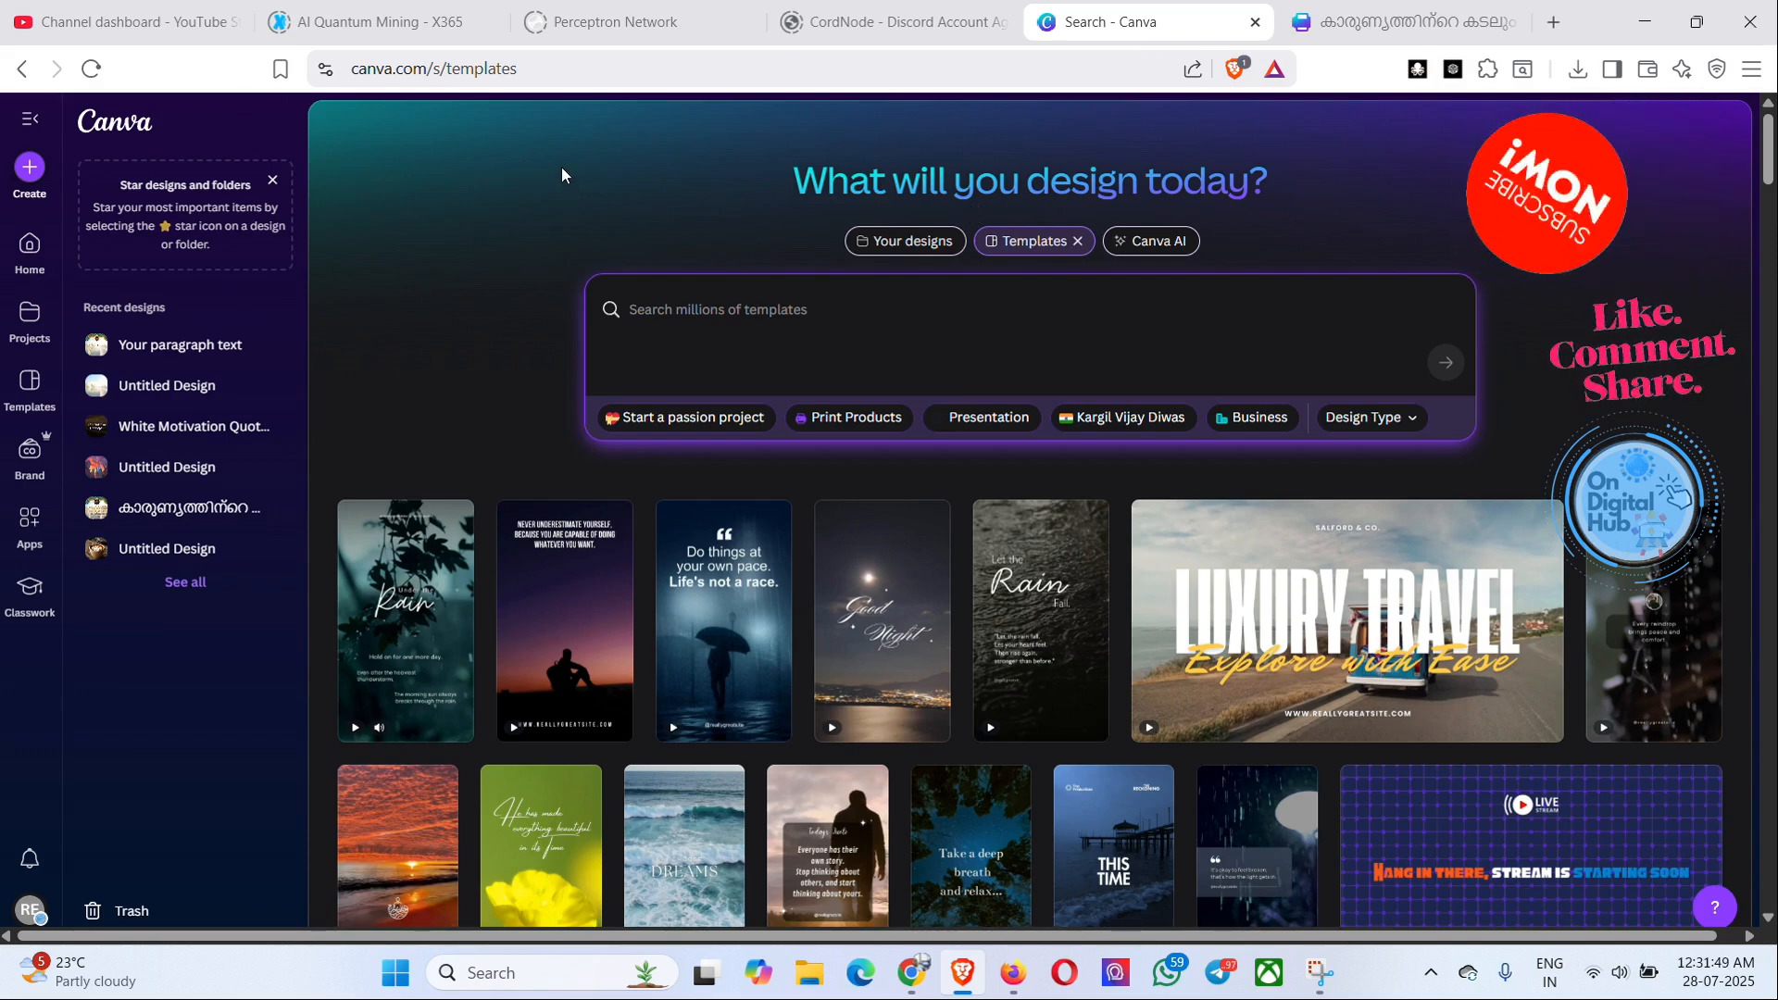
- Search the design types for "poster" and create a blank Poster (Landscape) design, 594 × 420 mm
left_click(29, 173)
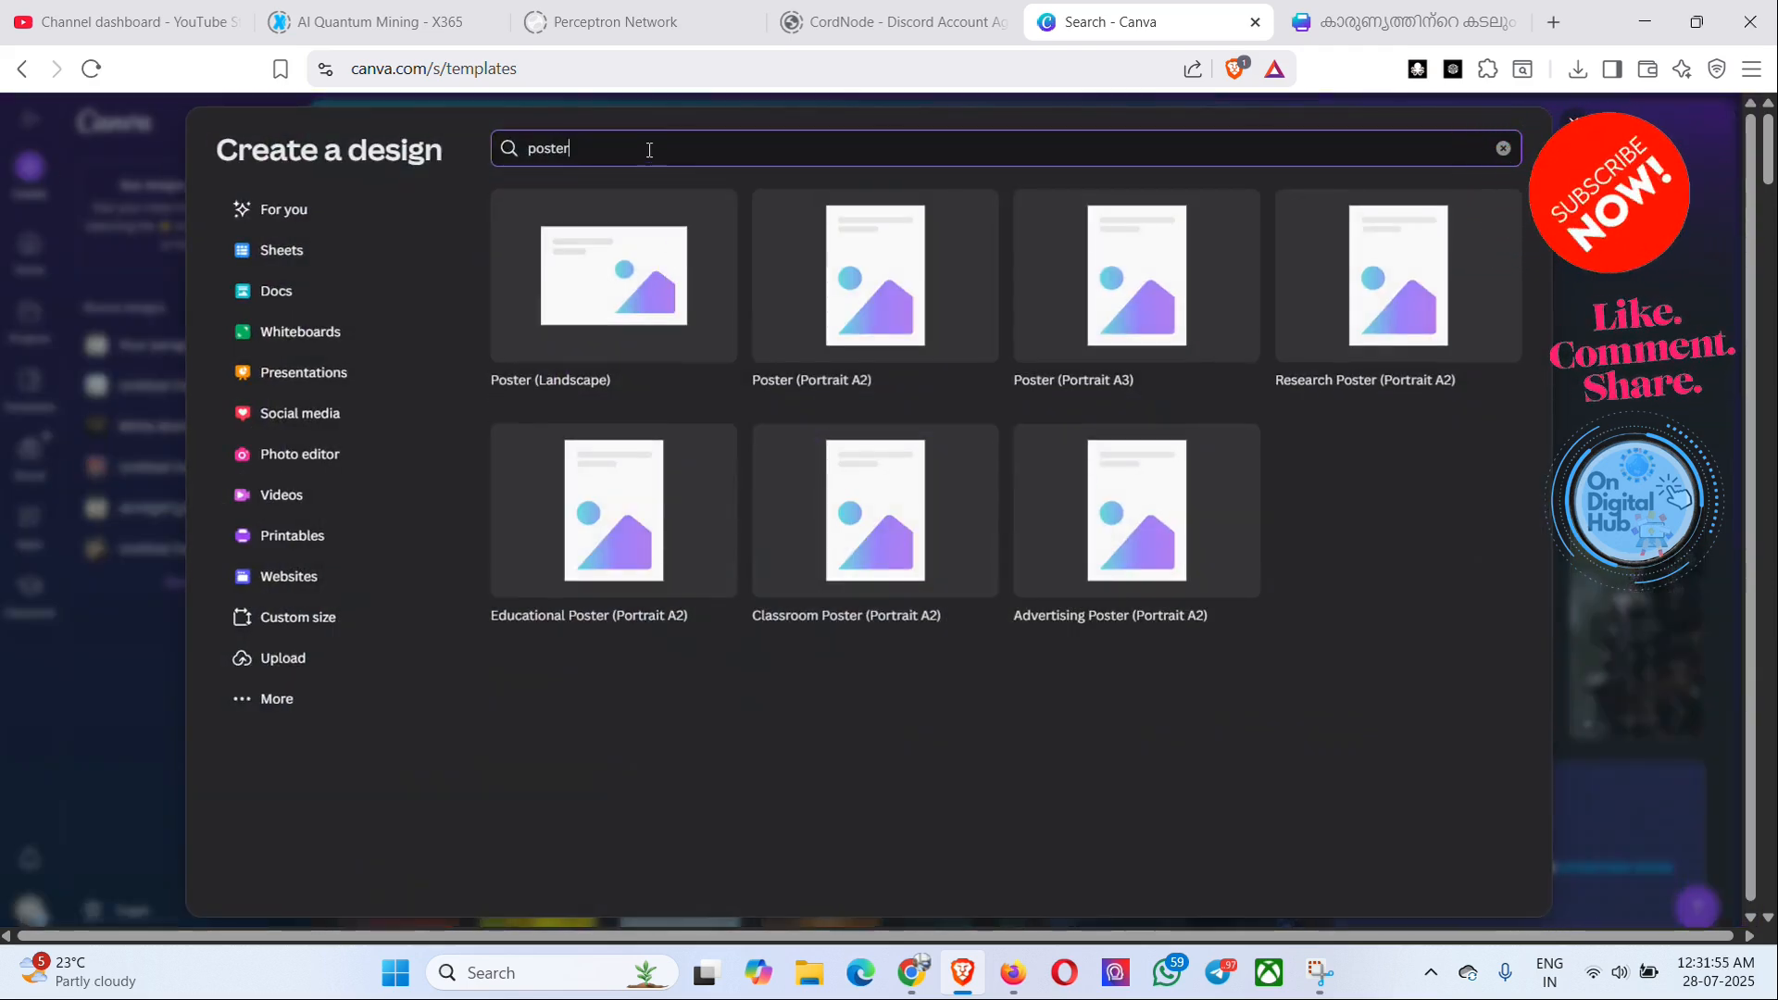
key("BackSpace")
key("BackSpace")
key("BackSpace")
key("BackSpace")
key("BackSpace")
key("BackSpace")
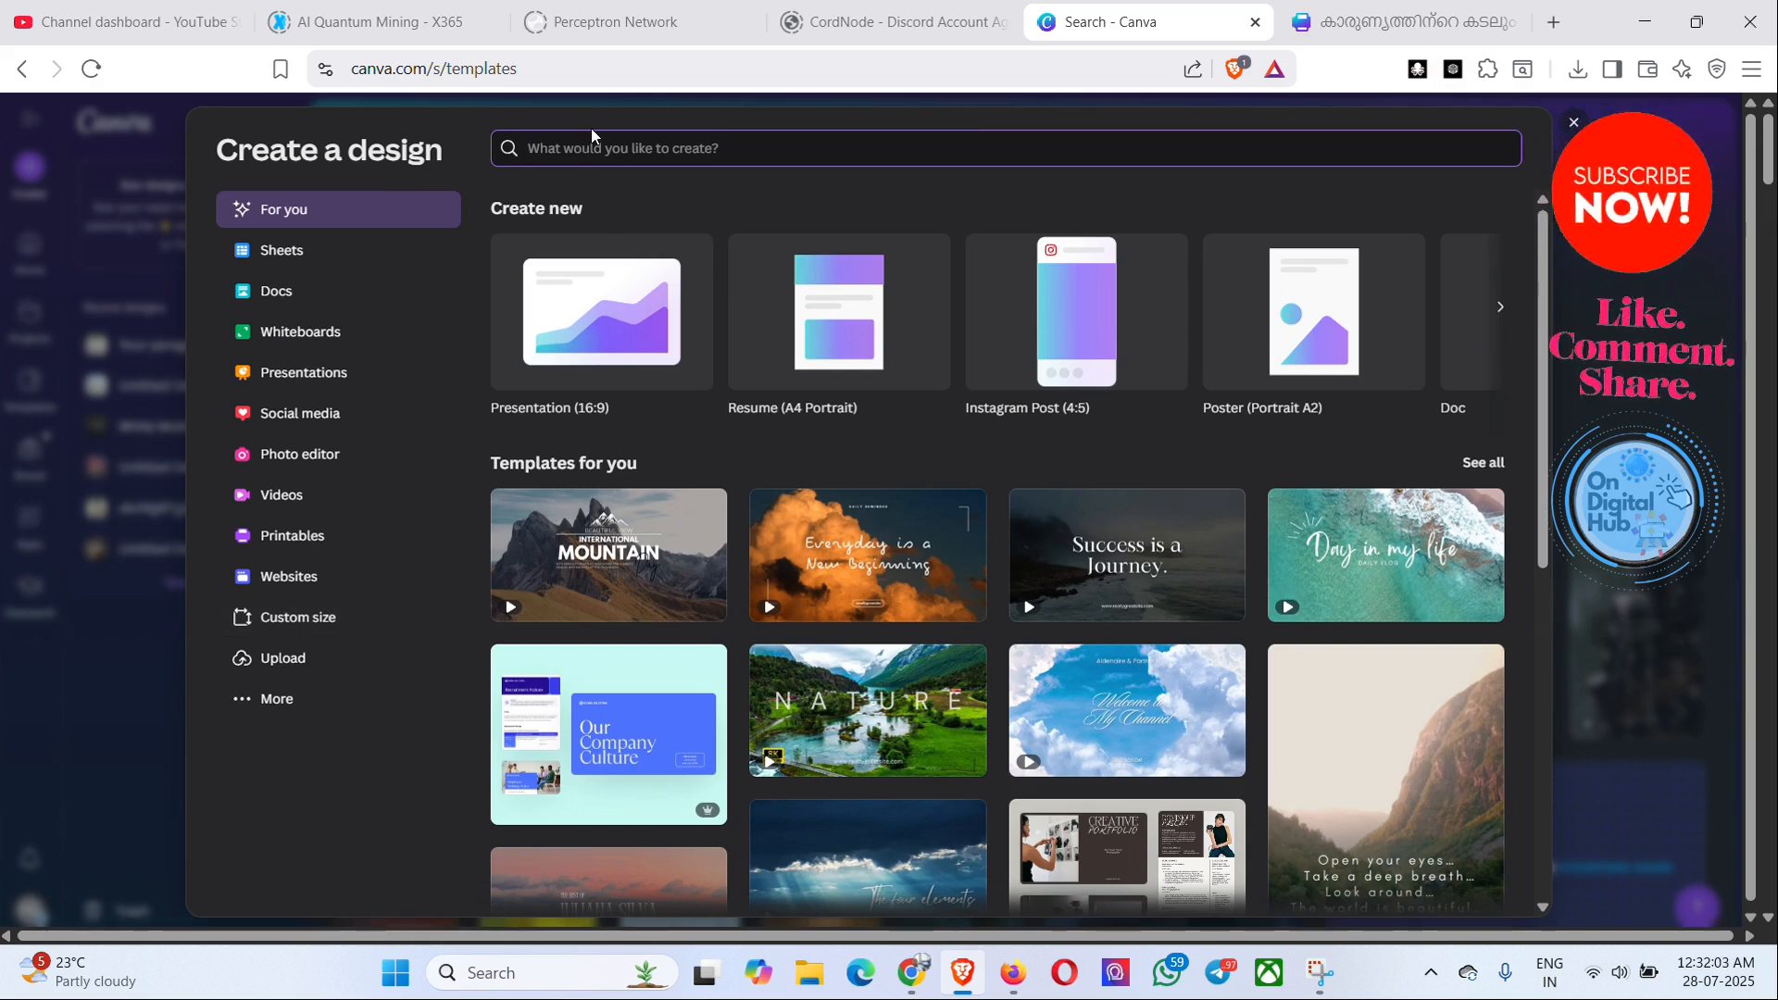
type("post")
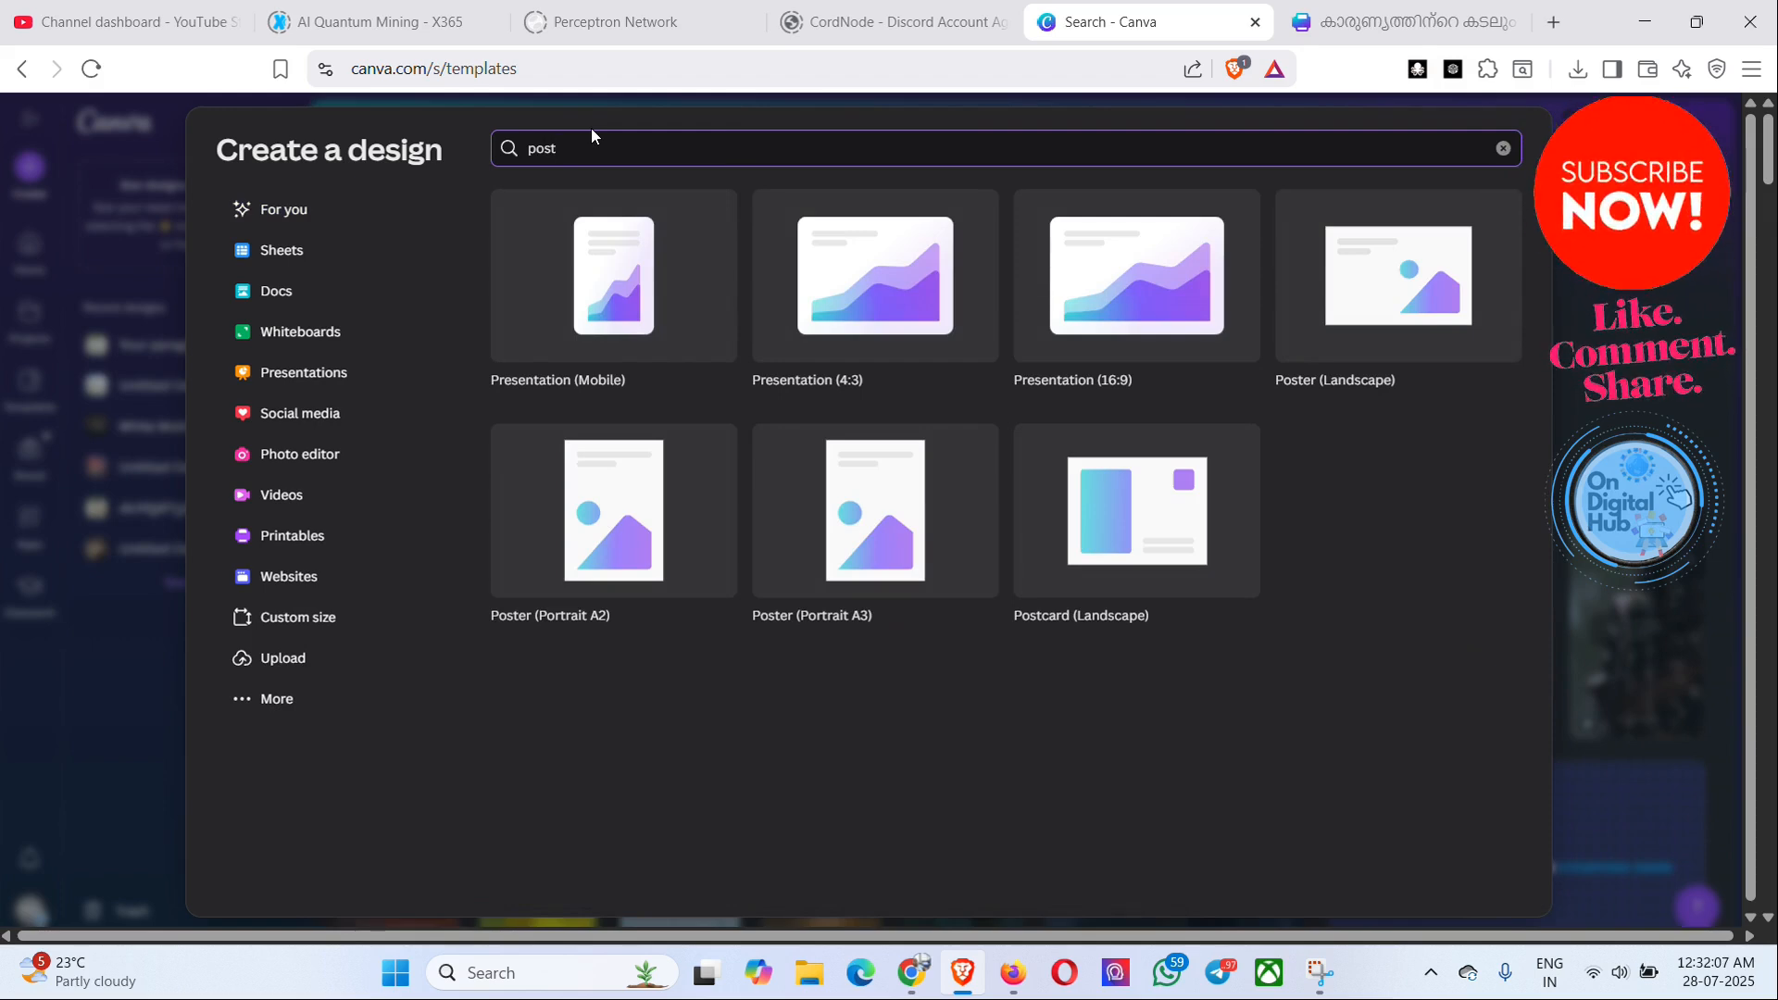
type("er")
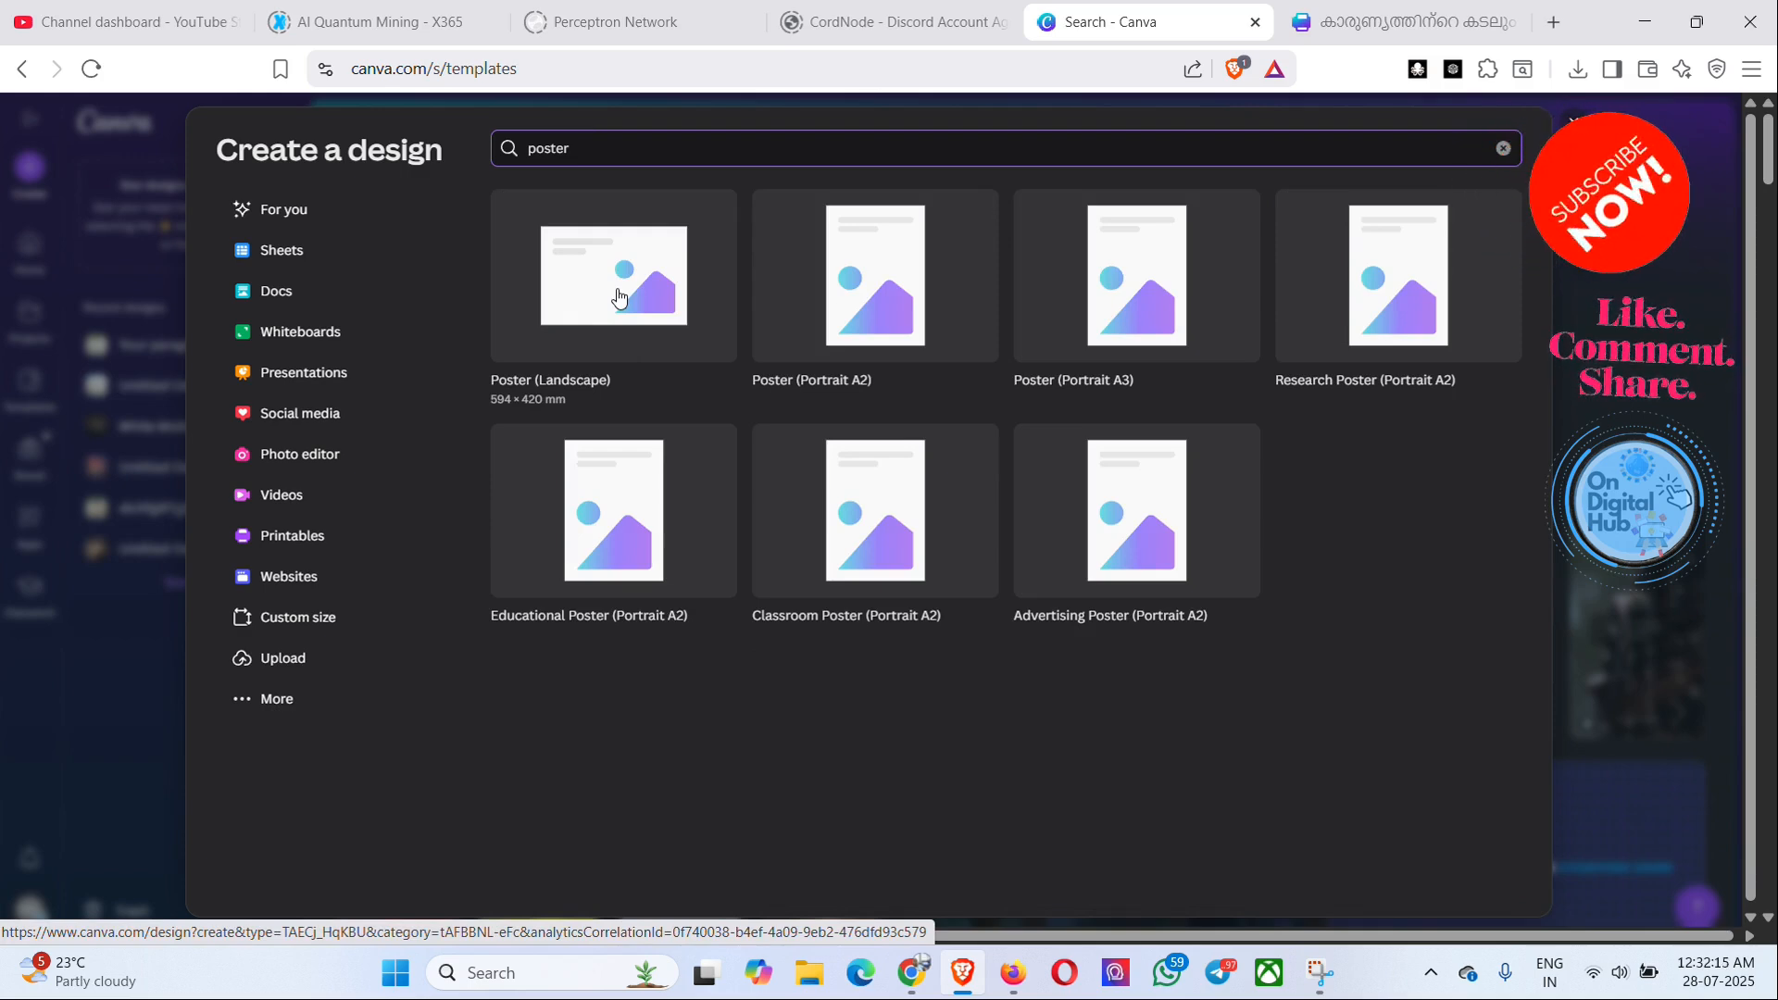
left_click(618, 296)
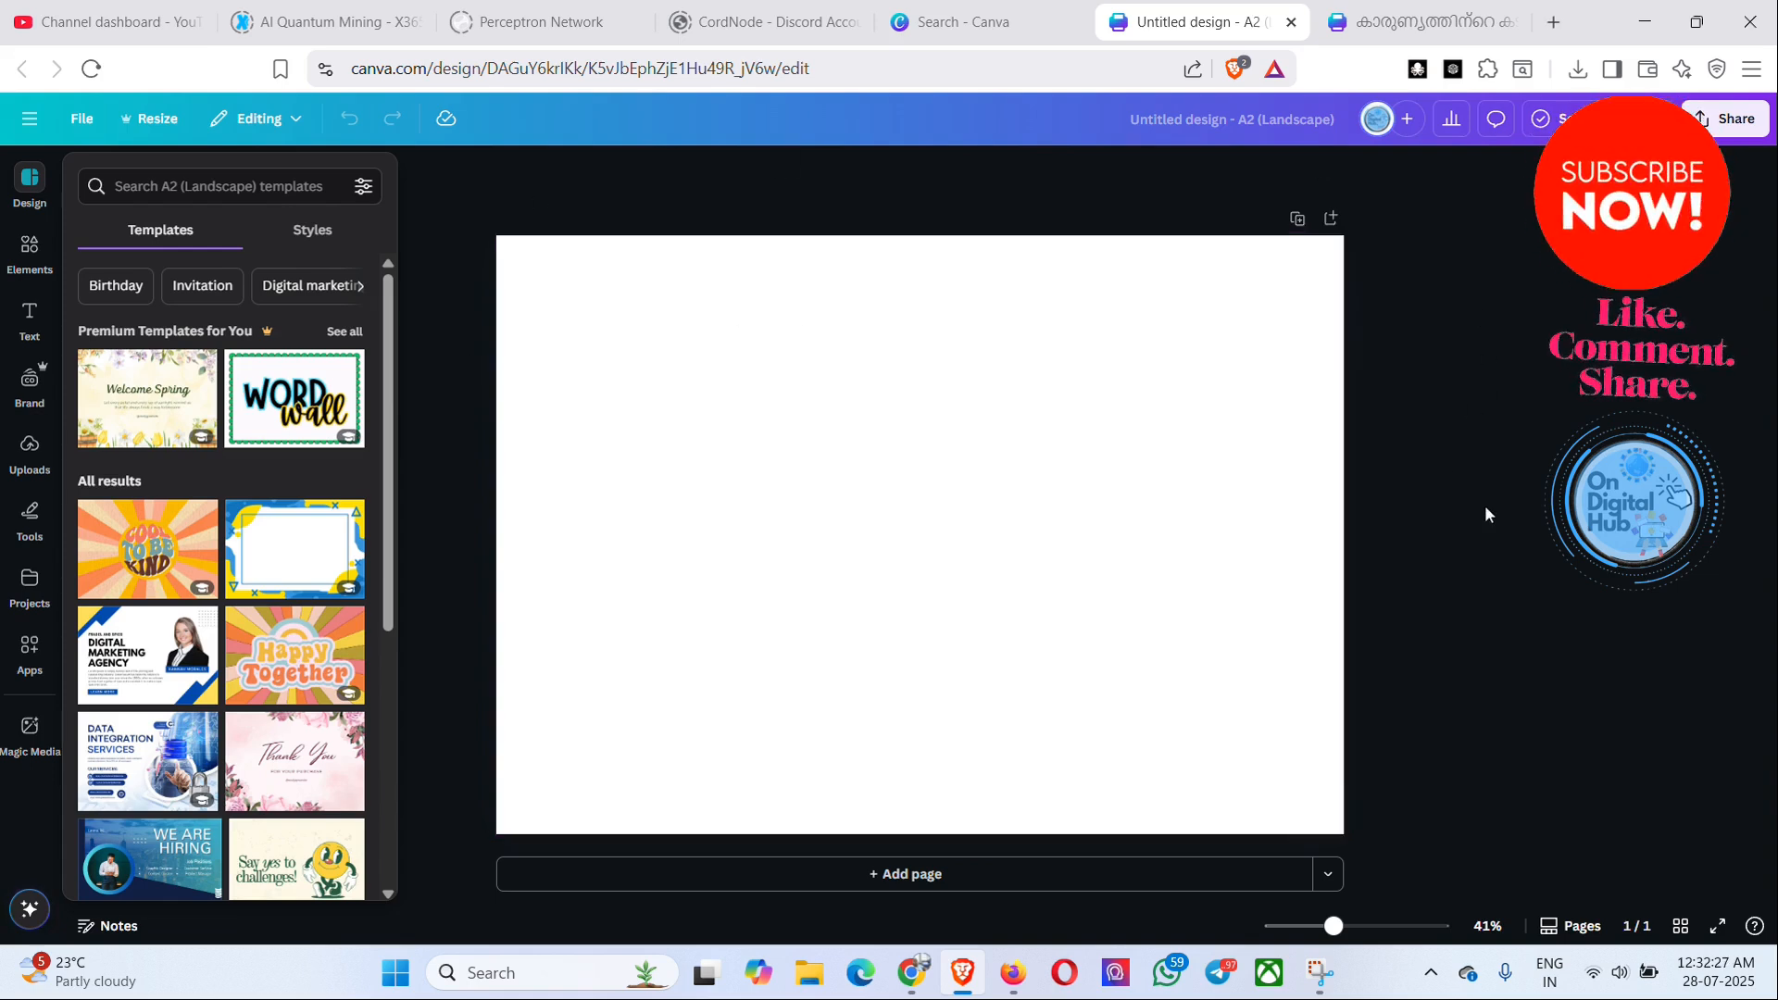
left_click(696, 328)
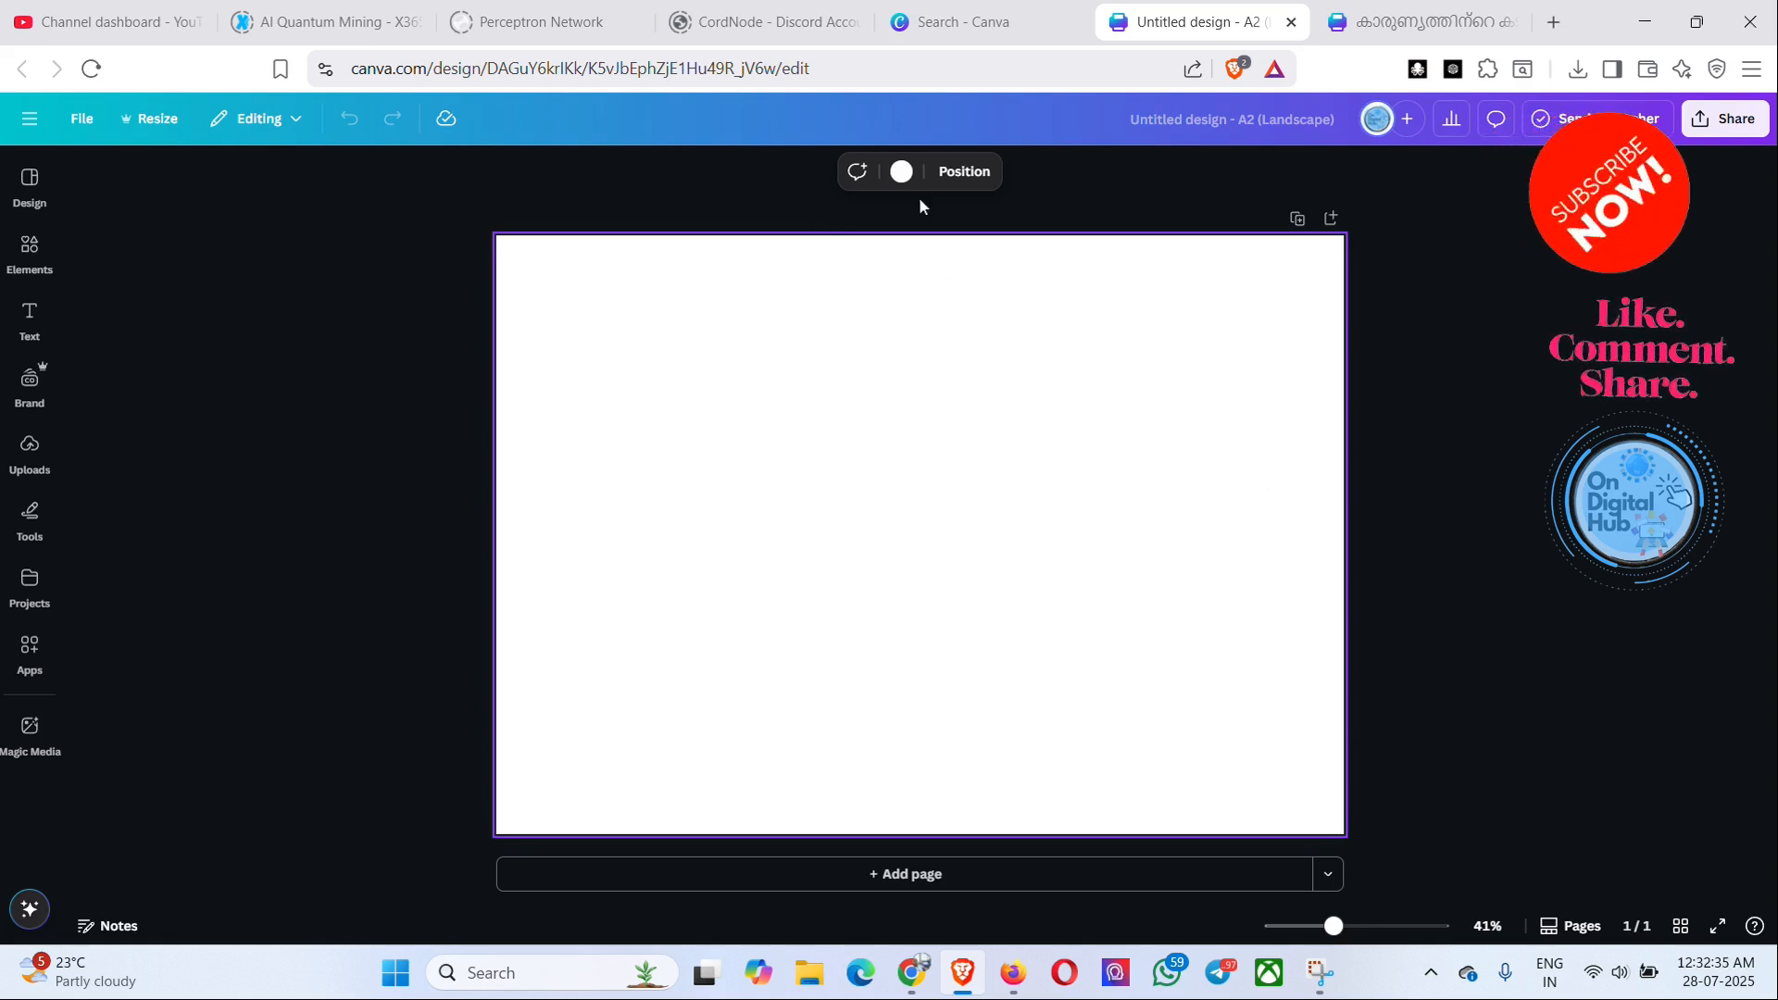
left_click(900, 171)
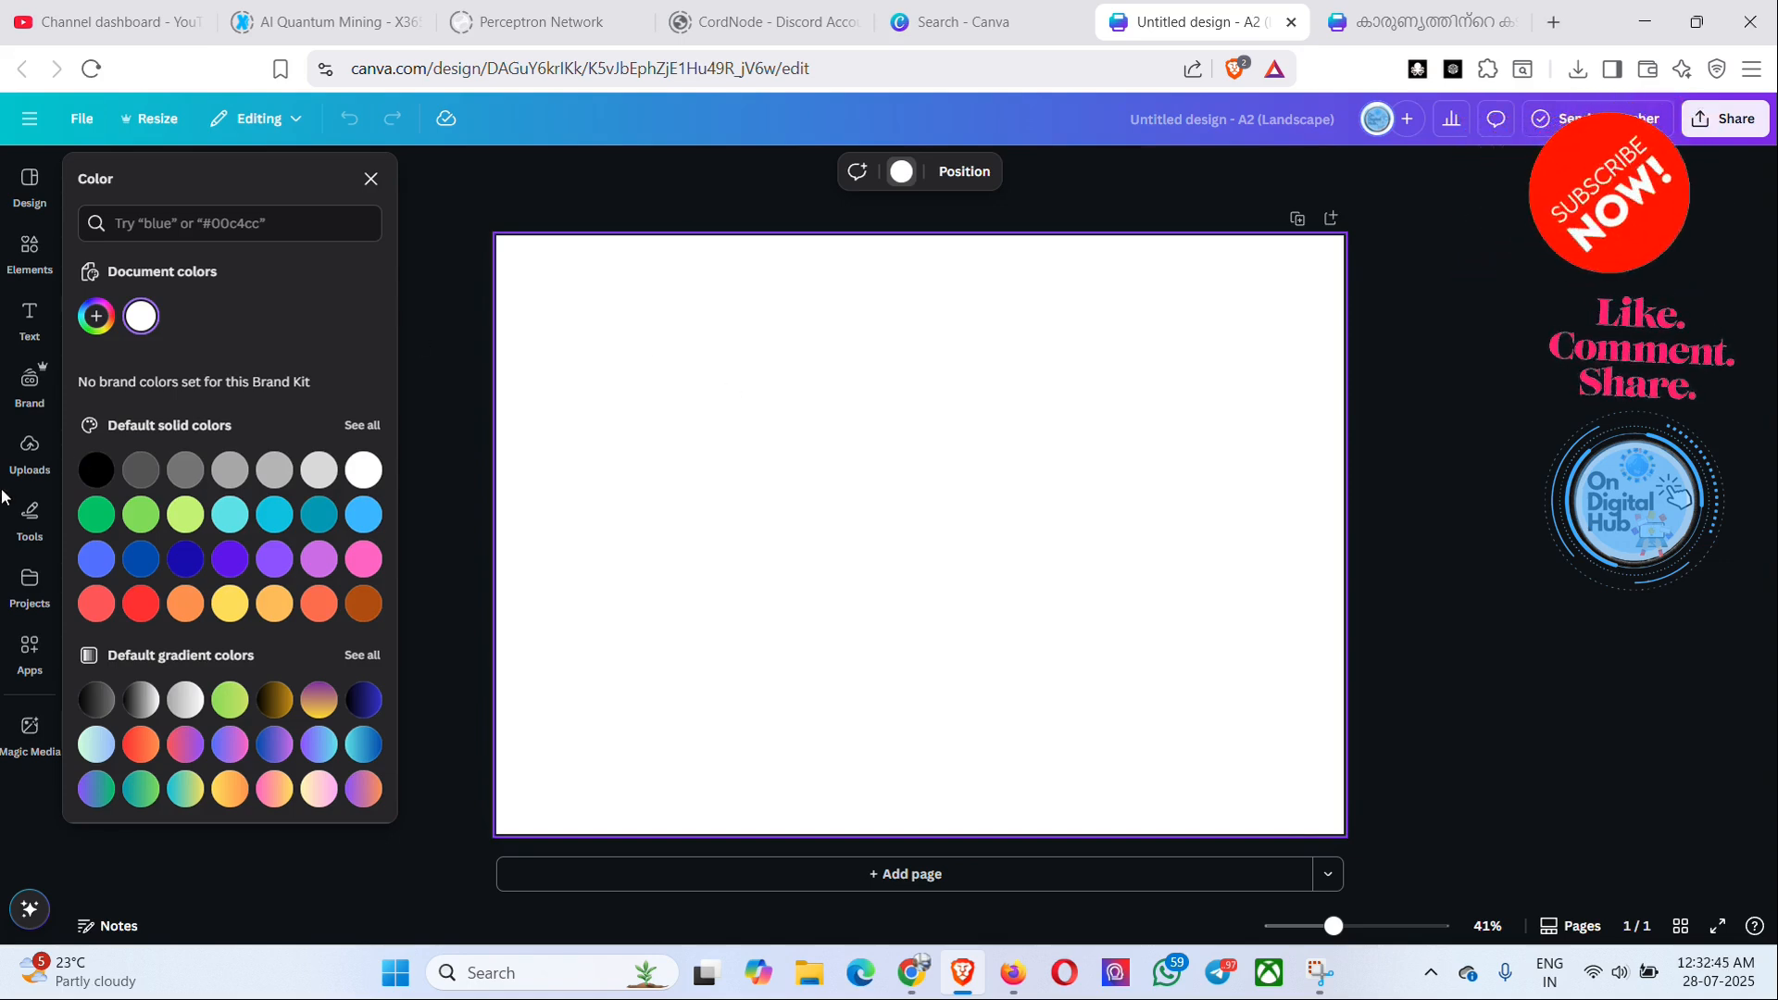
left_click(28, 453)
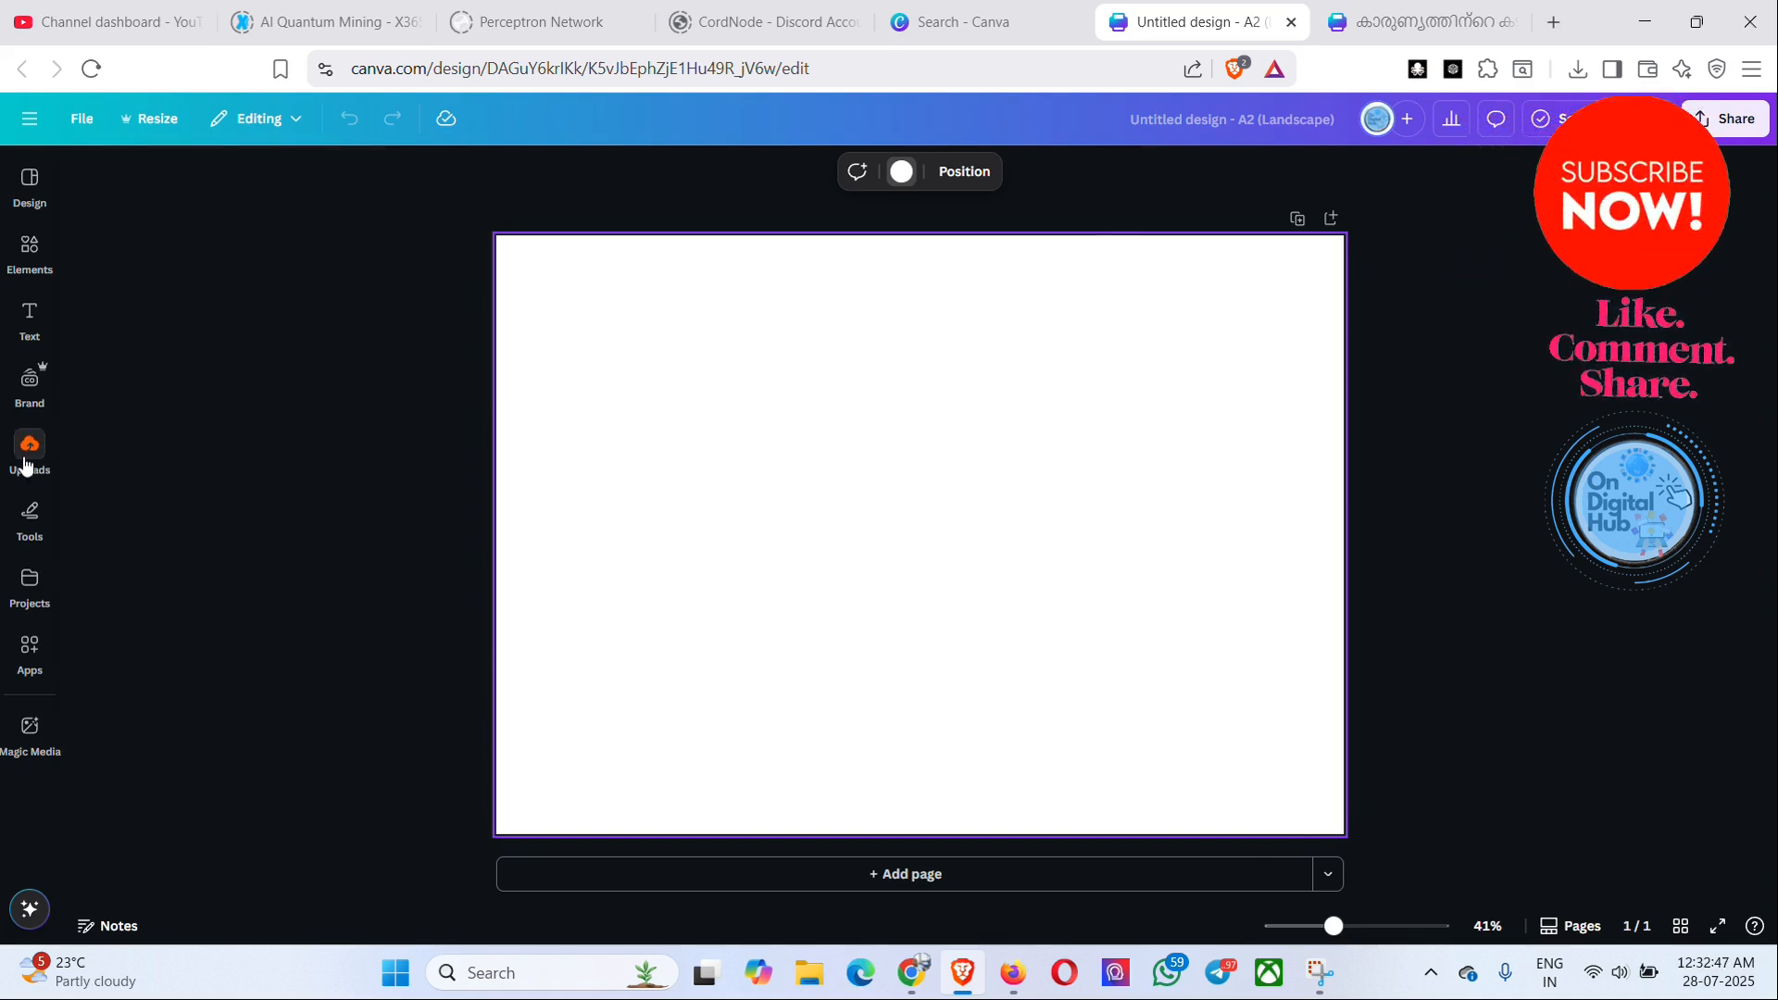
left_click(210, 226)
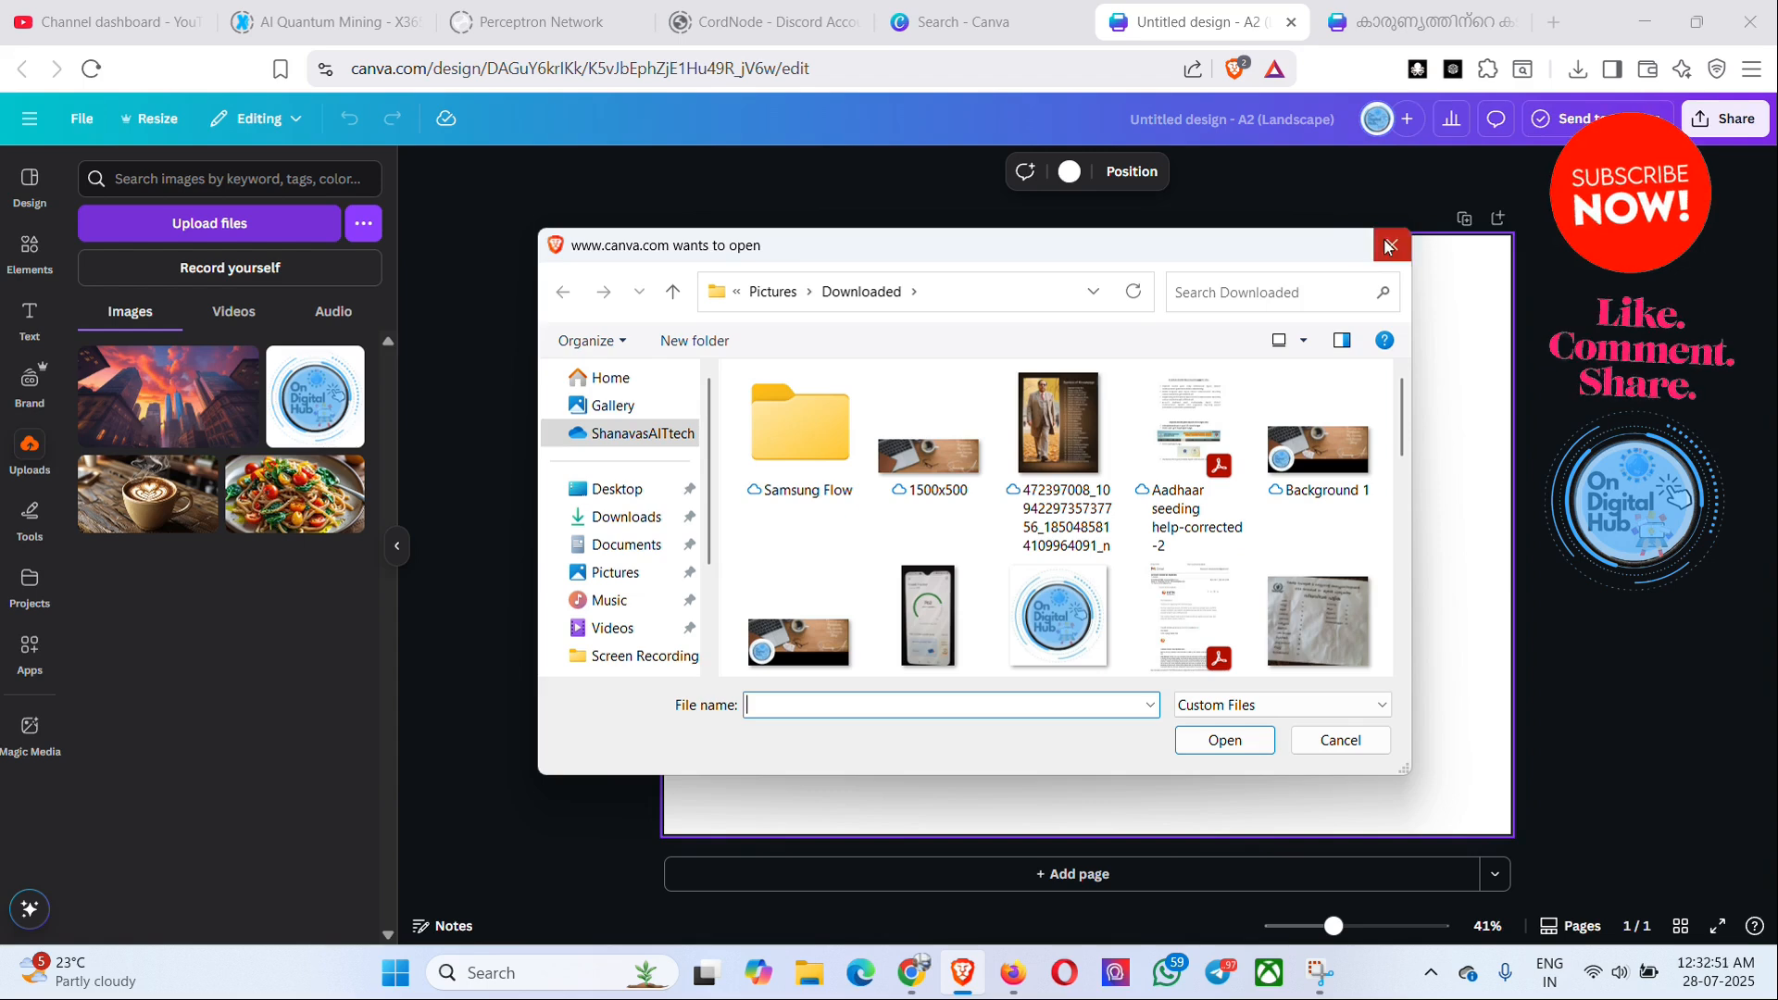
left_click(1390, 246)
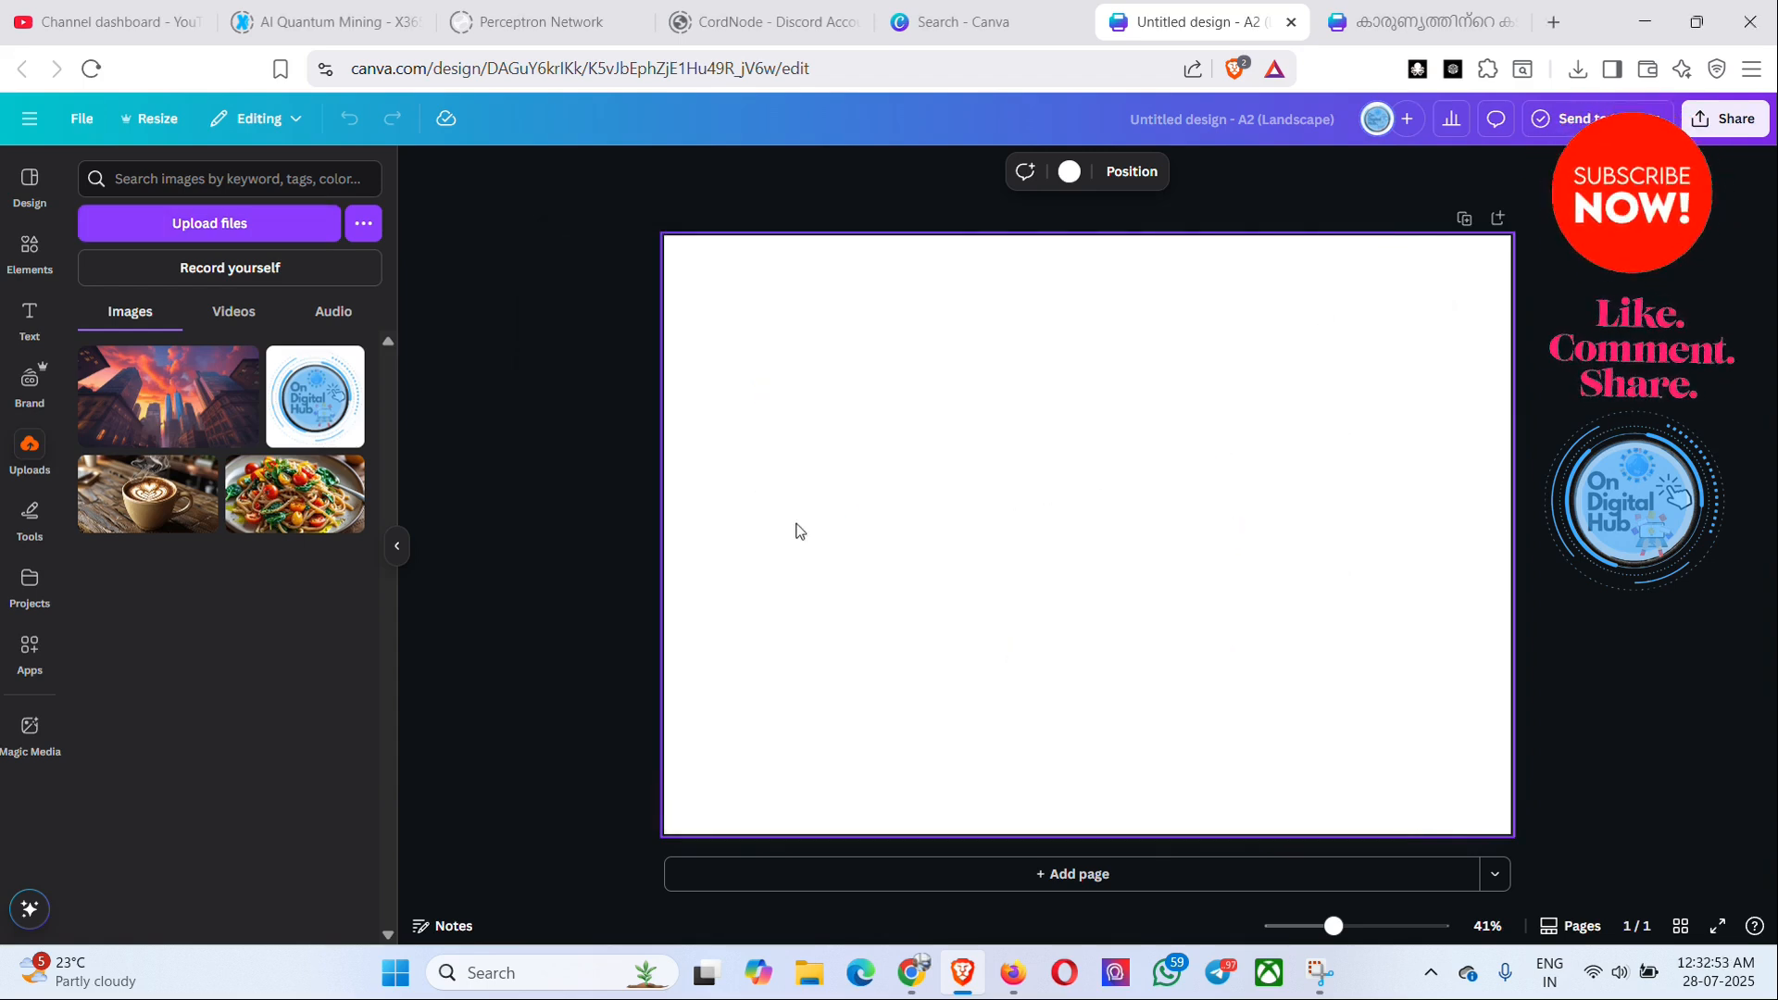
left_click(18, 269)
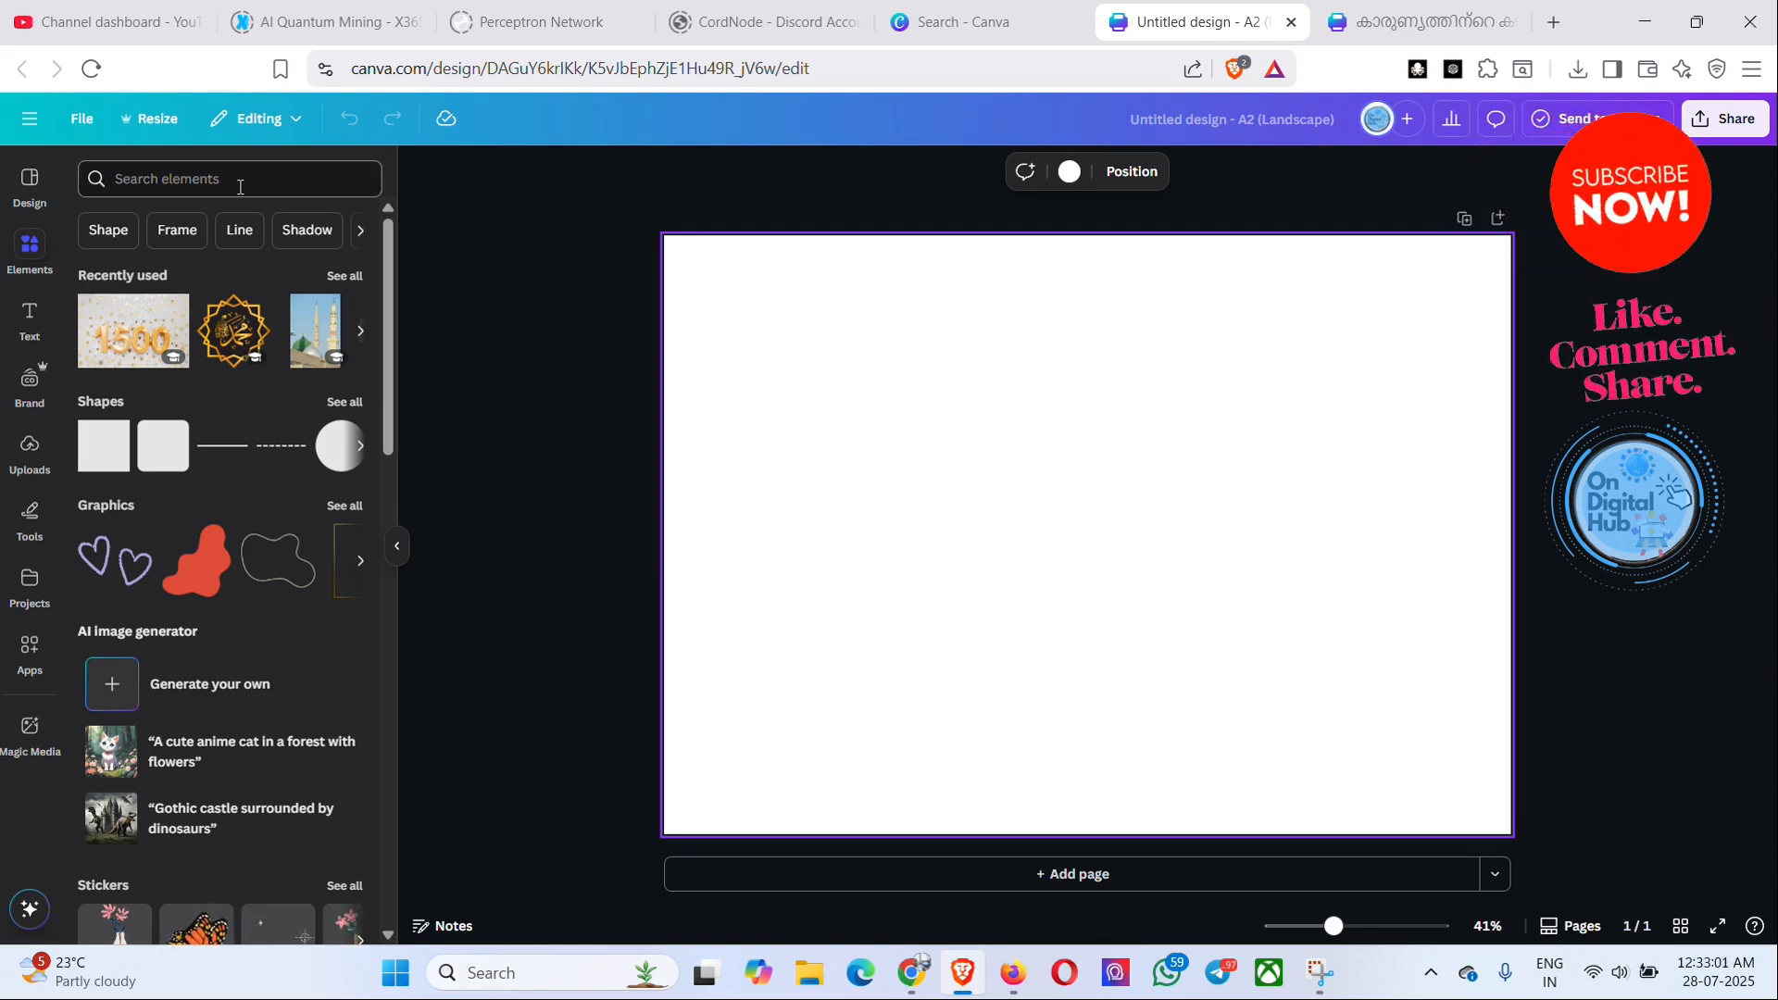
left_click(171, 181)
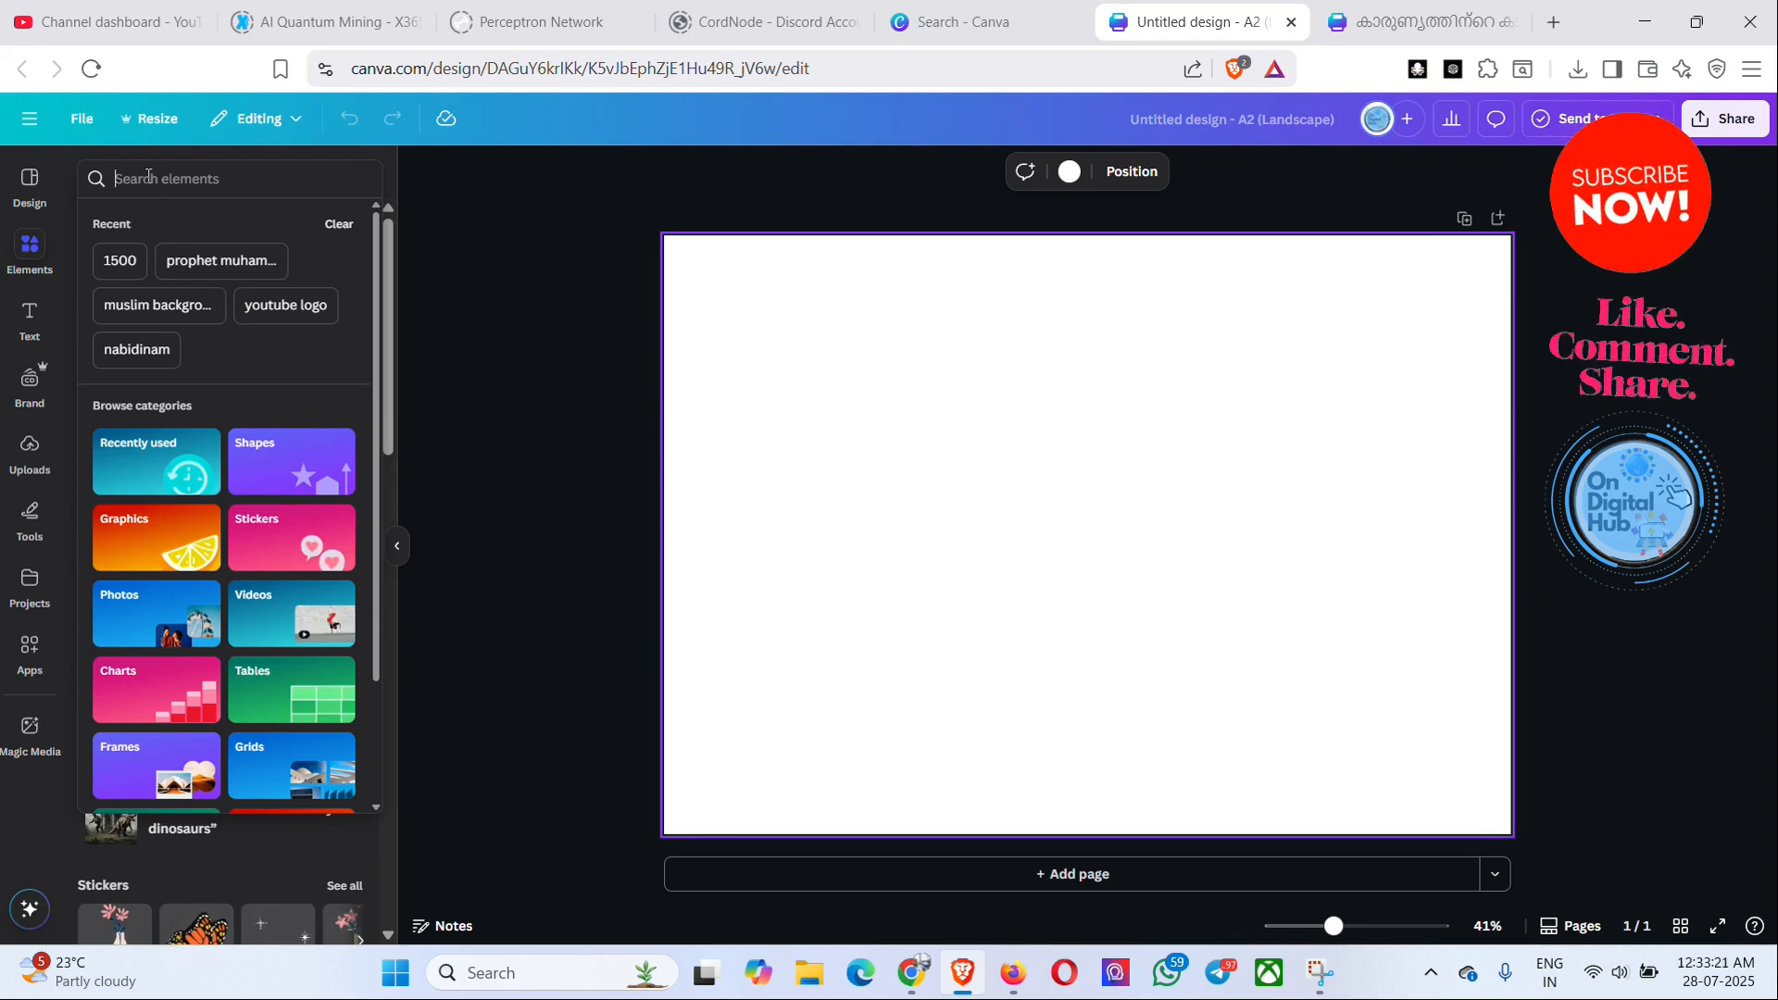
key("Escape")
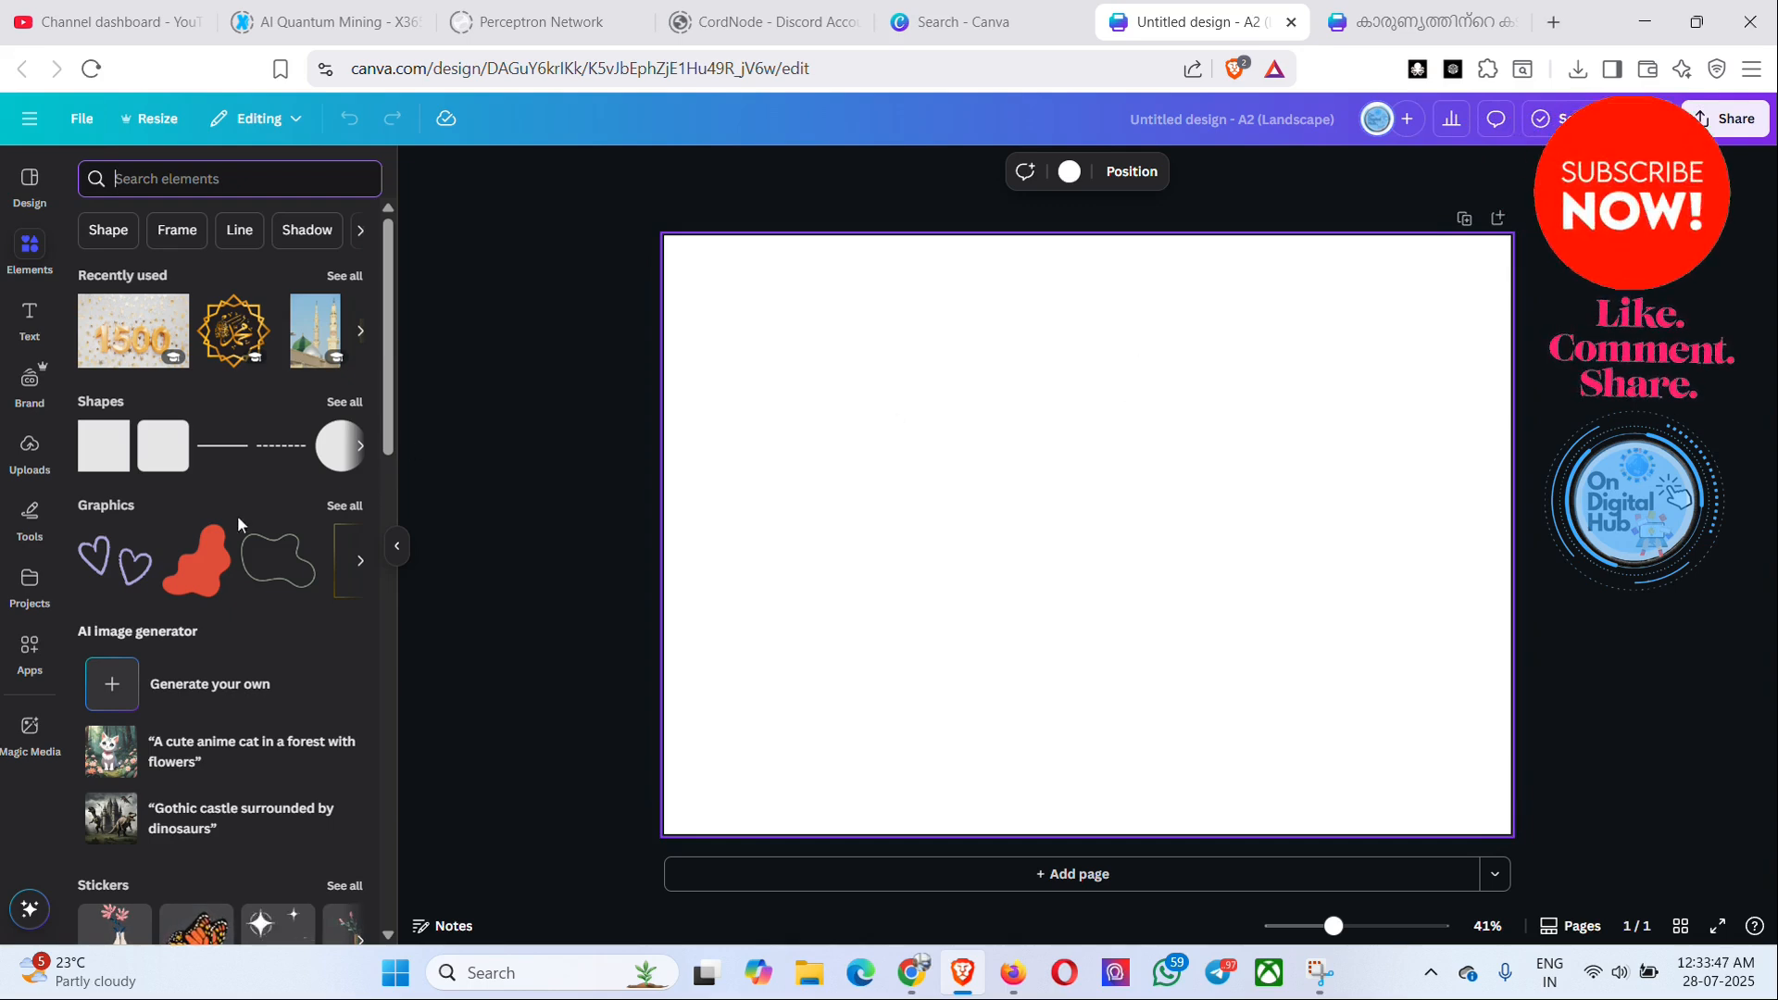
left_click(26, 470)
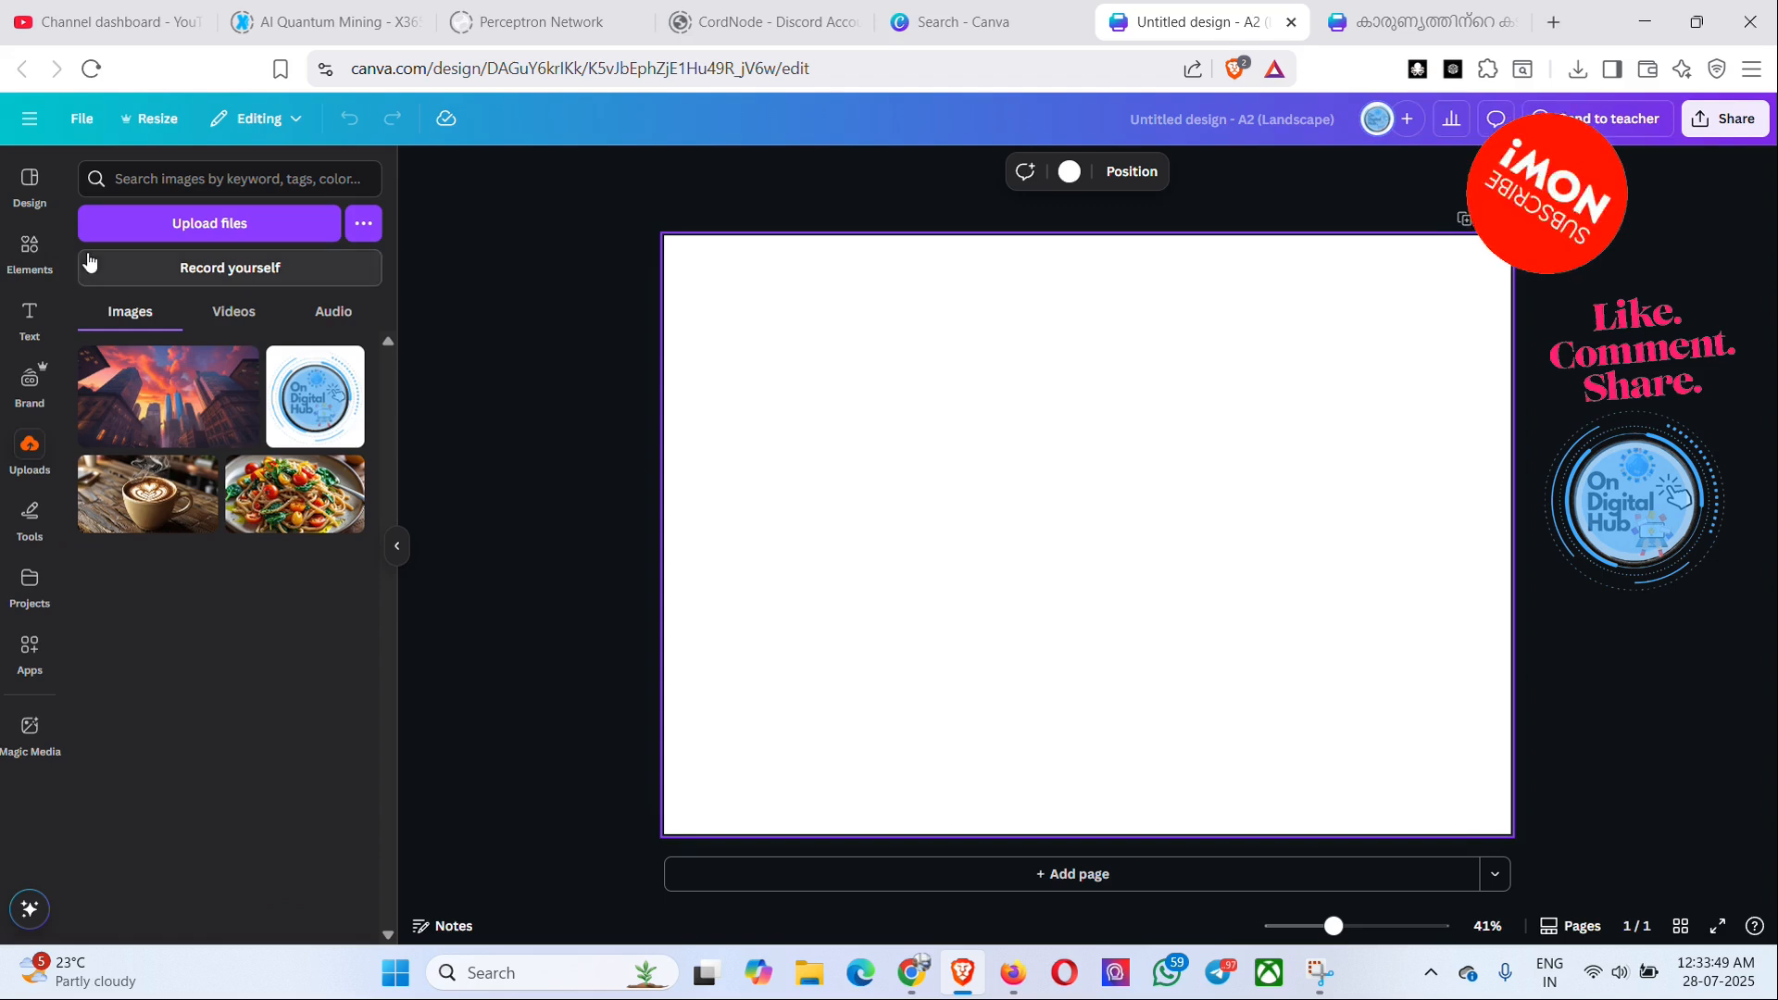
- Search the elements library for "muslim background"
left_click(27, 271)
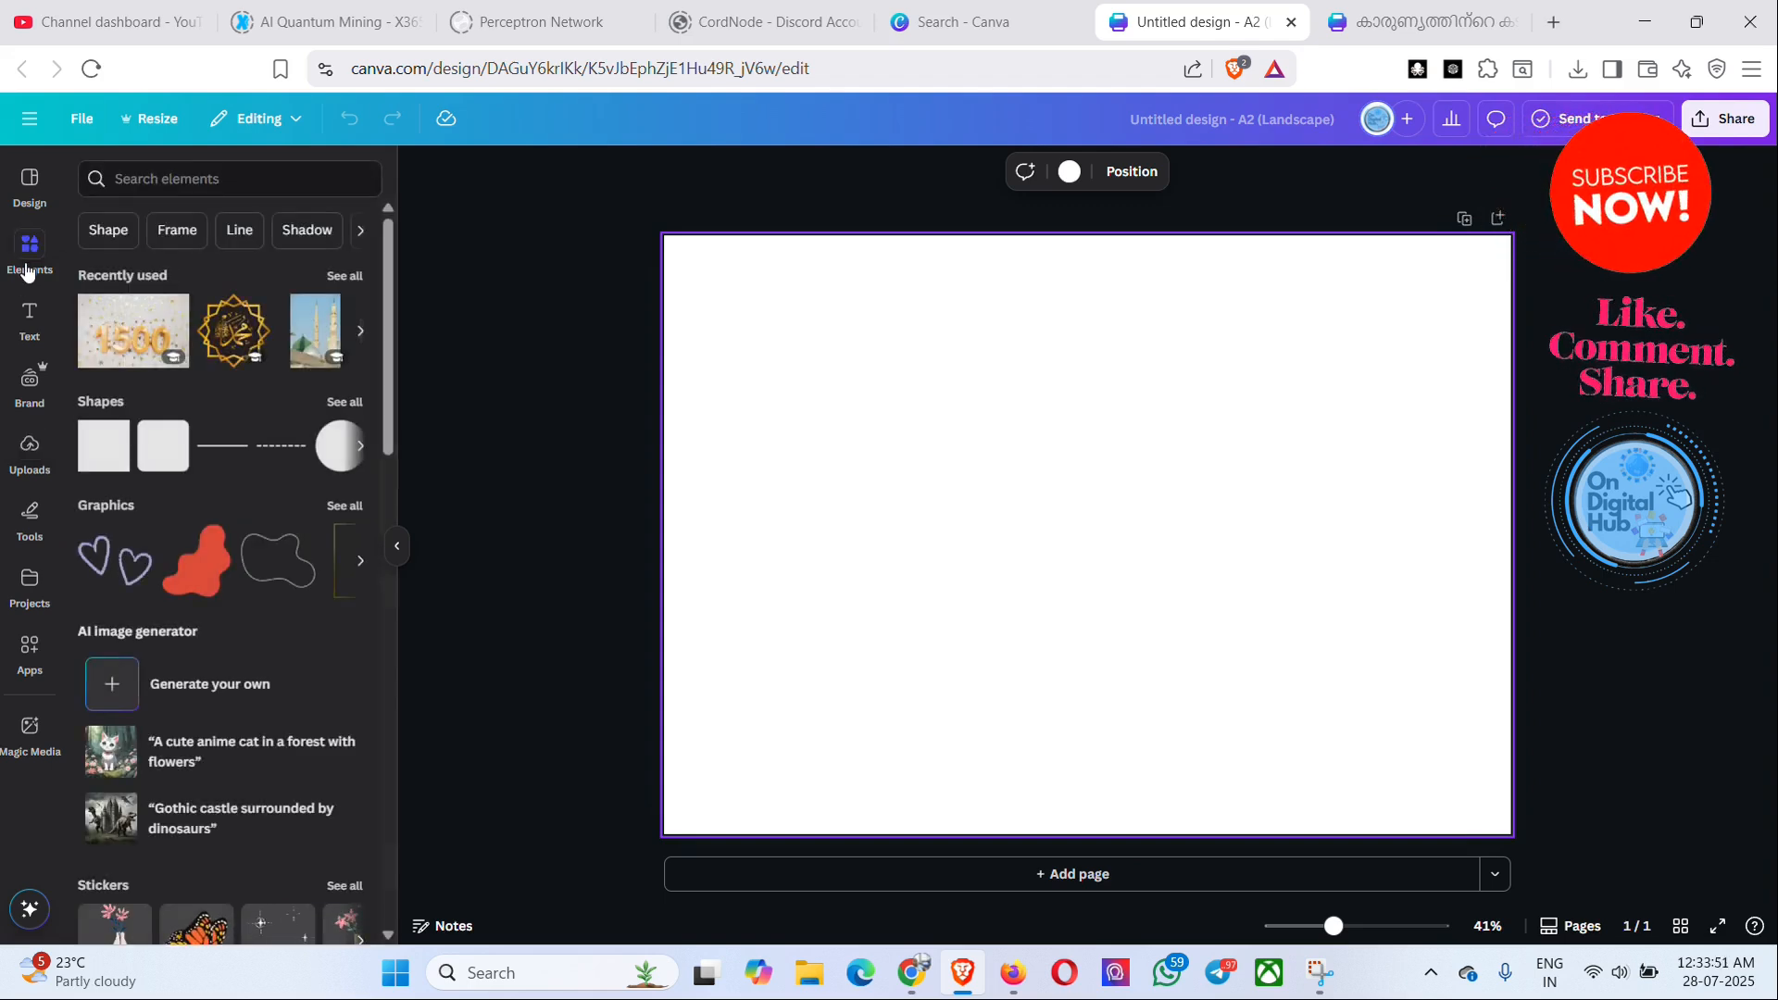
left_click(256, 178)
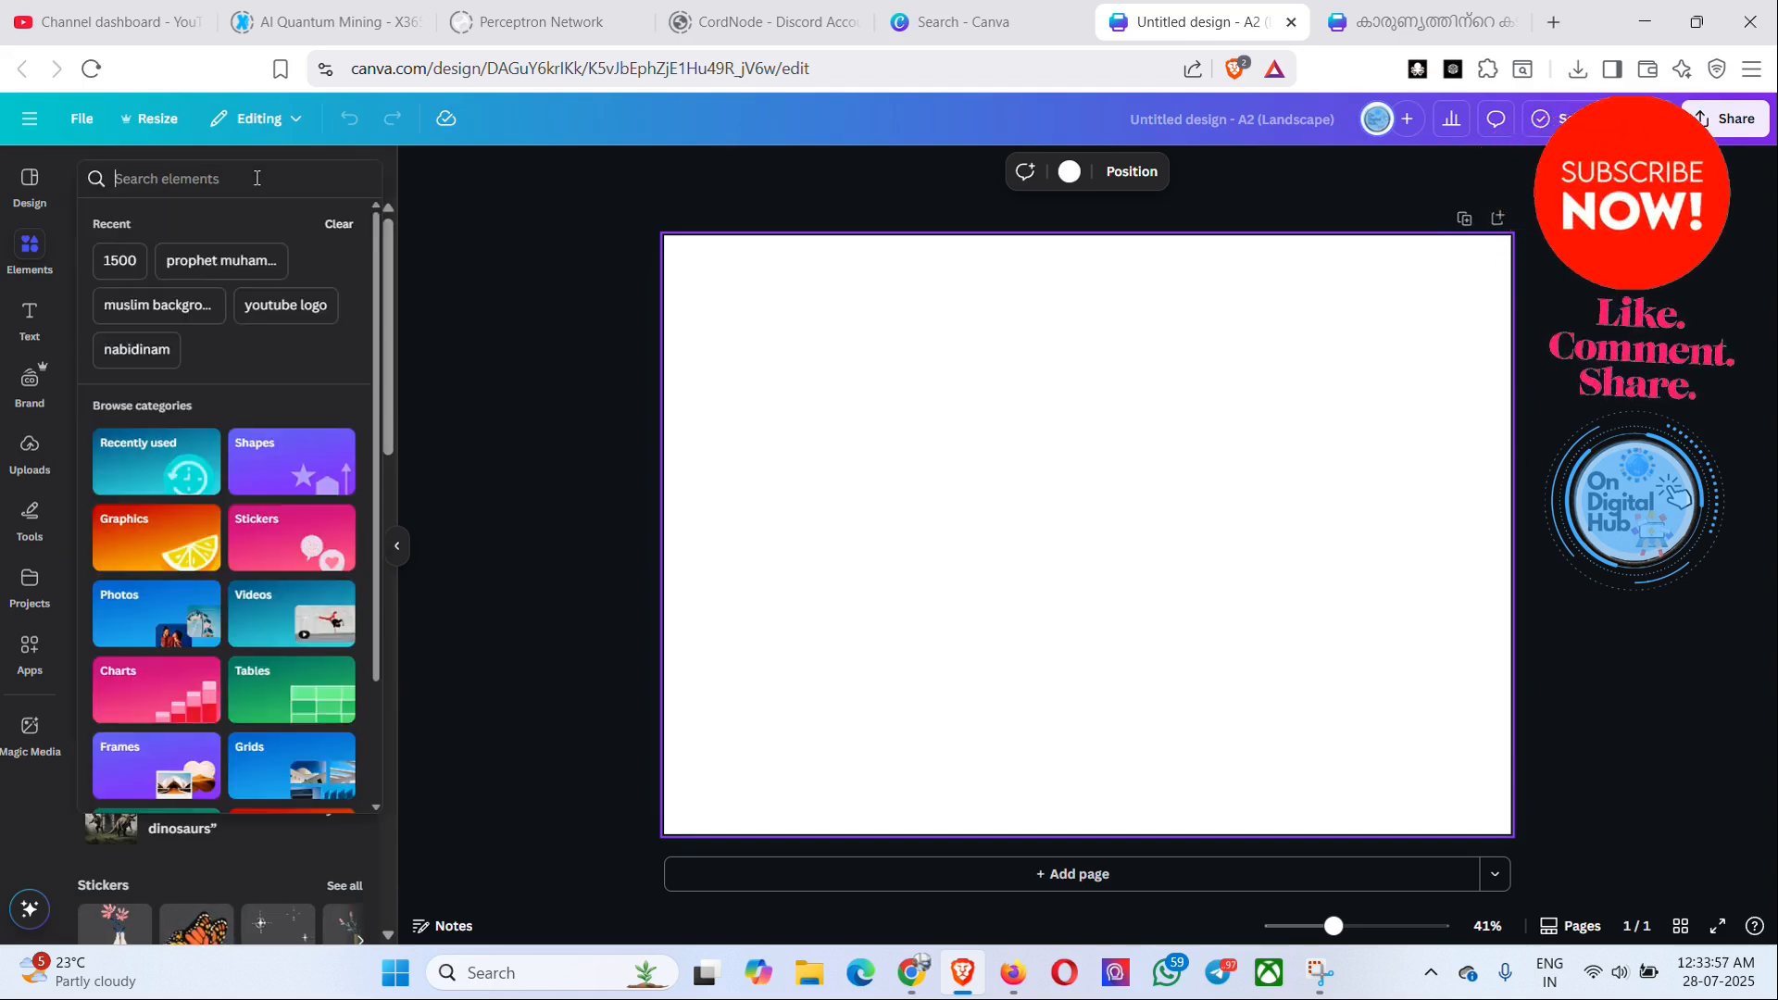
left_click(29, 248)
left_click(171, 190)
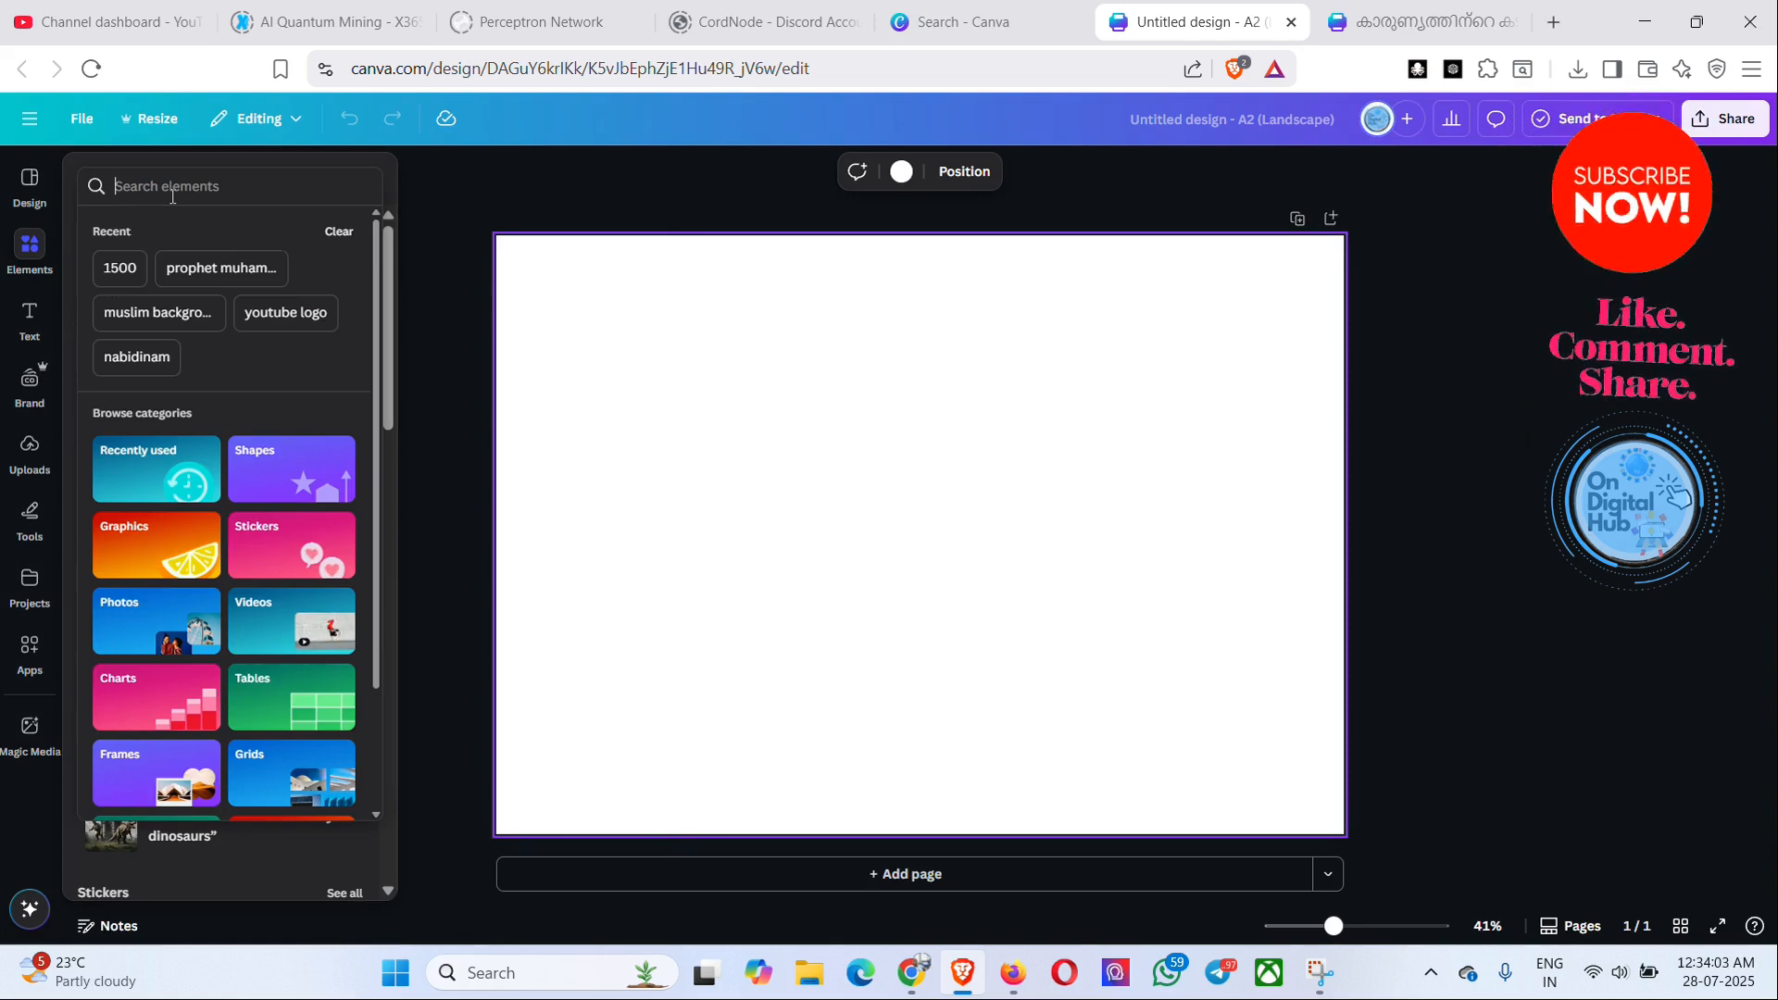
type("musli")
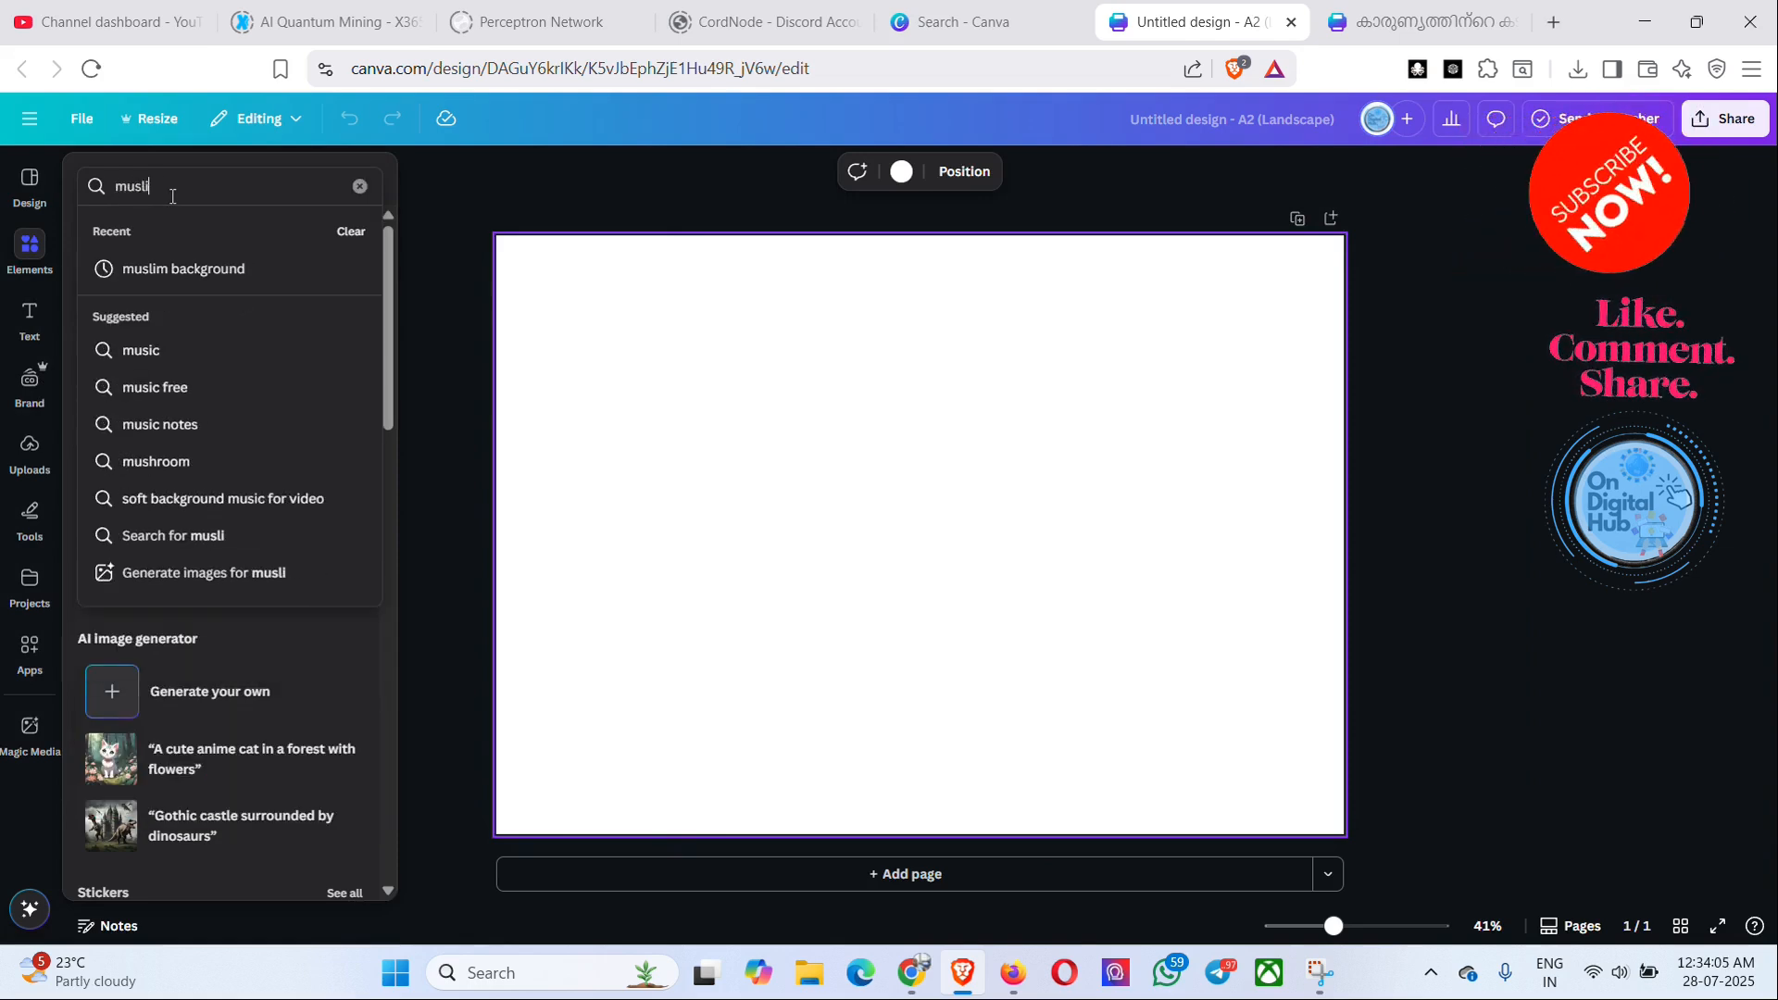
type("m")
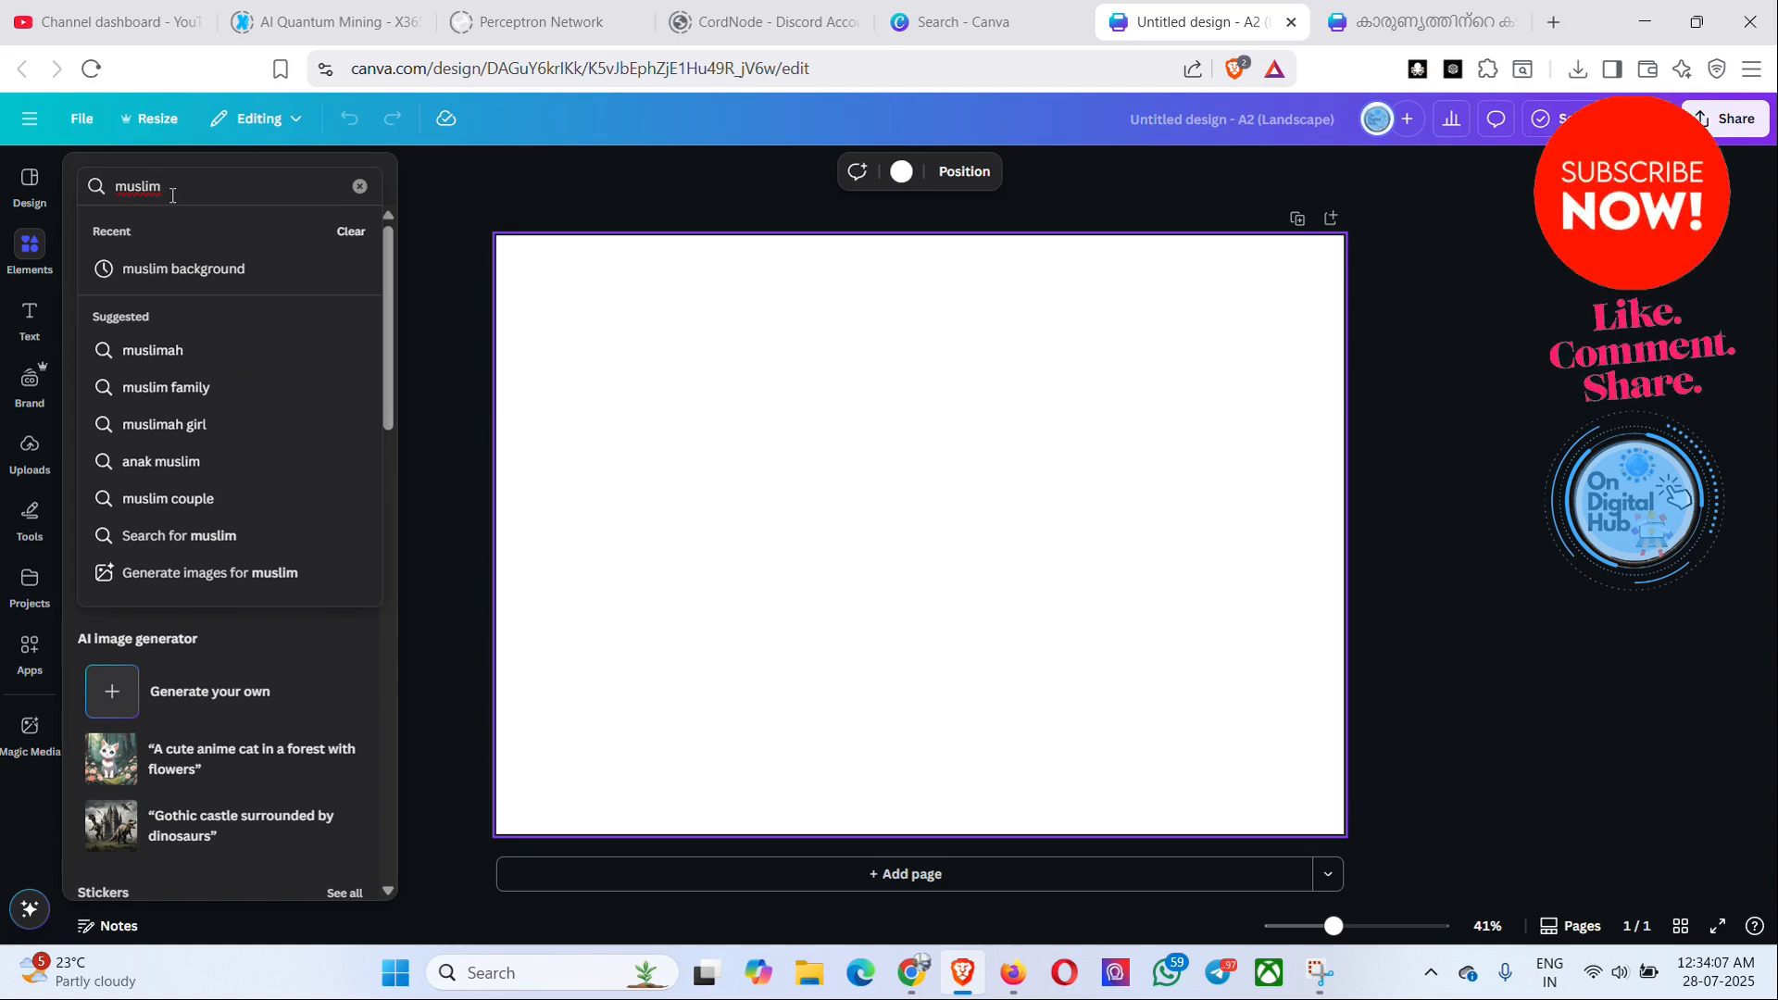
left_click(236, 274)
left_click(1006, 362)
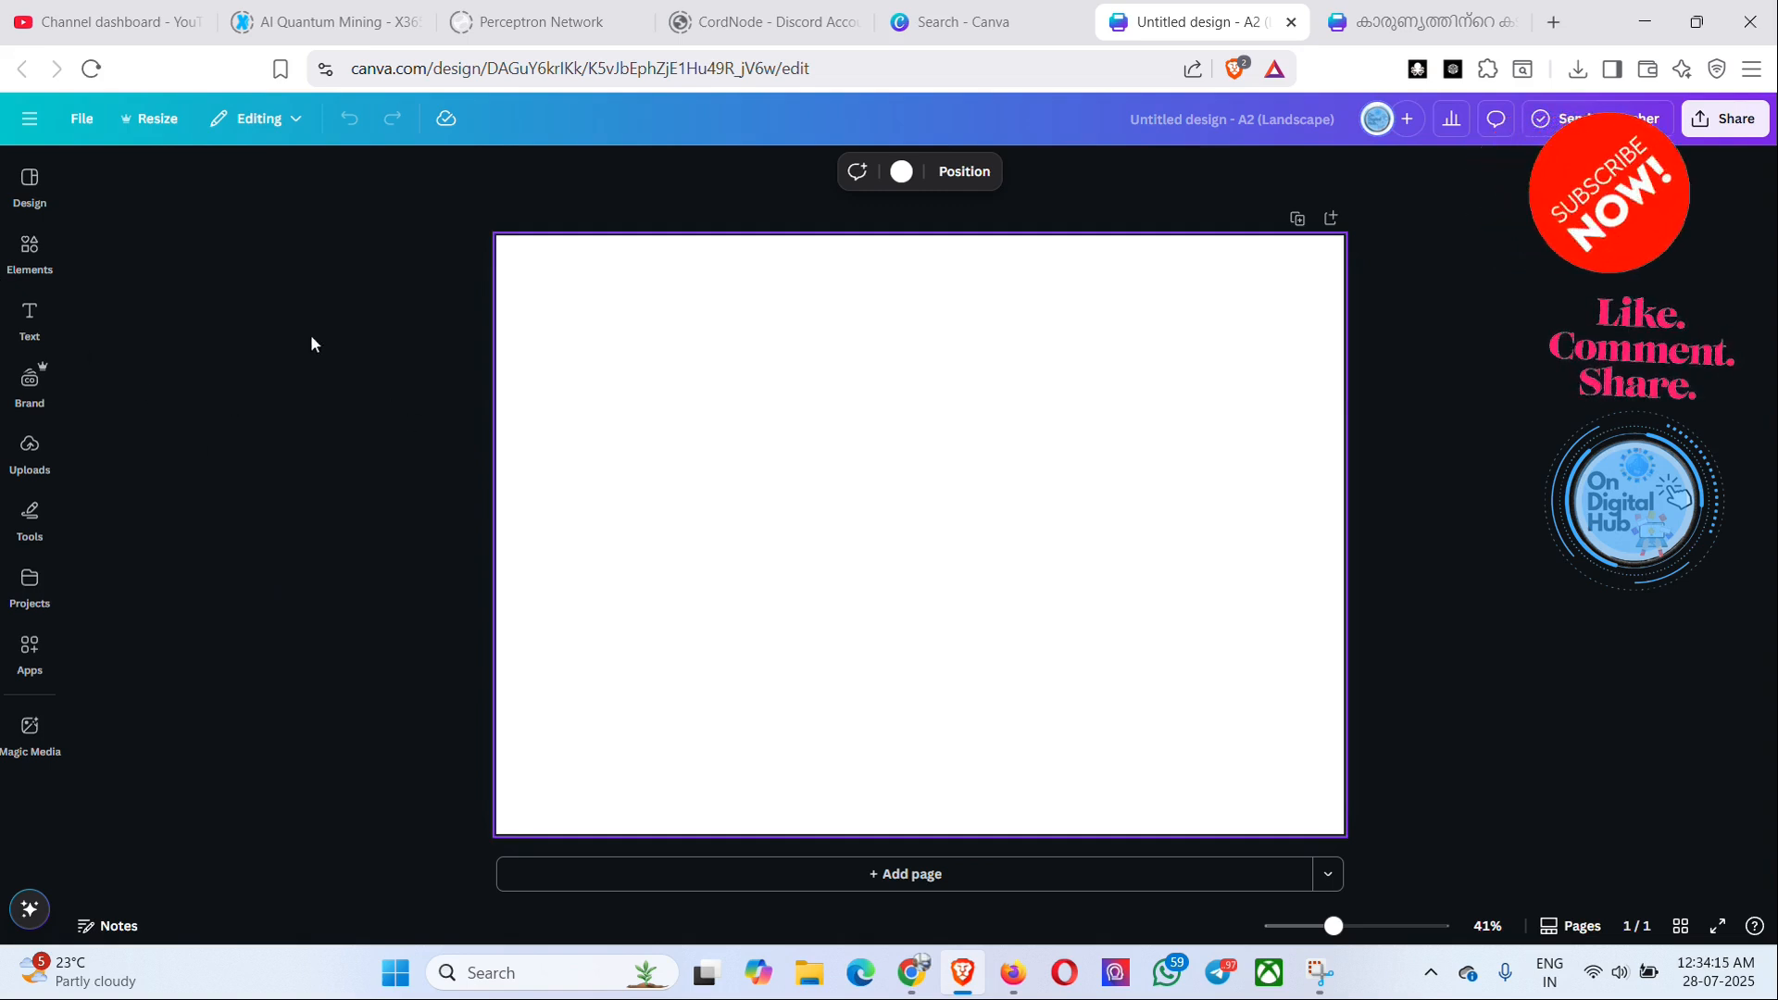
left_click(30, 250)
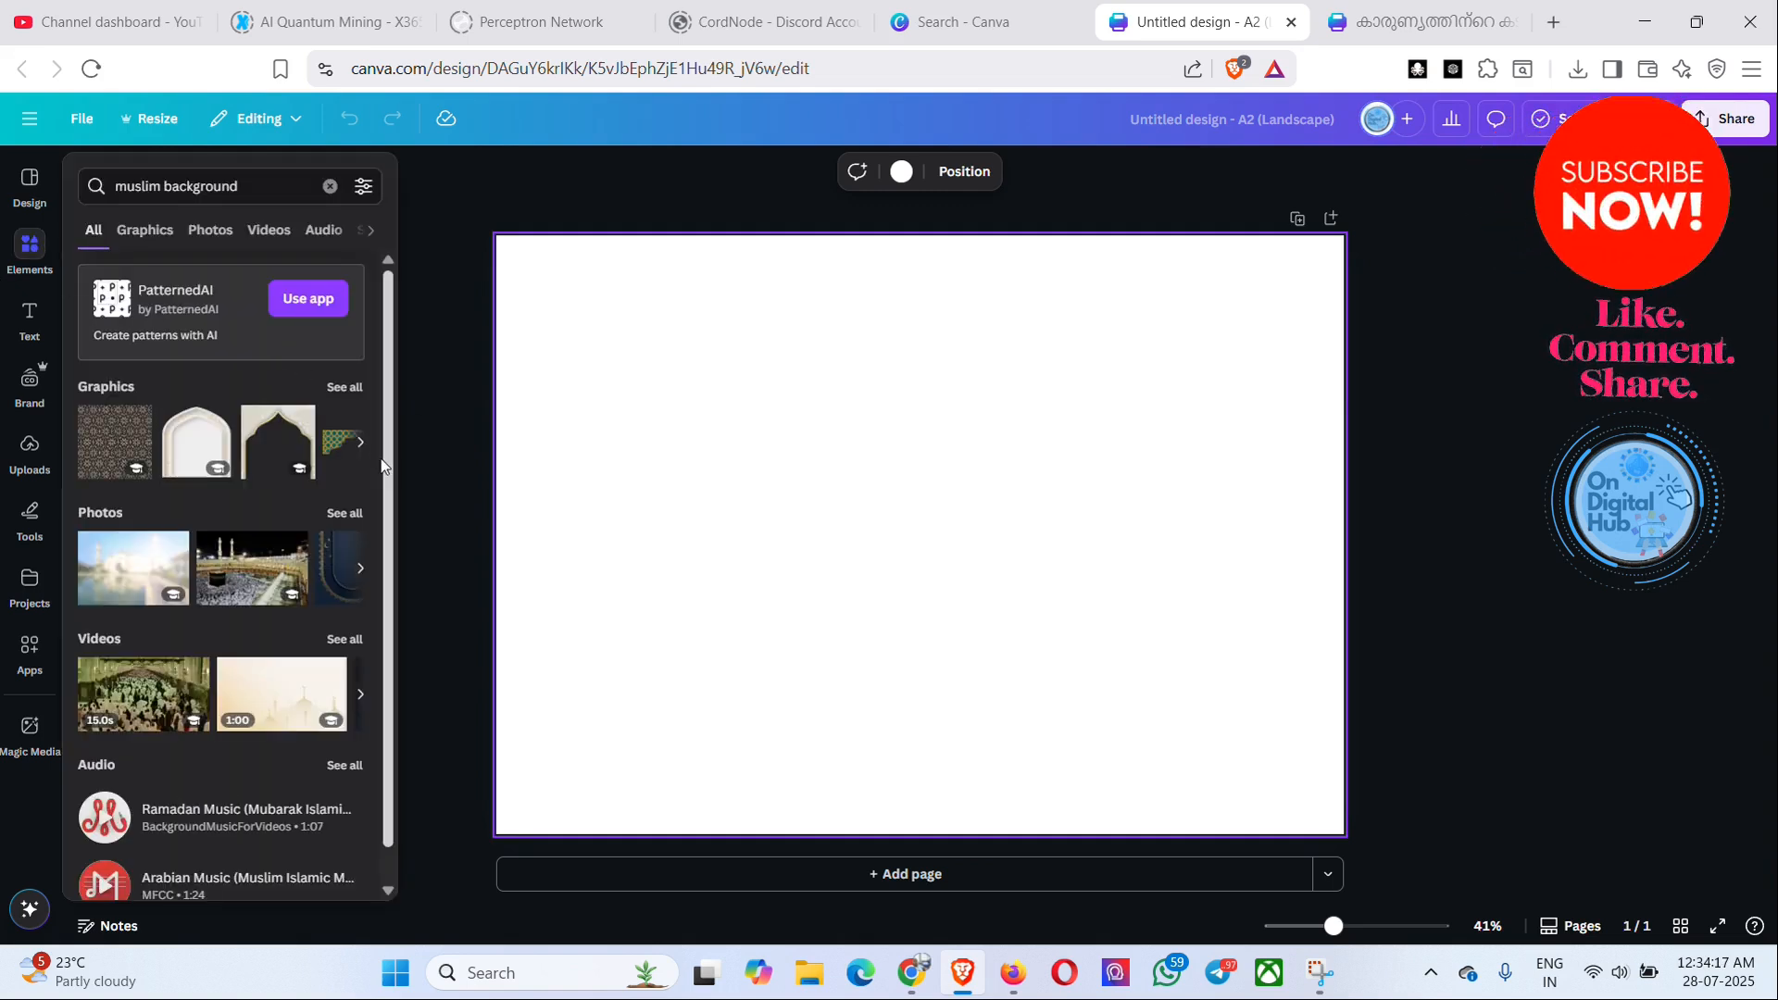
- Add the blurred mosque photo with the reflecting pool to the page and set it as the background image
left_click(134, 591)
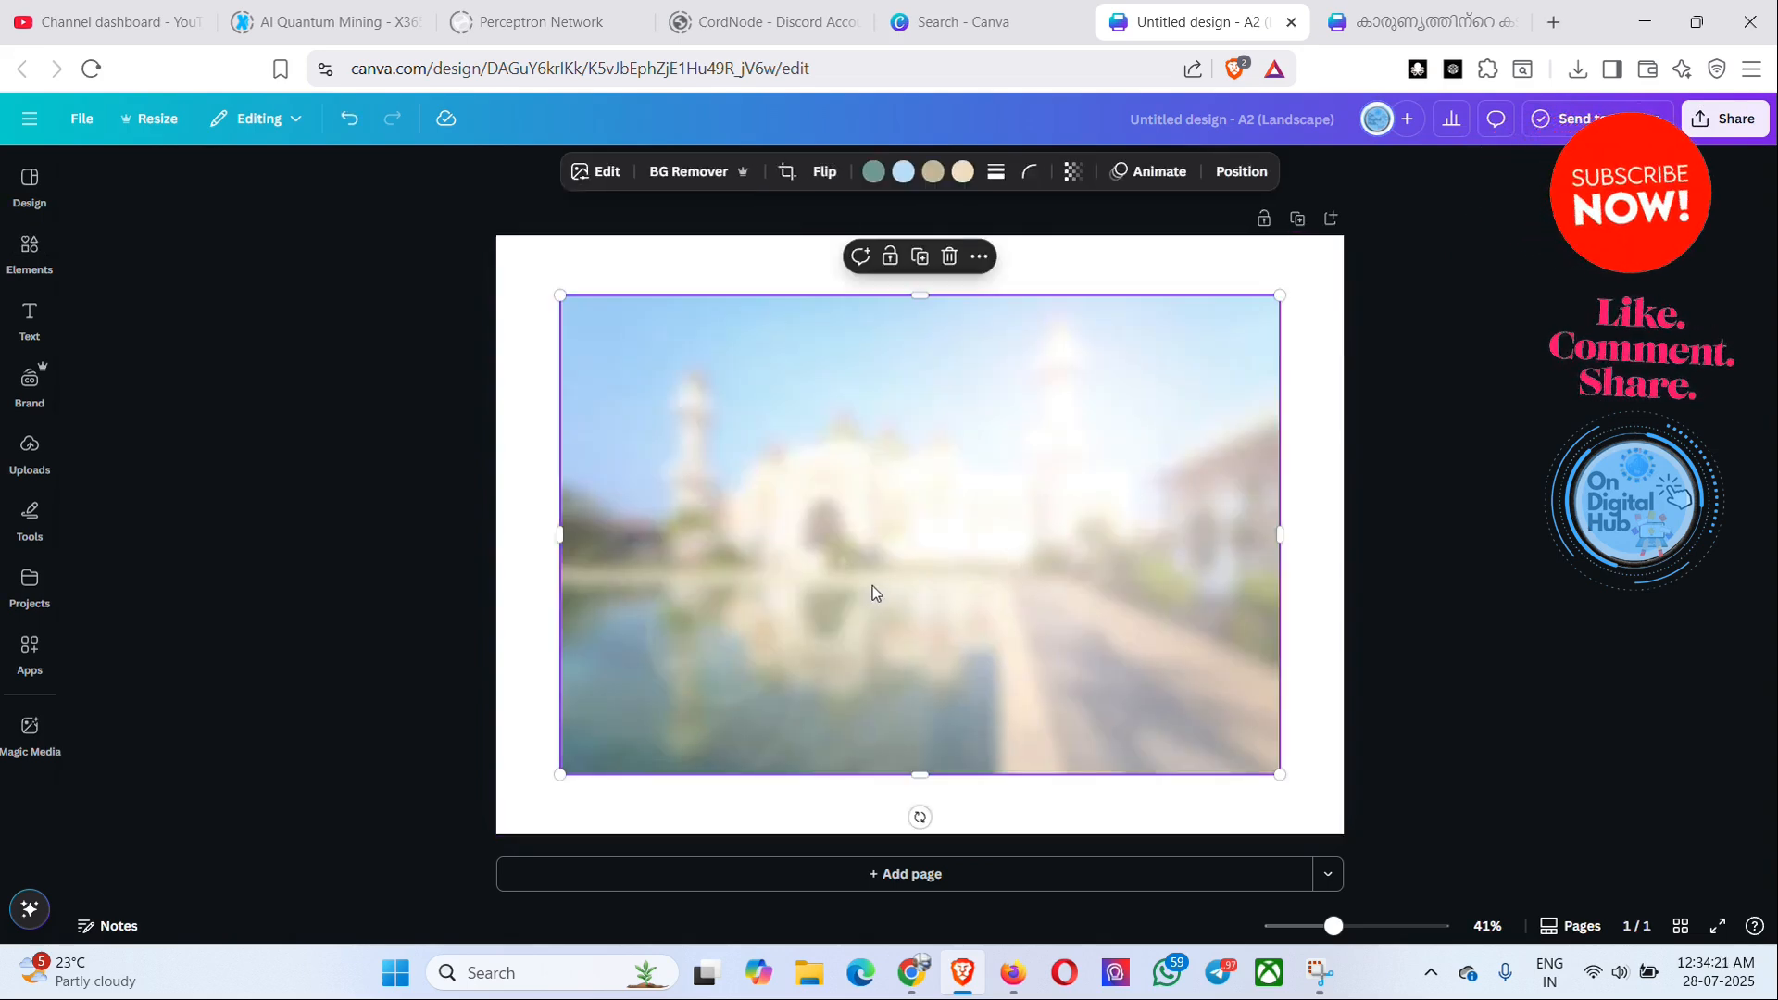
right_click(931, 558)
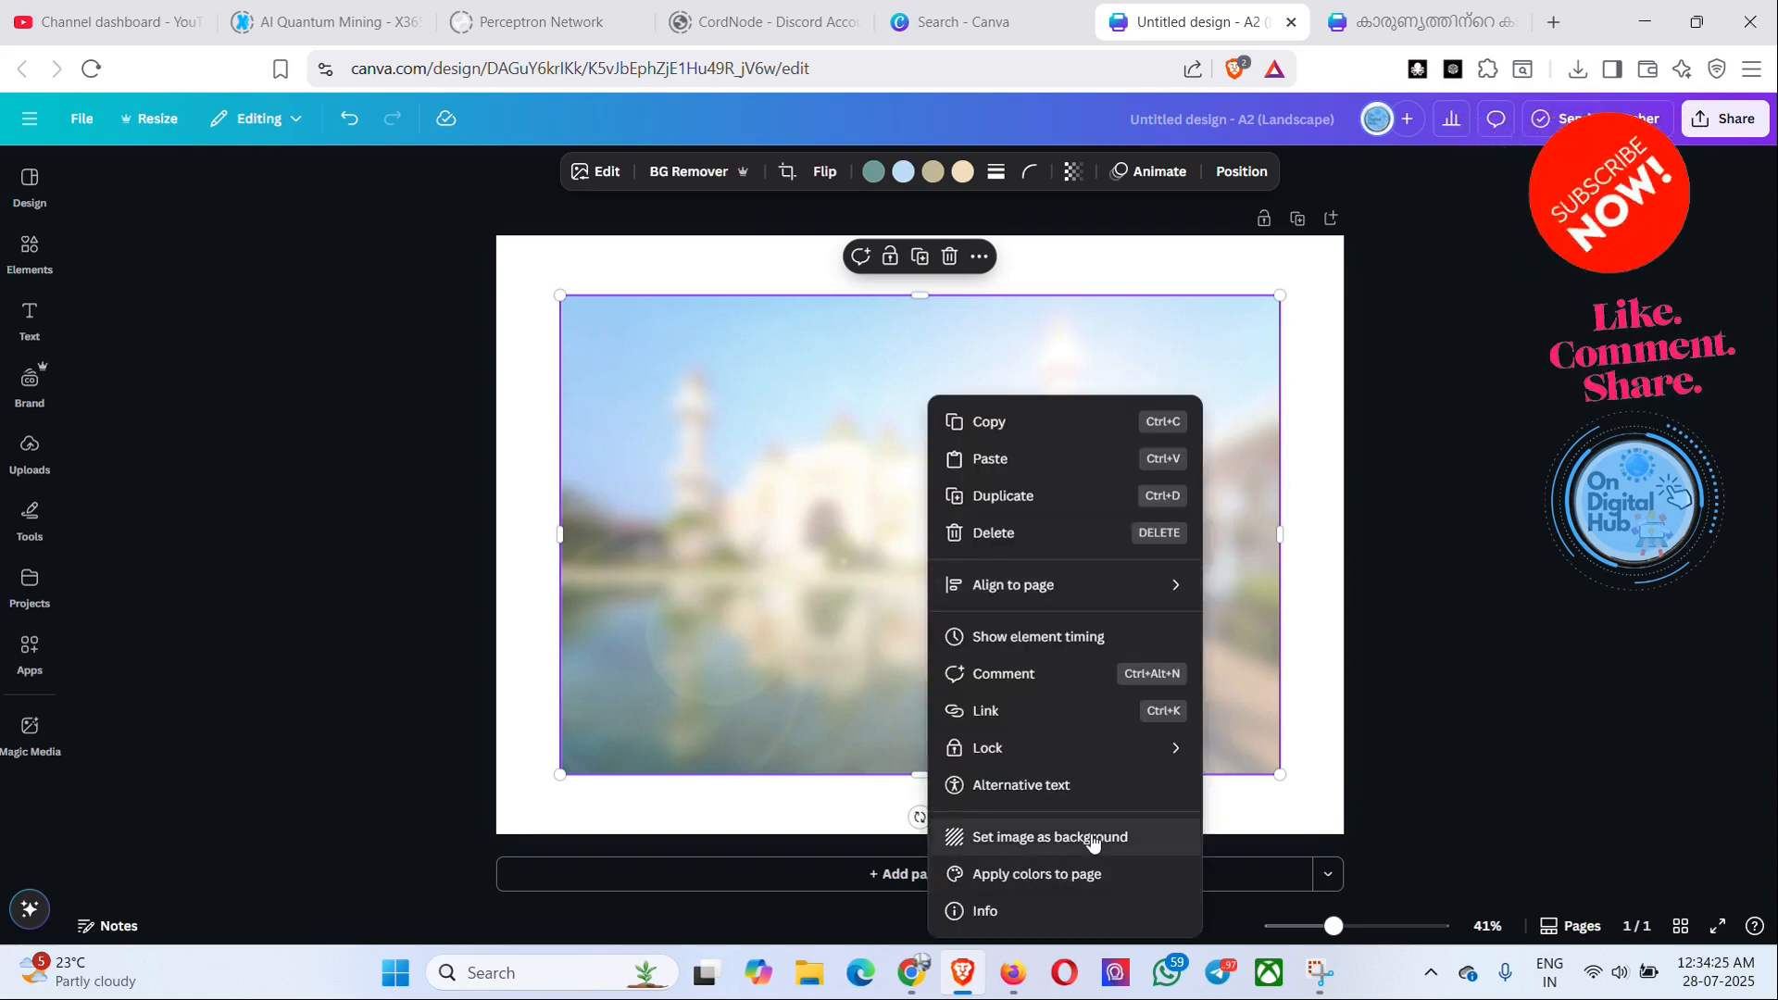
left_click(1222, 727)
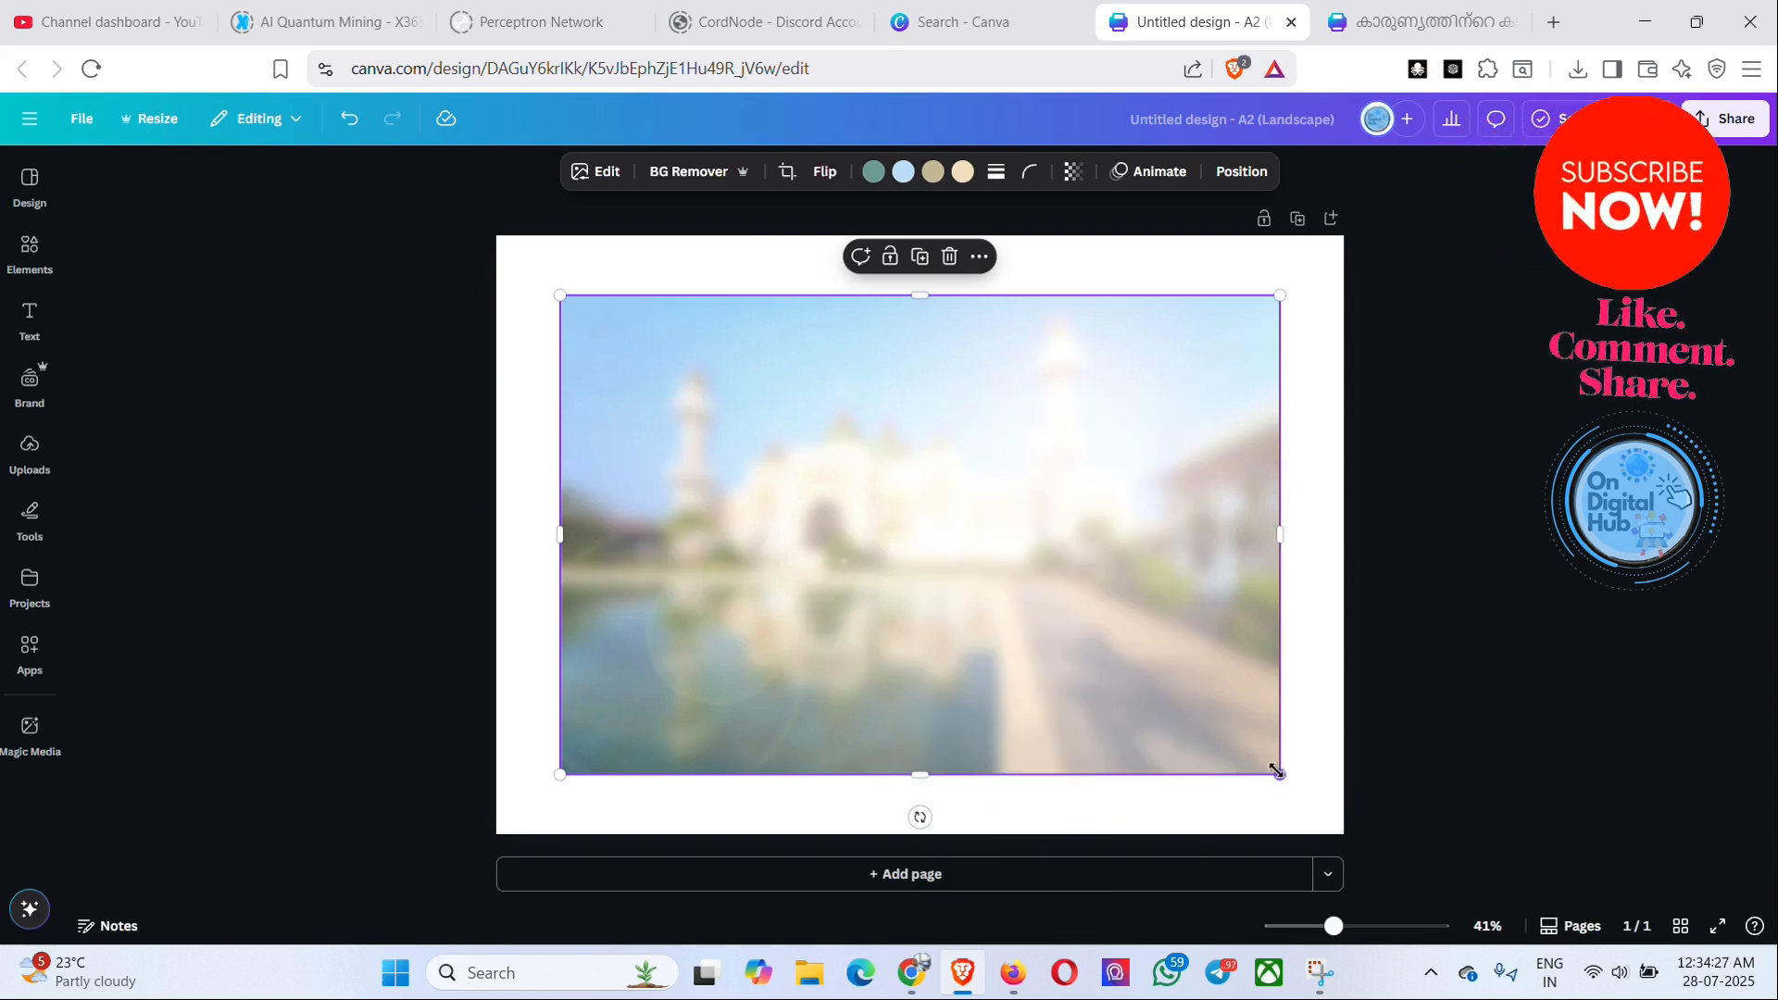
mouse_move(1279, 776)
left_mouse_down()
mouse_move(1288, 794)
mouse_move(1278, 780)
left_mouse_up()
right_click(1070, 613)
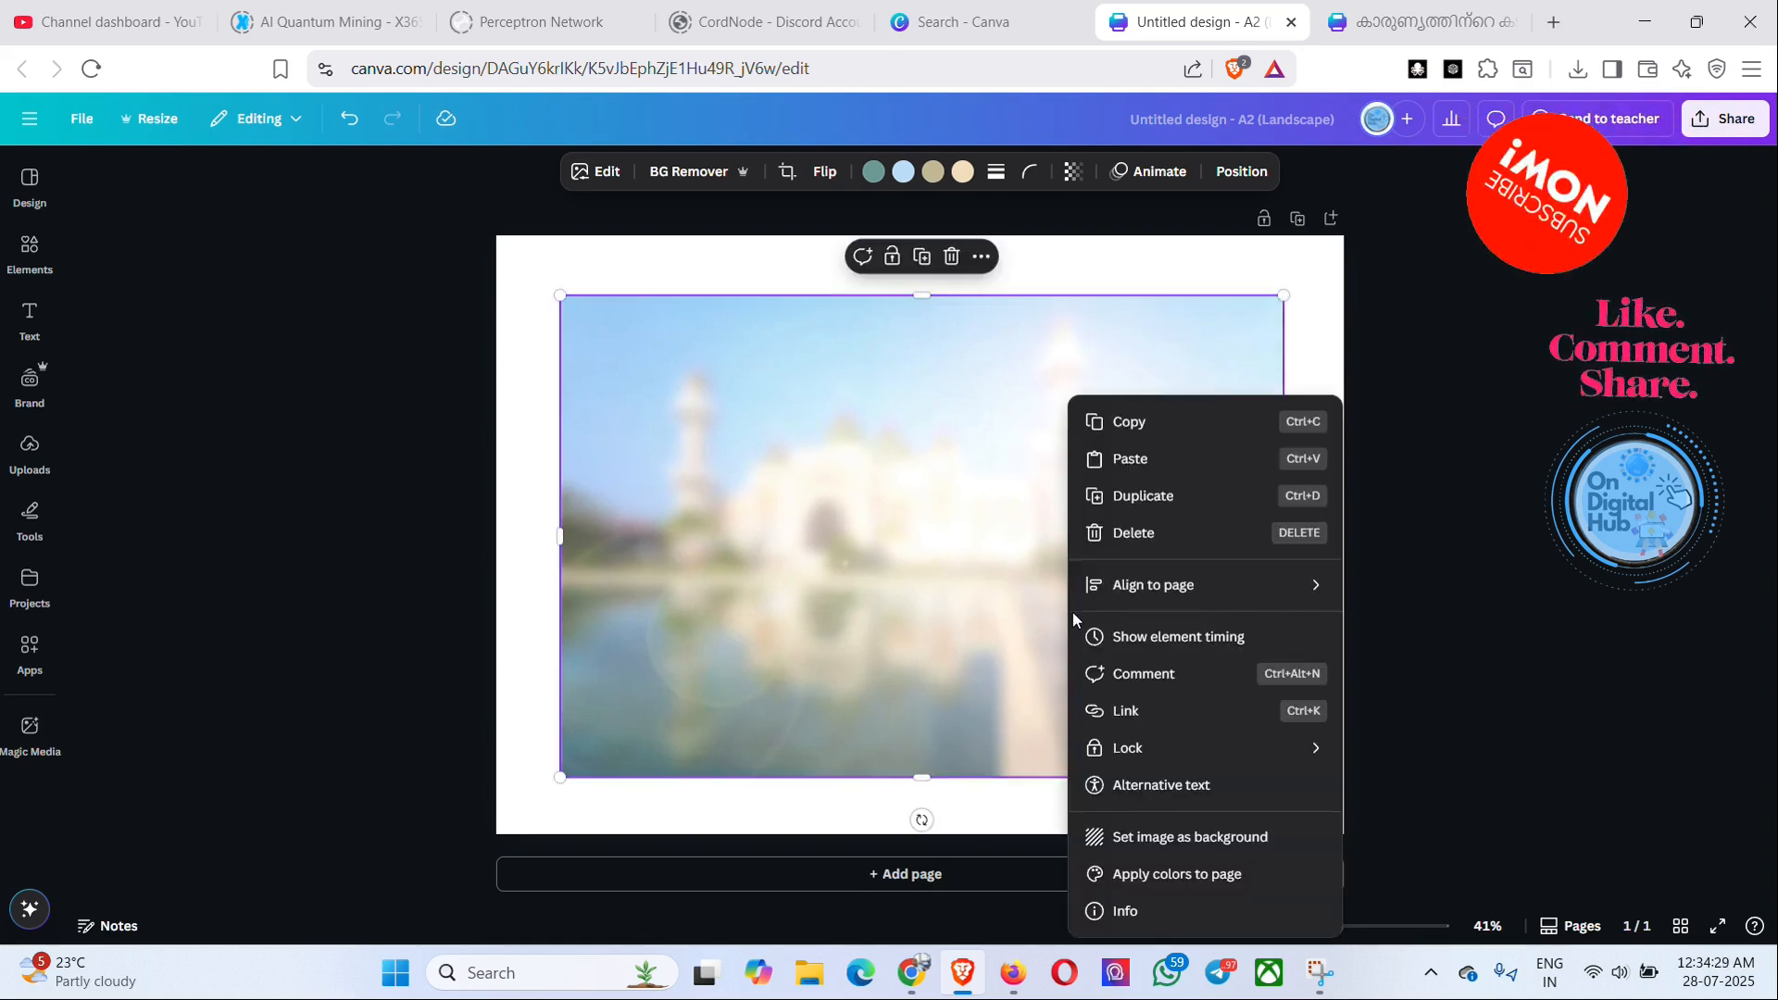
left_click(1192, 839)
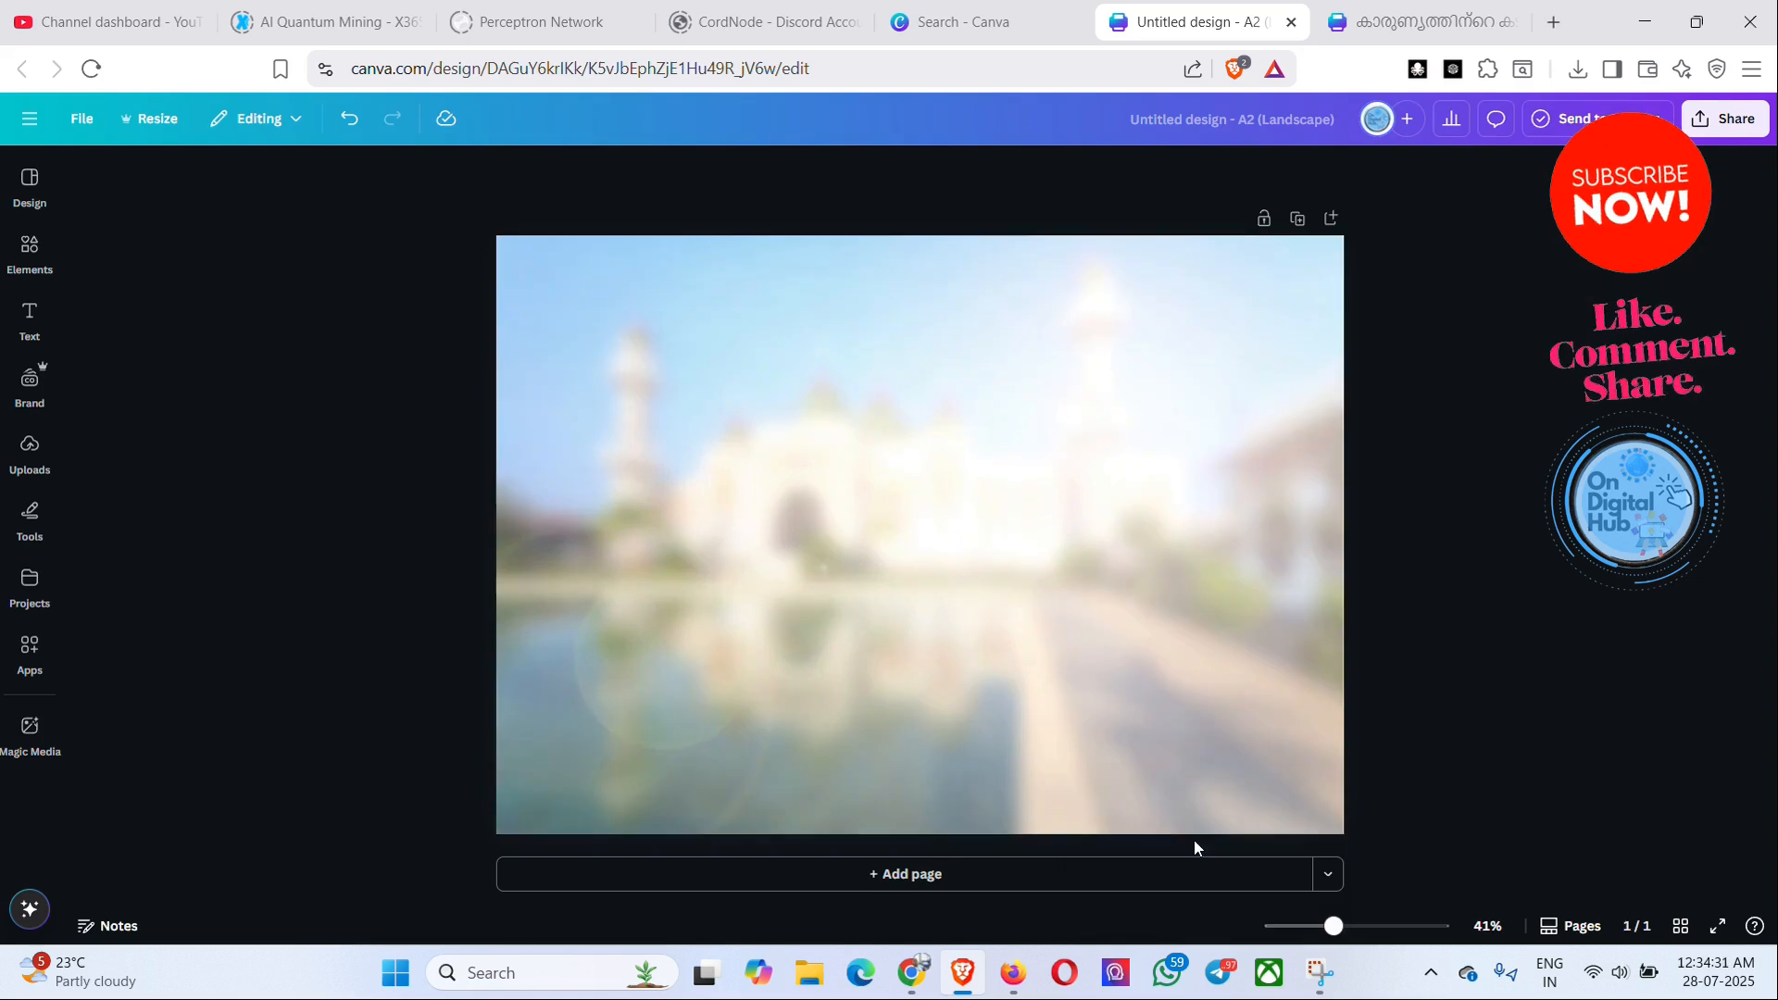
- Add the teal and gold patterned arch graphic from the "muslim background" results and place it in the page's top-left corner
left_click(26, 276)
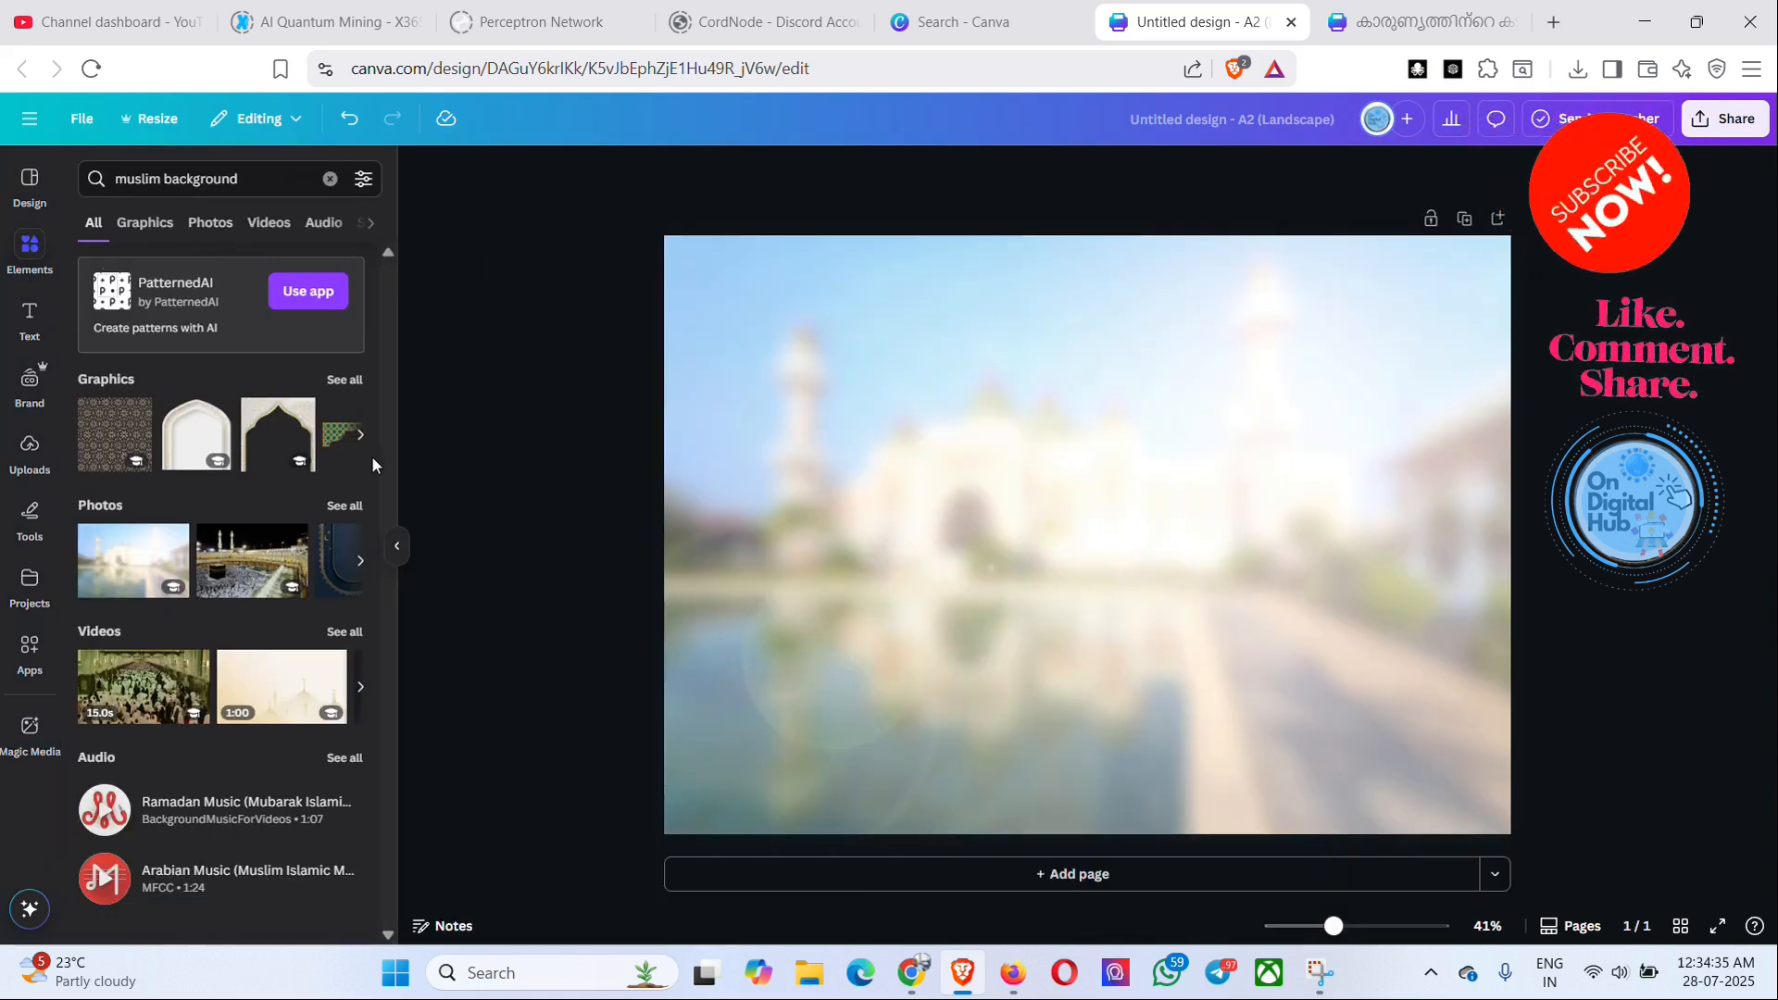
left_click(1370, 23)
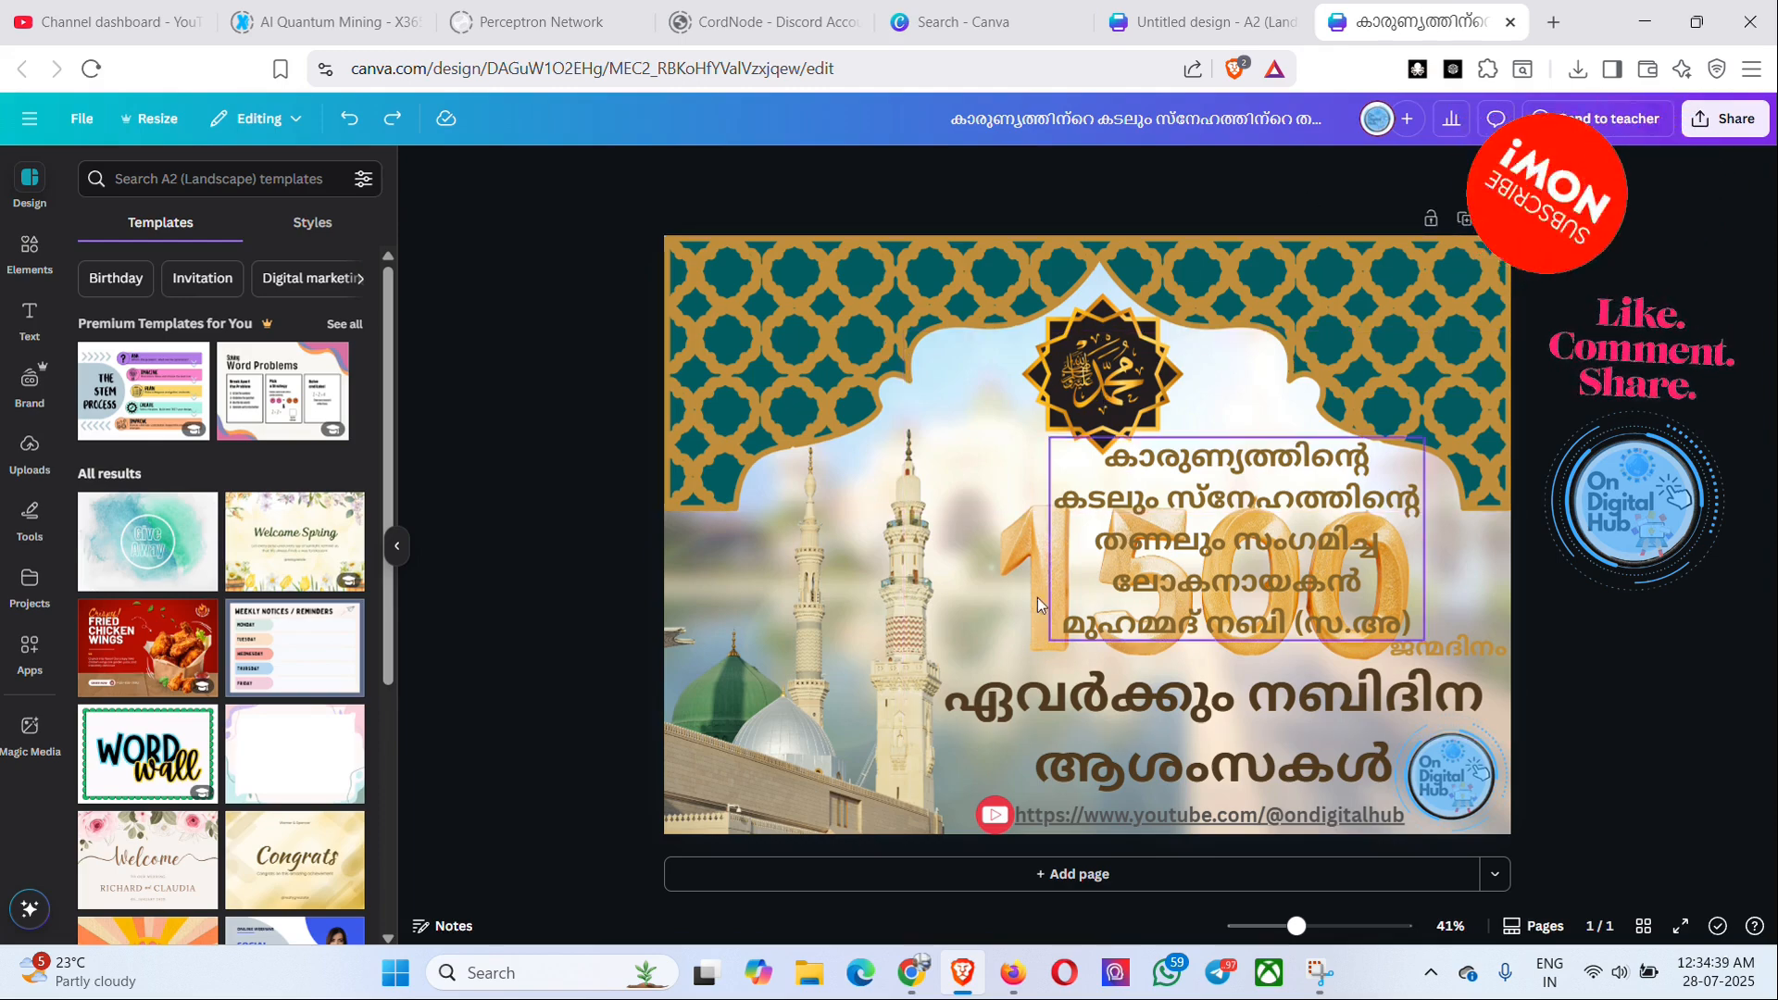
left_click(1149, 22)
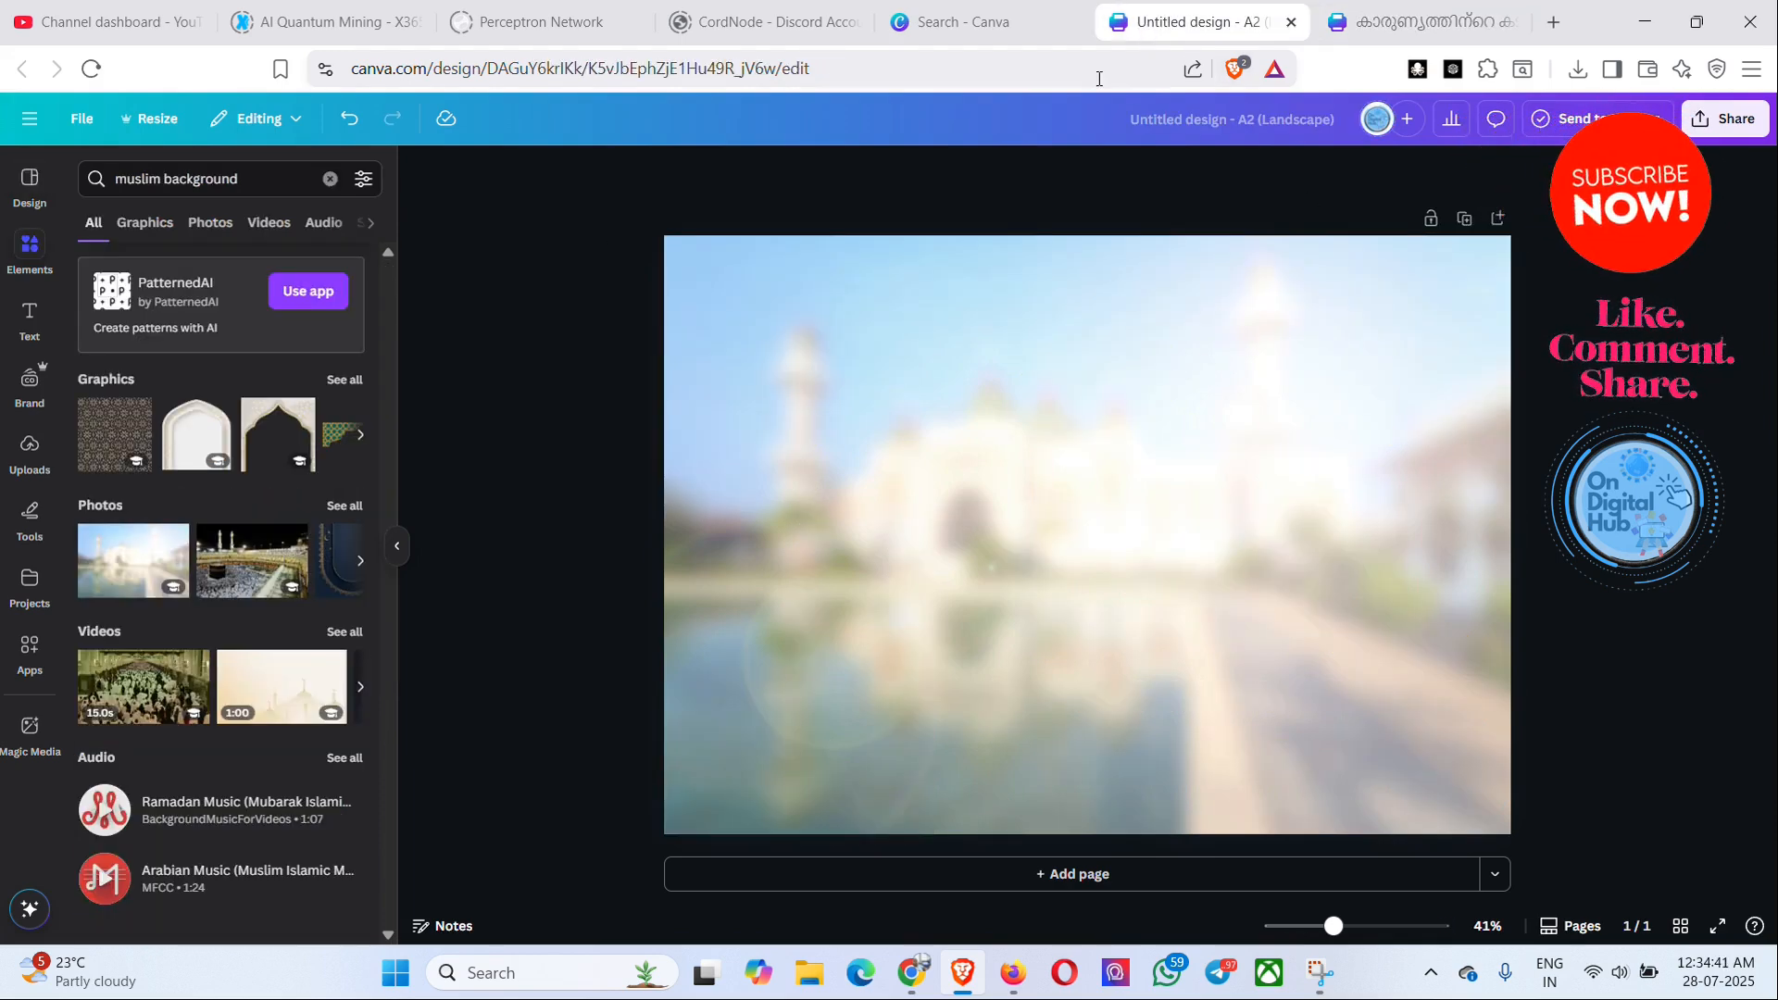
left_click(361, 436)
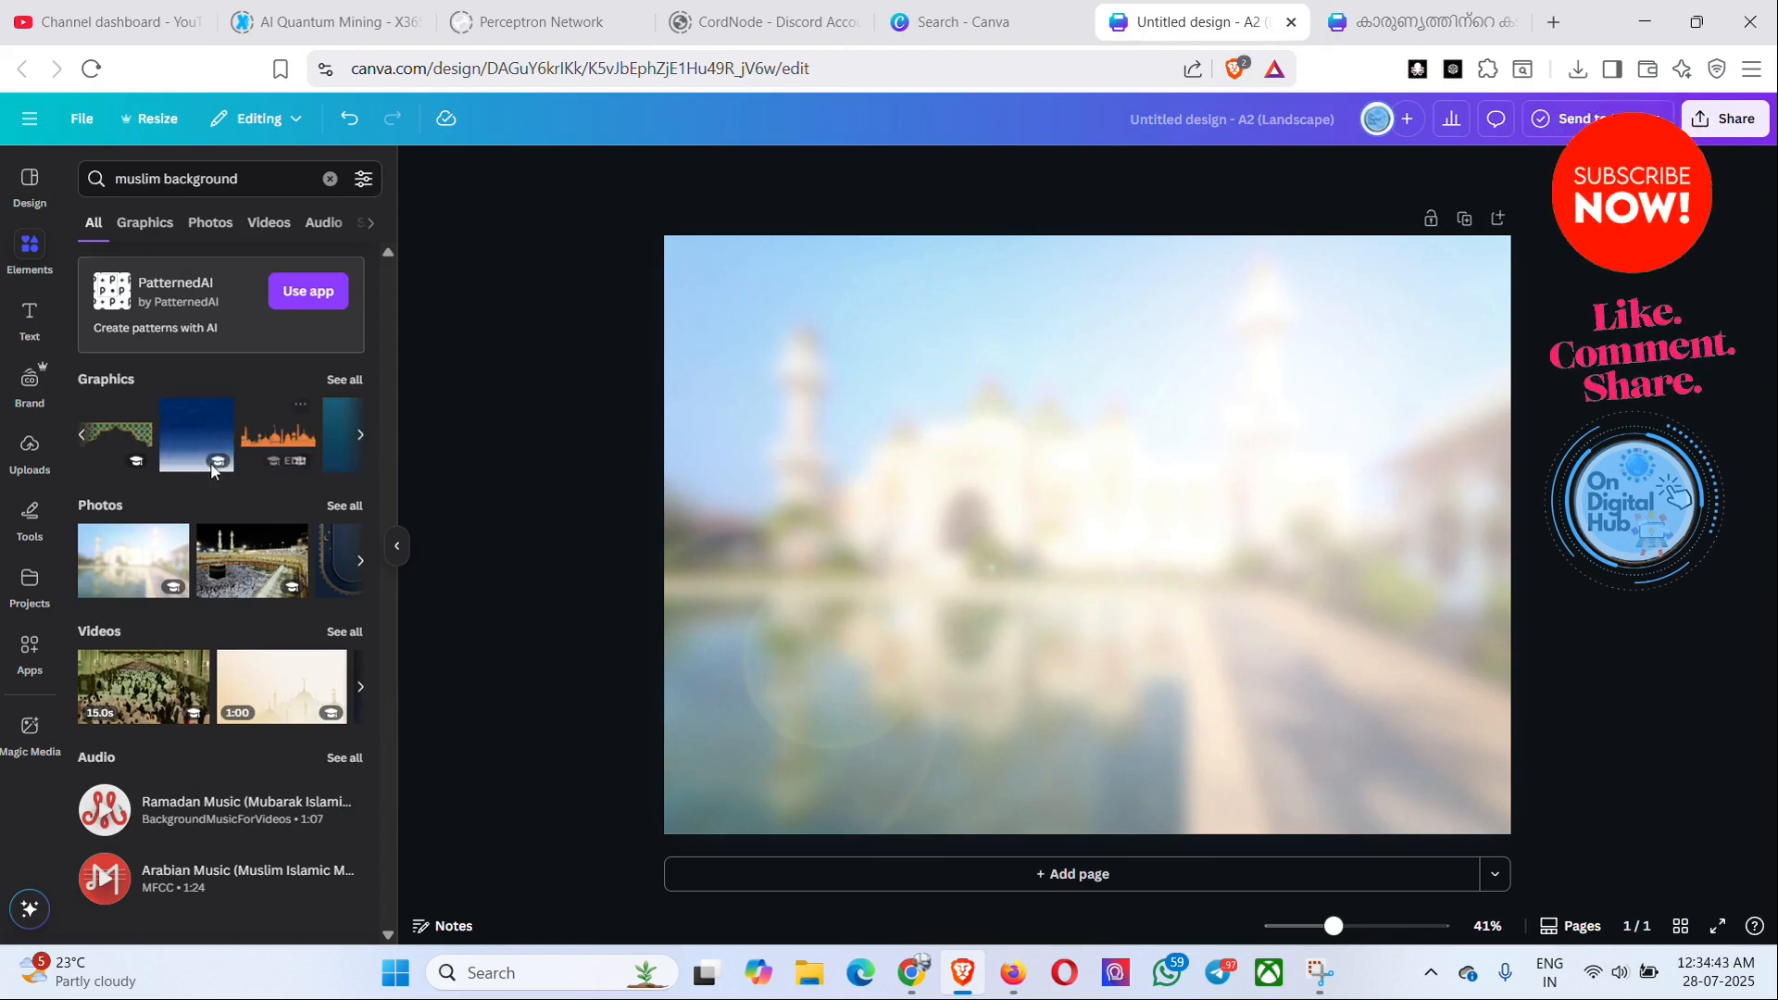
left_click(113, 445)
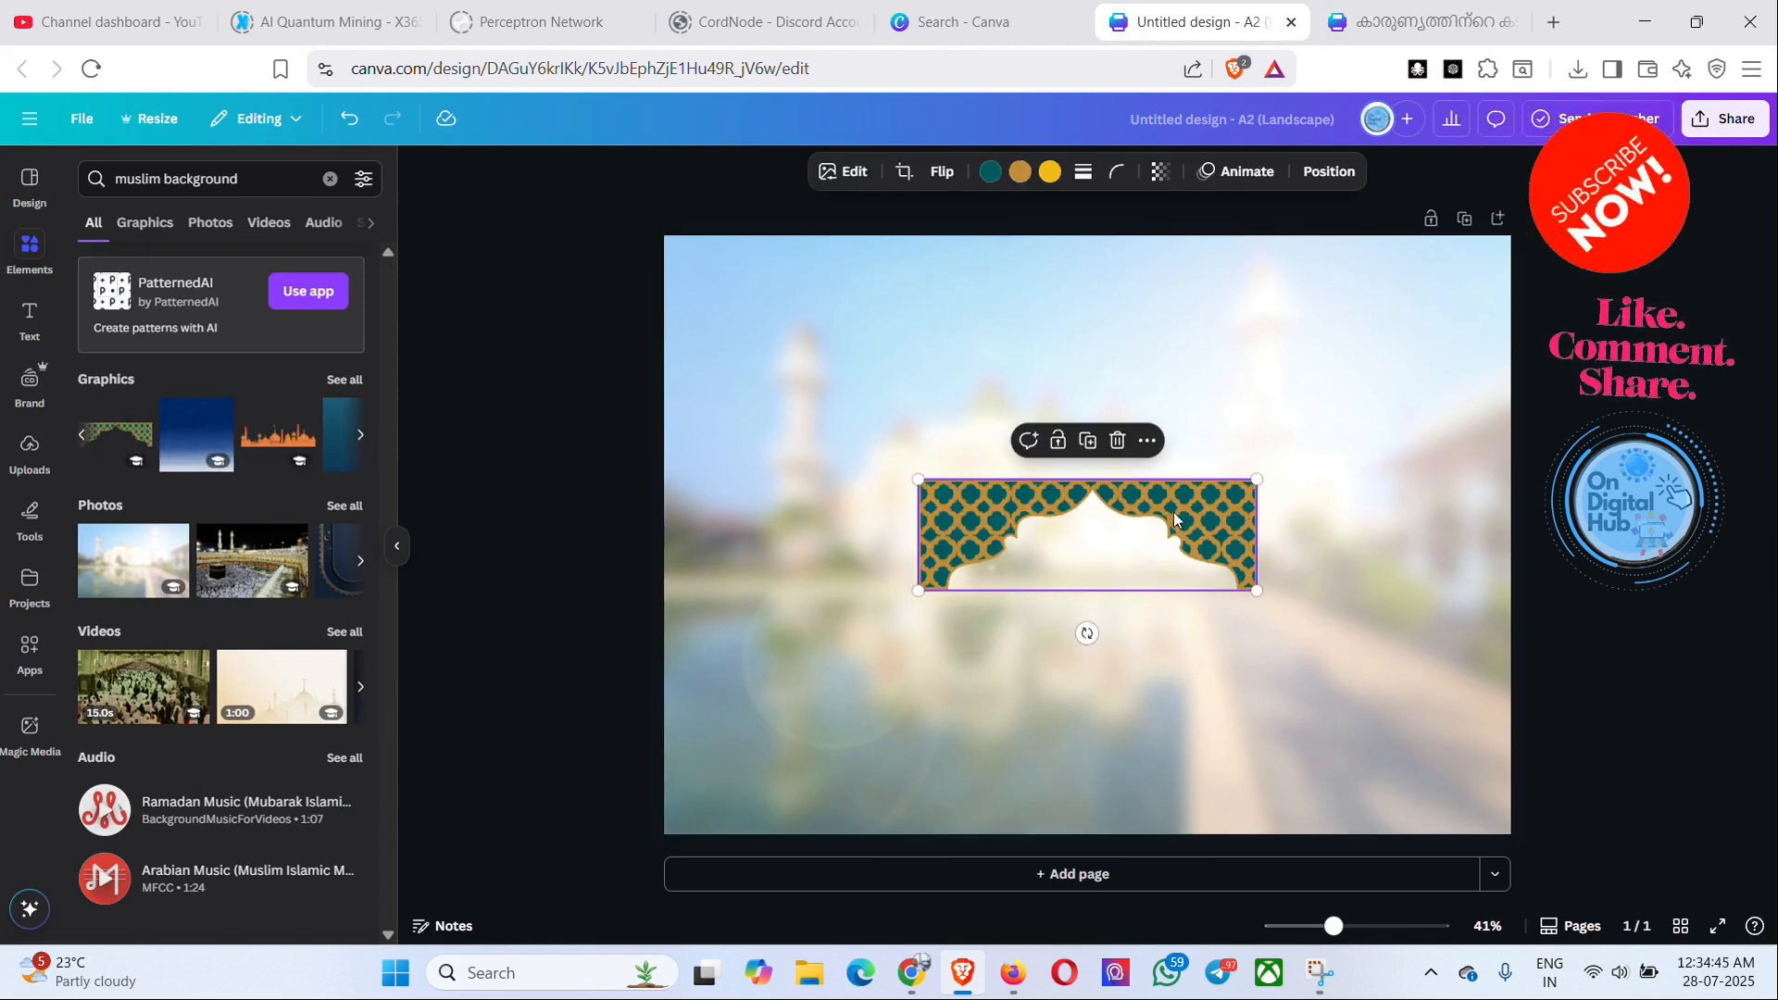
left_click_drag(1179, 516, 924, 267)
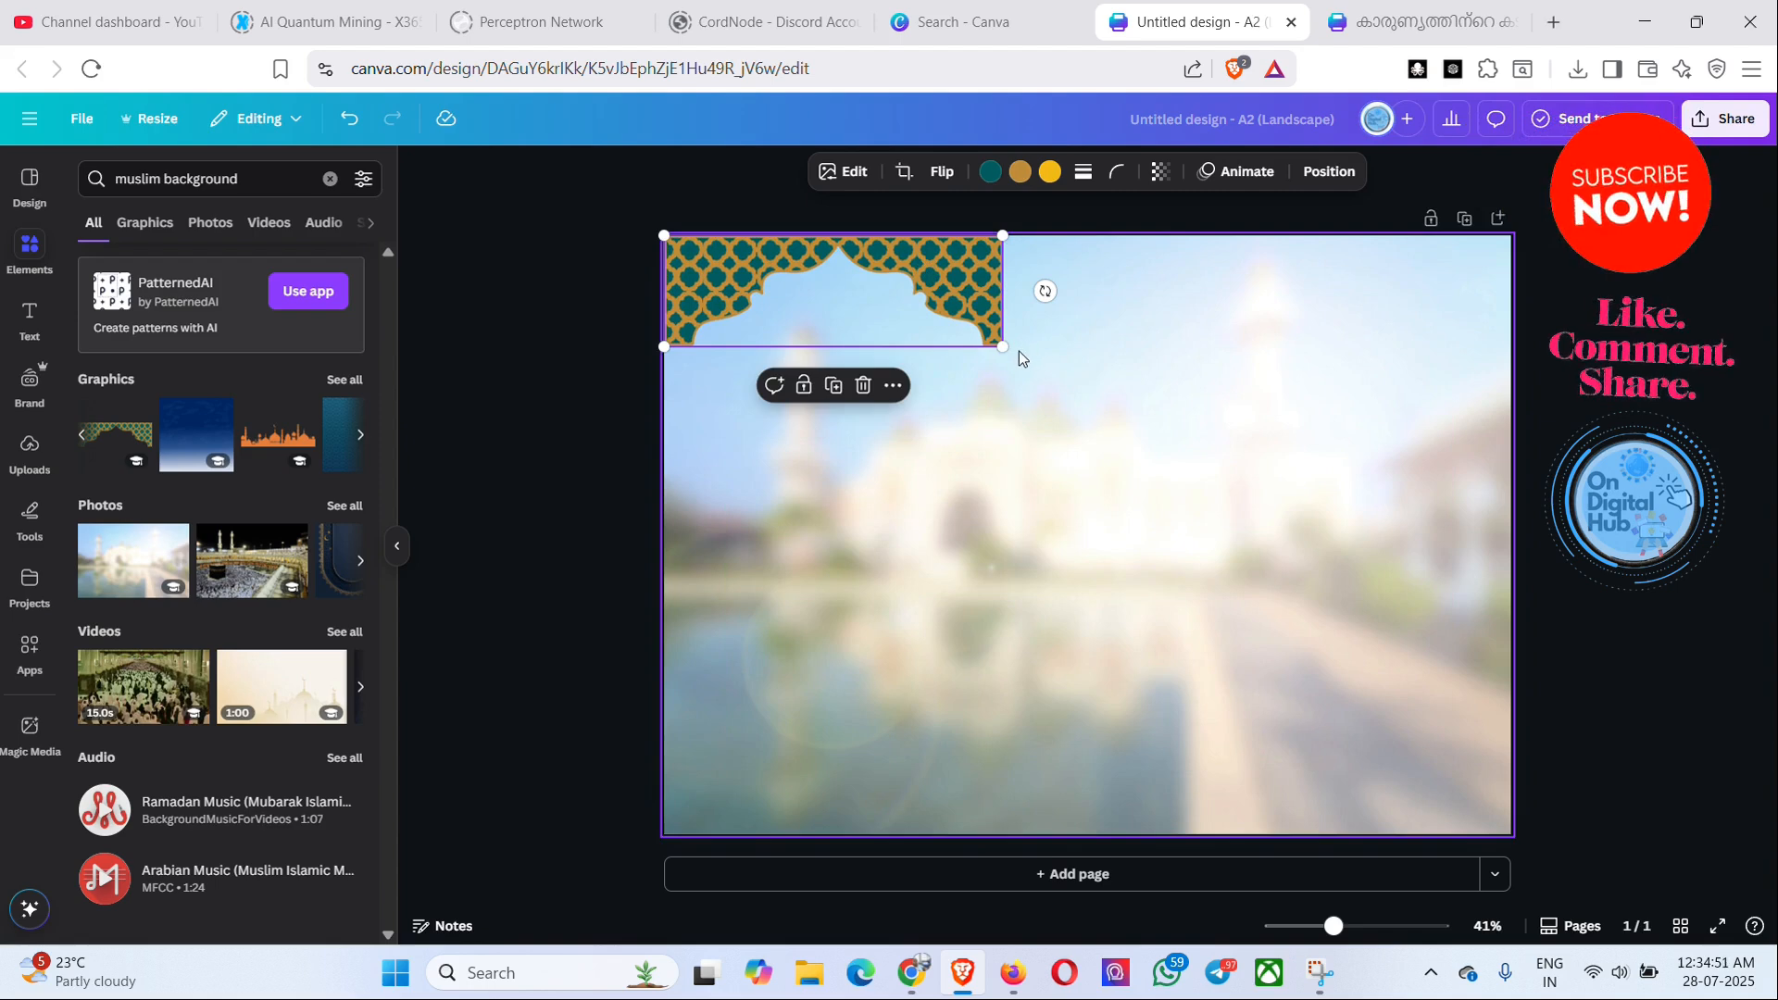
- Enlarge the teal and gold arch graphic until it spans the full width of the page along the upper edge
left_click_drag(999, 347, 1487, 561)
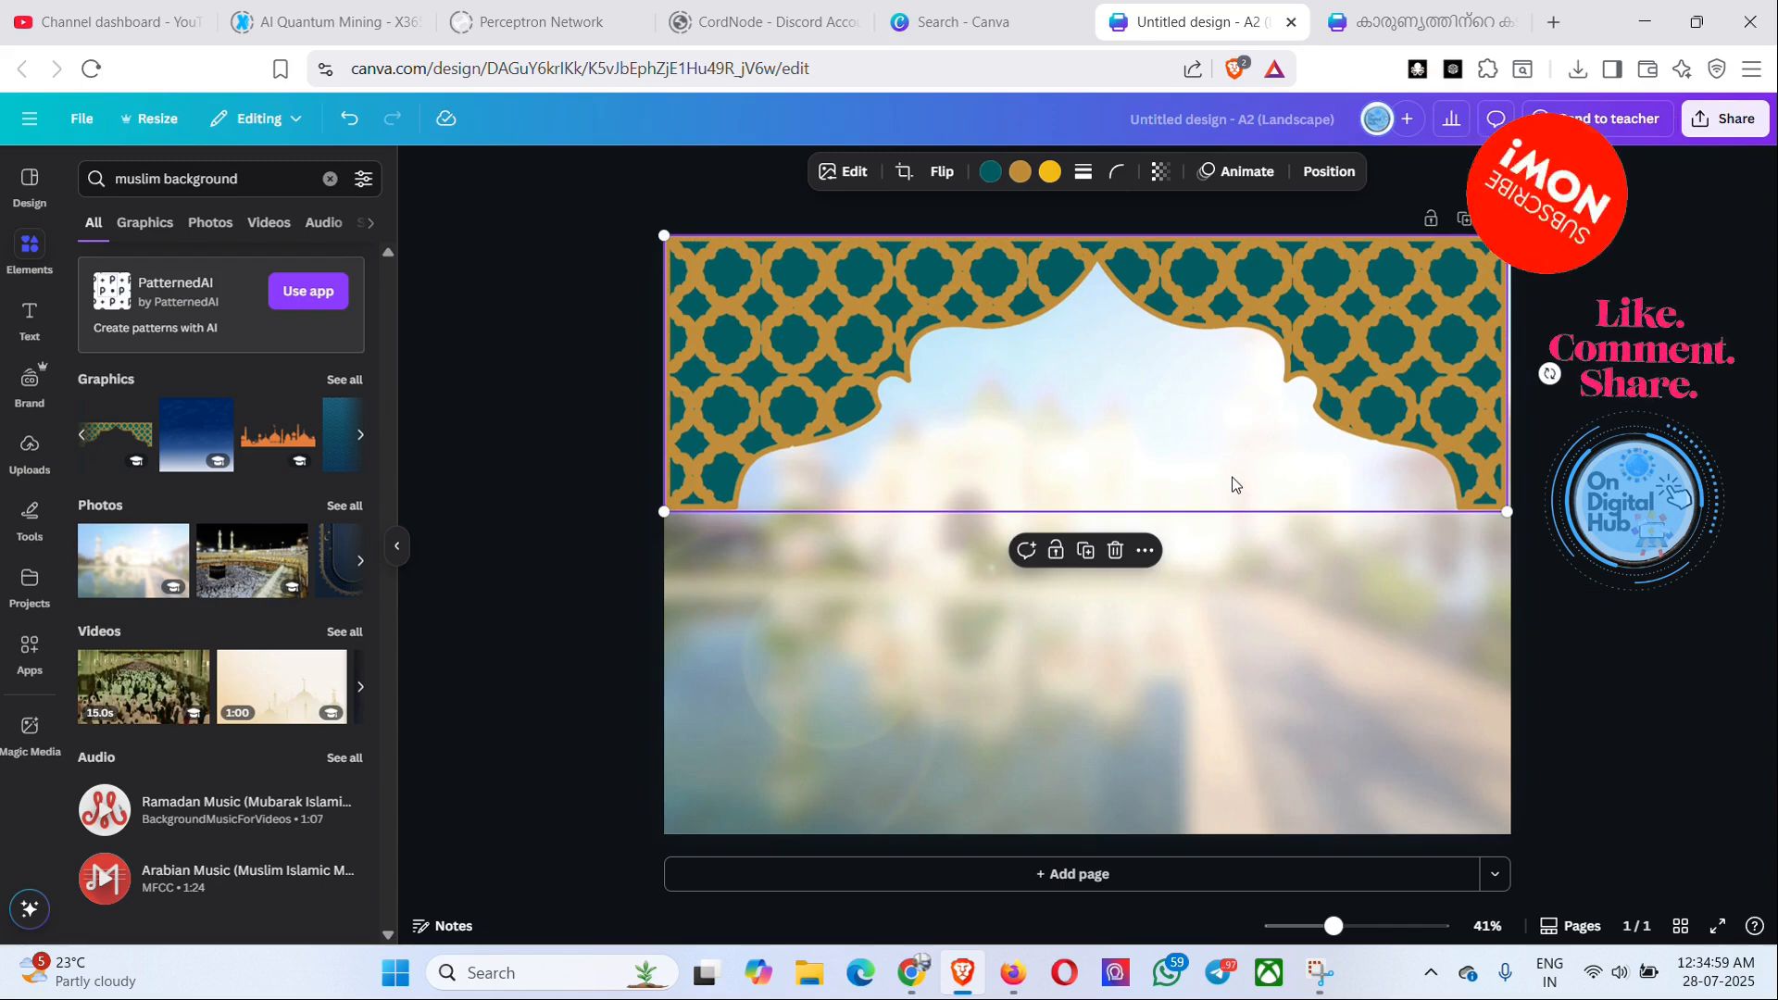
left_click(1356, 646)
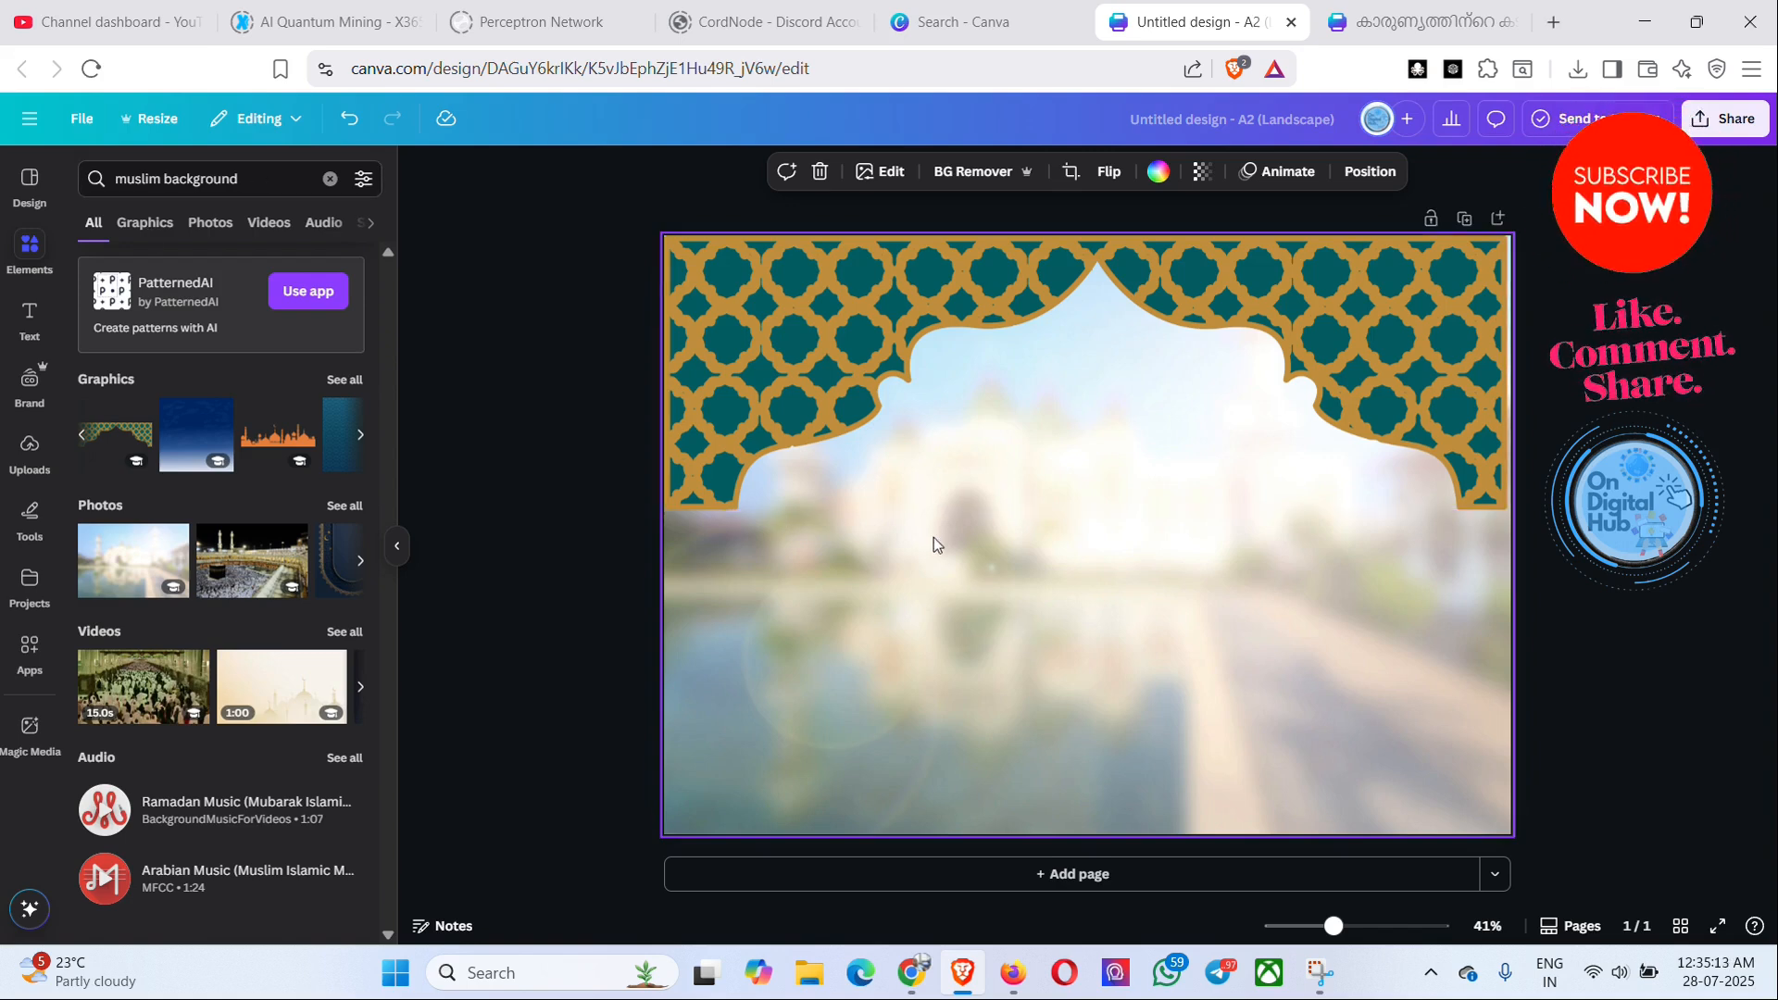
- Replace the "muslim background" query and search the elements library for "prophet muhammad"
left_click(286, 188)
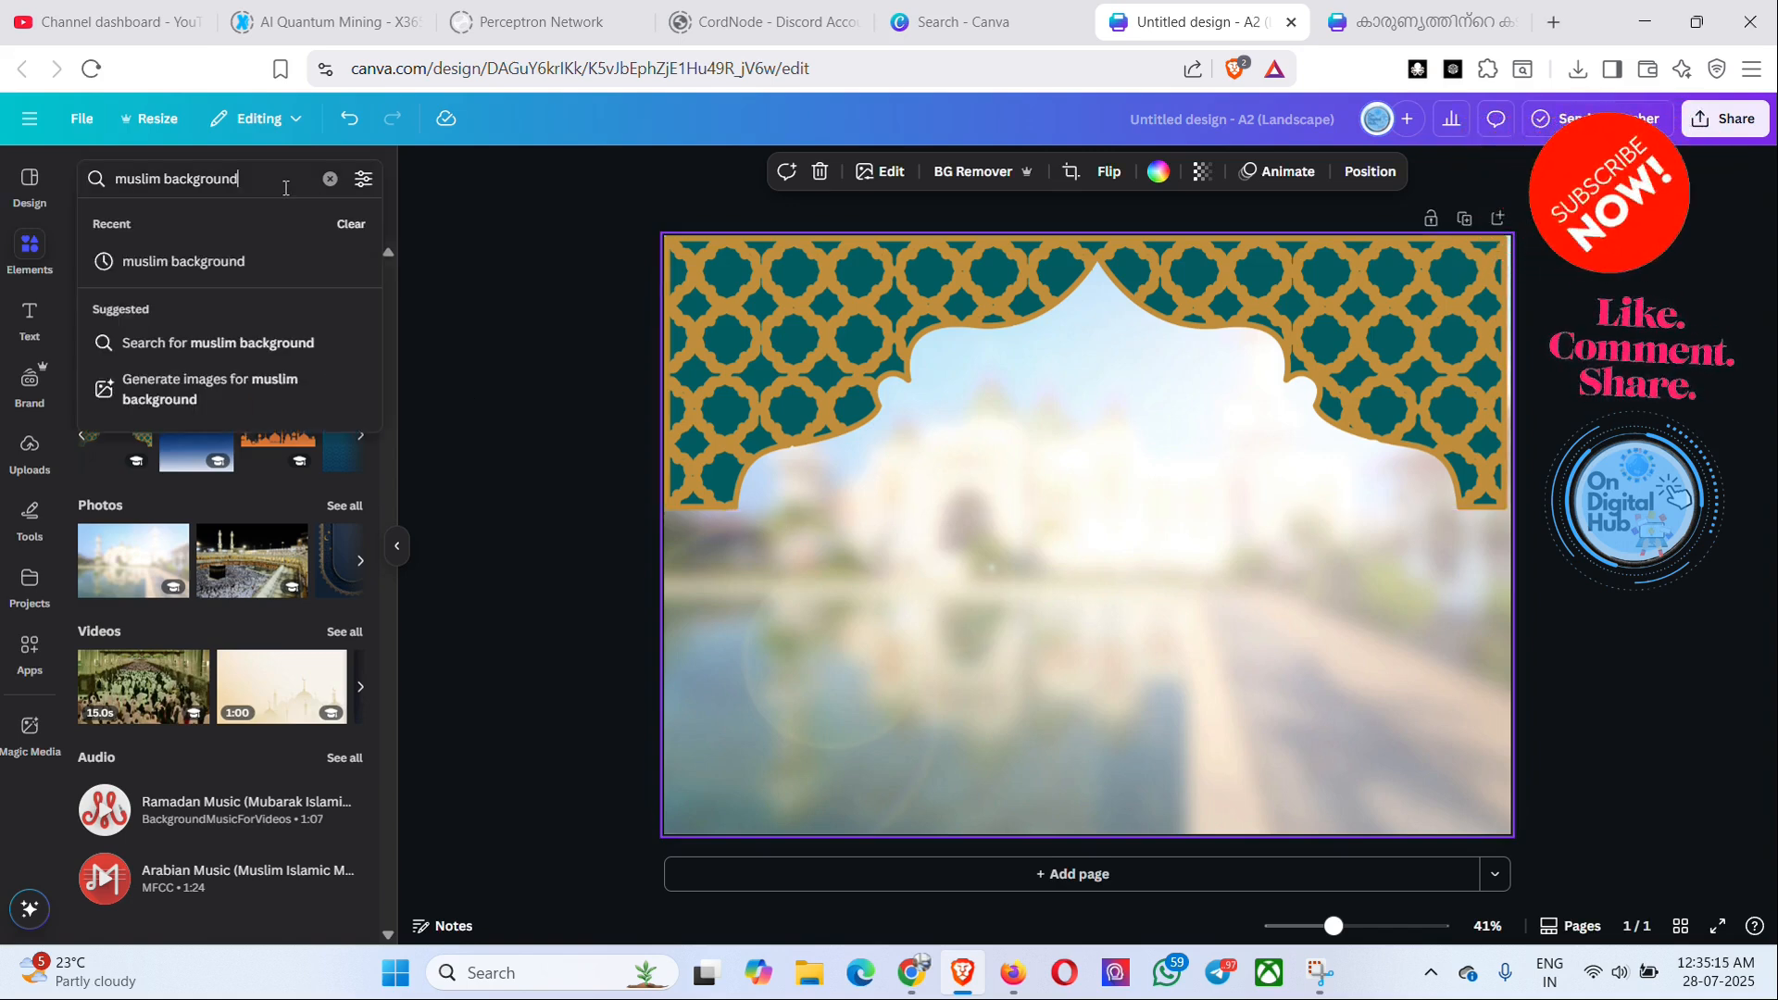
key("BackSpace")
key("BackSpace")
key("BackSpace")
key("BackSpace")
key("BackSpace")
key("BackSpace")
key("BackSpace")
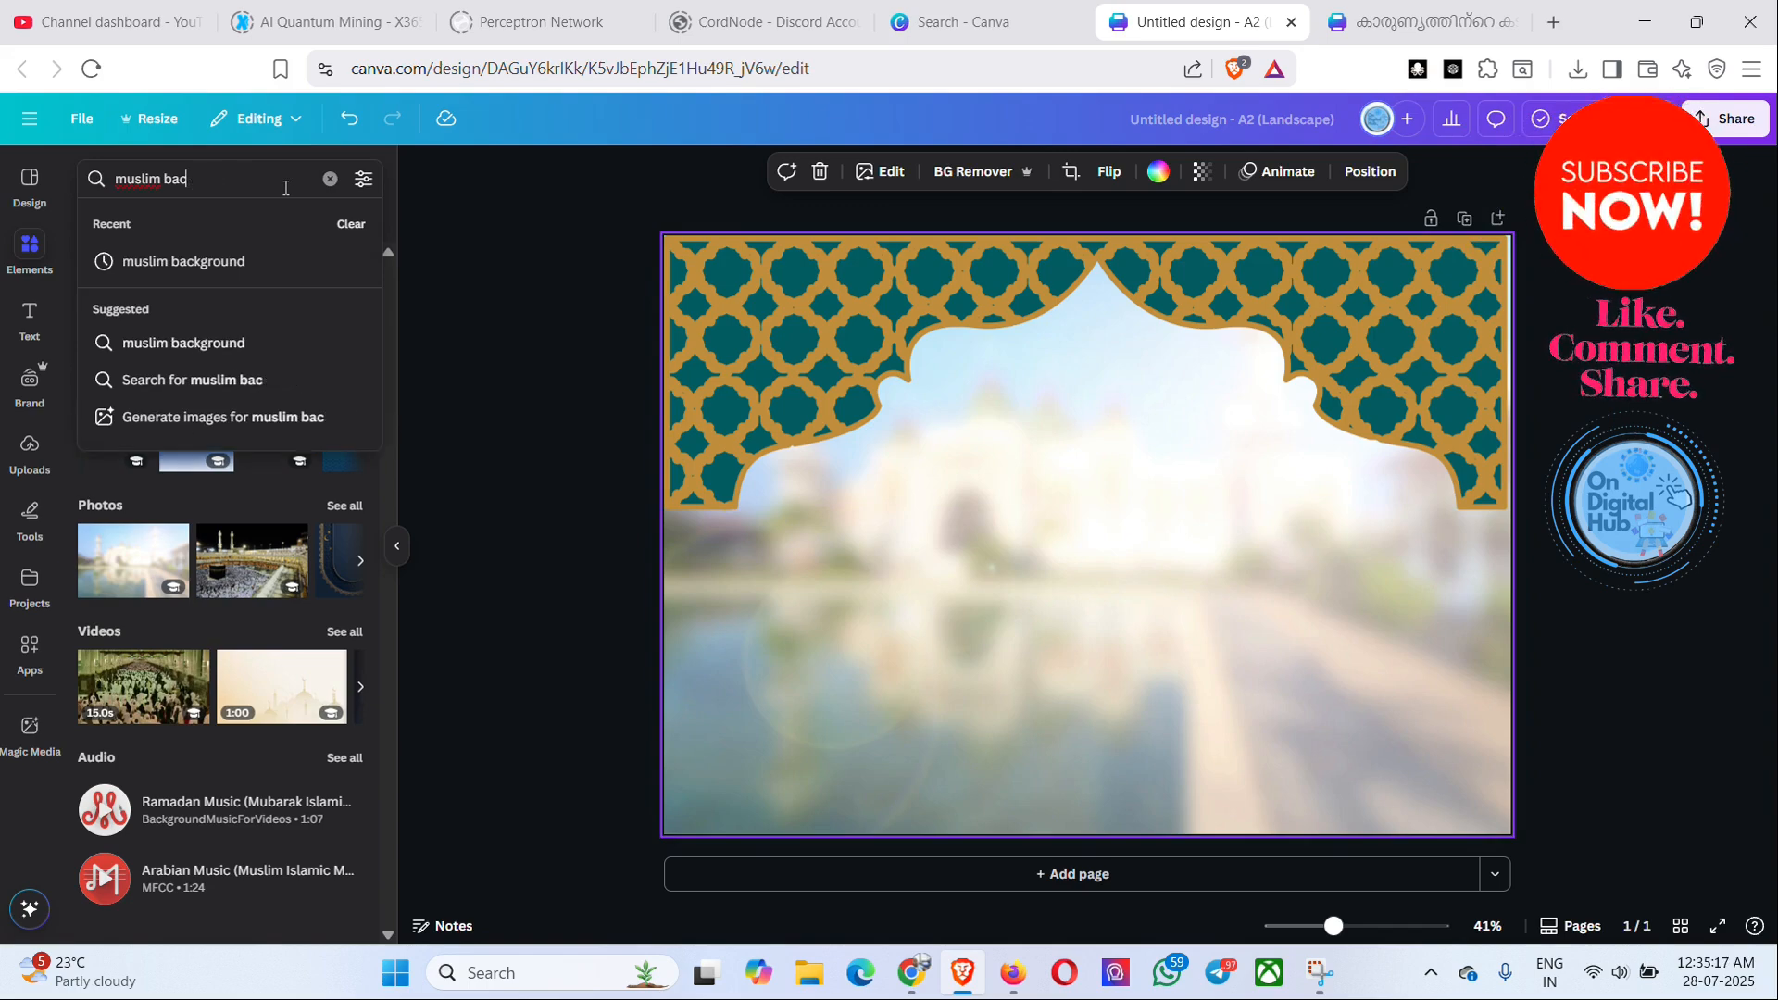
key("BackSpace")
key("BackSpace")
key("BackSpace")
key("BackSpace")
key("BackSpace")
key("BackSpace")
key("BackSpace")
key("BackSpace")
key("BackSpace")
key("BackSpace")
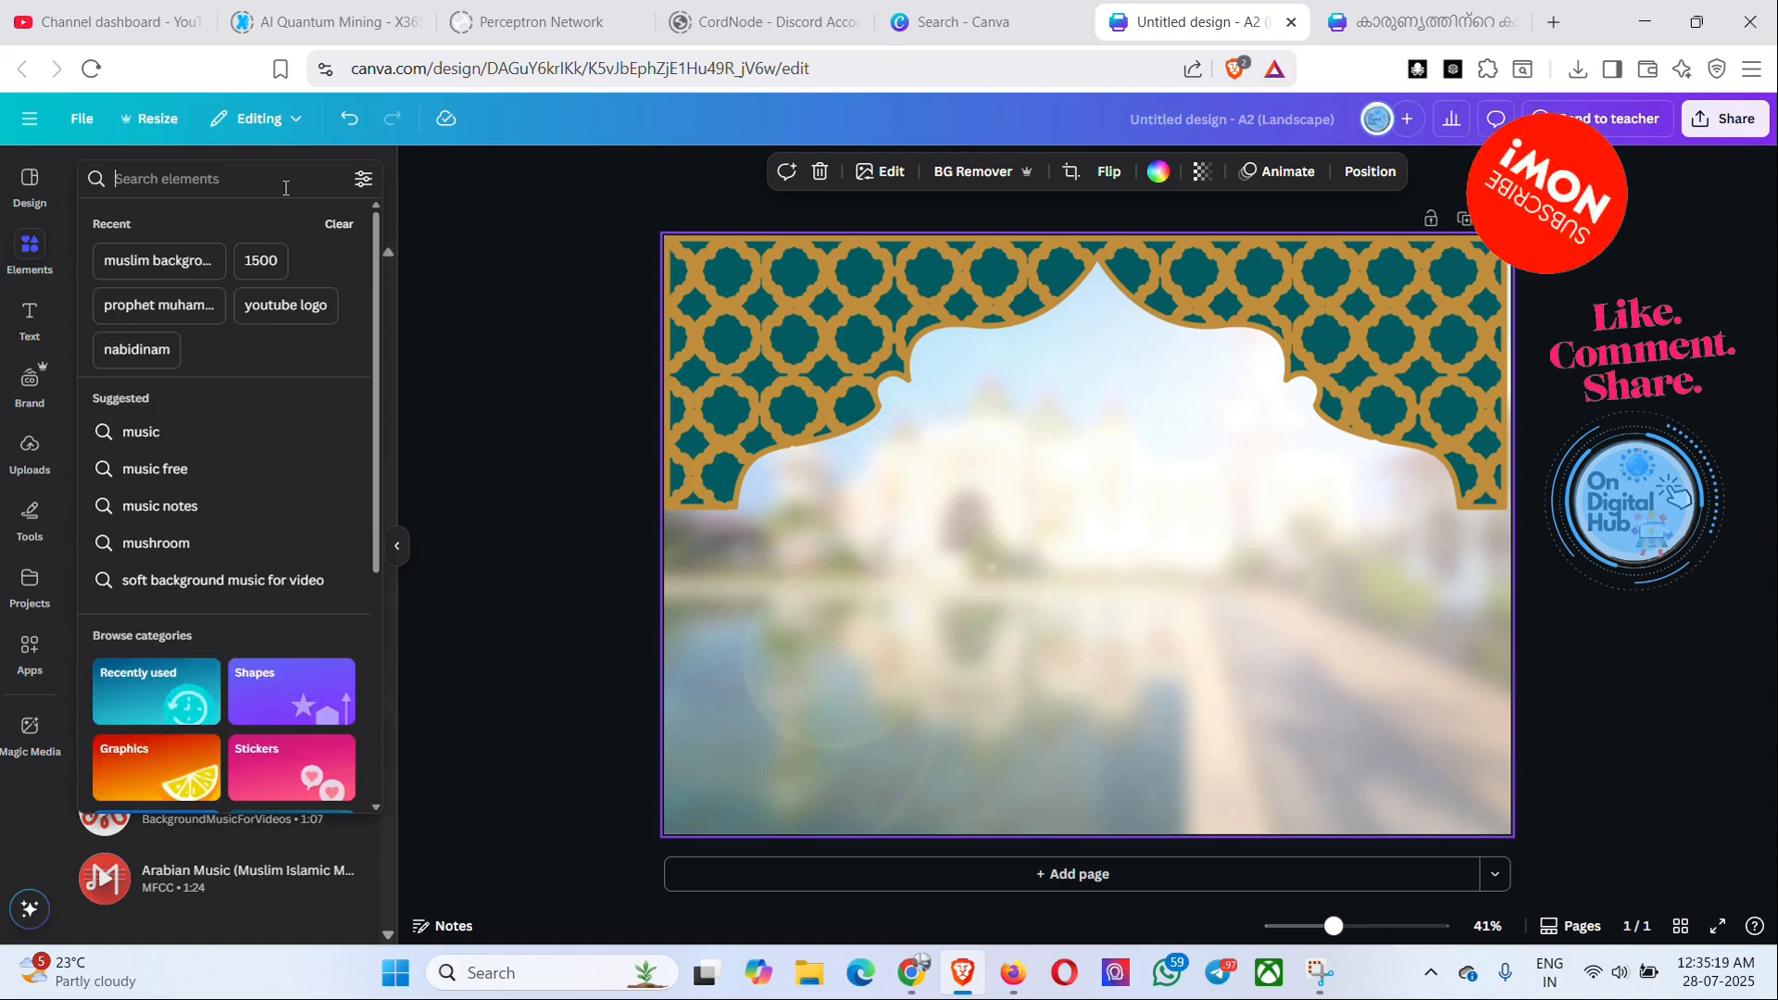
type("pro")
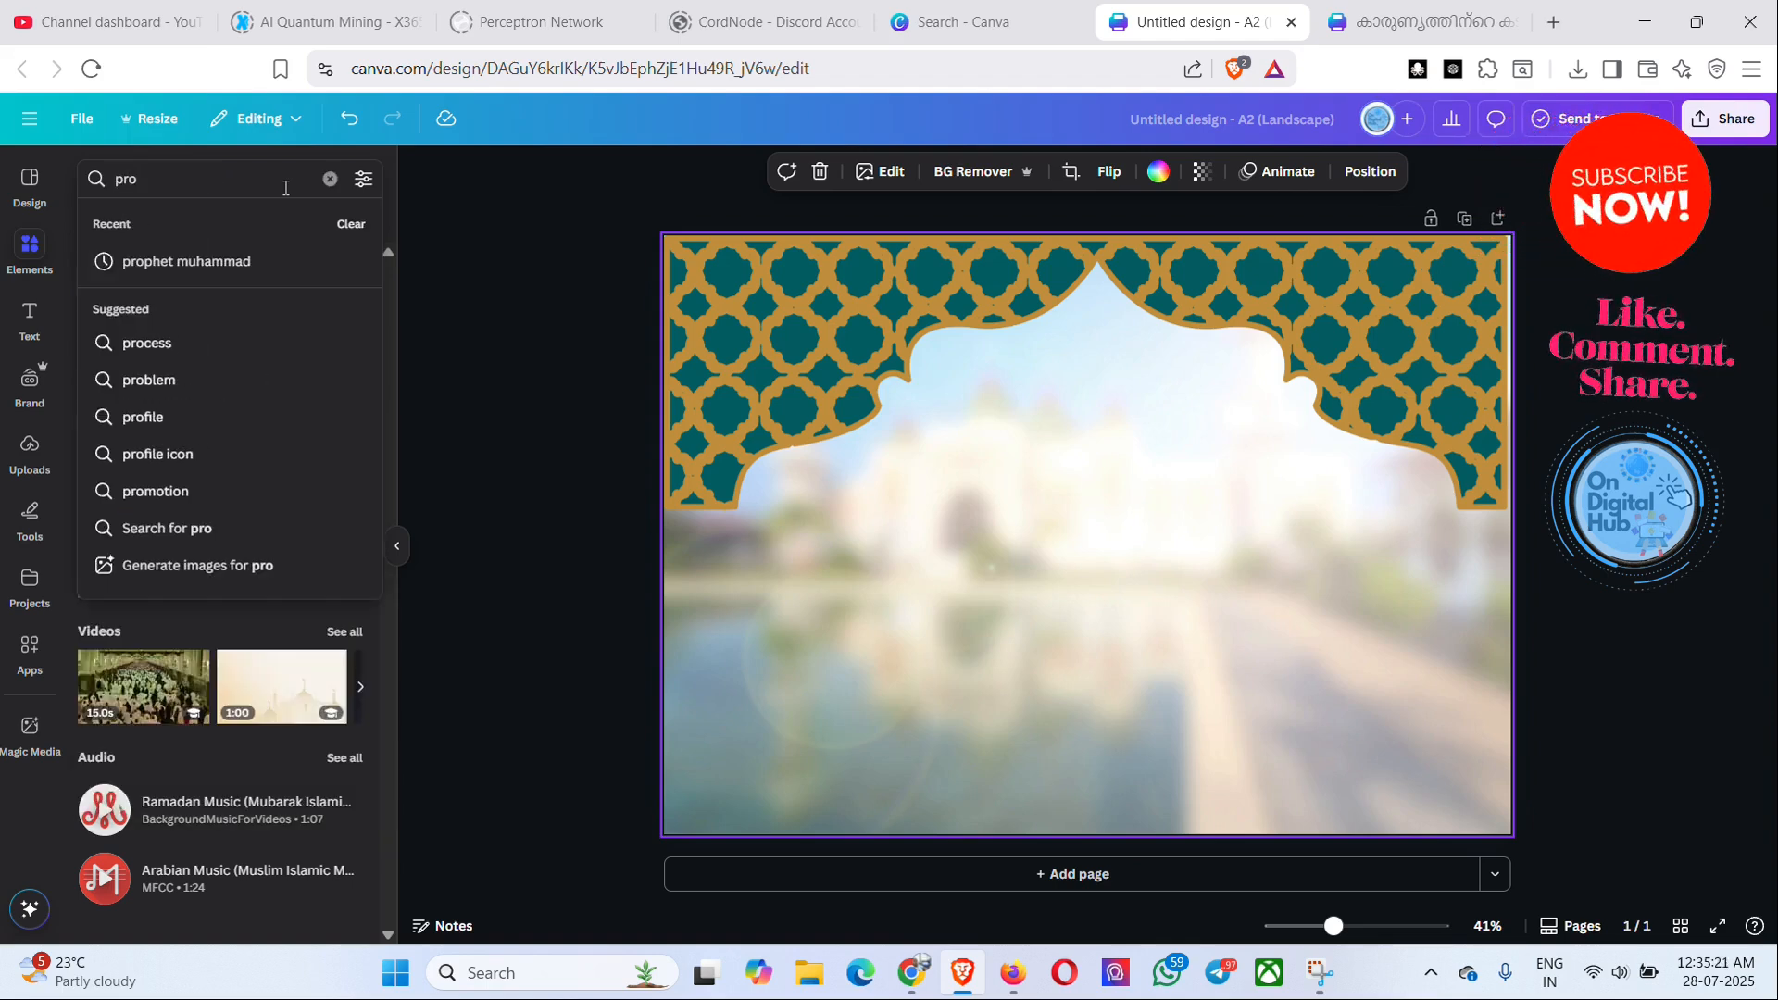
left_click(238, 260)
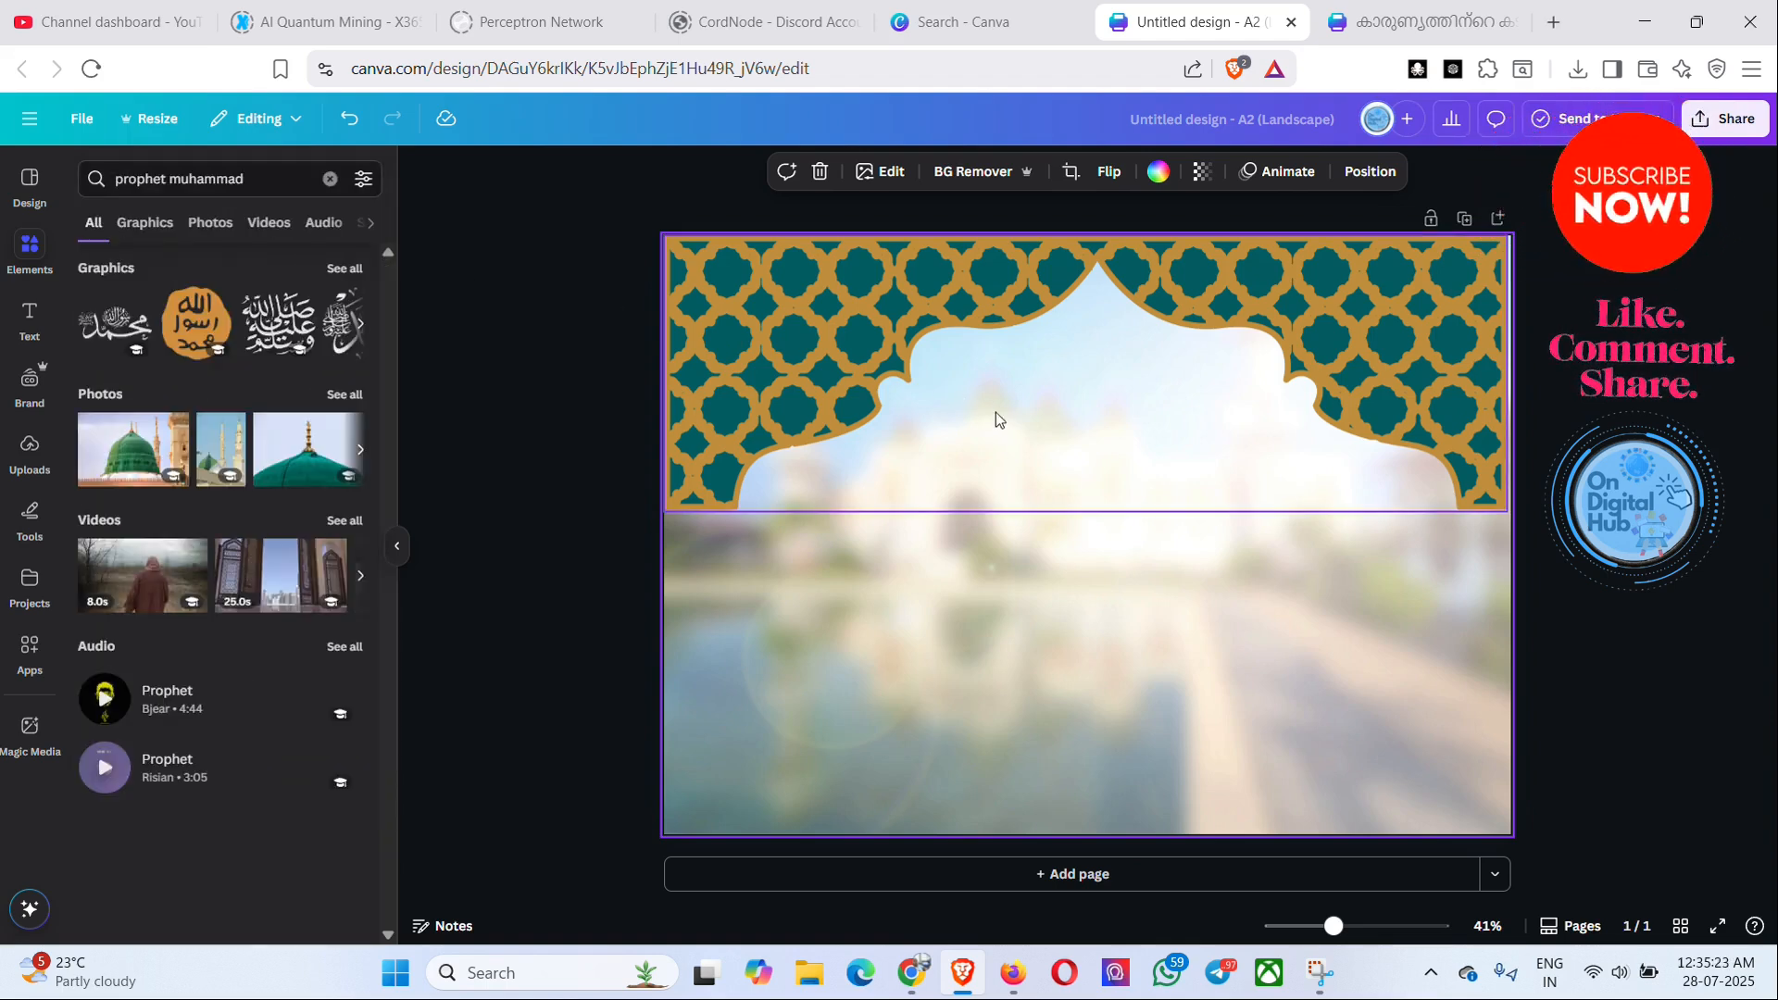
- Add the green dome and two minarets photo, remove its background, and fit it slightly smaller into the page's lower-left corner
left_click(220, 455)
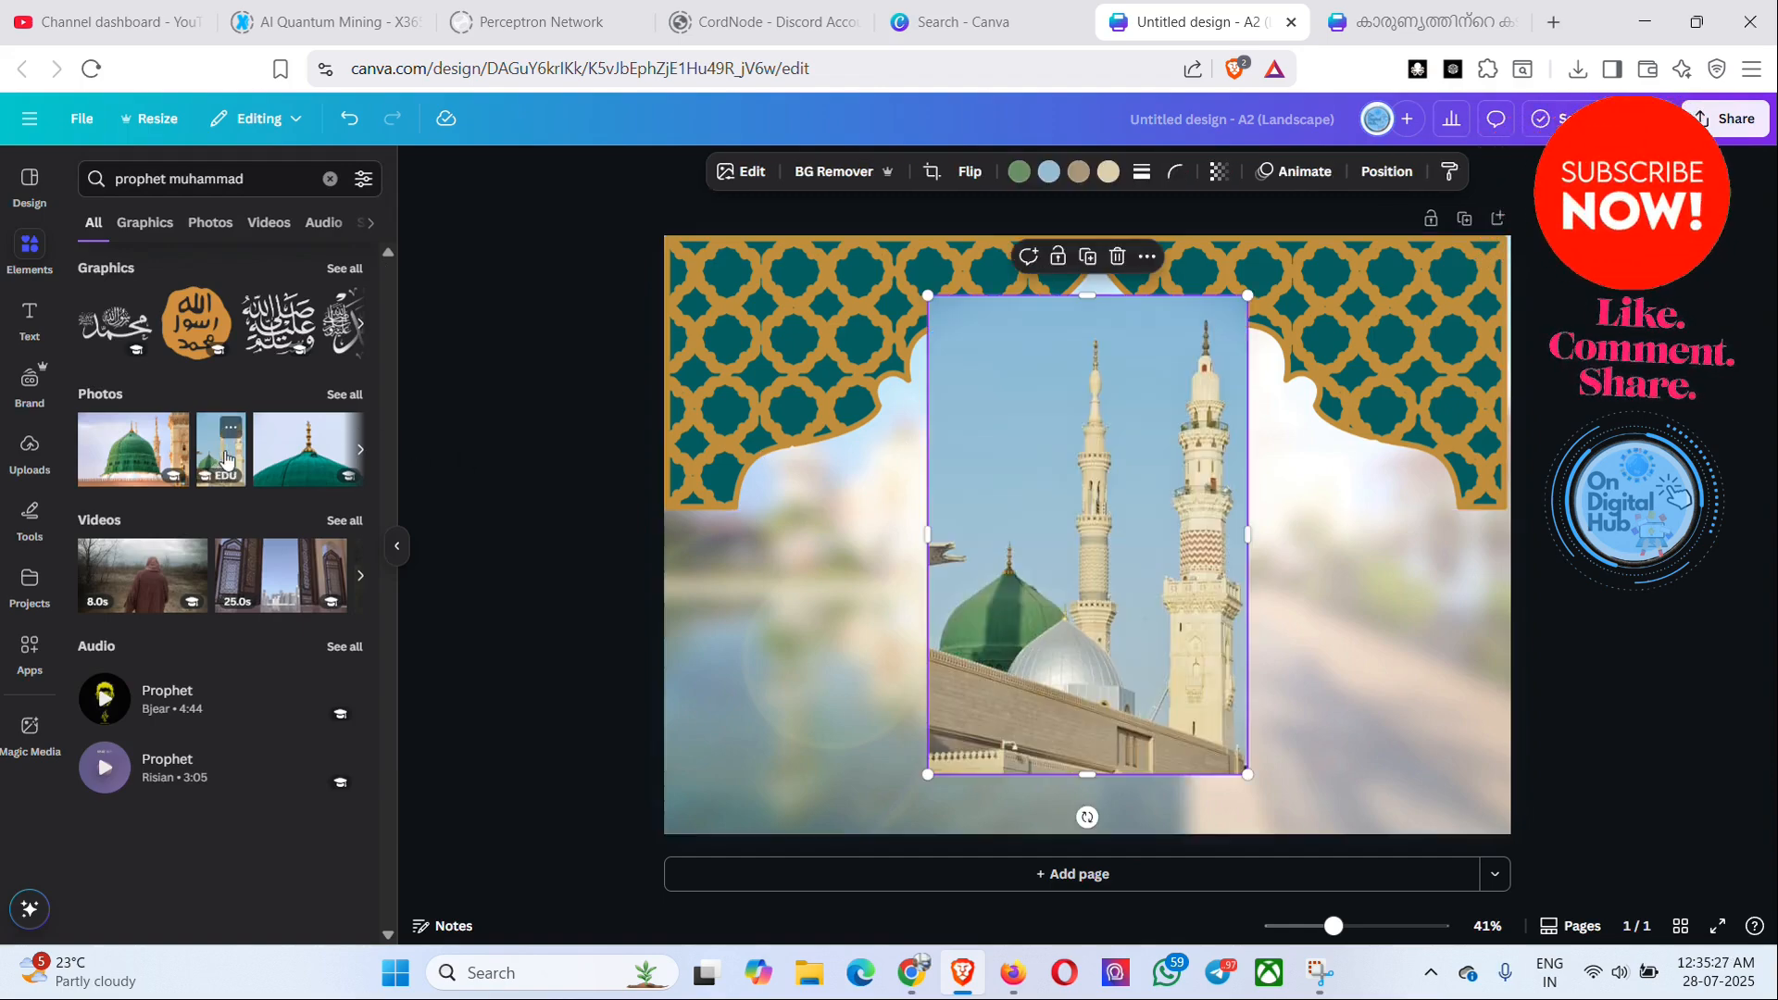
left_click_drag(1128, 590, 915, 649)
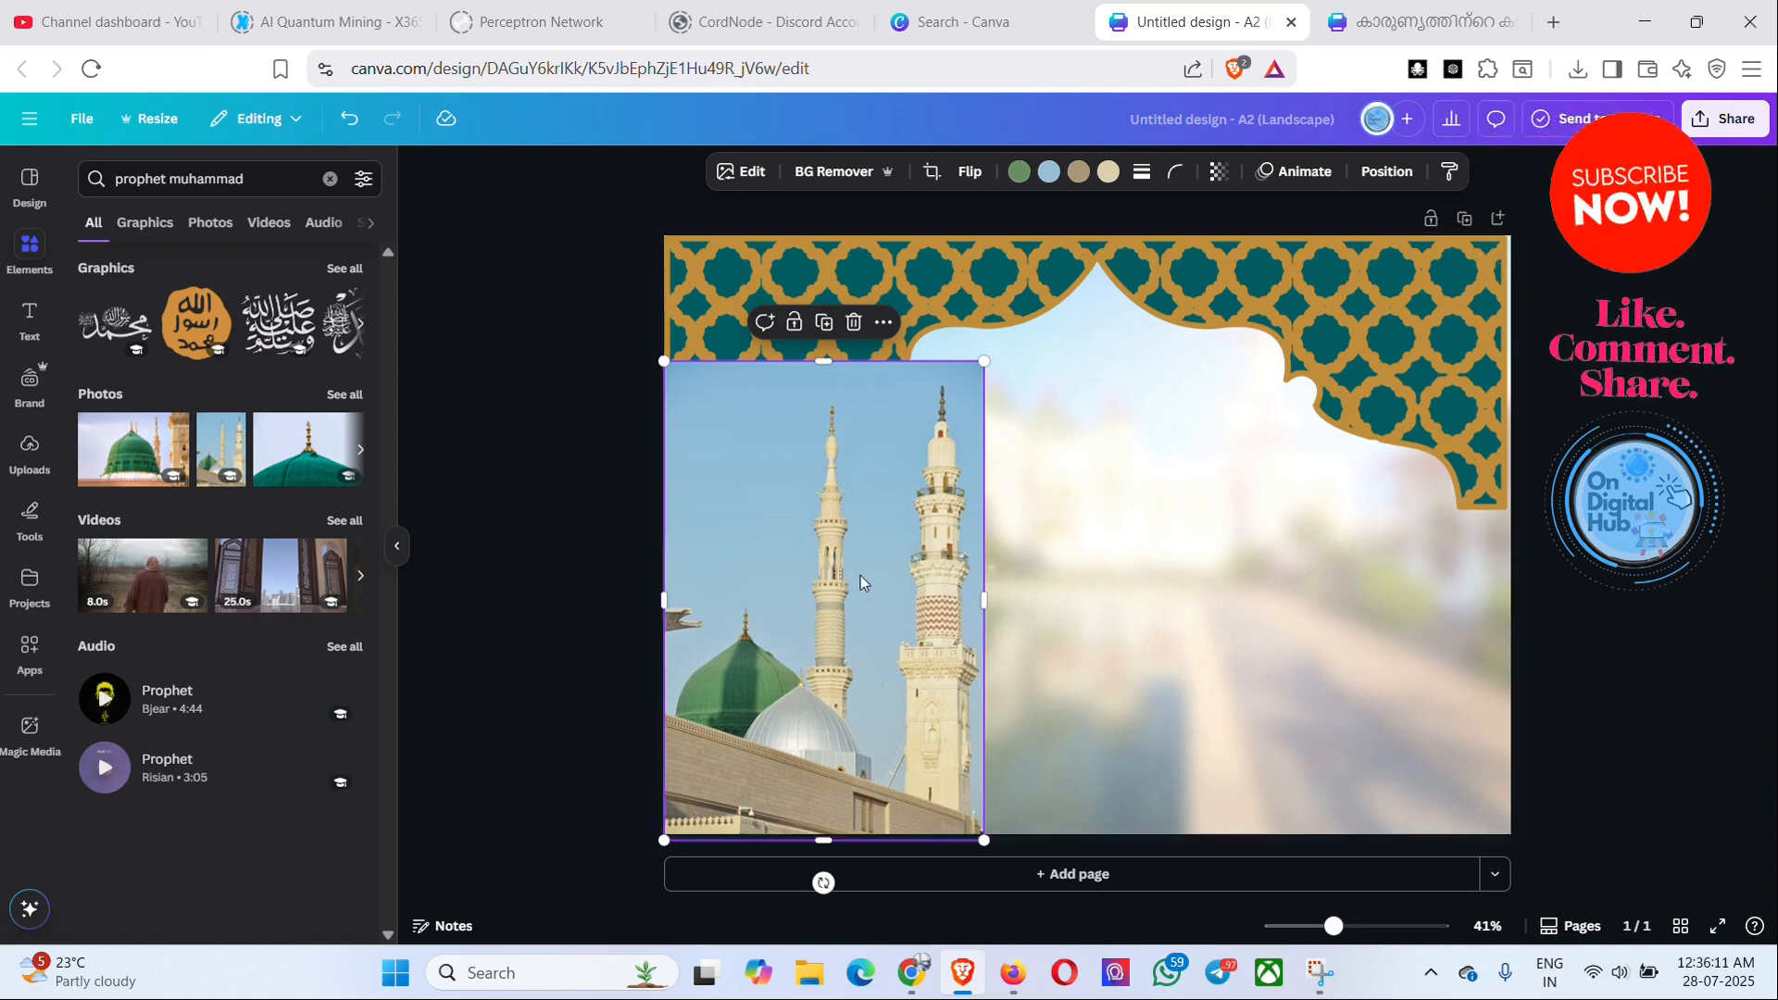
left_click(831, 172)
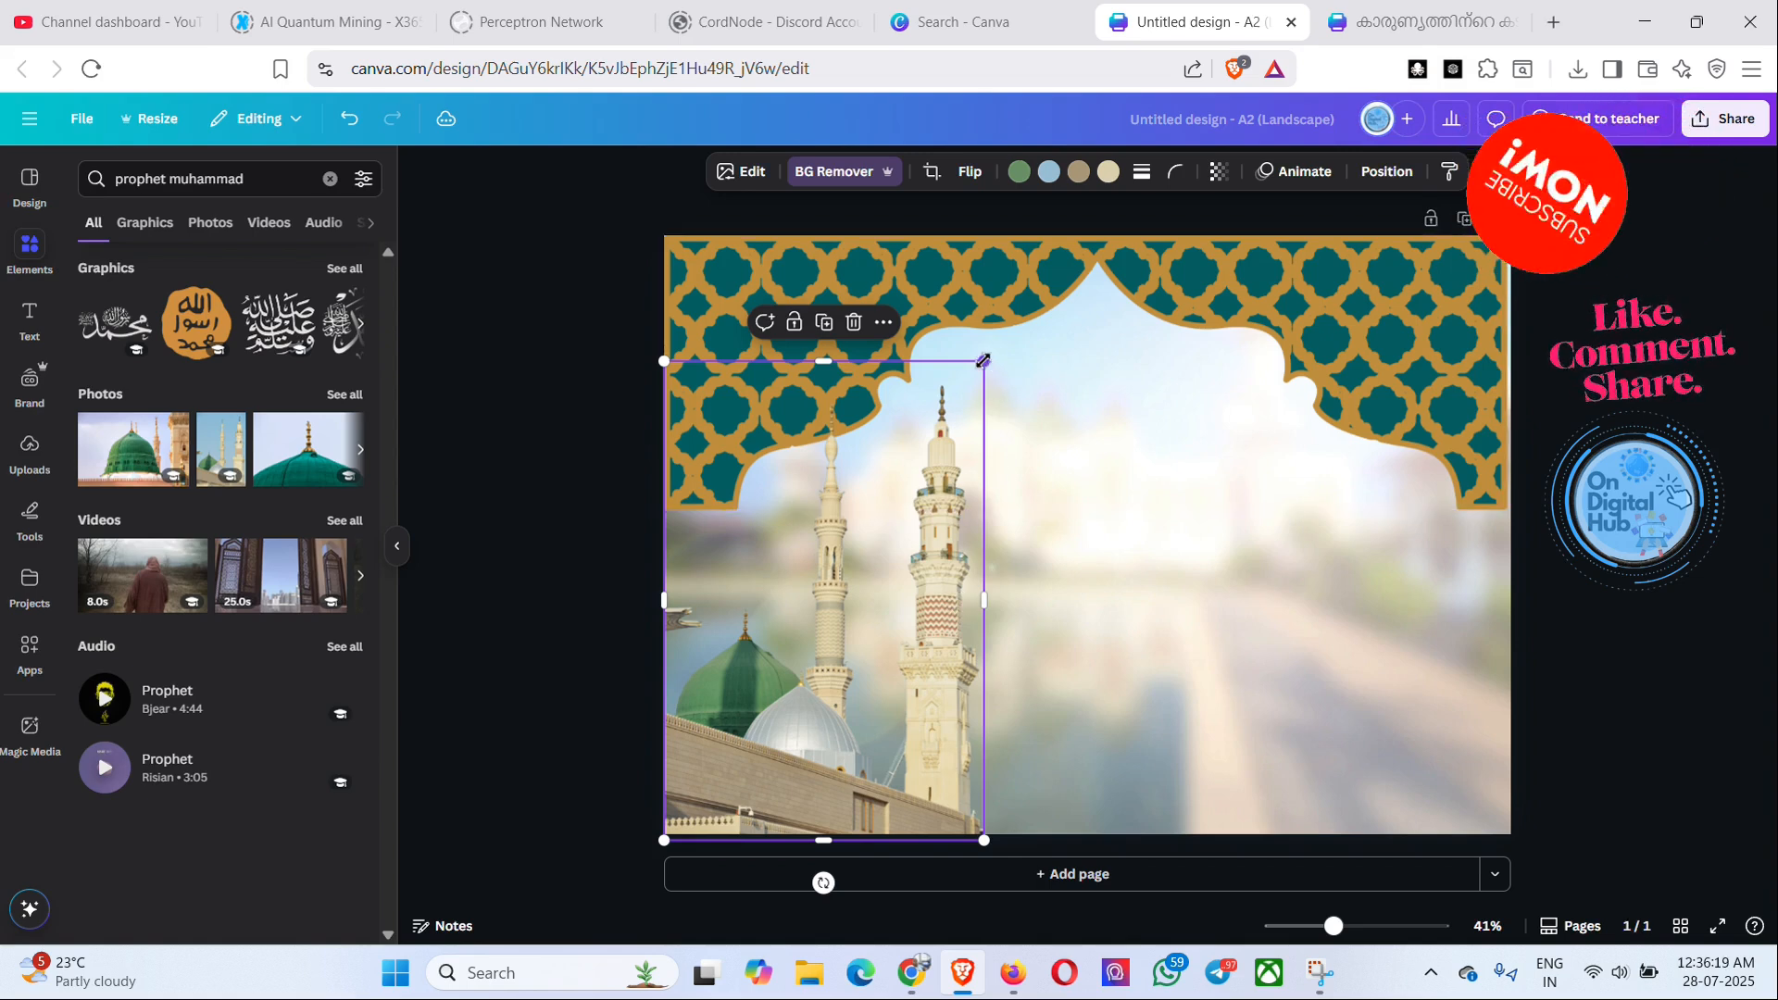
left_click_drag(983, 361, 952, 401)
left_click(1102, 517)
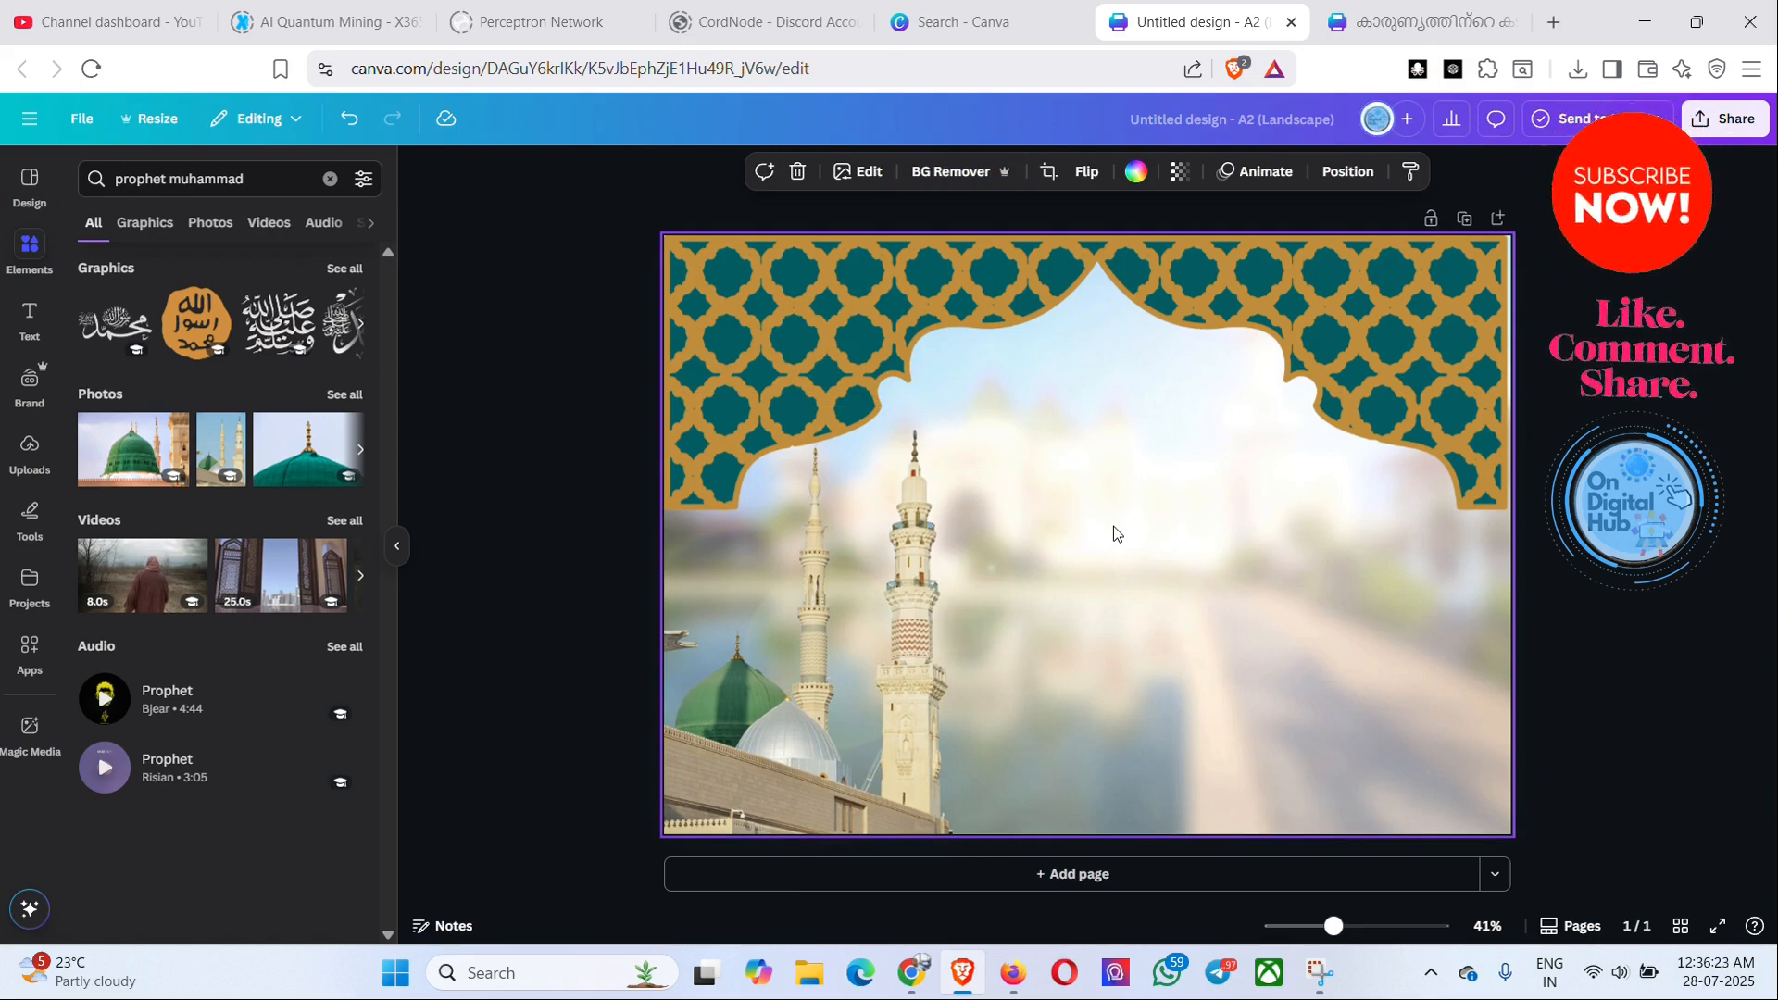
- Add the black and gold star-shaped calligraphy emblem from the "prophet muhammad" graphics and compare the page with the reference design
left_click(143, 227)
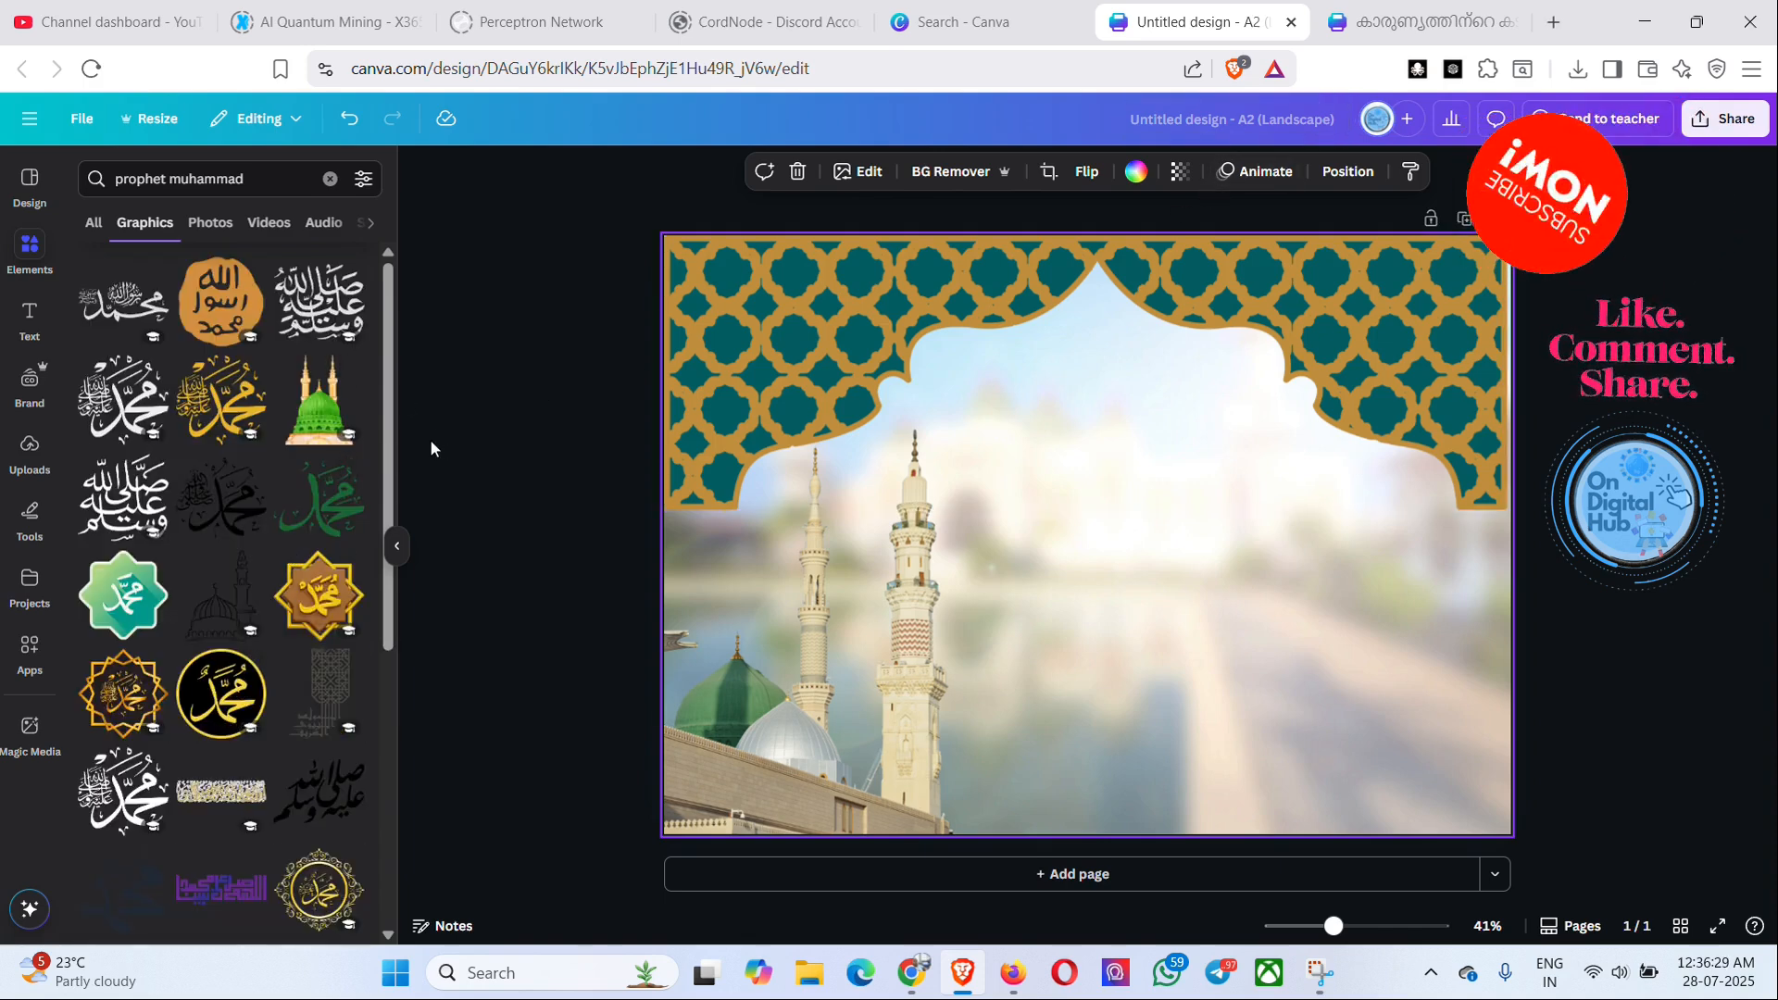
left_click(139, 683)
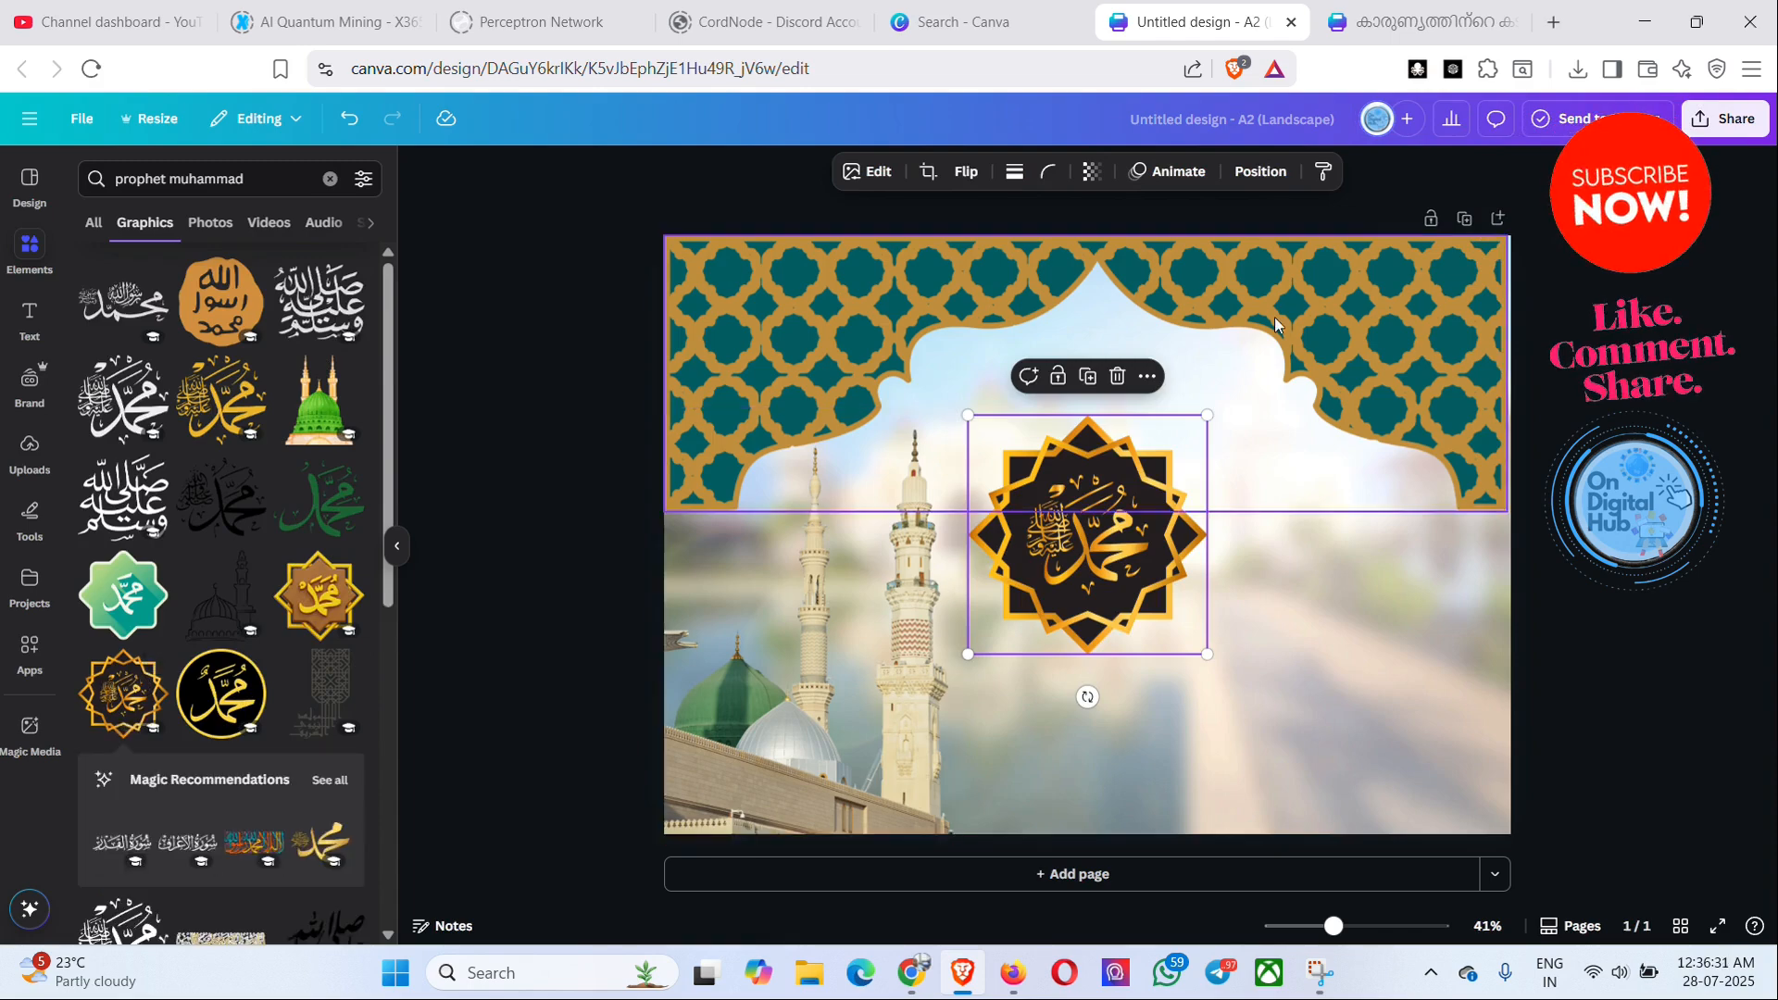
left_click(1408, 21)
left_click(1195, 22)
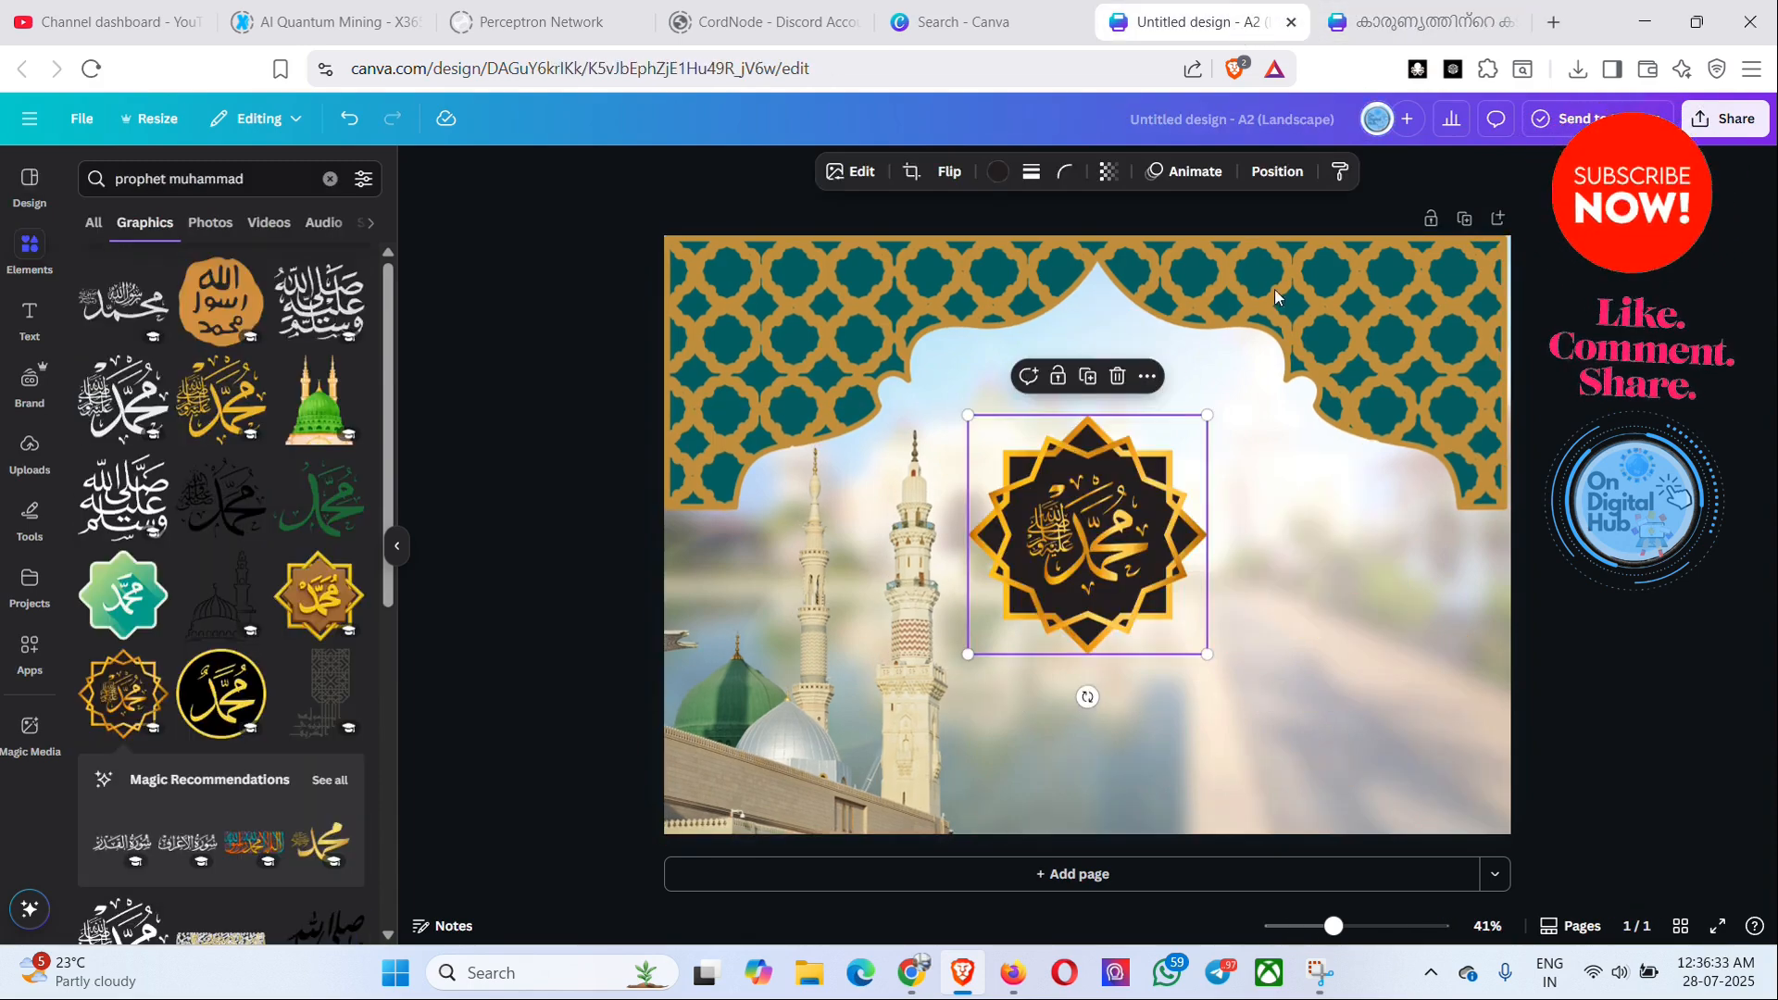
- Shrink the calligraphy emblem to about half its size and center it just beneath the arch's peak
left_click_drag(1076, 578, 1089, 451)
left_click_drag(1213, 526, 1172, 484)
left_click_drag(1101, 415, 1121, 413)
left_click_drag(1193, 483, 1125, 391)
left_click(1251, 480)
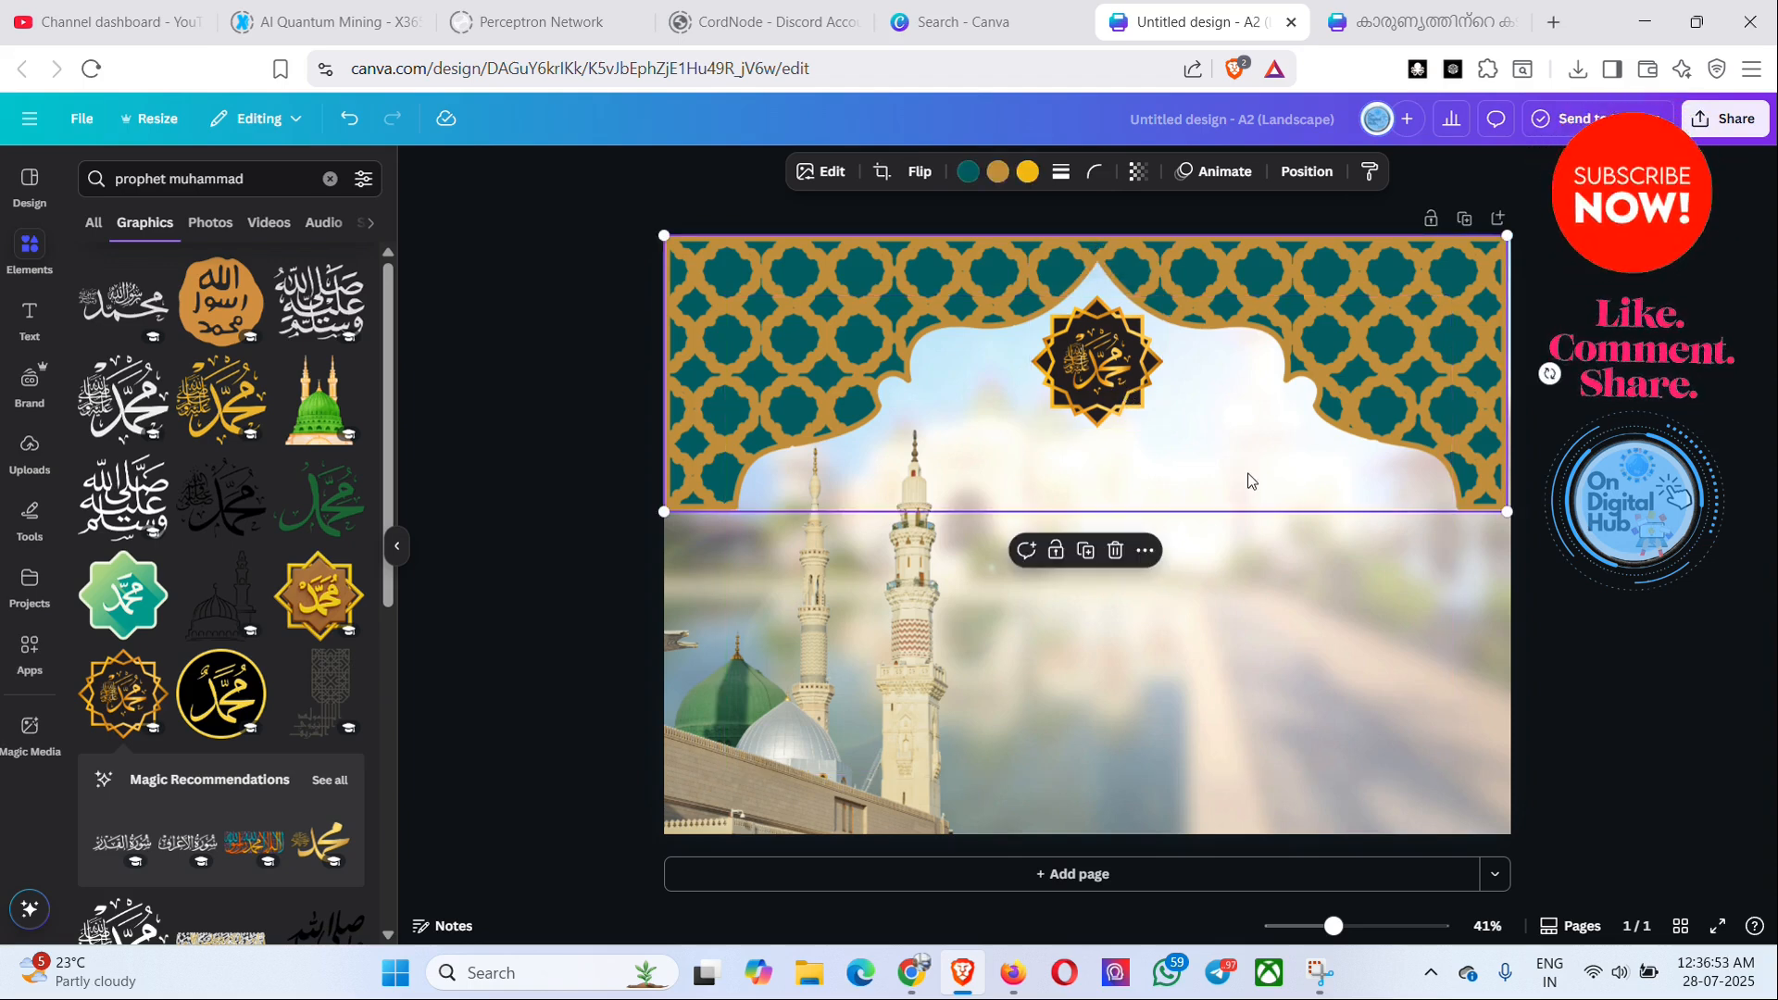
left_click(1116, 412)
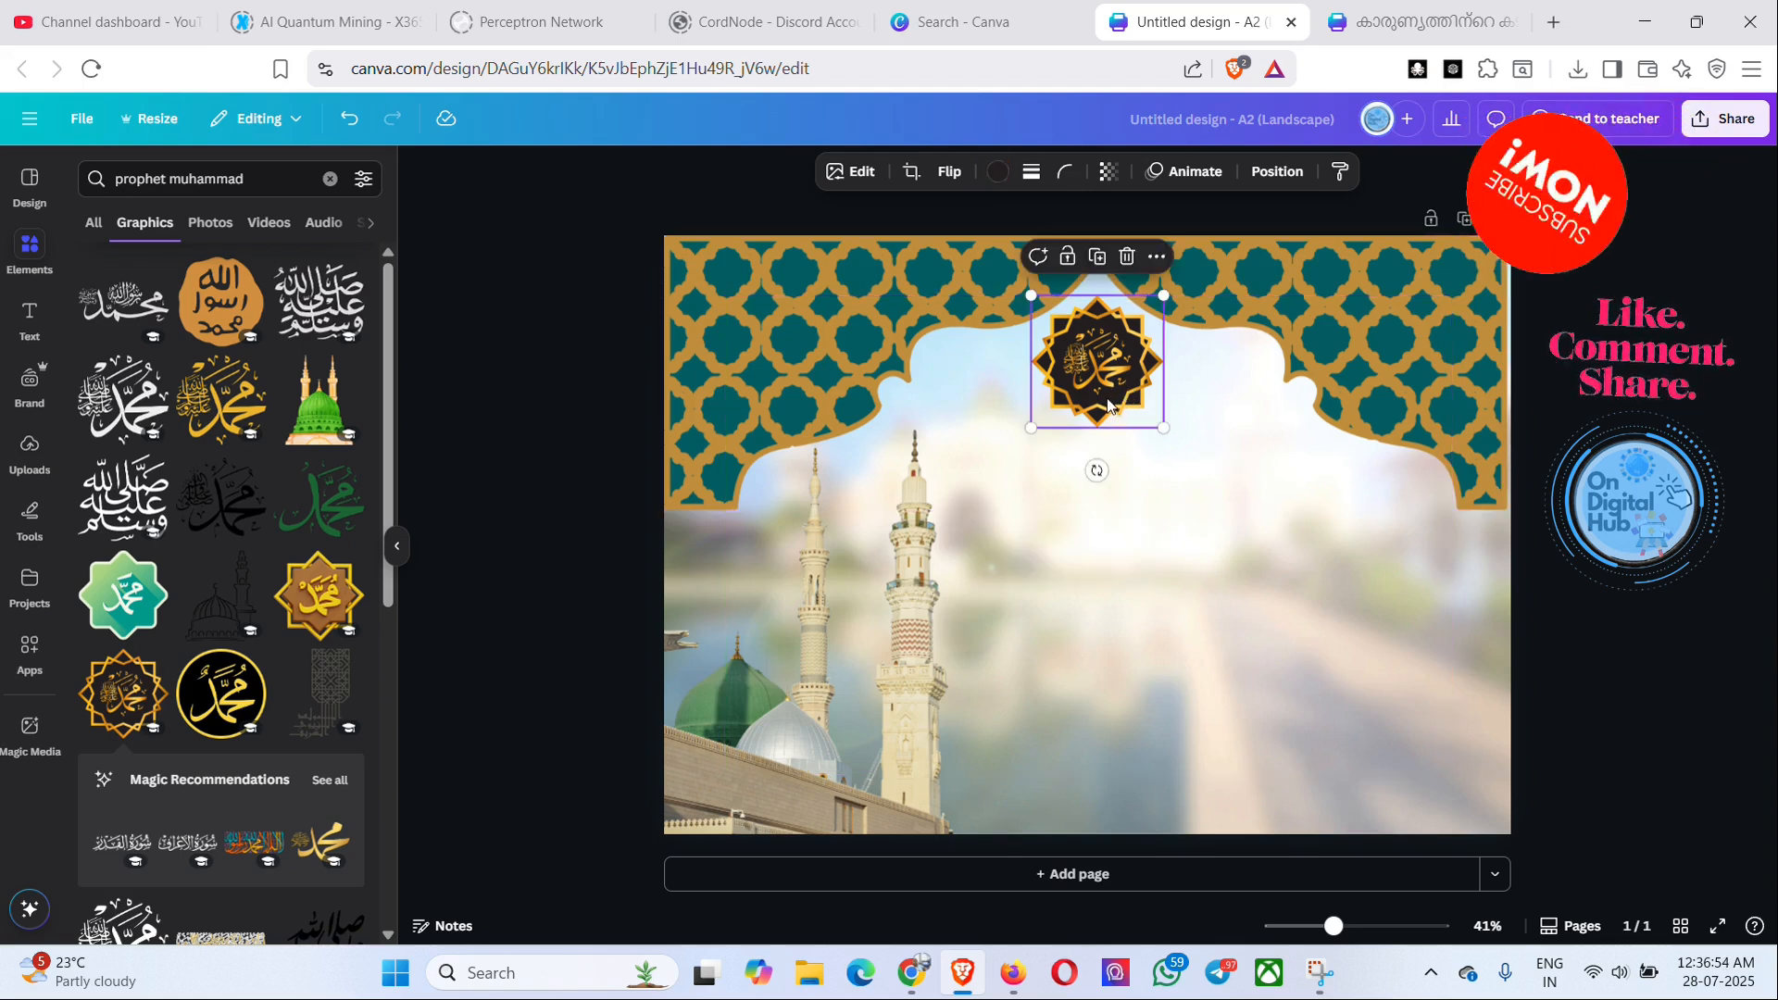
left_click(1161, 427)
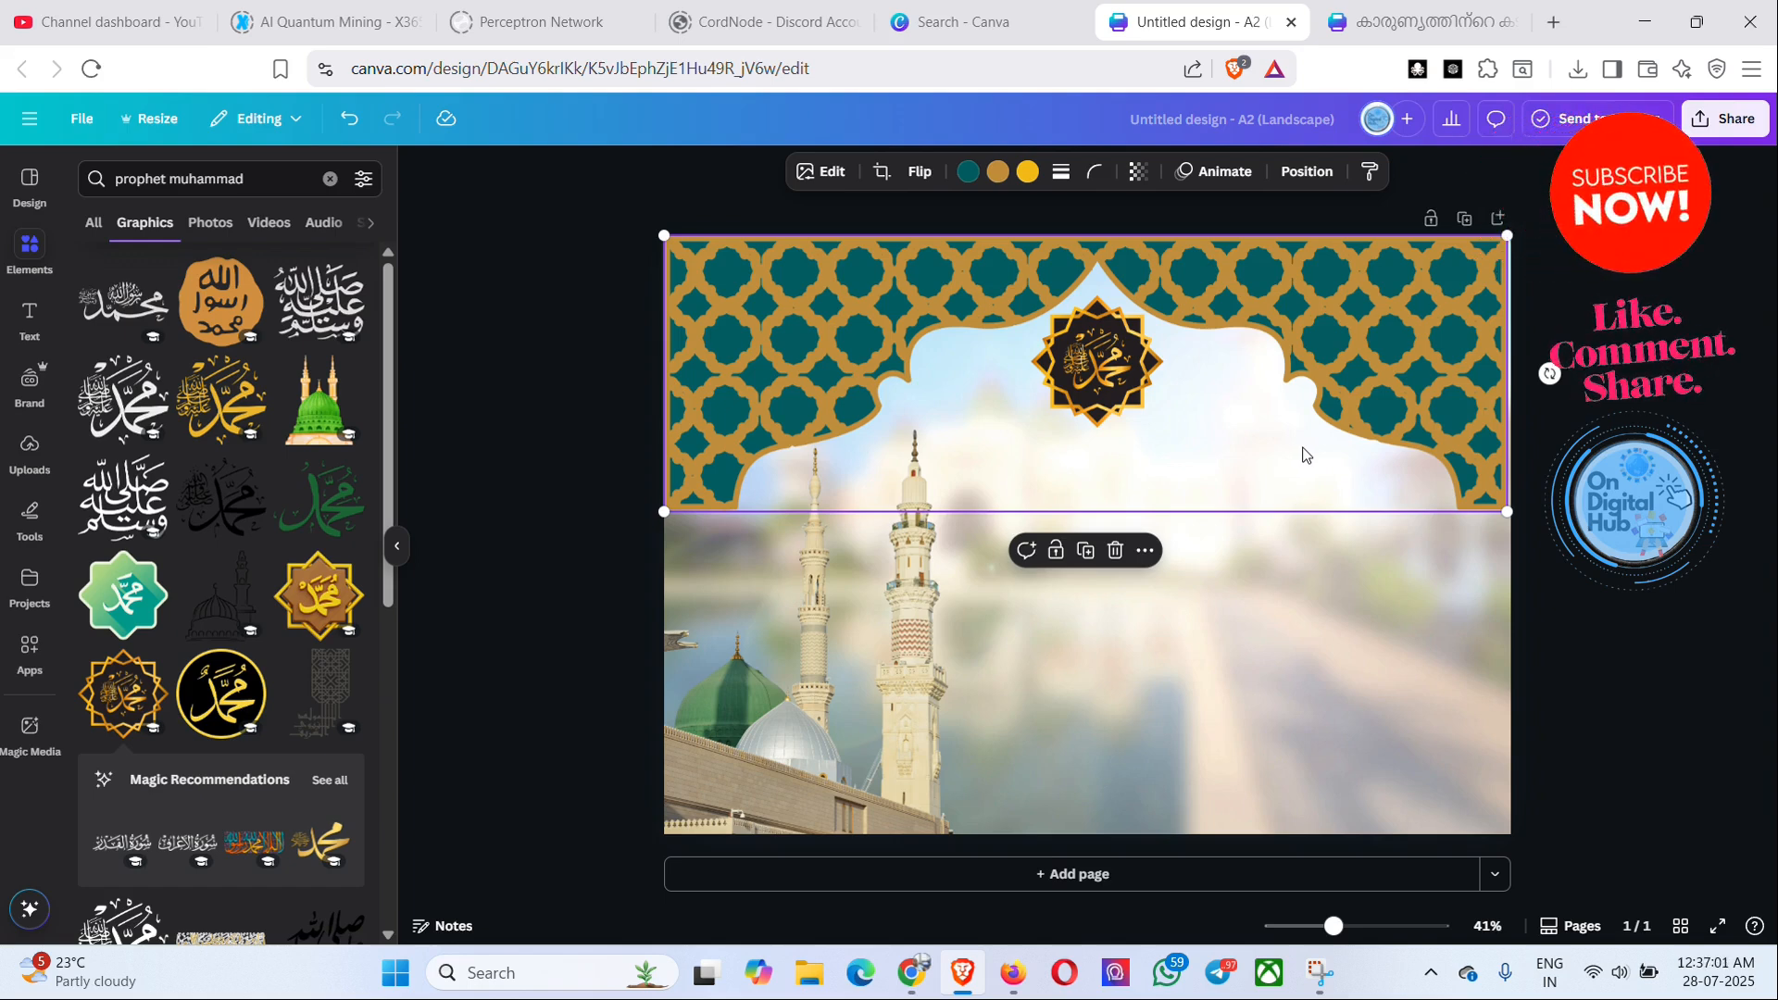
left_click(1324, 667)
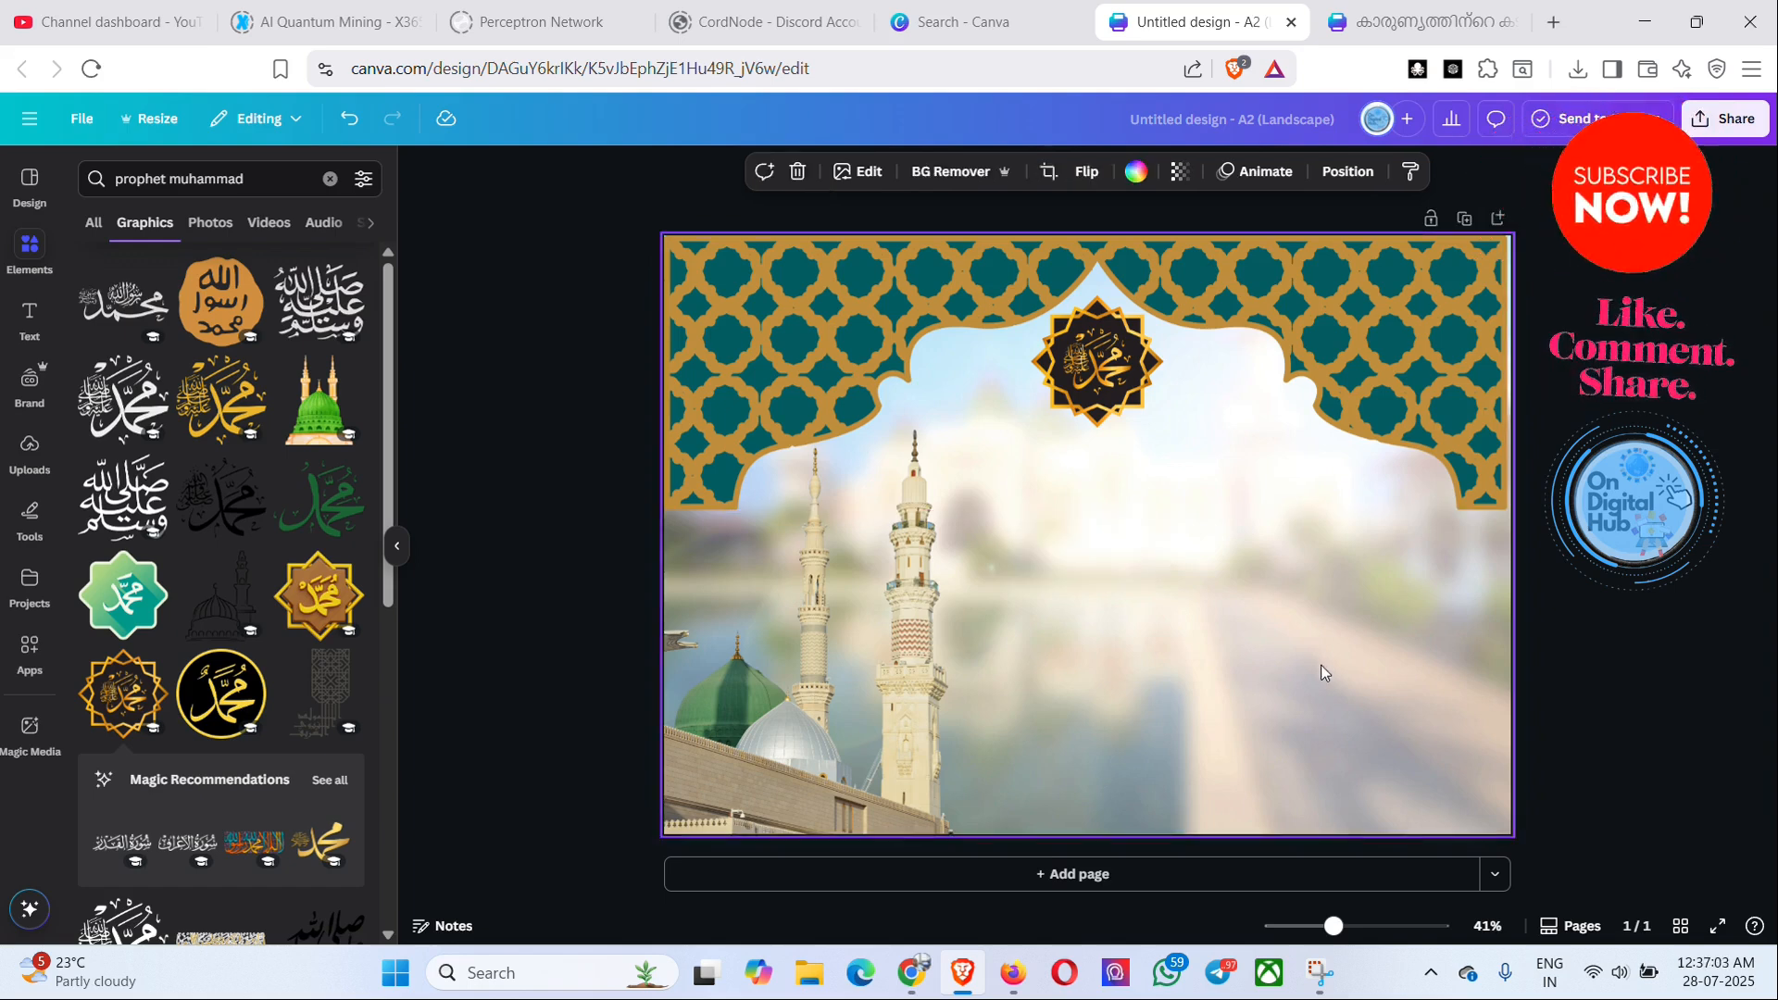
- Open the poster's text options, and switch to the Manglish Malayalam typing page in Chrome
left_click(28, 316)
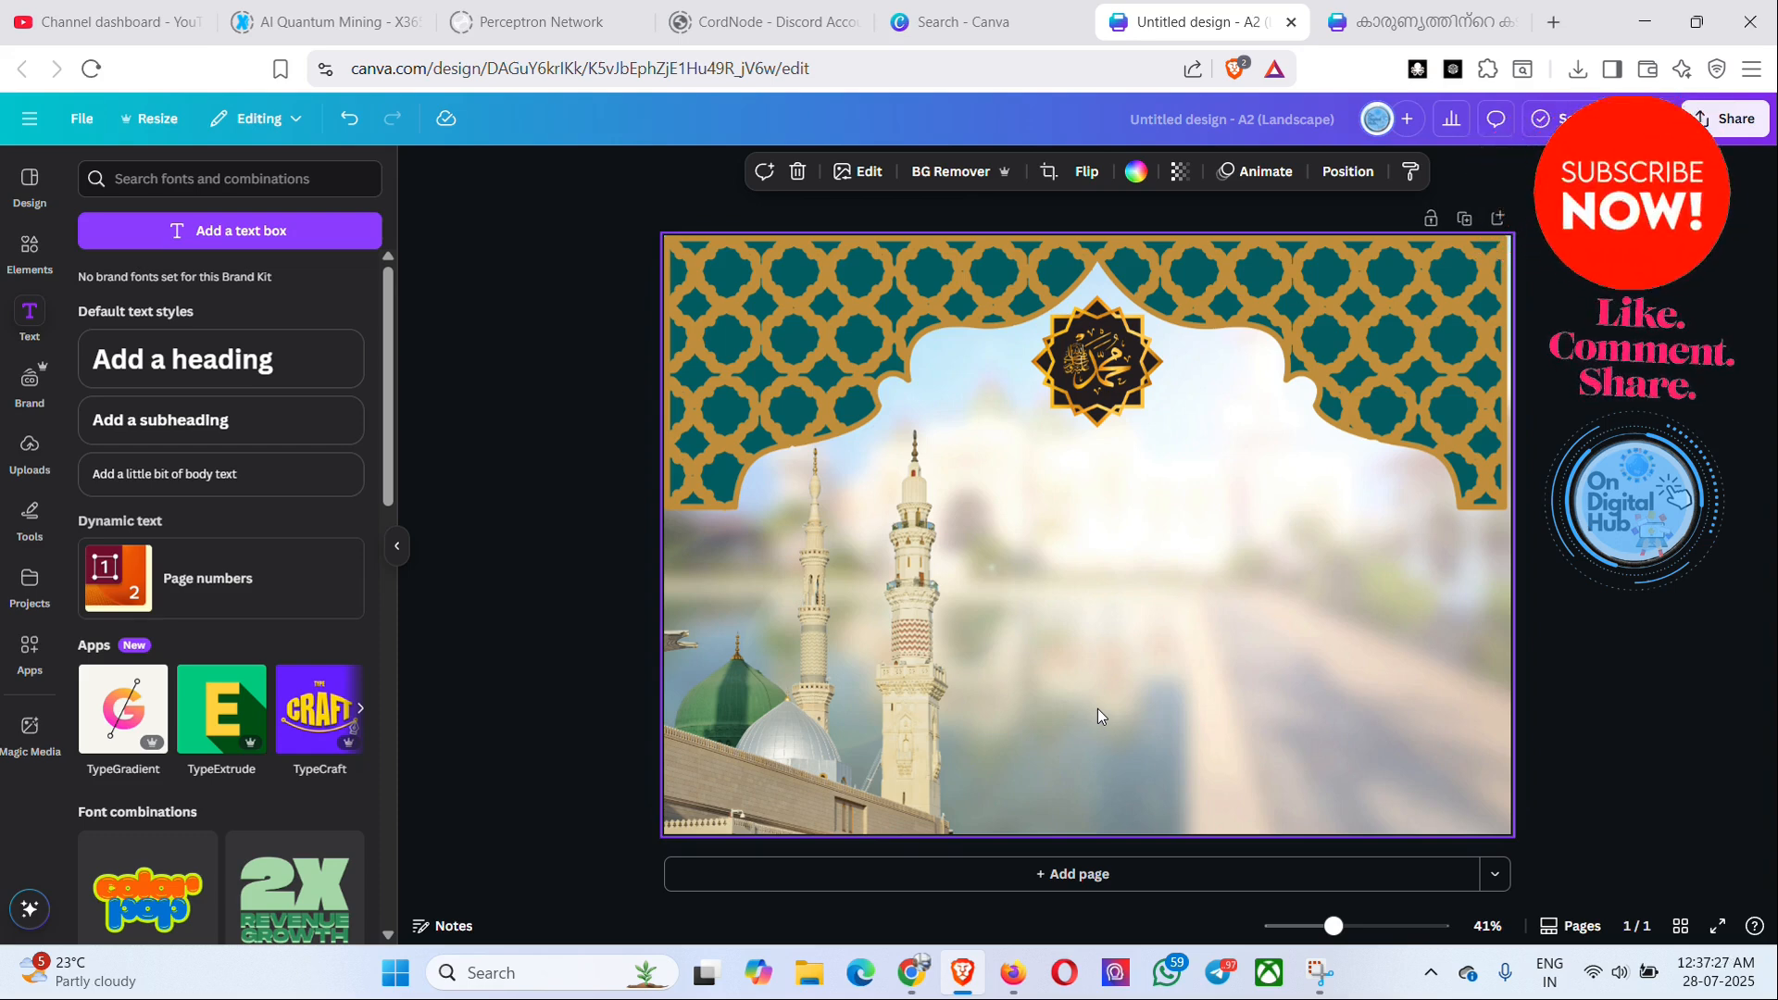
left_click(912, 976)
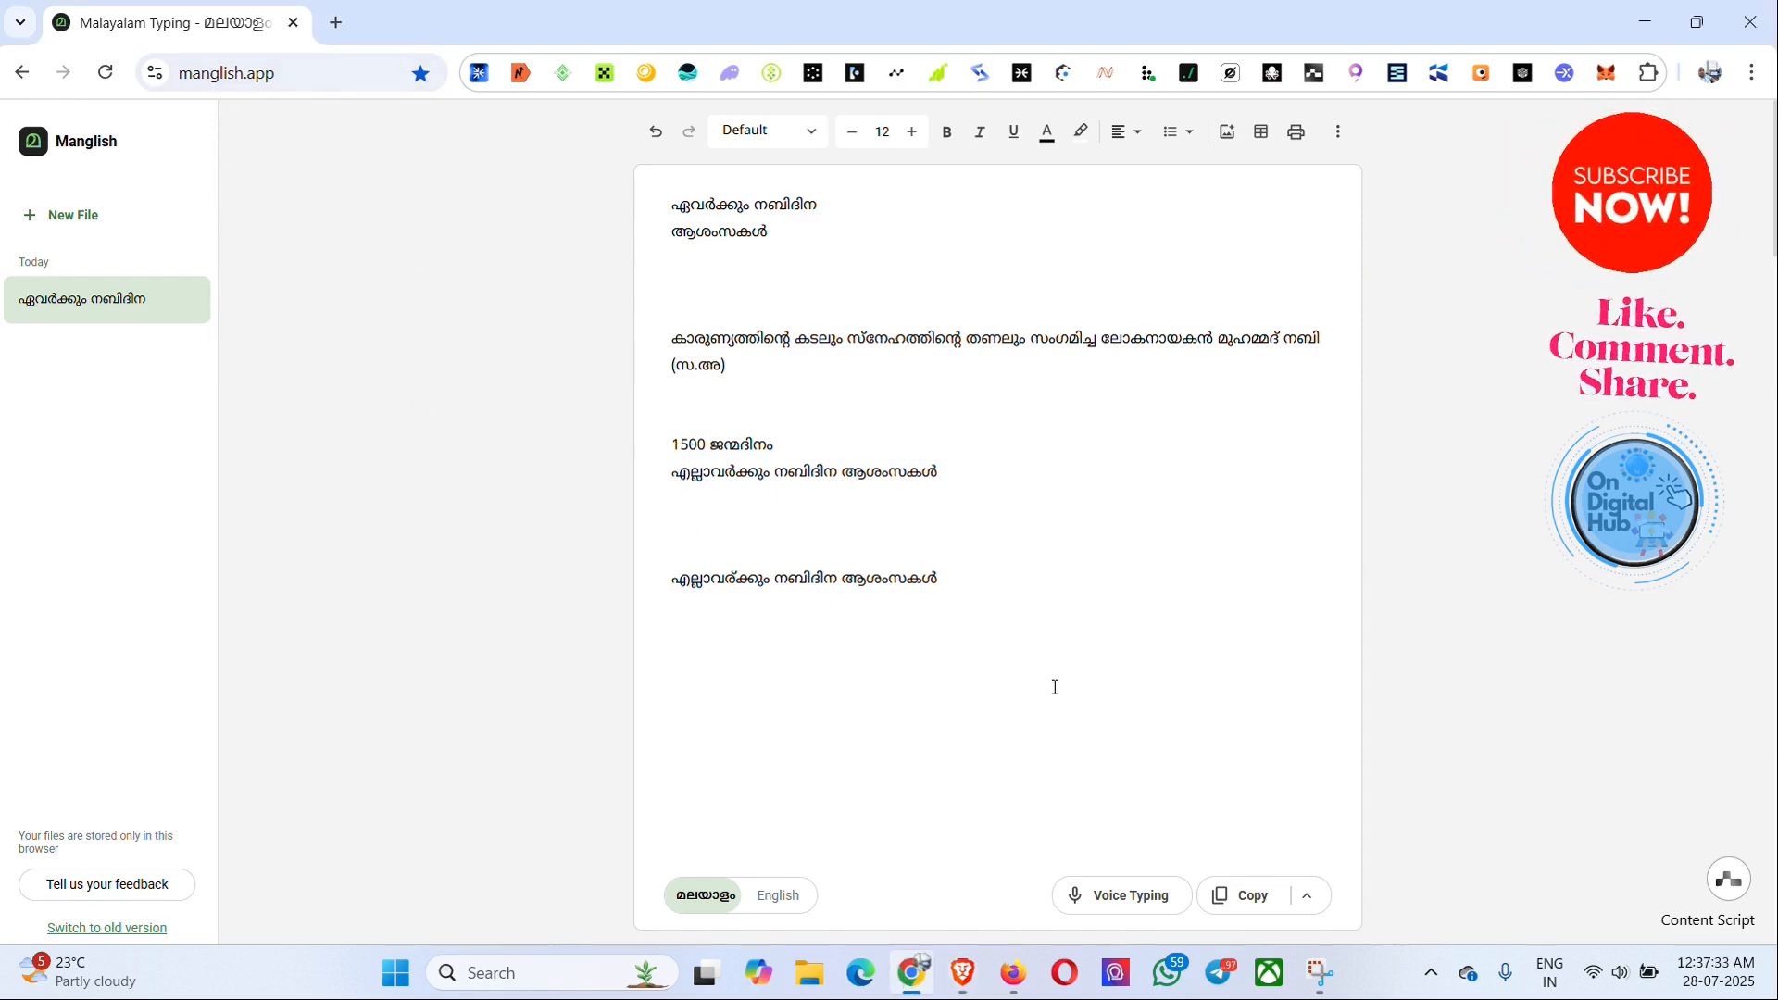
left_click(290, 78)
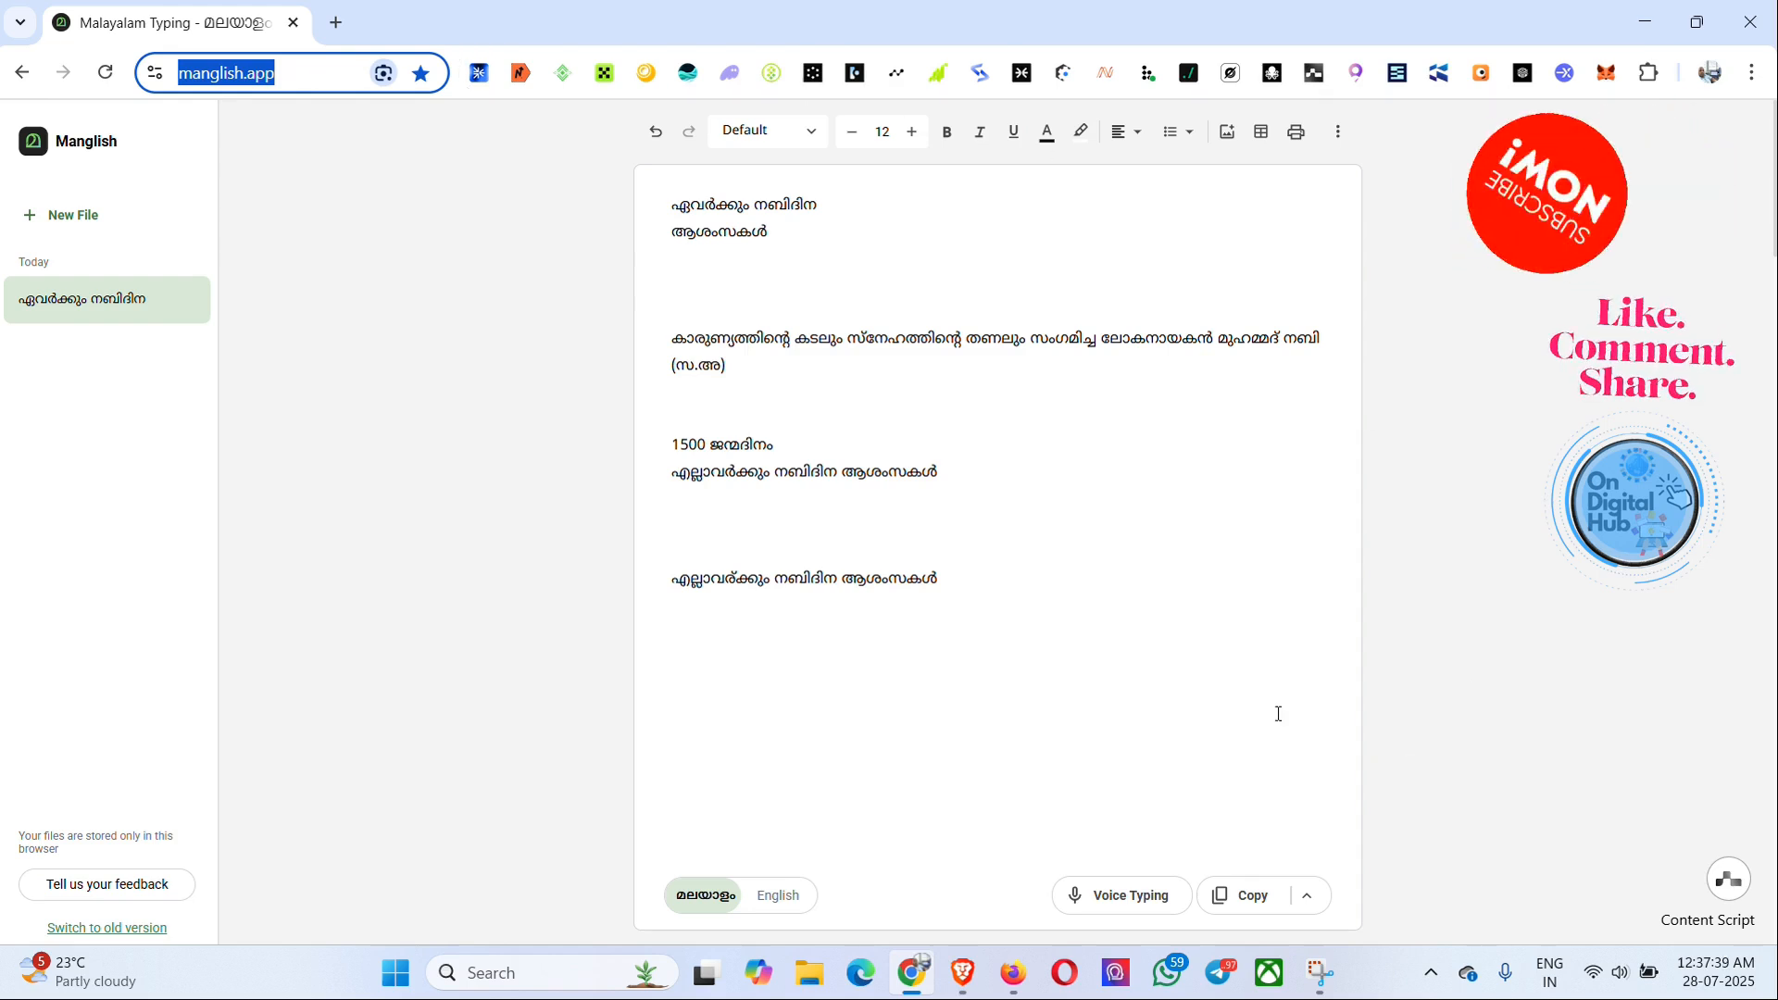
- Write the Malayalam greeting "എല്ലാവര്ക്കും നബിദിന ആശംസകൾ" on a new line below the existing text using transliteration suggestions
left_click(1221, 696)
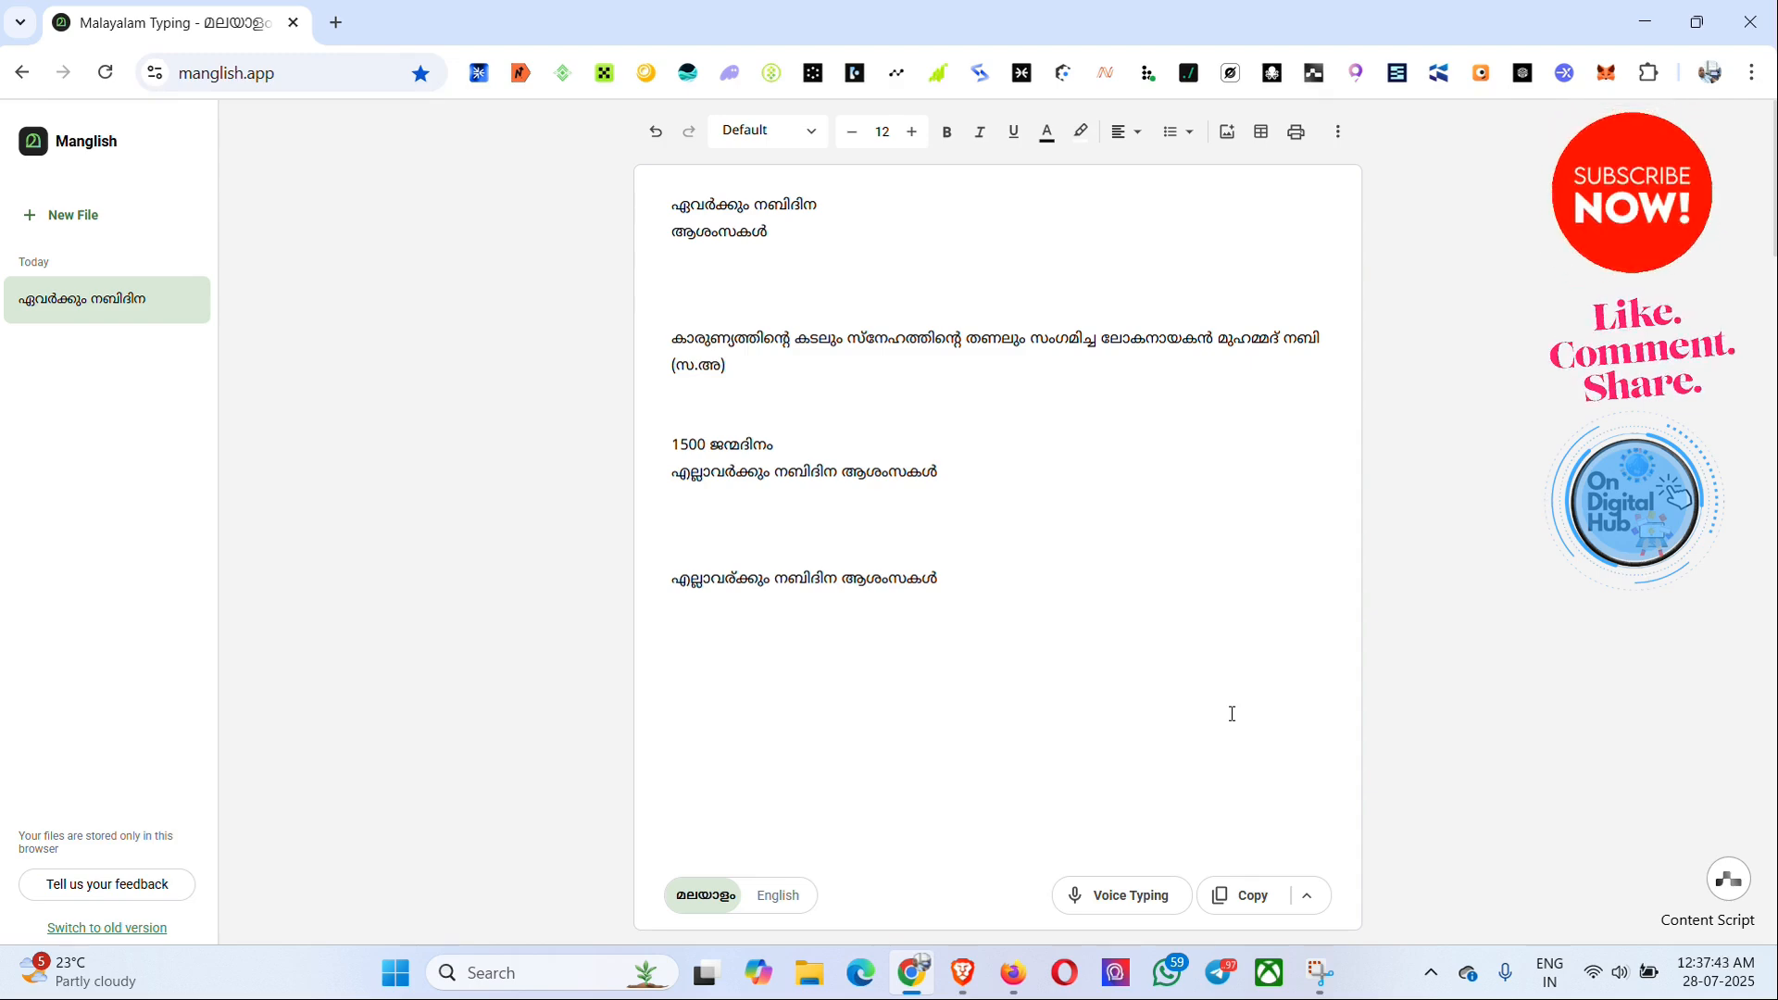
type("el")
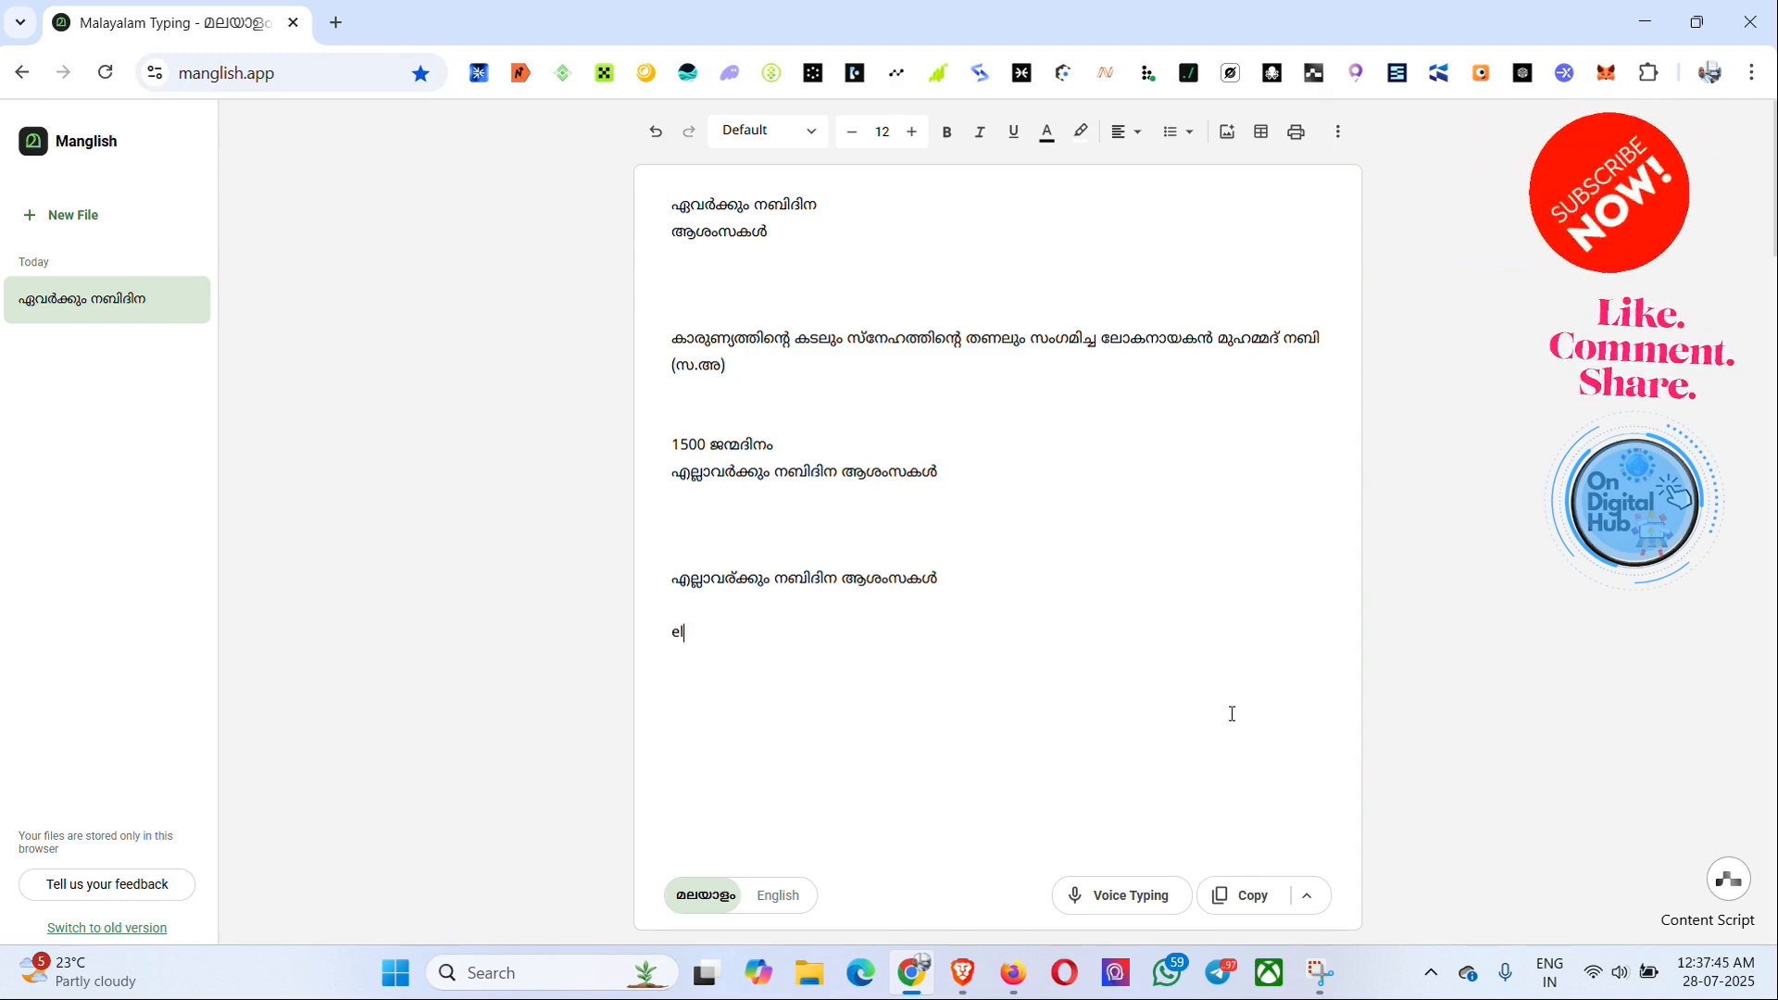
type("lavarukku")
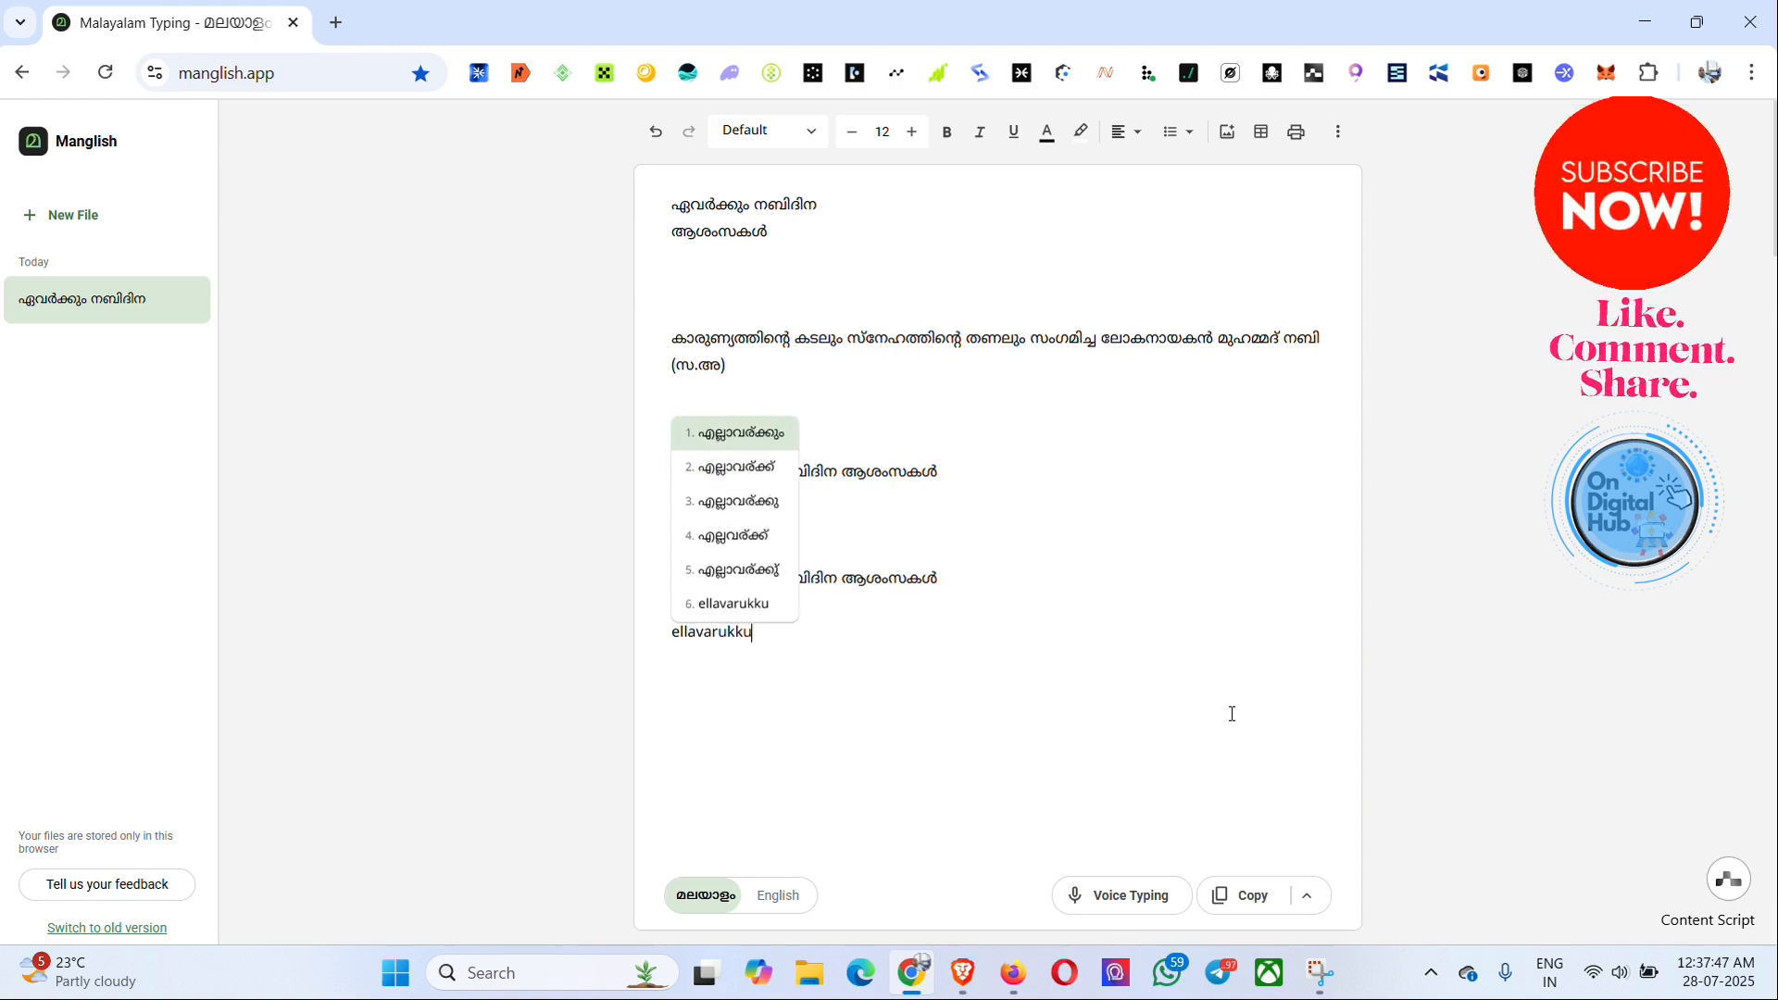
type(" nab")
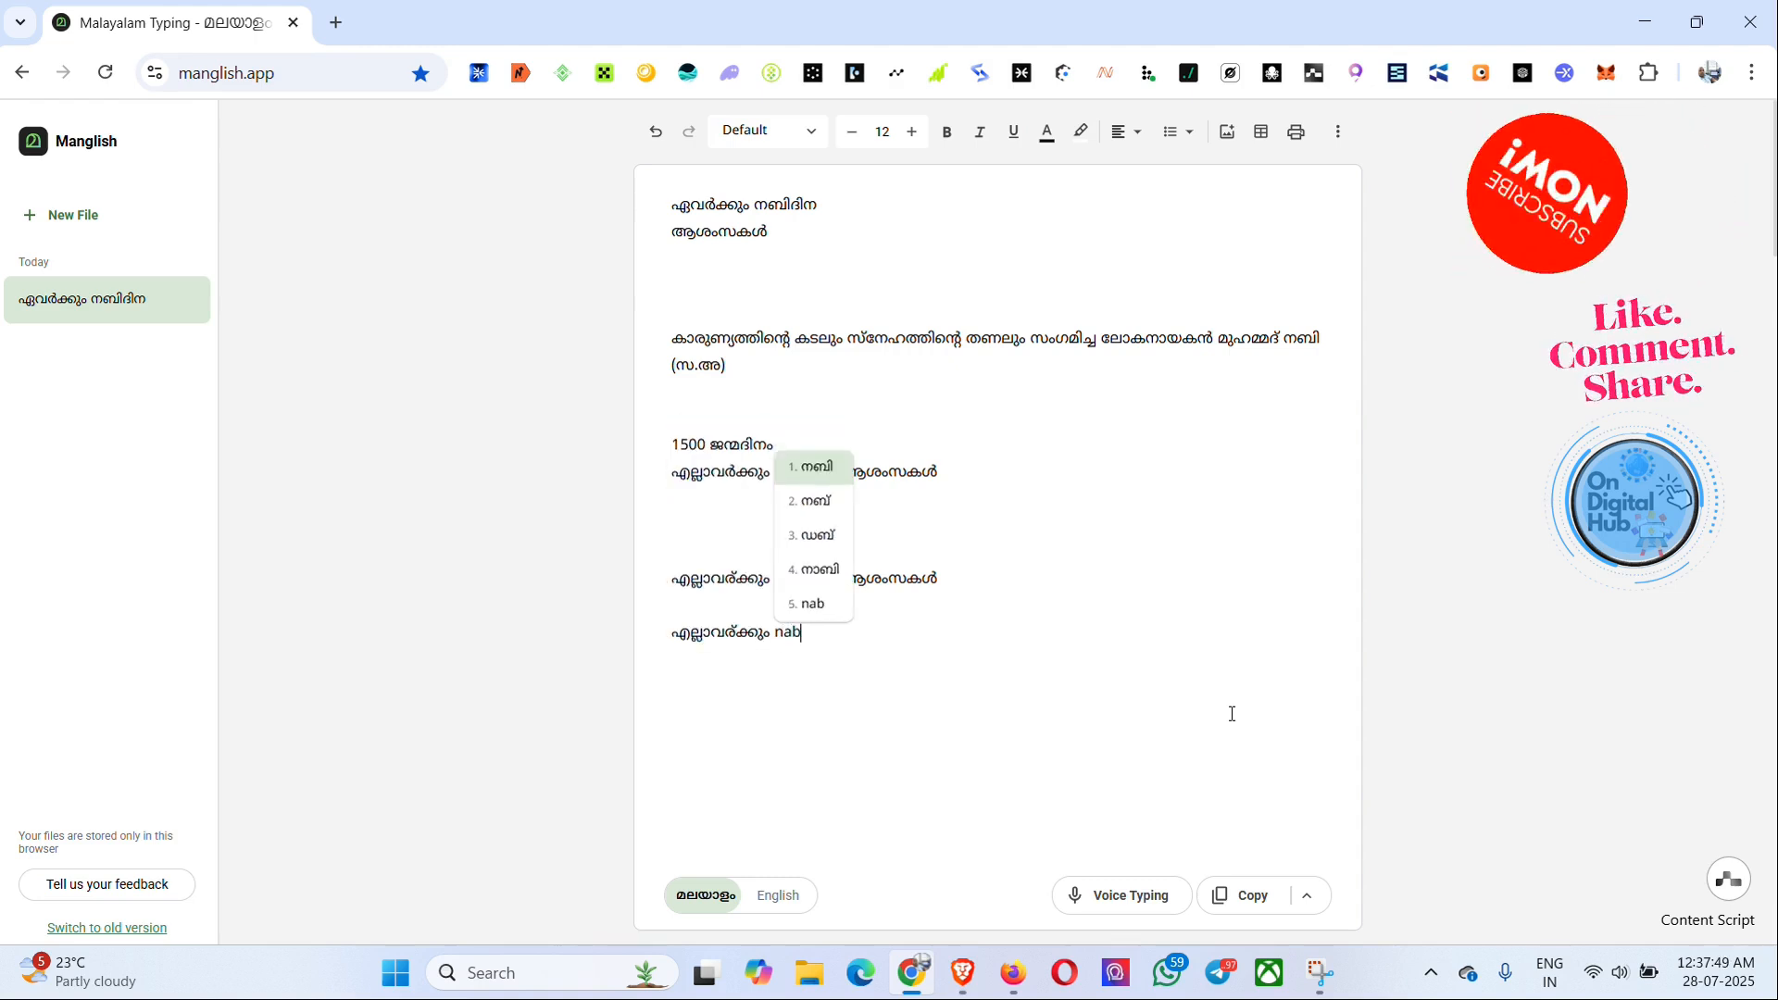
type("idina")
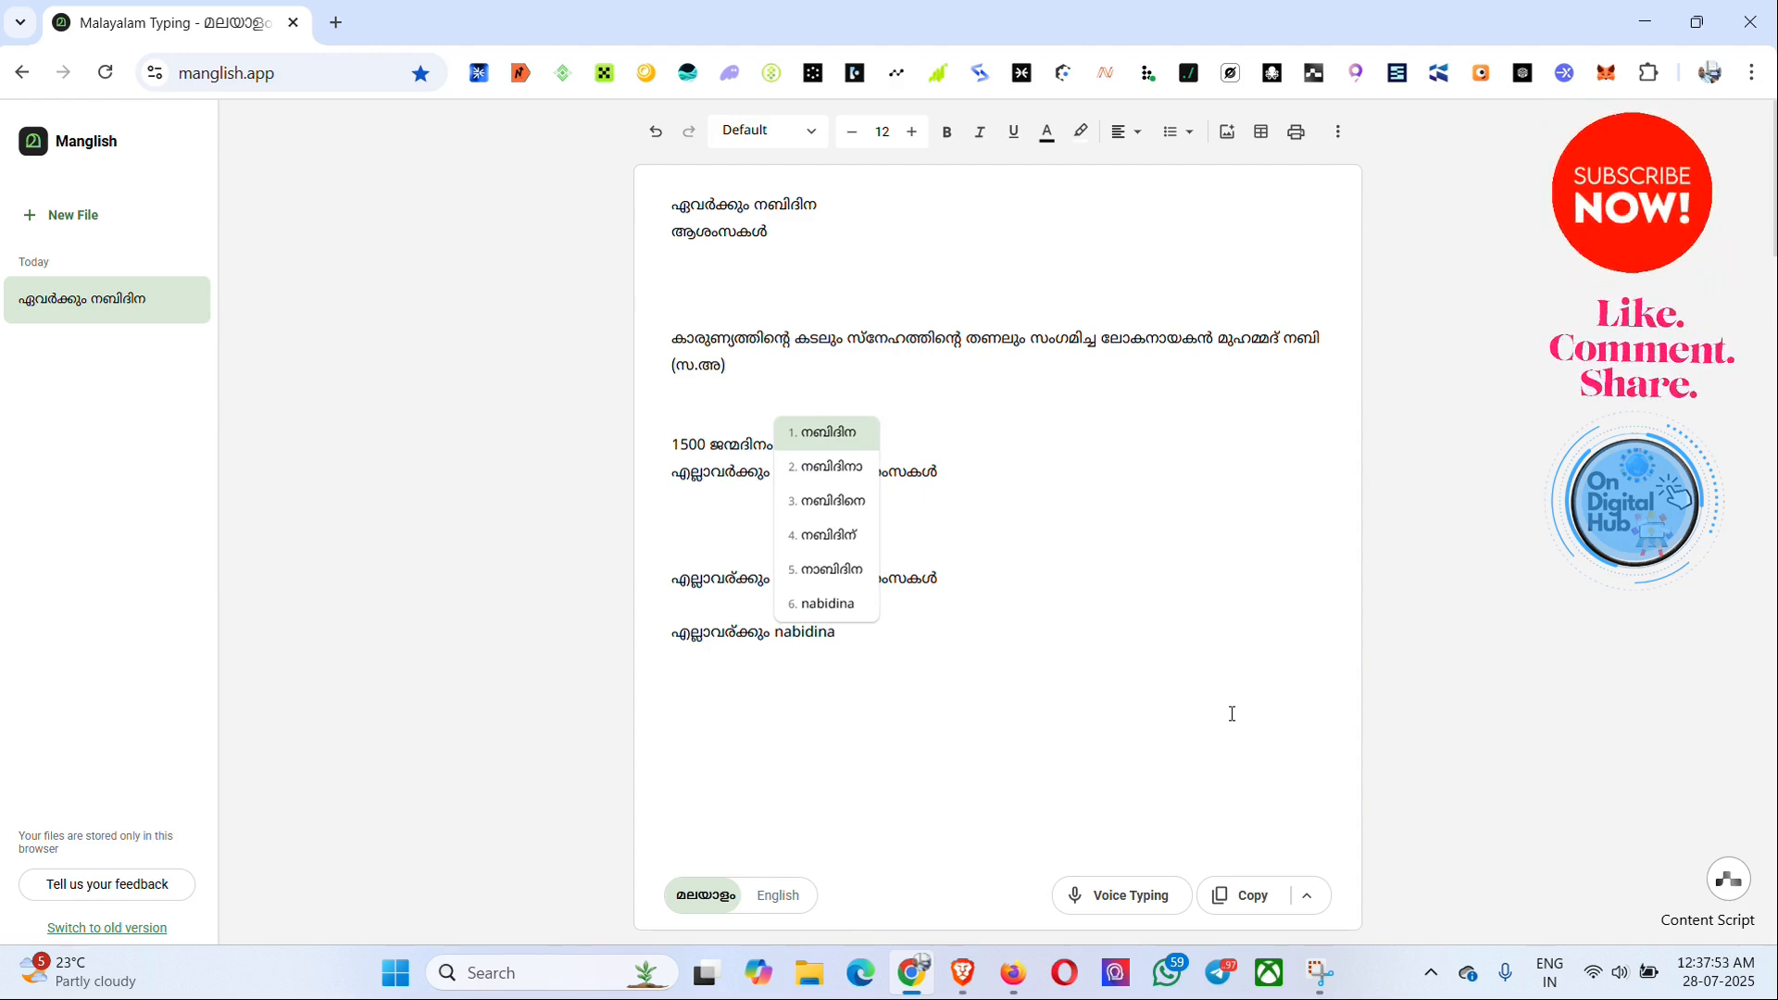
left_click(851, 439)
type("asham")
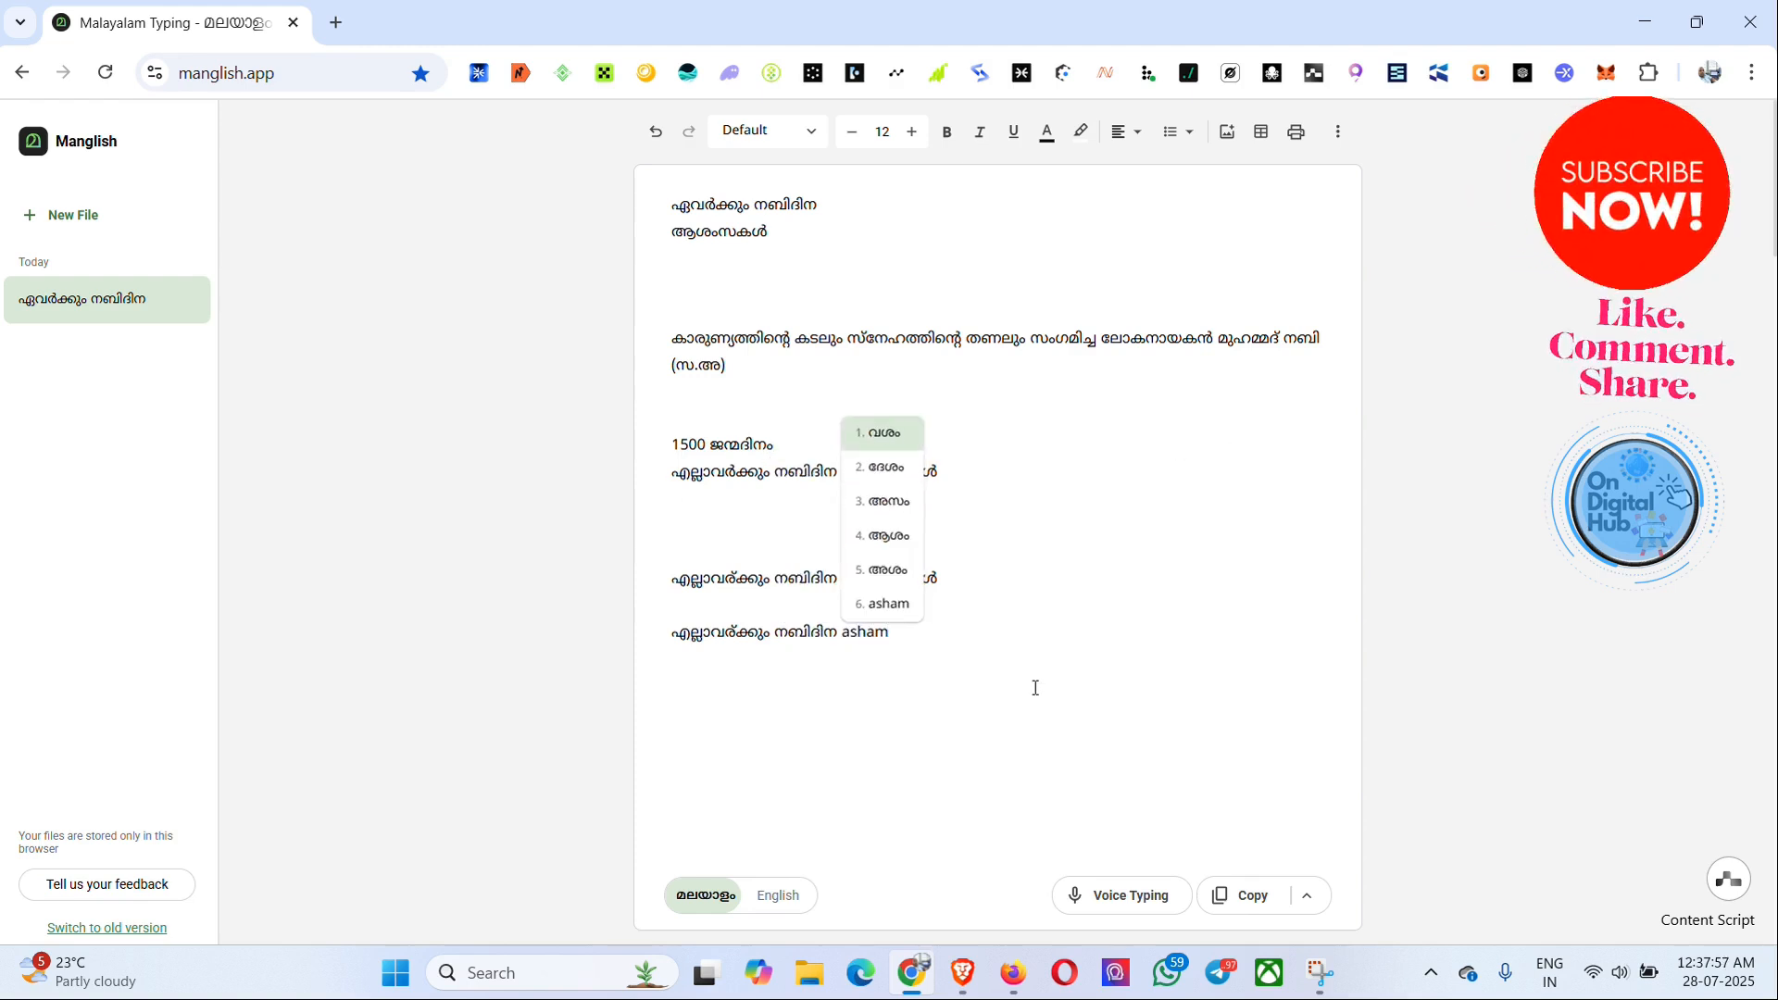
type("sakal")
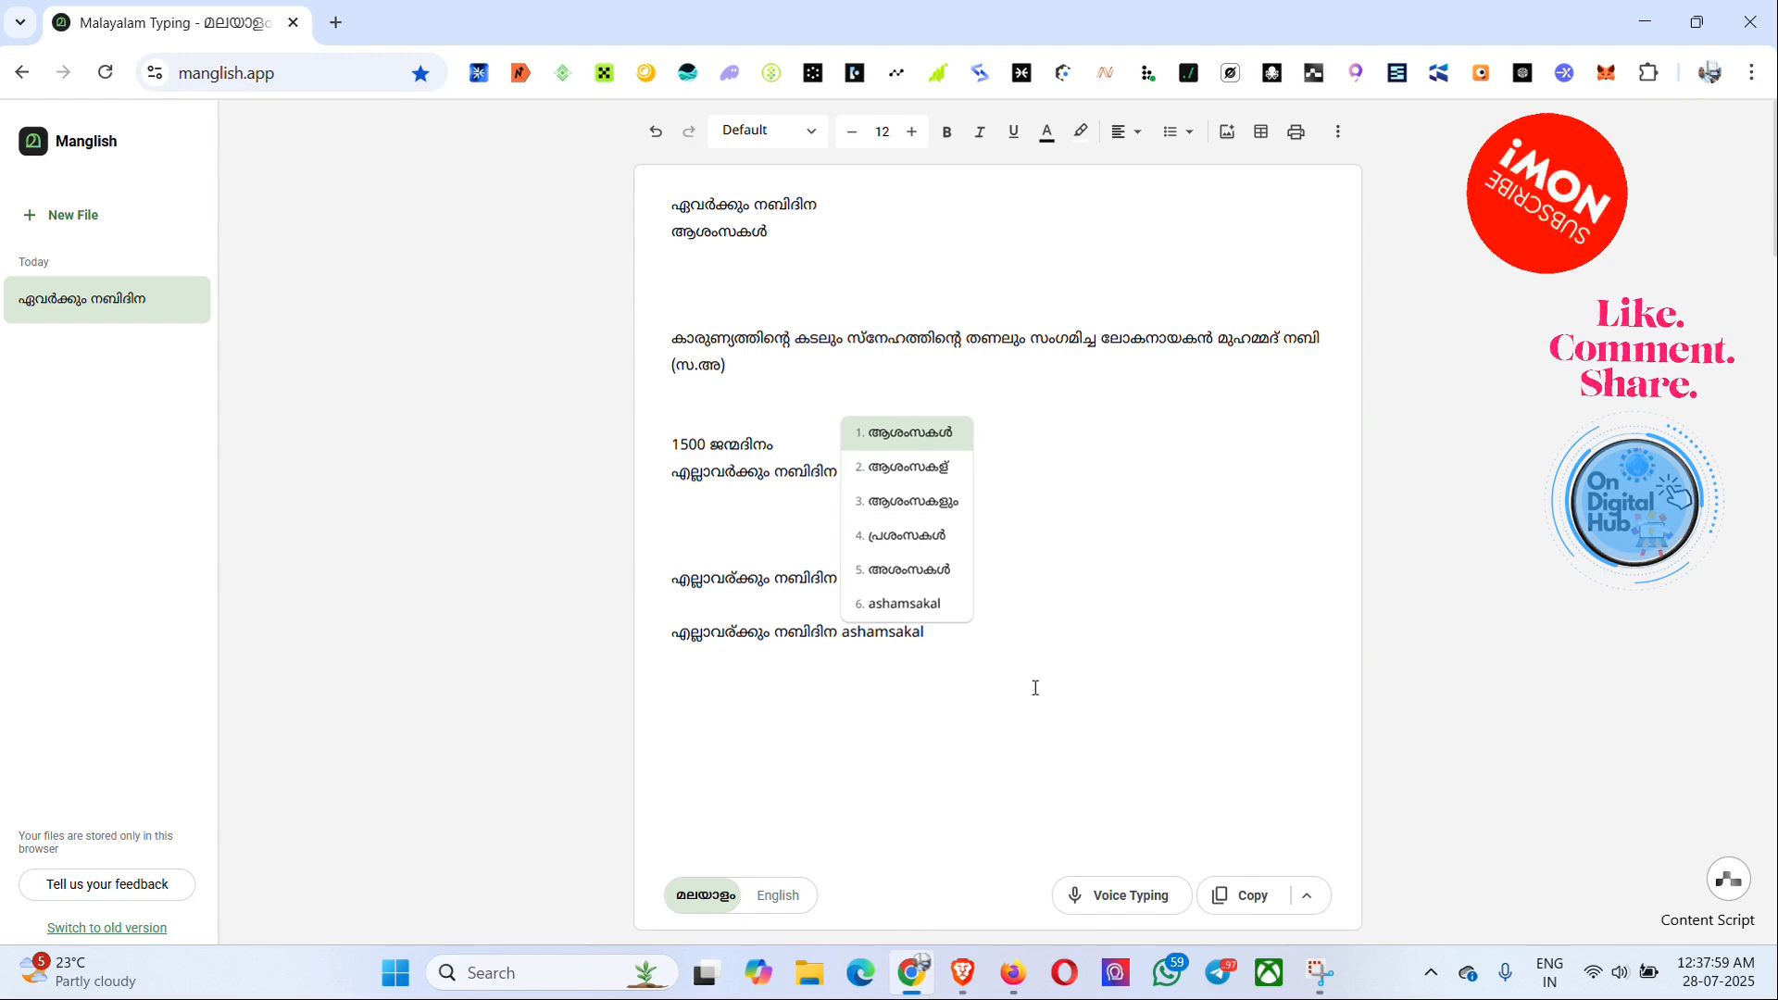
left_click(933, 432)
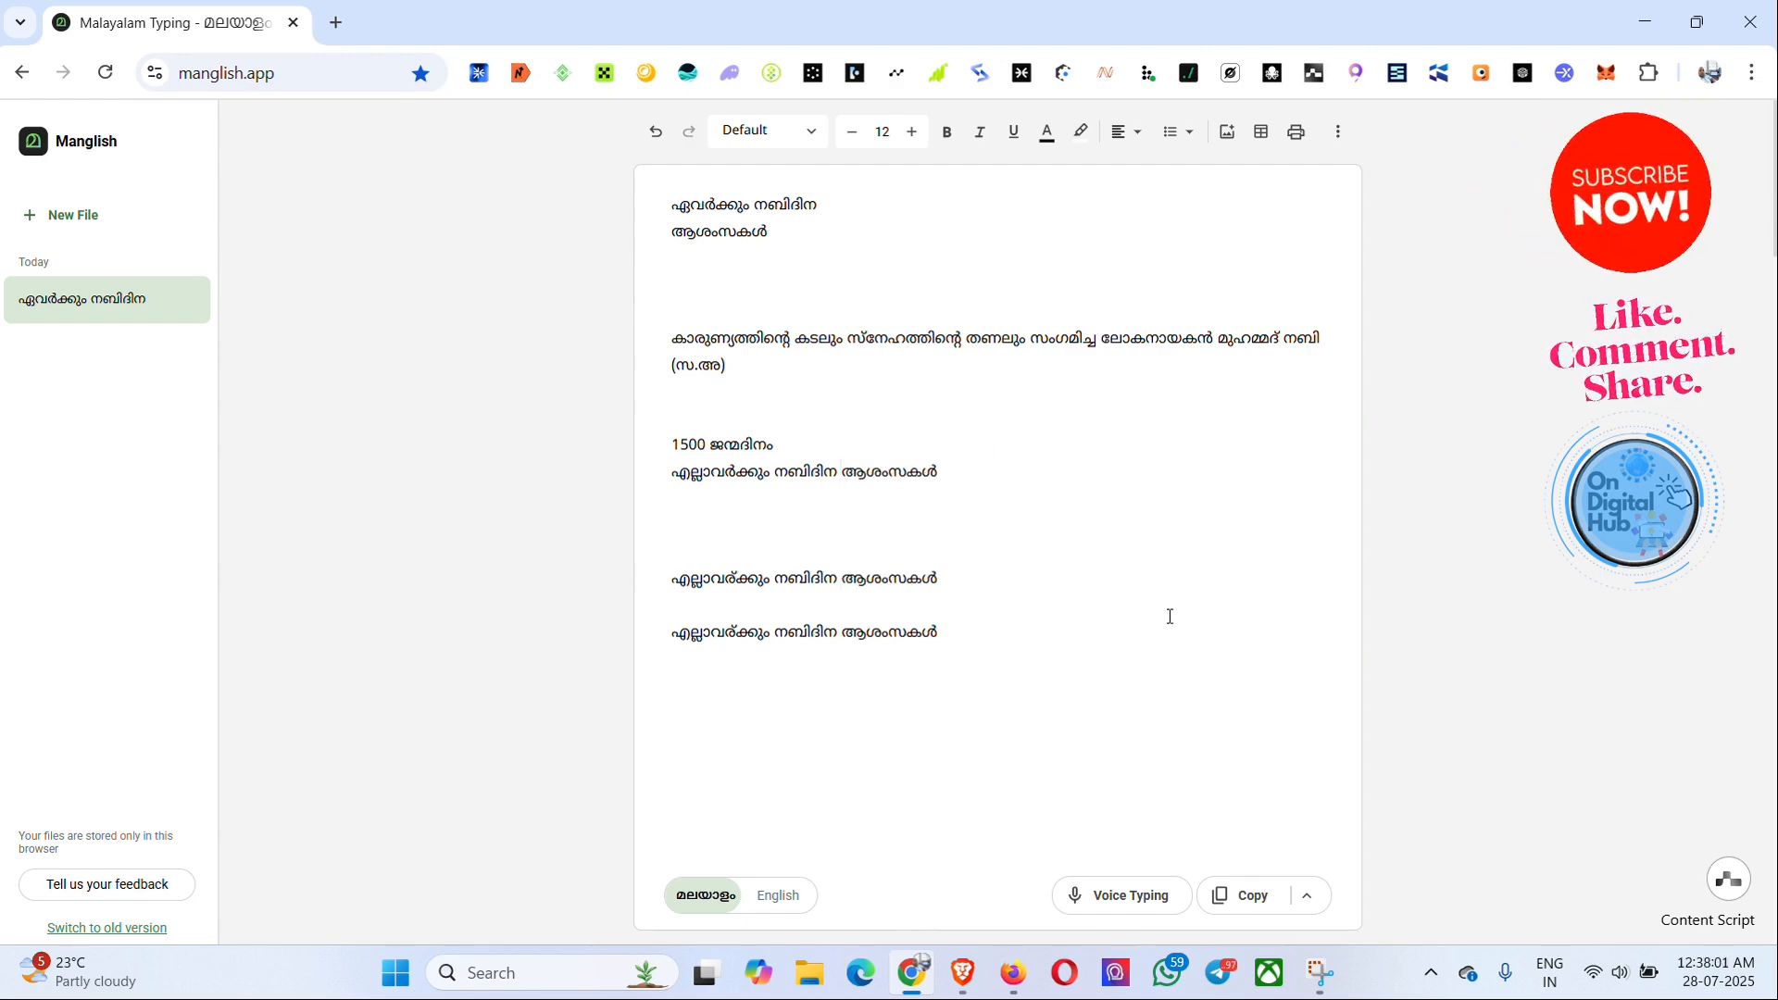
- Dictate the greeting "എല്ലാവർക്കും നബിദിന ആശംസകൾ" in Malayalam below the transliterated line and stop voice typing
left_click_drag(953, 630, 670, 634)
left_click(961, 643)
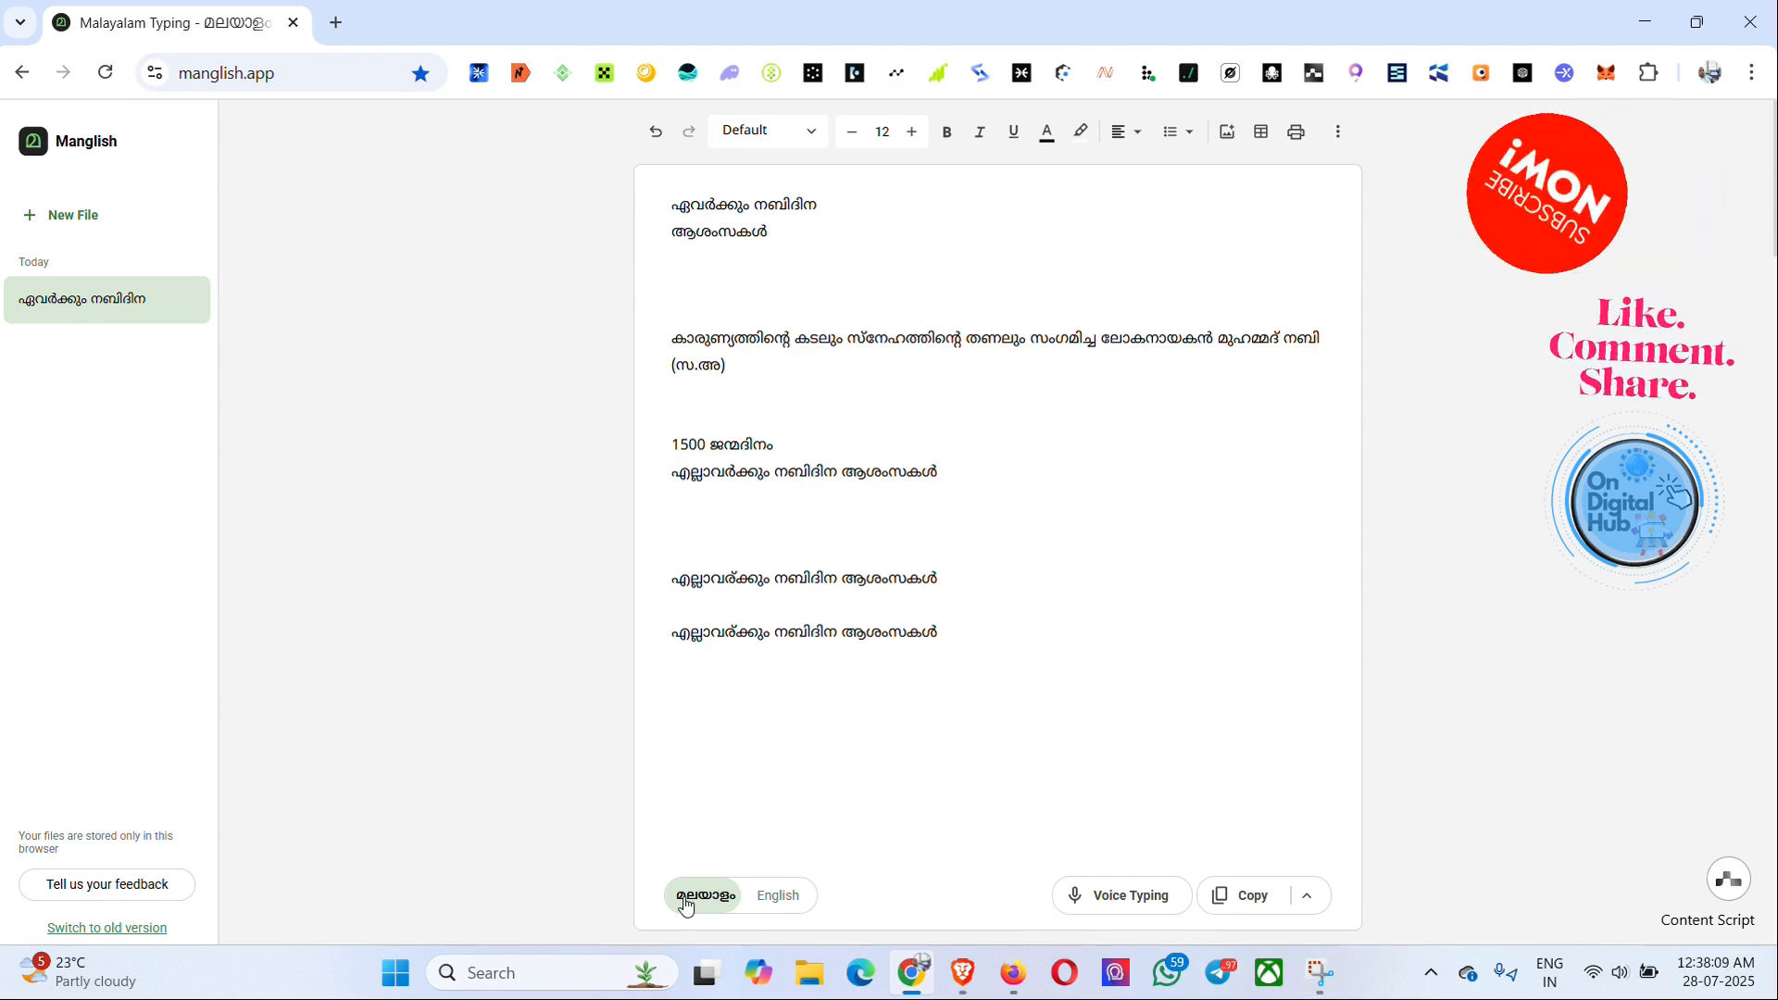
left_click(1137, 903)
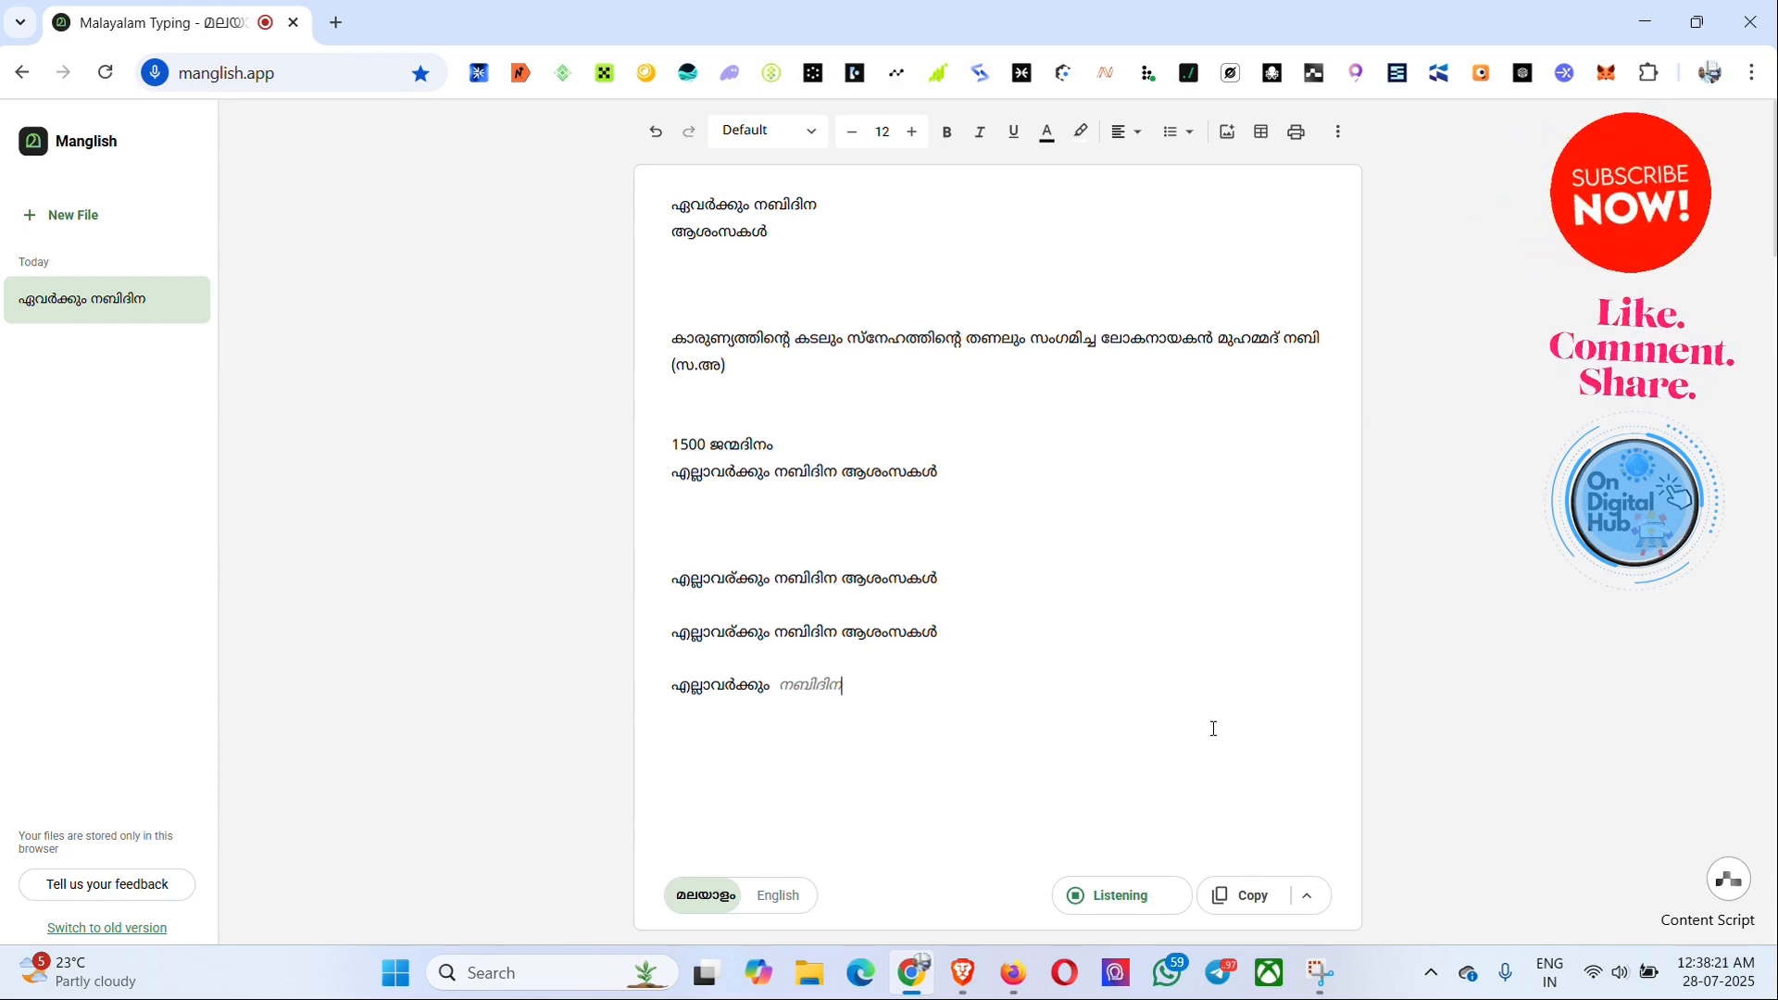
left_click(1074, 894)
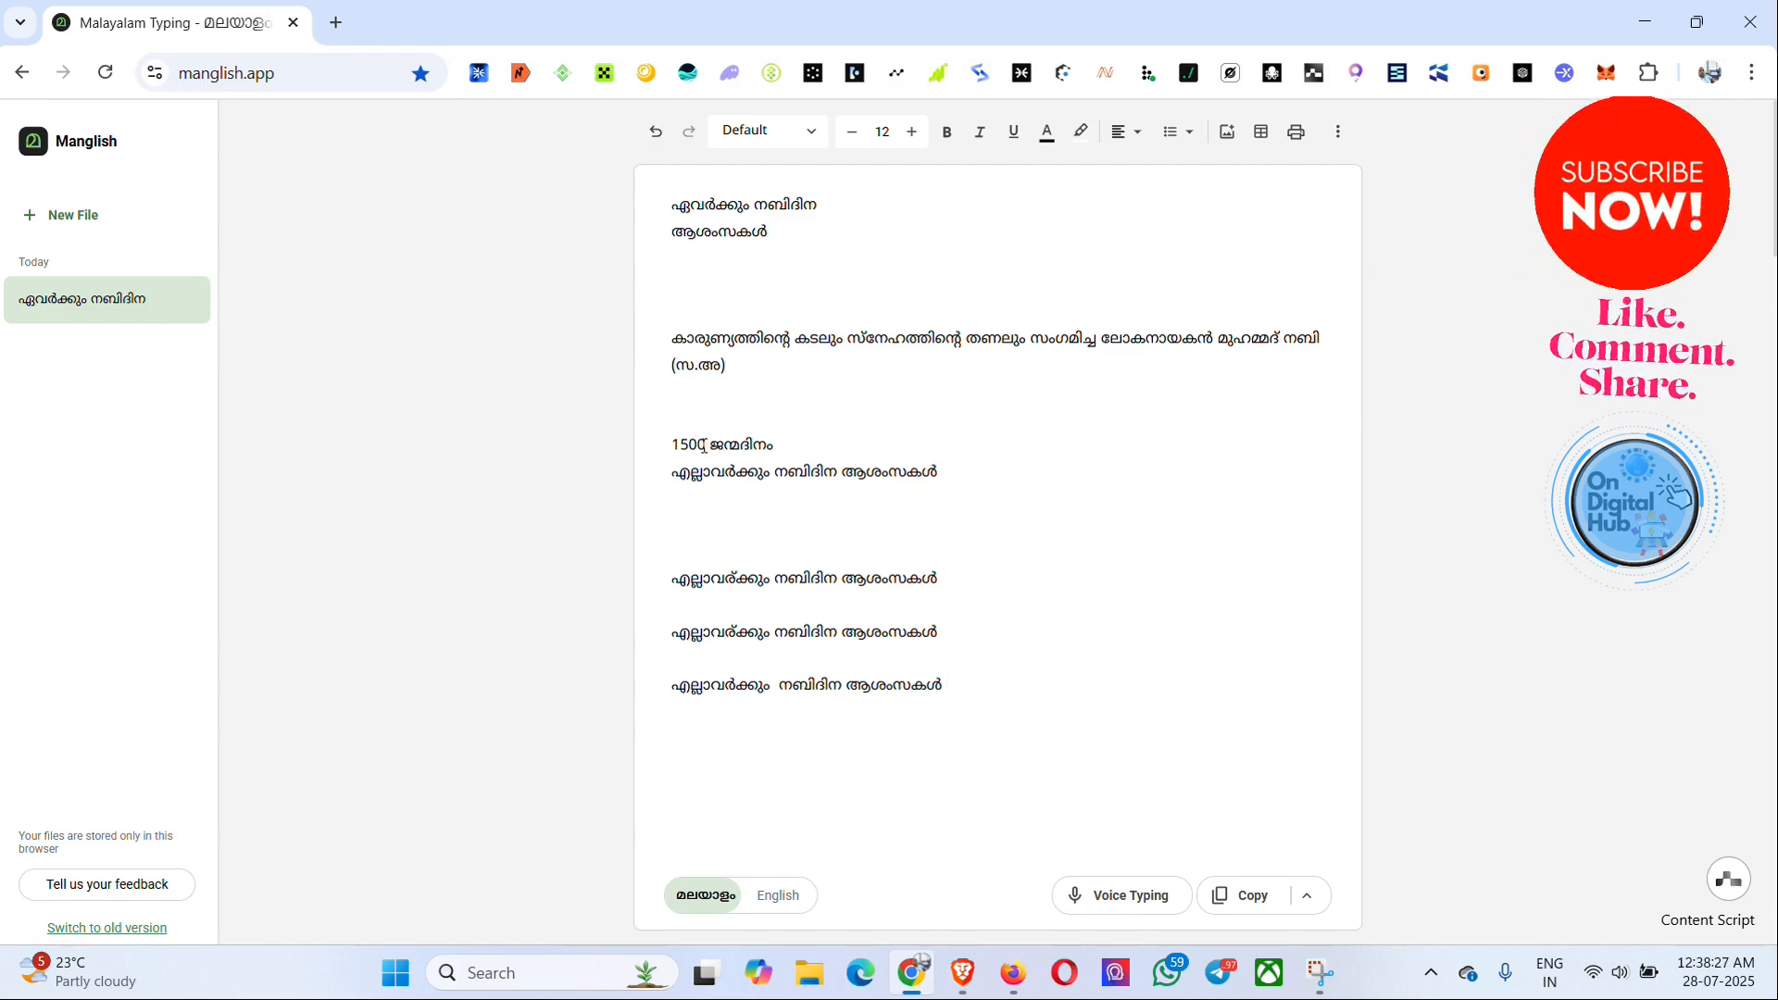
- Copy the sentence "കാരുണ്യത്തിന്റെ കടലും സ്നേഹത്തിന്റെ തണലും സംഗമിച്ച ലോകനായകൻ മുഹമ്മദ് നബി (സ.അ)" from the Malayalam typing page
left_click_drag(743, 370, 674, 368)
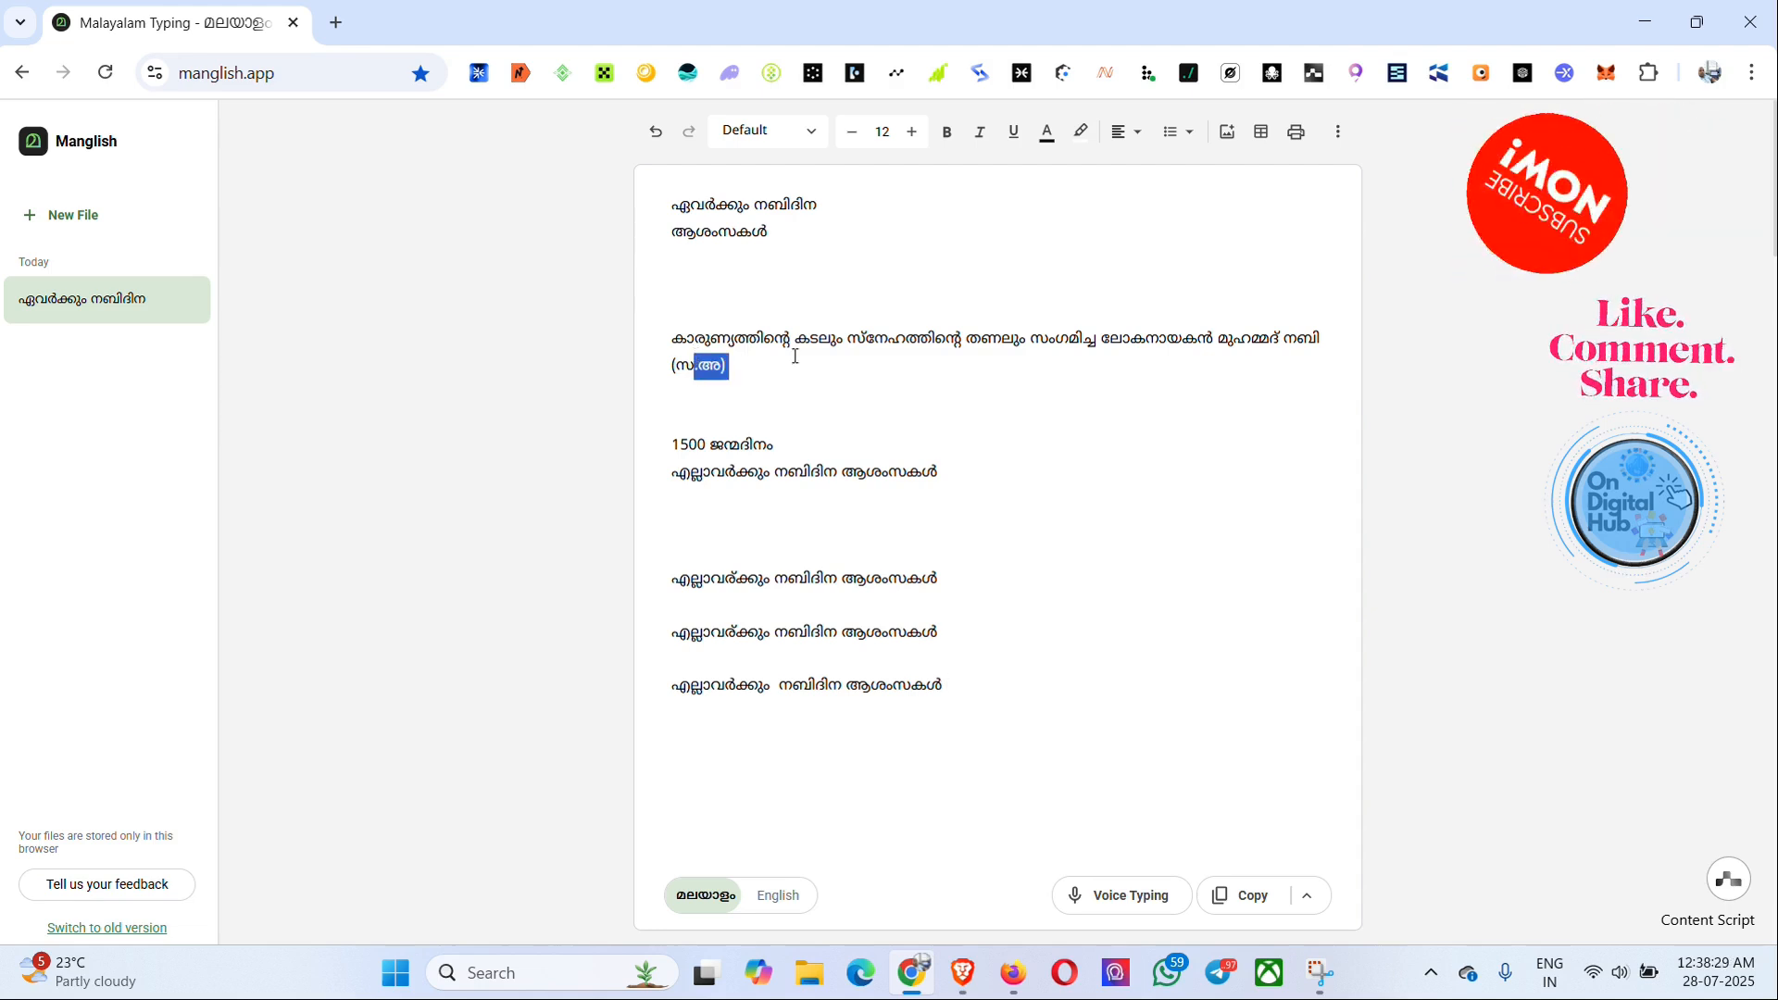
left_click(880, 380)
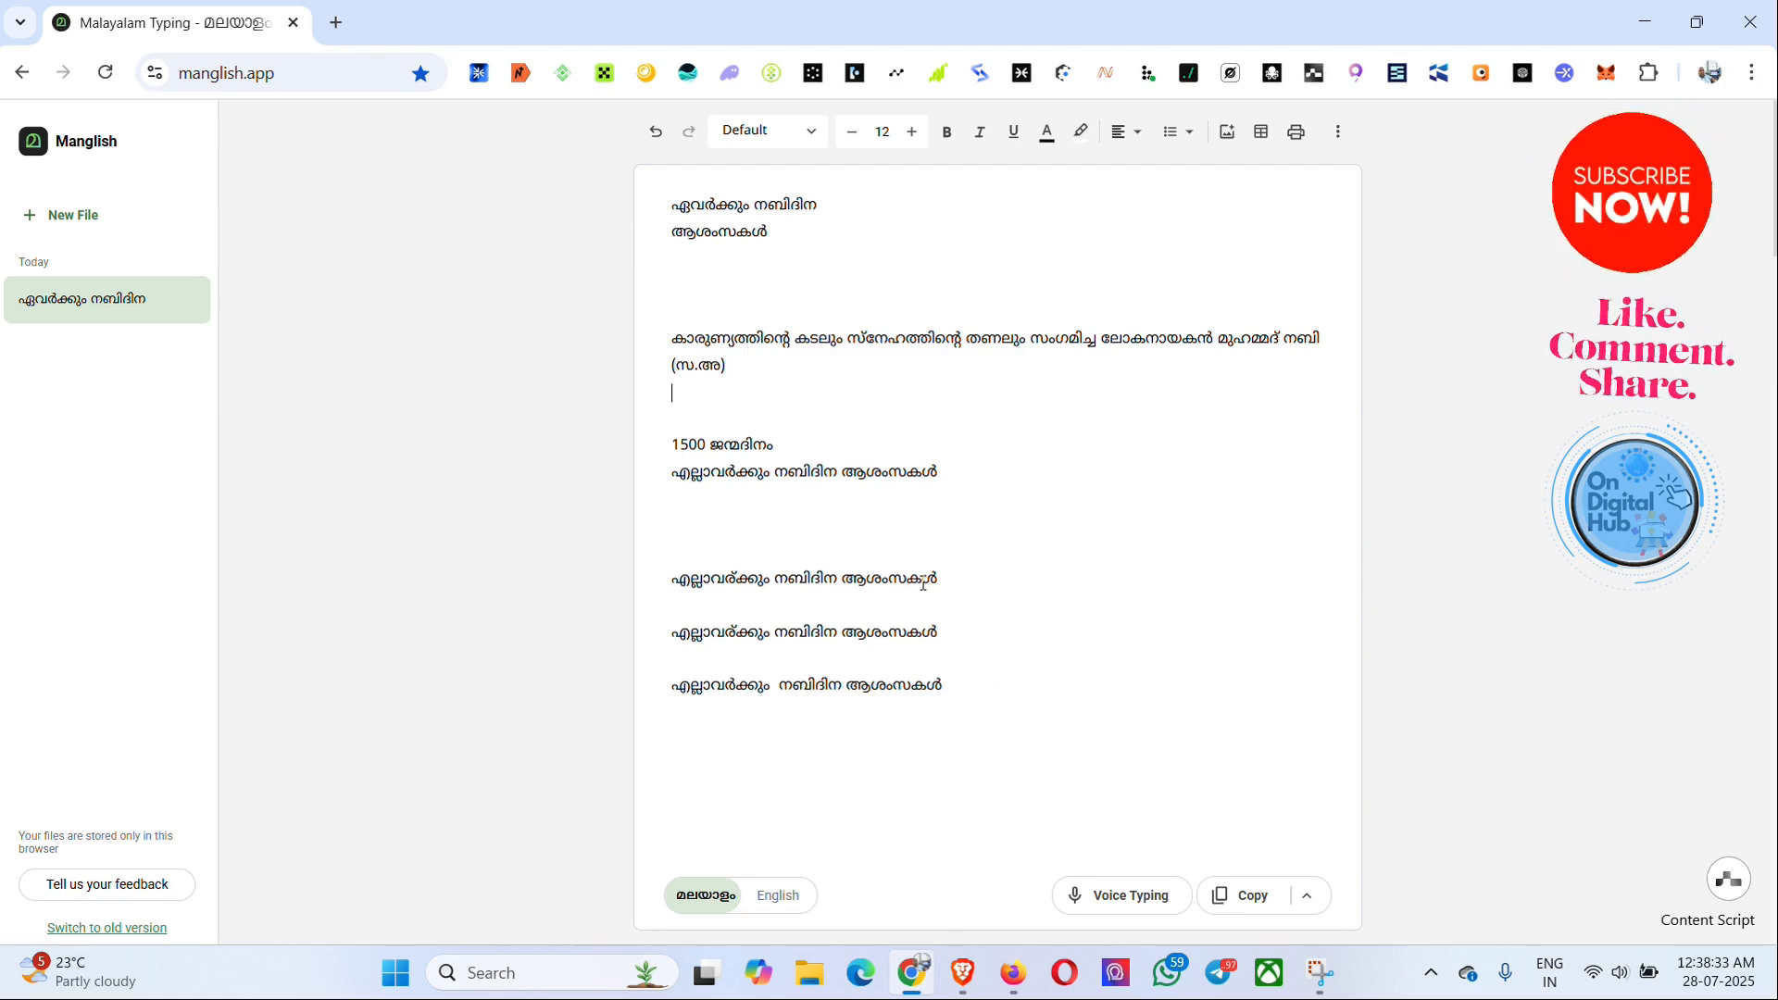
left_click_drag(740, 369, 672, 342)
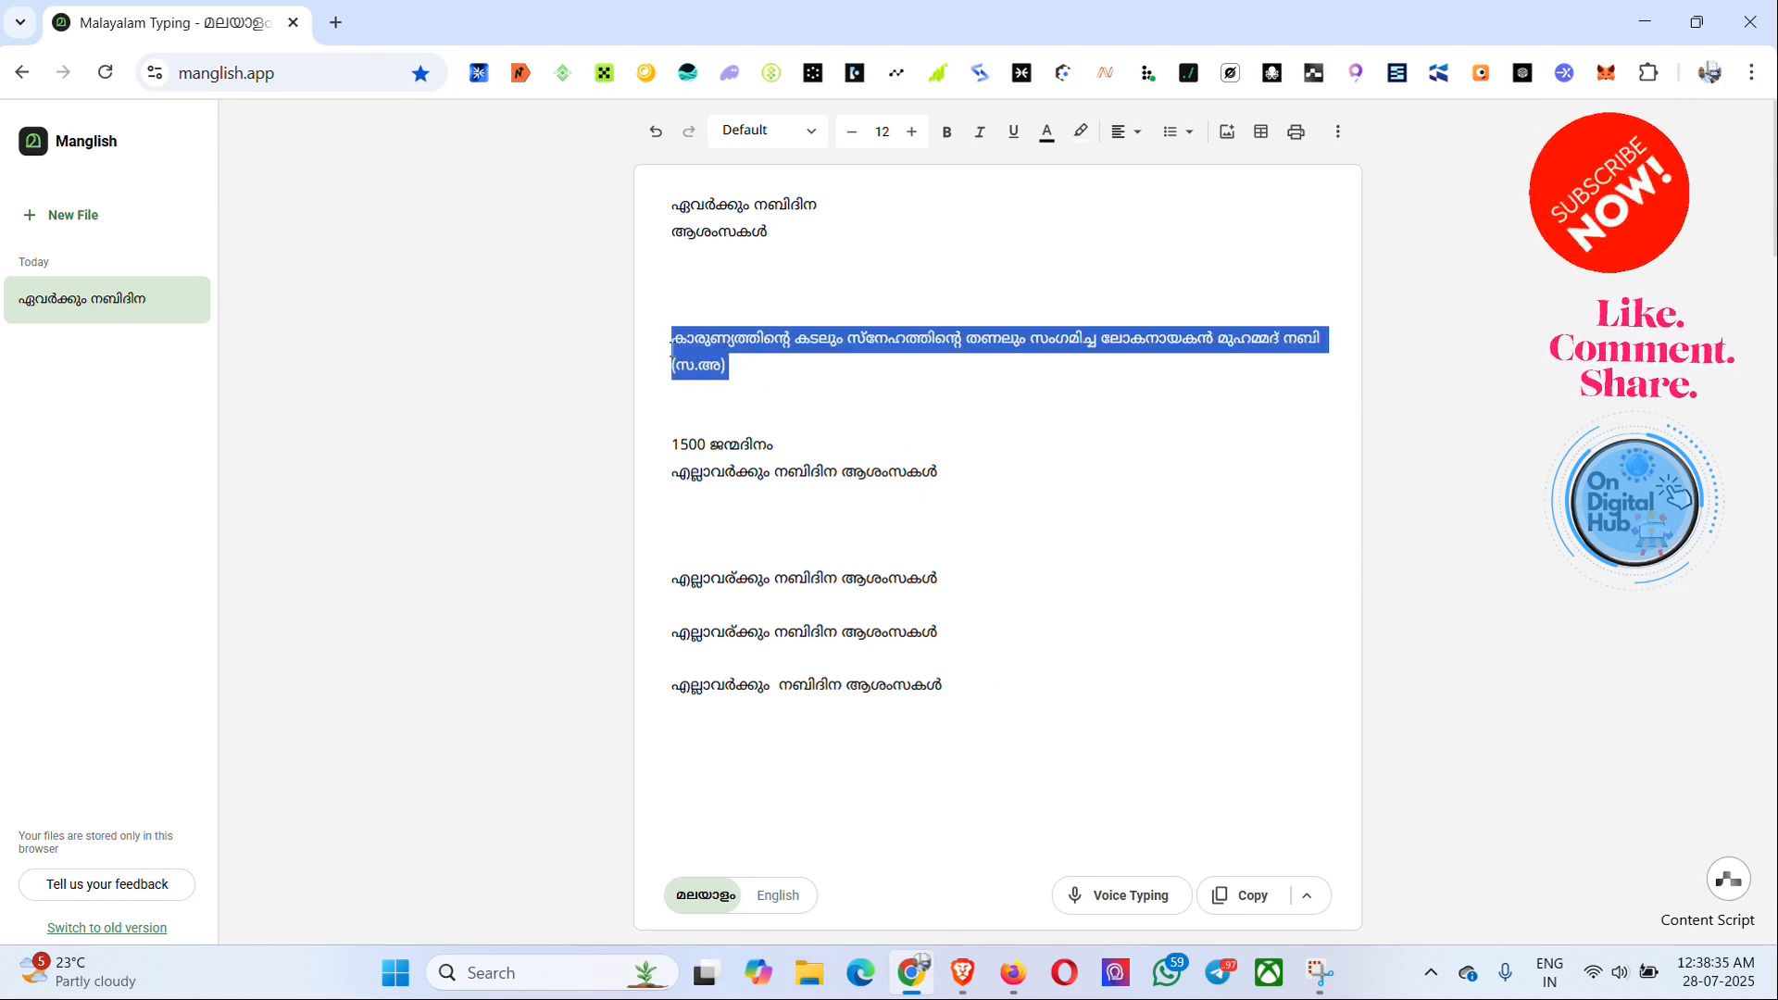
right_click(698, 348)
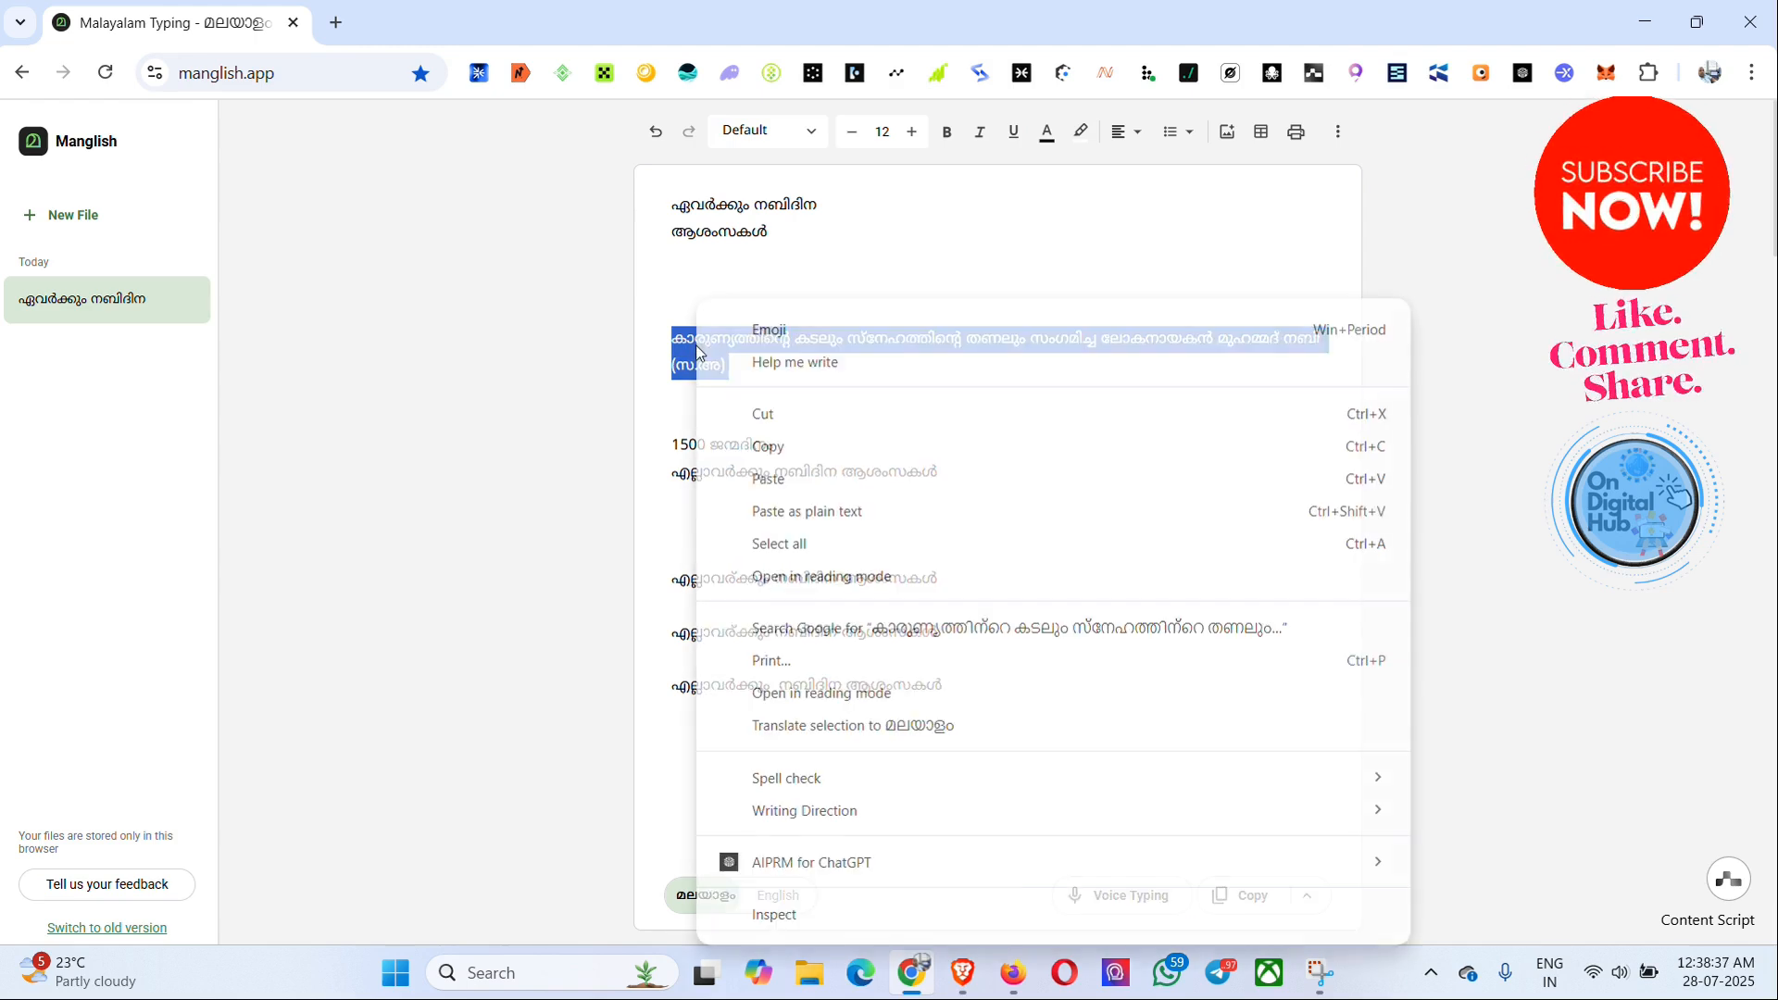
left_click(776, 443)
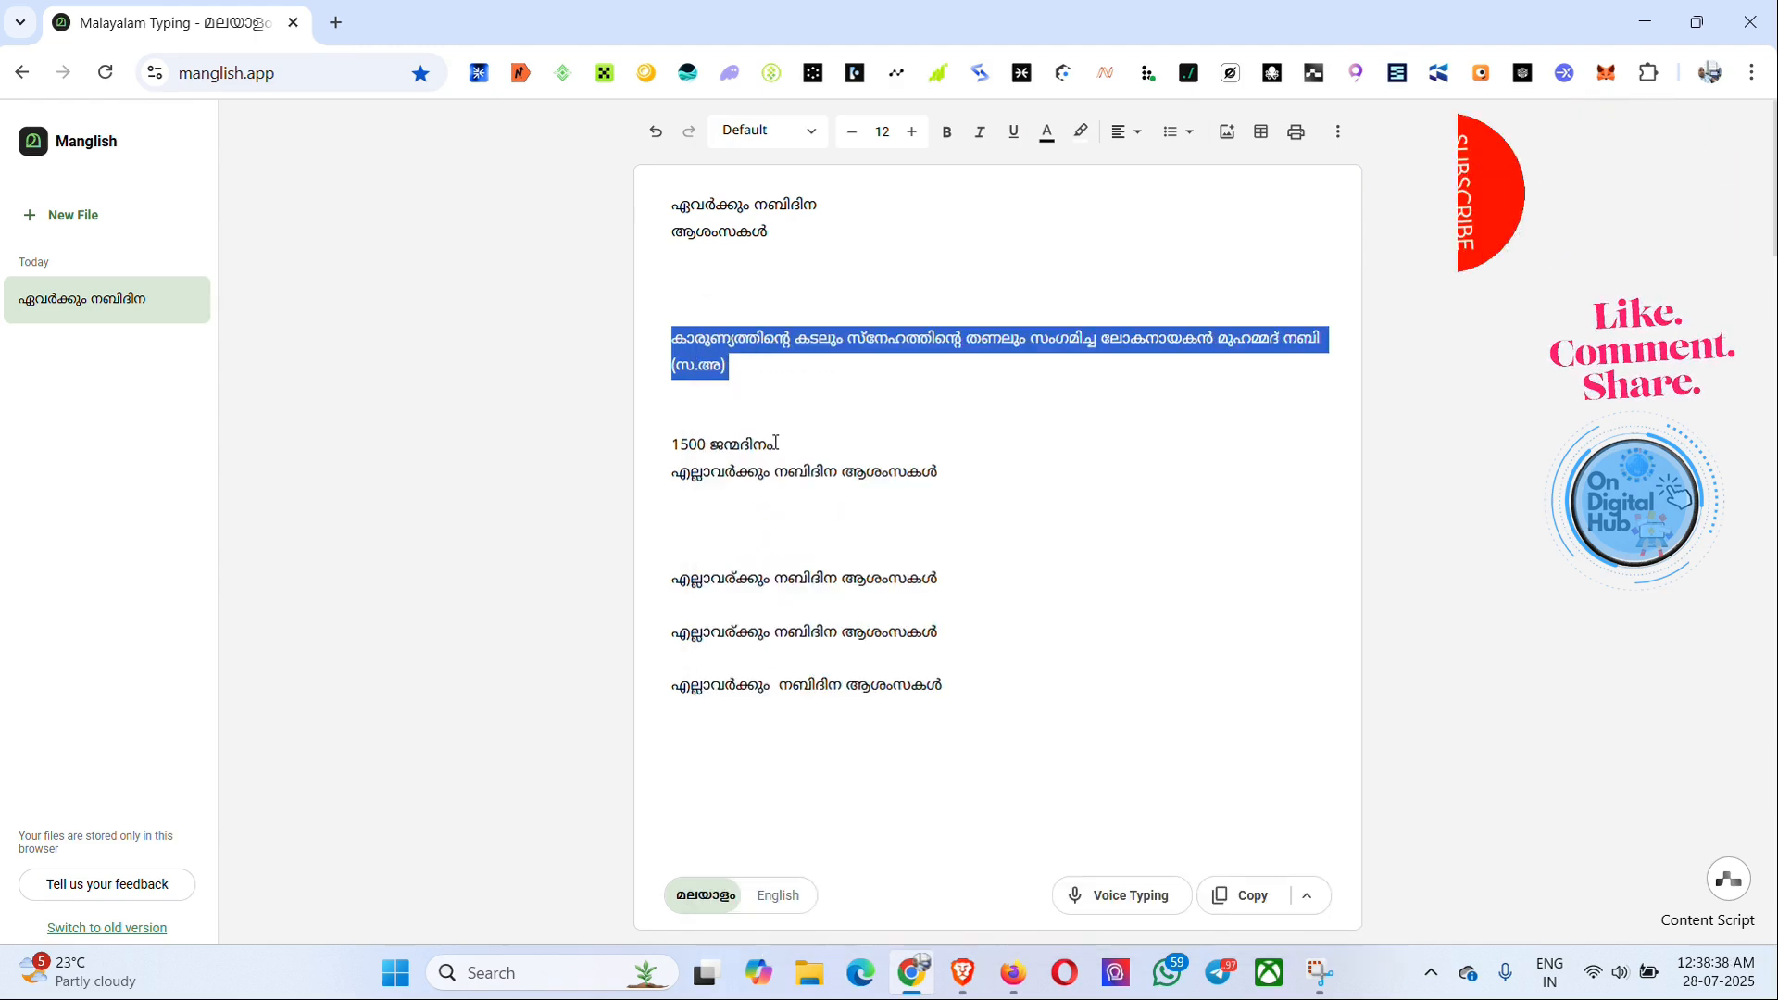
left_click(969, 422)
left_click_drag(742, 375, 663, 347)
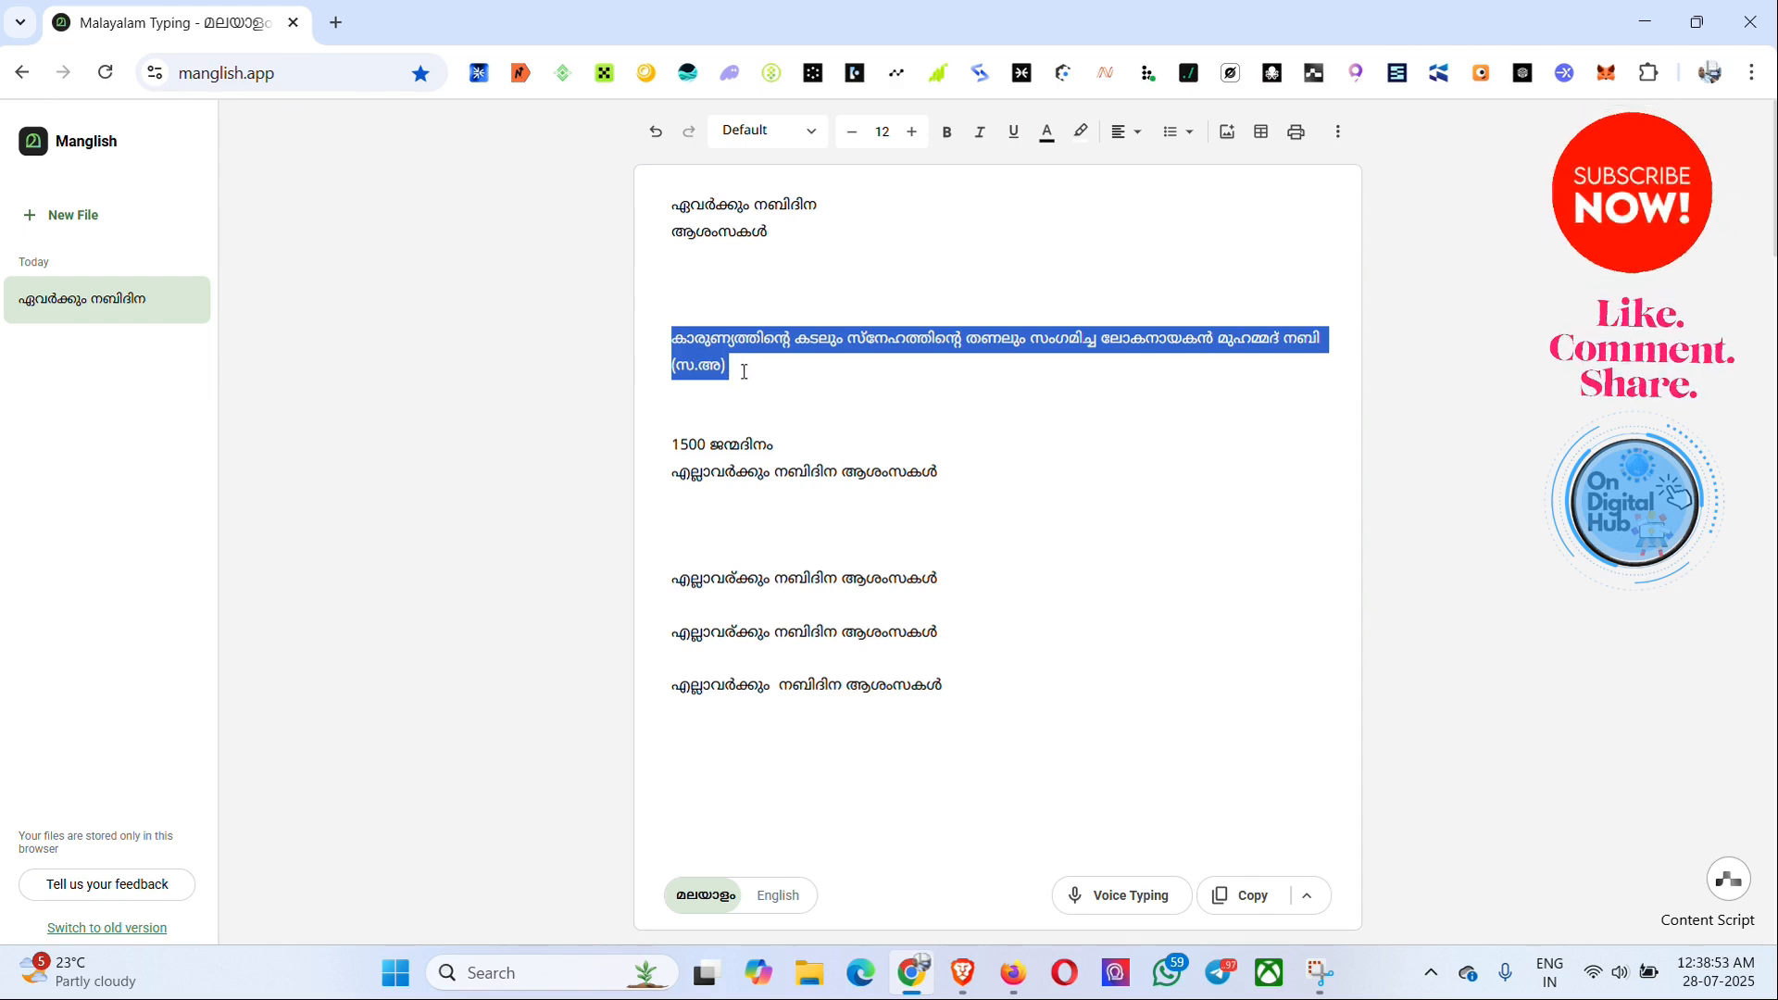
right_click(710, 363)
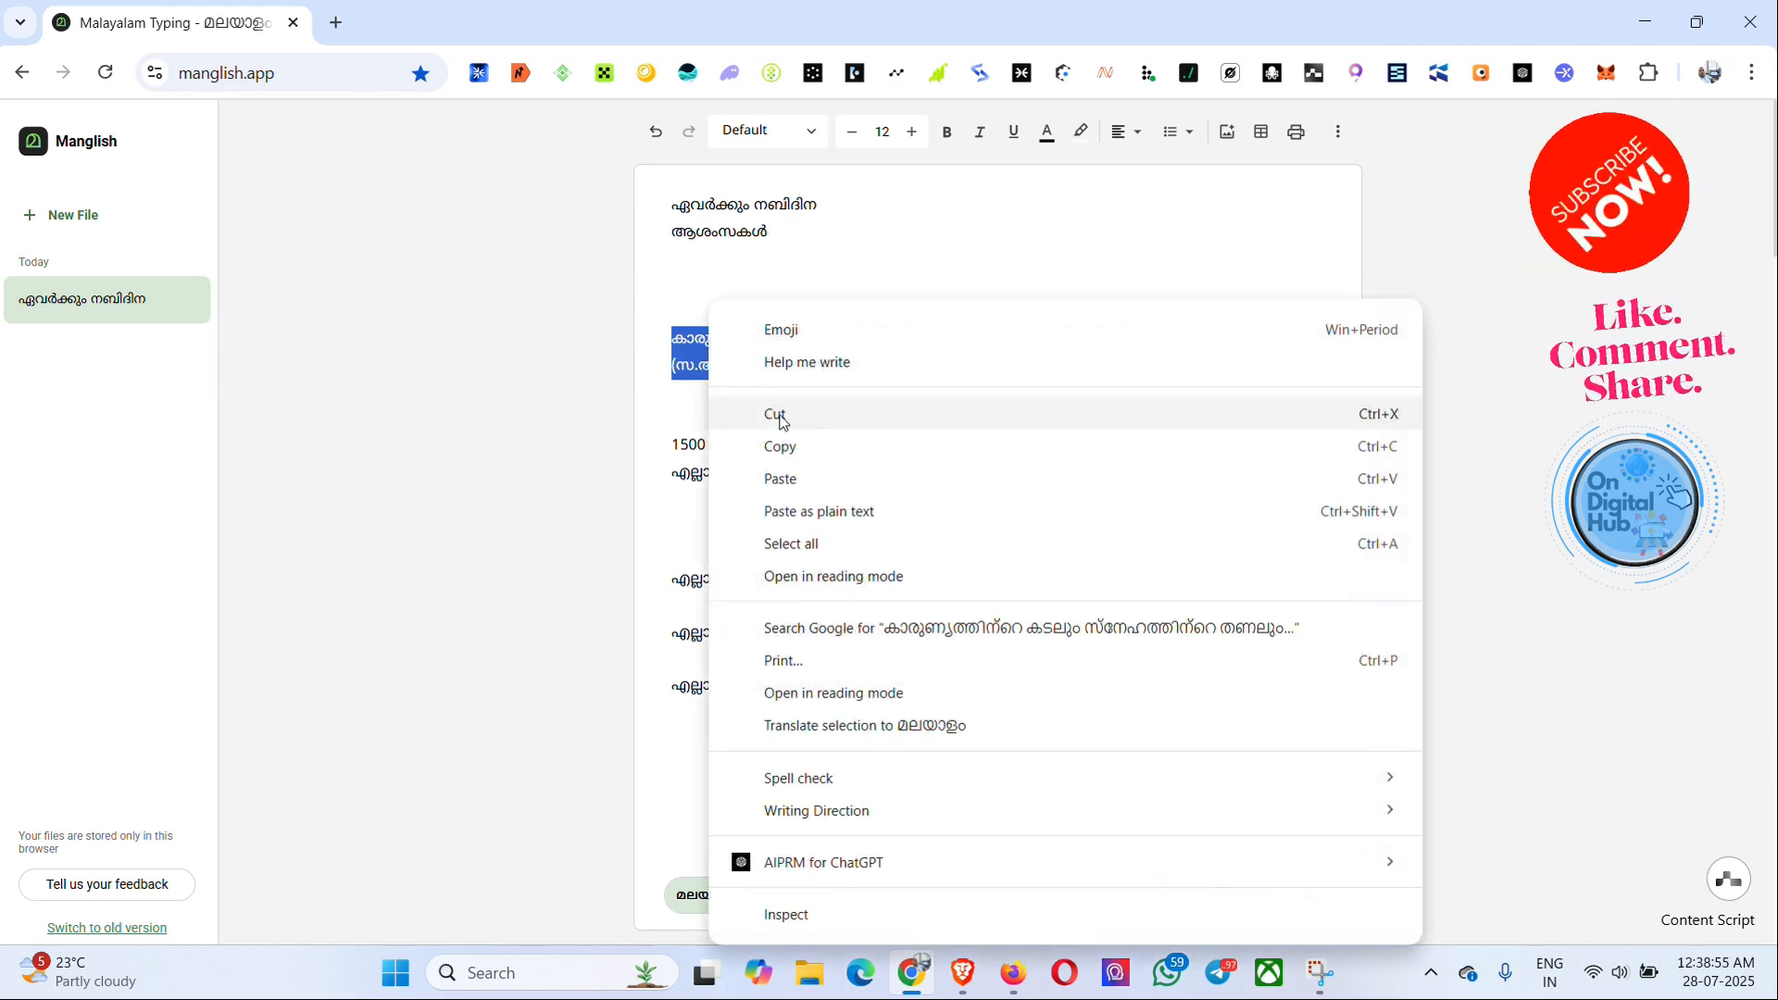
left_click(787, 446)
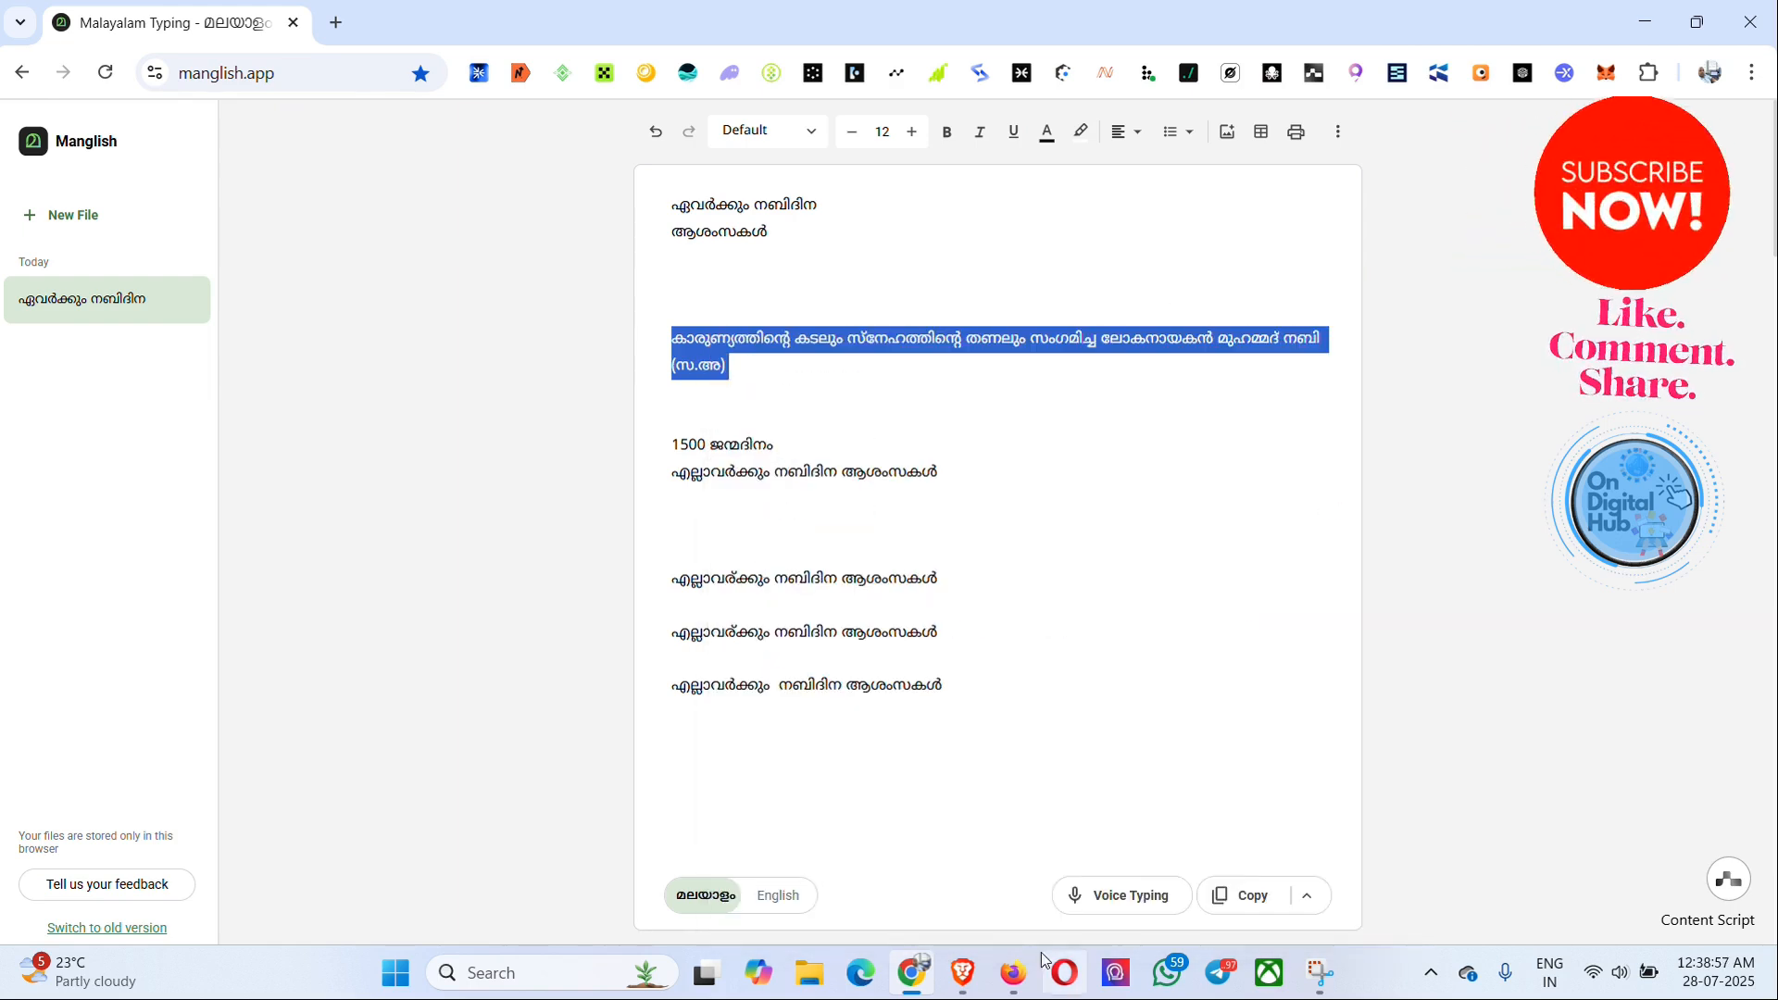
- Switch back to the Canva poster in Brave and add a heading text box to the page
mouse_move(963, 973)
left_click(1152, 813)
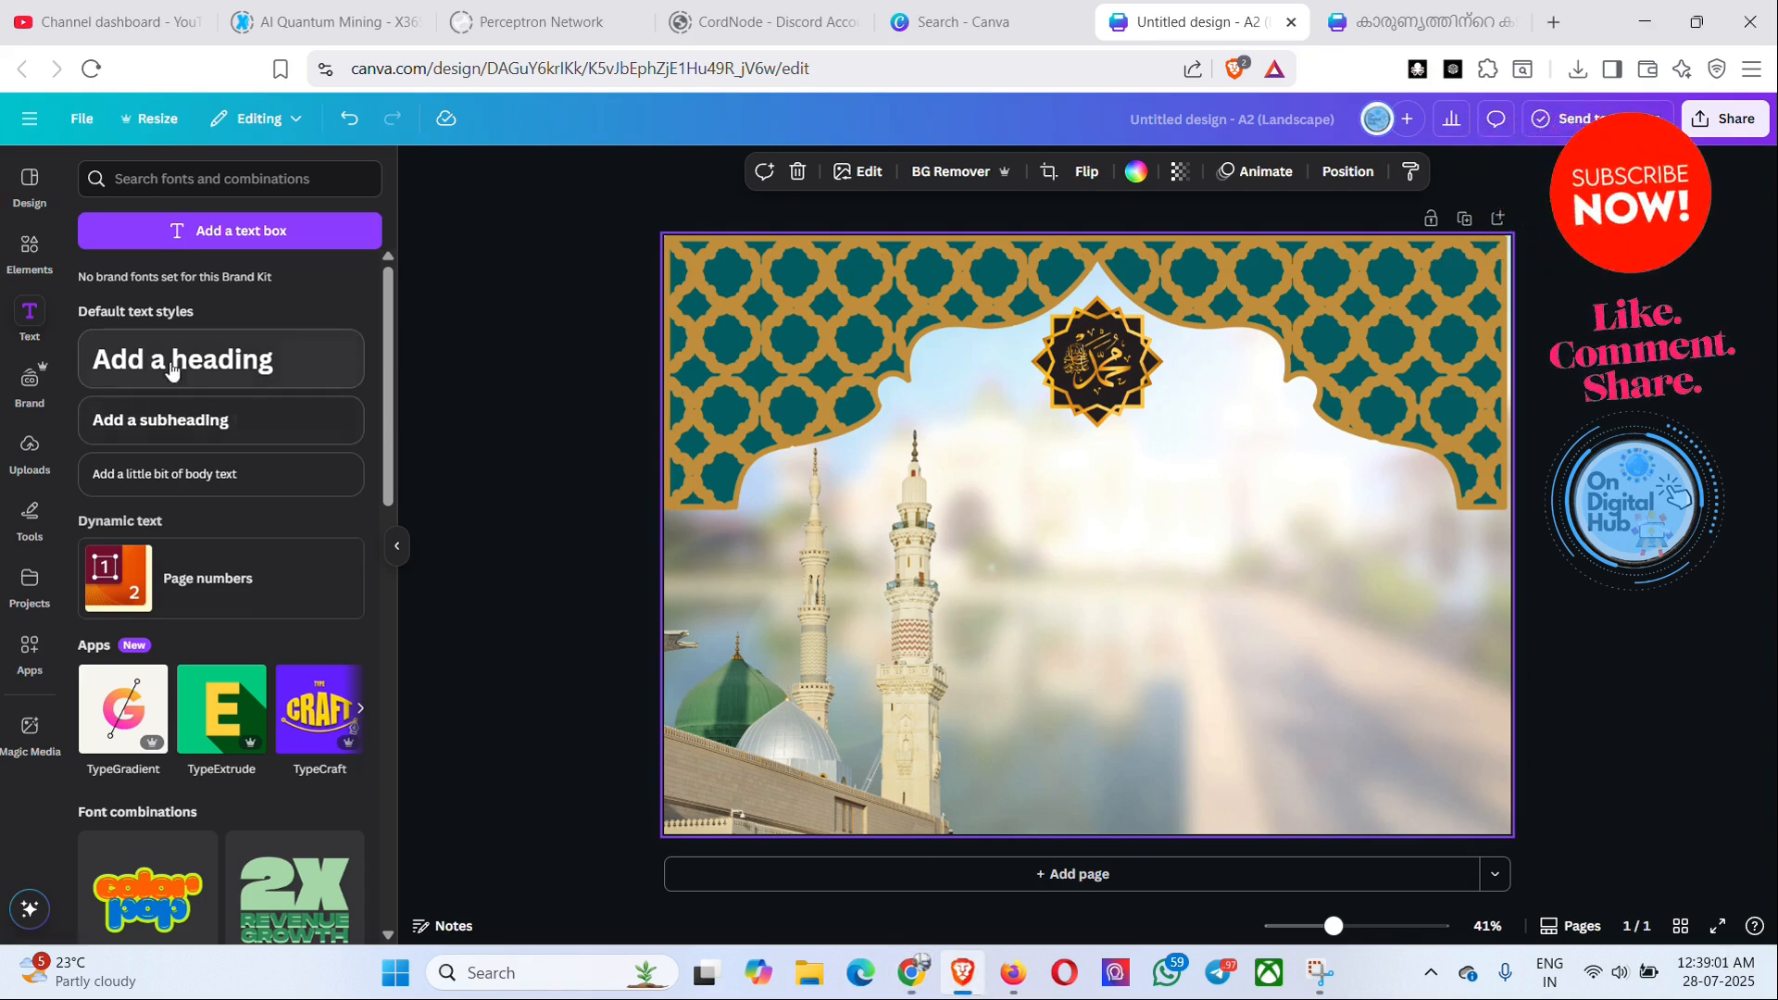
left_click(37, 315)
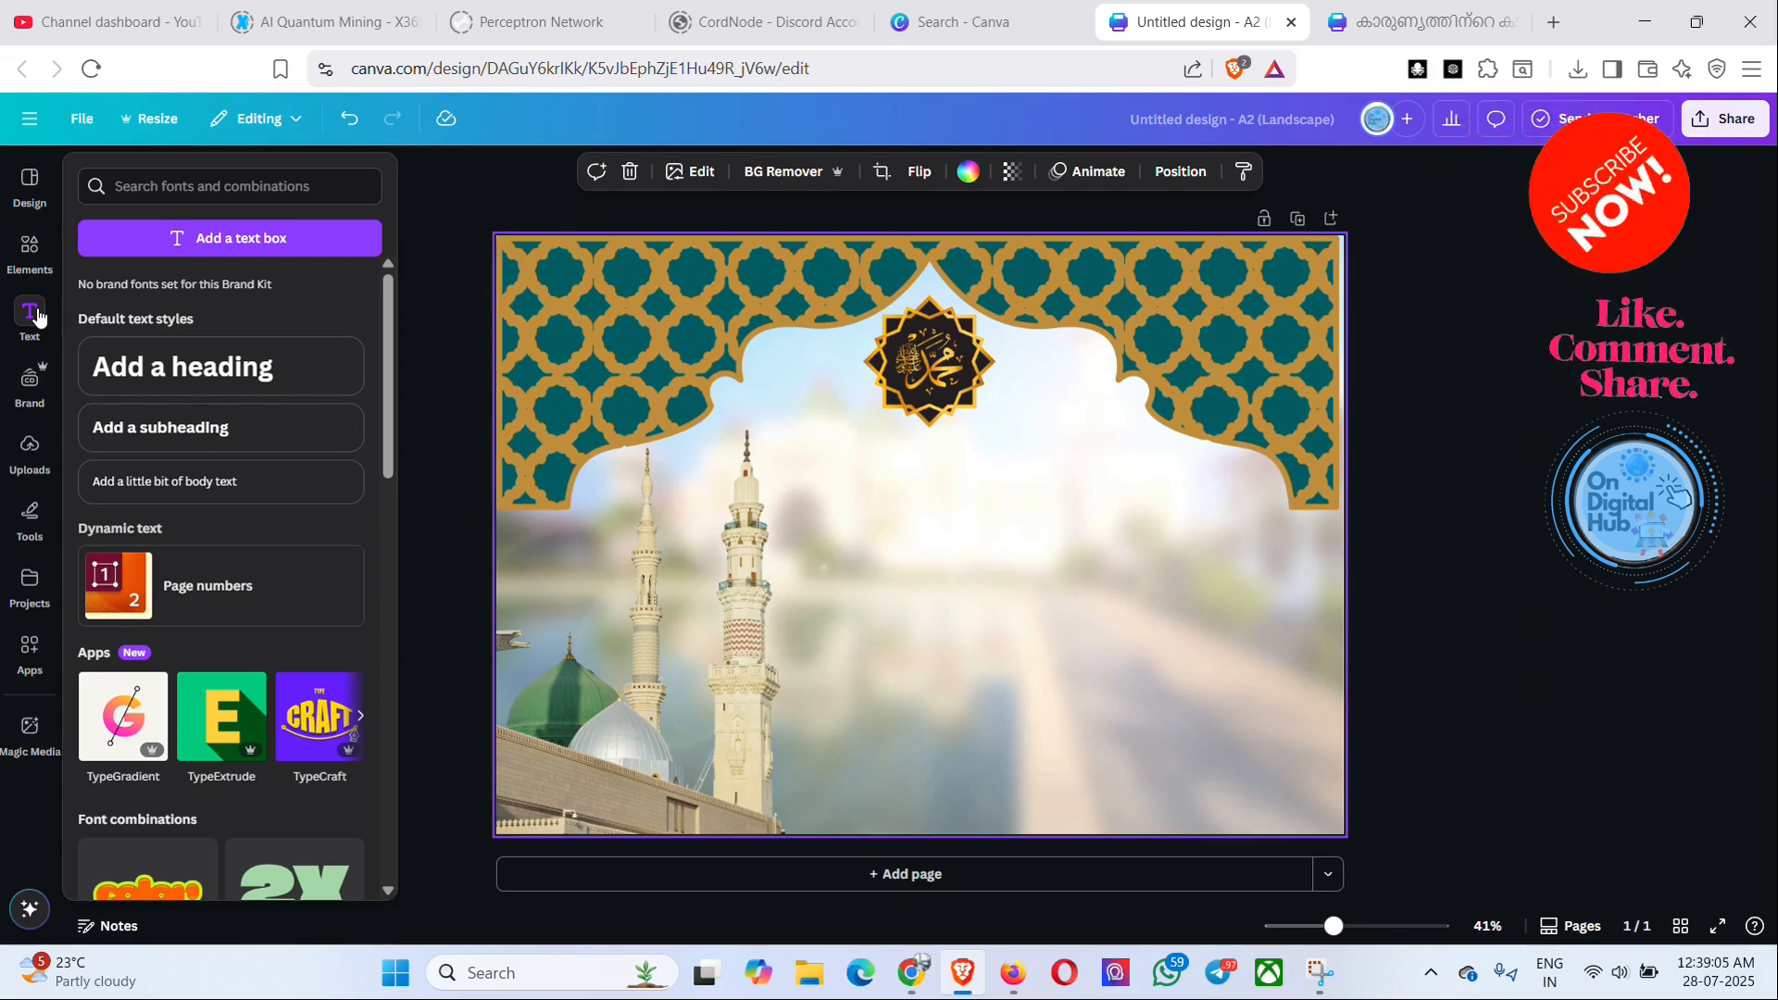
left_click(186, 380)
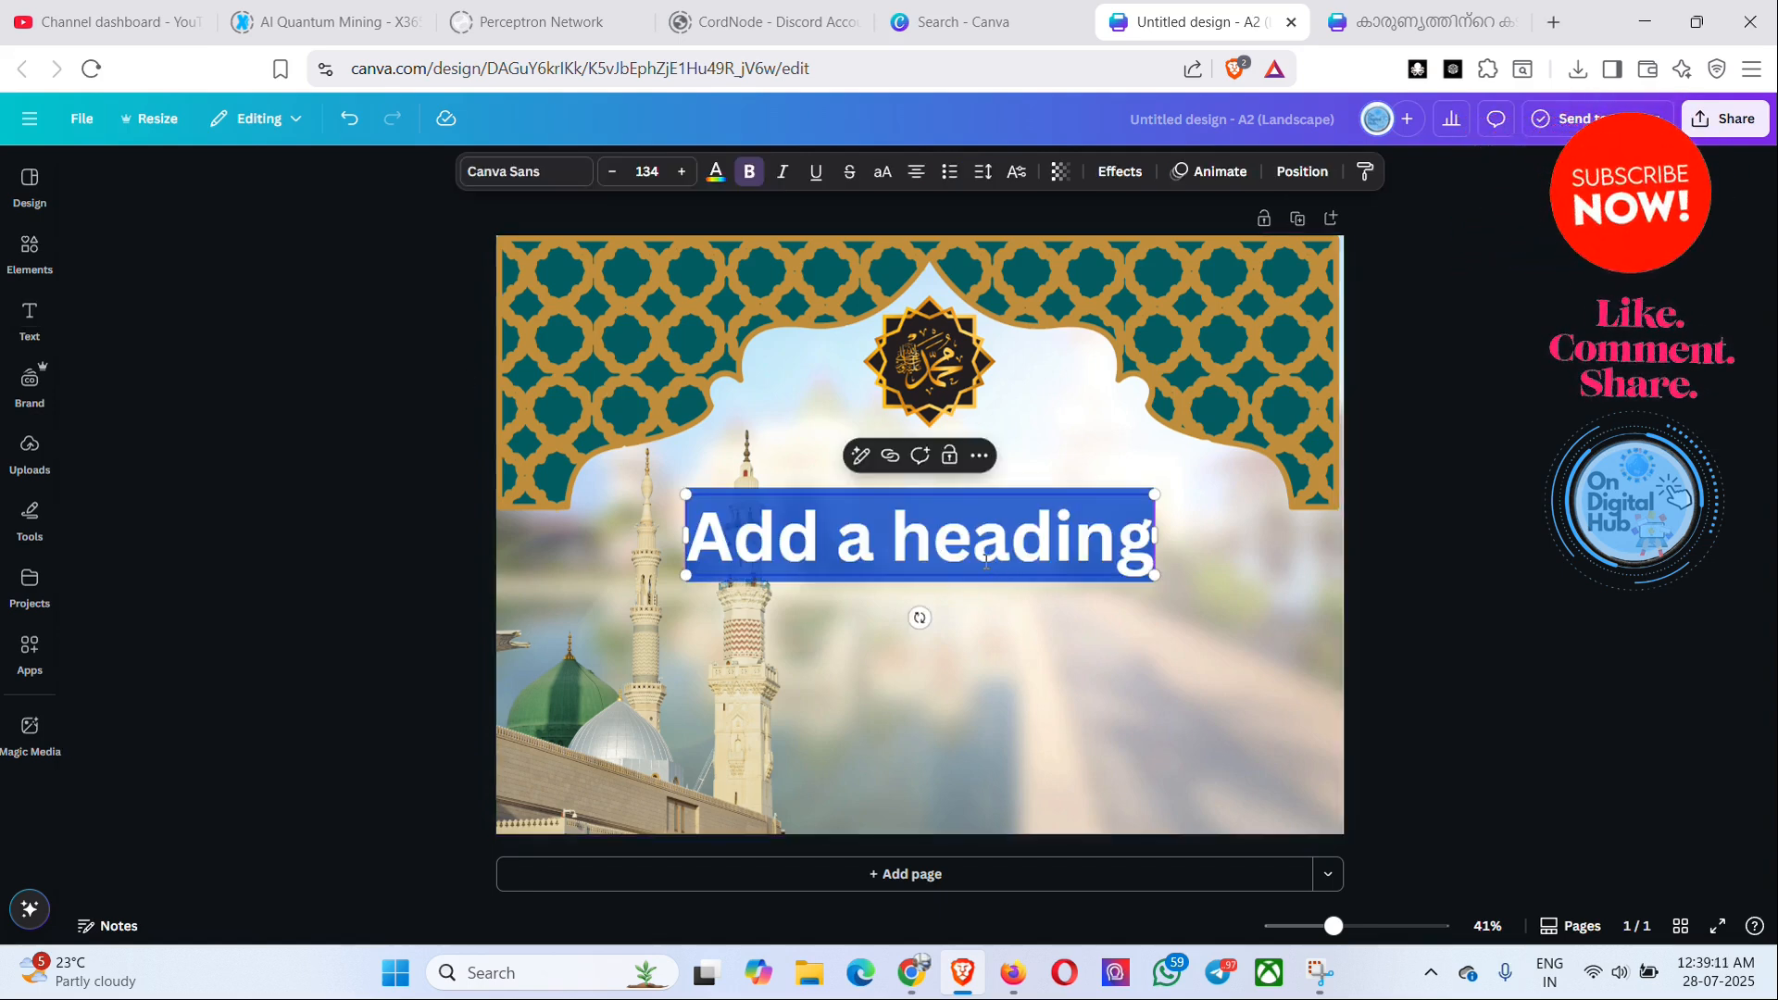
- Replace the heading's placeholder text with the copied Malayalam sentence
left_click(912, 536)
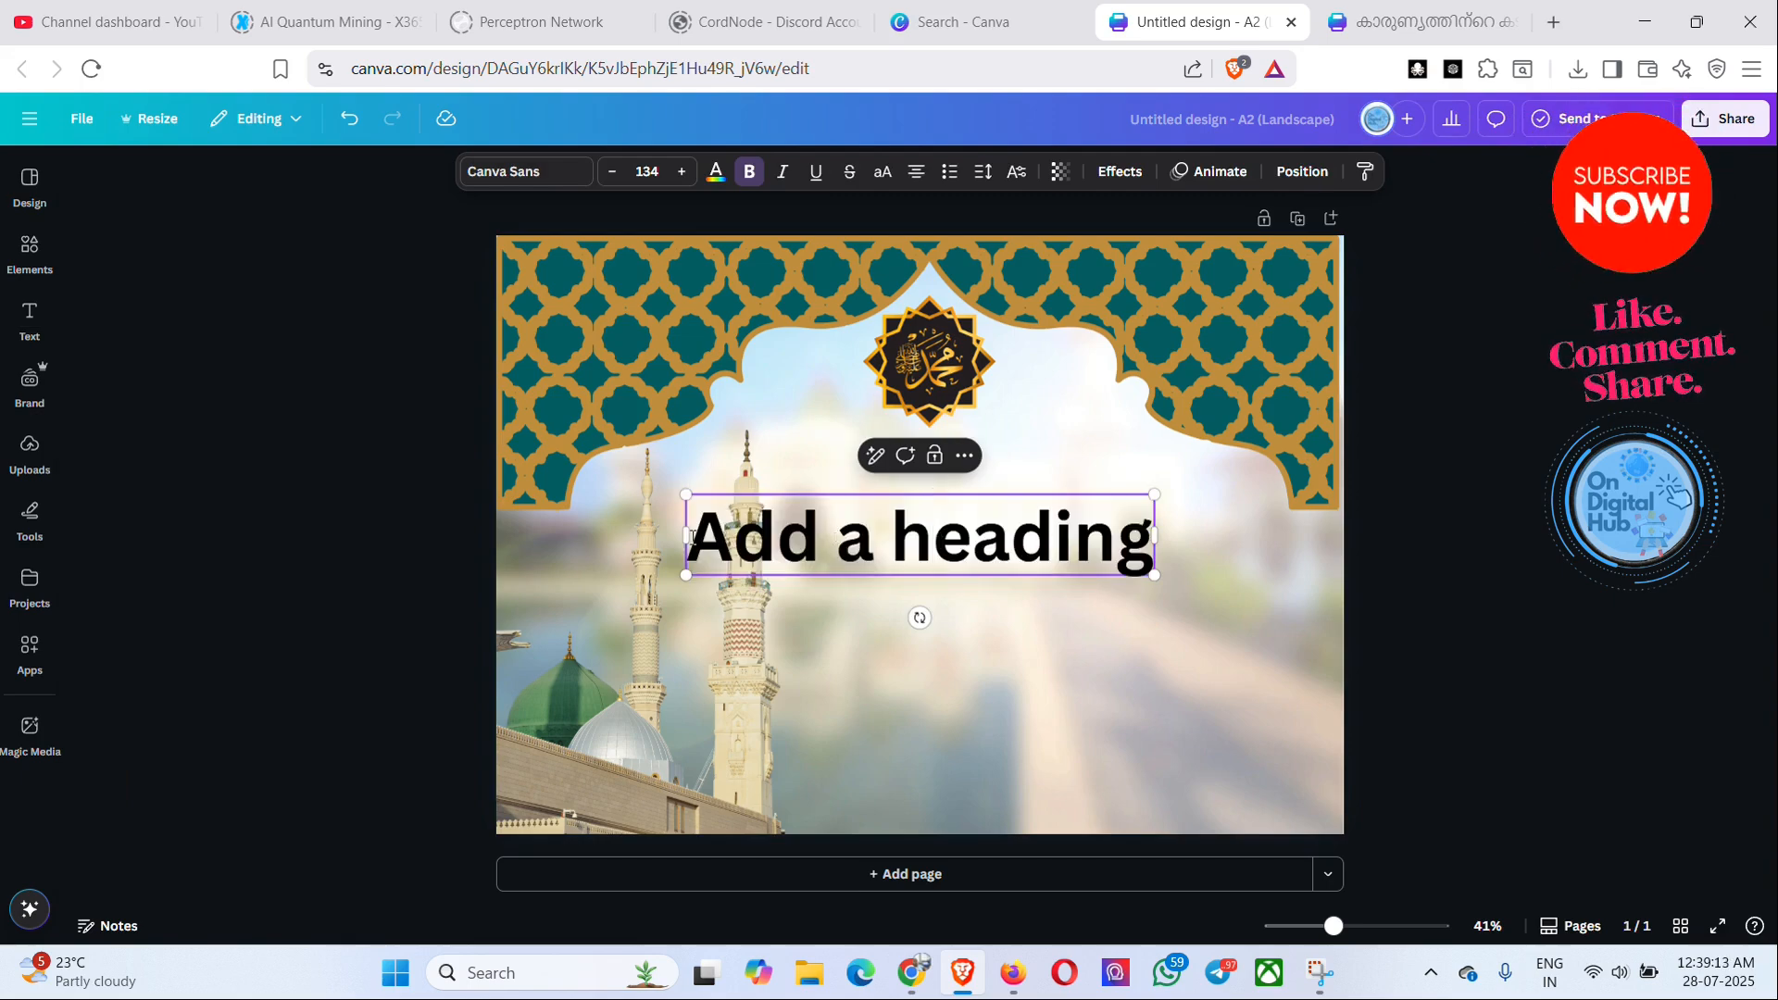
double_click(749, 537)
left_click(890, 544)
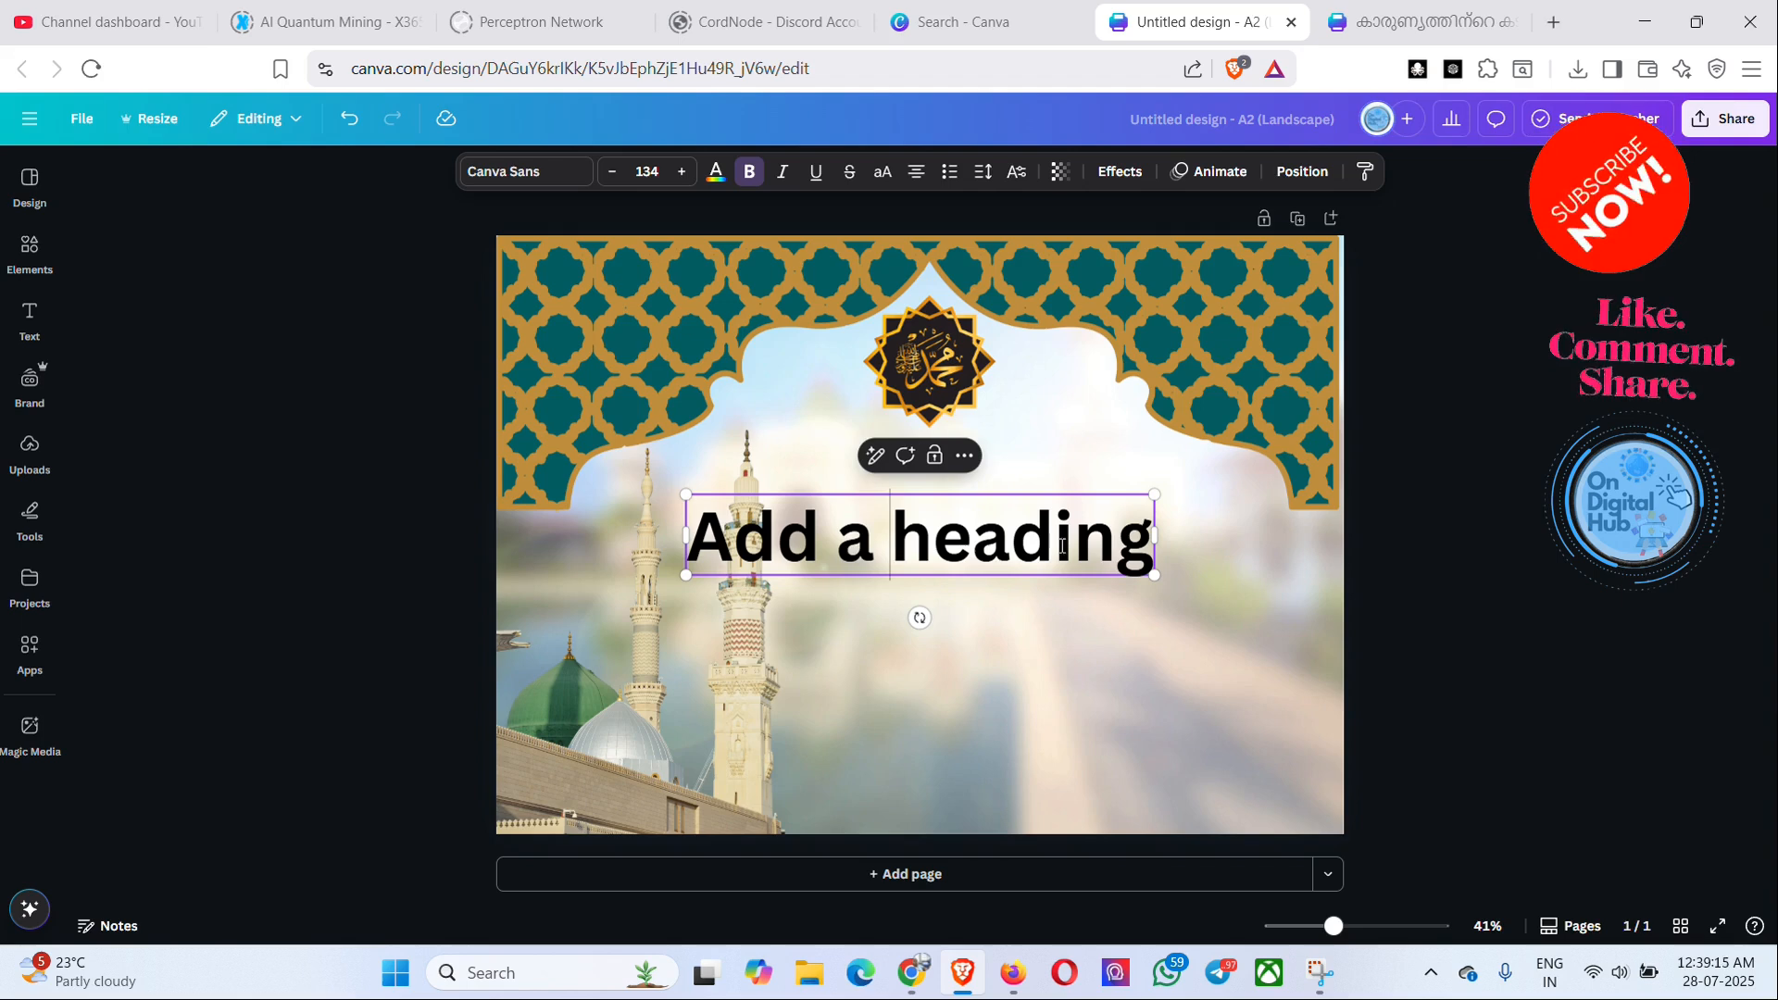
left_click_drag(1143, 546, 727, 548)
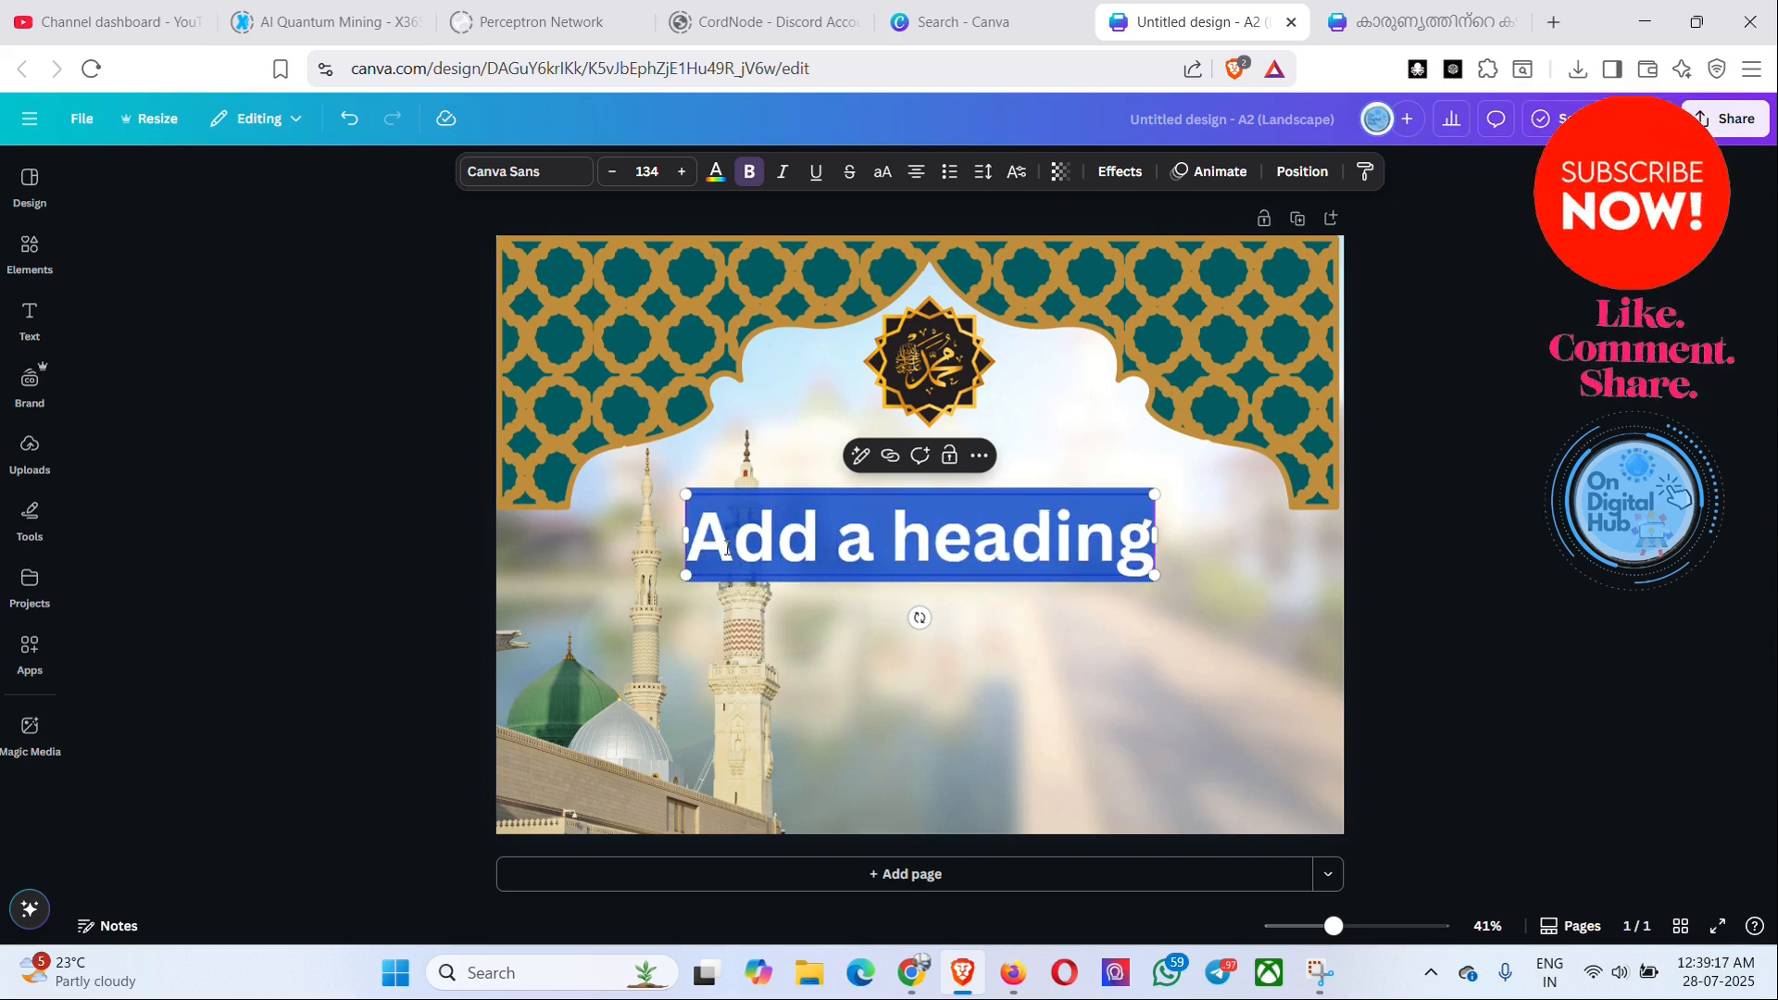
key("ctrl+v")
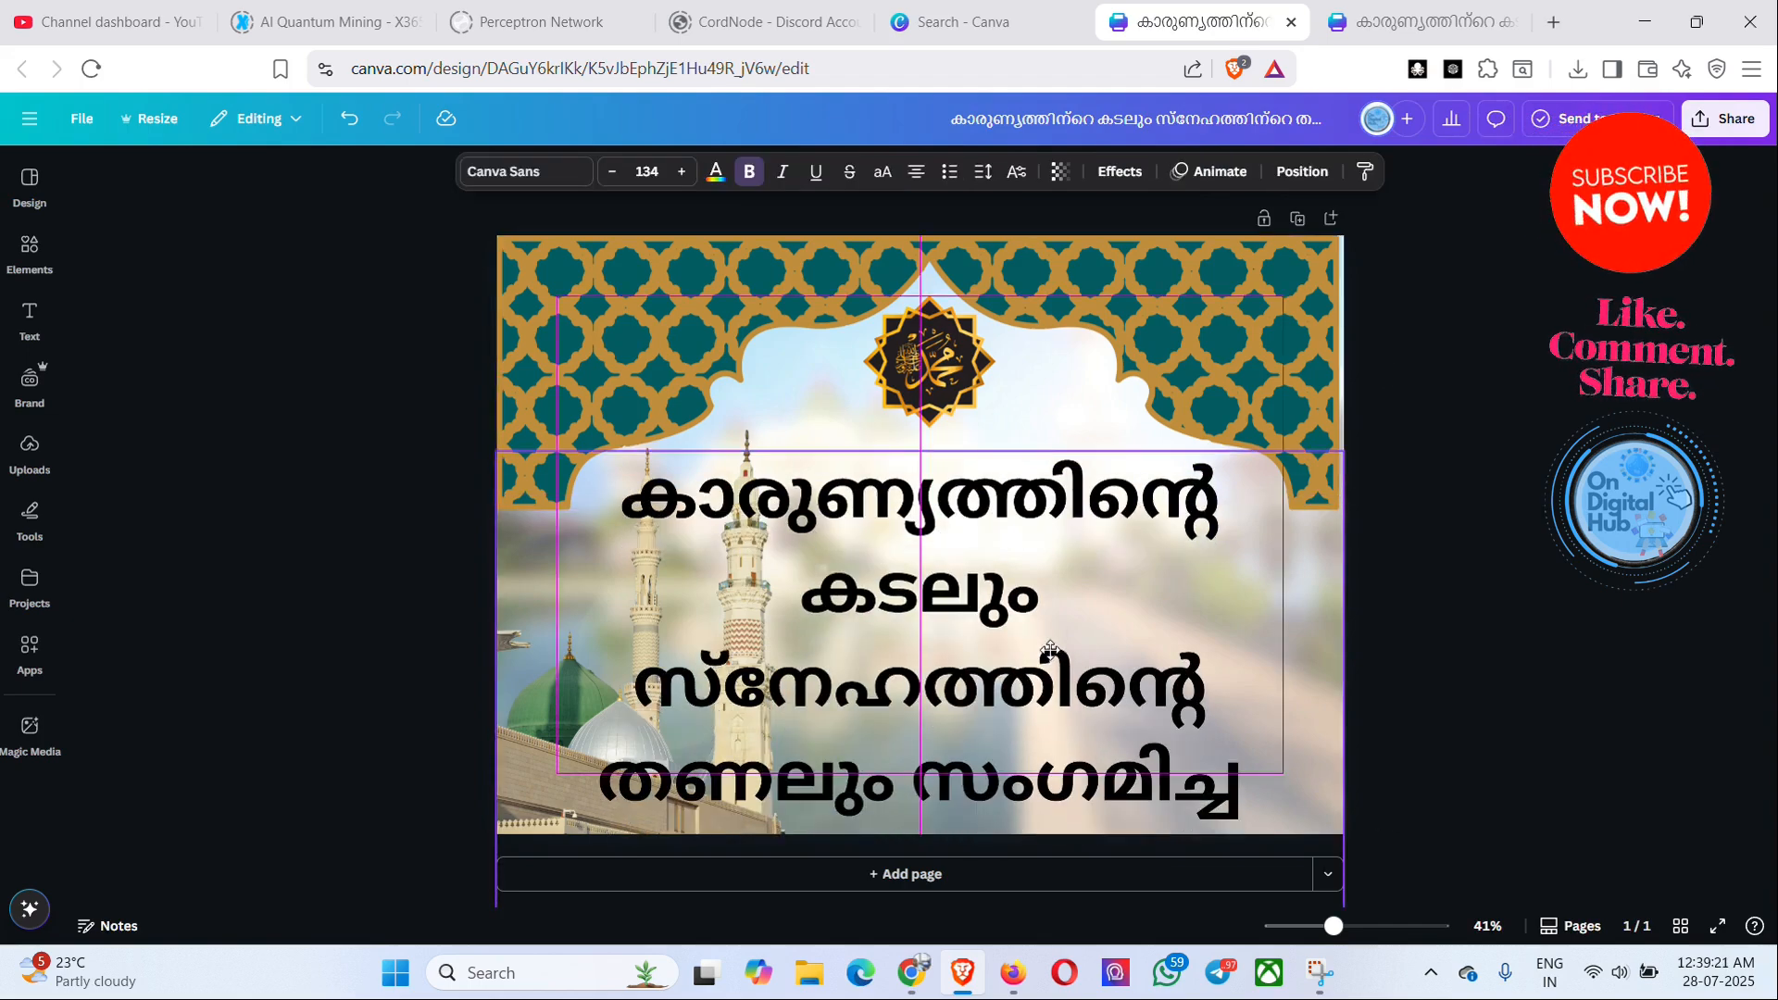
- Scale the Malayalam sentence down to a font size of about 85.6 and move it over the page's right half
left_click_drag(1051, 685, 1015, 404)
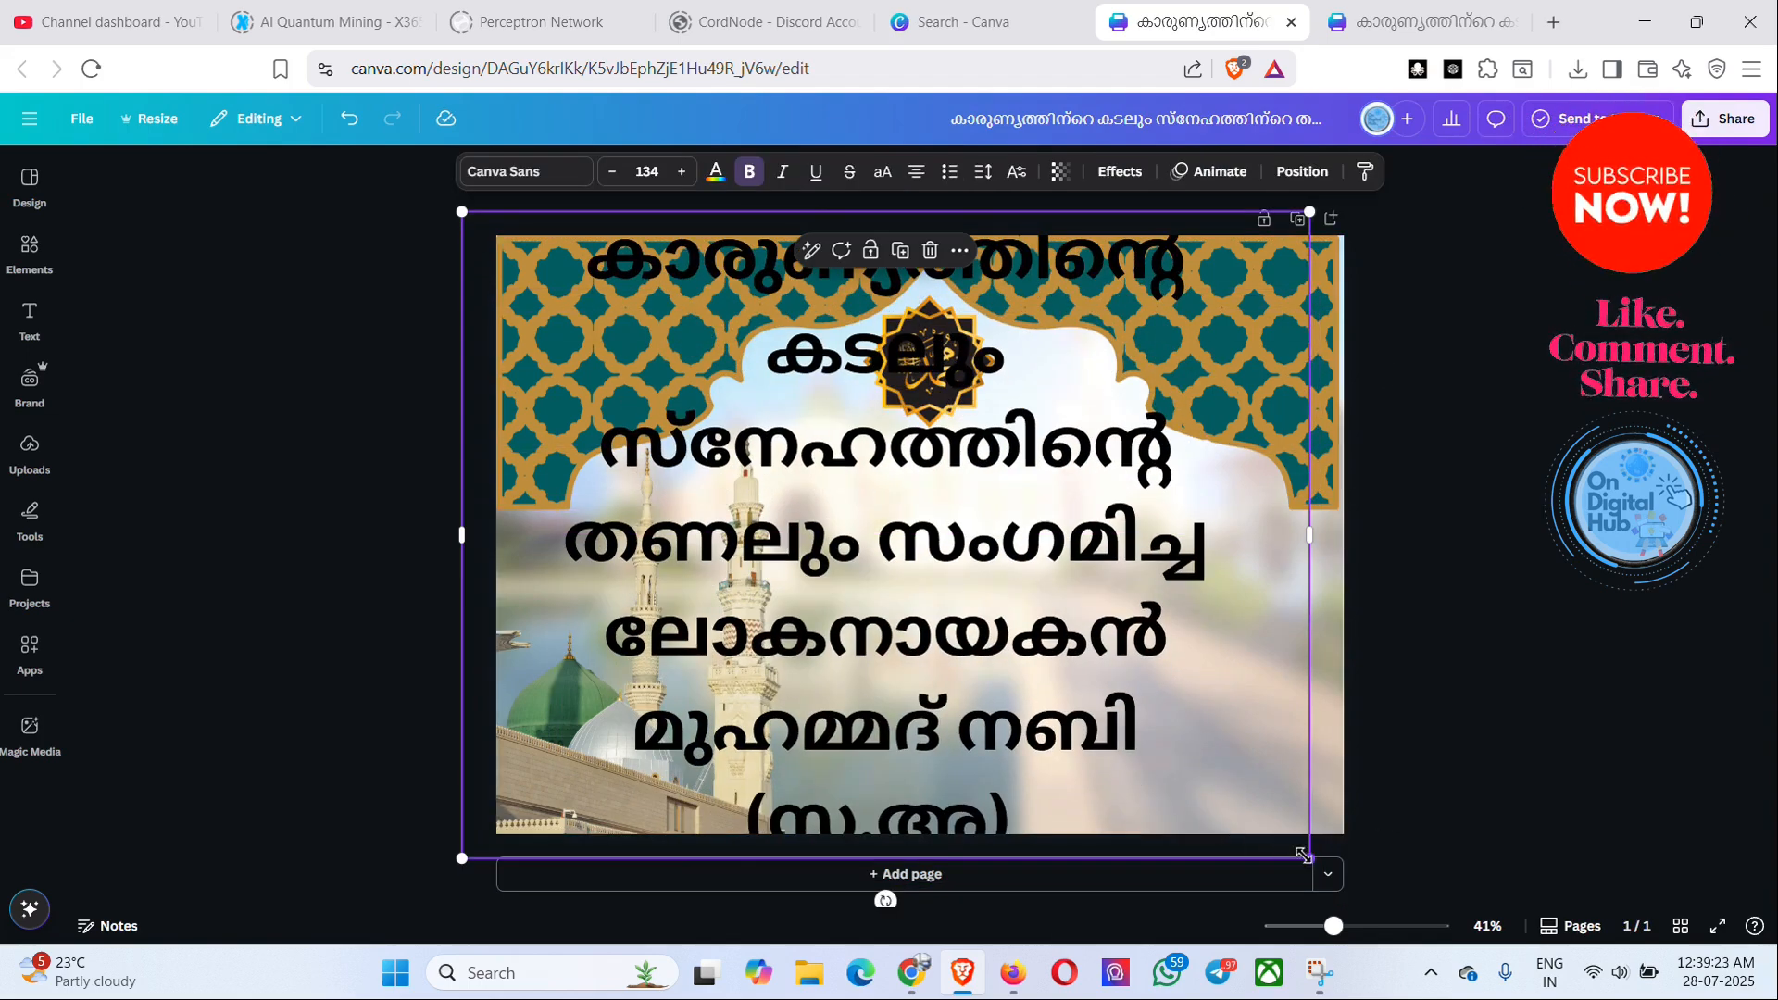
left_click_drag(1303, 853, 1150, 736)
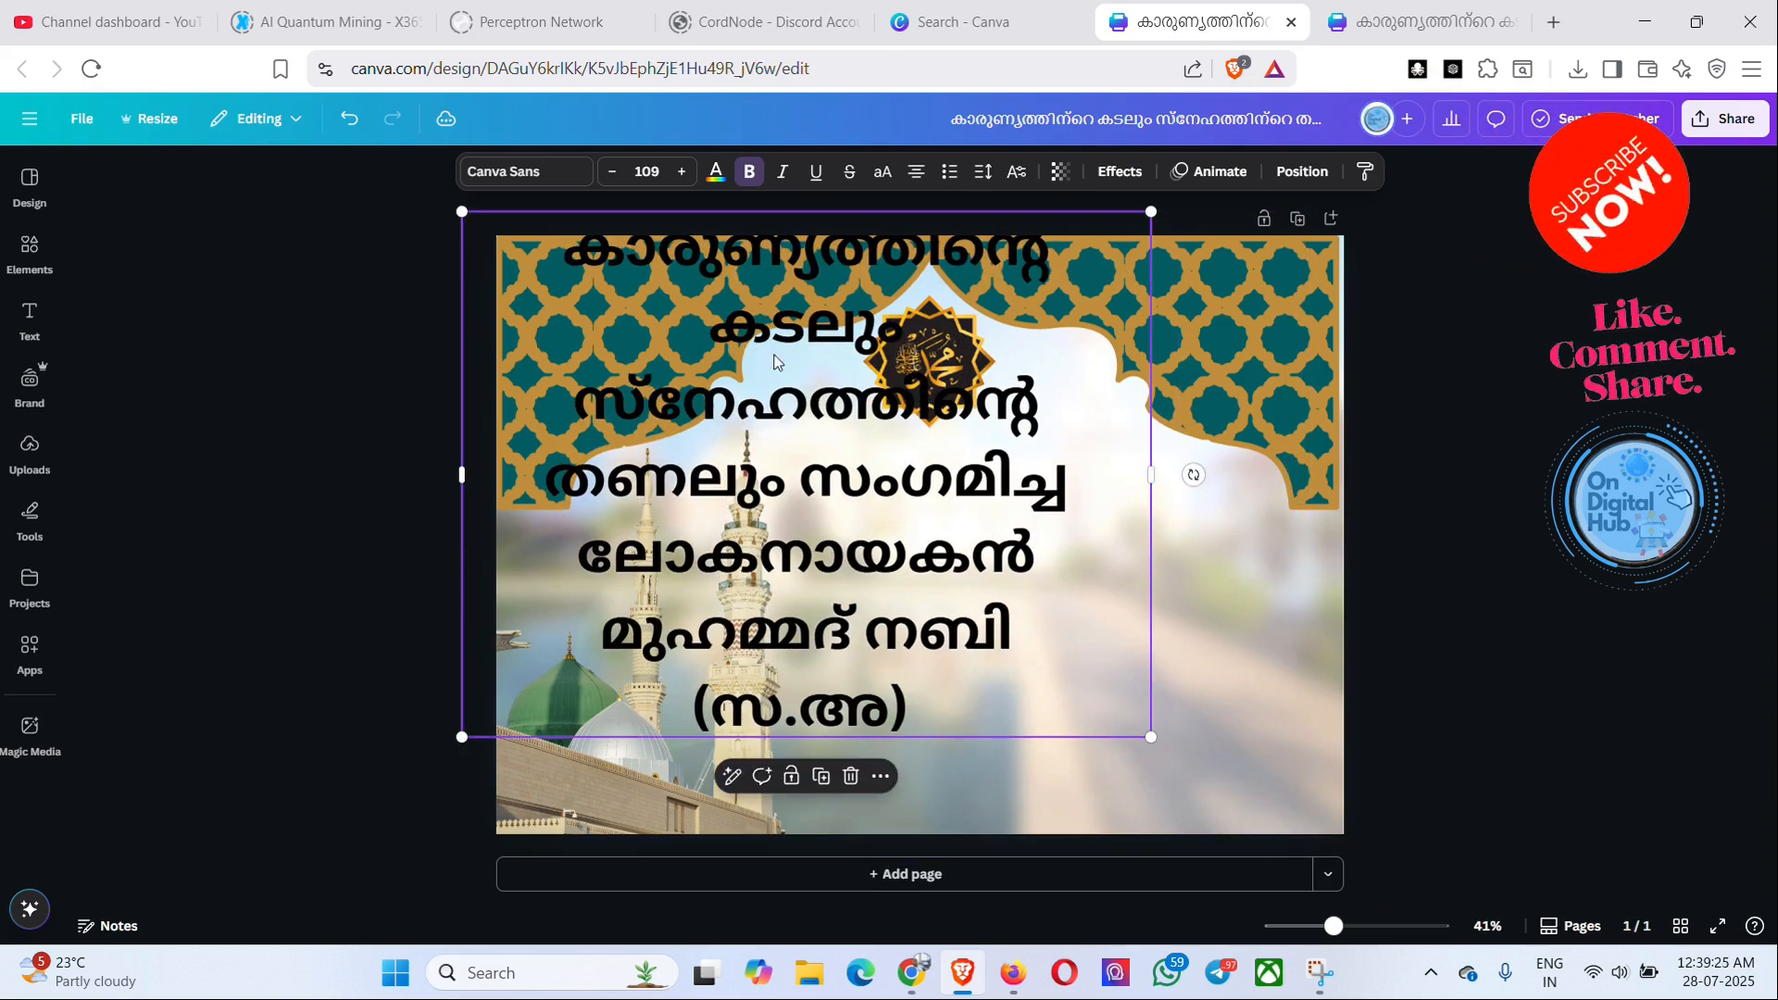
left_click(611, 173)
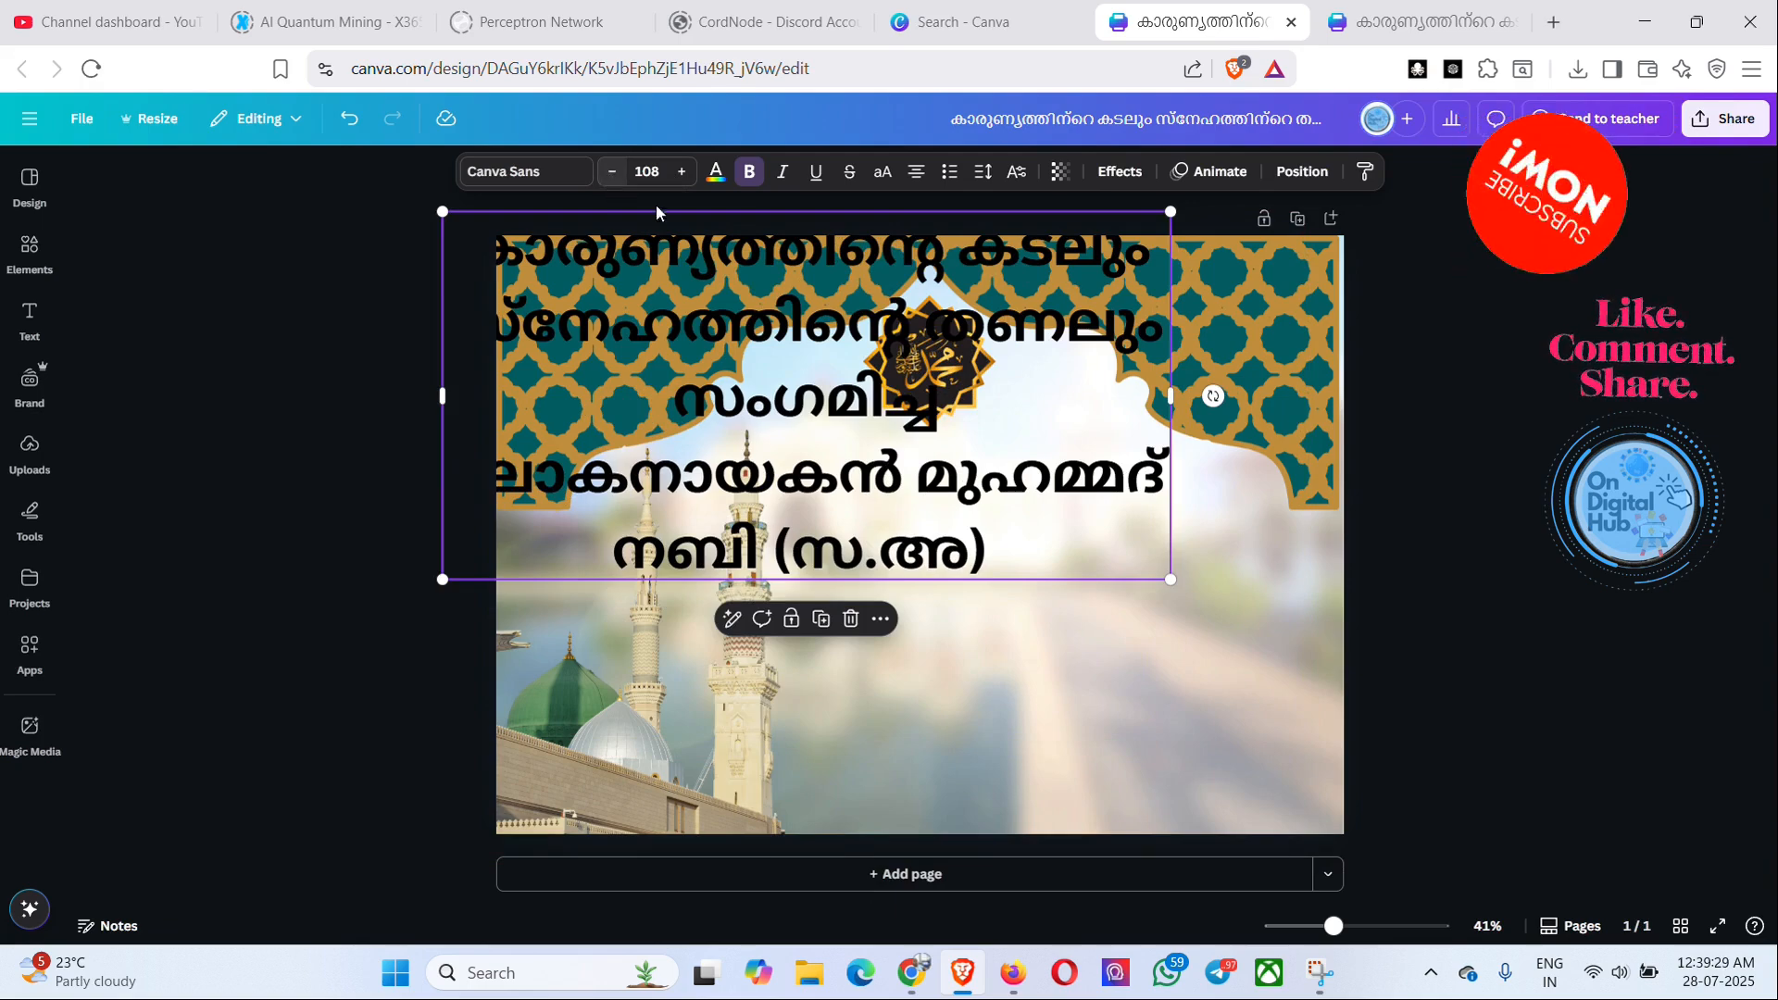
left_click_drag(1170, 578, 1019, 503)
left_click_drag(824, 435, 1088, 606)
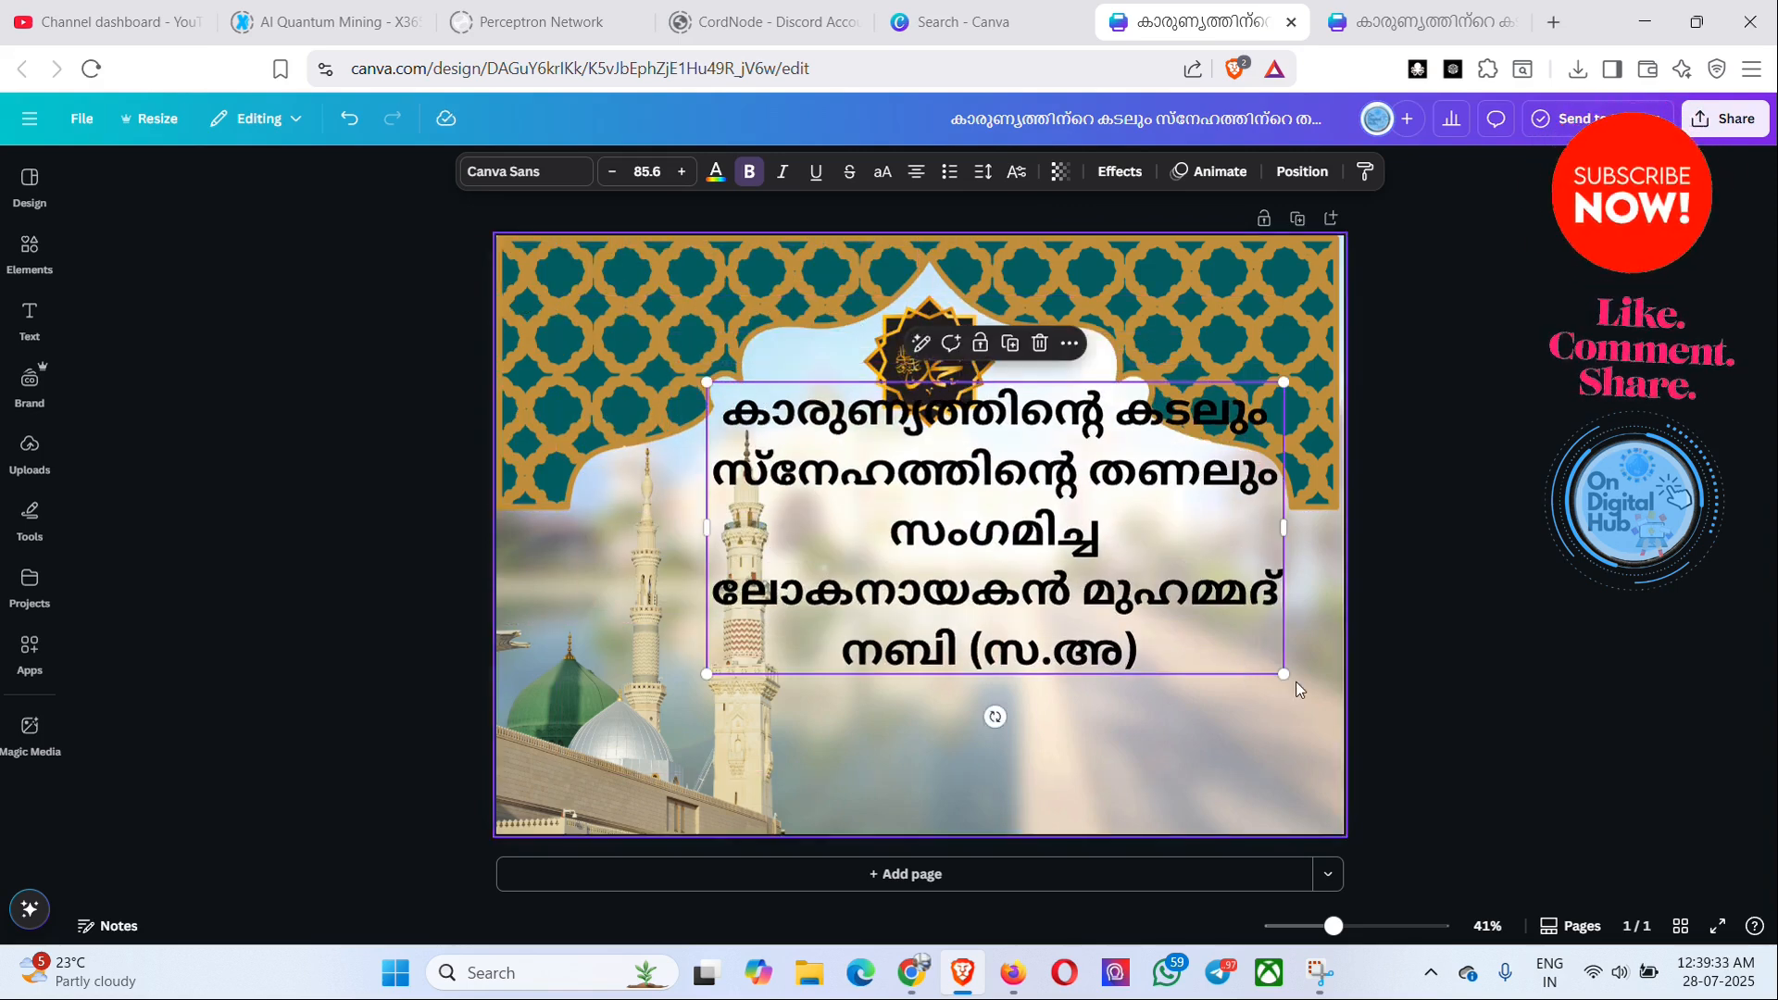
- Reduce the sentence to a font size of about 55.8 and widen its box beside the minarets so it wraps onto four lines
left_click_drag(1287, 673, 1072, 566)
left_click_drag(907, 528, 986, 565)
left_click_drag(1153, 535, 1322, 535)
left_click_drag(1130, 511, 1107, 531)
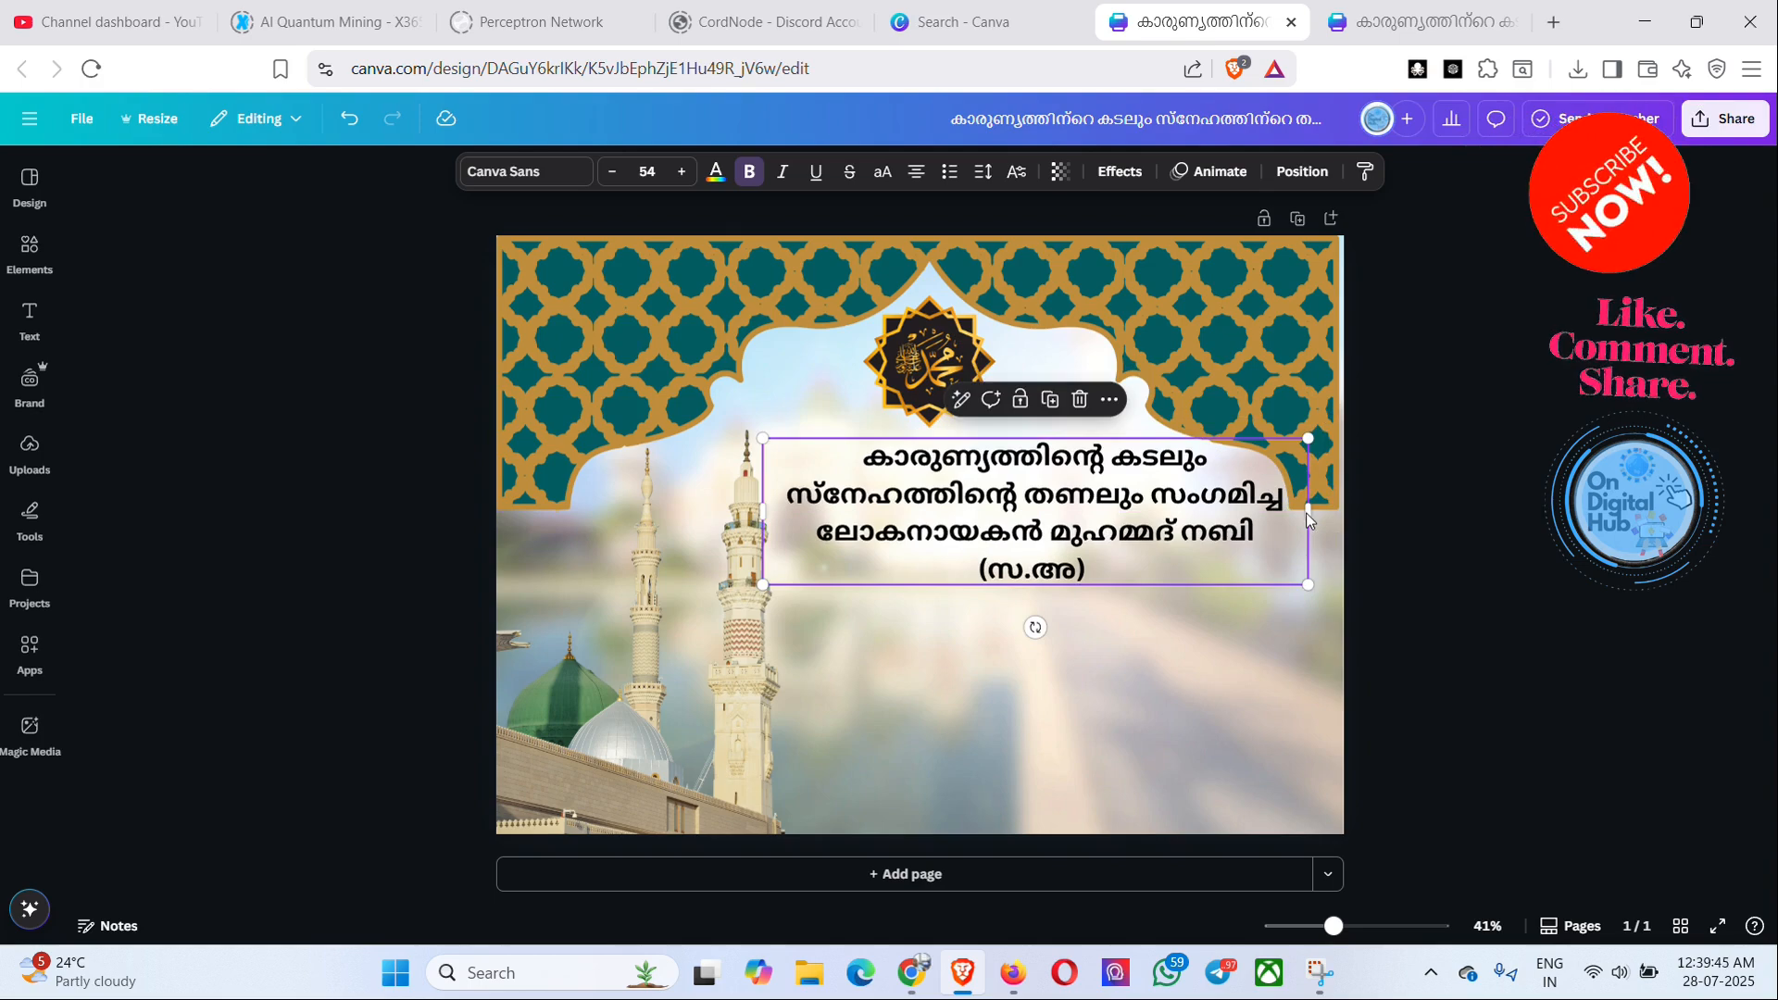
left_click_drag(1307, 586, 1325, 590)
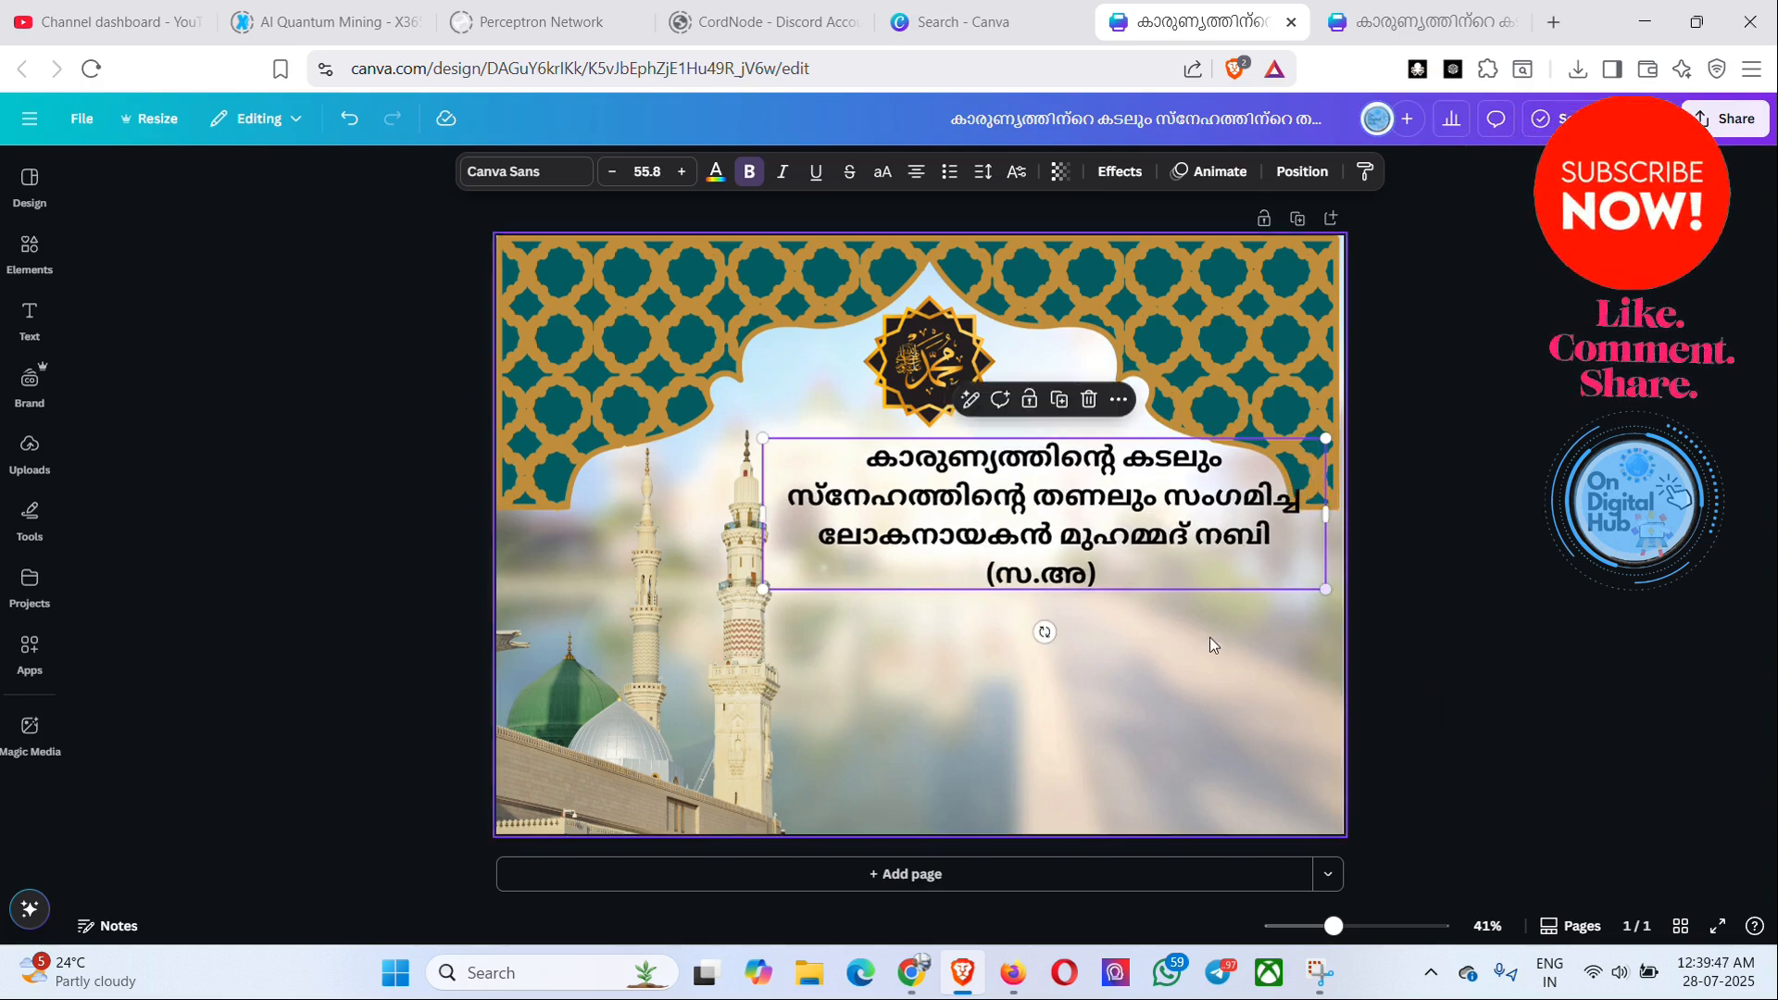
- Enlarge the sentence to a font size of about 60.1 and position it just below the emblem, beside the tall minaret
left_click(910, 549)
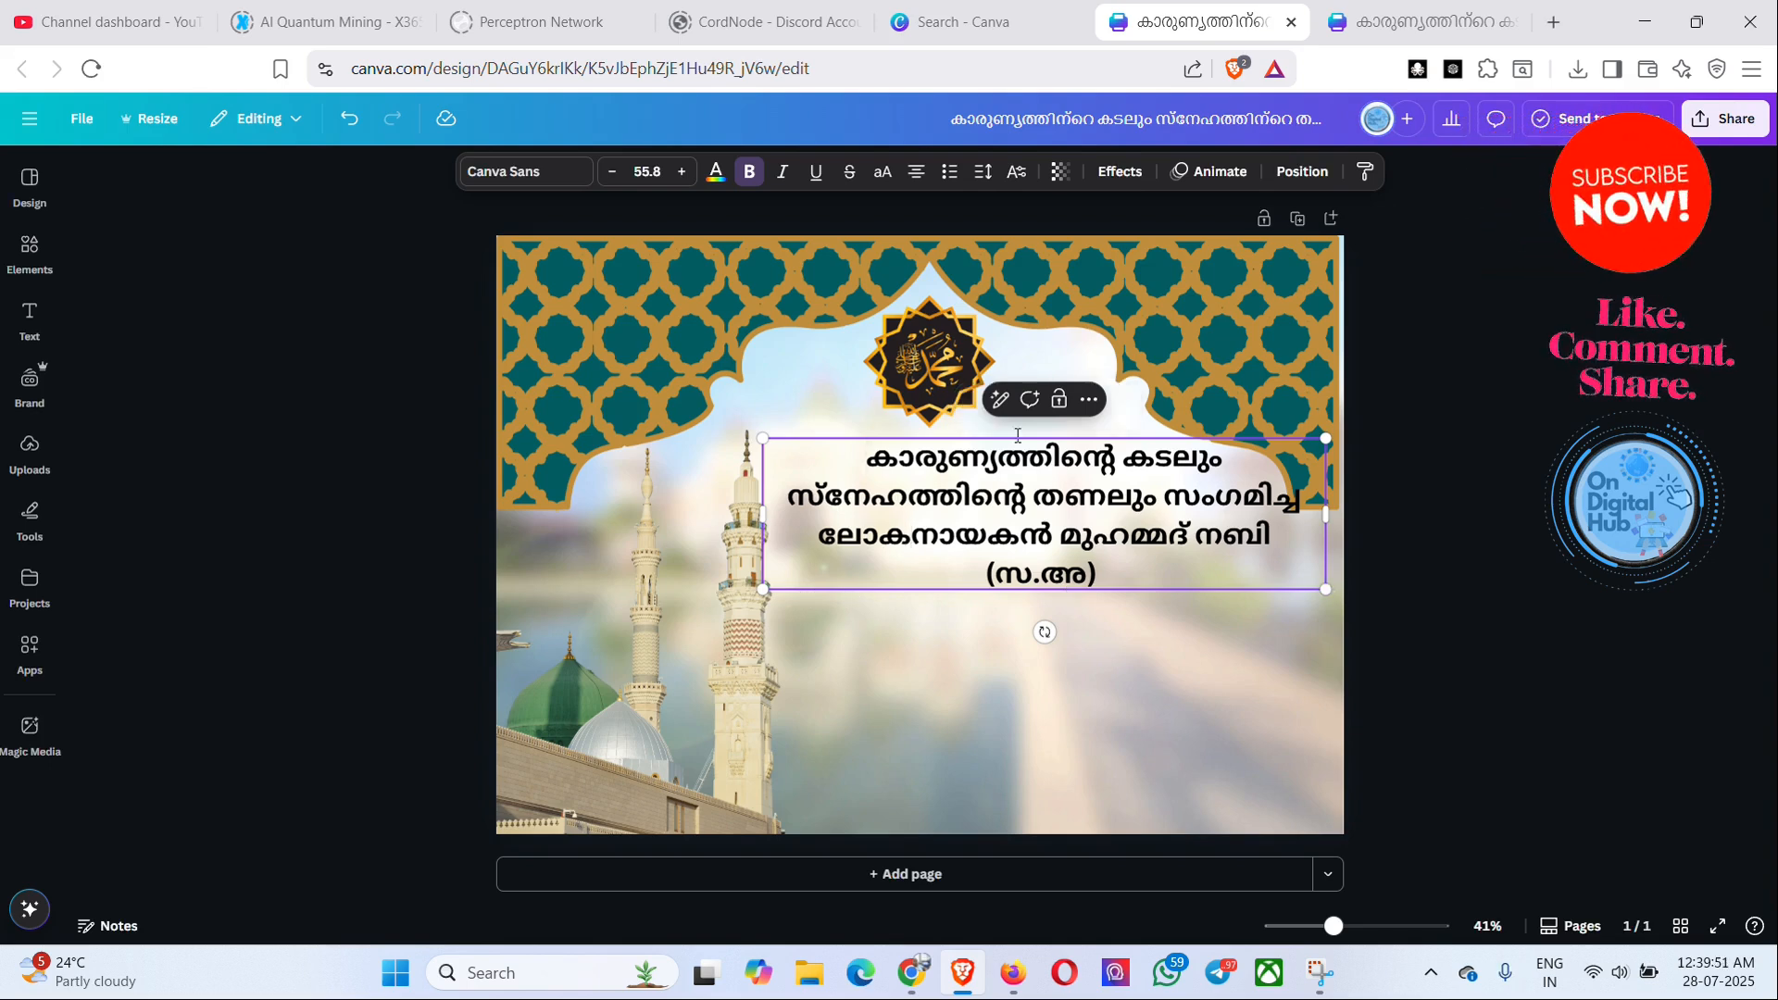
left_click_drag(1060, 457, 1043, 505)
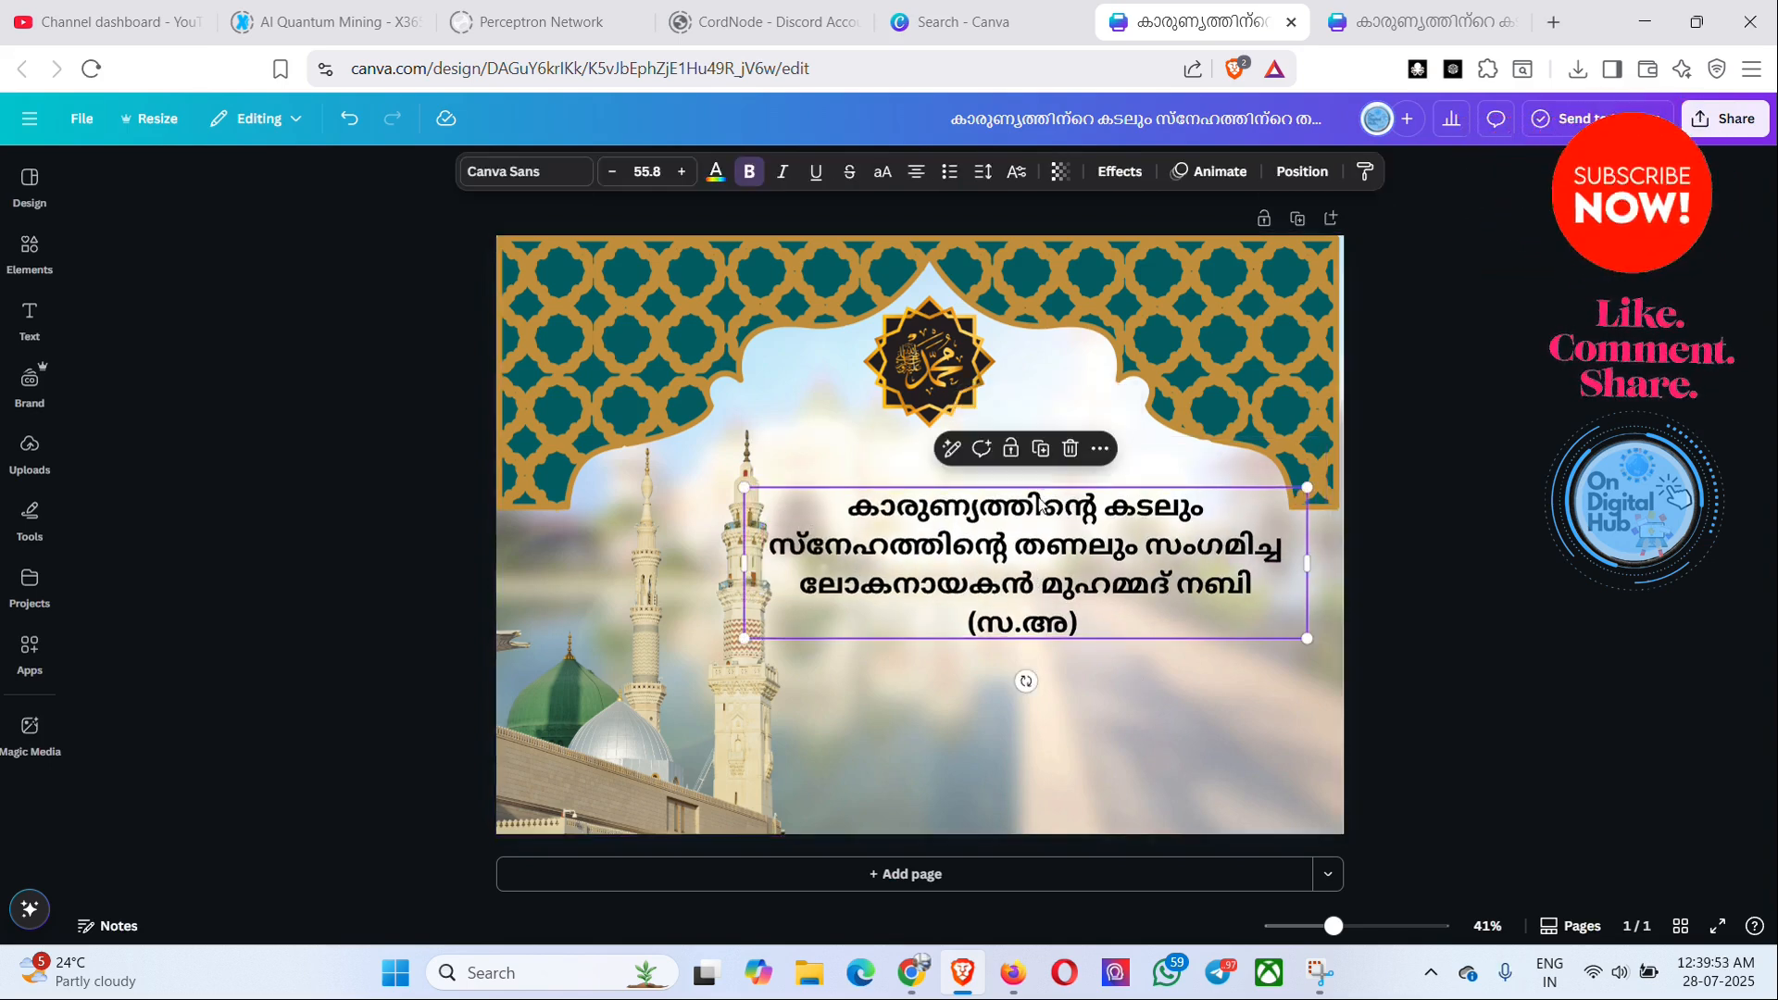
left_click_drag(1307, 638, 1330, 730)
left_click_drag(1101, 583, 1093, 552)
left_click(1235, 689)
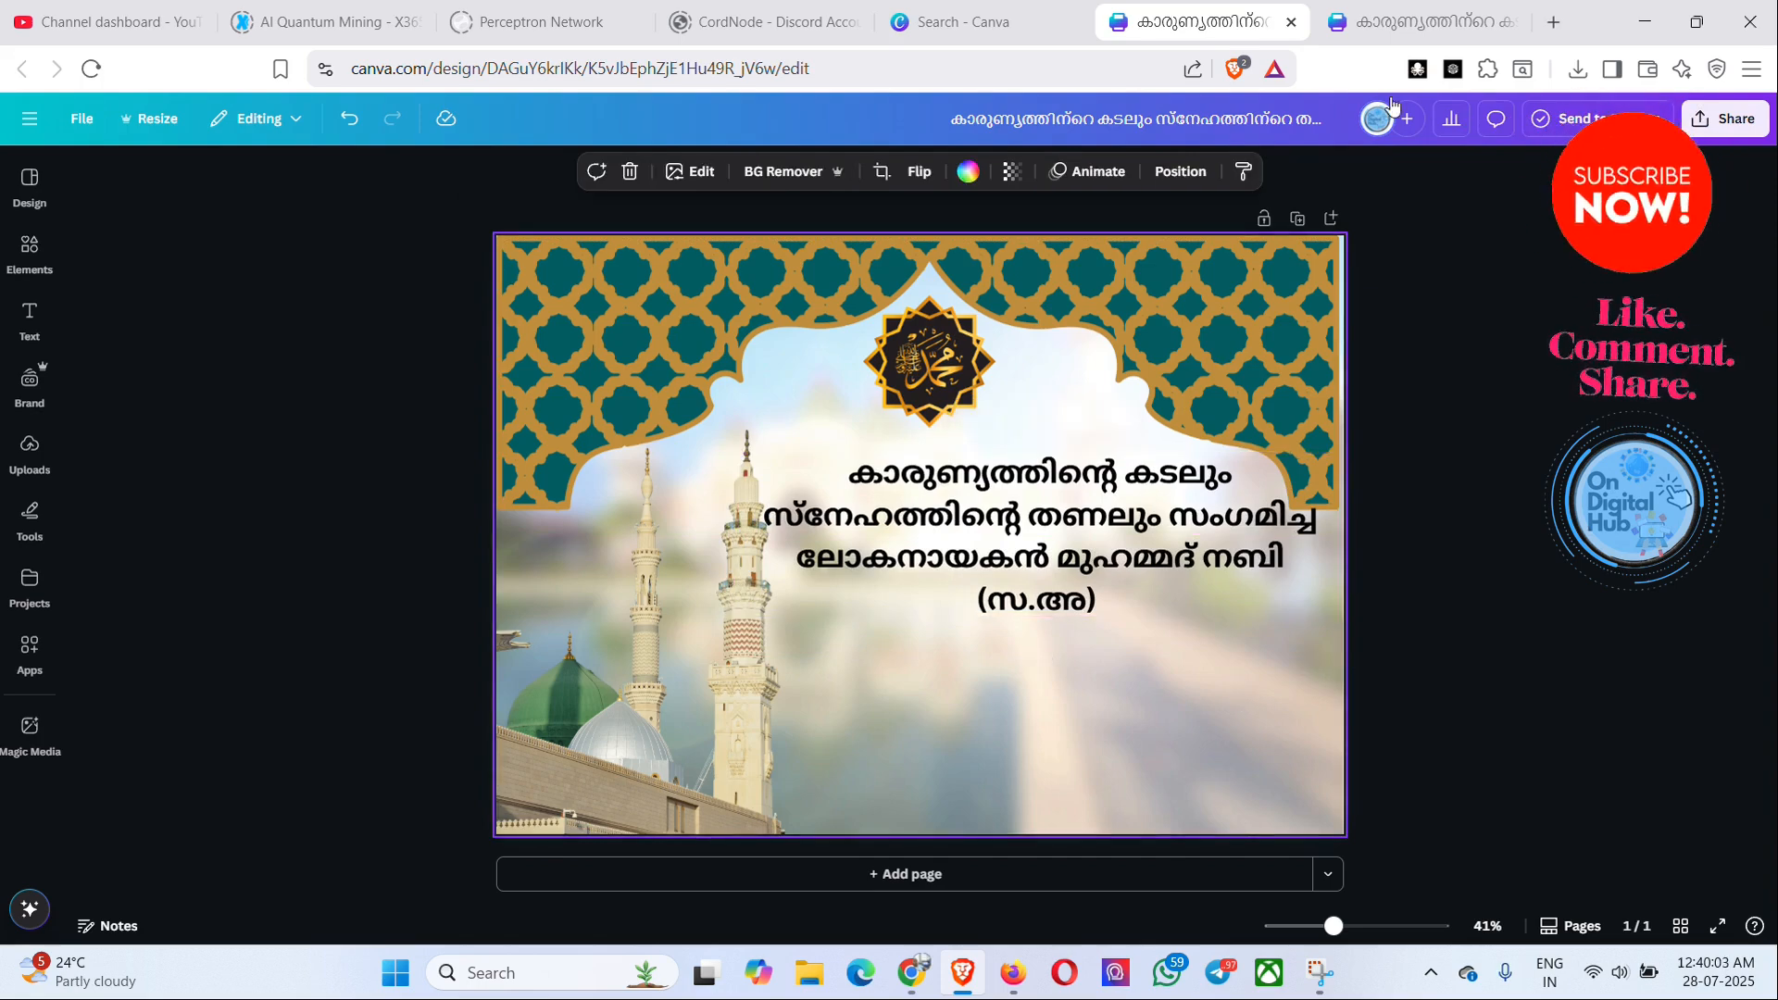
- Check the text layout in the reference design, then narrow the sentence's box to about 365 wide and nudge it slightly up and right
left_click(1388, 23)
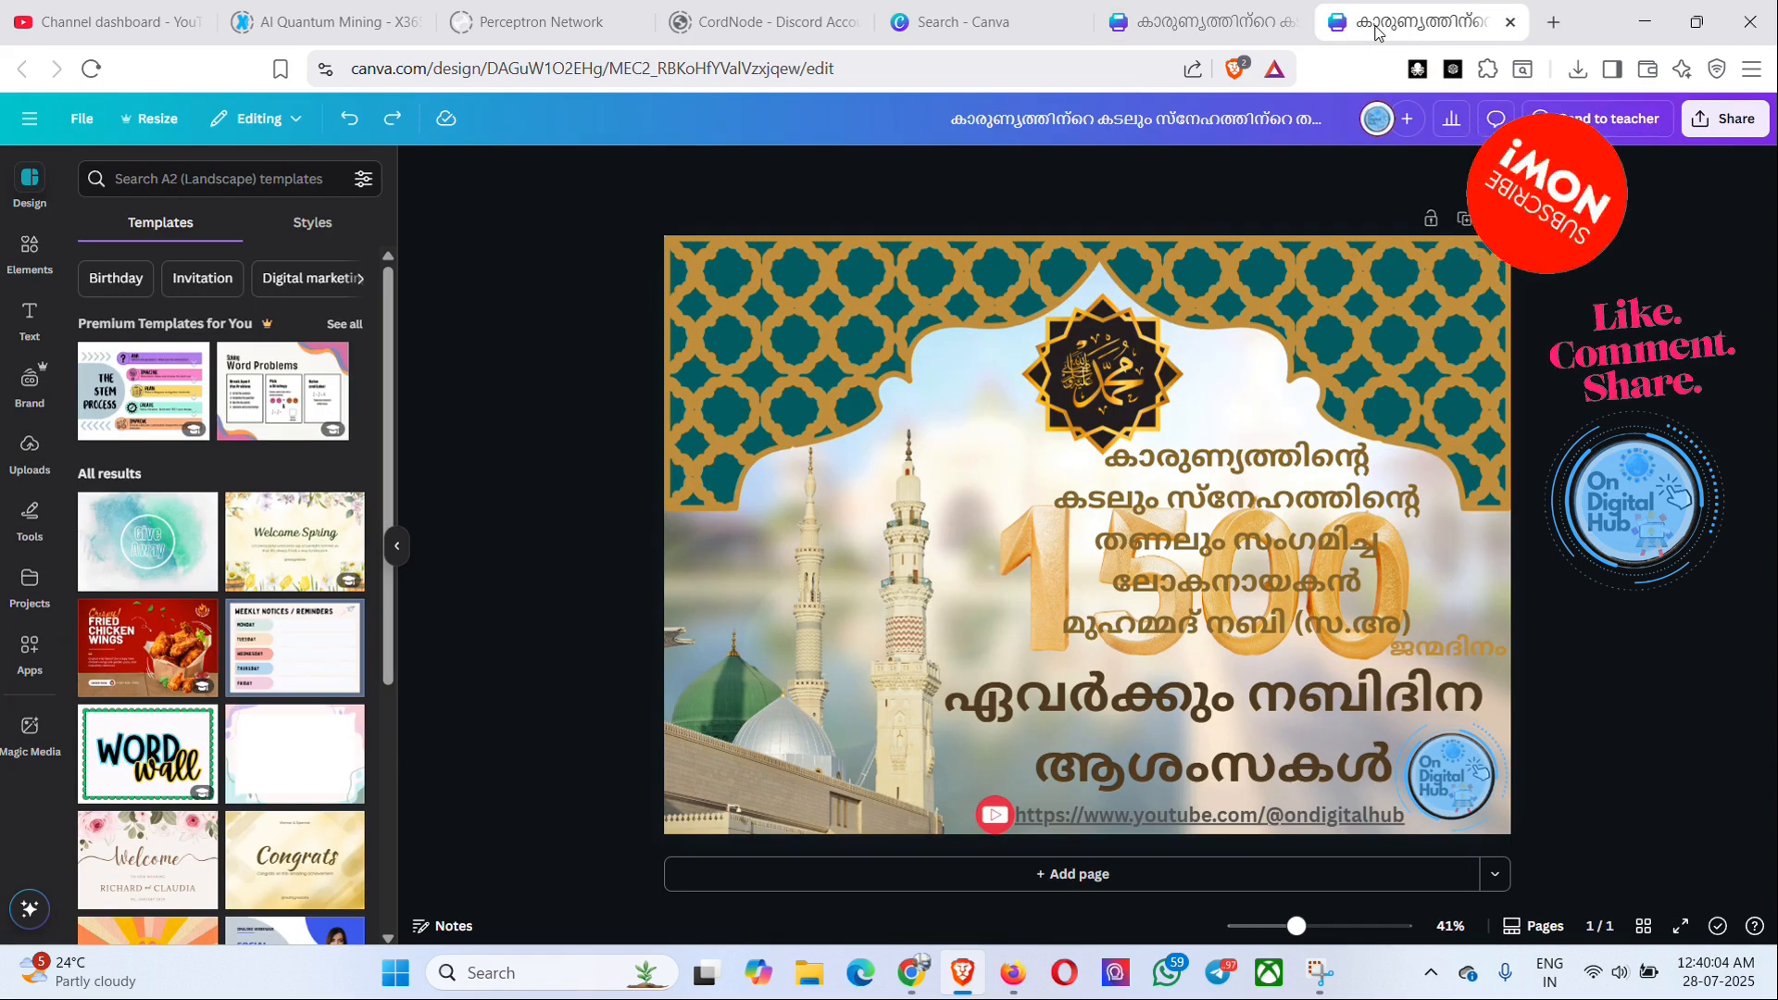
left_click(1151, 28)
left_click(1144, 554)
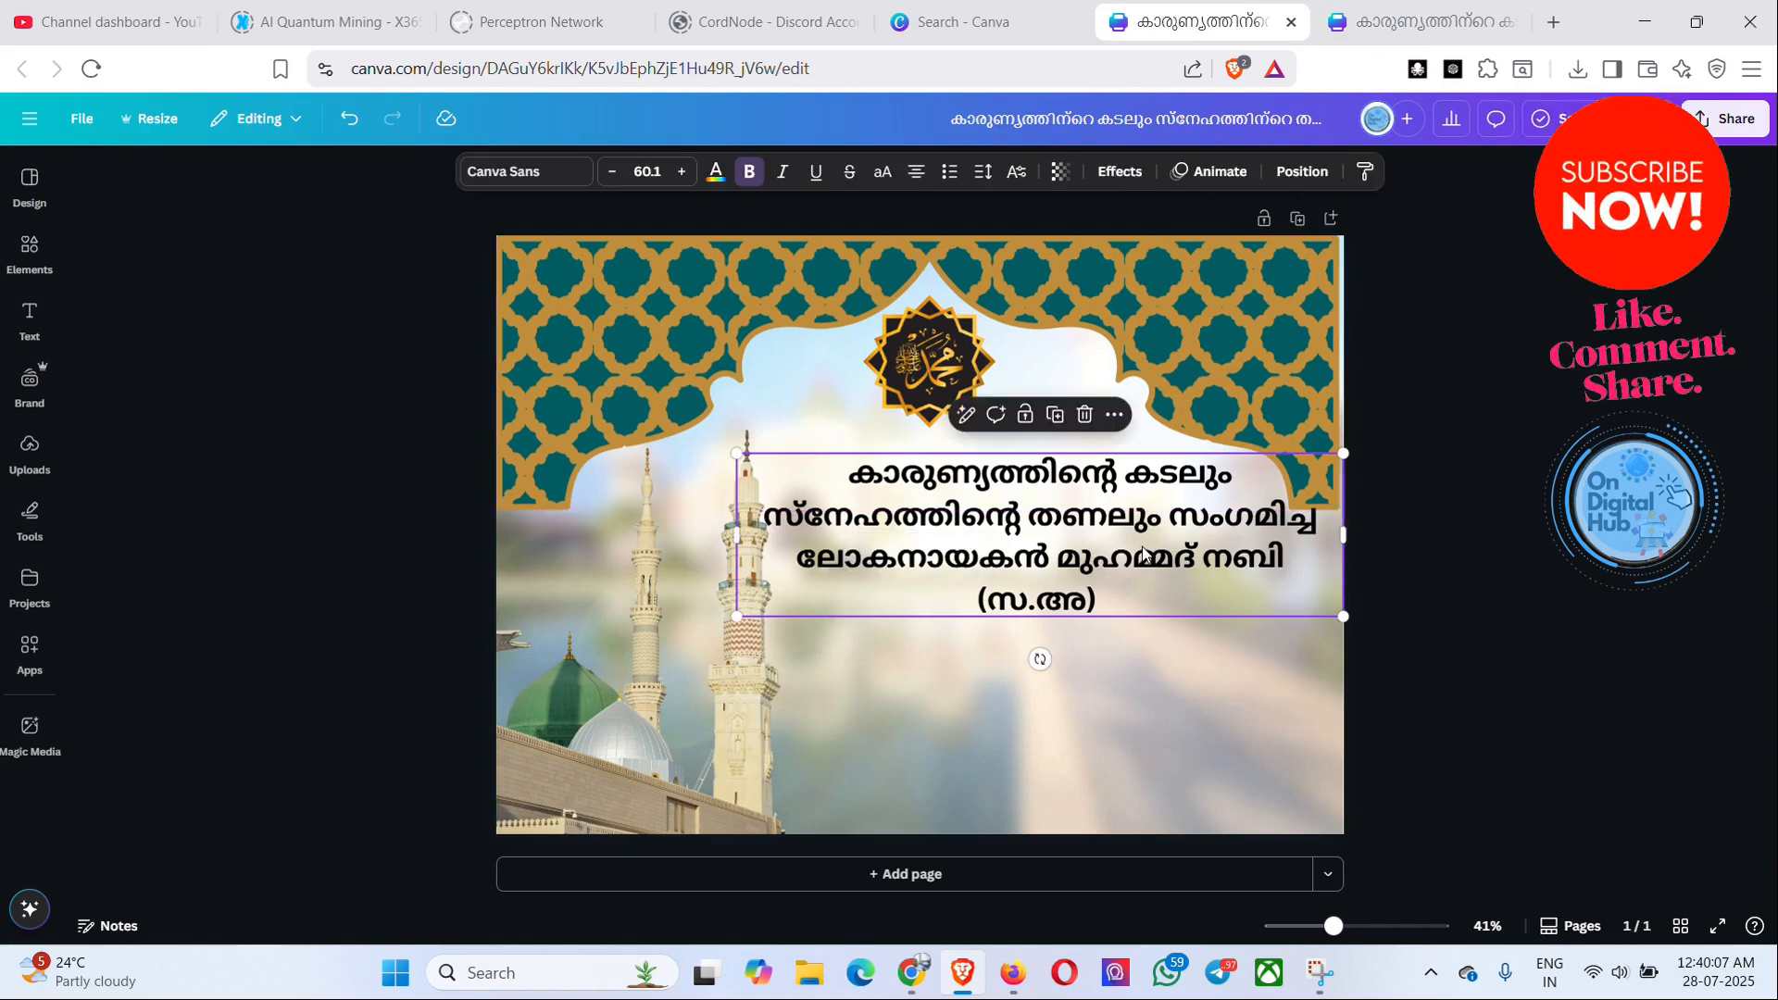
left_click_drag(1344, 535, 1255, 535)
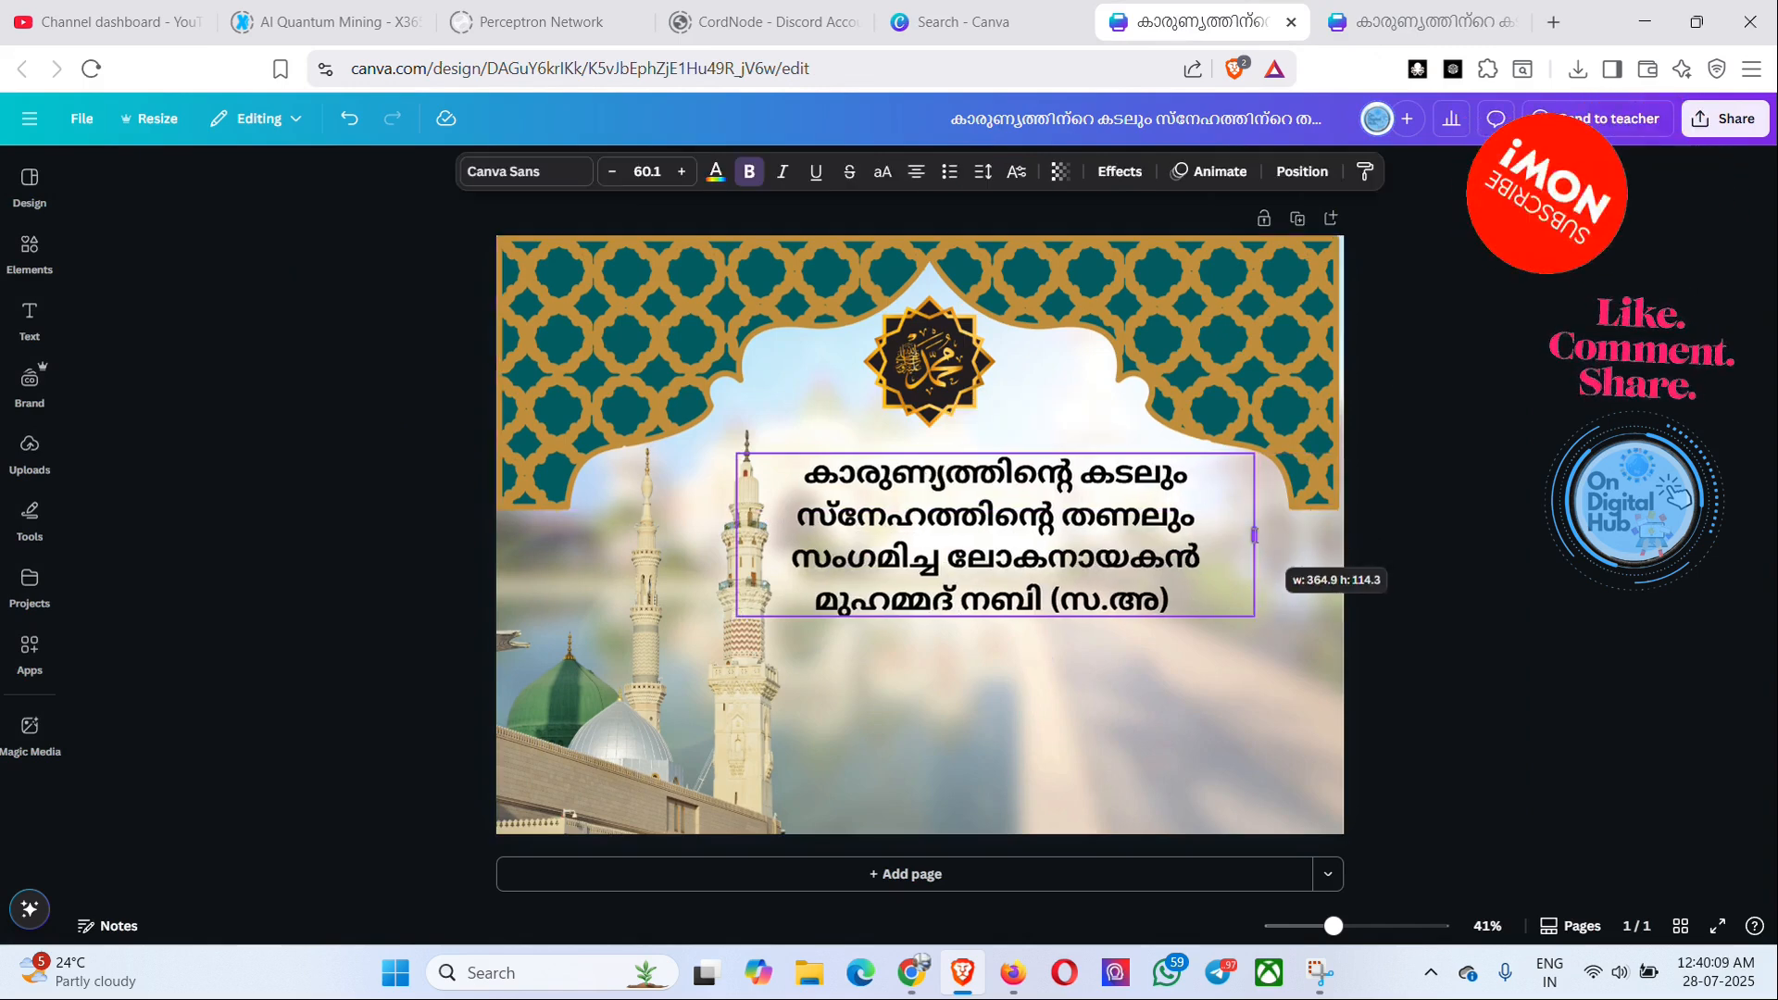
mouse_move(1141, 537)
left_mouse_down()
mouse_move(1178, 535)
mouse_move(1154, 530)
left_mouse_up()
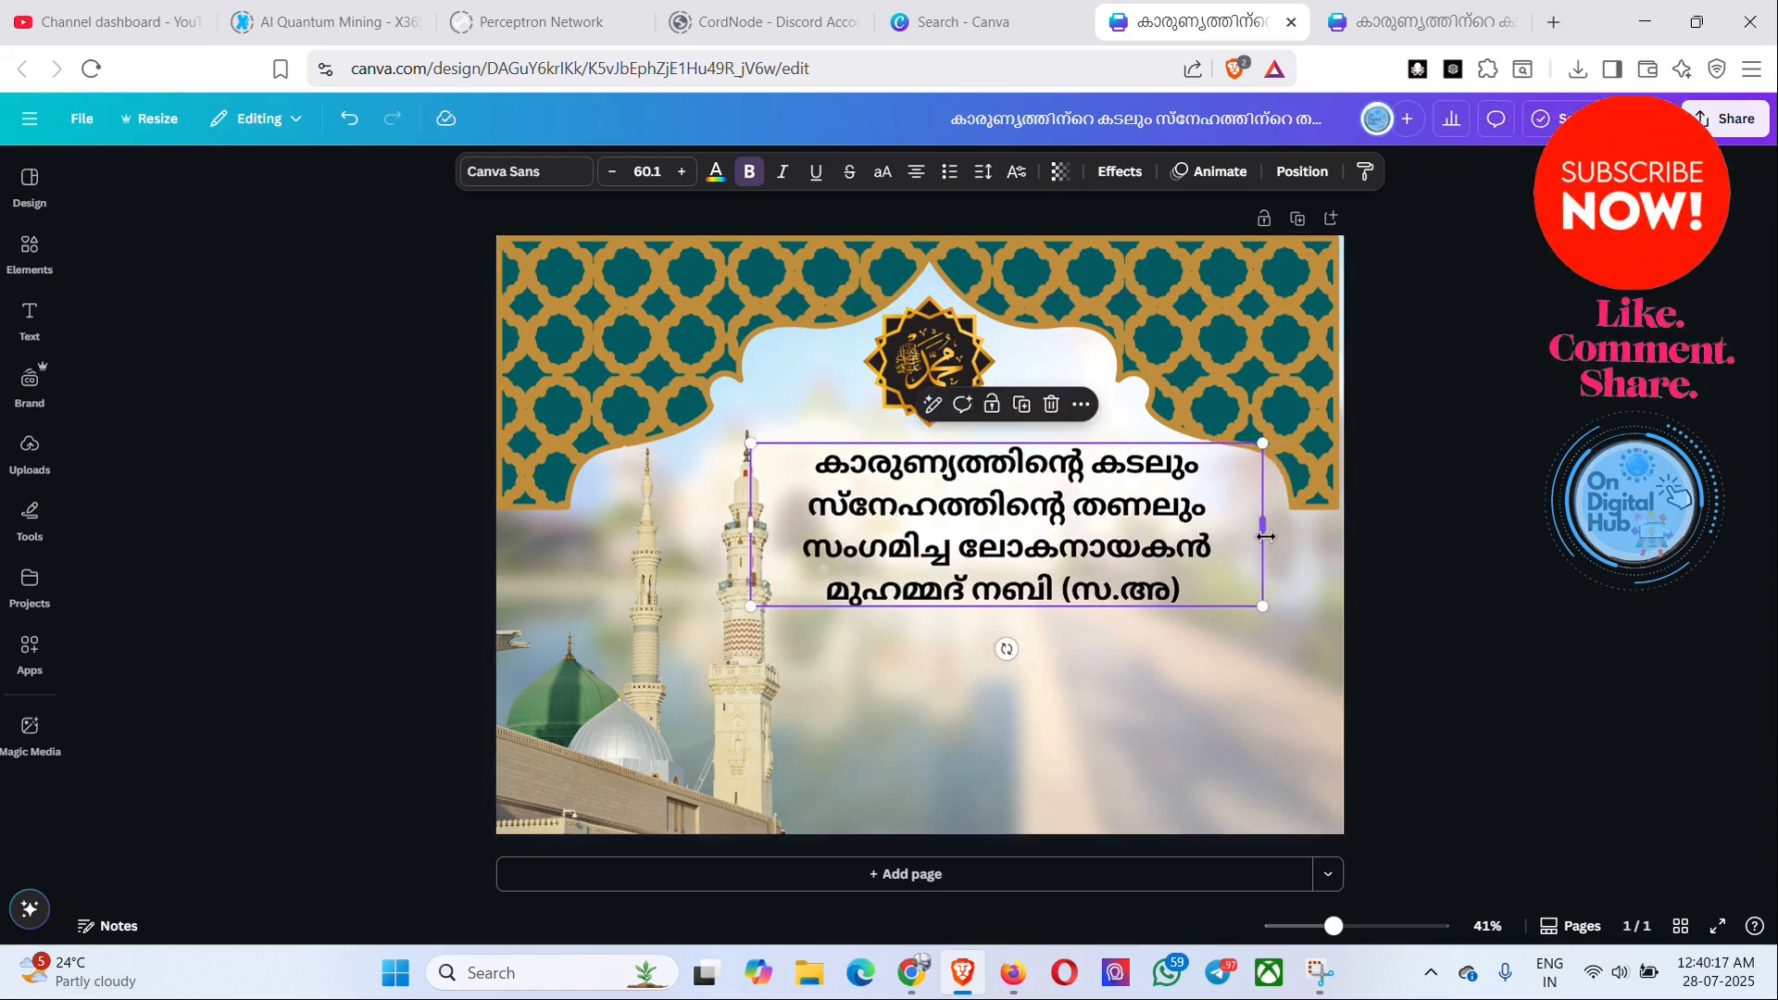
- Compare with the reference design again and enlarge the sentence to a font size of about 66.7
left_click(1389, 16)
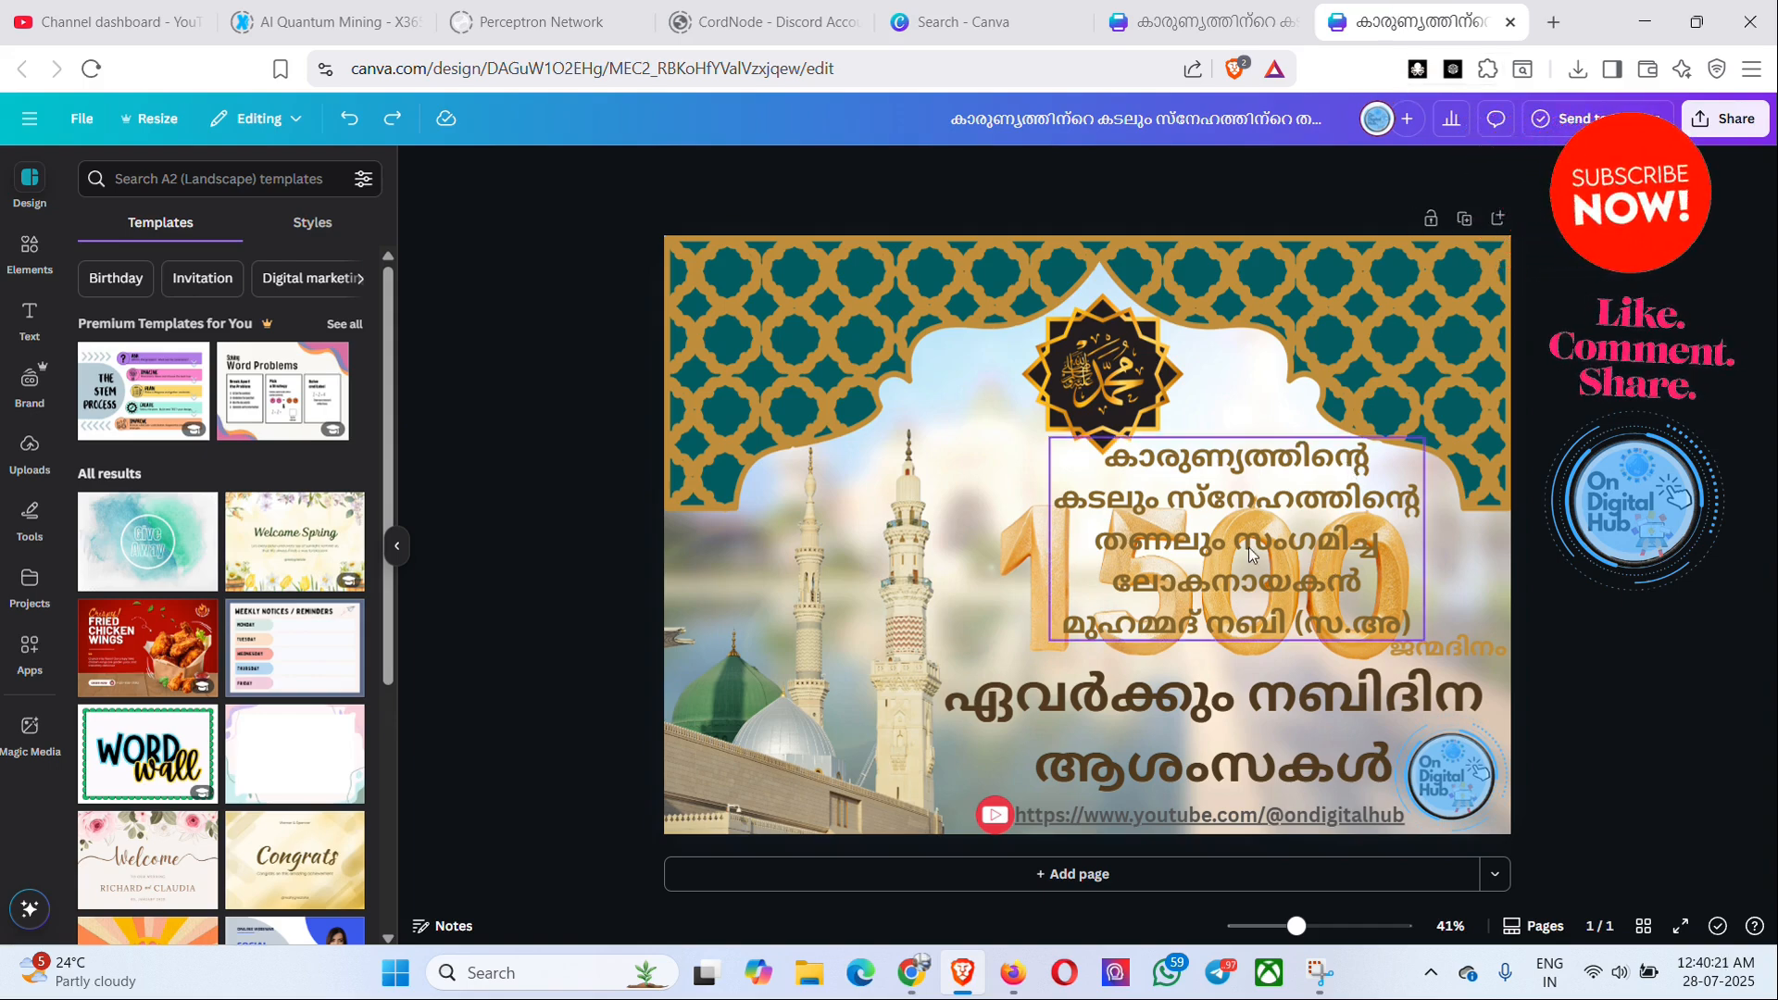
left_click(1203, 21)
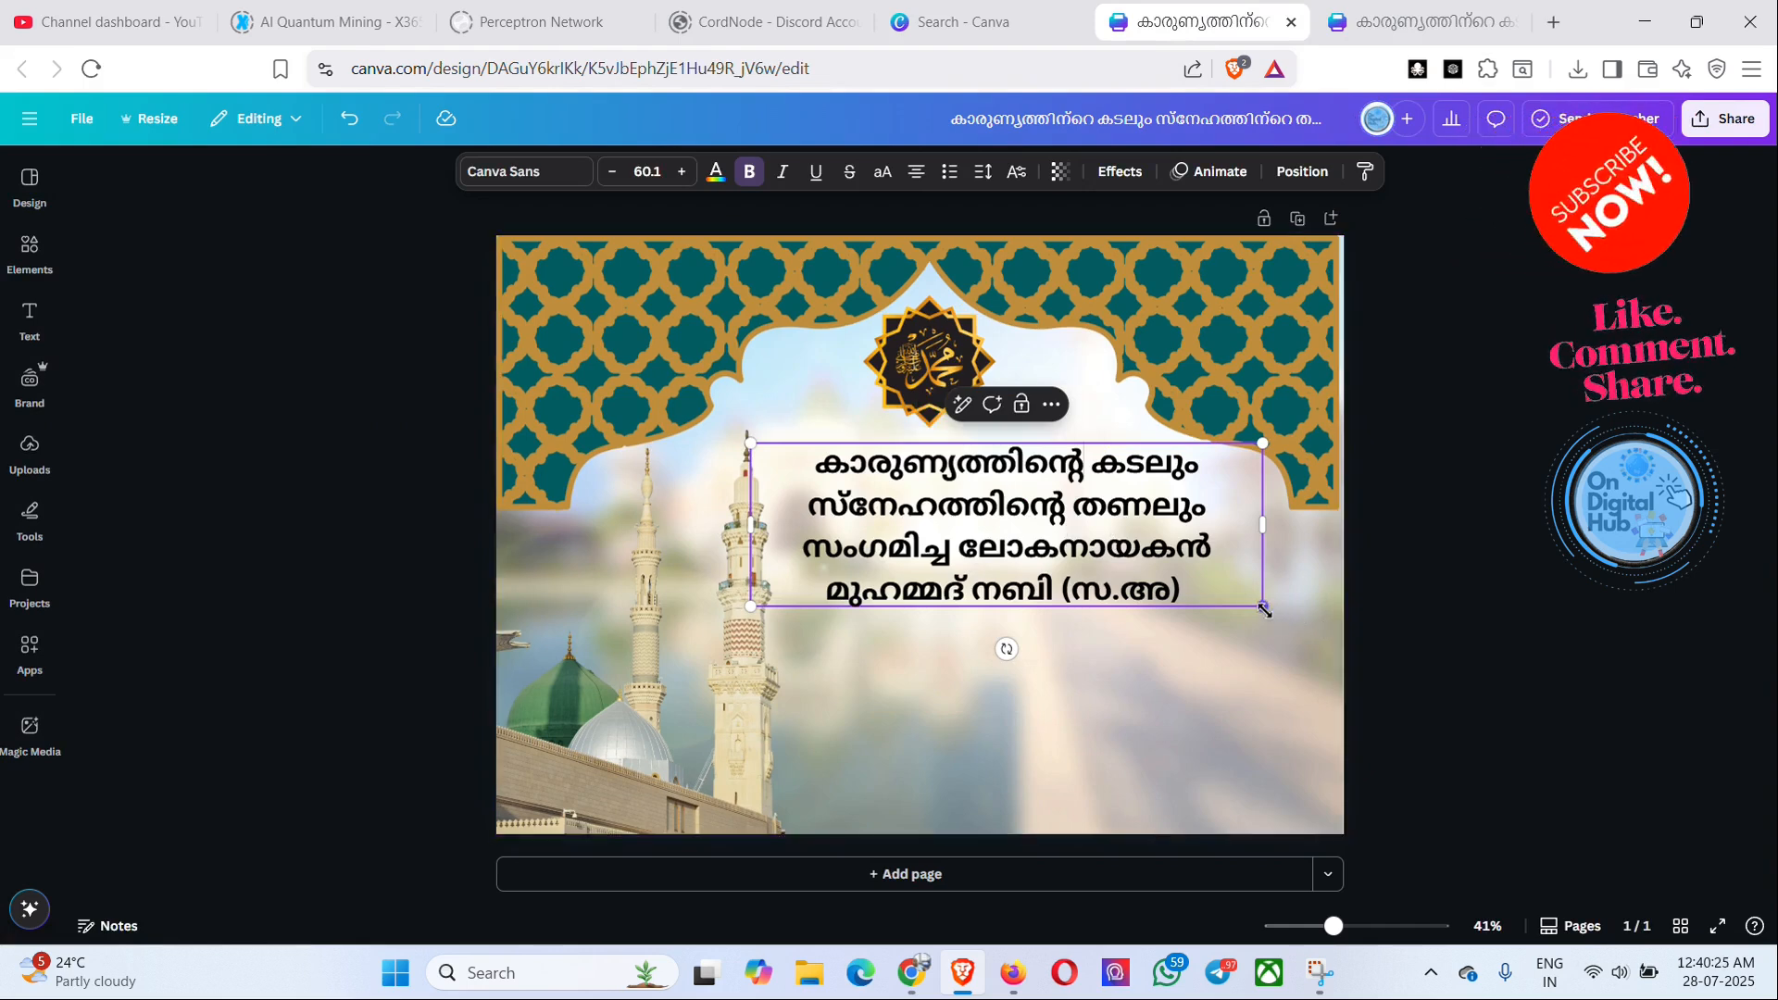
left_click_drag(1264, 609, 1309, 647)
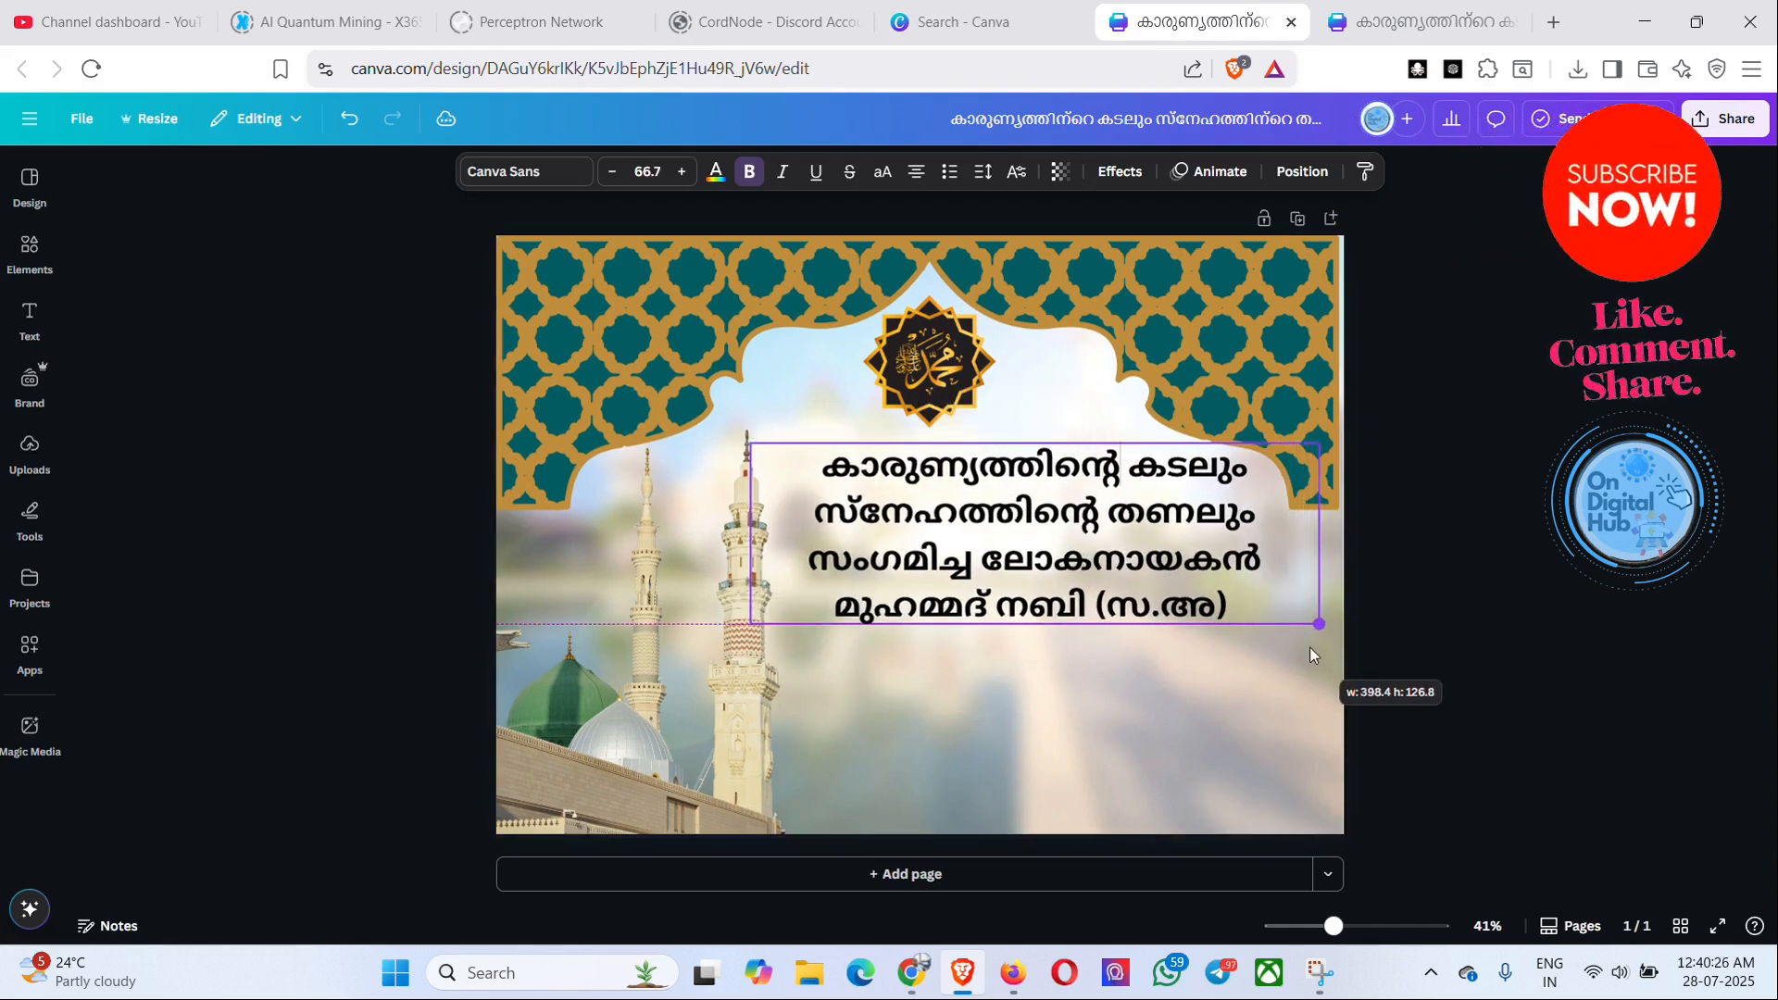
left_click(1497, 626)
left_click_drag(1168, 570, 1167, 572)
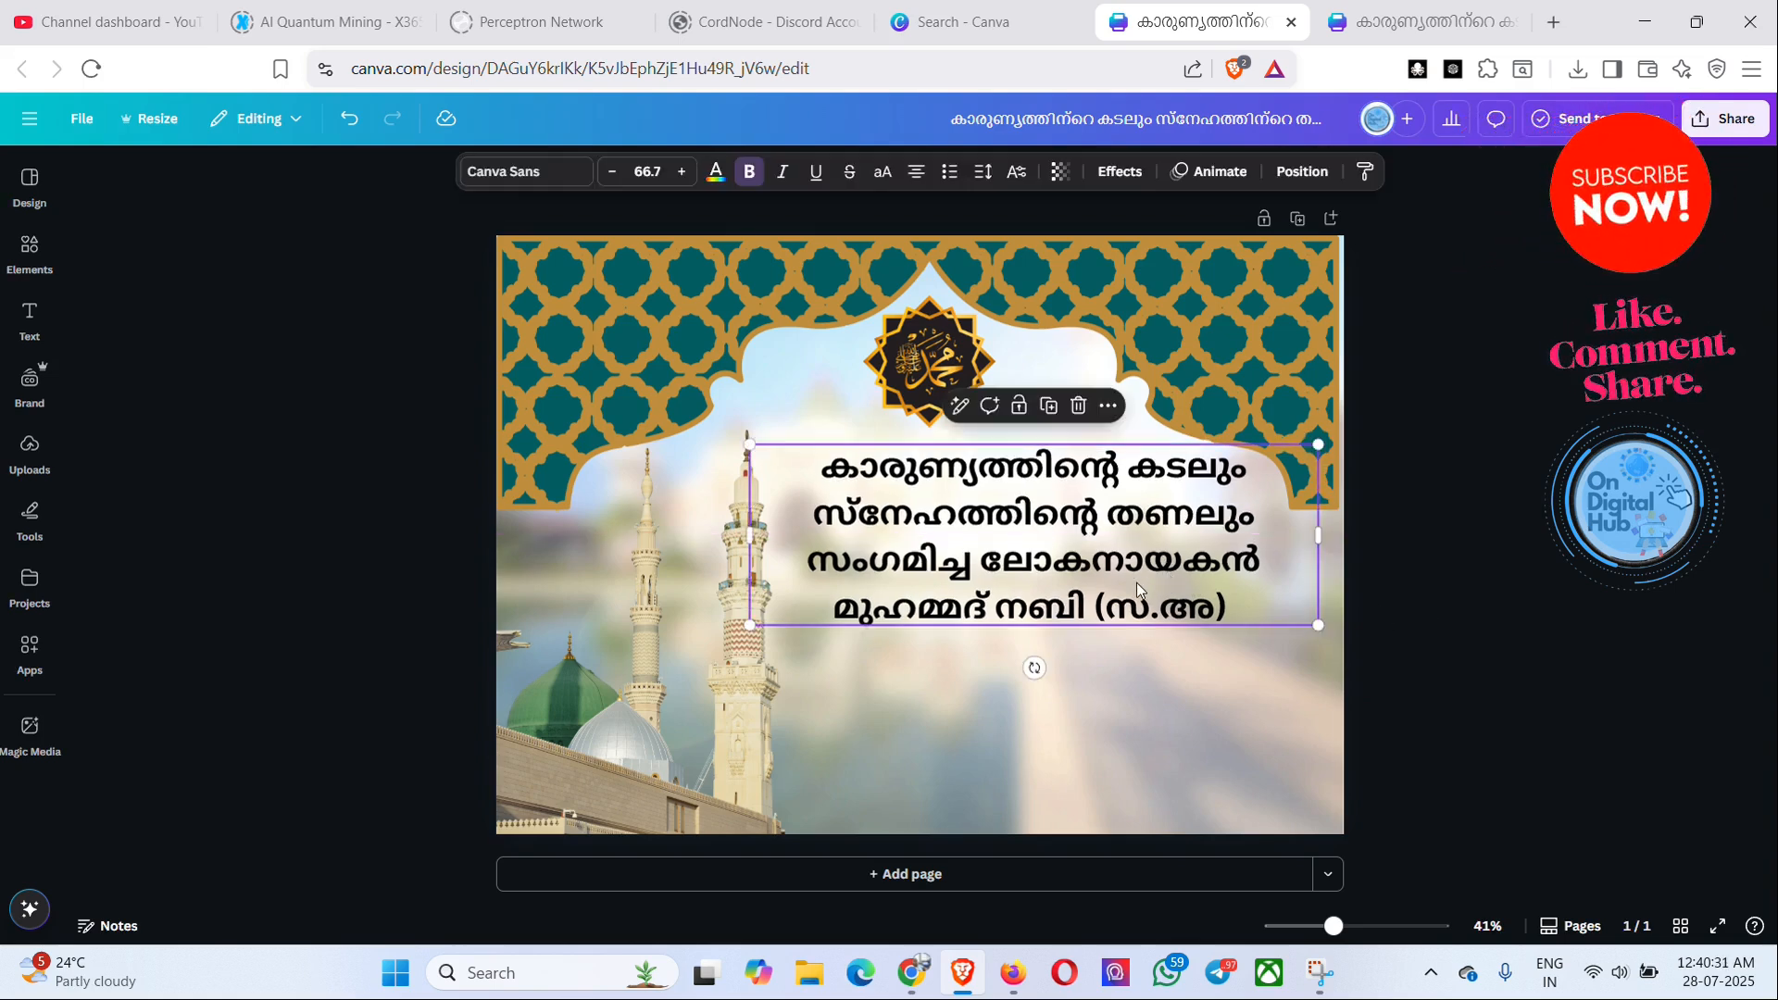
- Recolor the Malayalam sentence with the golden-brown document color and deselect it
left_click(708, 178)
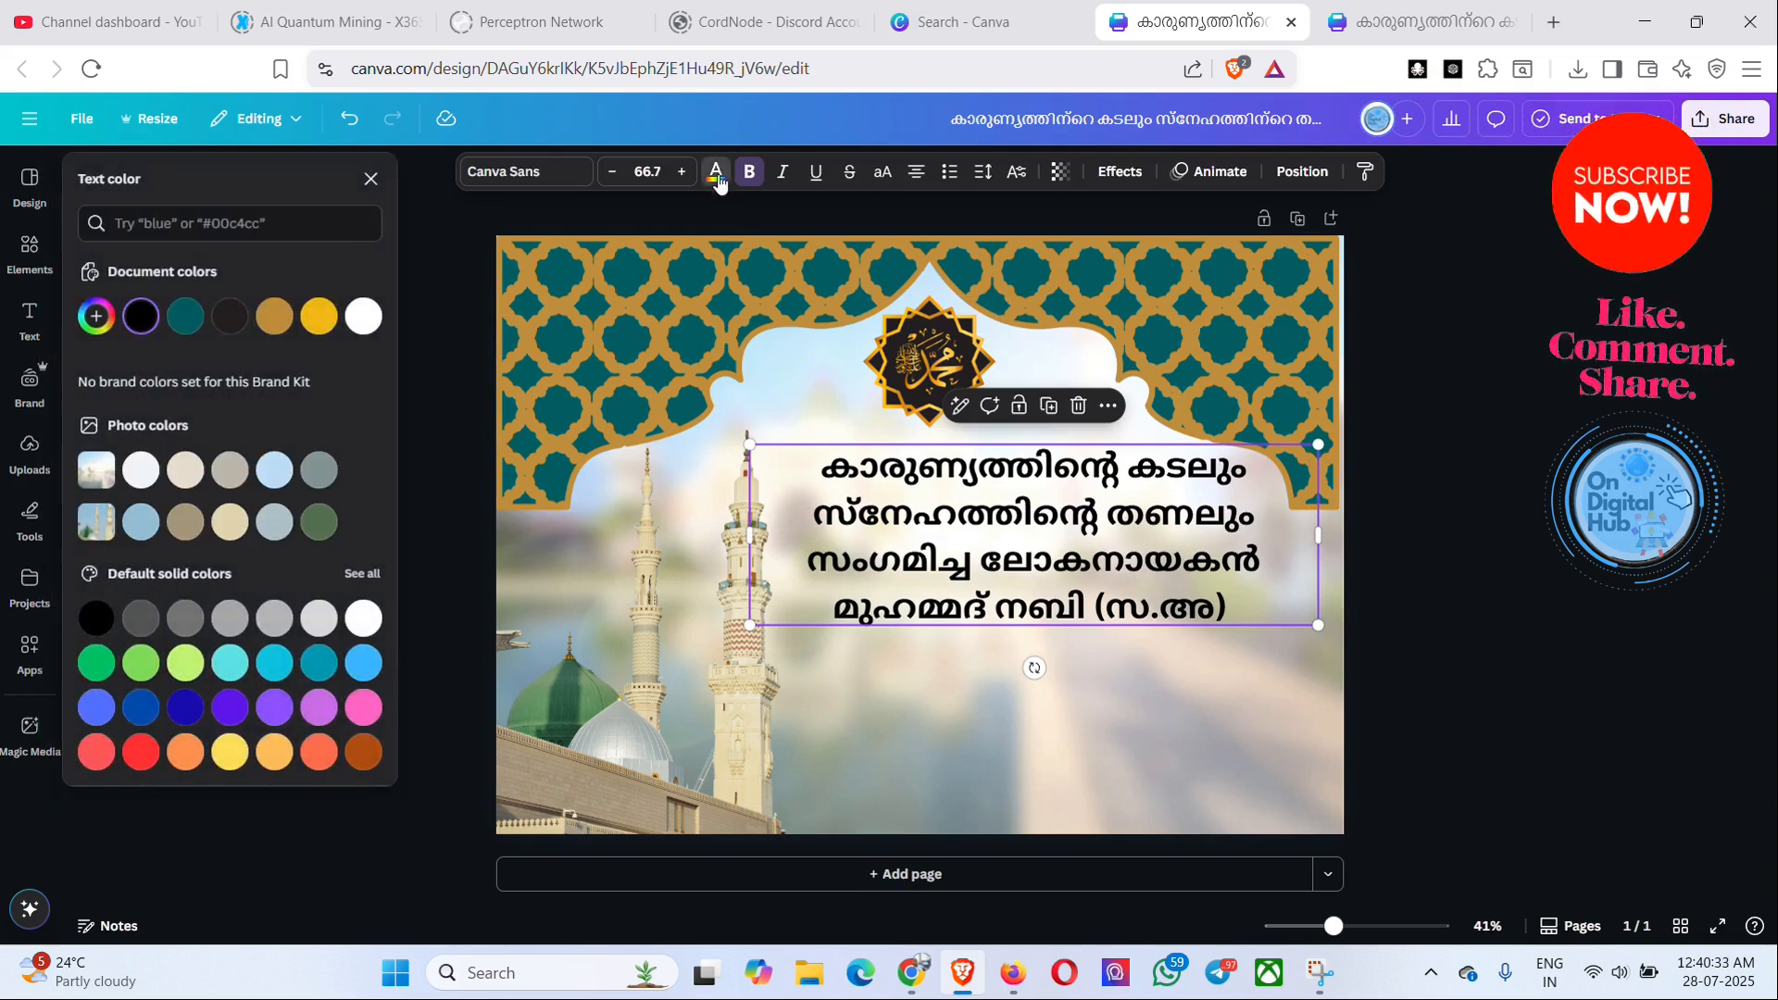
left_click(274, 316)
left_click(1236, 752)
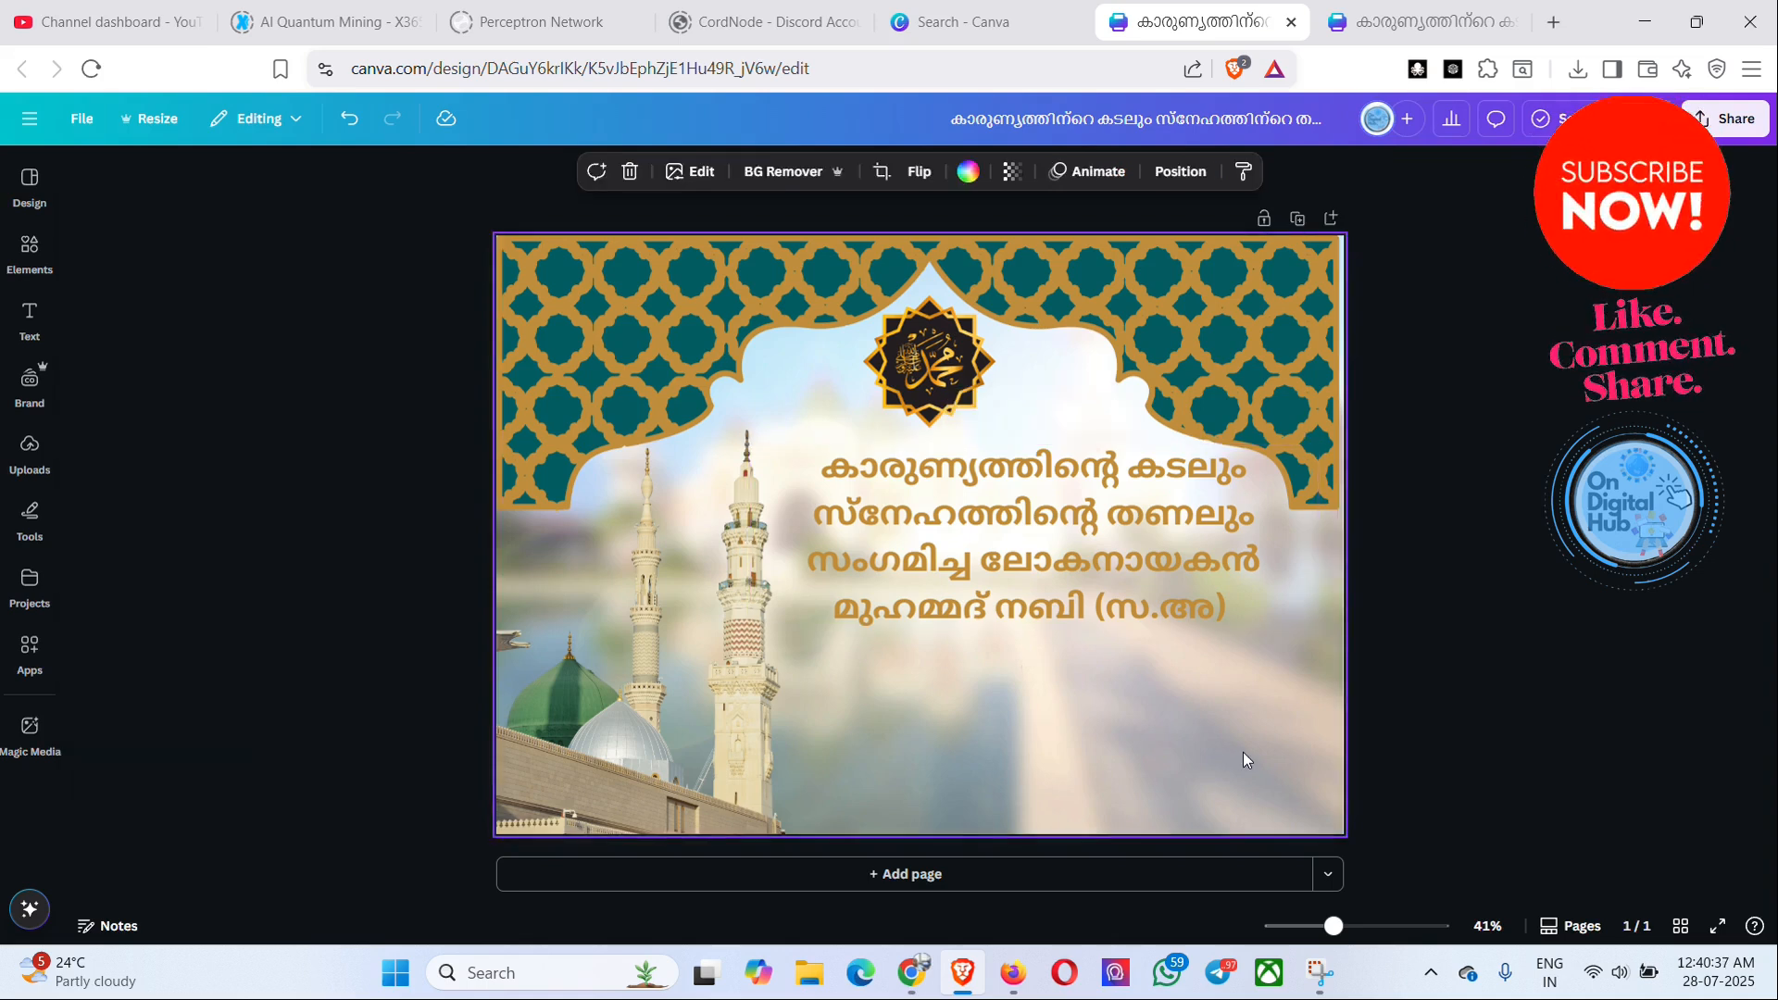
left_click(1543, 678)
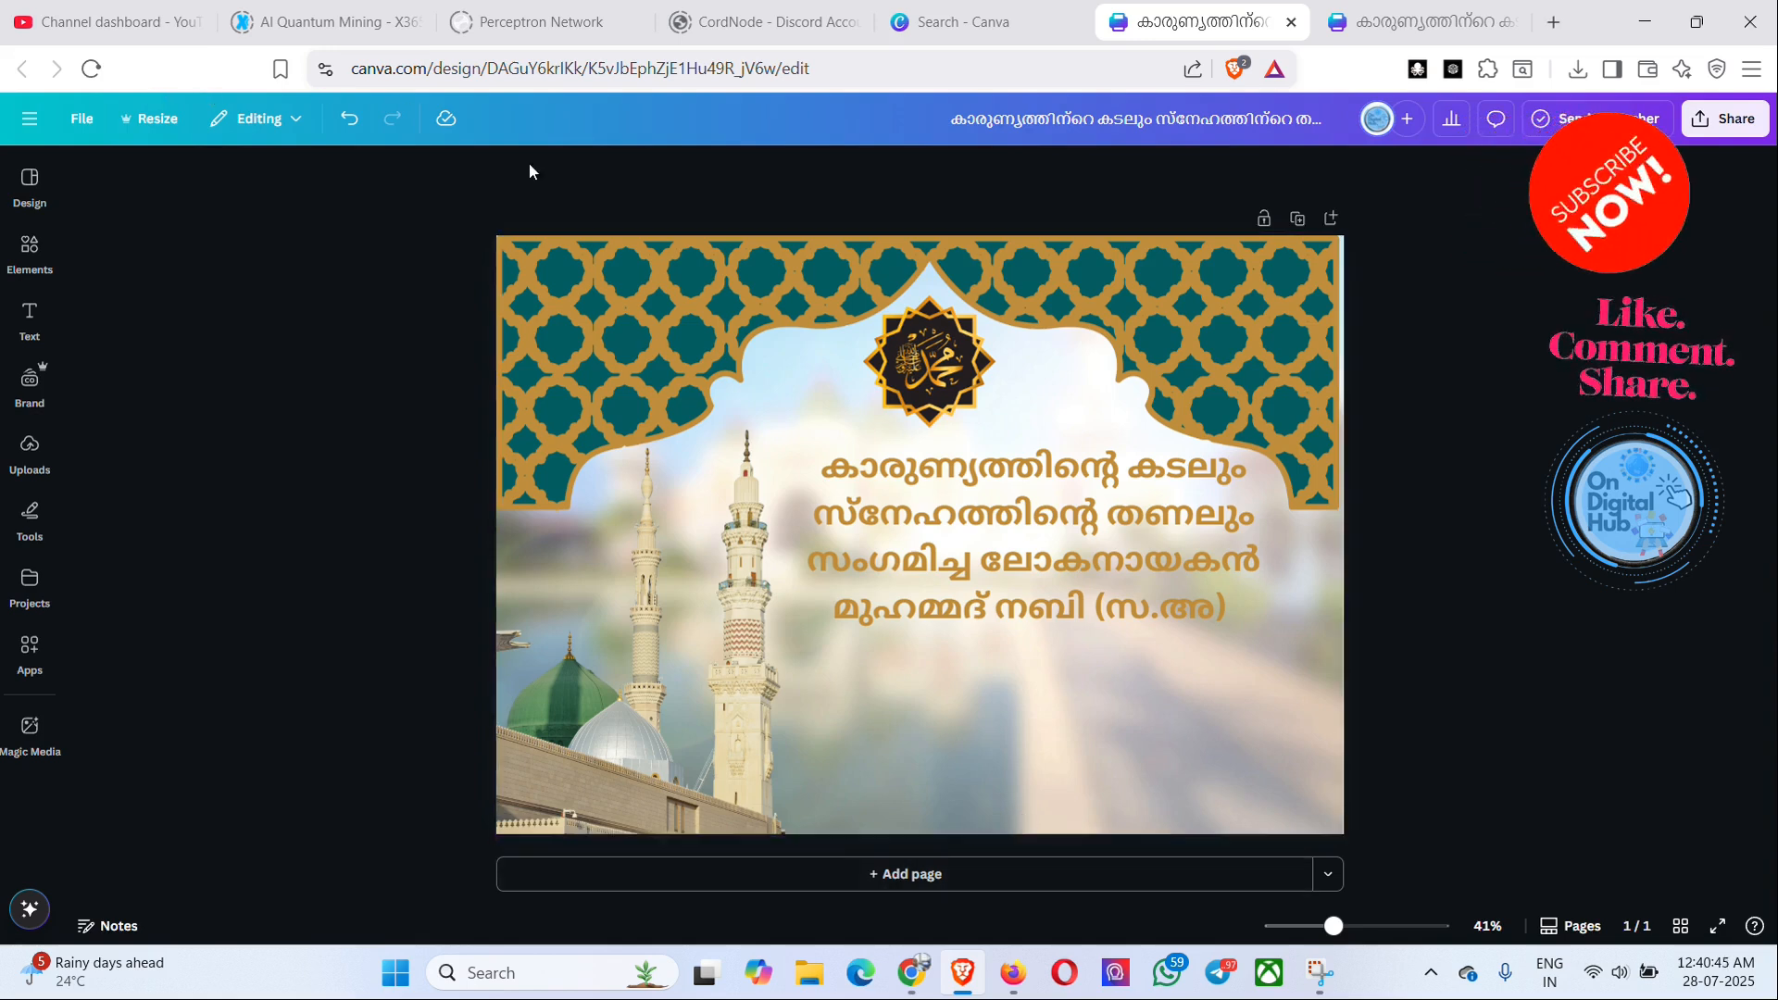
- Switch to the Manglish document and copy the two-line greeting "ഏവർക്കും നബിദിന ആശംസകൾ"
mouse_move(921, 984)
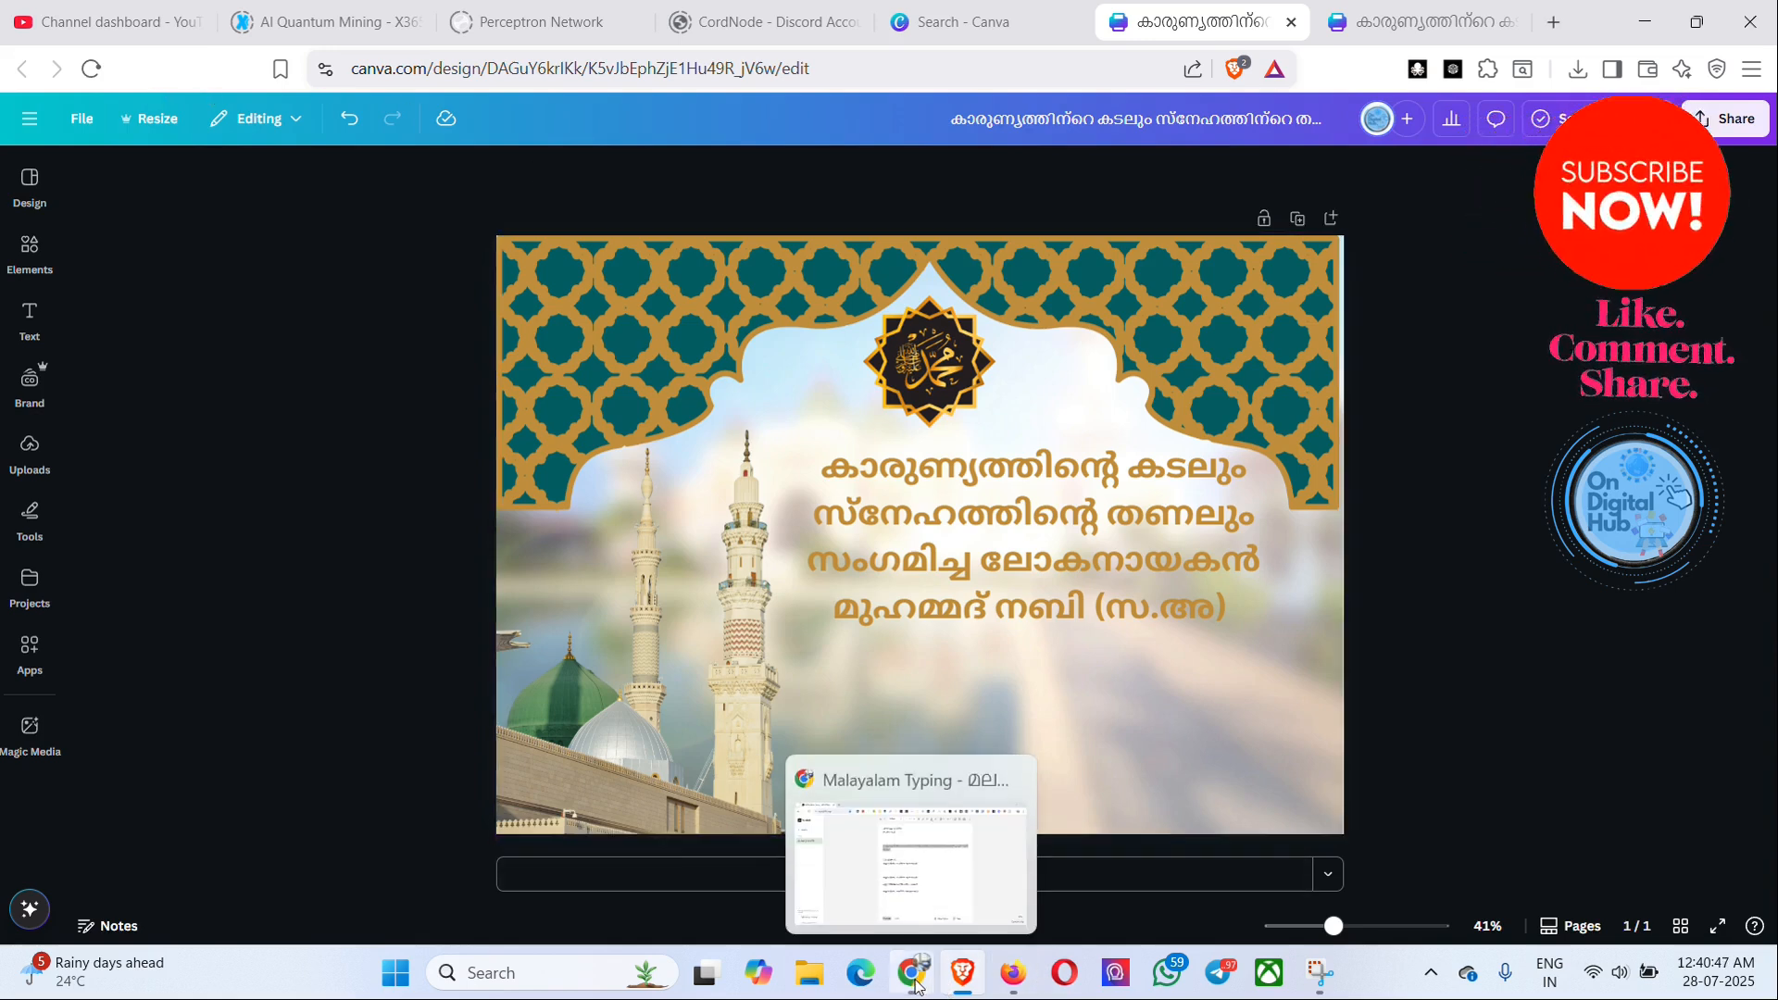
left_click(912, 852)
left_click(752, 534)
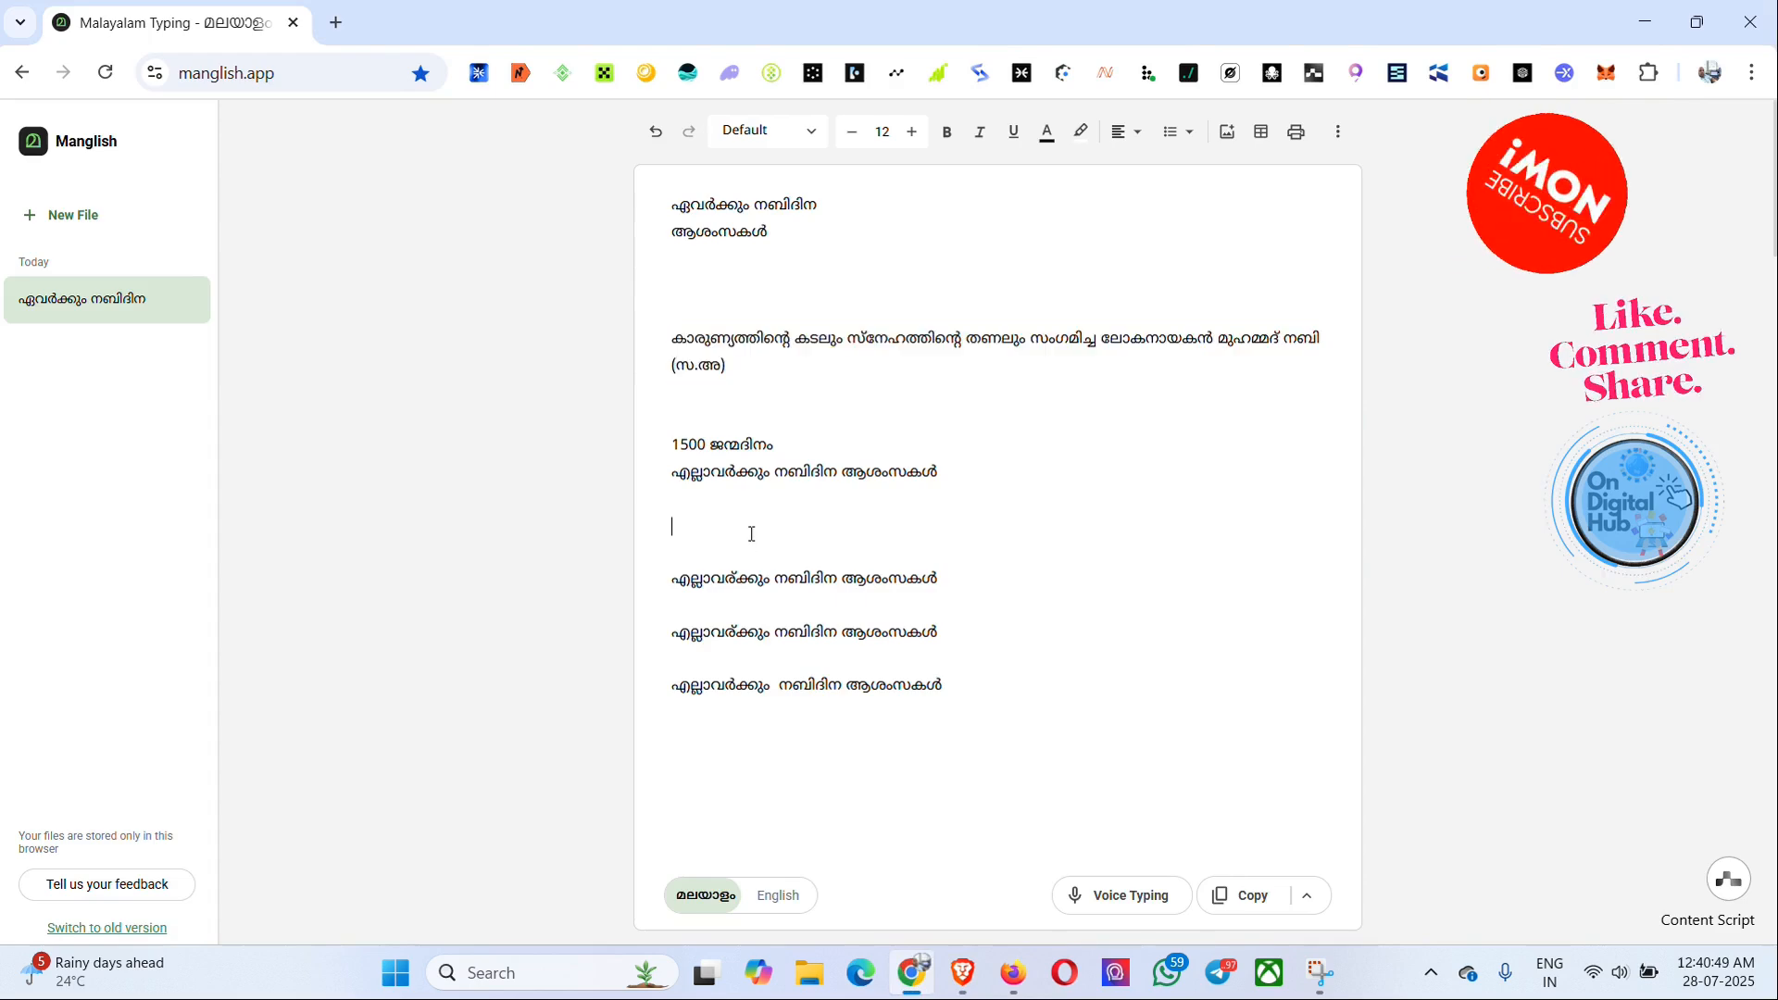
left_click_drag(771, 239, 690, 209)
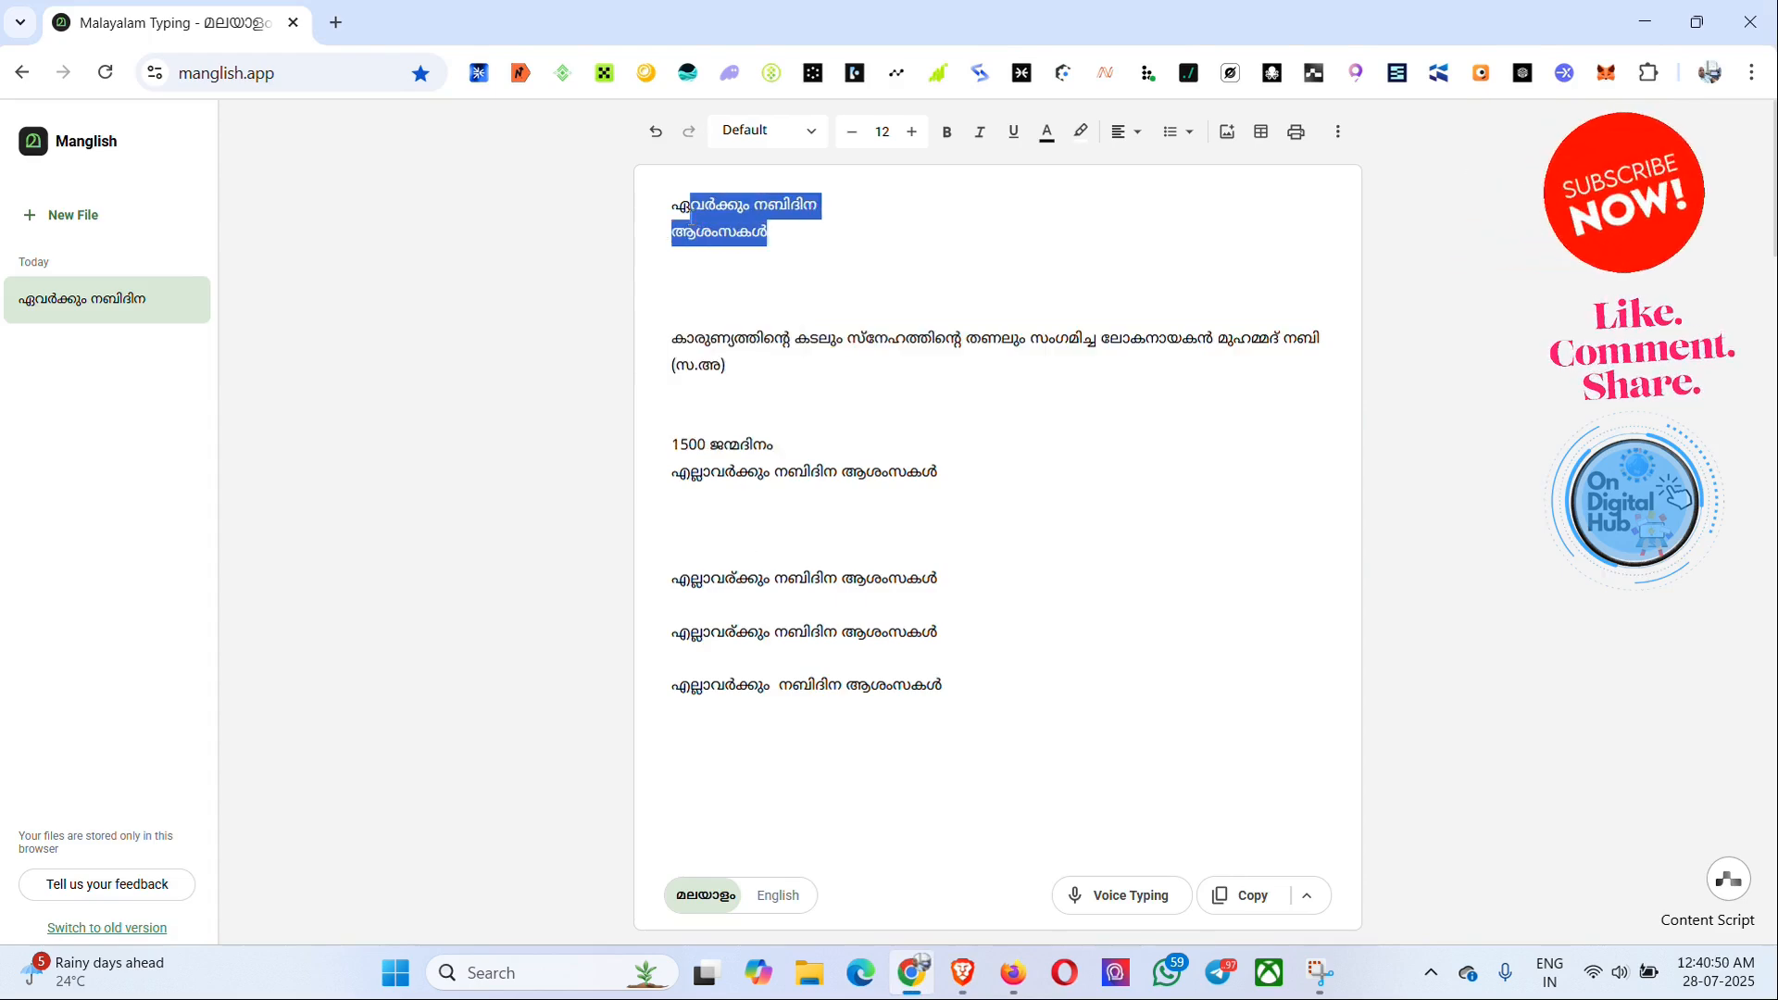
right_click(692, 227)
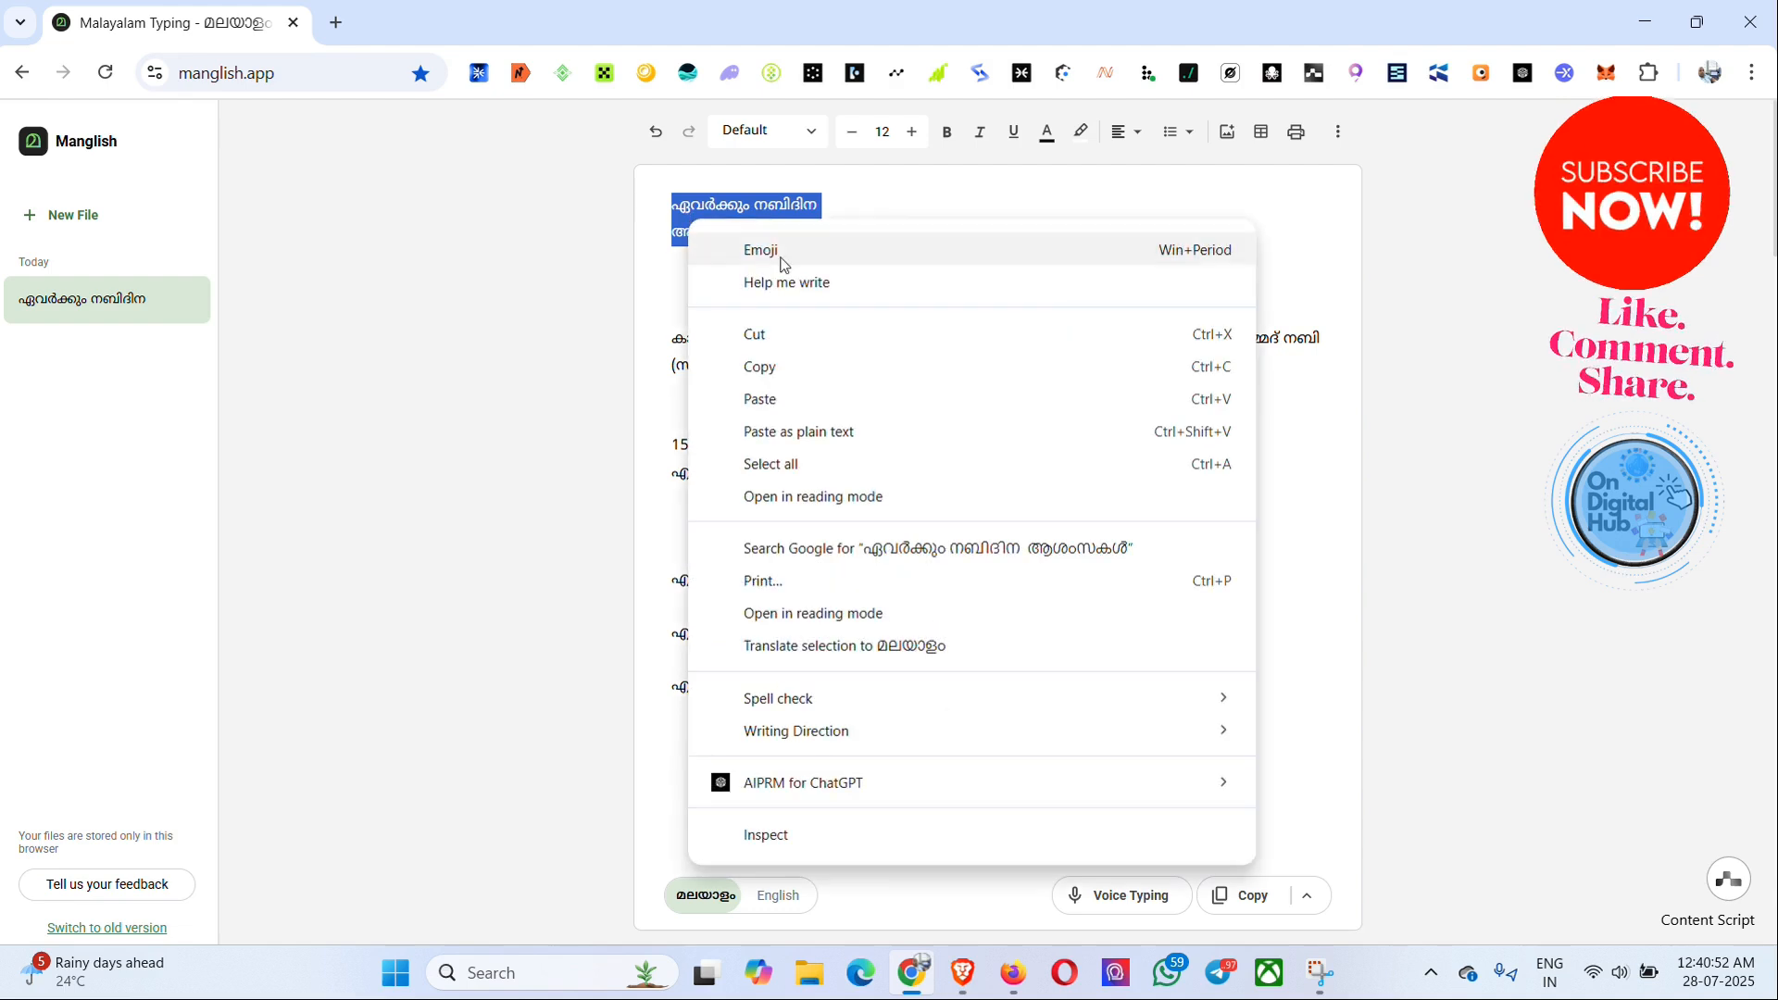
left_click(814, 369)
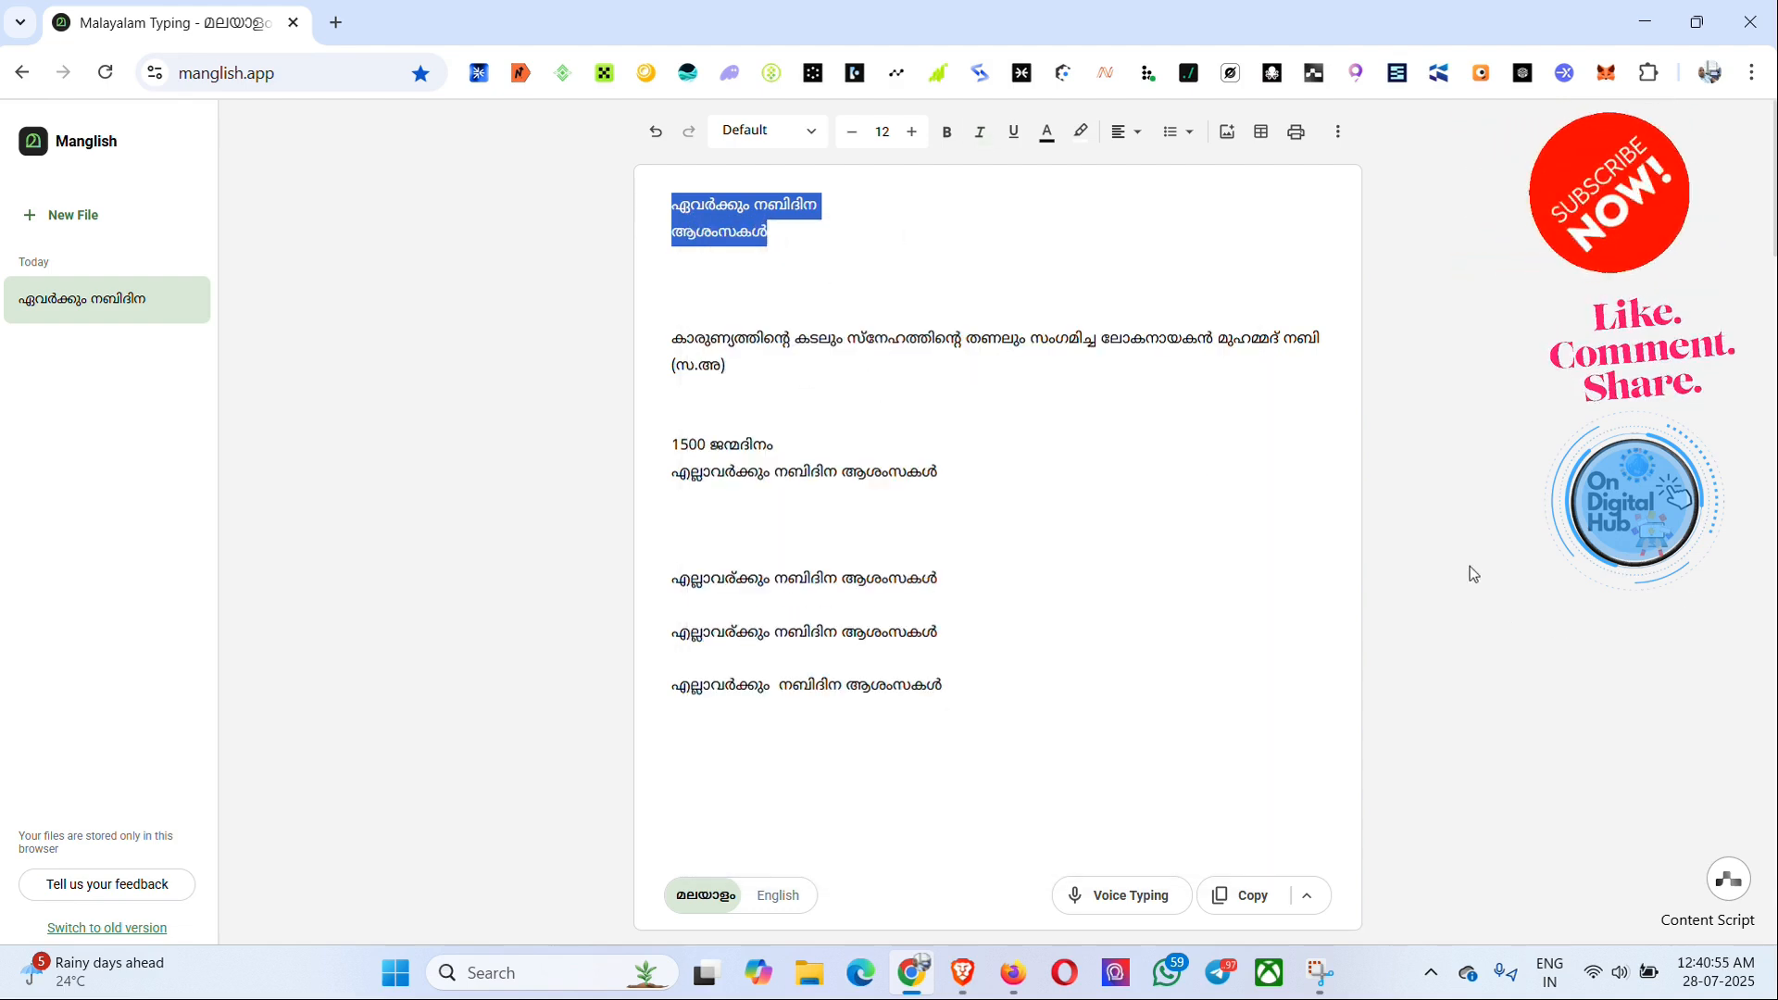
- Switch back to Canva and add a heading whose placeholder text is replaced with the copied greeting
left_click(975, 984)
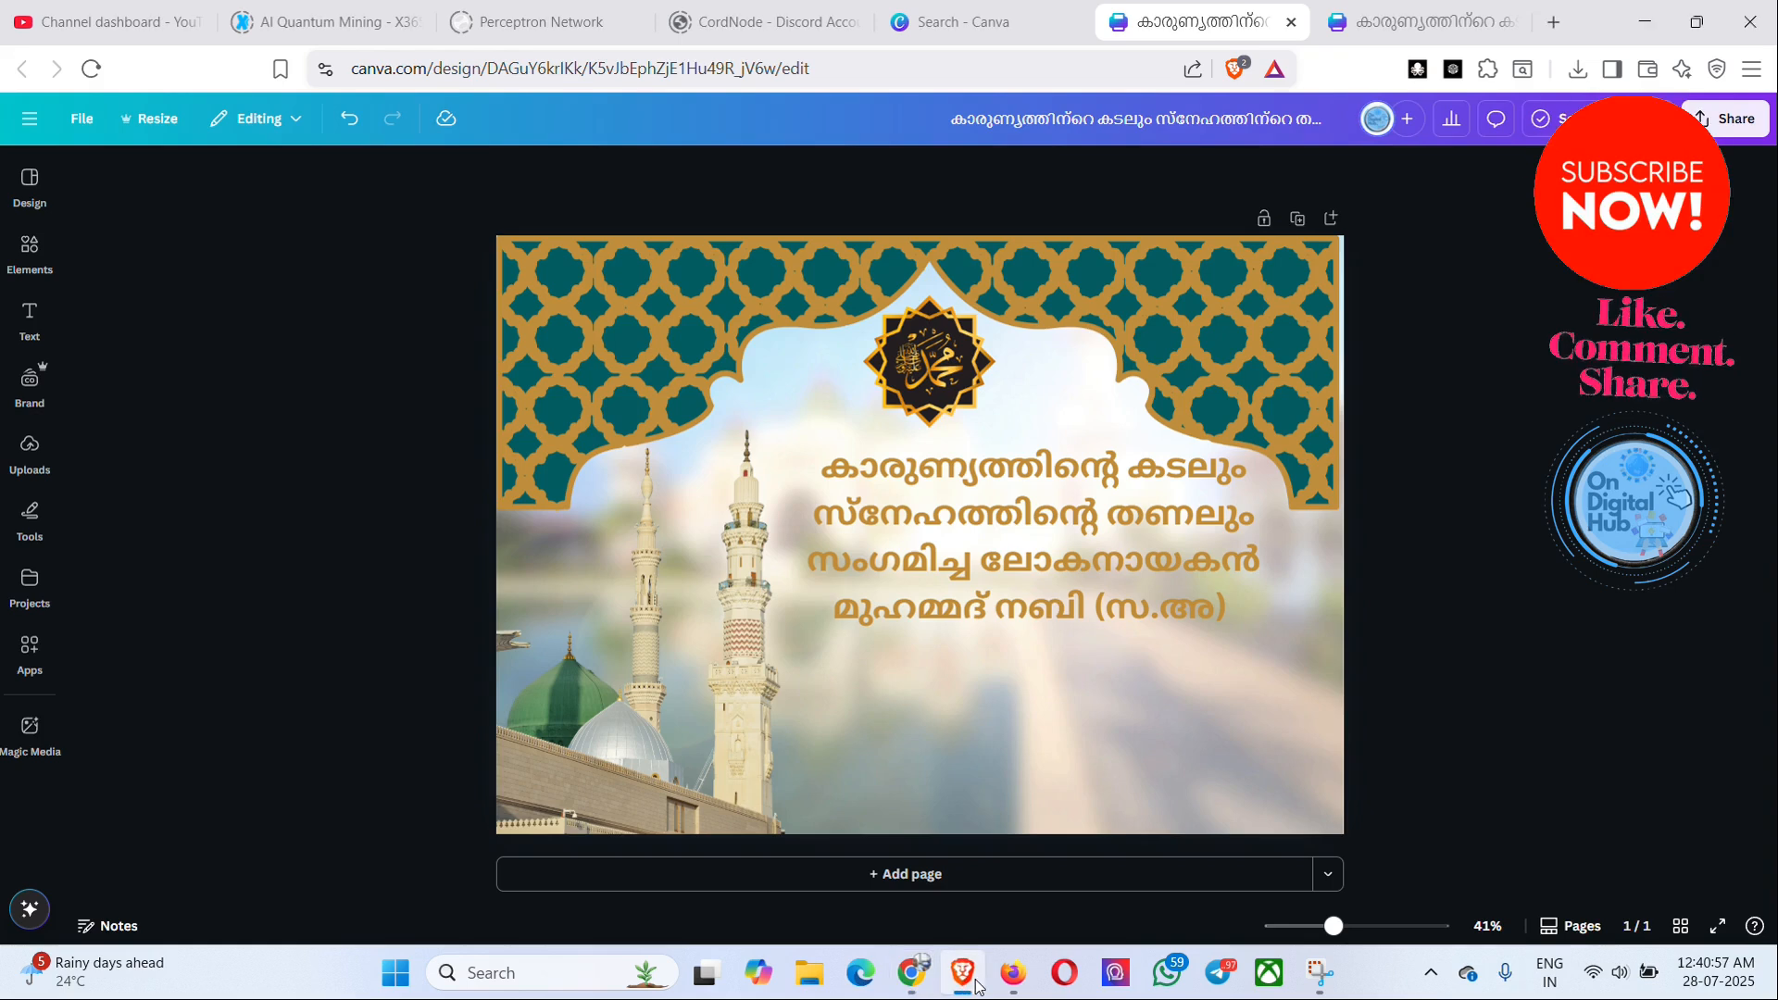
left_click(1097, 746)
left_click(30, 316)
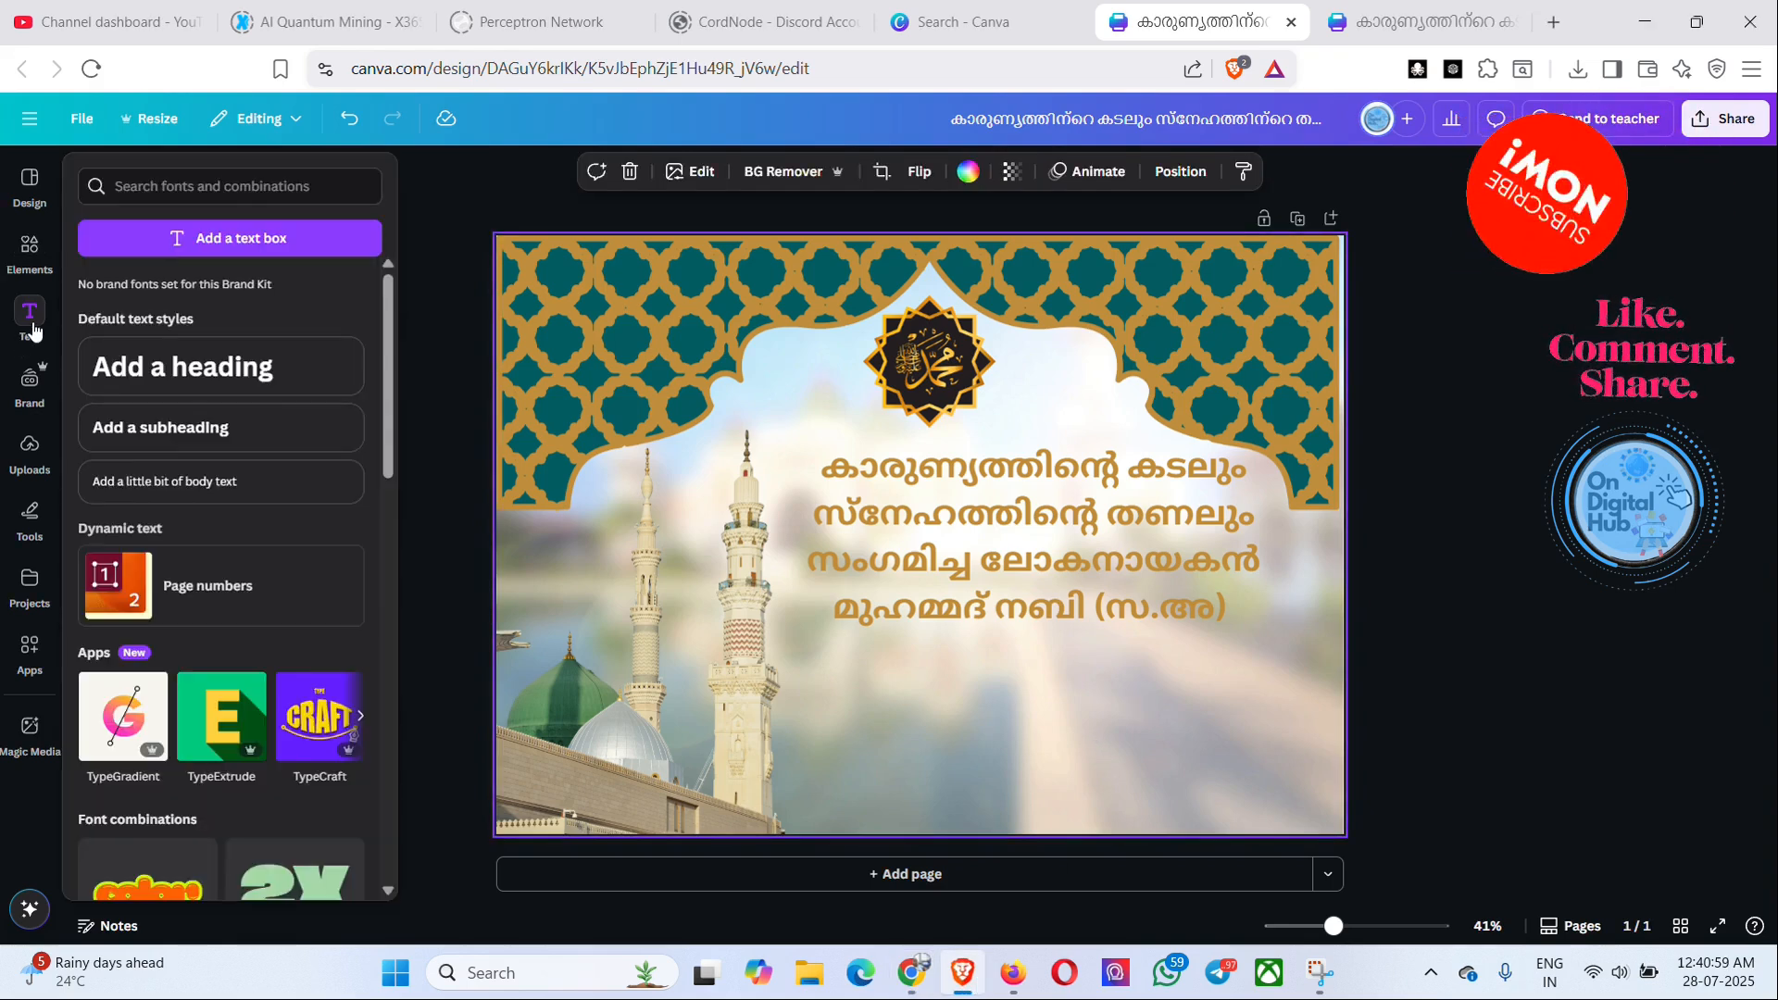
left_click(148, 370)
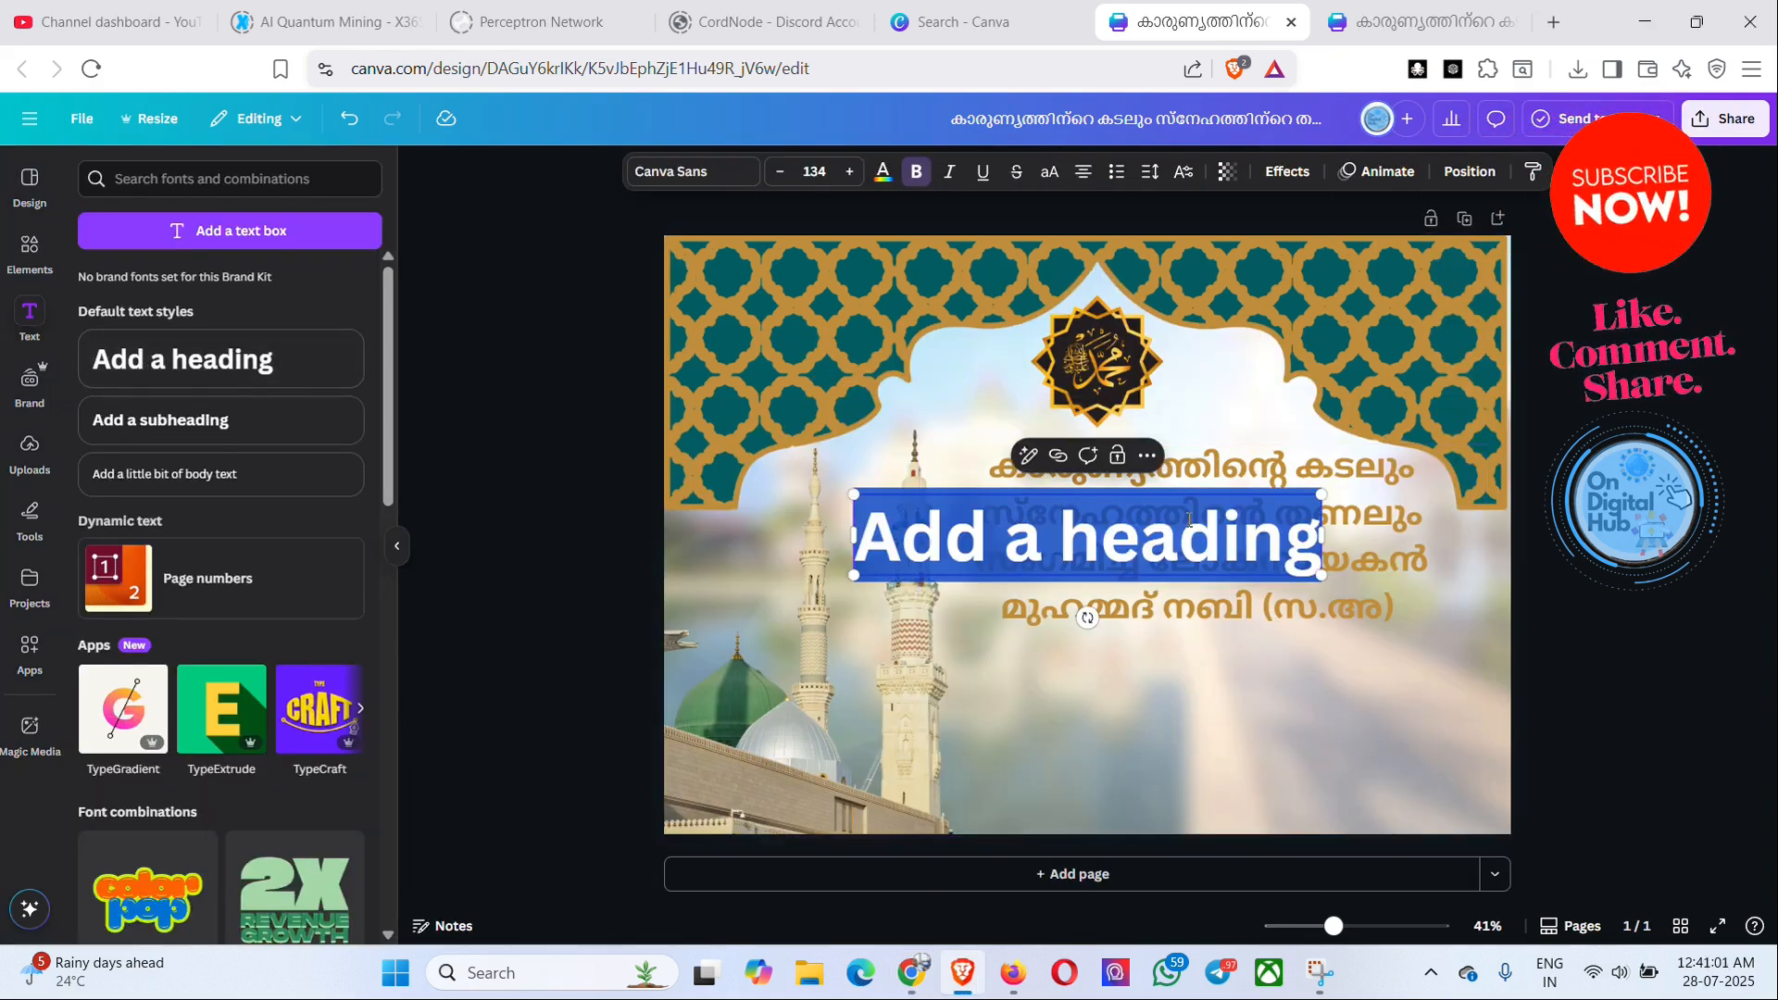
left_click(1008, 646)
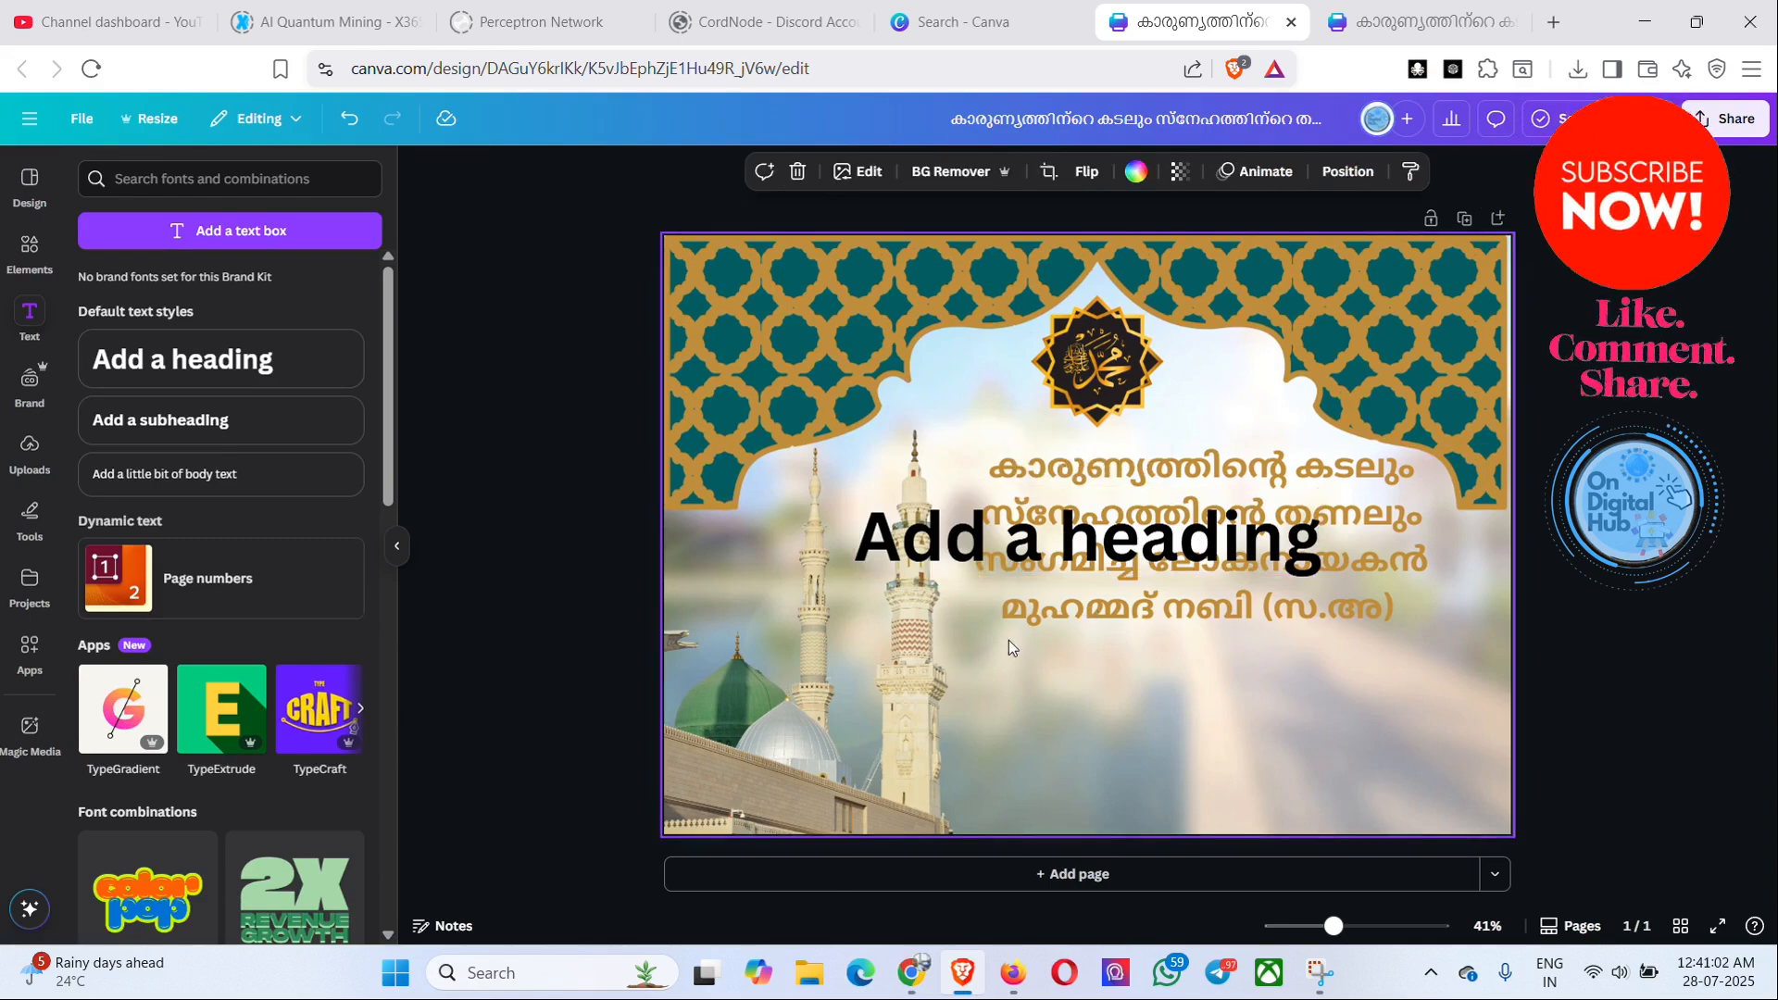
left_click(915, 551)
left_click(873, 535)
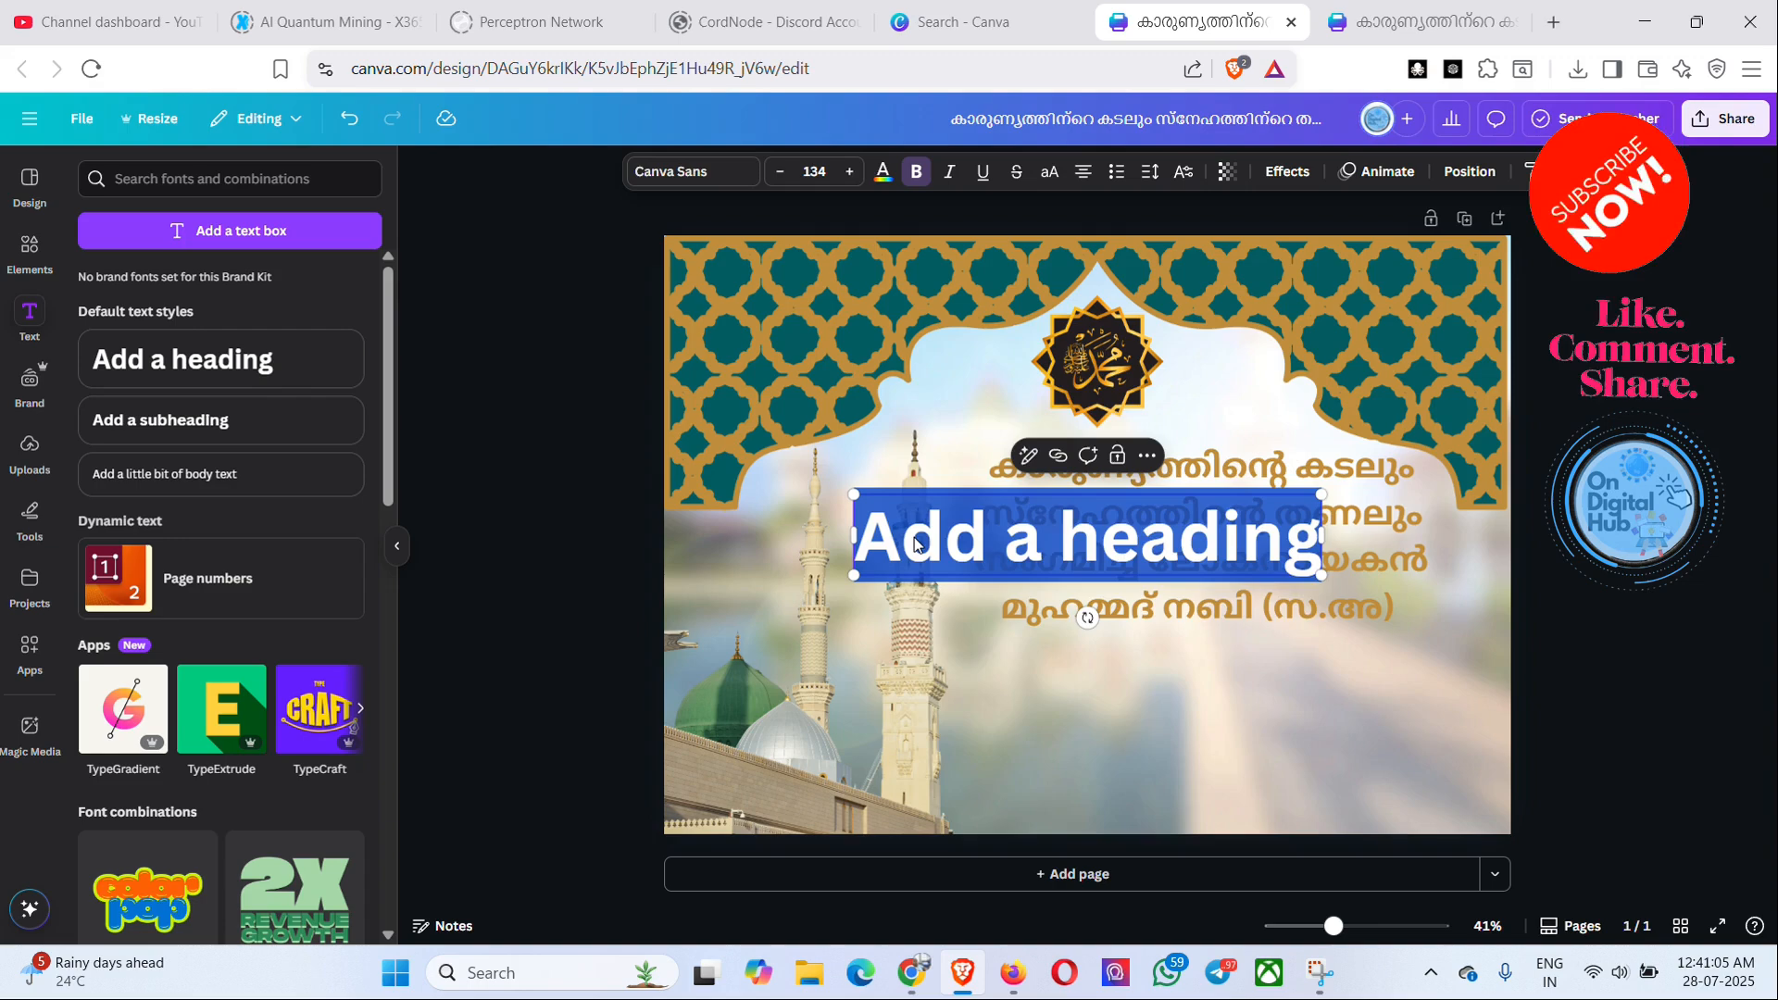
right_click(915, 542)
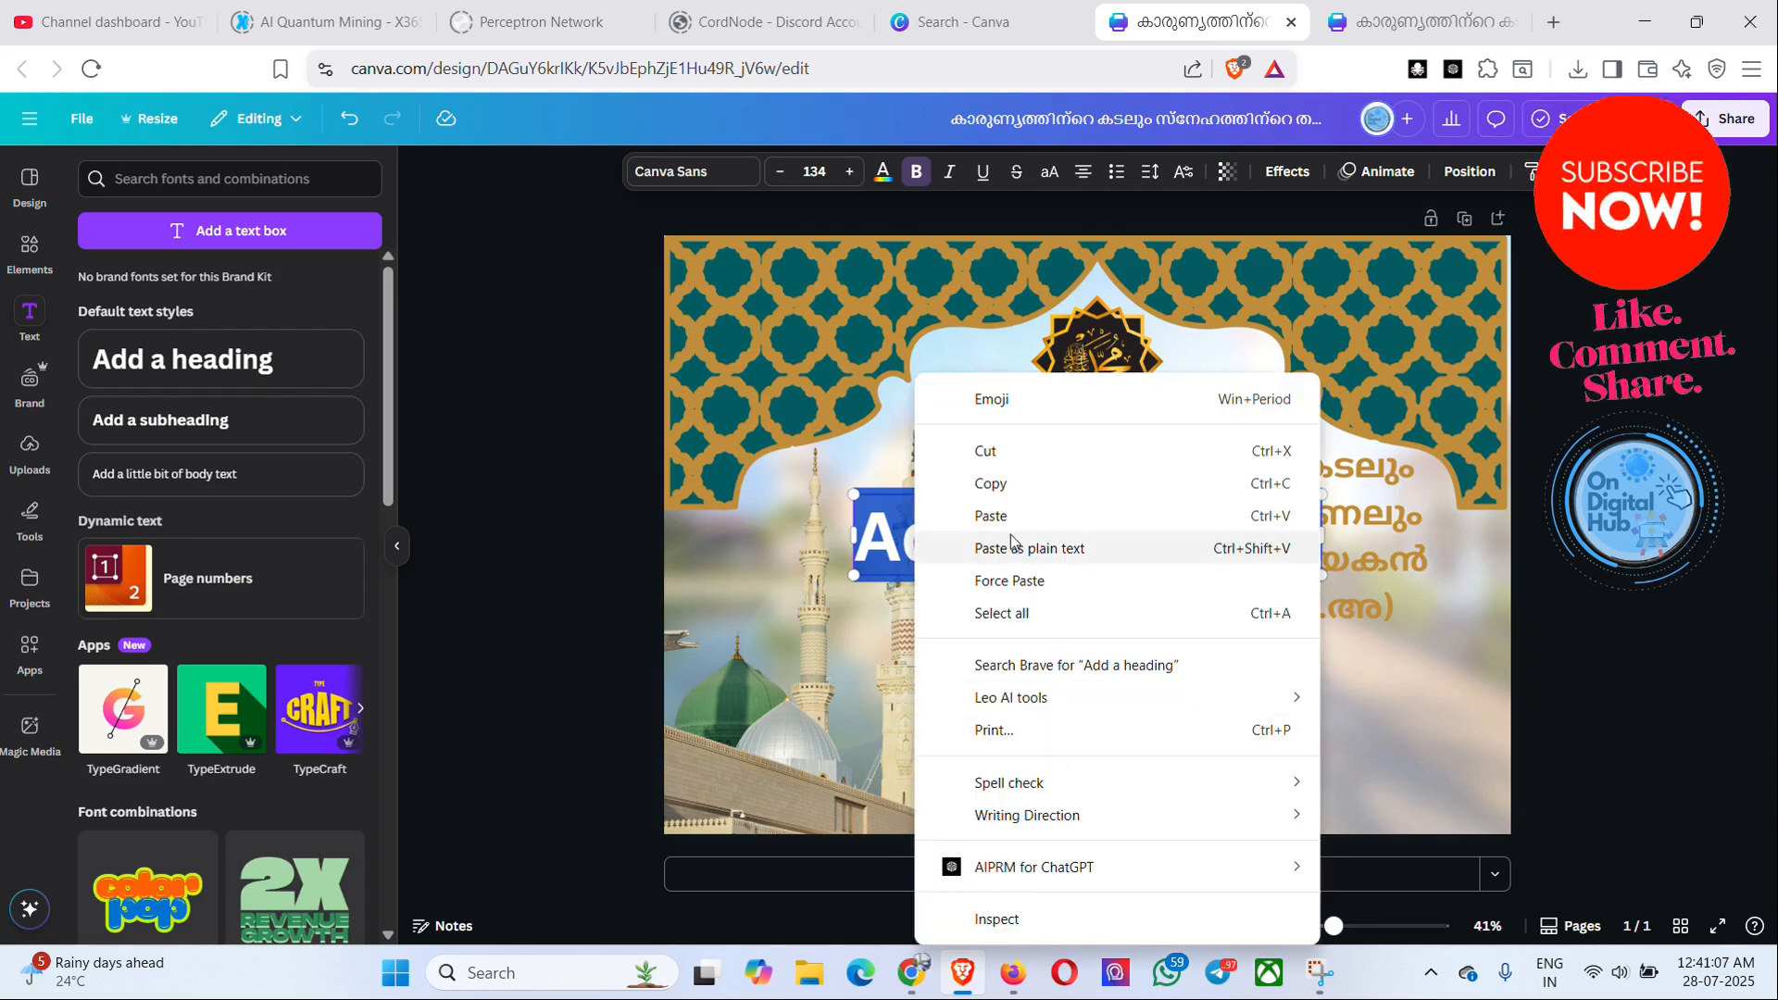
left_click(991, 516)
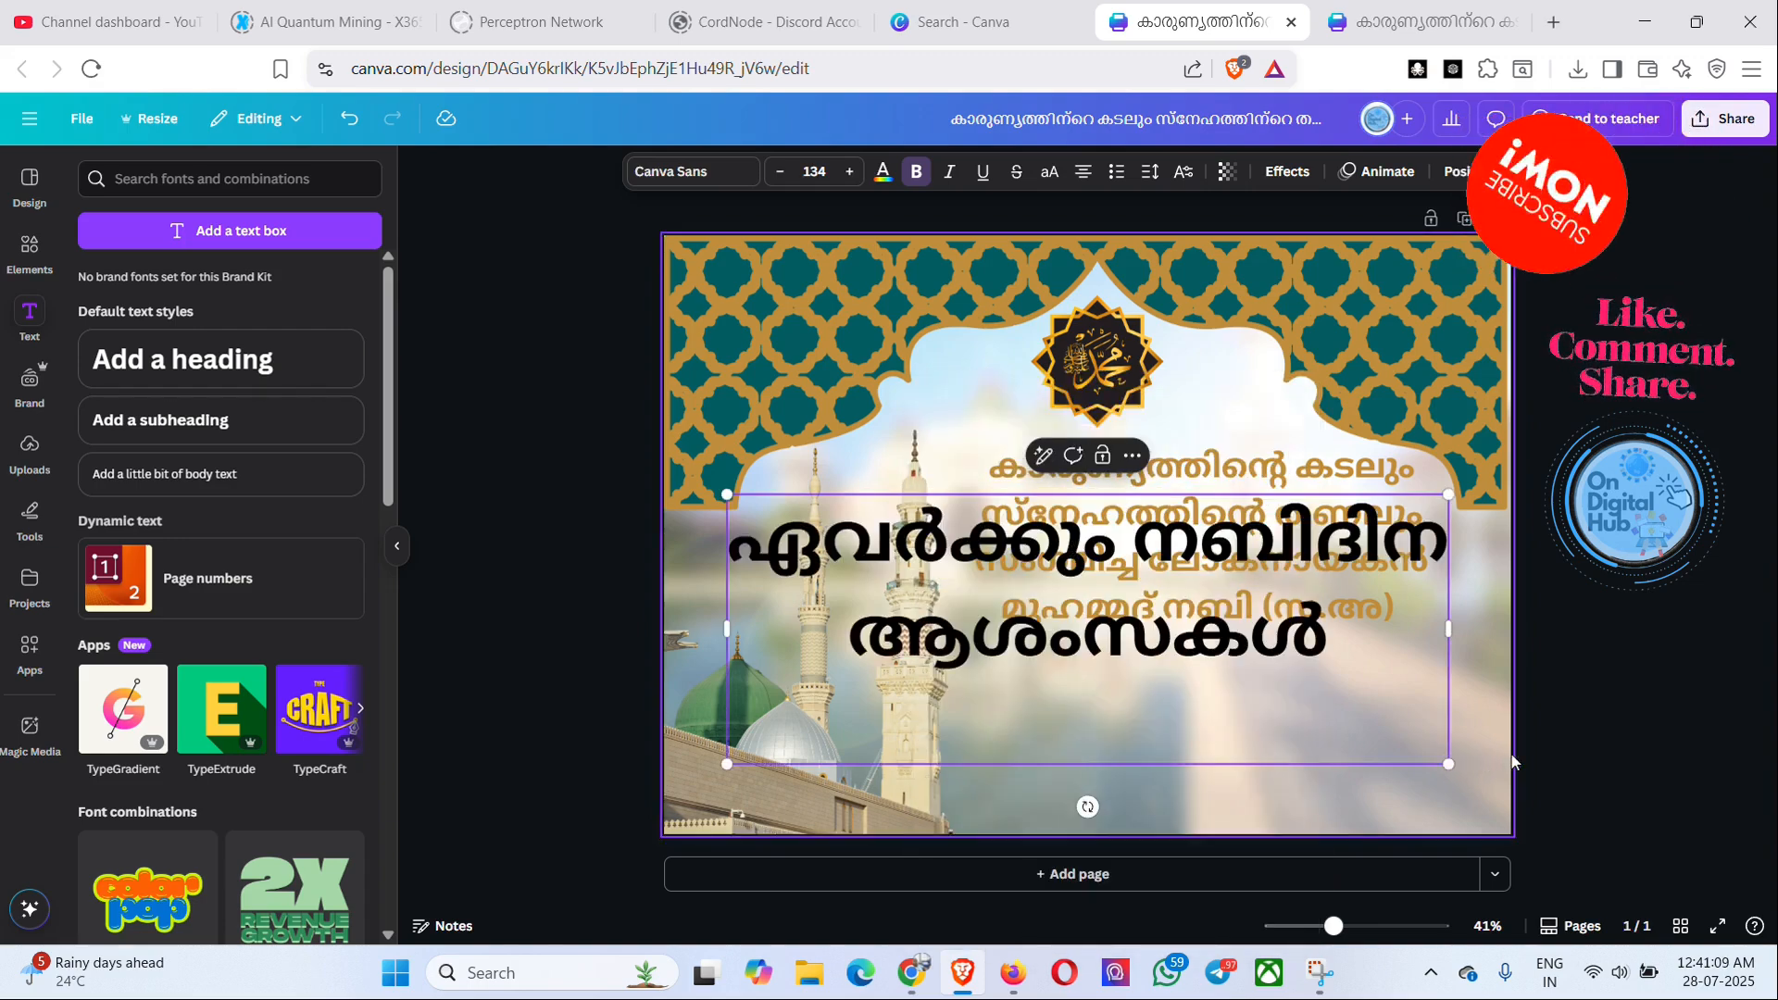
left_click(1485, 758)
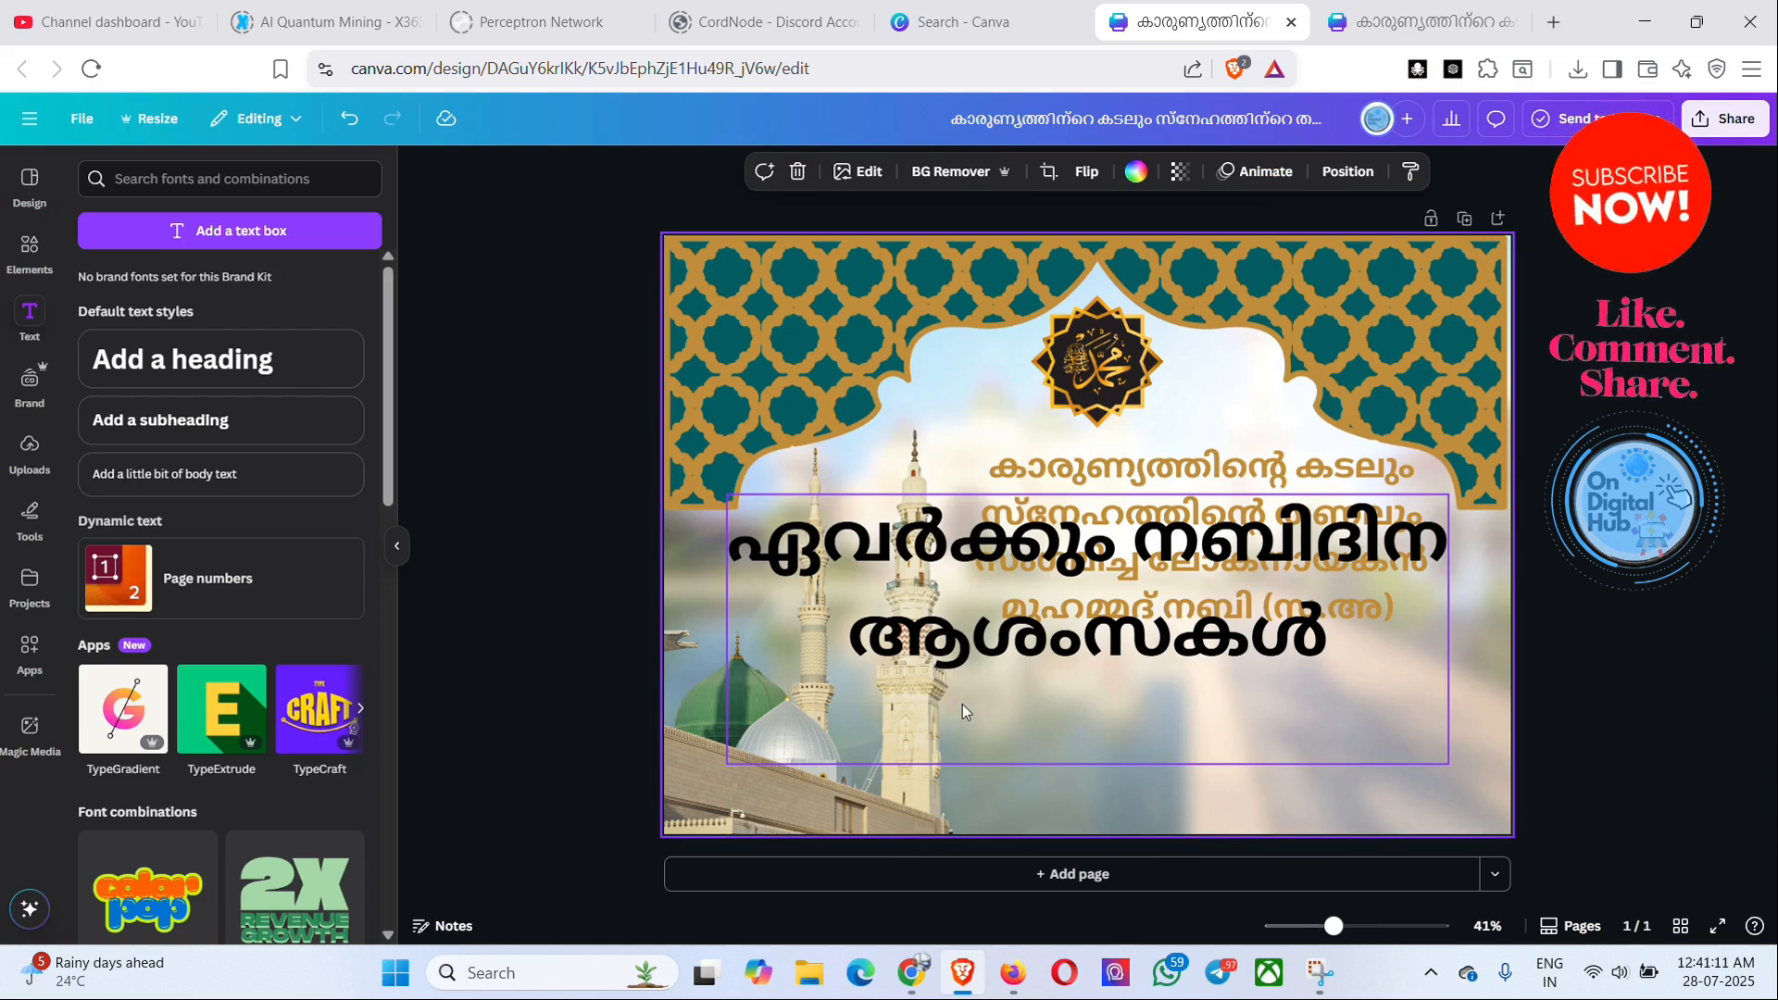
- Shrink the greeting to a font size of about 83.7 and place it just below the golden-brown sentence
left_click(924, 545)
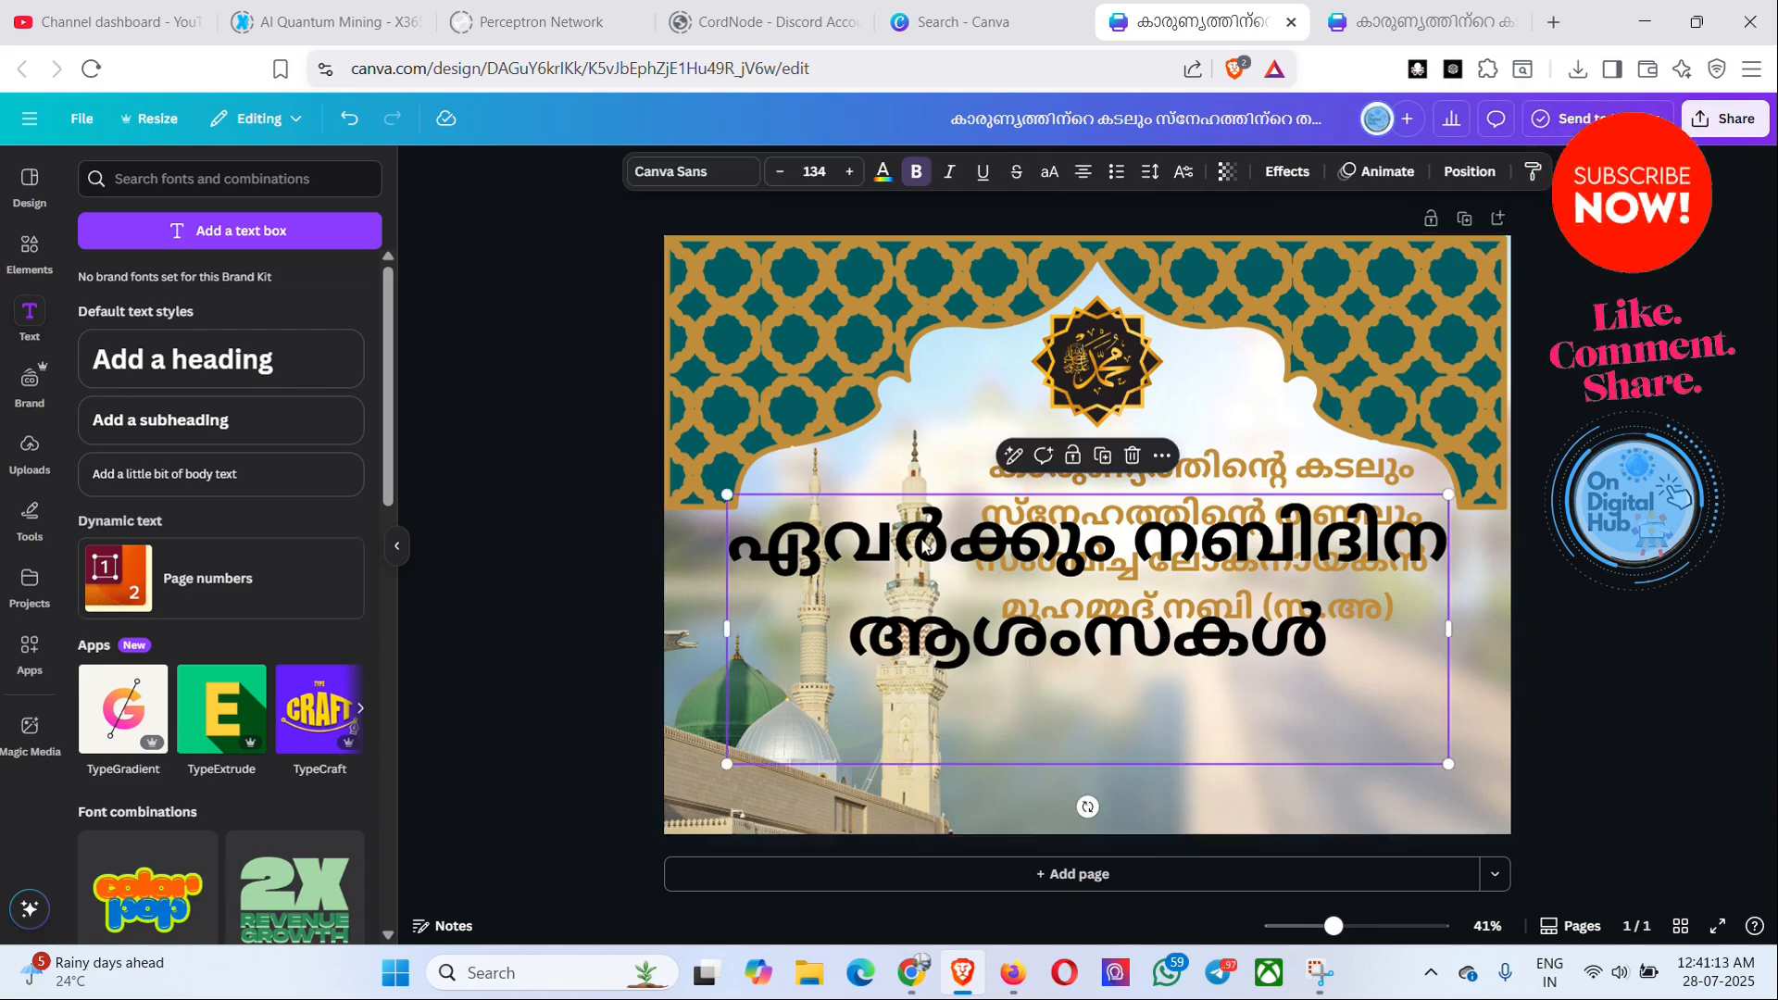
left_click_drag(925, 545, 927, 586)
left_click_drag(1457, 812, 1187, 713)
left_click_drag(932, 590, 1160, 692)
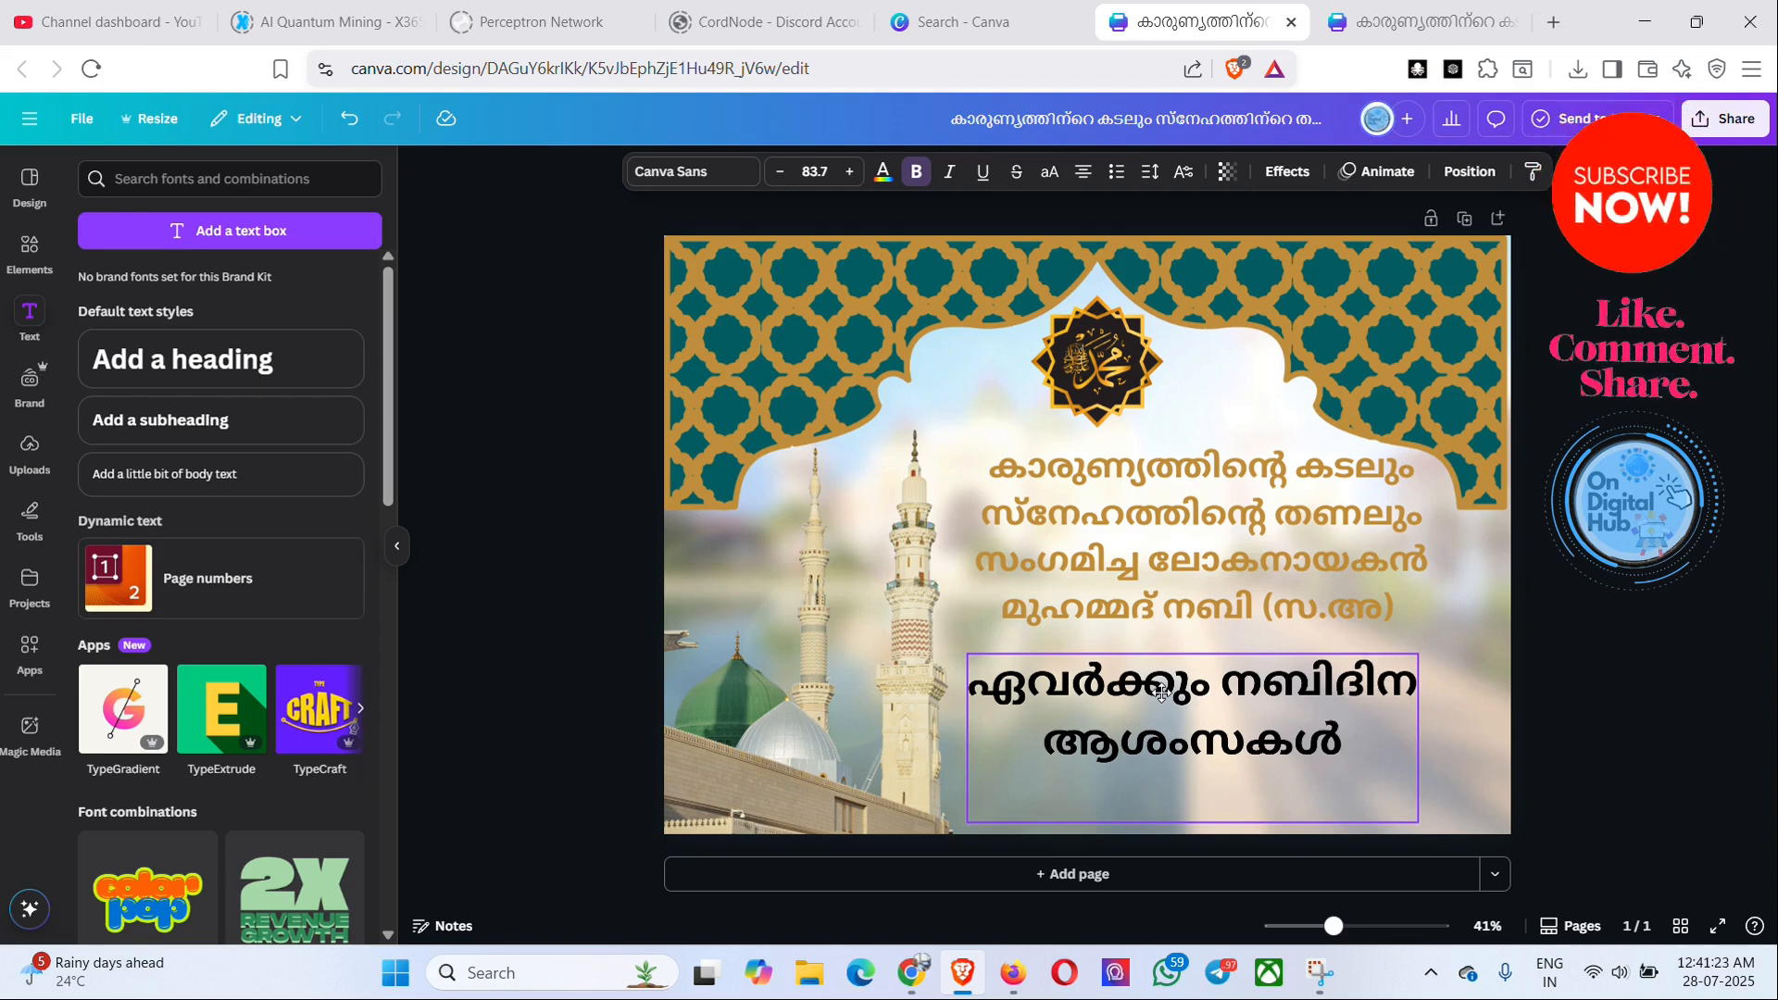
left_click(1480, 724)
- Widen the greeting's text box to about 339 and shift it slightly so it is centered under the sentence above
left_click(1383, 731)
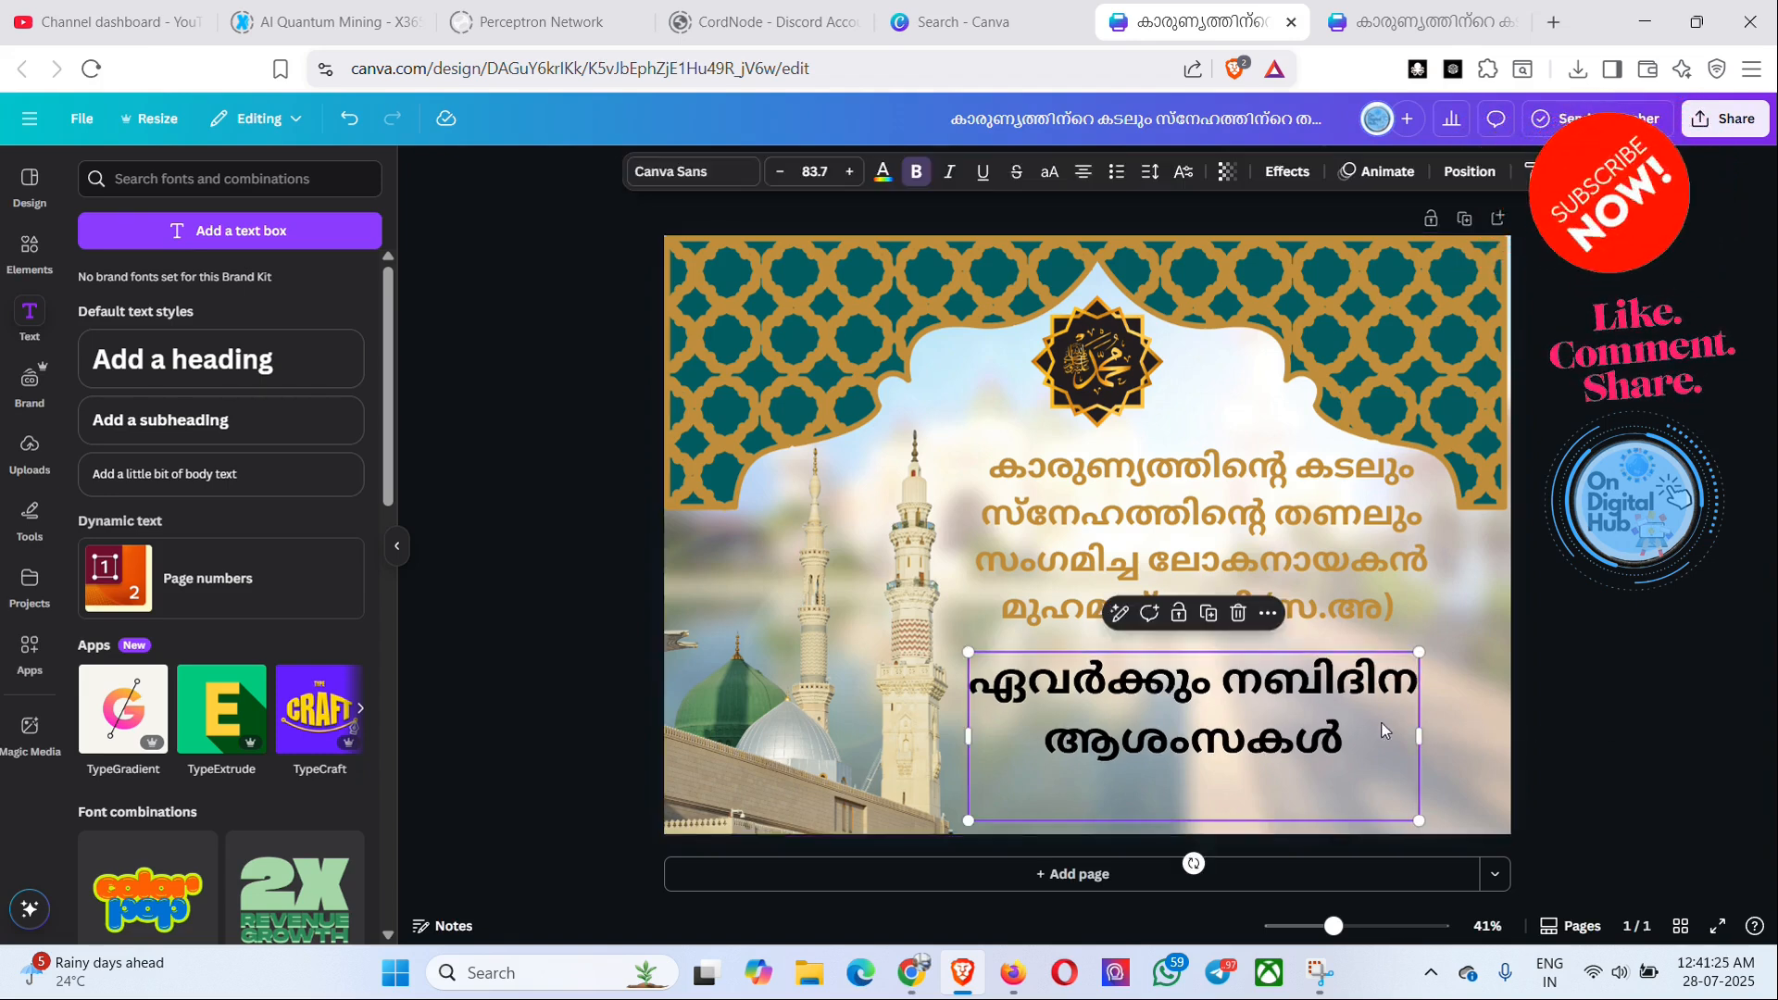
left_click_drag(1419, 736, 1452, 752)
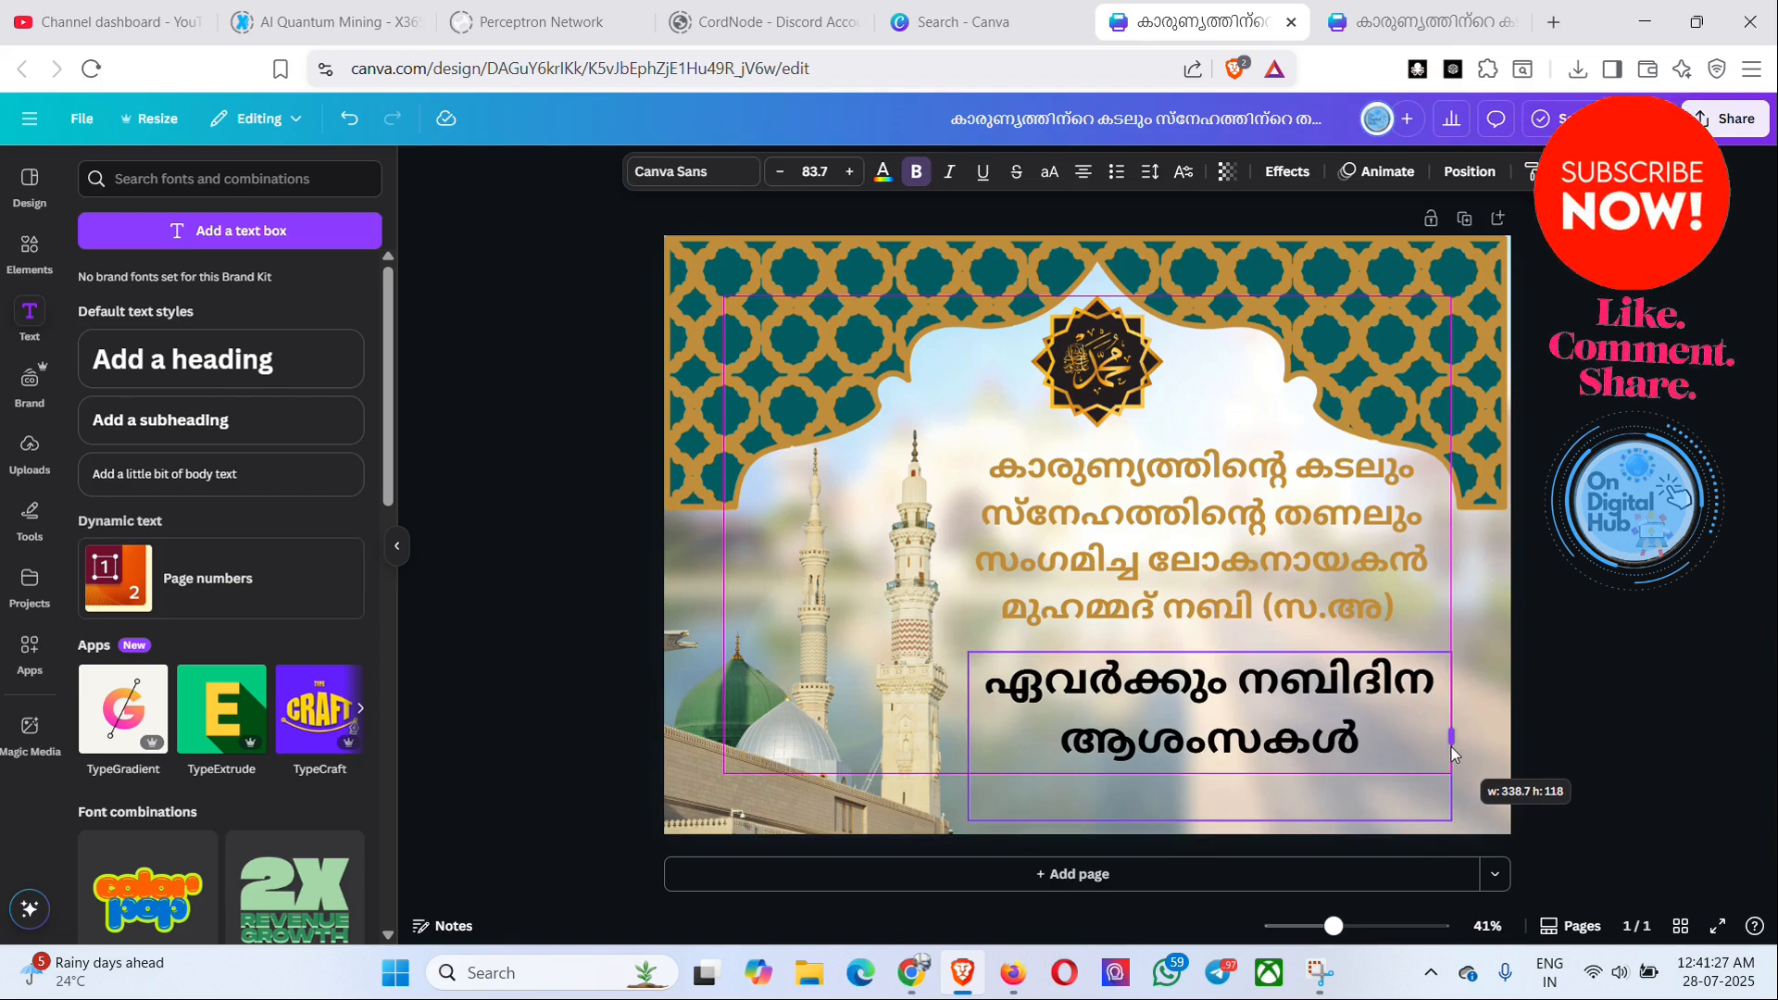
left_click(1600, 744)
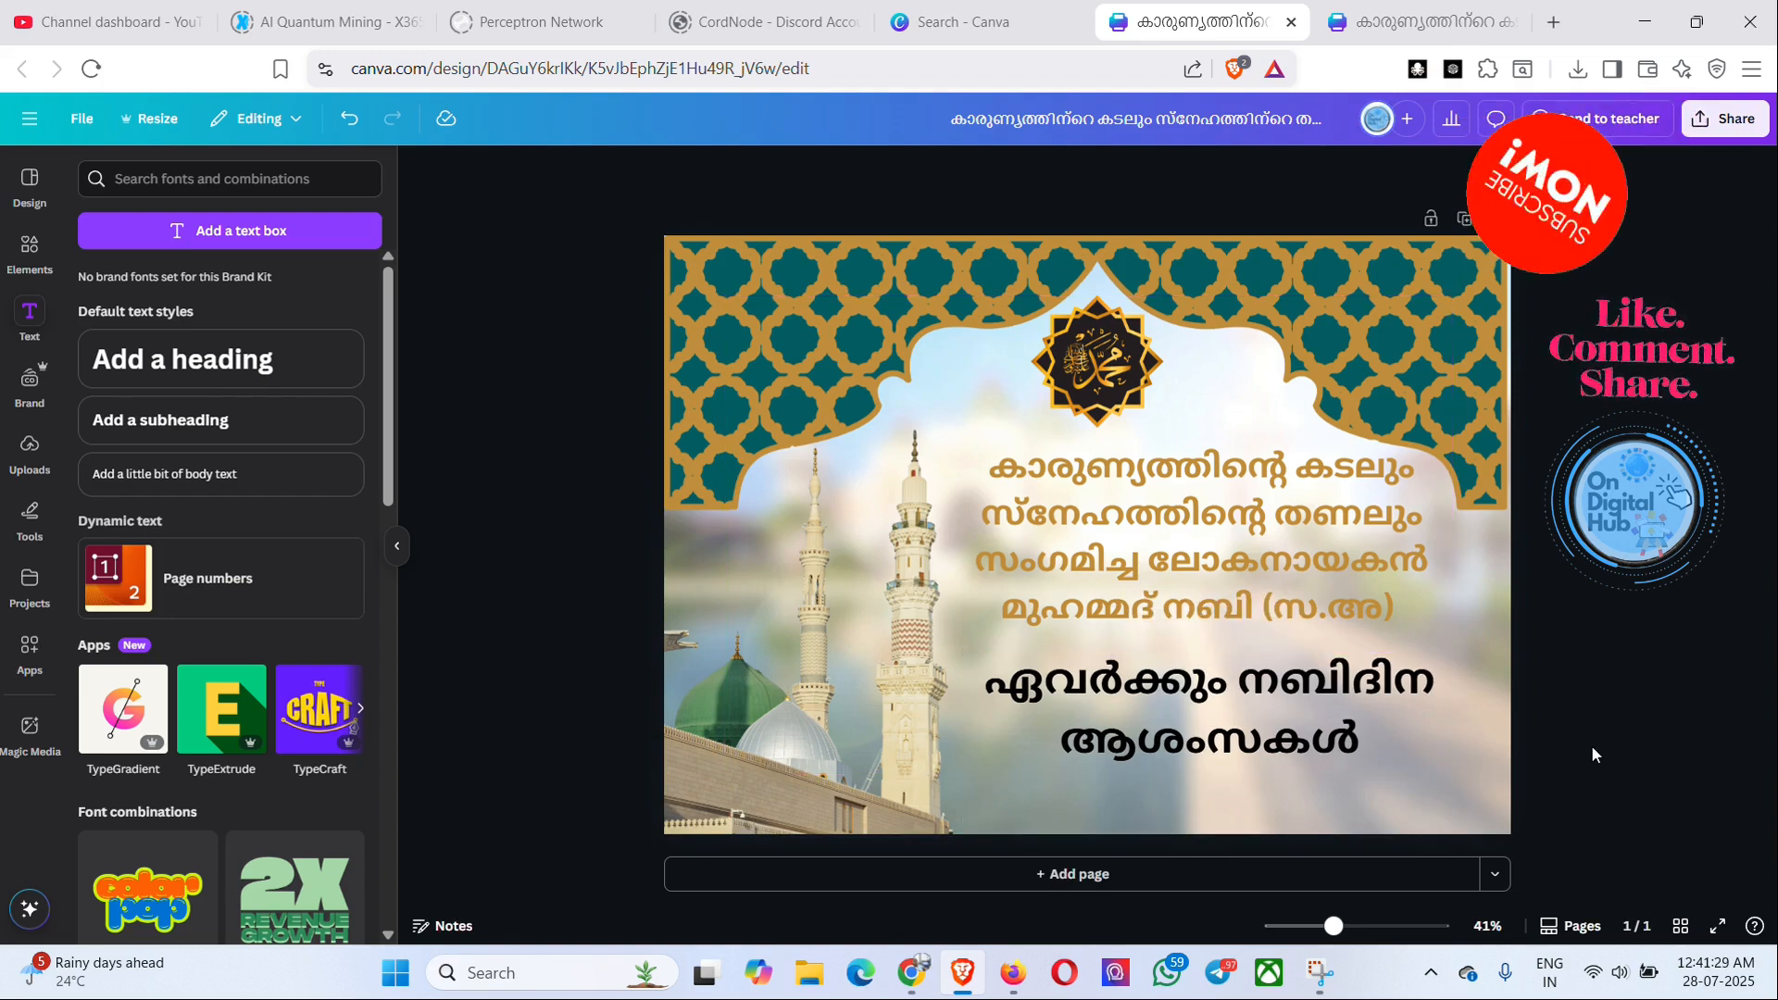
left_click(1292, 736)
left_click_drag(1259, 728, 1252, 725)
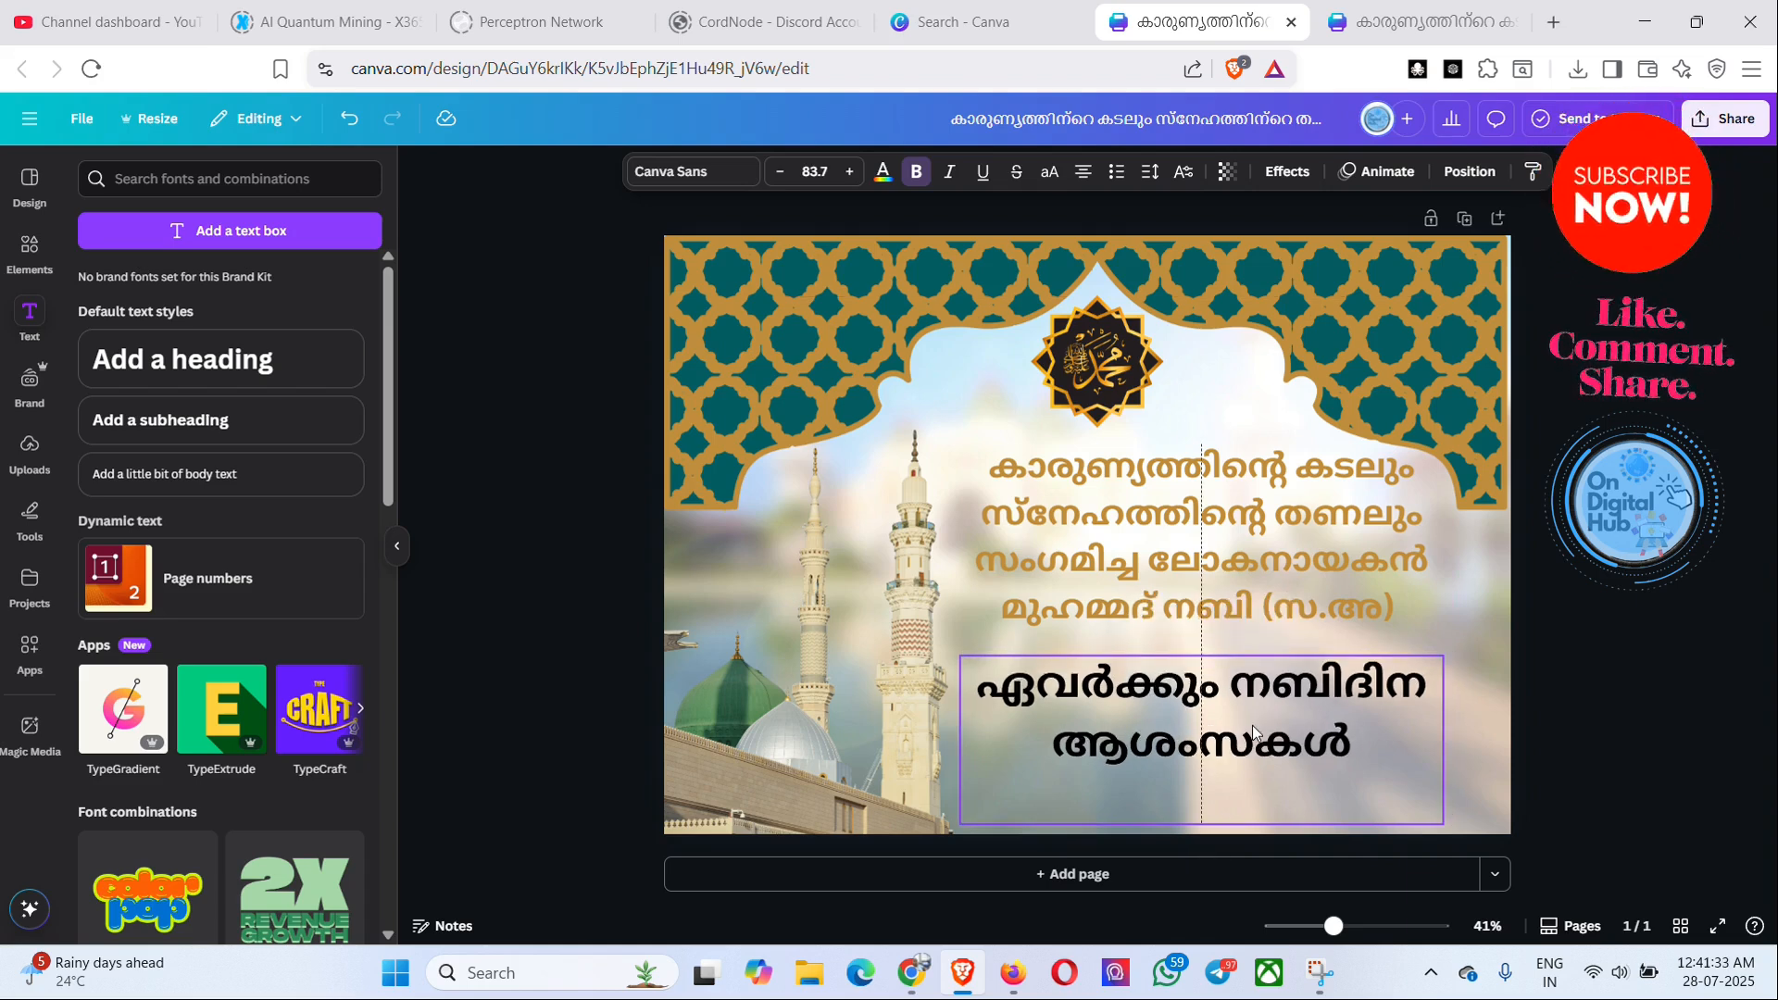
left_click(1609, 715)
- Enlarge the golden-brown four-line sentence slightly so it sits closer above the black greeting
left_click(1267, 593)
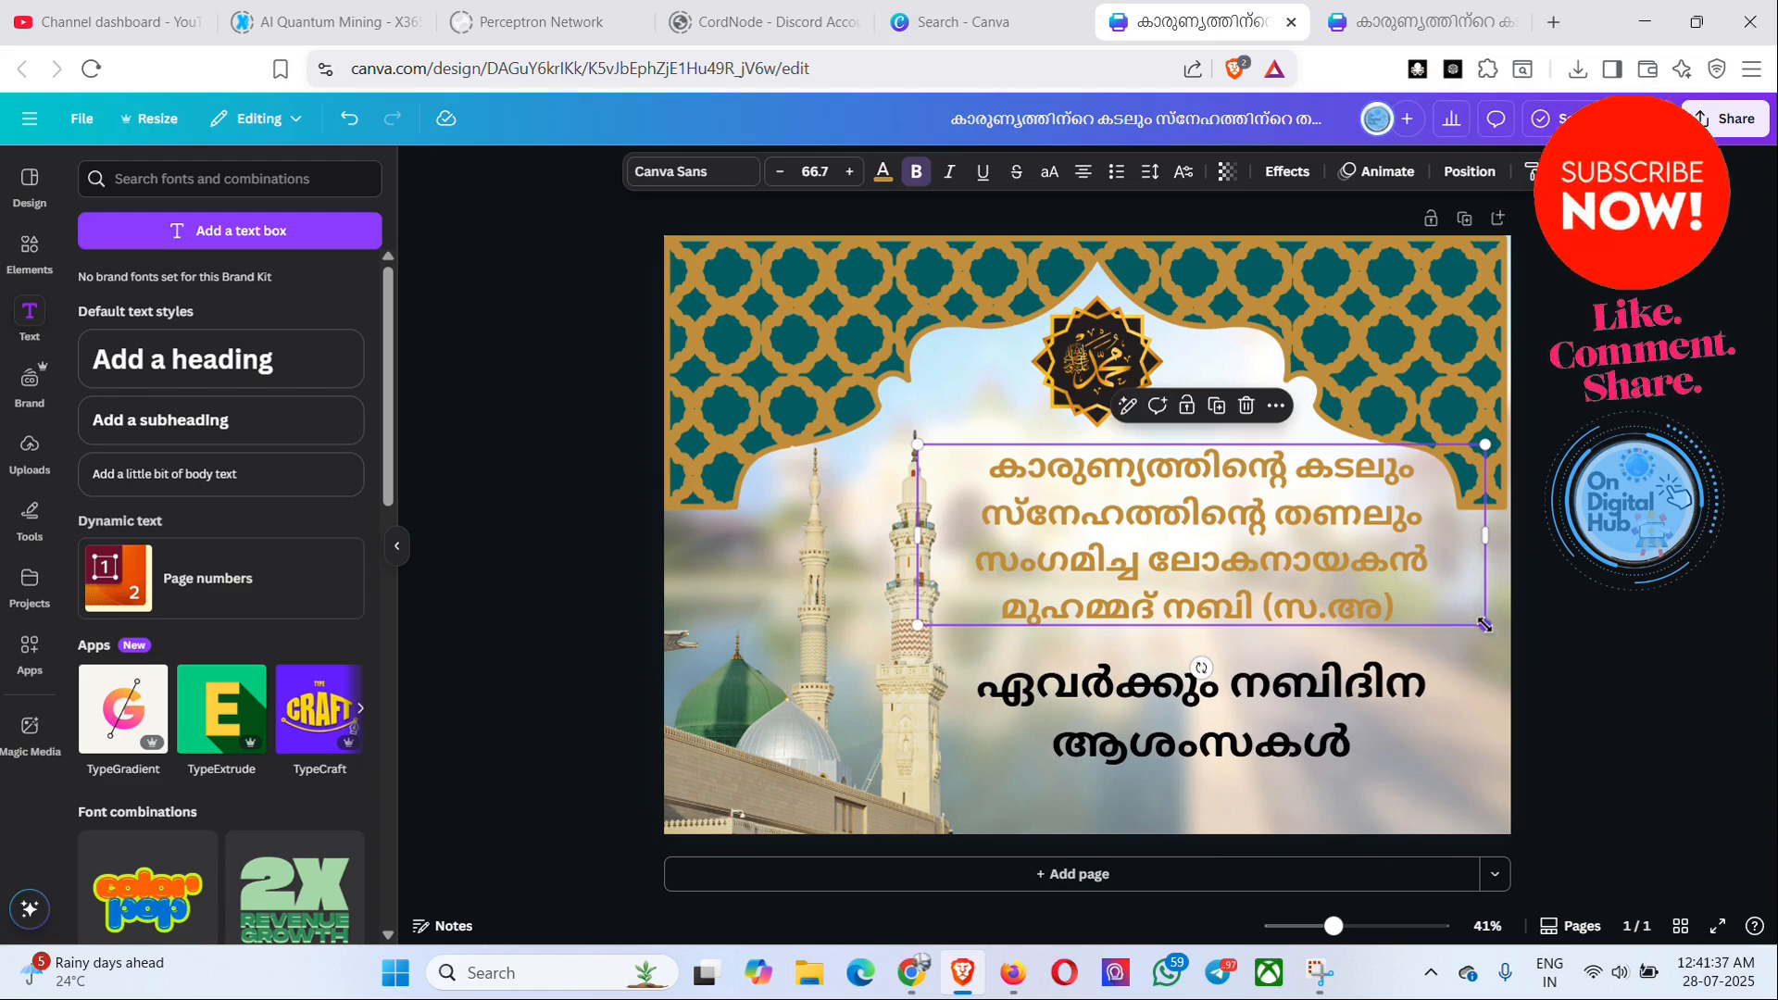
left_click_drag(1484, 625, 1498, 649)
left_click(1291, 724)
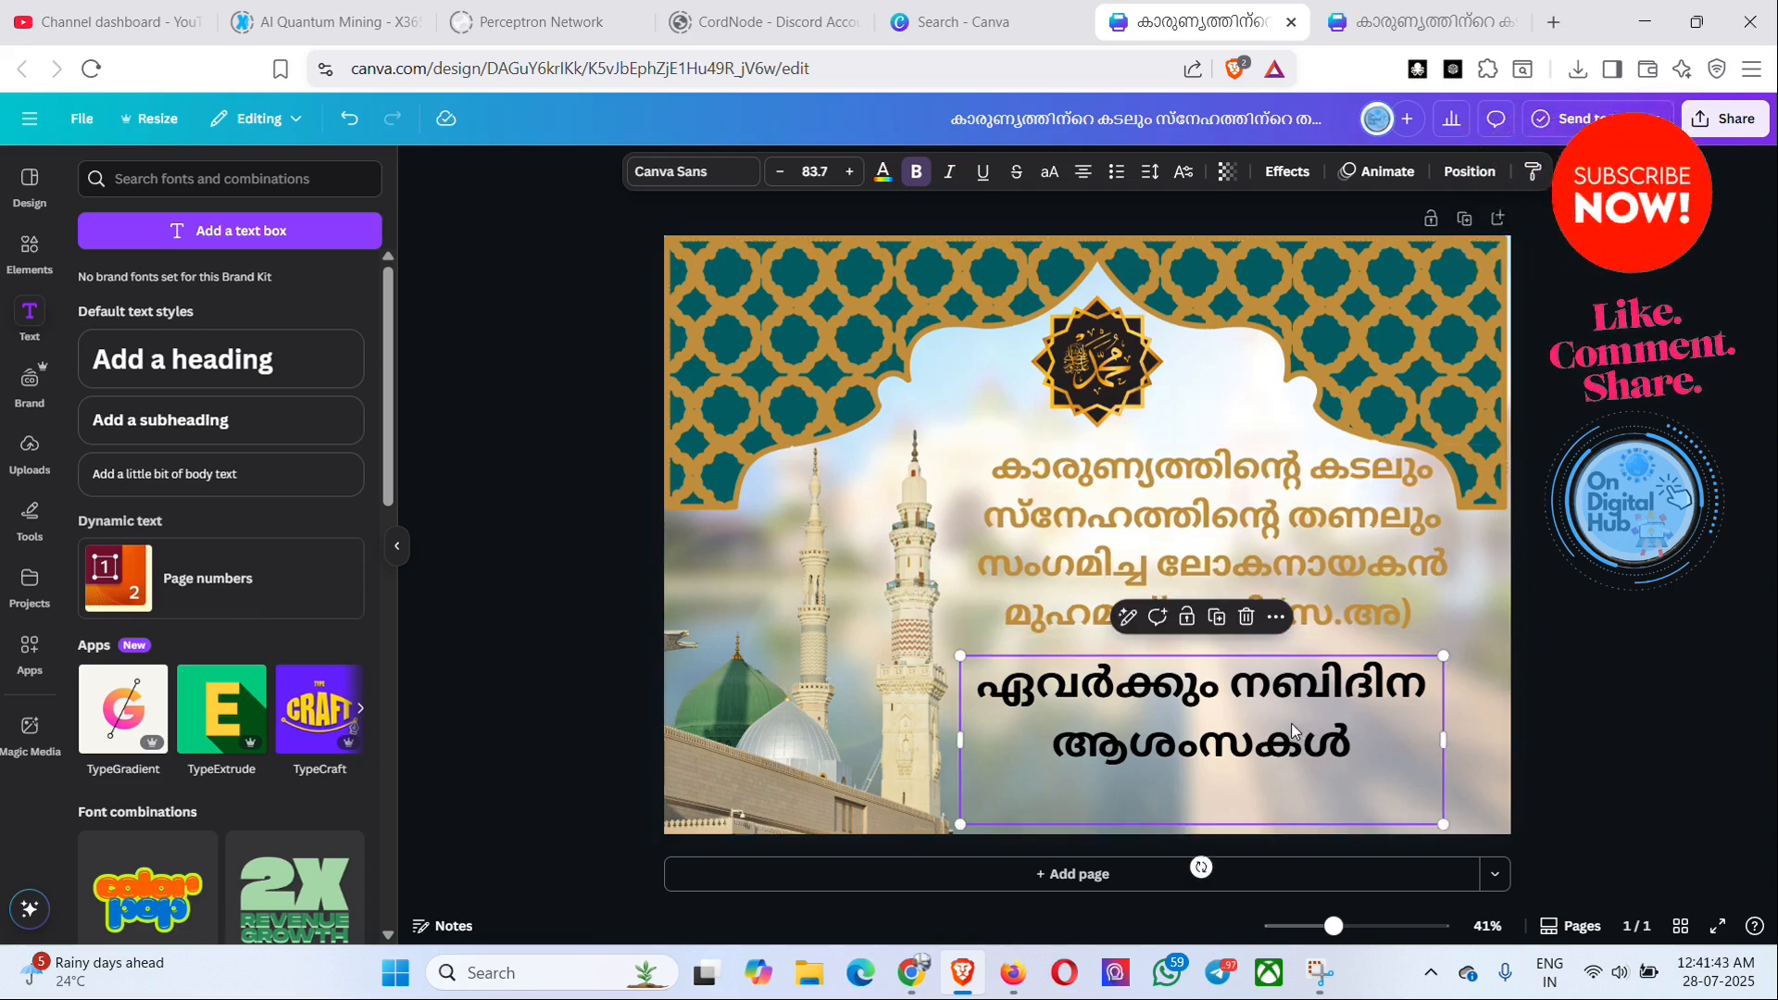
key("Escape")
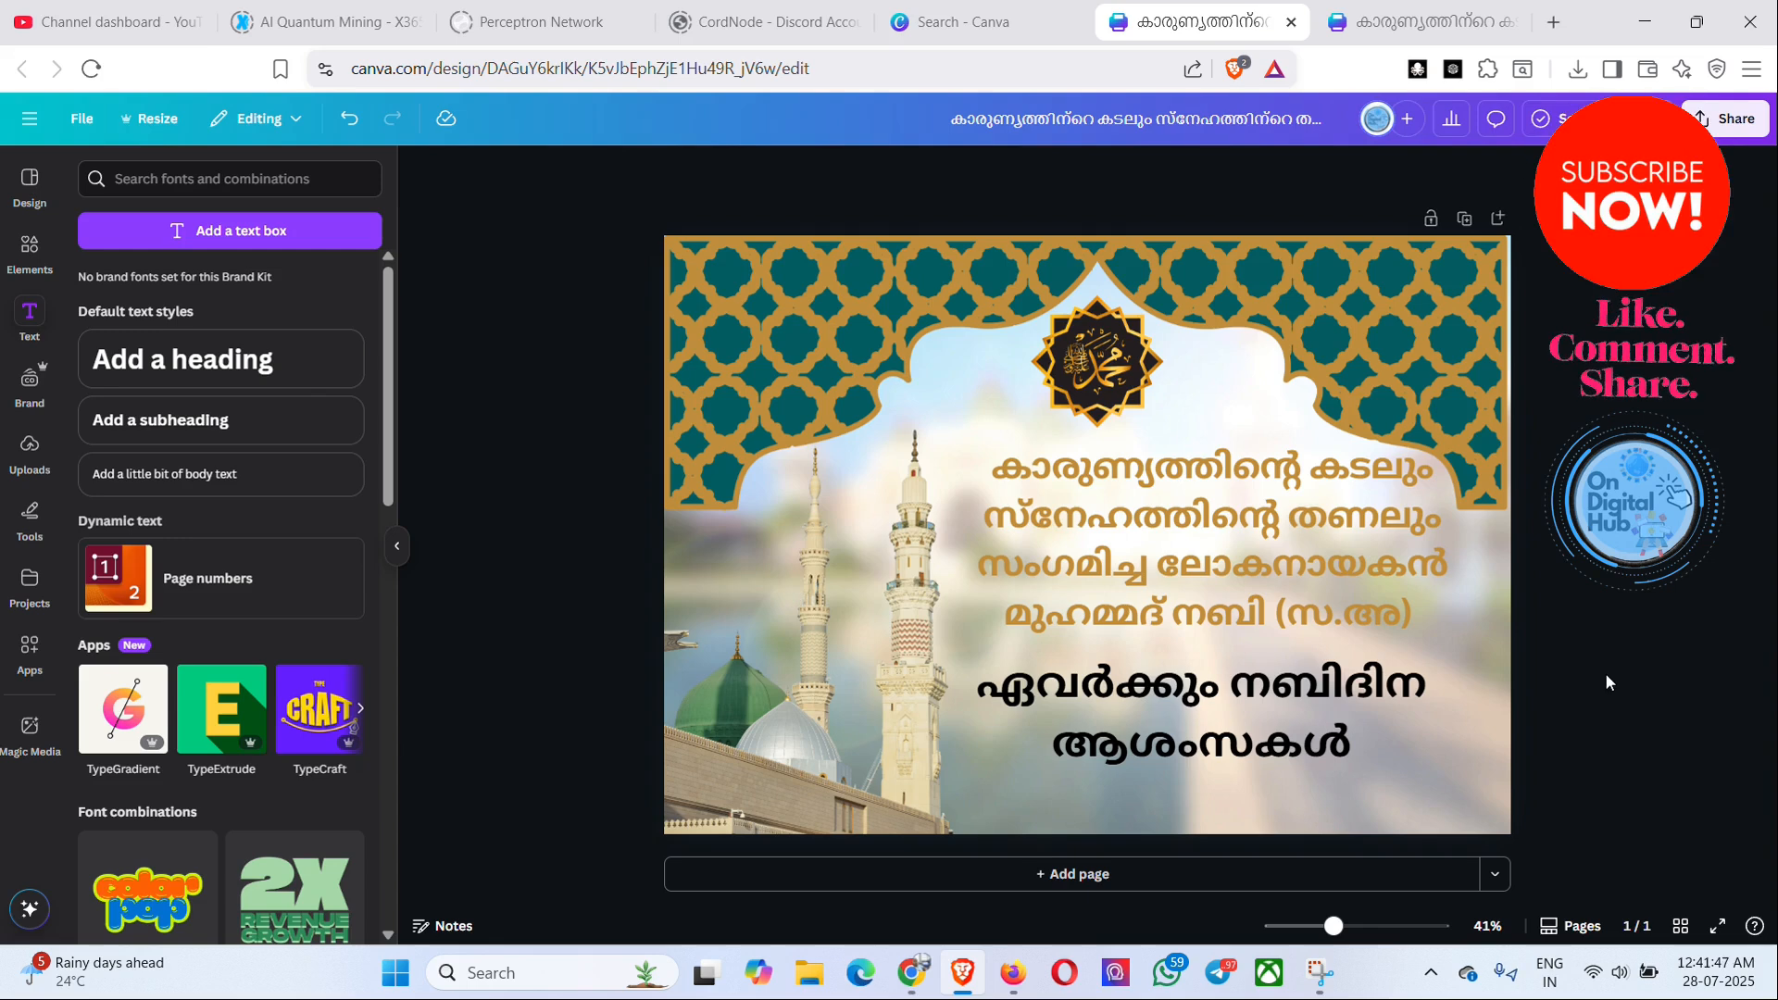
- Try golden-brown and several photo colors on the greeting, settle on the gray-brown photo color, and deselect the text
left_click(1411, 719)
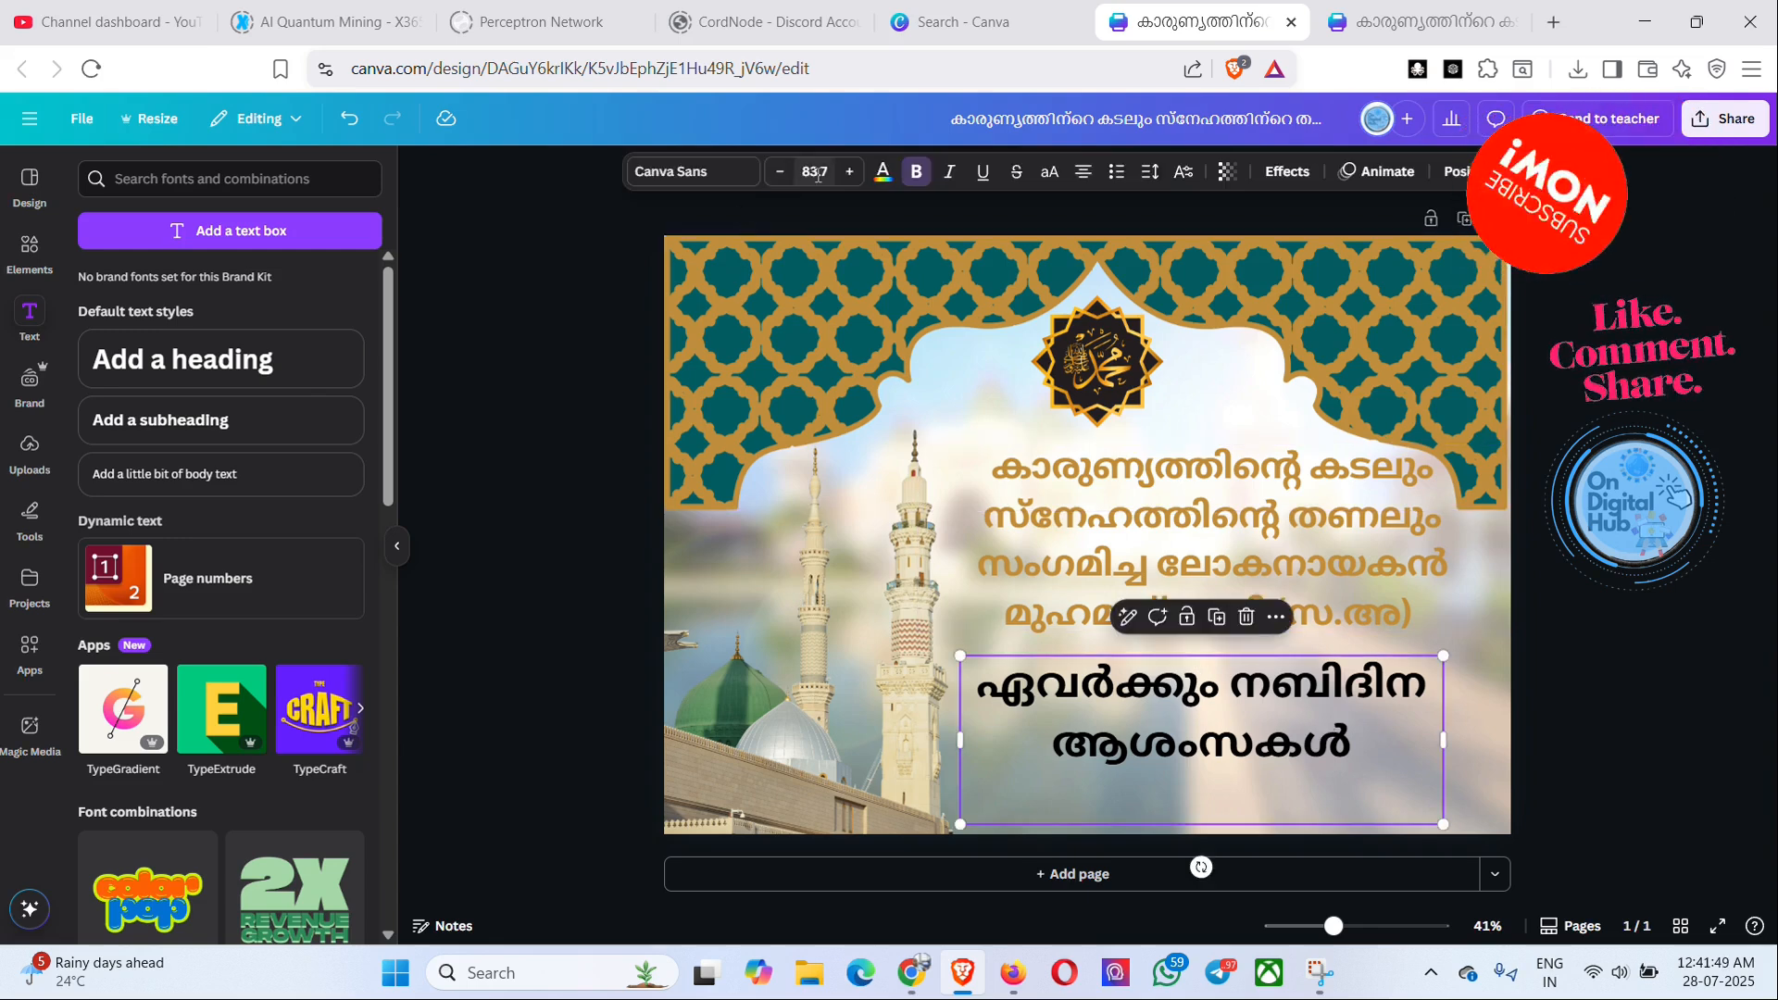
left_click(884, 173)
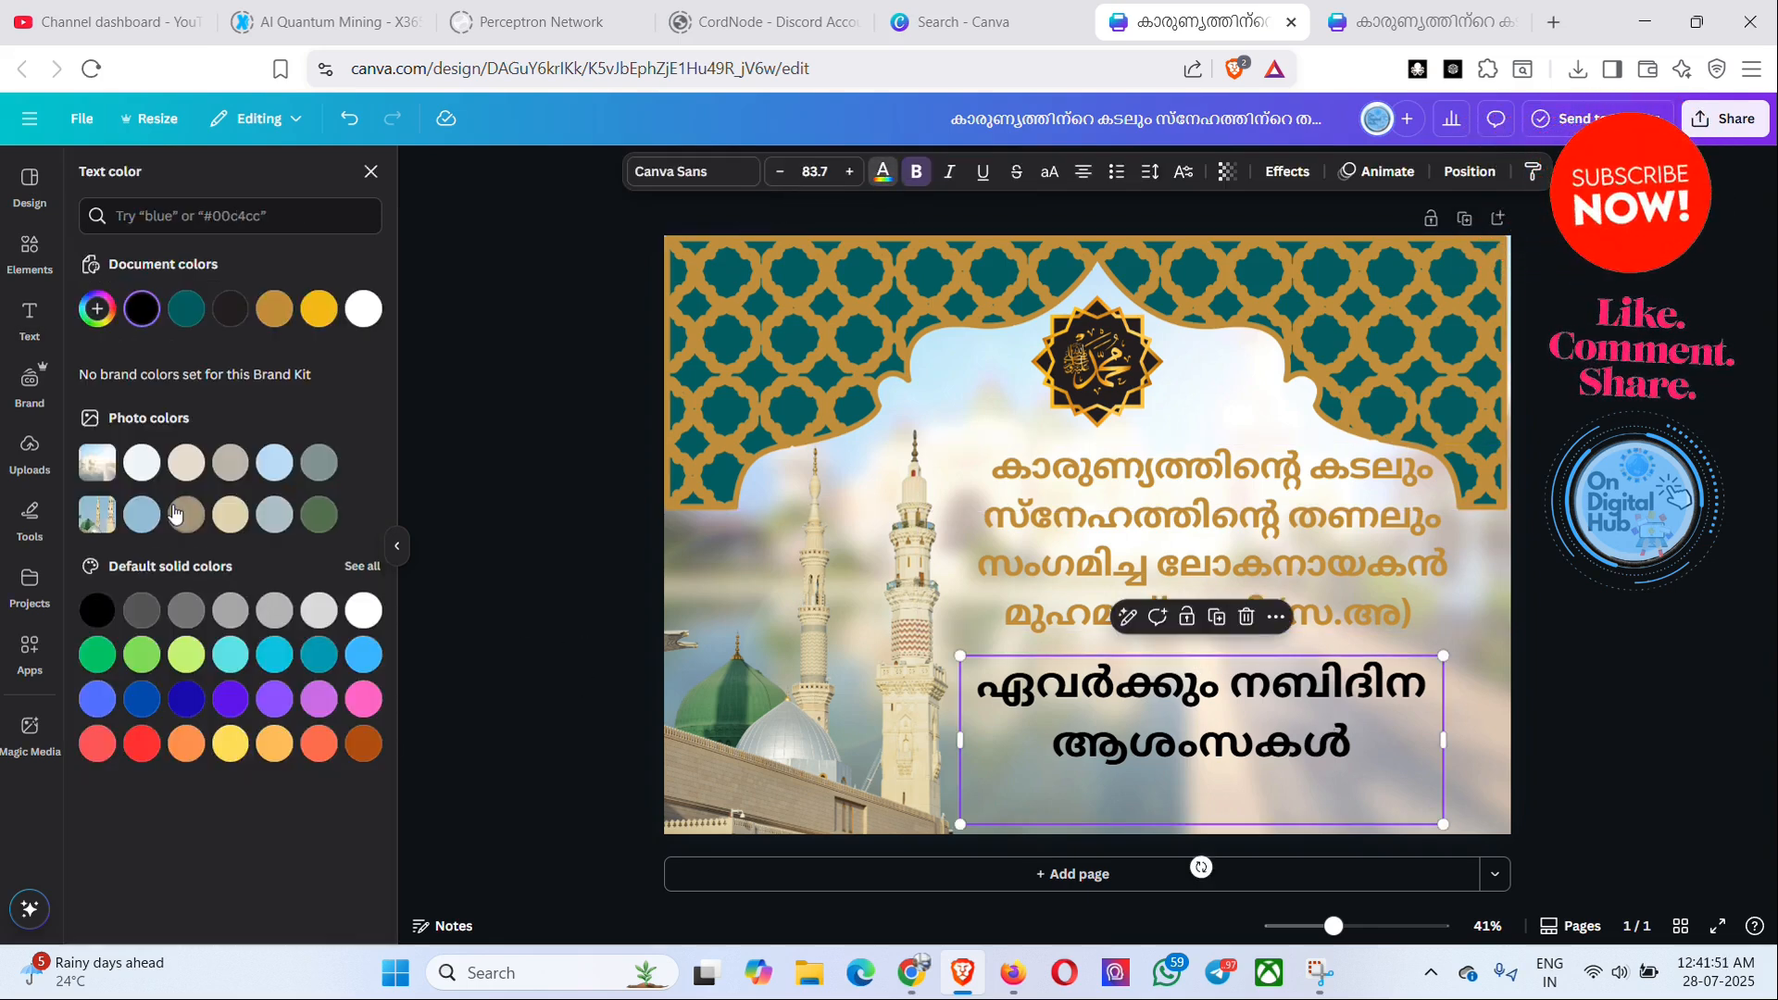
left_click(281, 312)
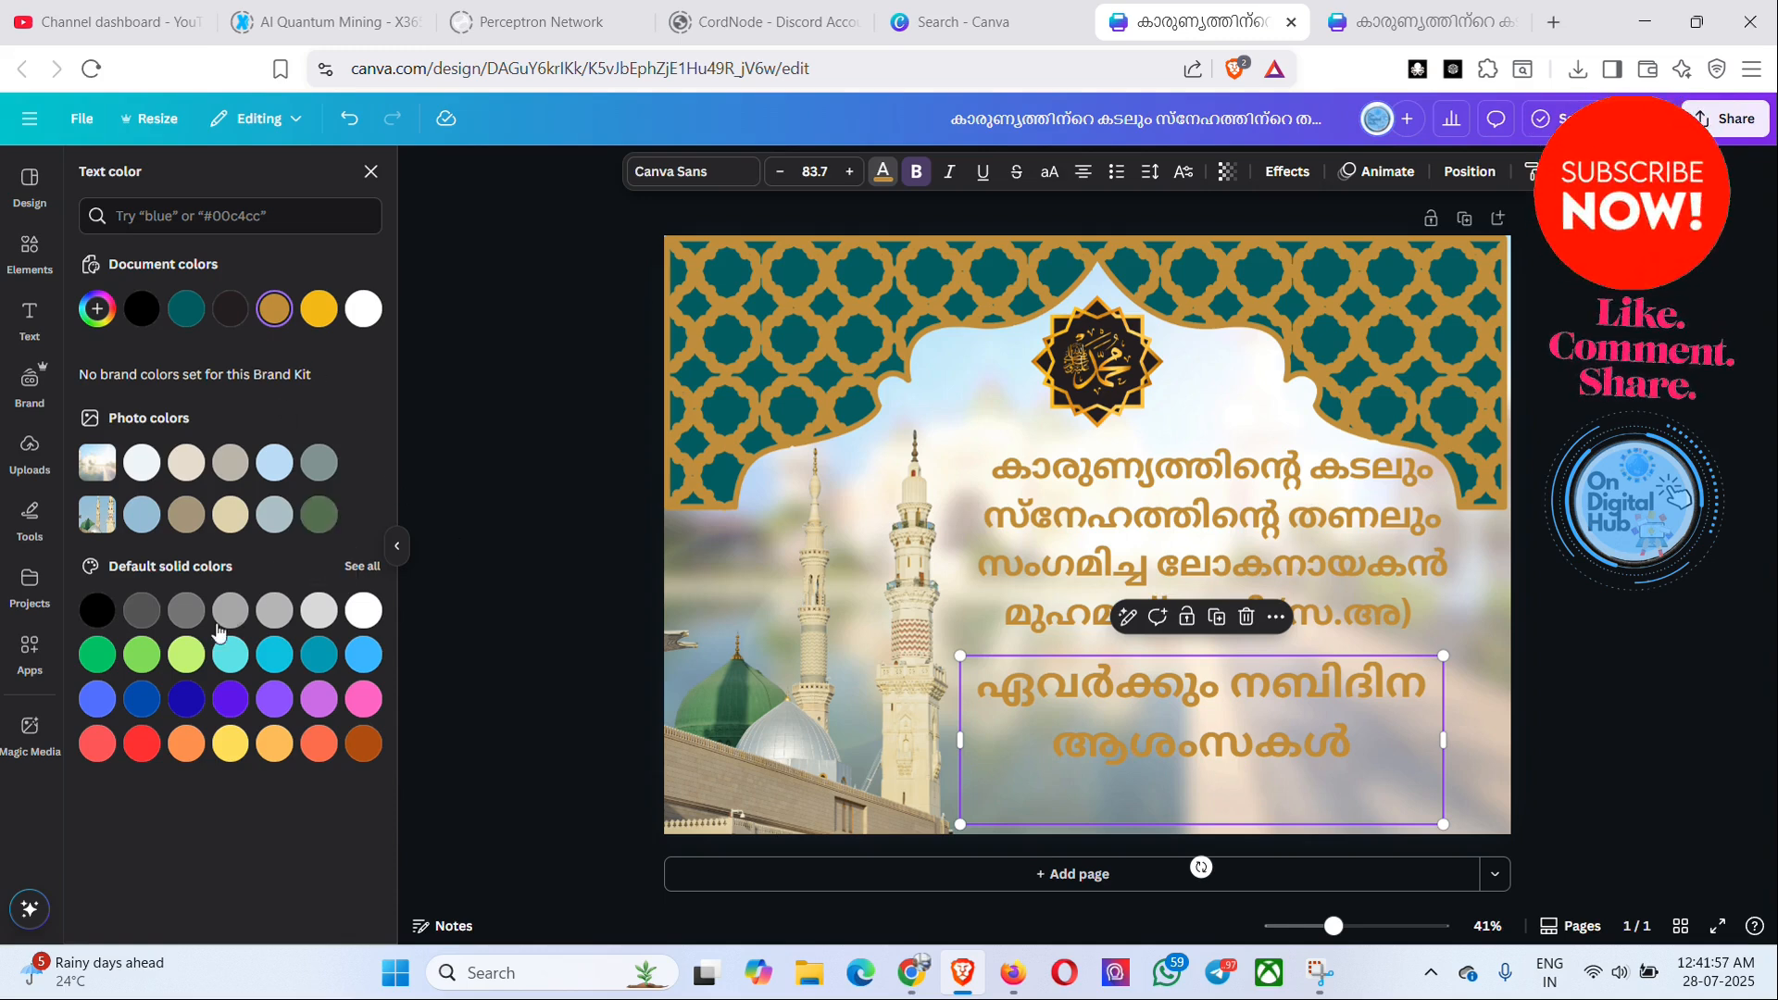
left_click(189, 516)
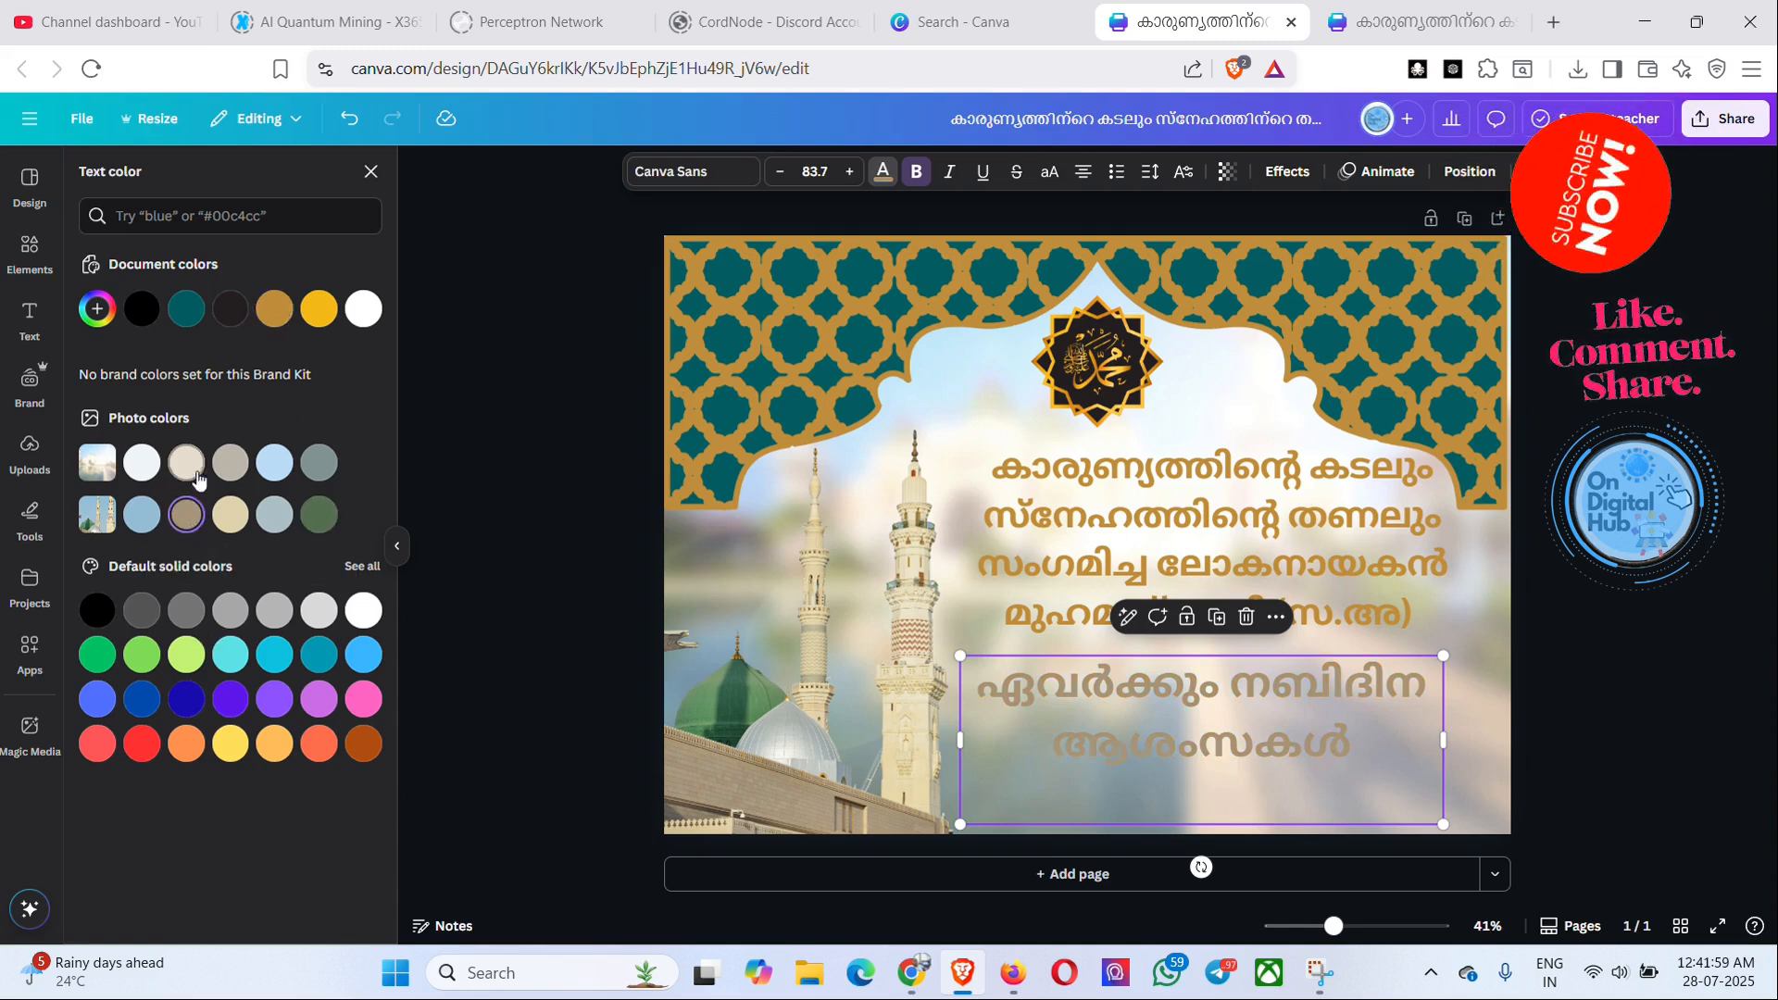
left_click(229, 519)
left_click(238, 467)
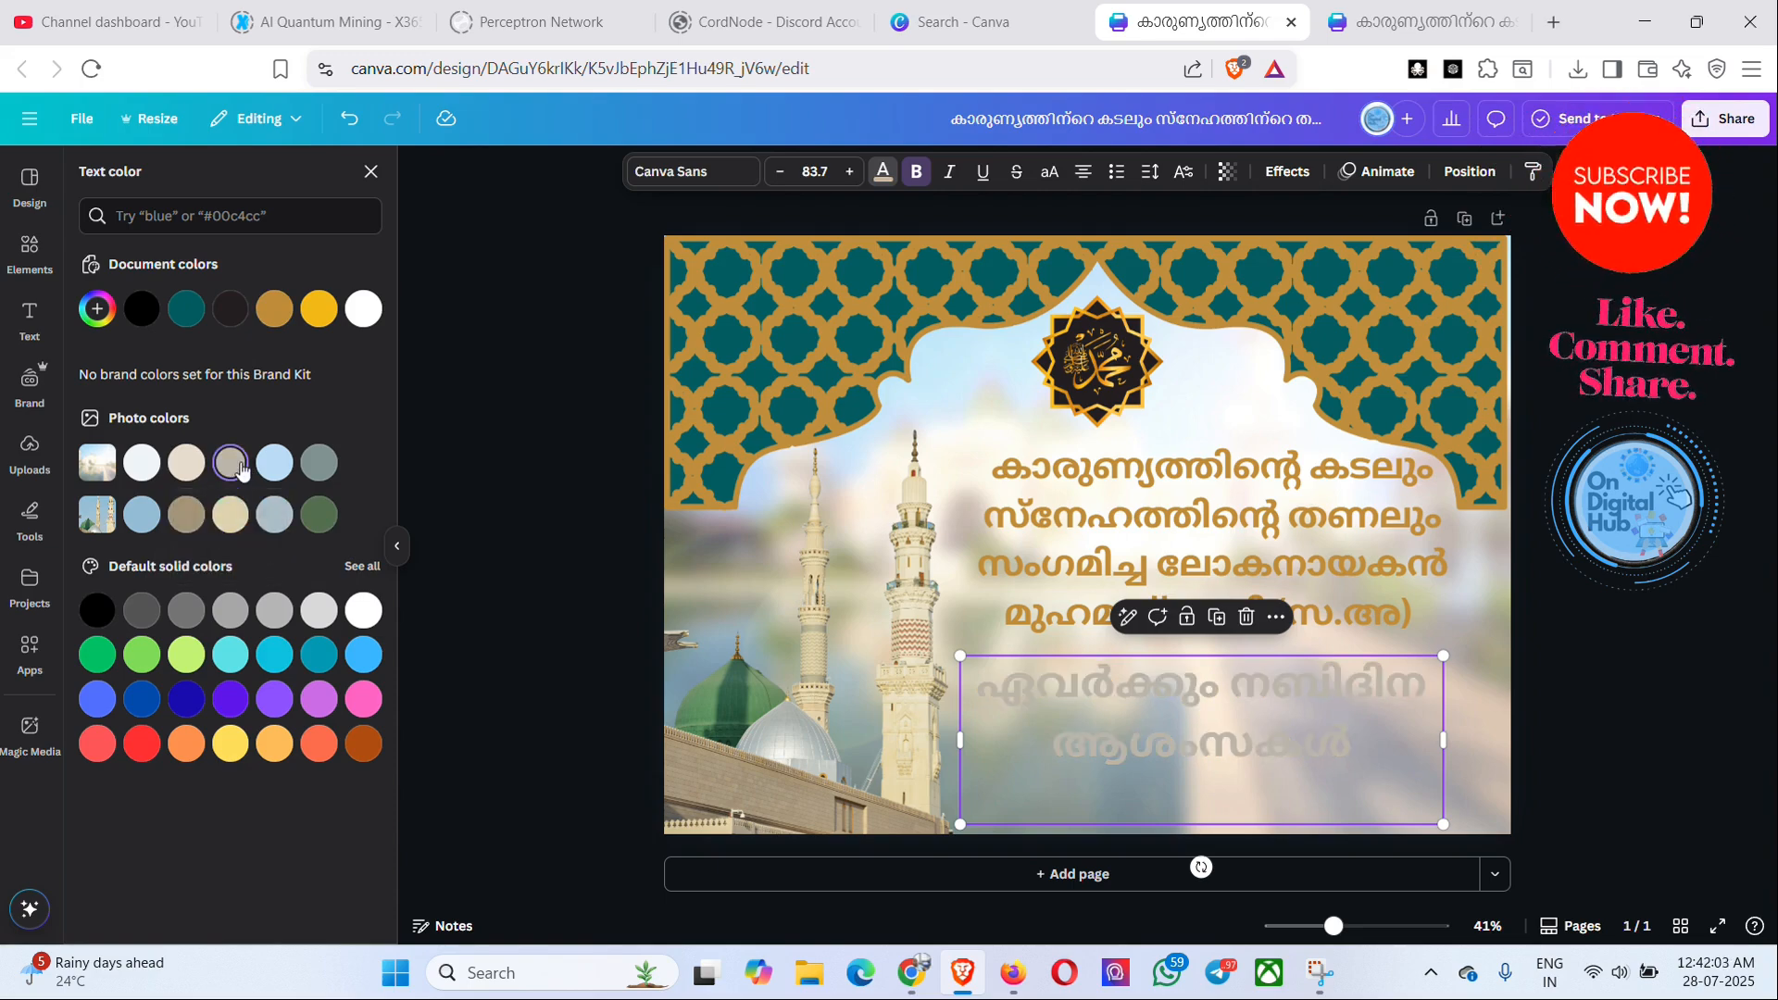
left_click(197, 519)
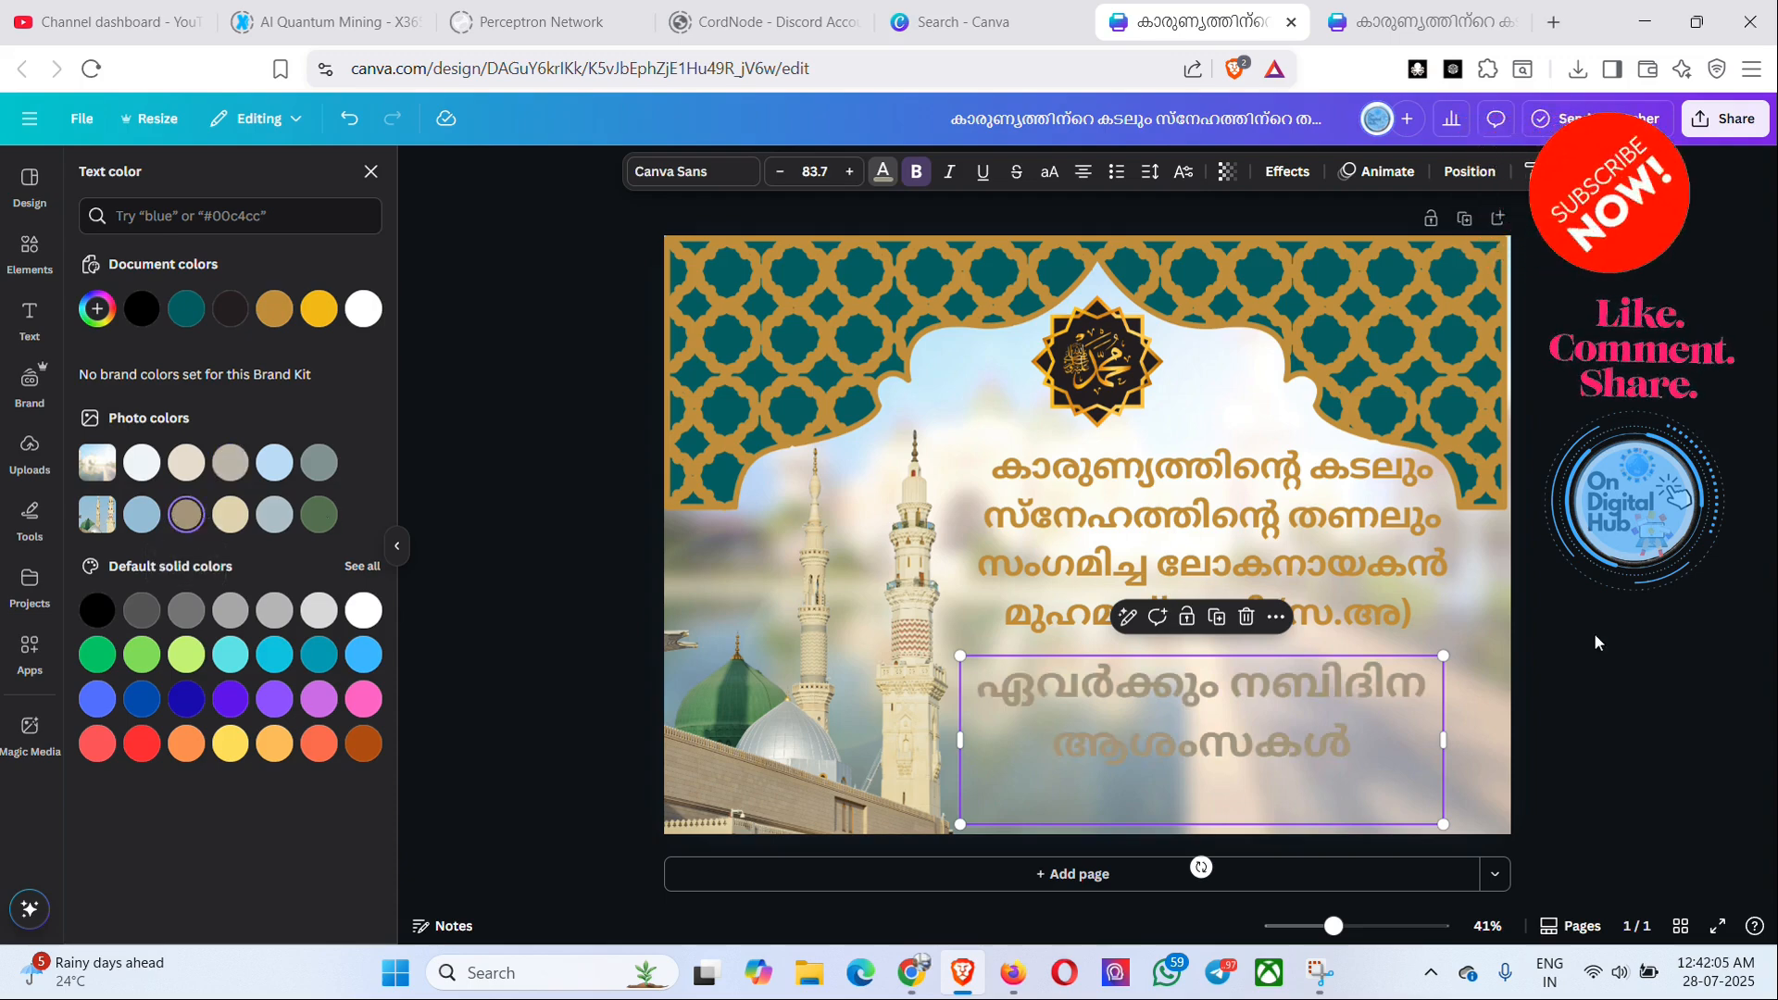
key("Escape")
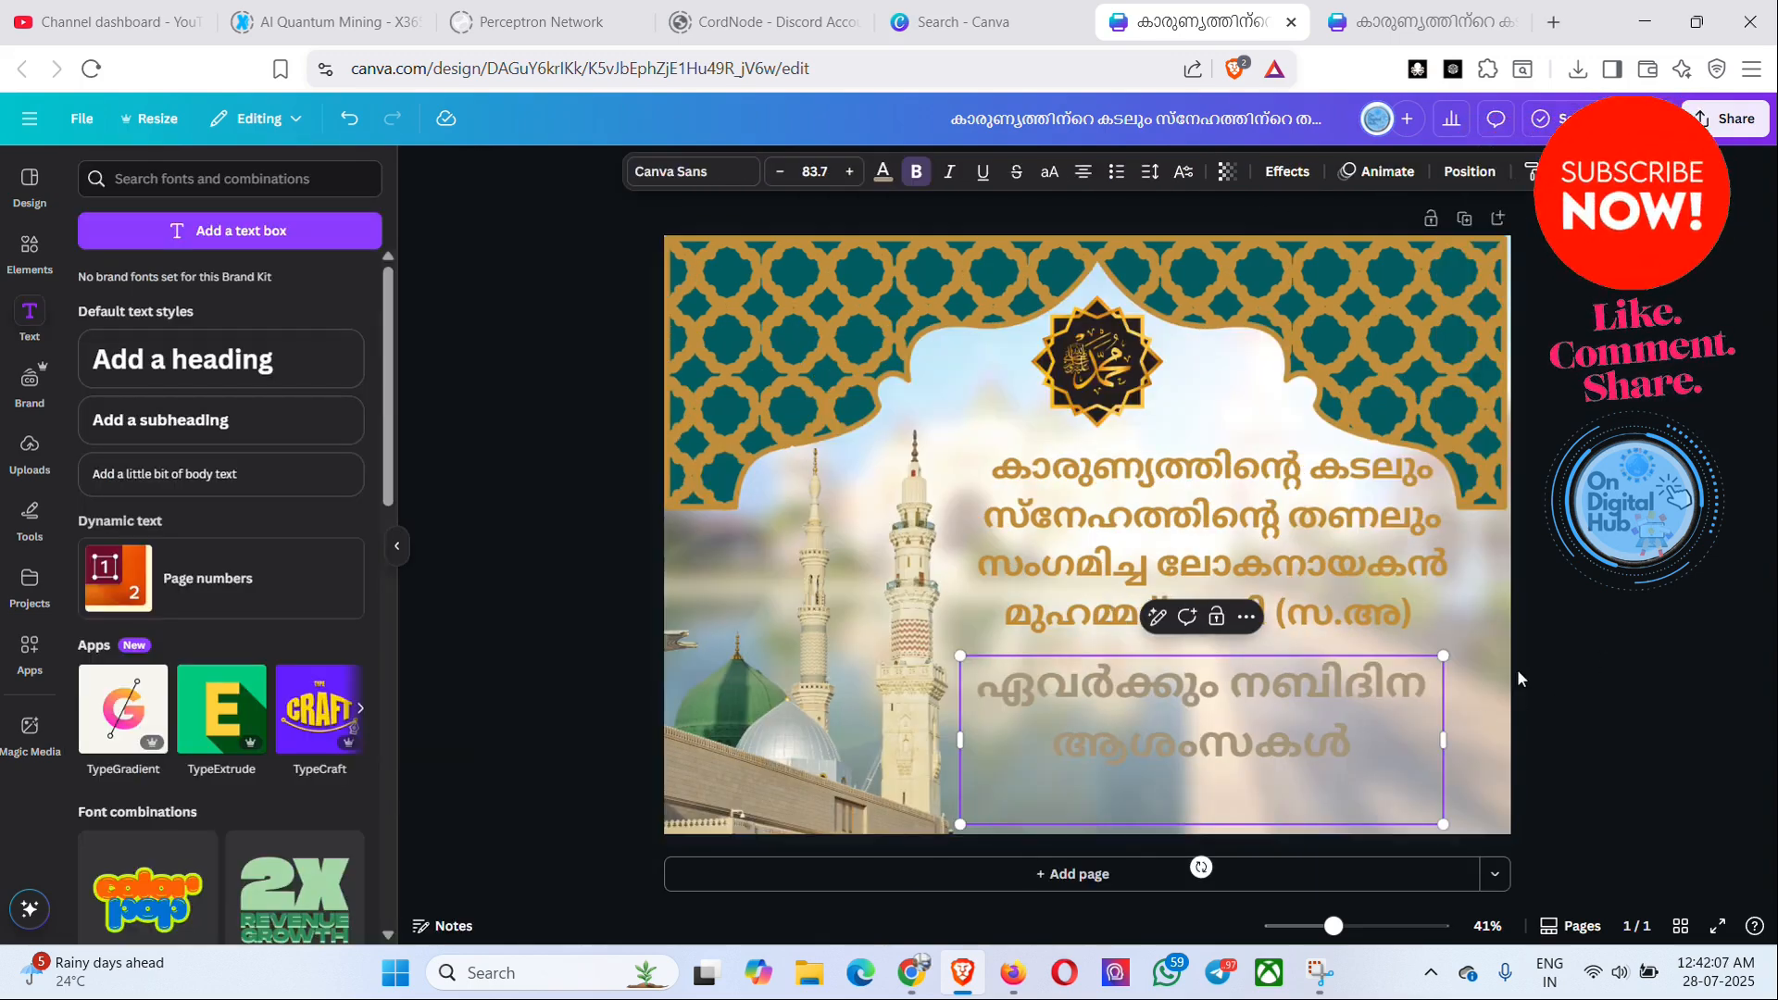
left_click(1475, 679)
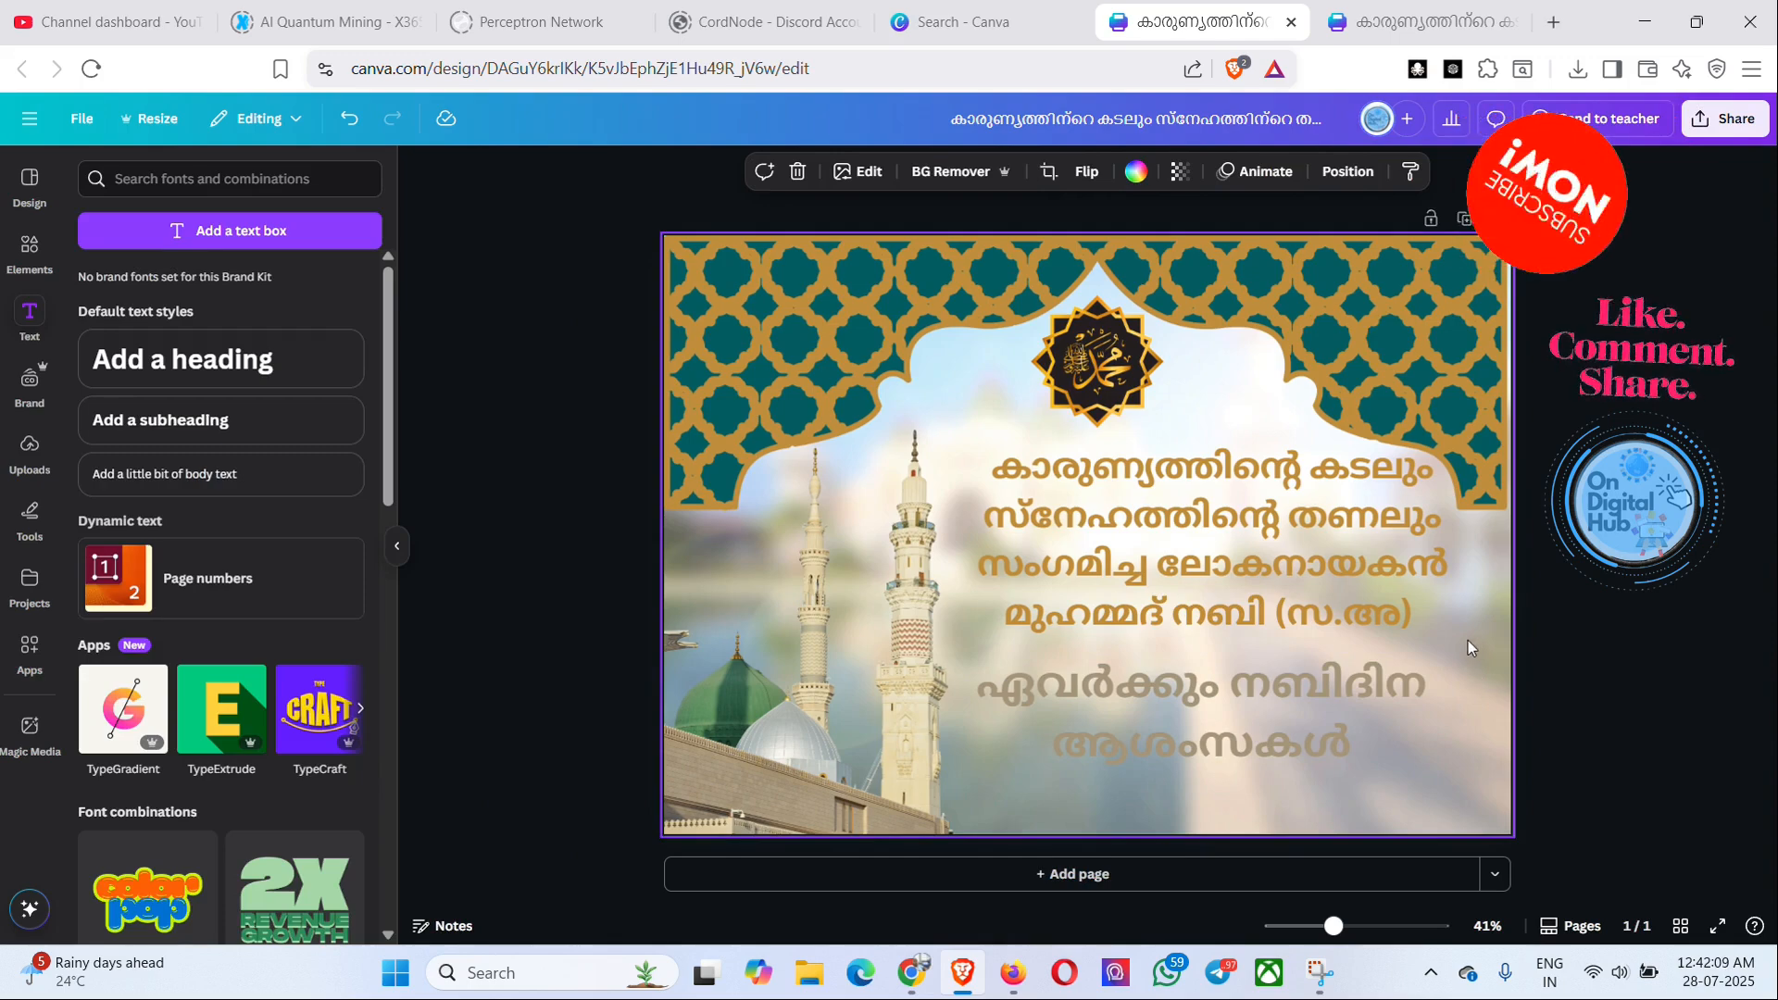
left_click(1712, 505)
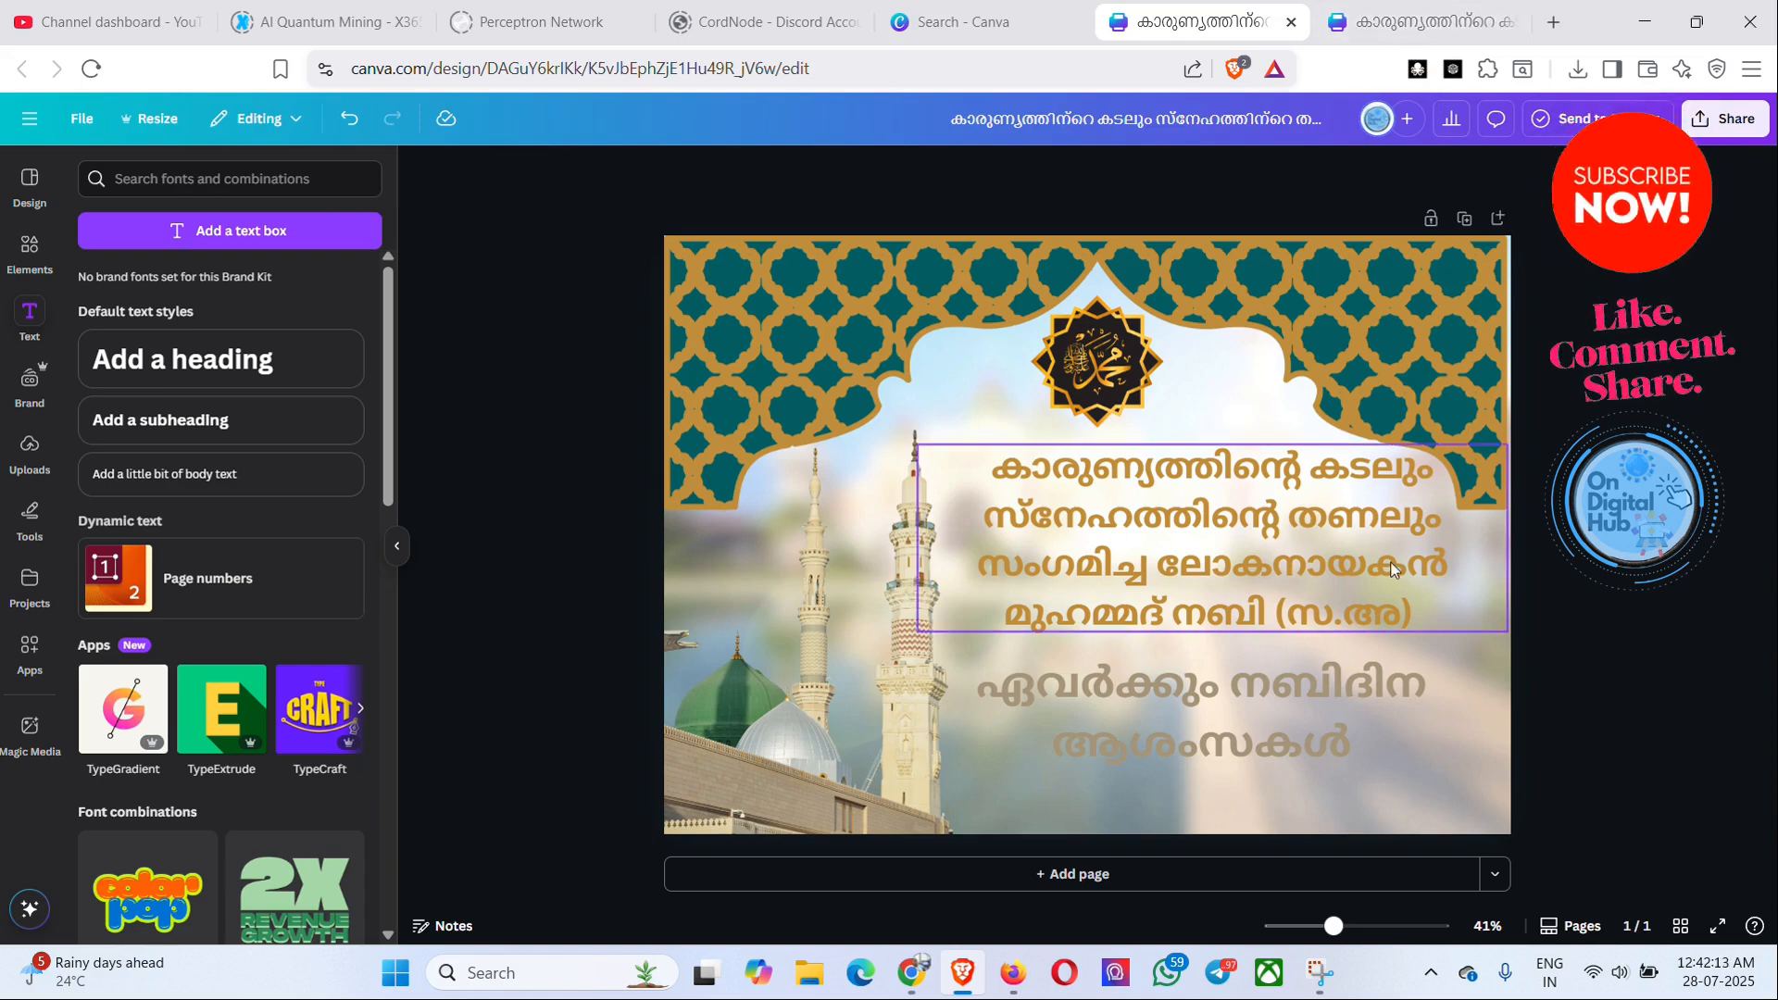
- Check the finished reference poster, search the elements for "1500", and add the gold 1500 balloon photo to the poster
left_click(1372, 23)
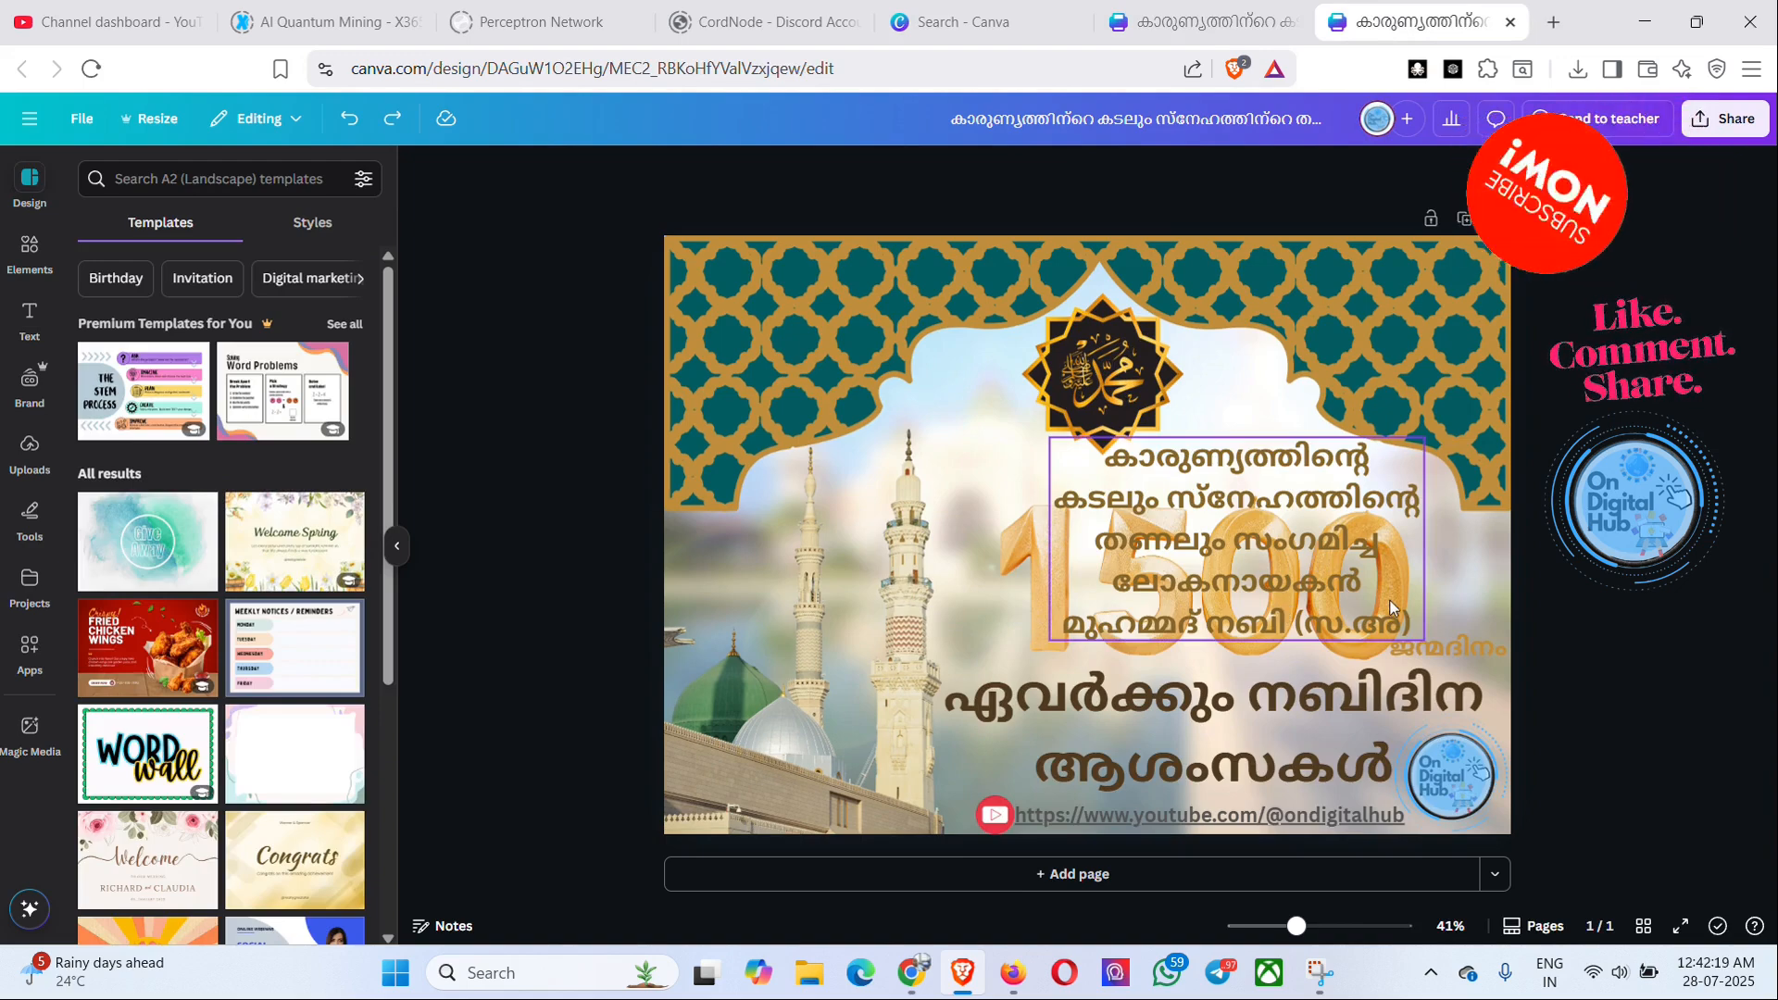
left_click(1201, 22)
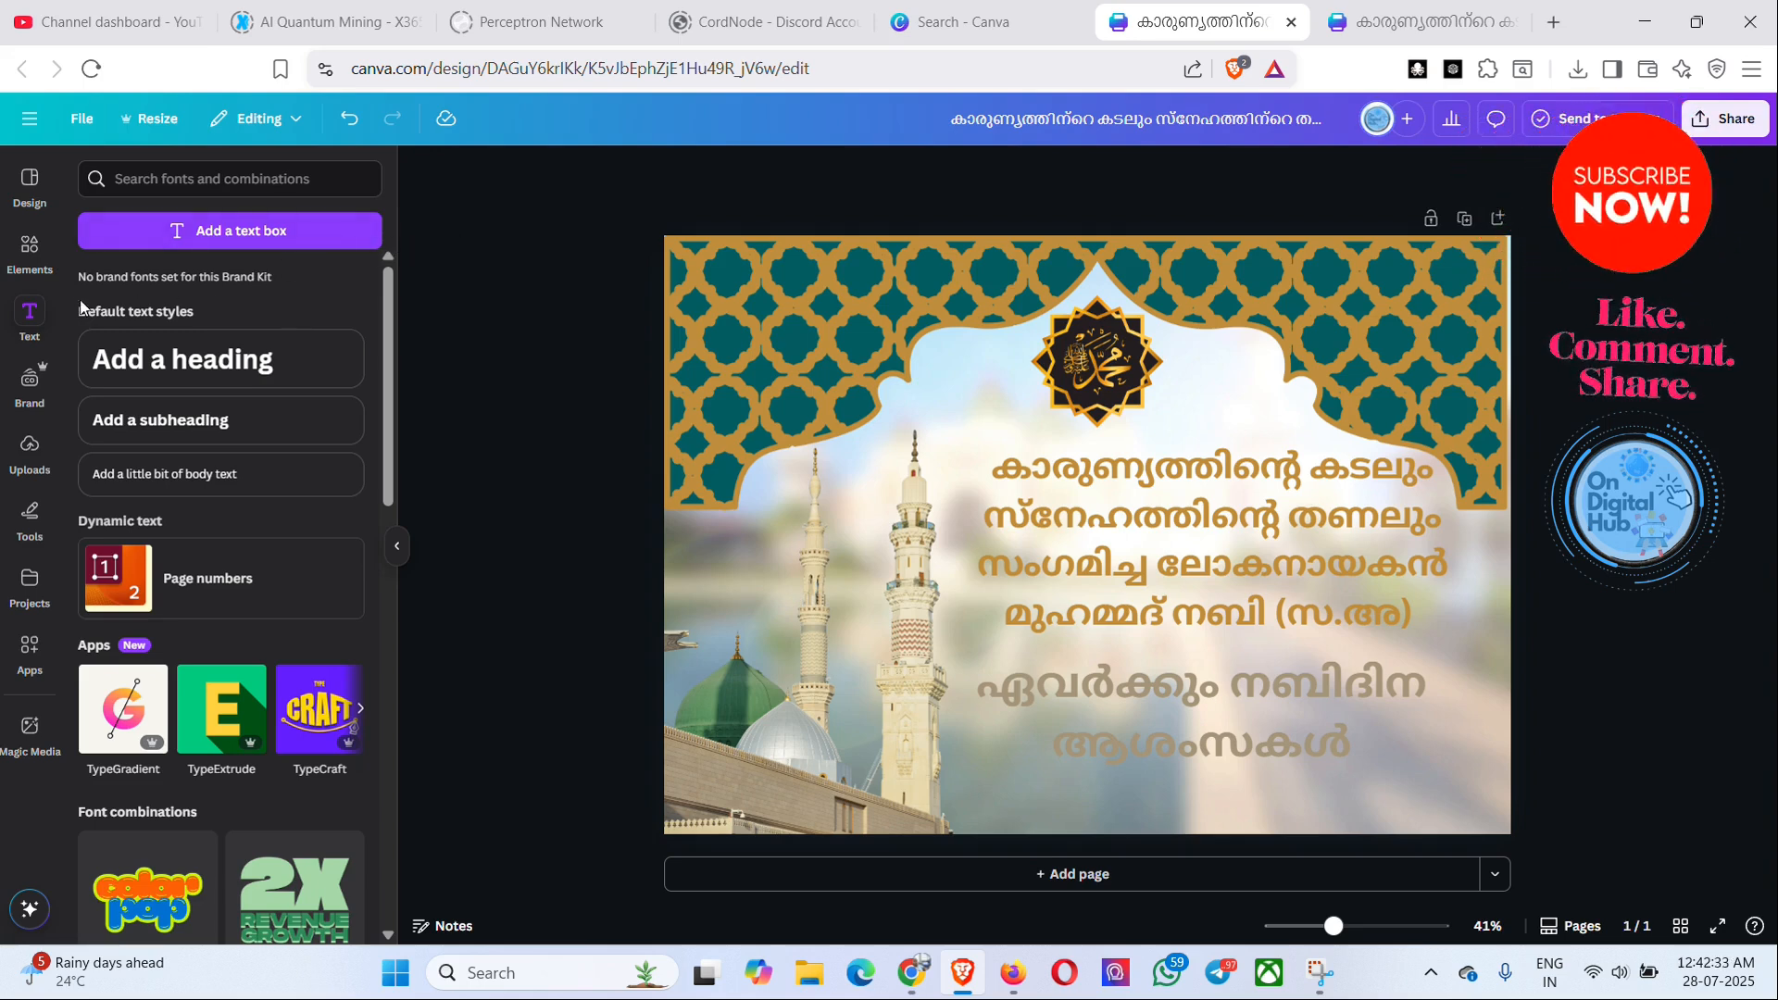
left_click(30, 248)
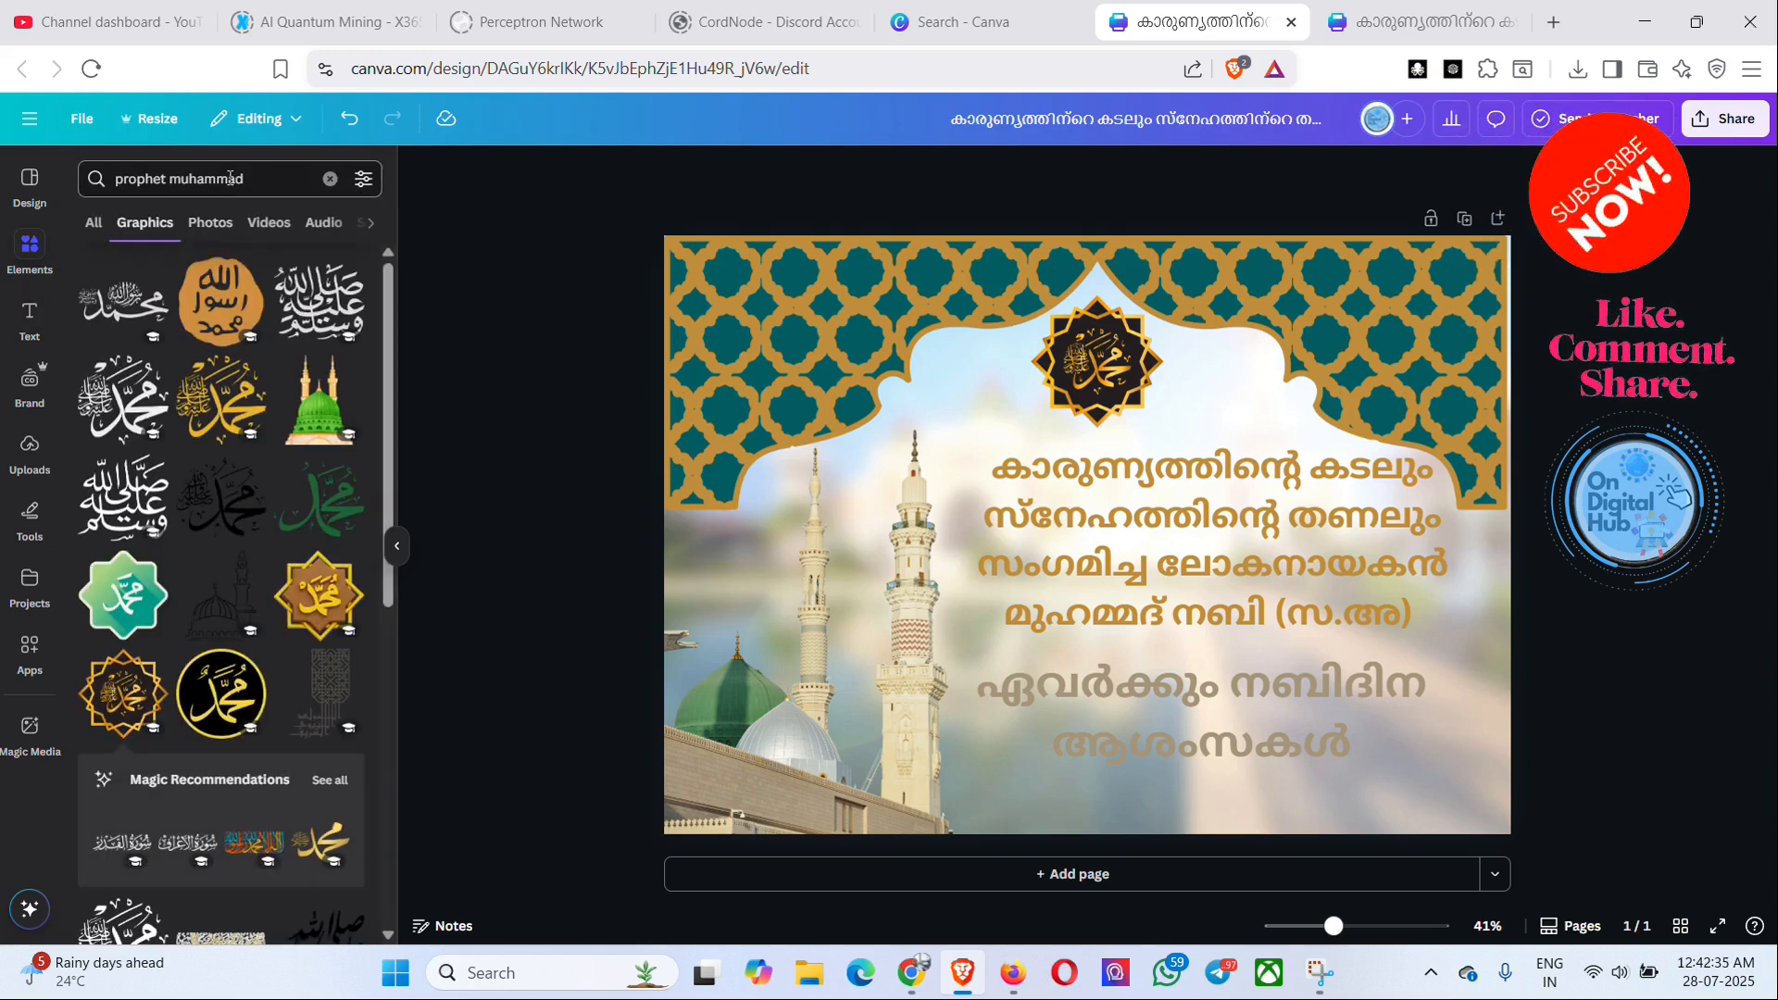
left_click(329, 179)
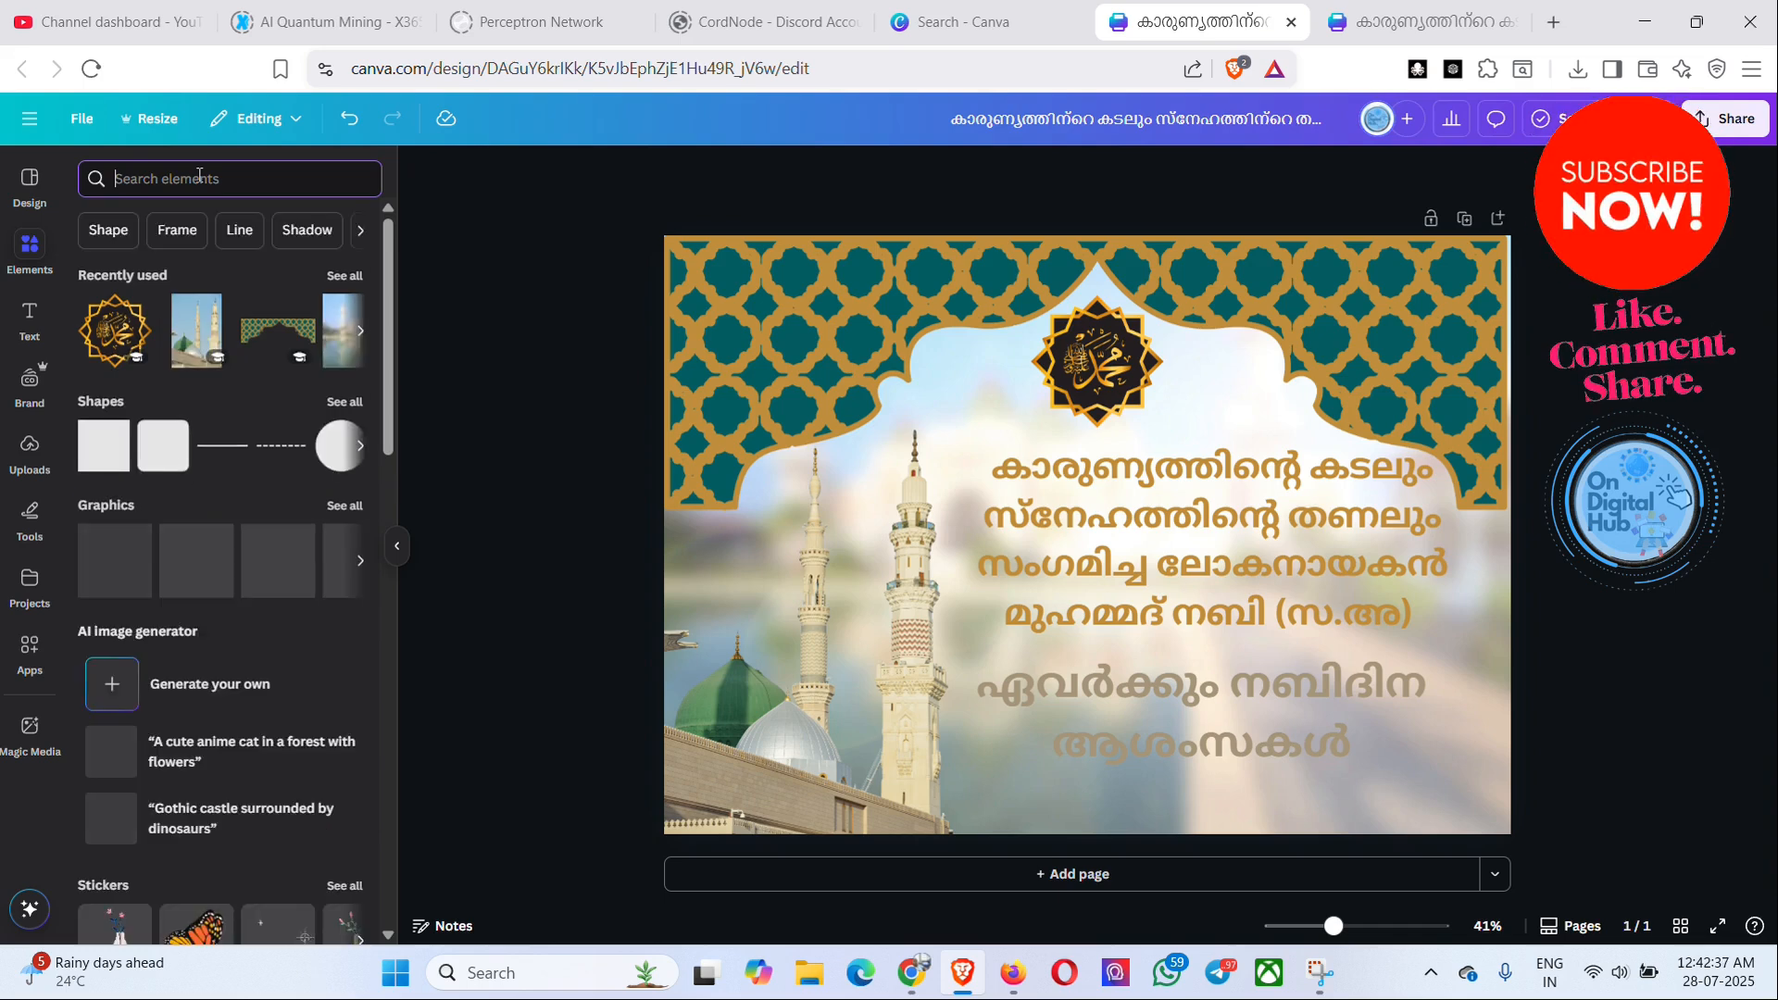
type("1500")
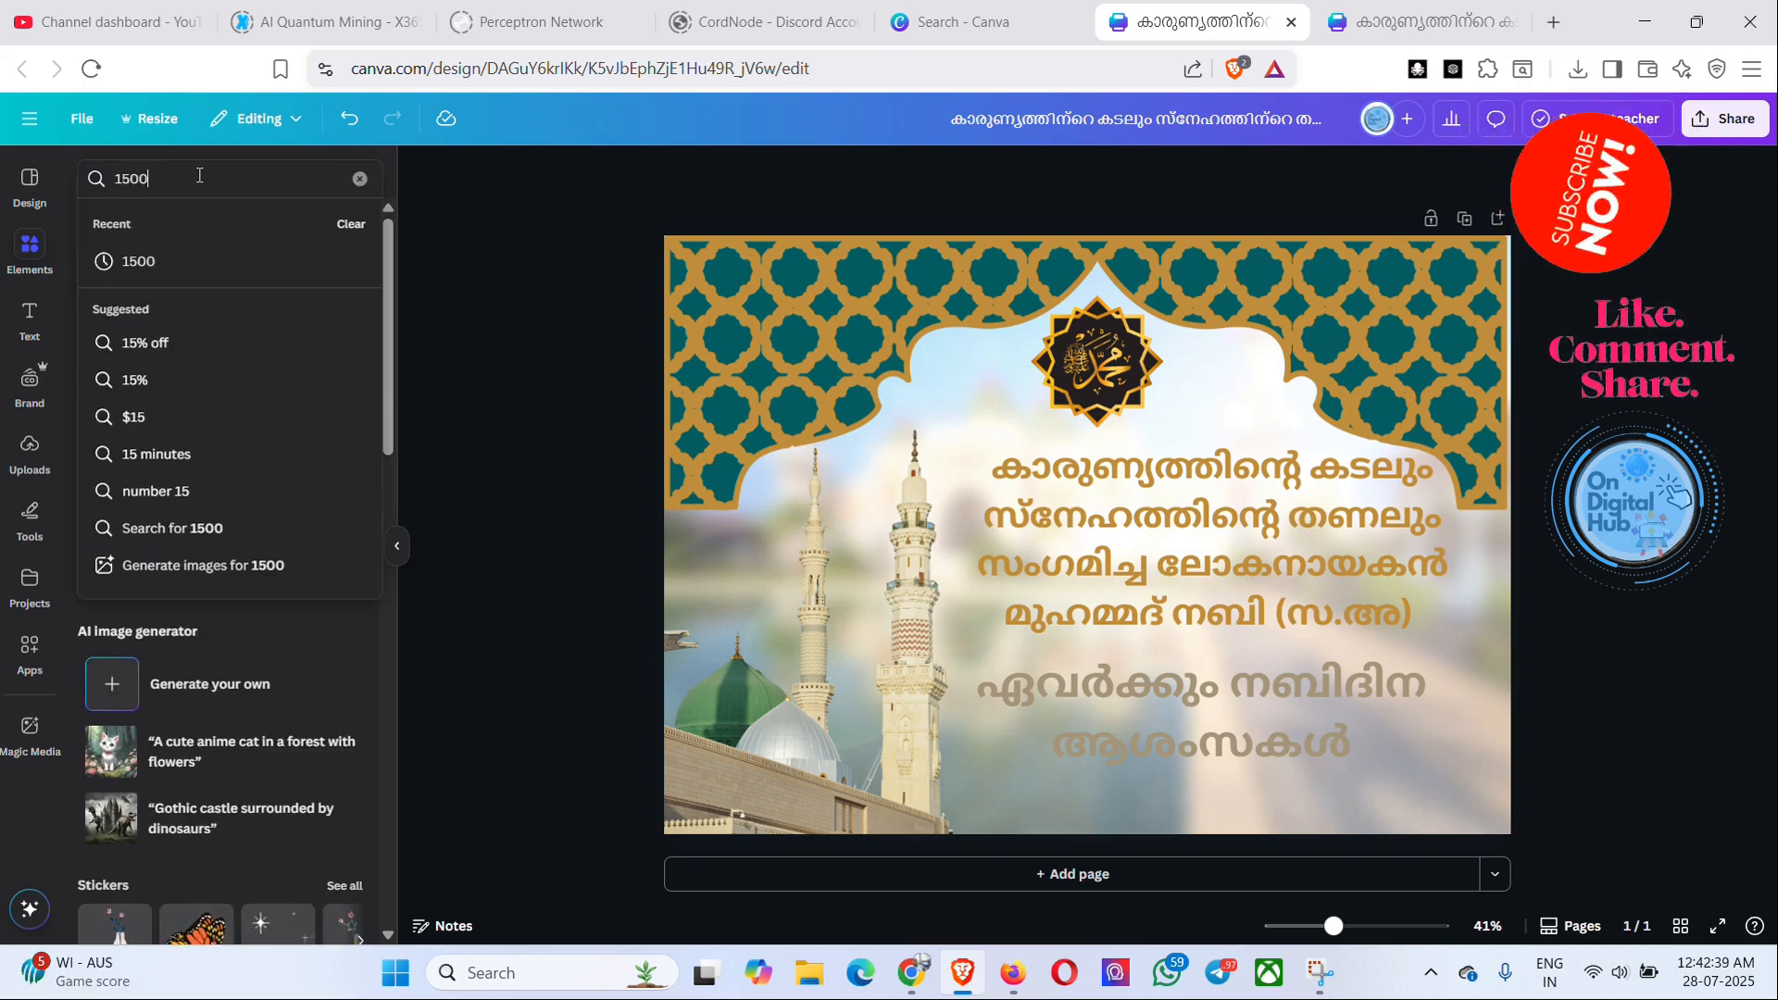
left_click(159, 259)
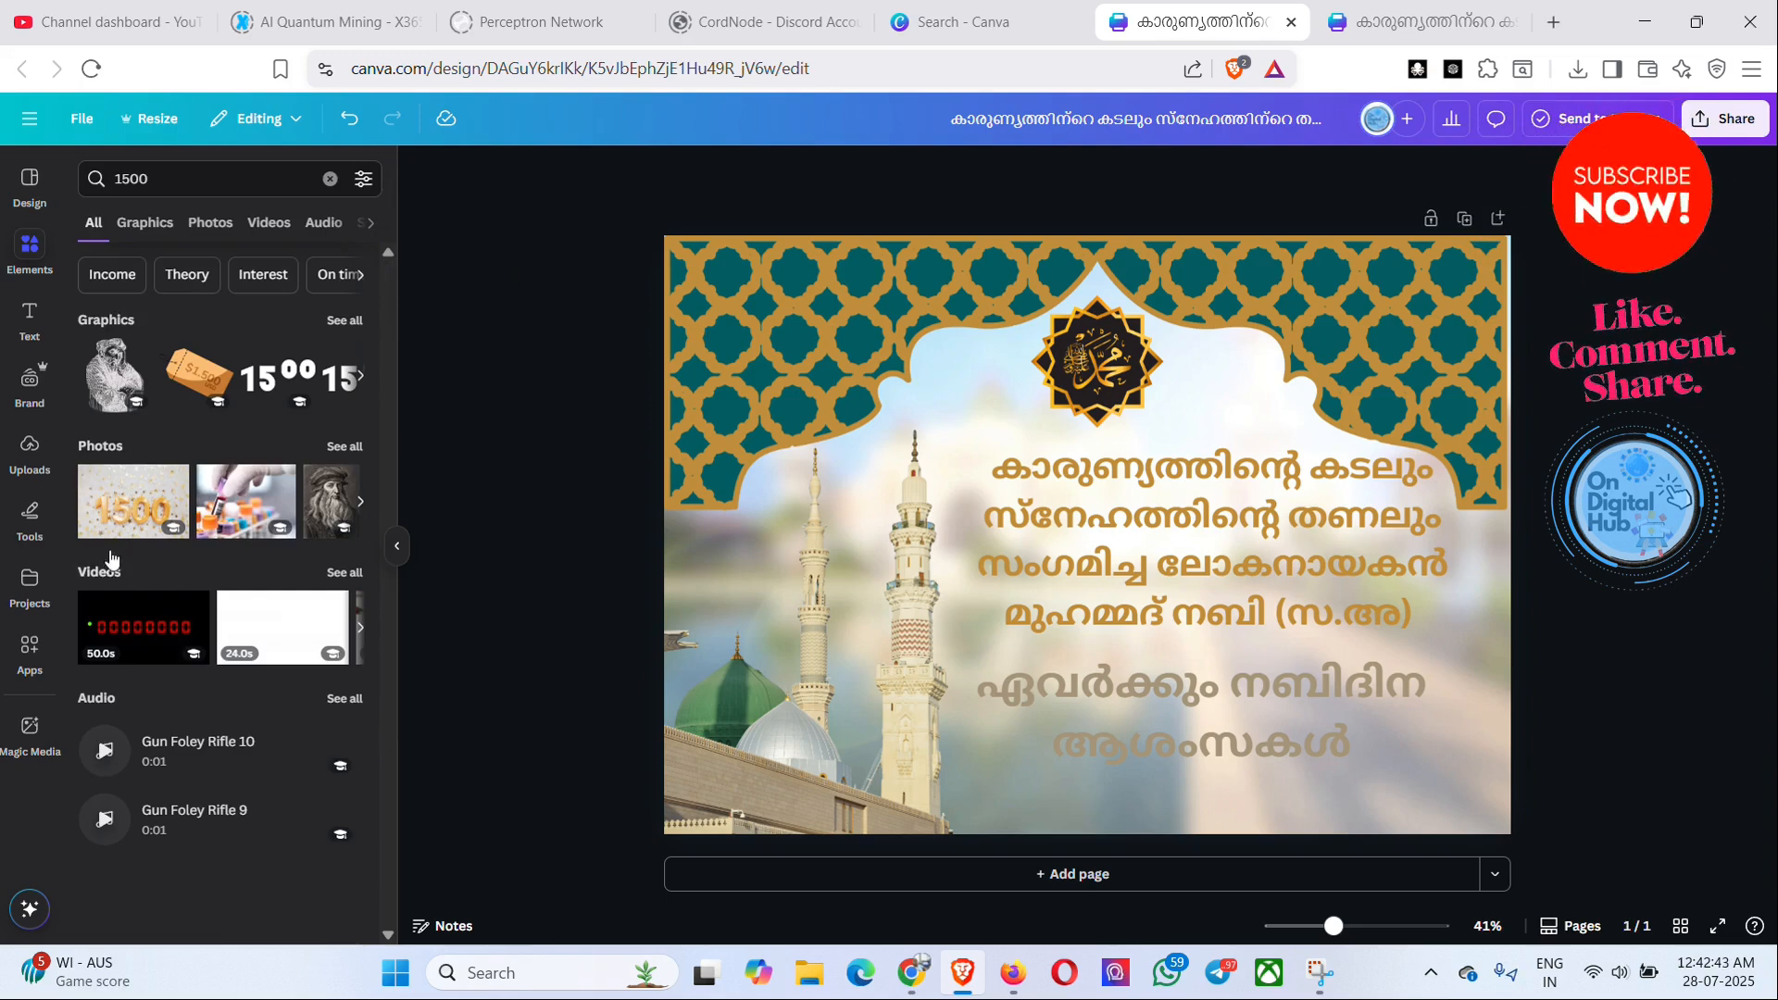
left_click(132, 501)
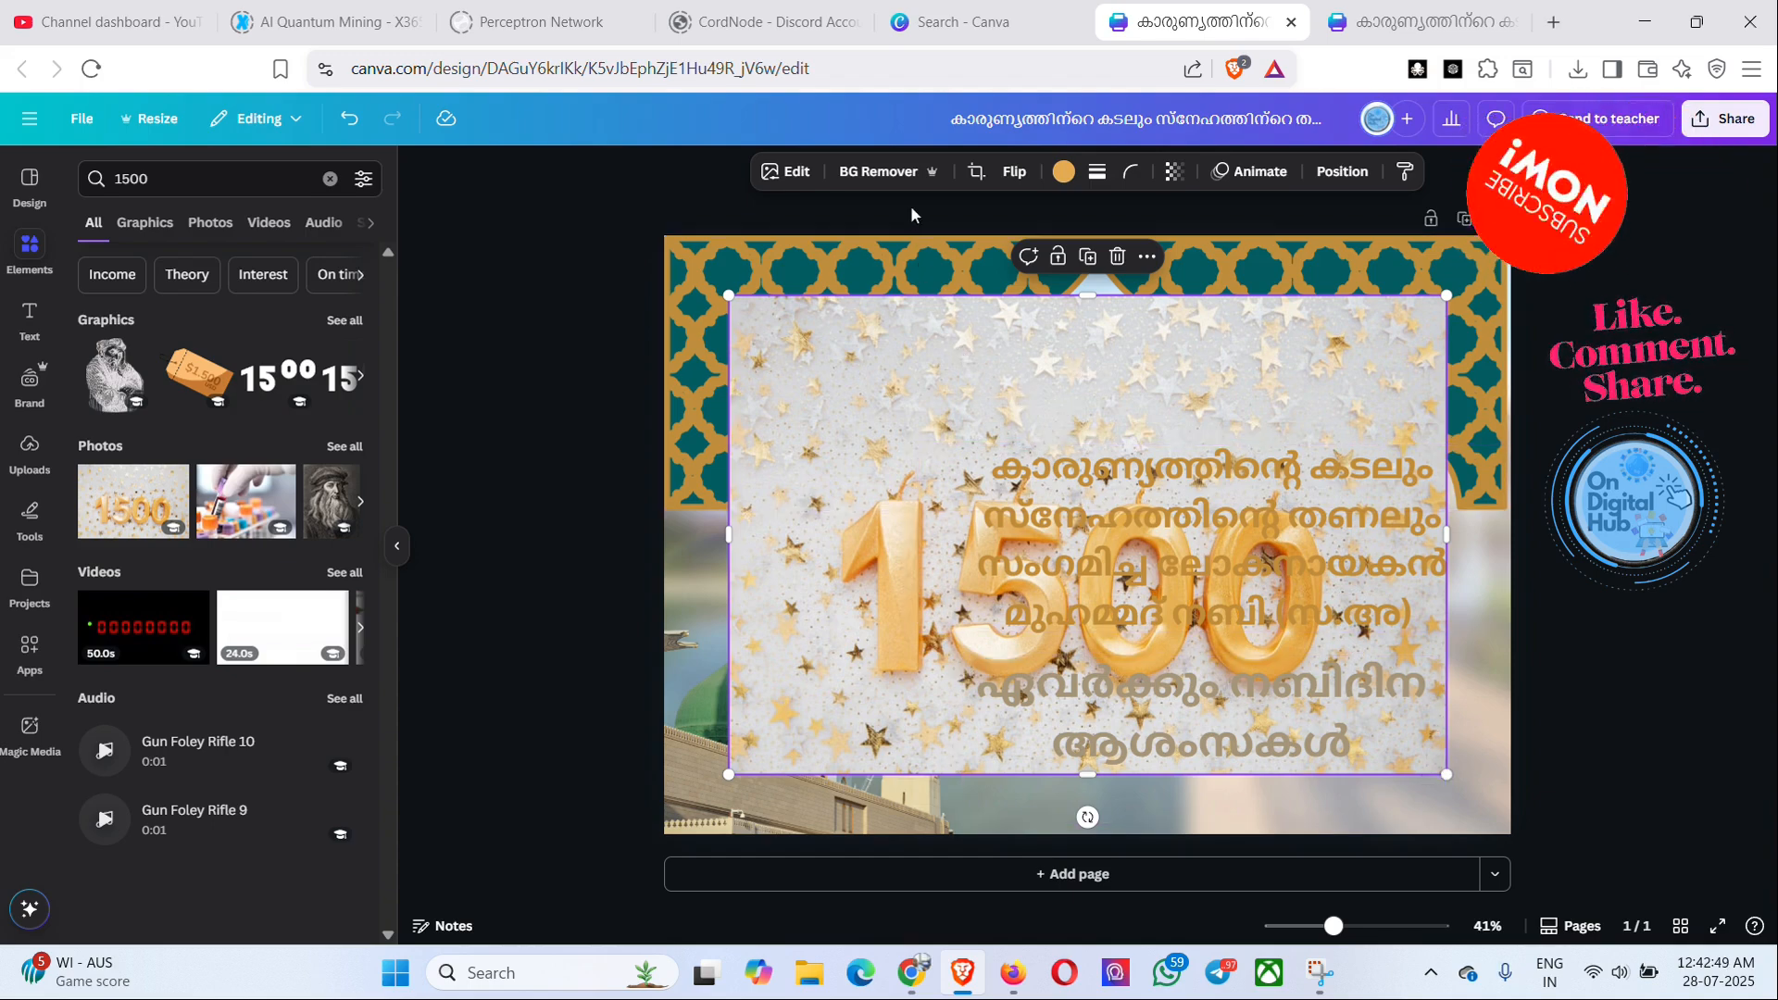
- Remove the 1500 photo's background, shrink it, and place the numerals behind the lower lines of the golden-brown sentence
left_click(884, 171)
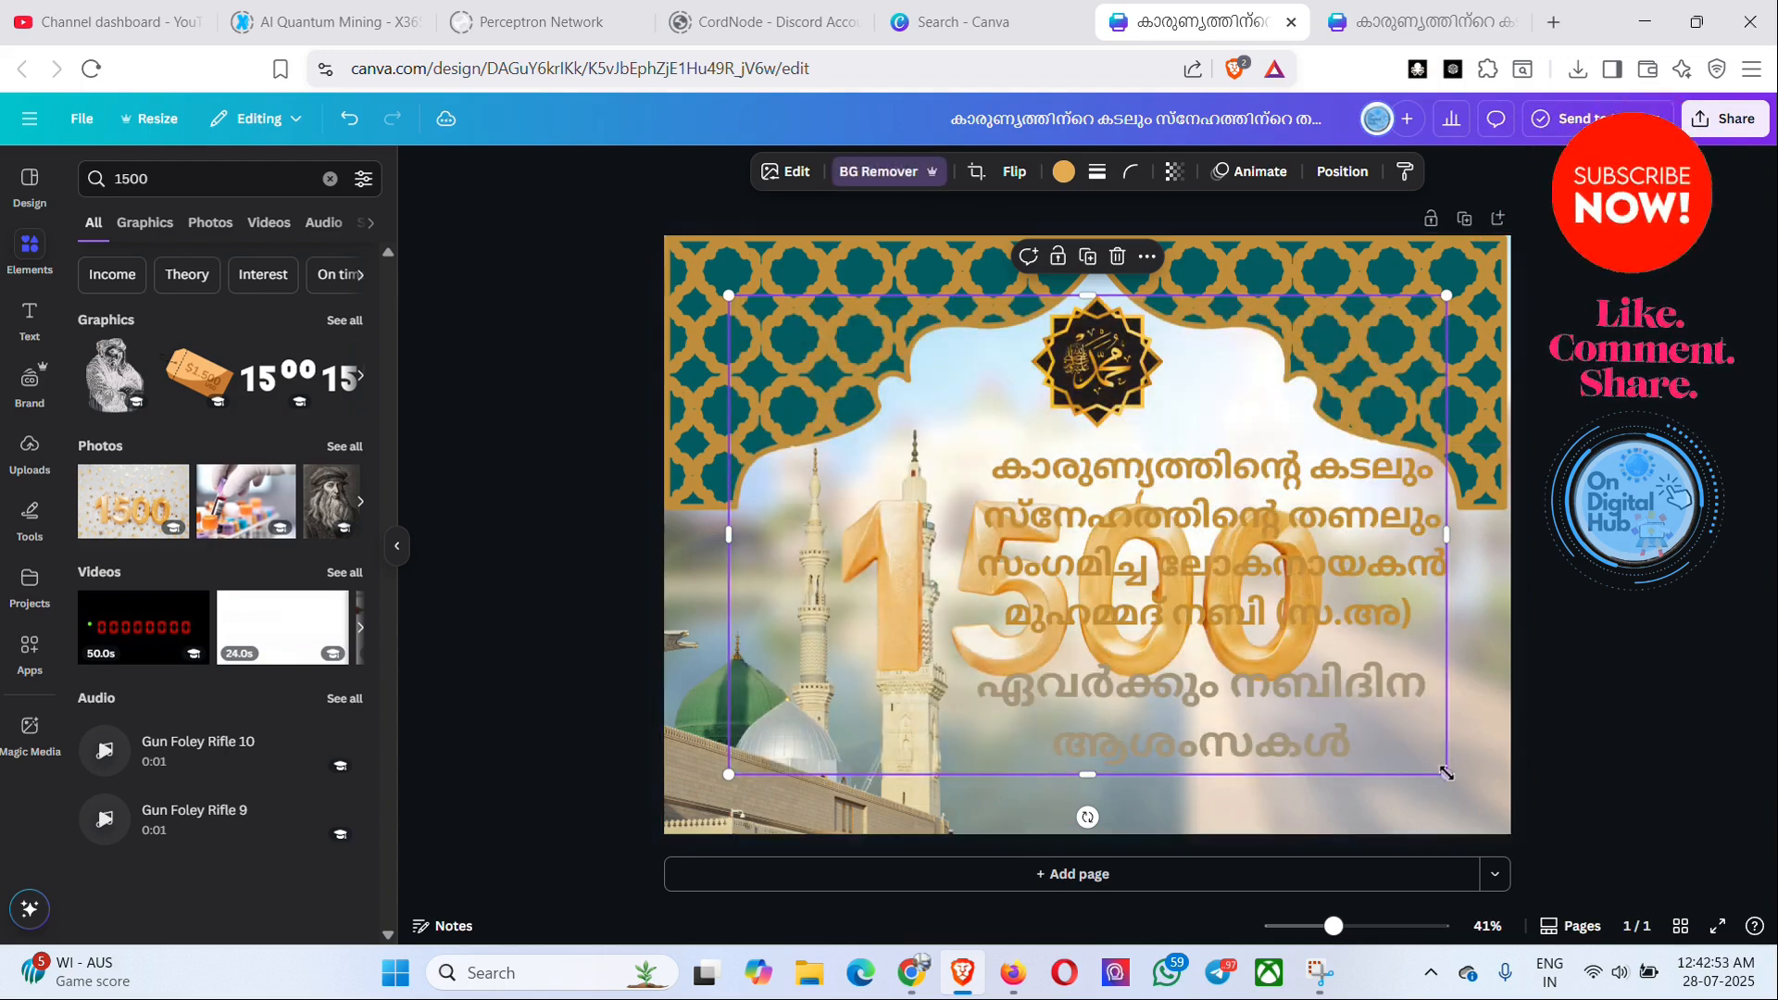
left_click_drag(1446, 774, 1182, 659)
left_click_drag(984, 533, 1236, 643)
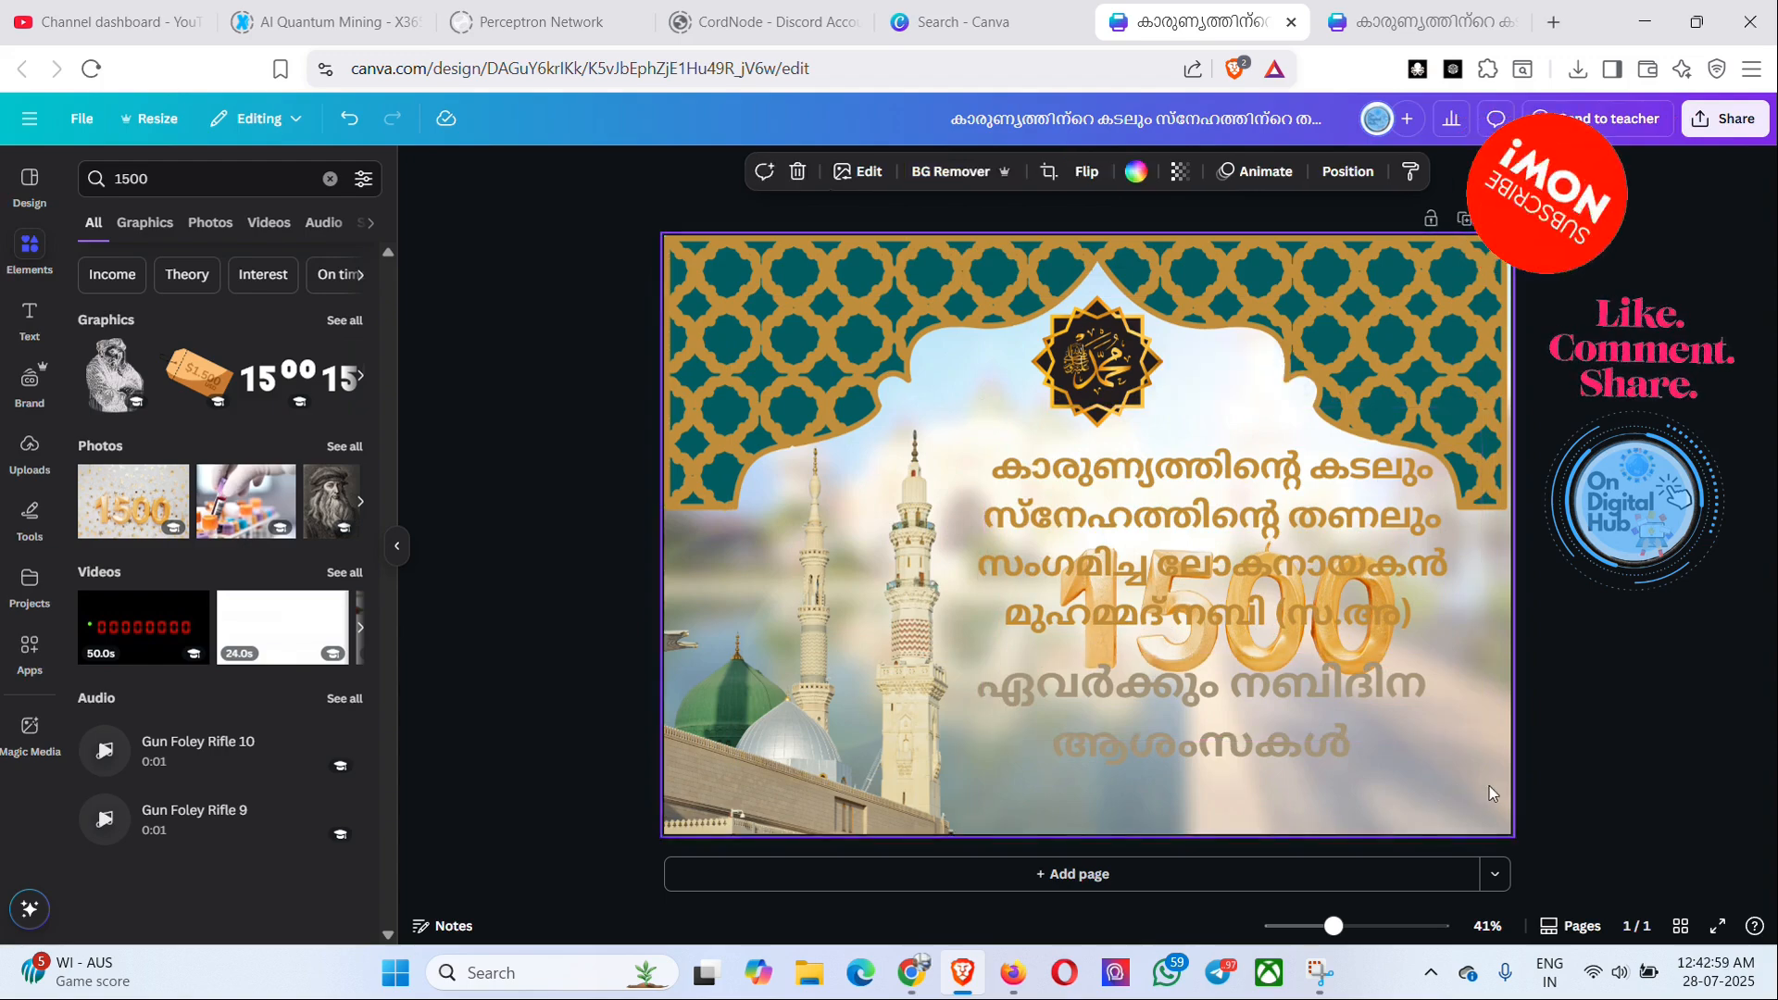
- Shift the gray-brown greeting slightly down and right so it sits below the gold 1500 numerals
left_click(1235, 709)
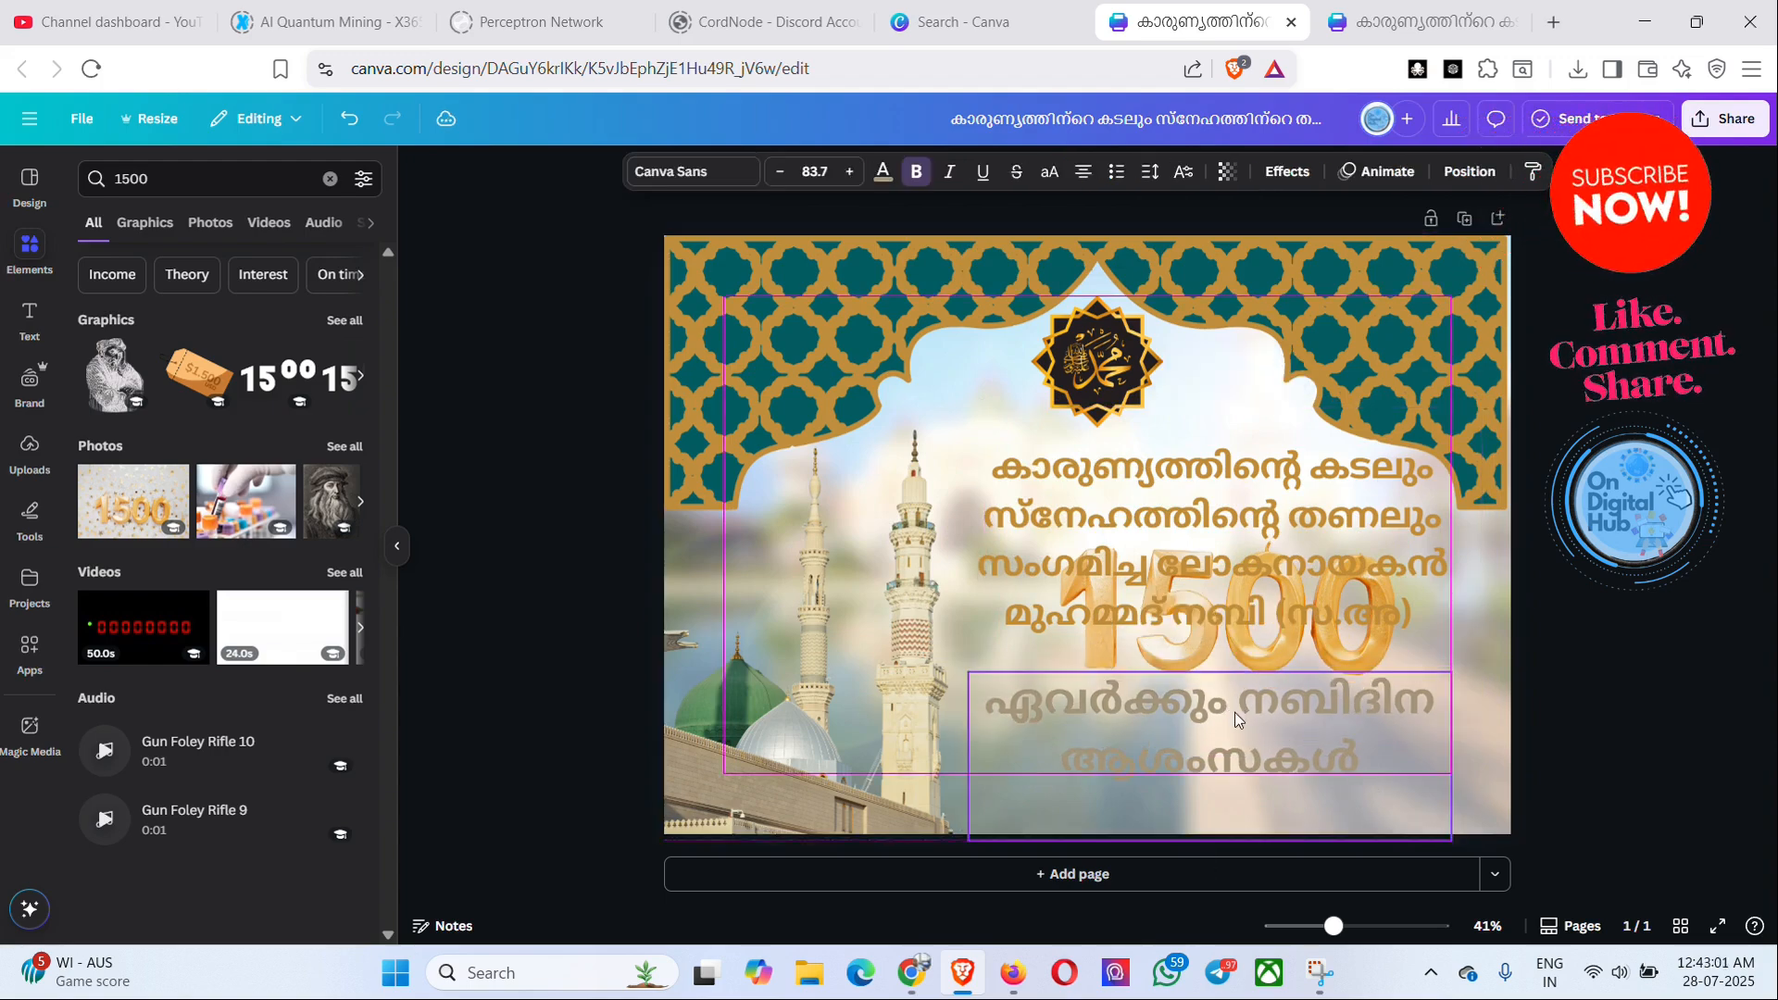
left_click(1609, 567)
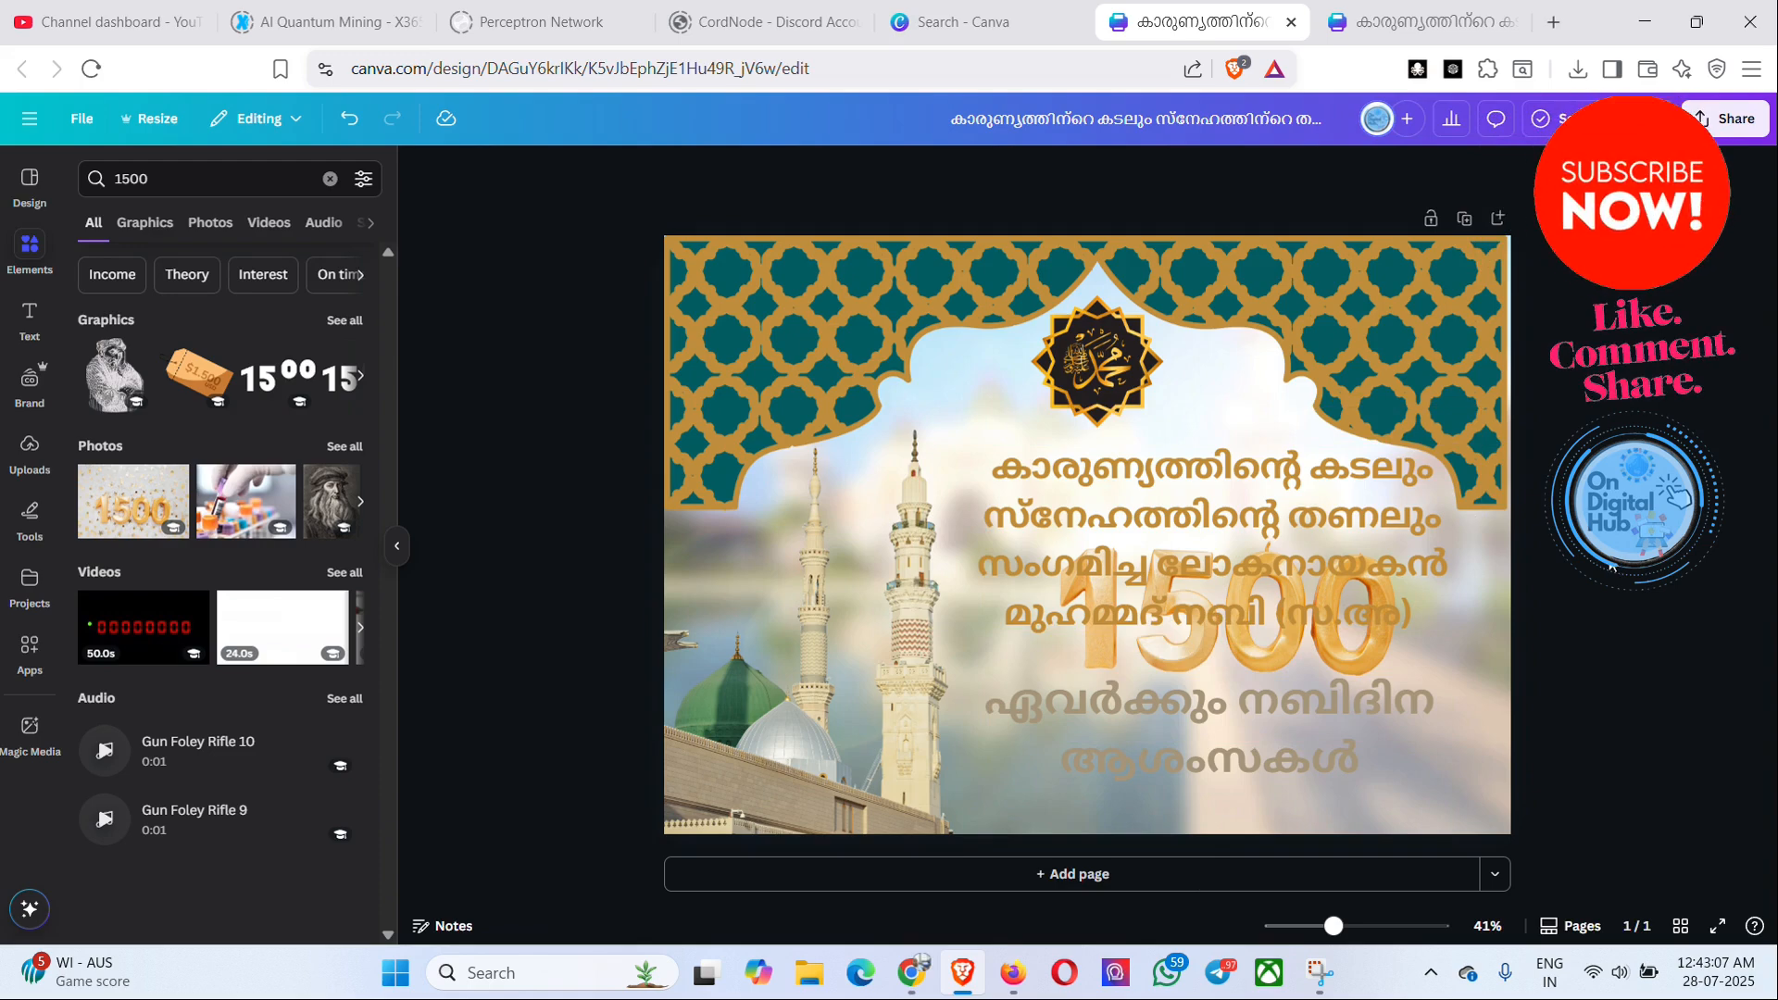
key("Tab")
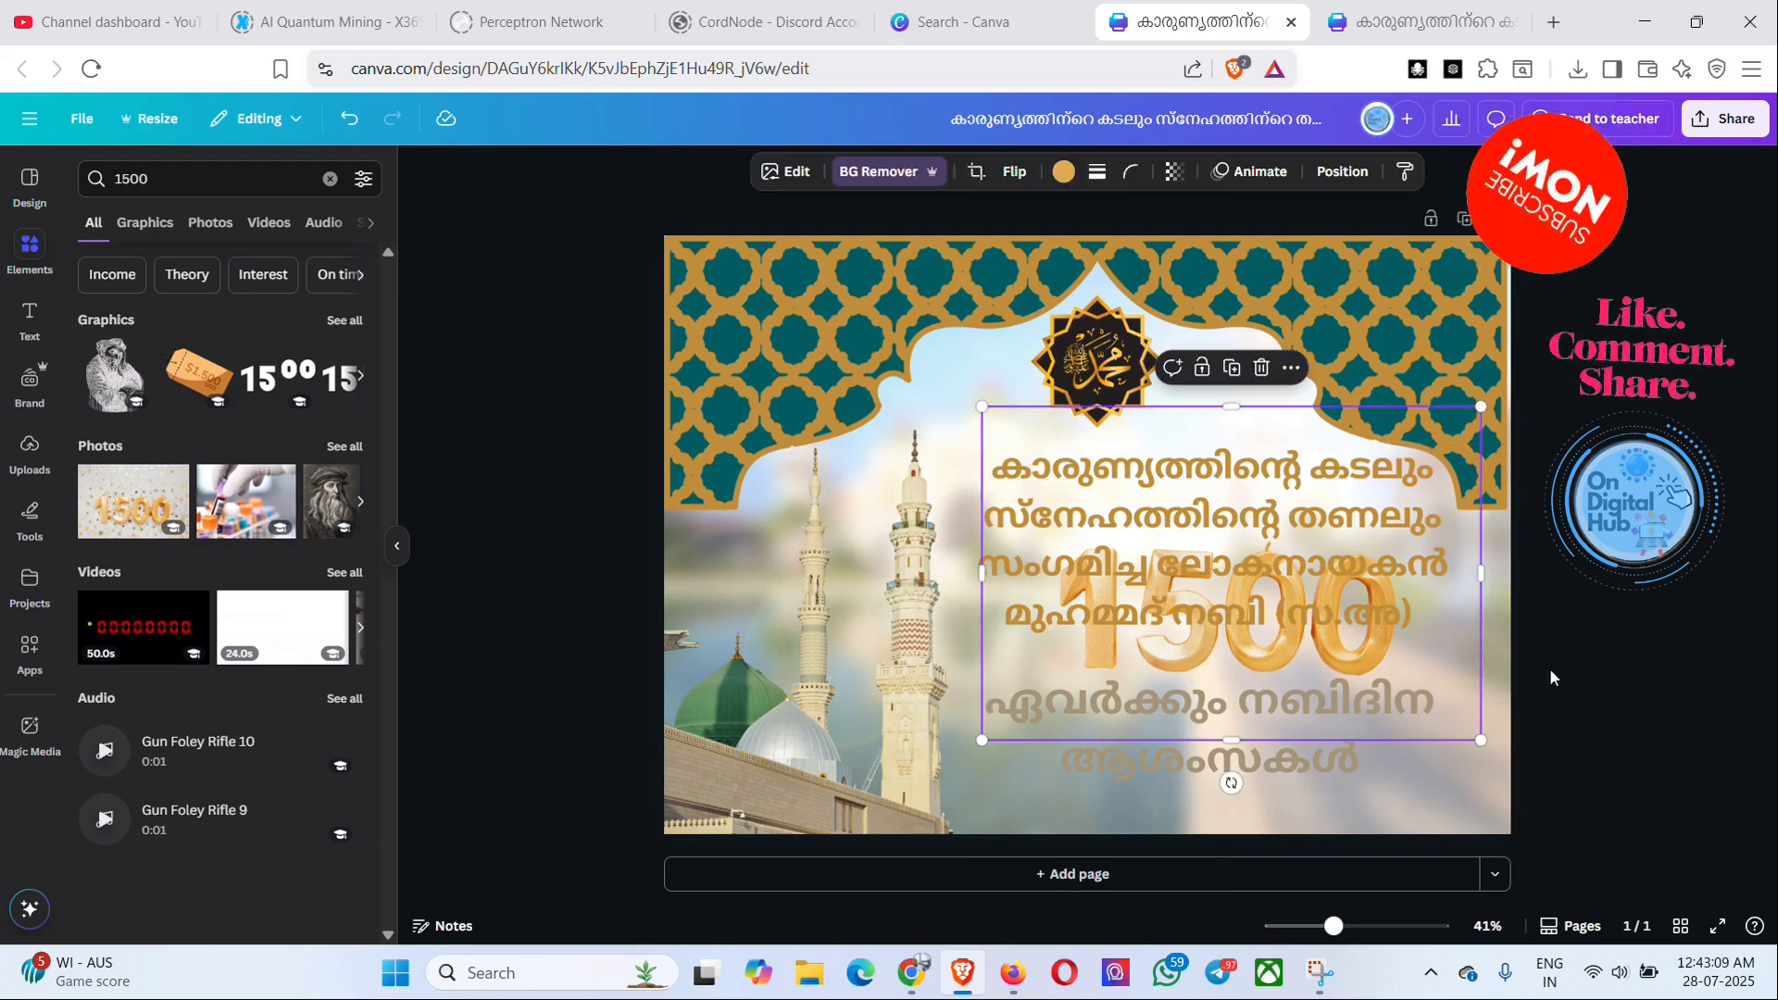
left_click(1550, 671)
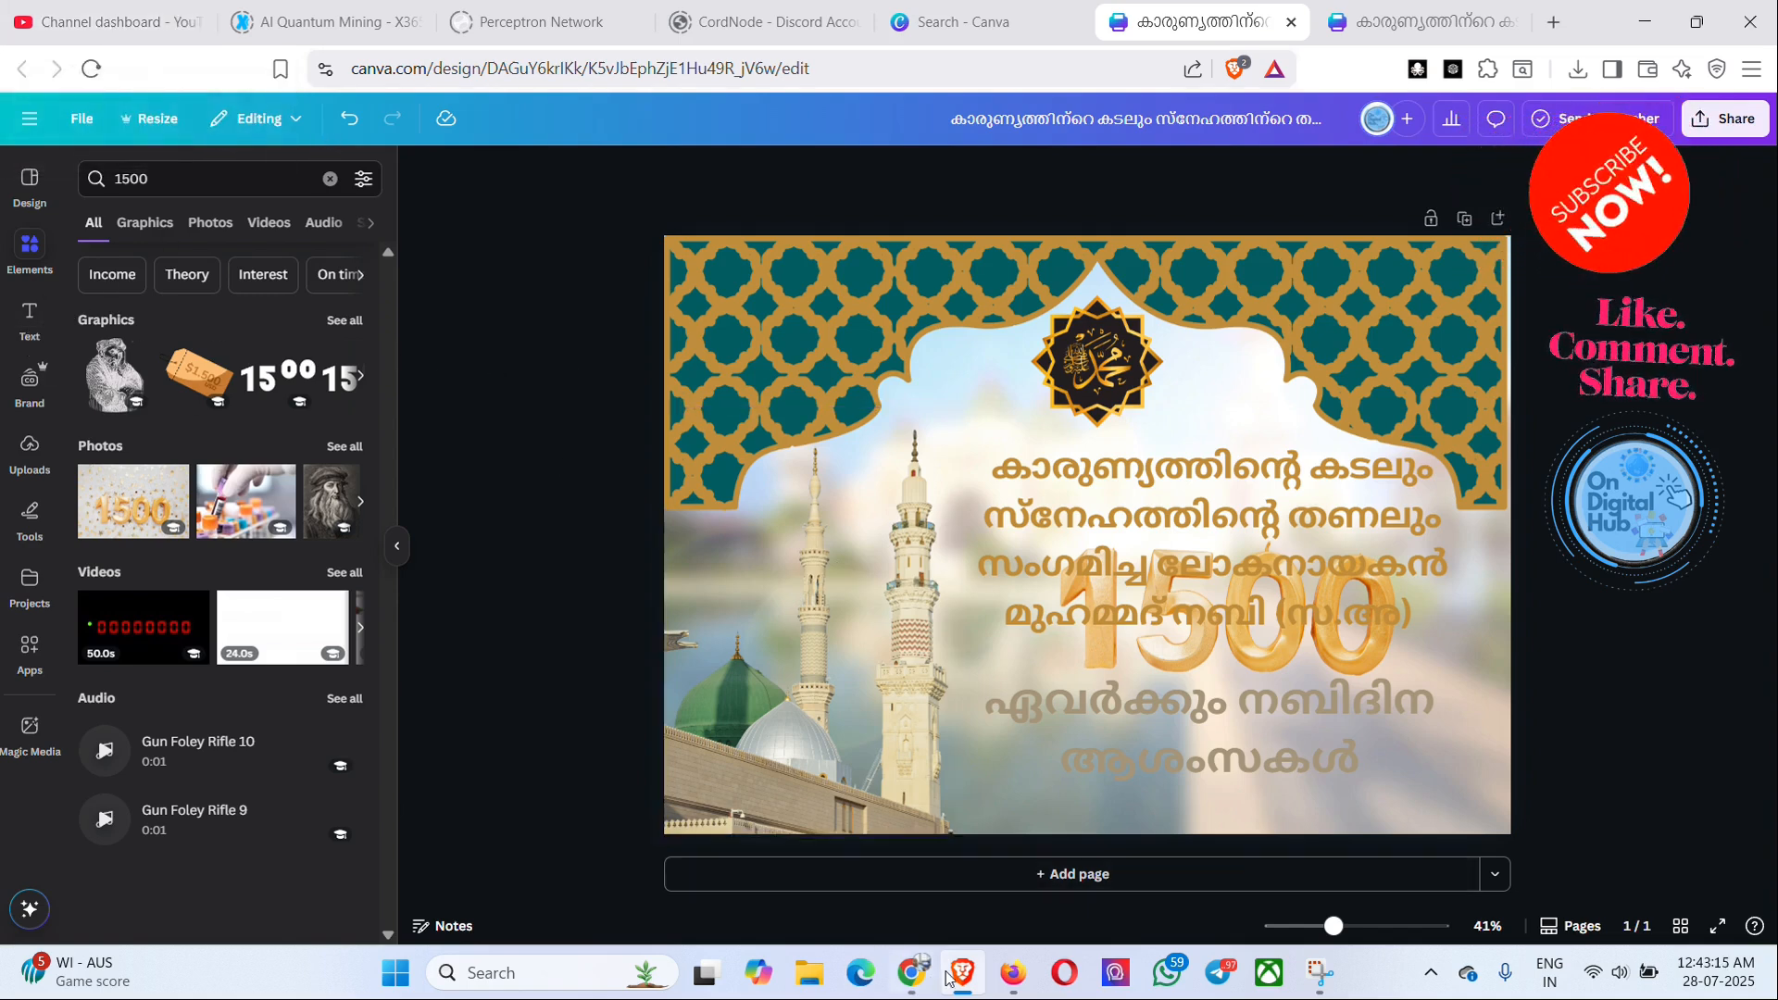
- Switch to the Manglish page in Chrome, copy the word ജന്മദിനം, and return to the poster in Brave
mouse_move(959, 987)
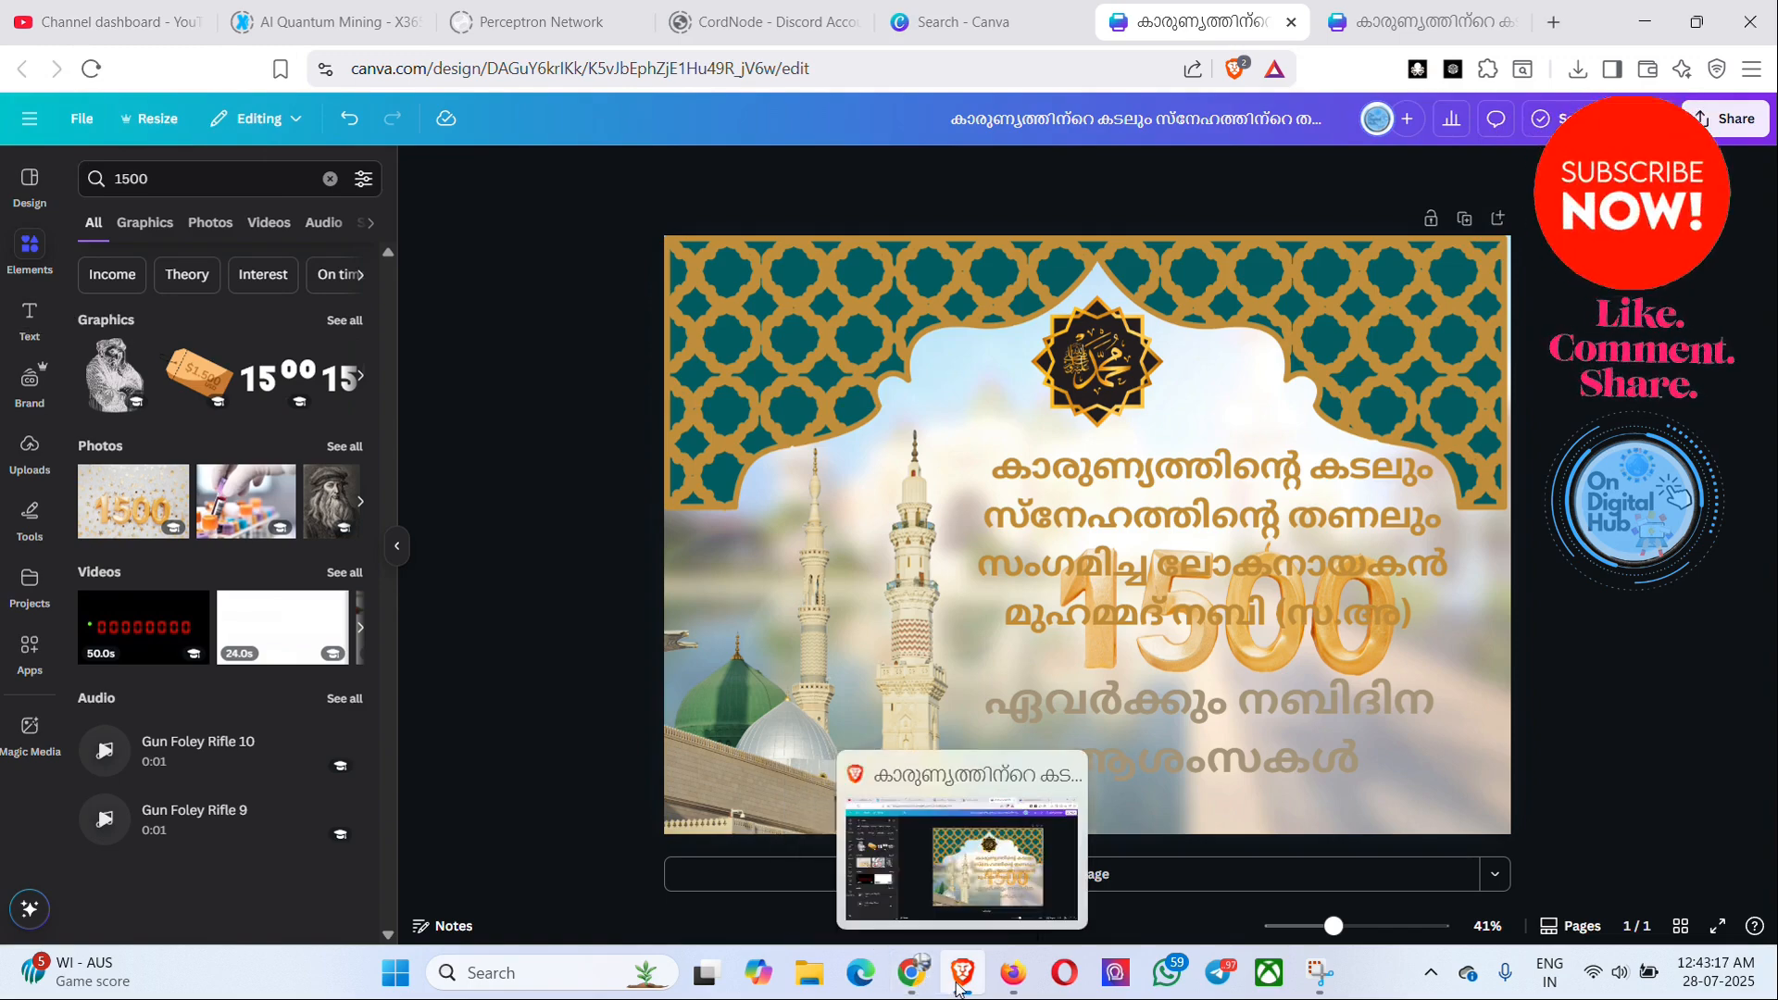
left_click(912, 974)
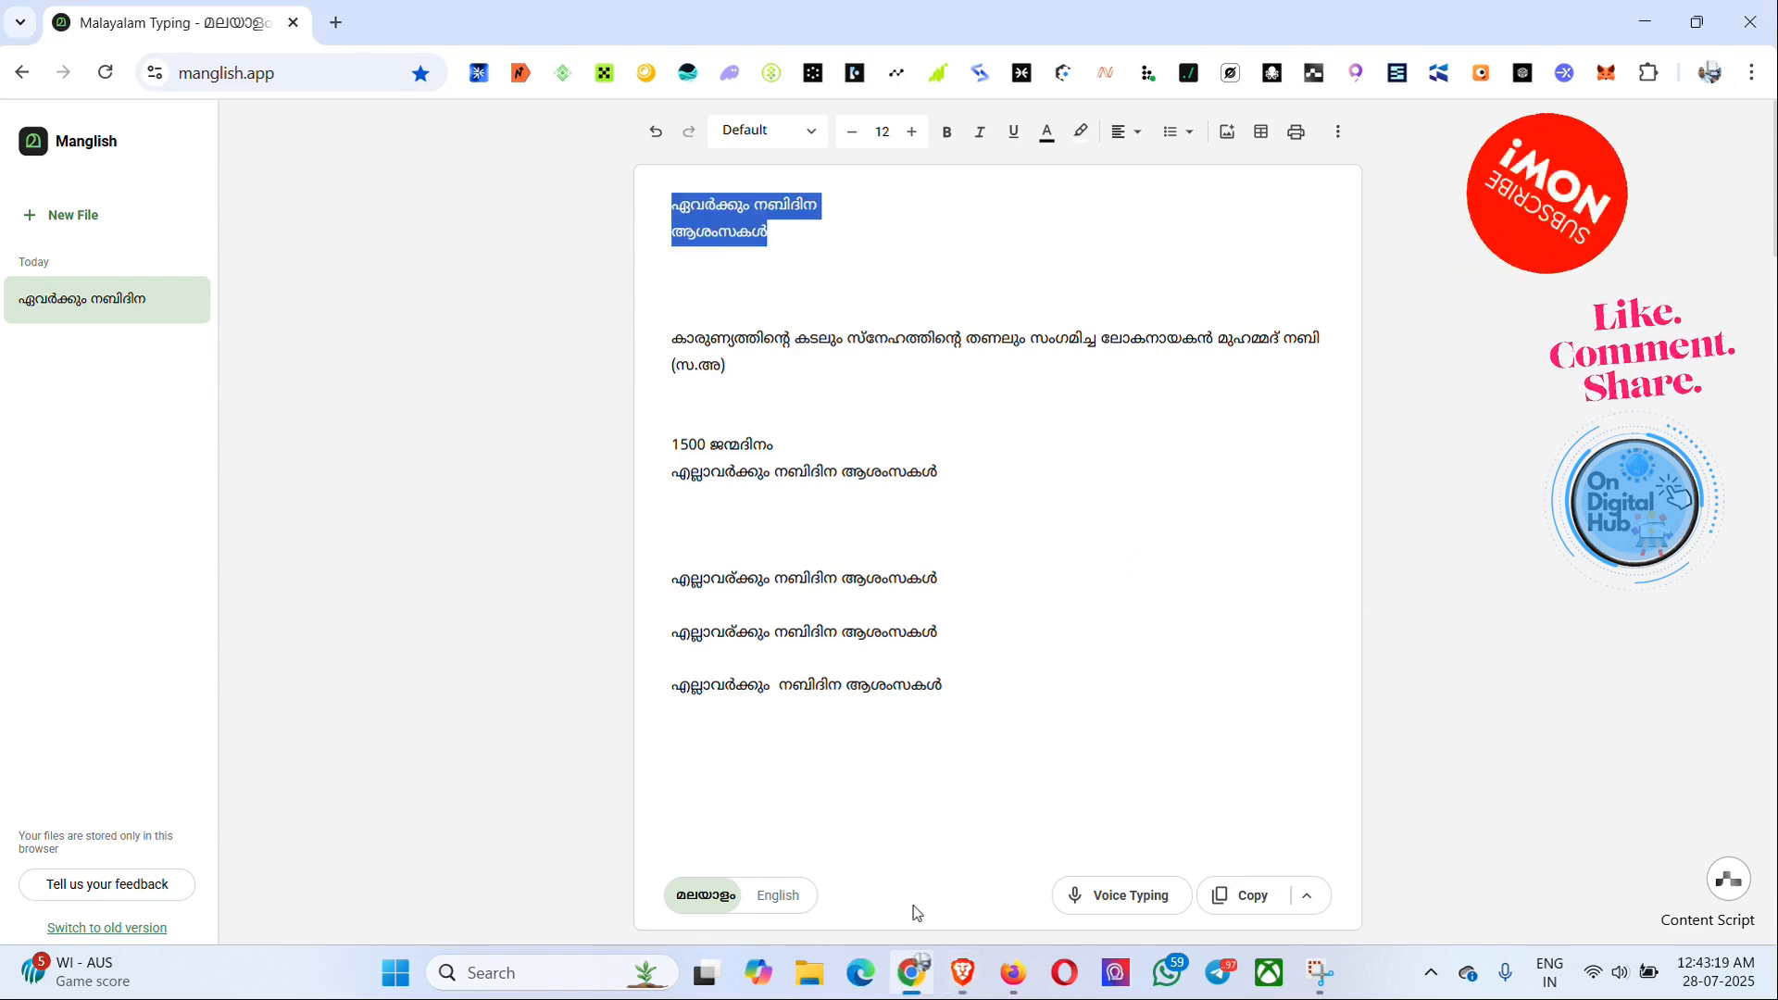
left_click(907, 796)
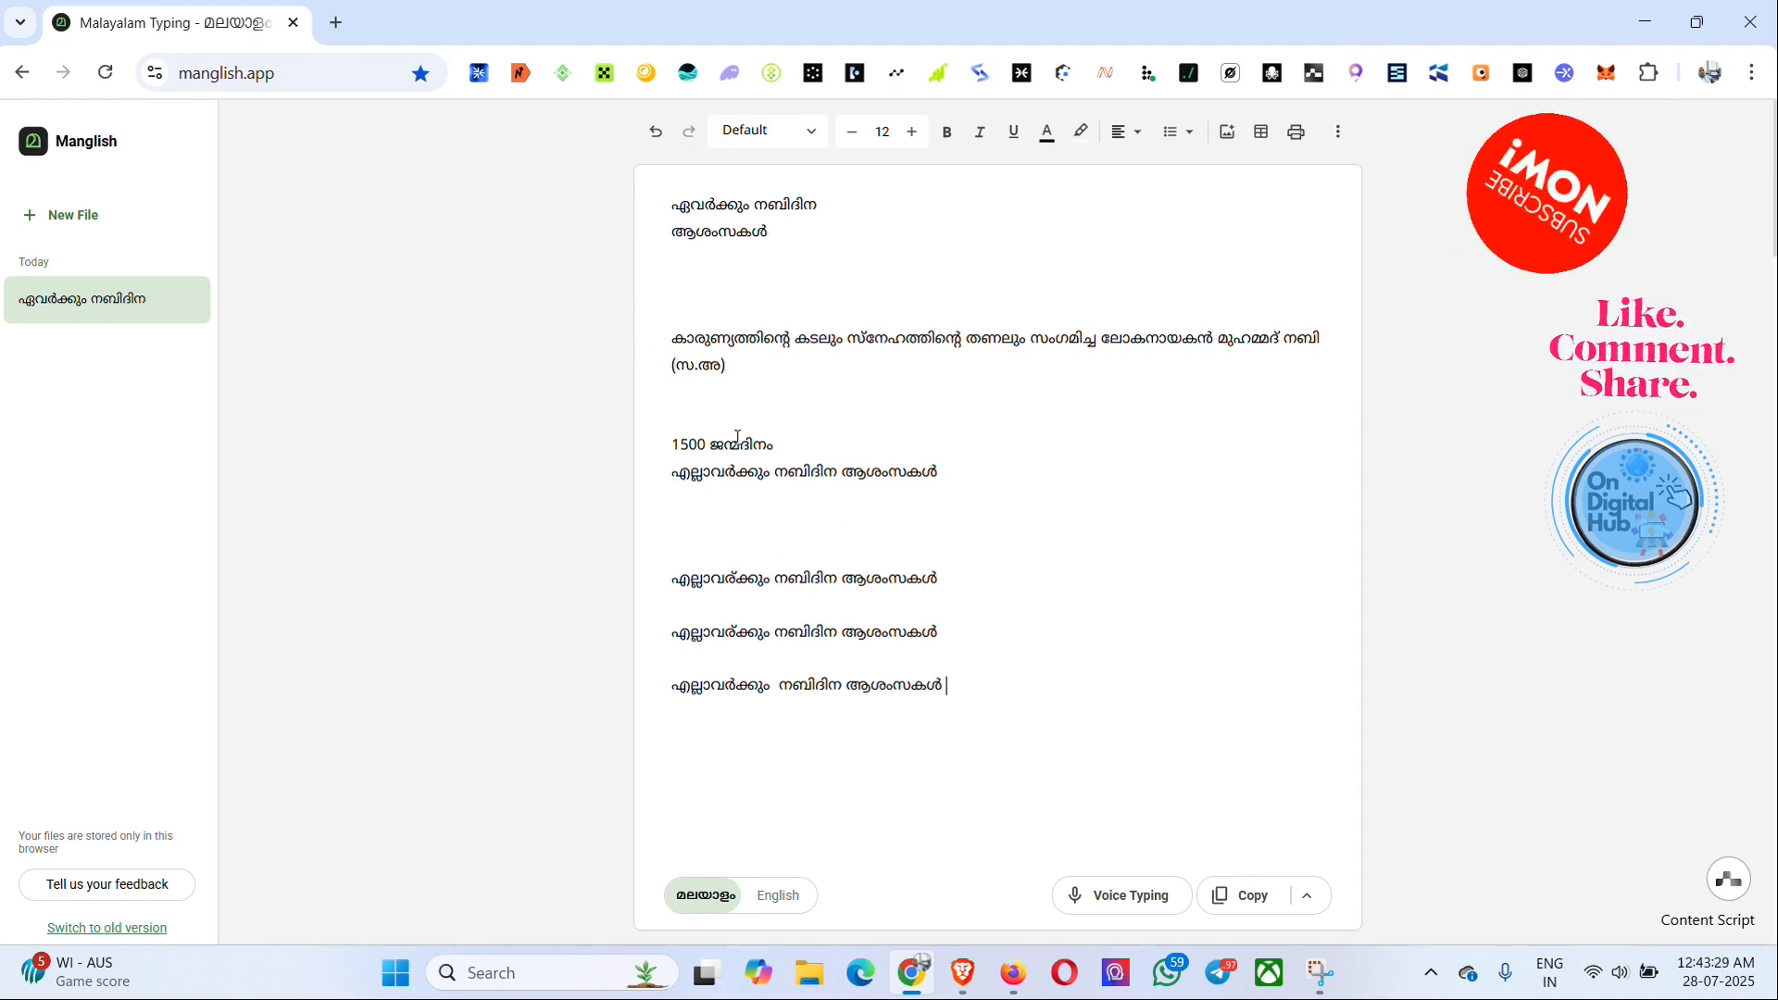
left_click_drag(712, 445, 742, 446)
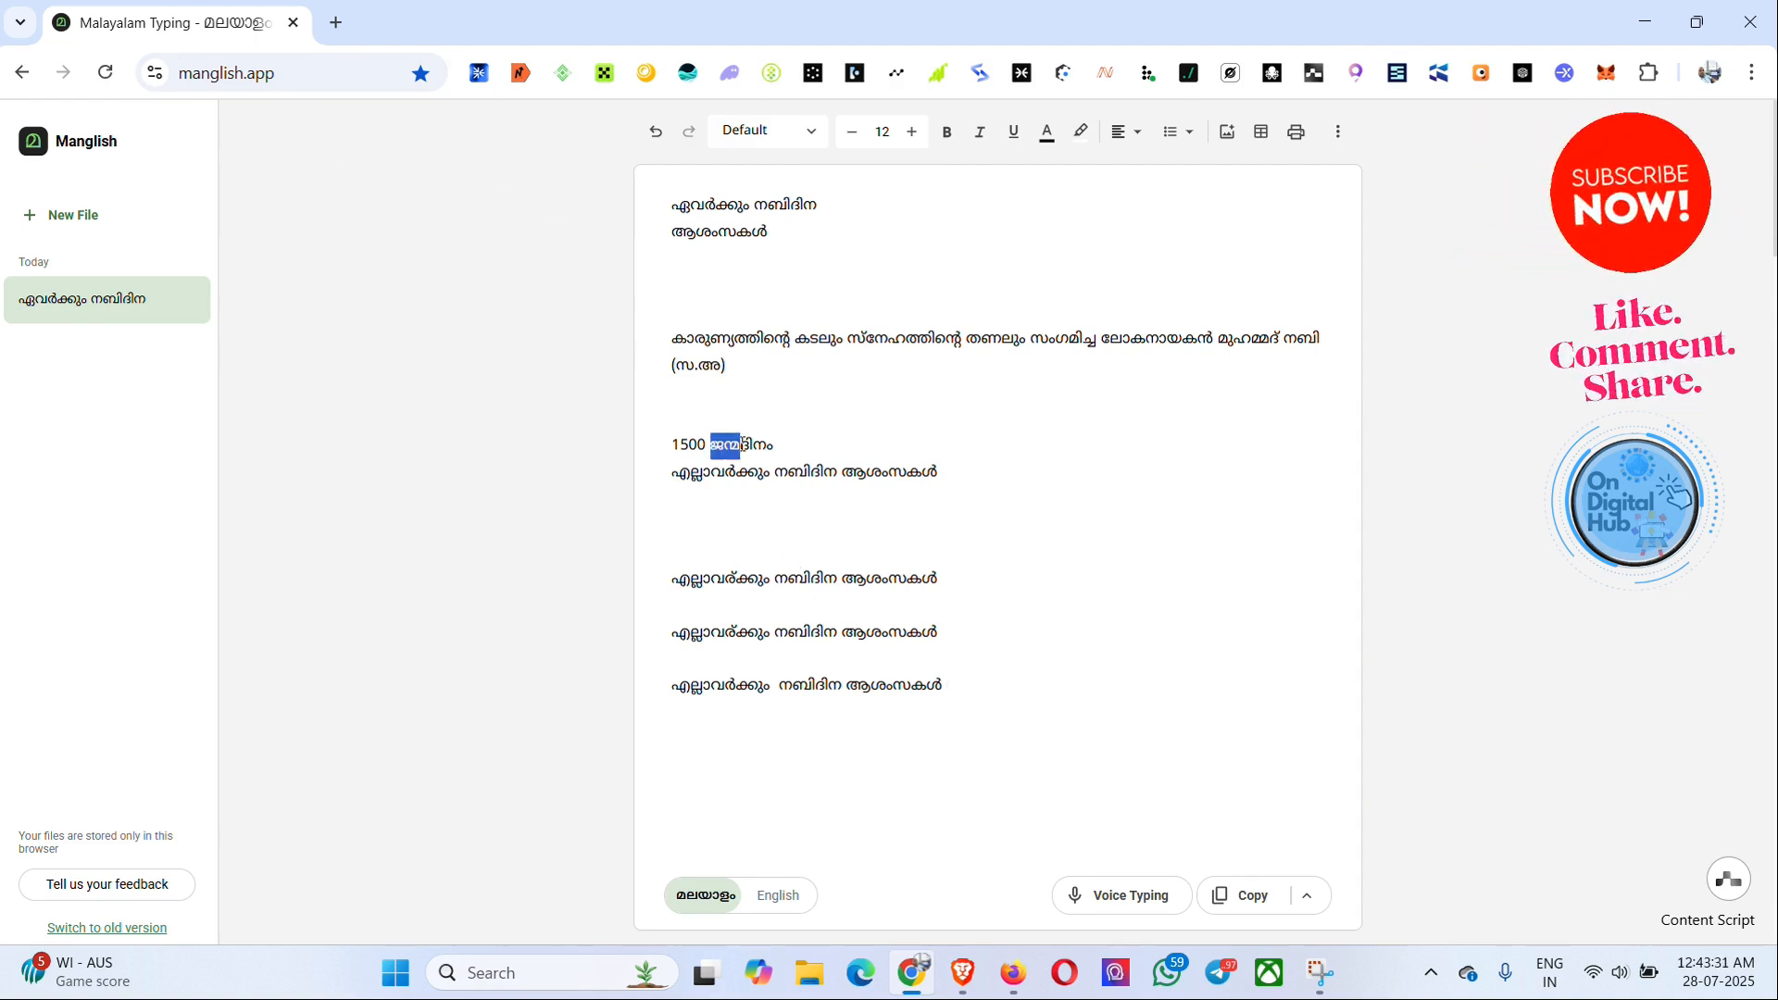
right_click(770, 444)
left_click(832, 446)
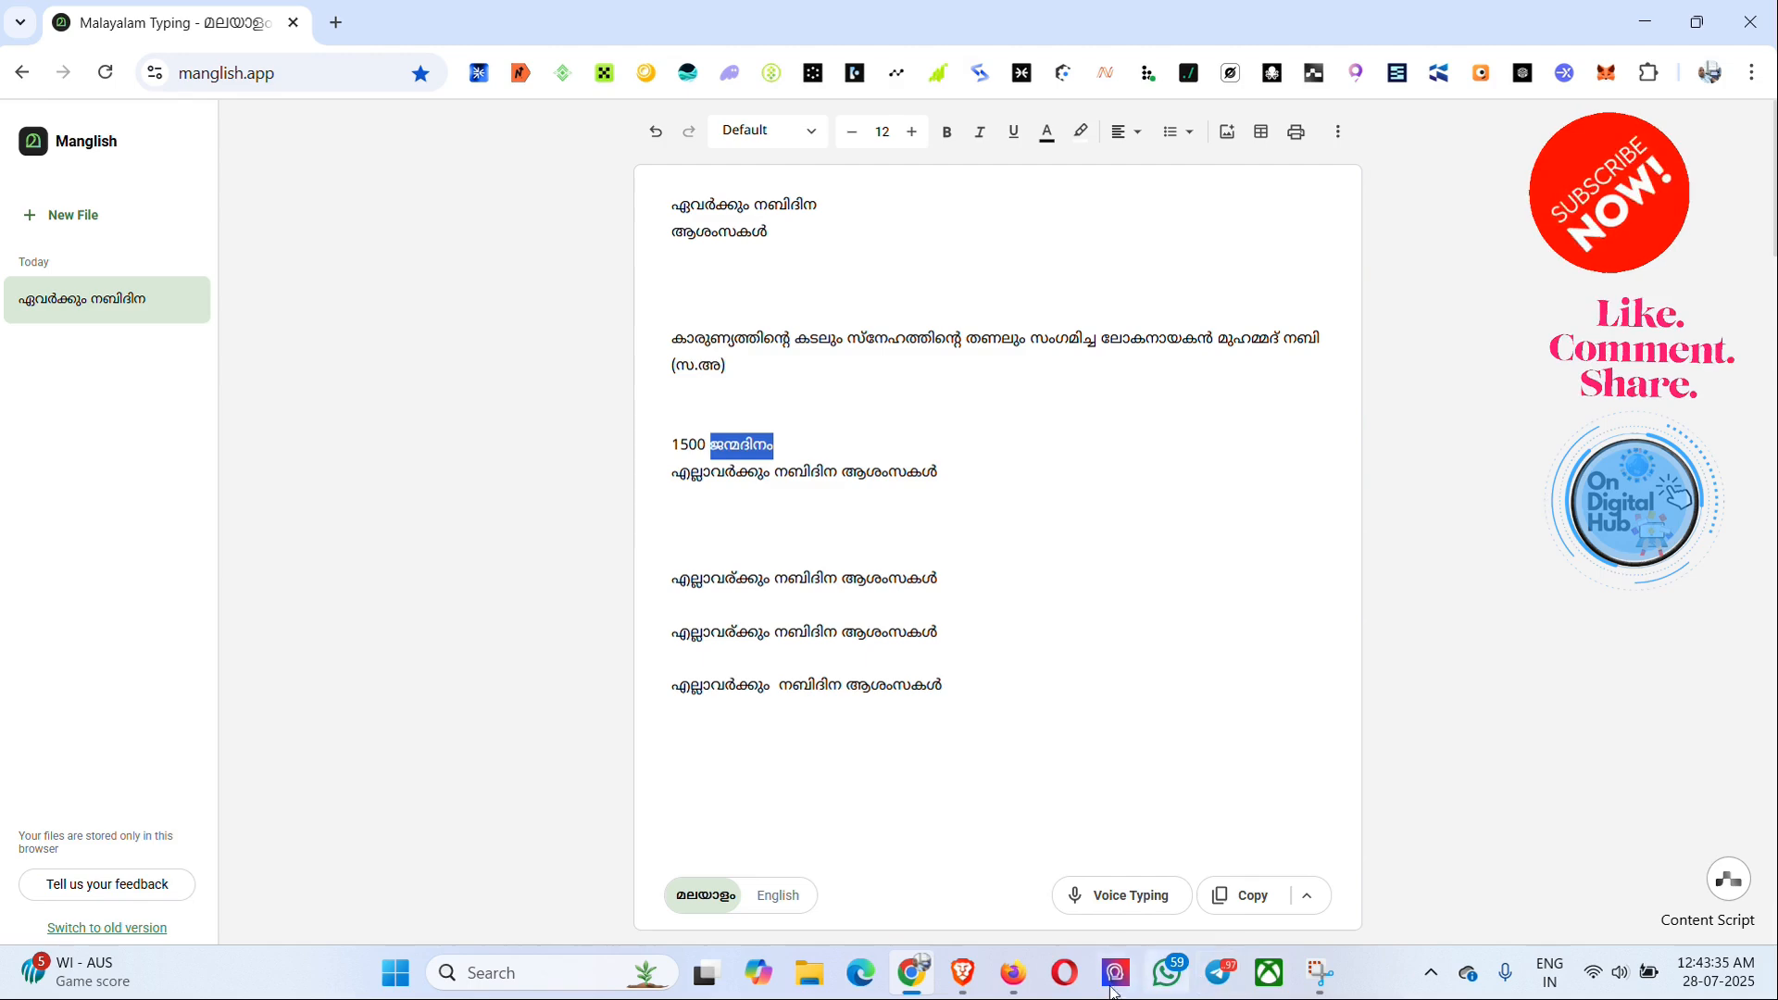
left_click(976, 991)
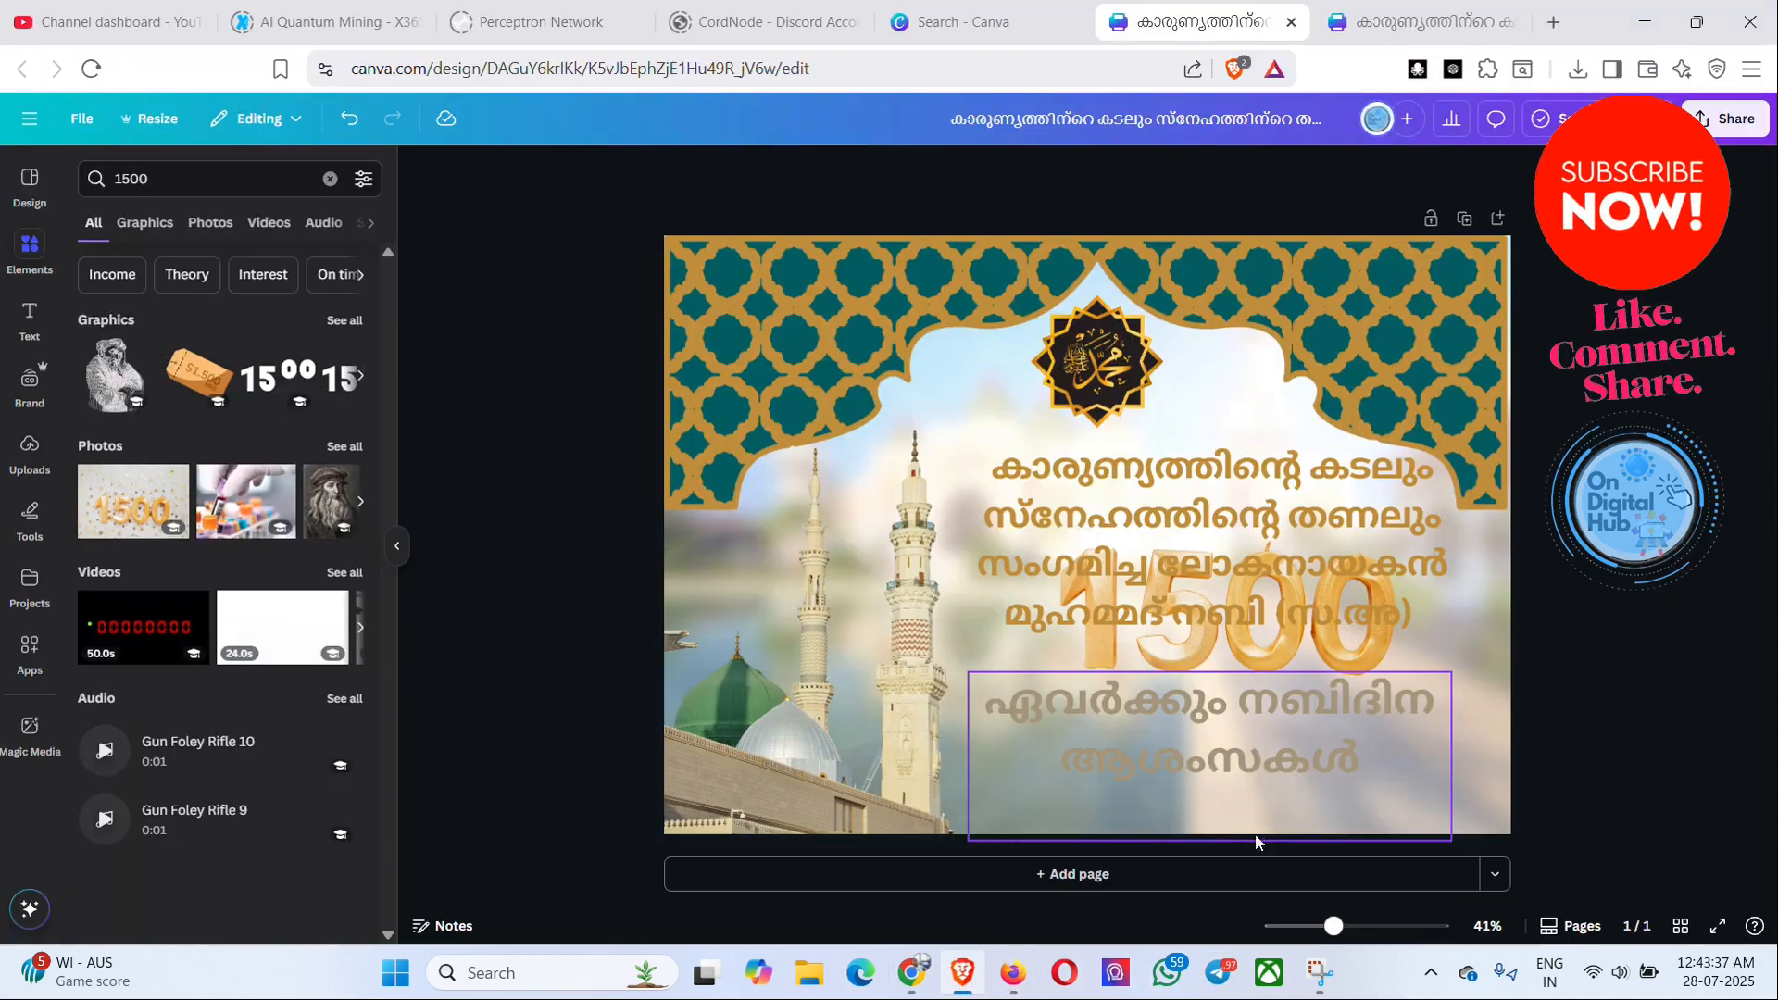
- Add a body text box to the poster and replace its placeholder with the copied word ജന്മദിനം
left_click(1267, 809)
left_click(1452, 644)
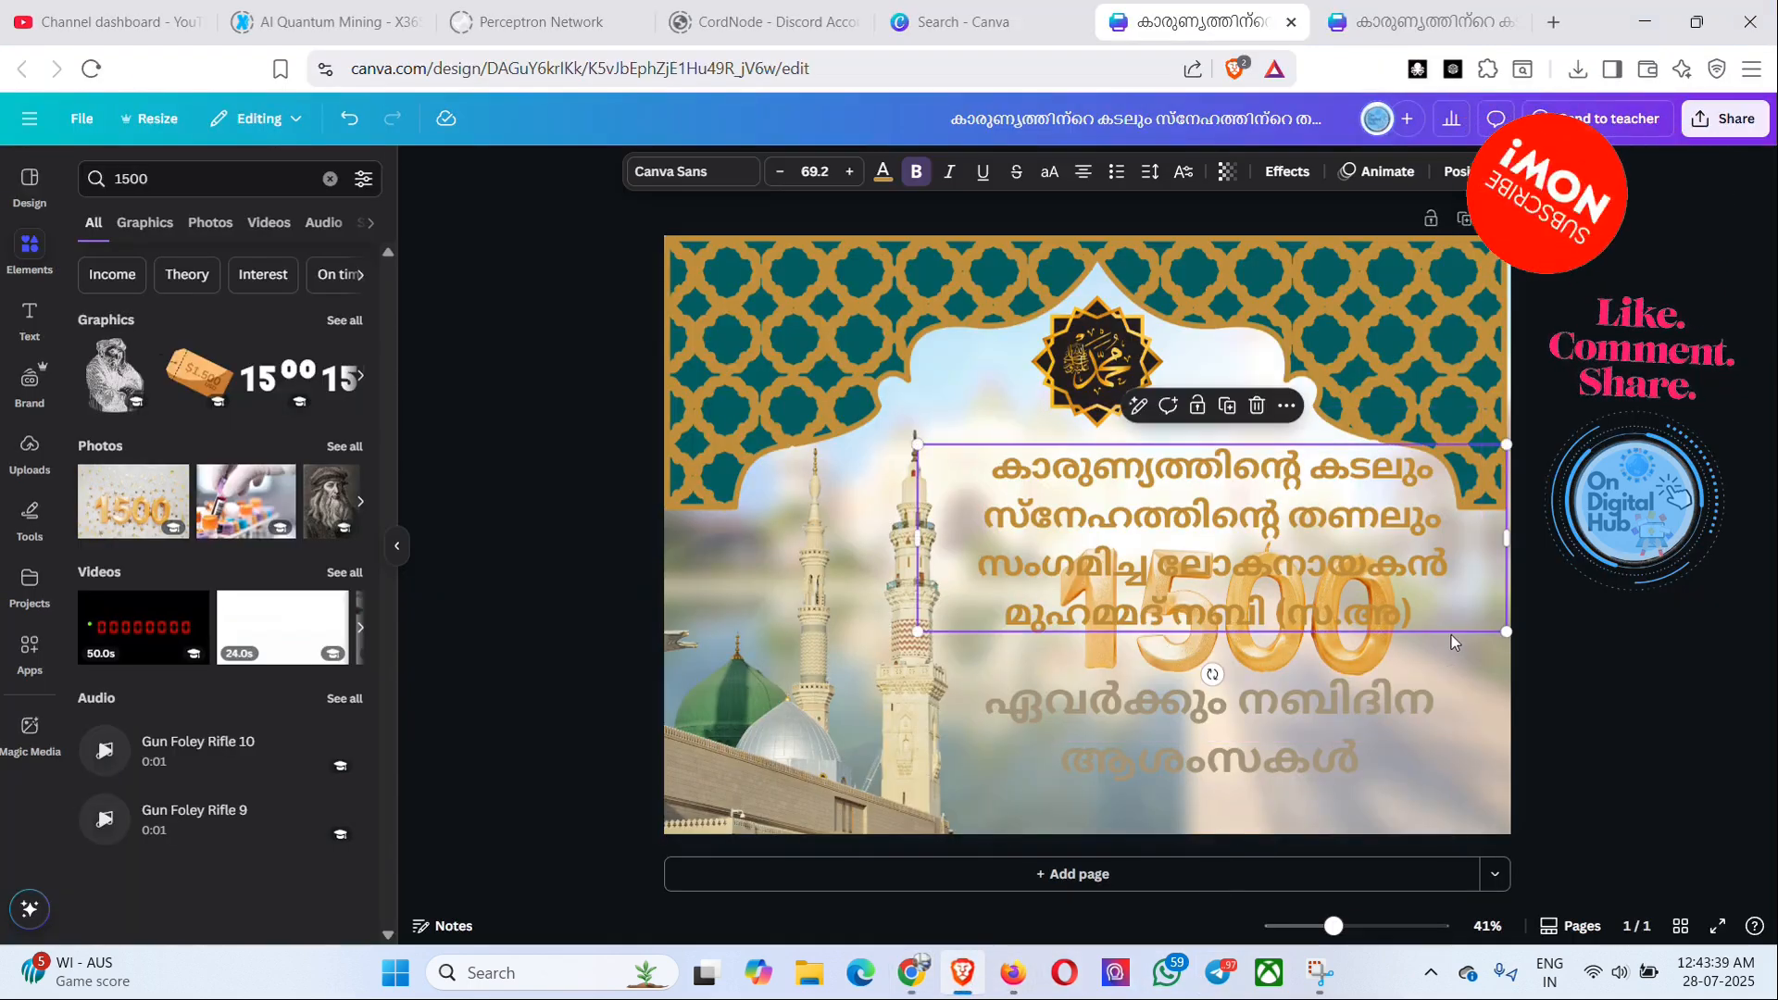
left_click(27, 318)
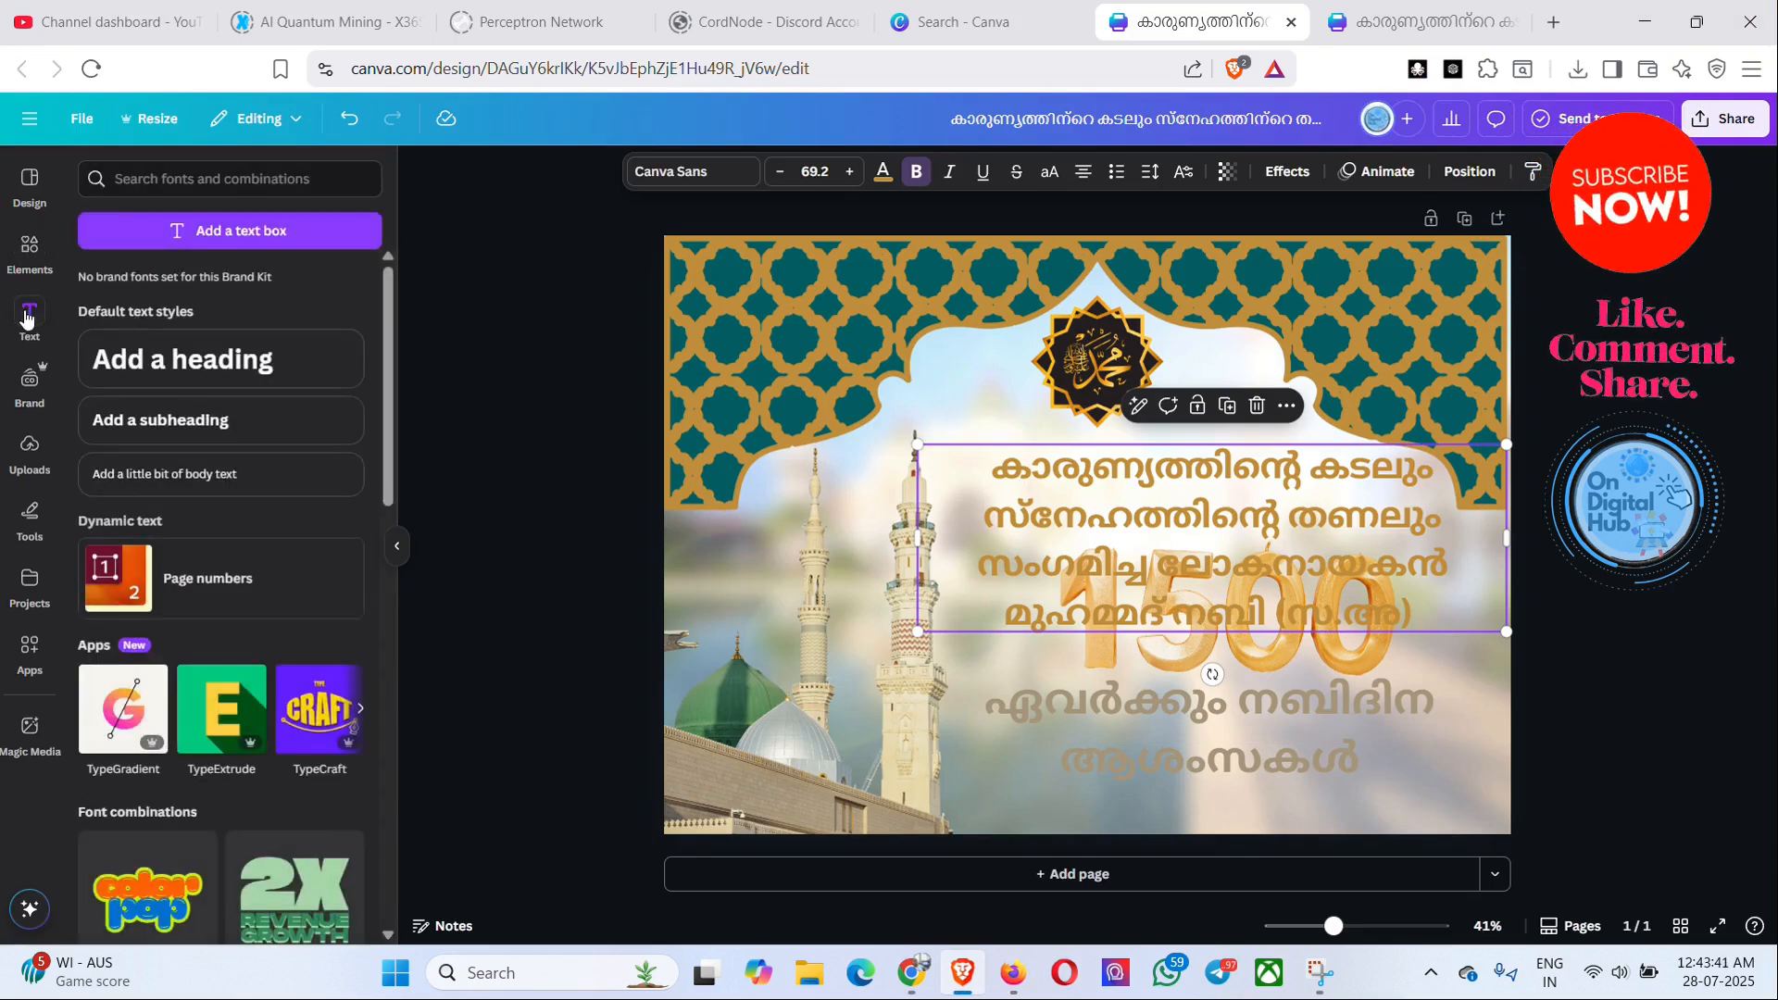
left_click(190, 483)
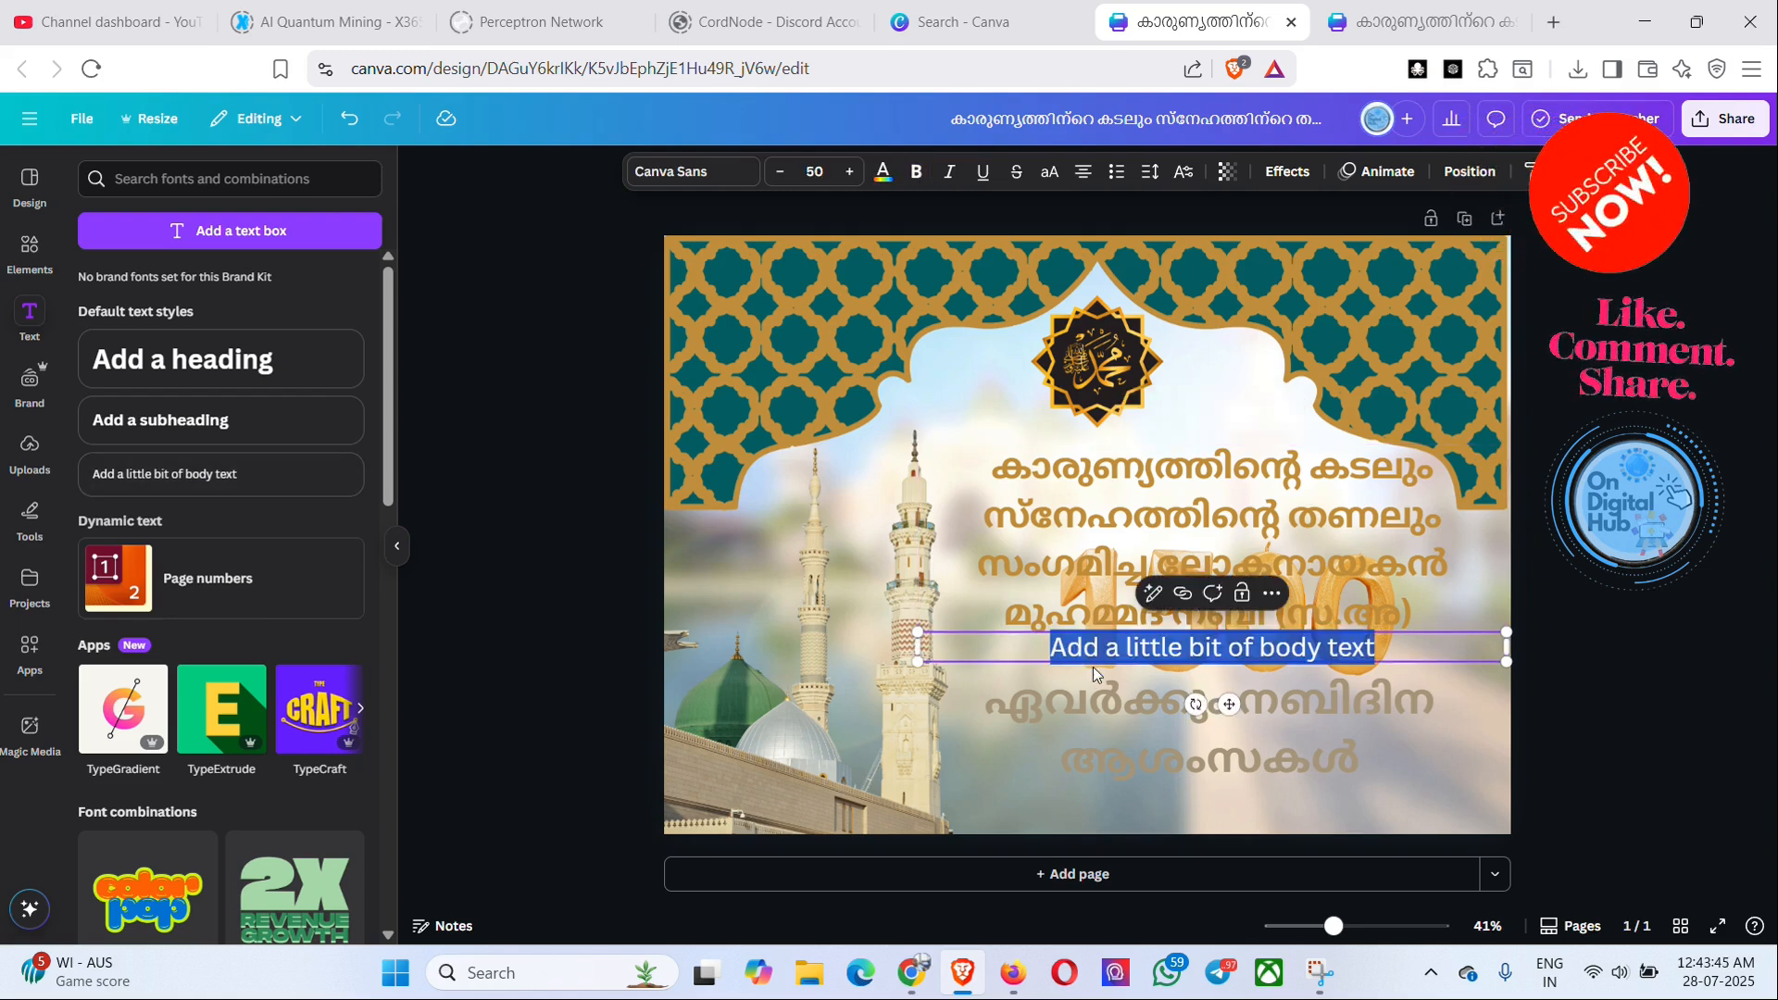
key("ctrl+v")
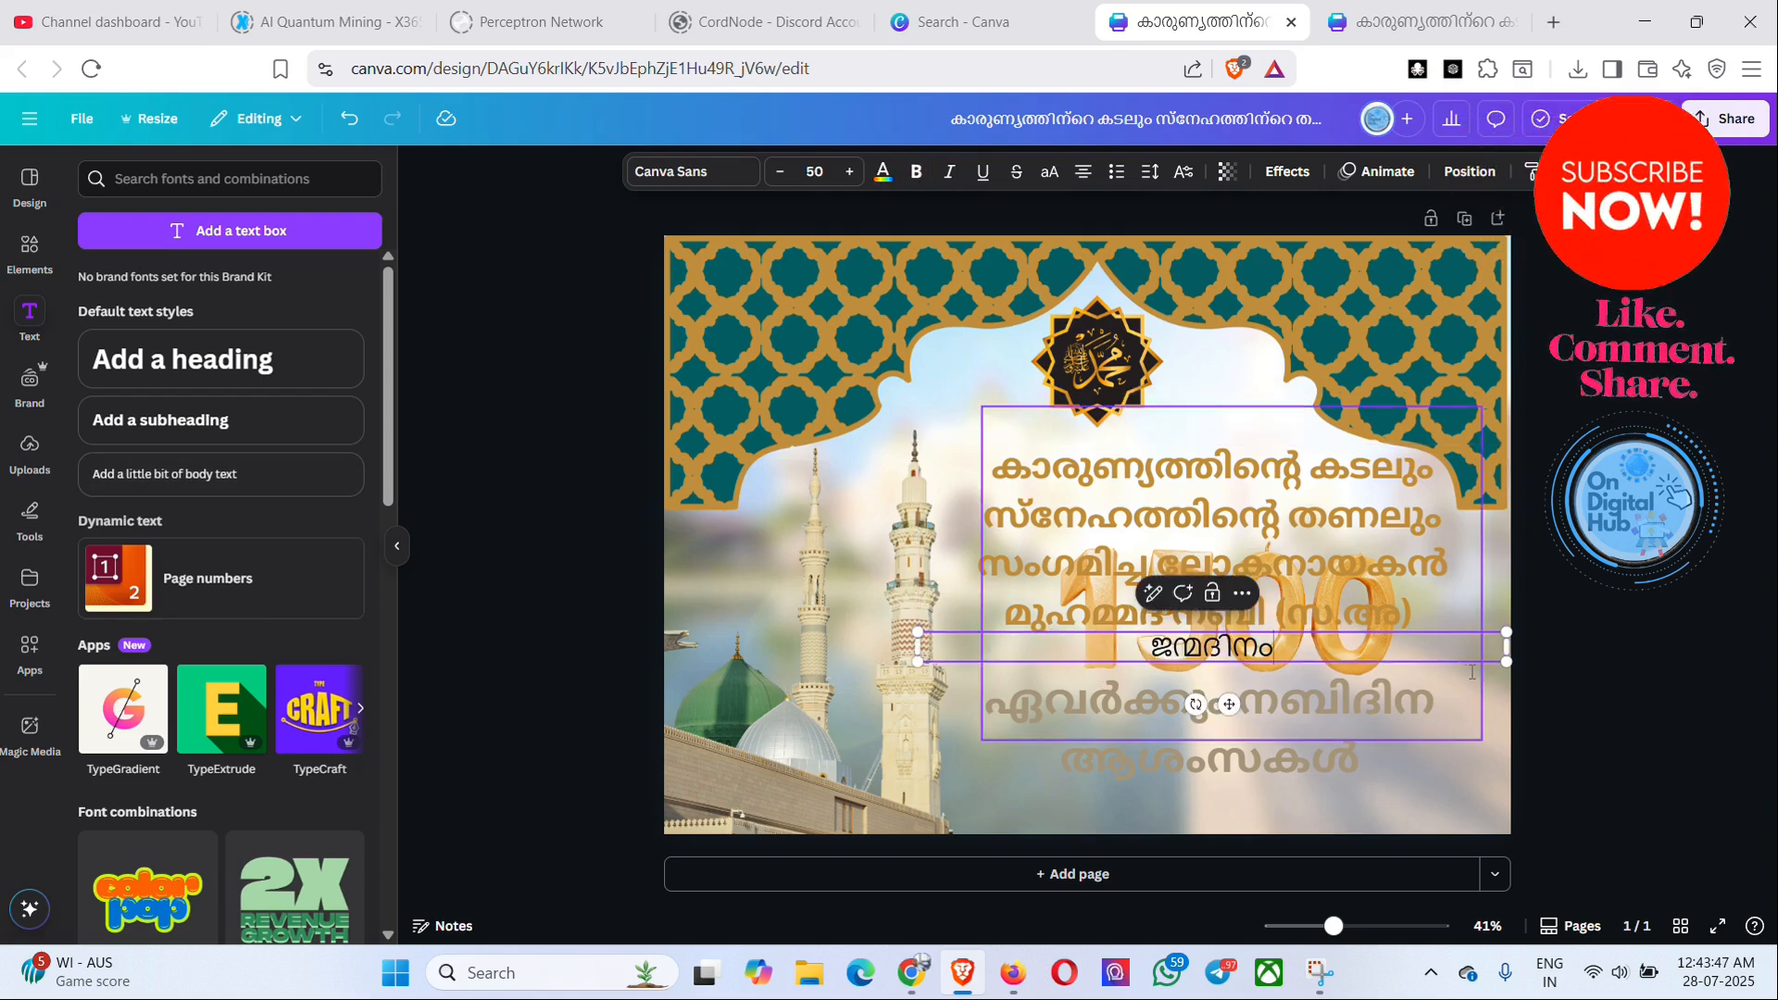
left_click(1559, 723)
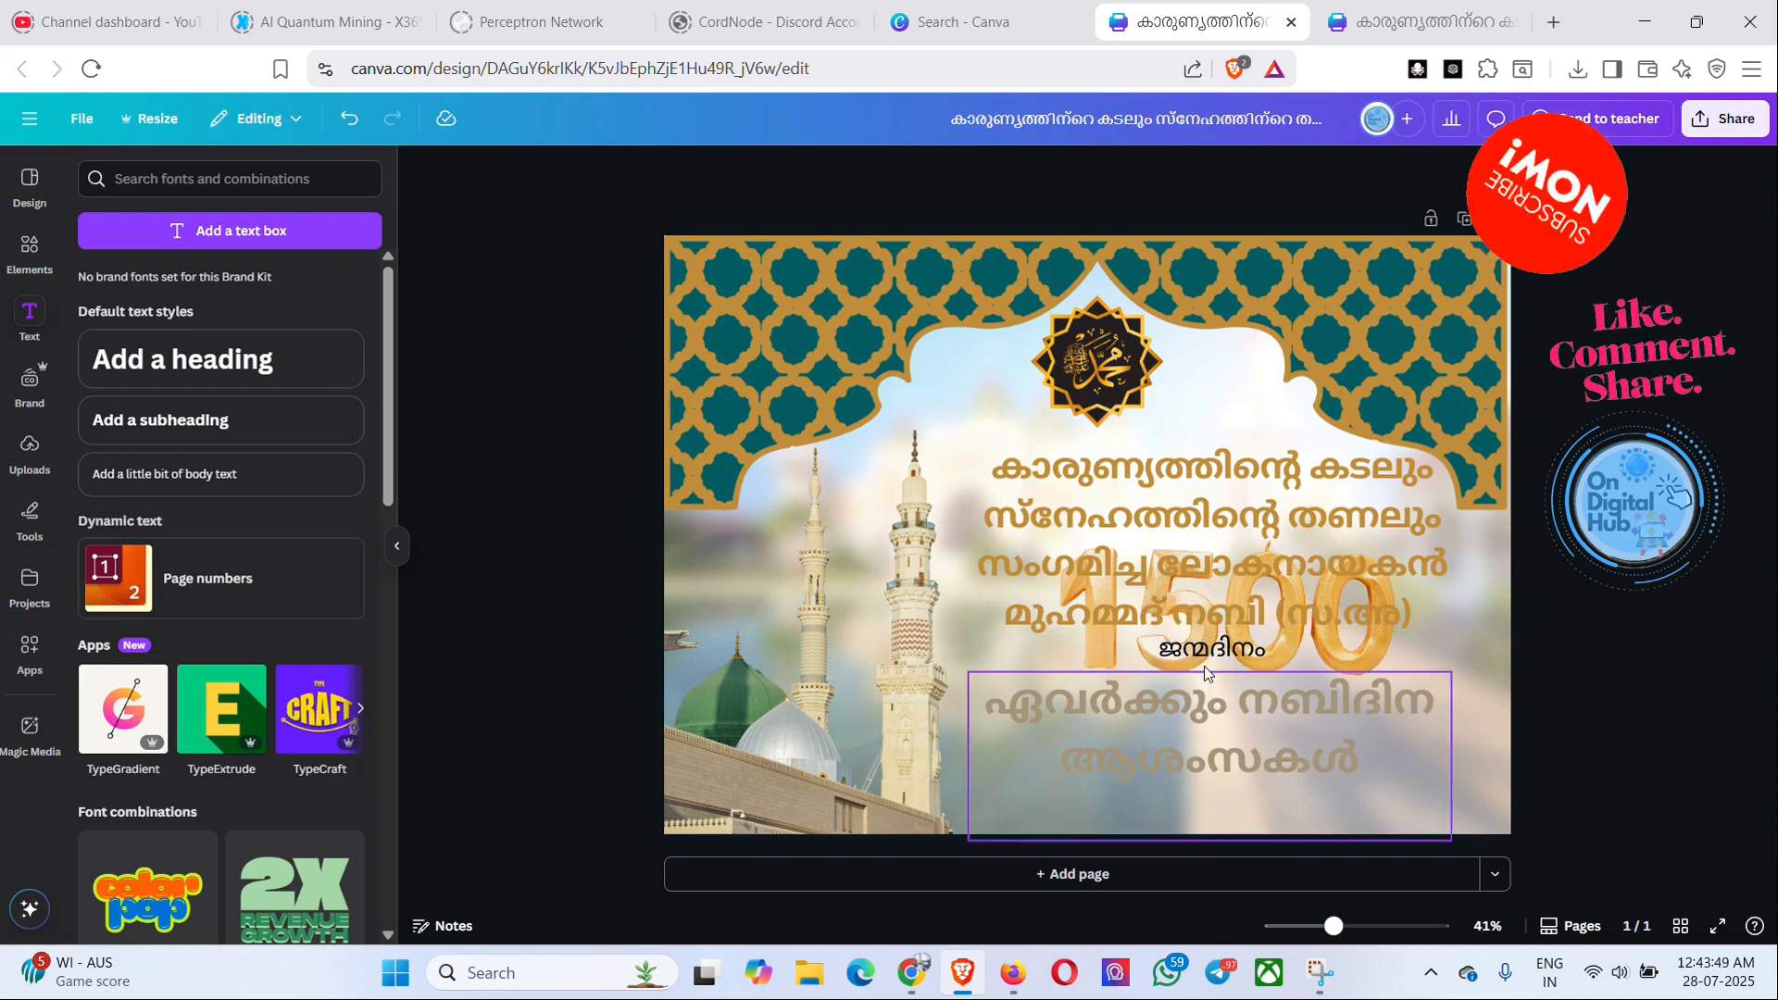
- Move the word ജന്മദിനം to the lower right end of the gold 1500 numerals
left_click(1209, 658)
left_click_drag(1241, 651, 1432, 660)
left_click(1620, 569)
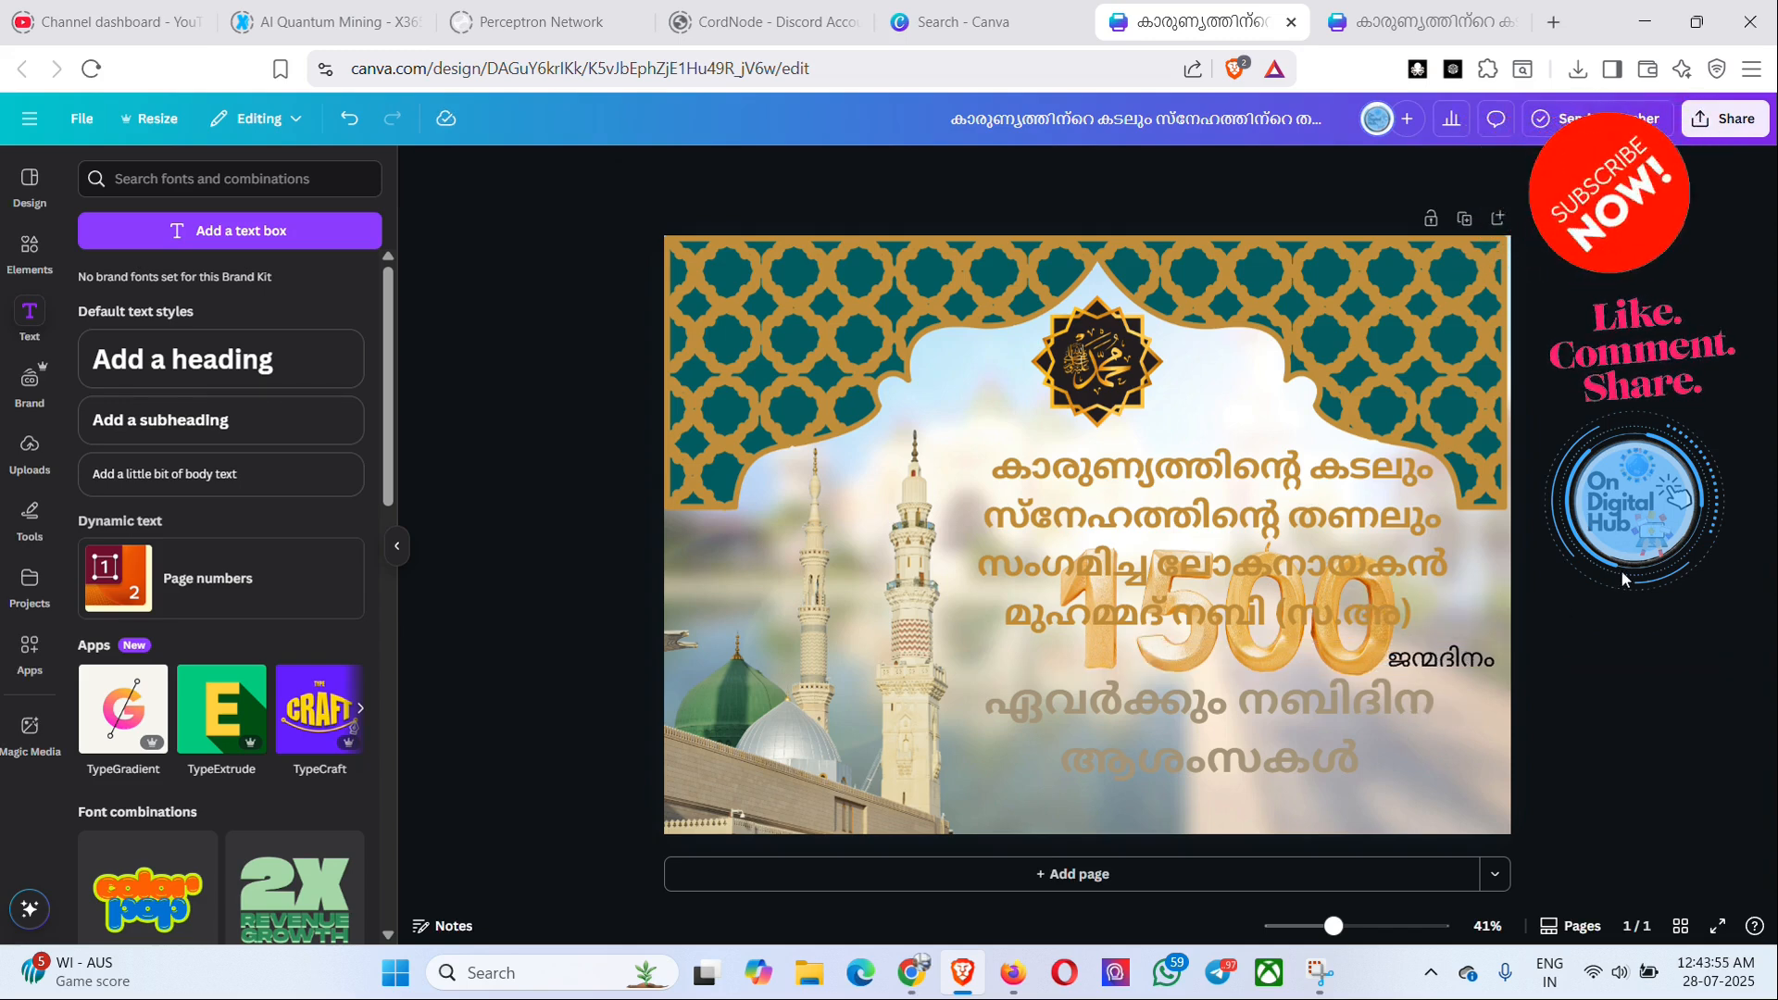
- Color the word ജന്മദിനം with the golden-brown document color #c08d3a and deselect it
left_click(1456, 662)
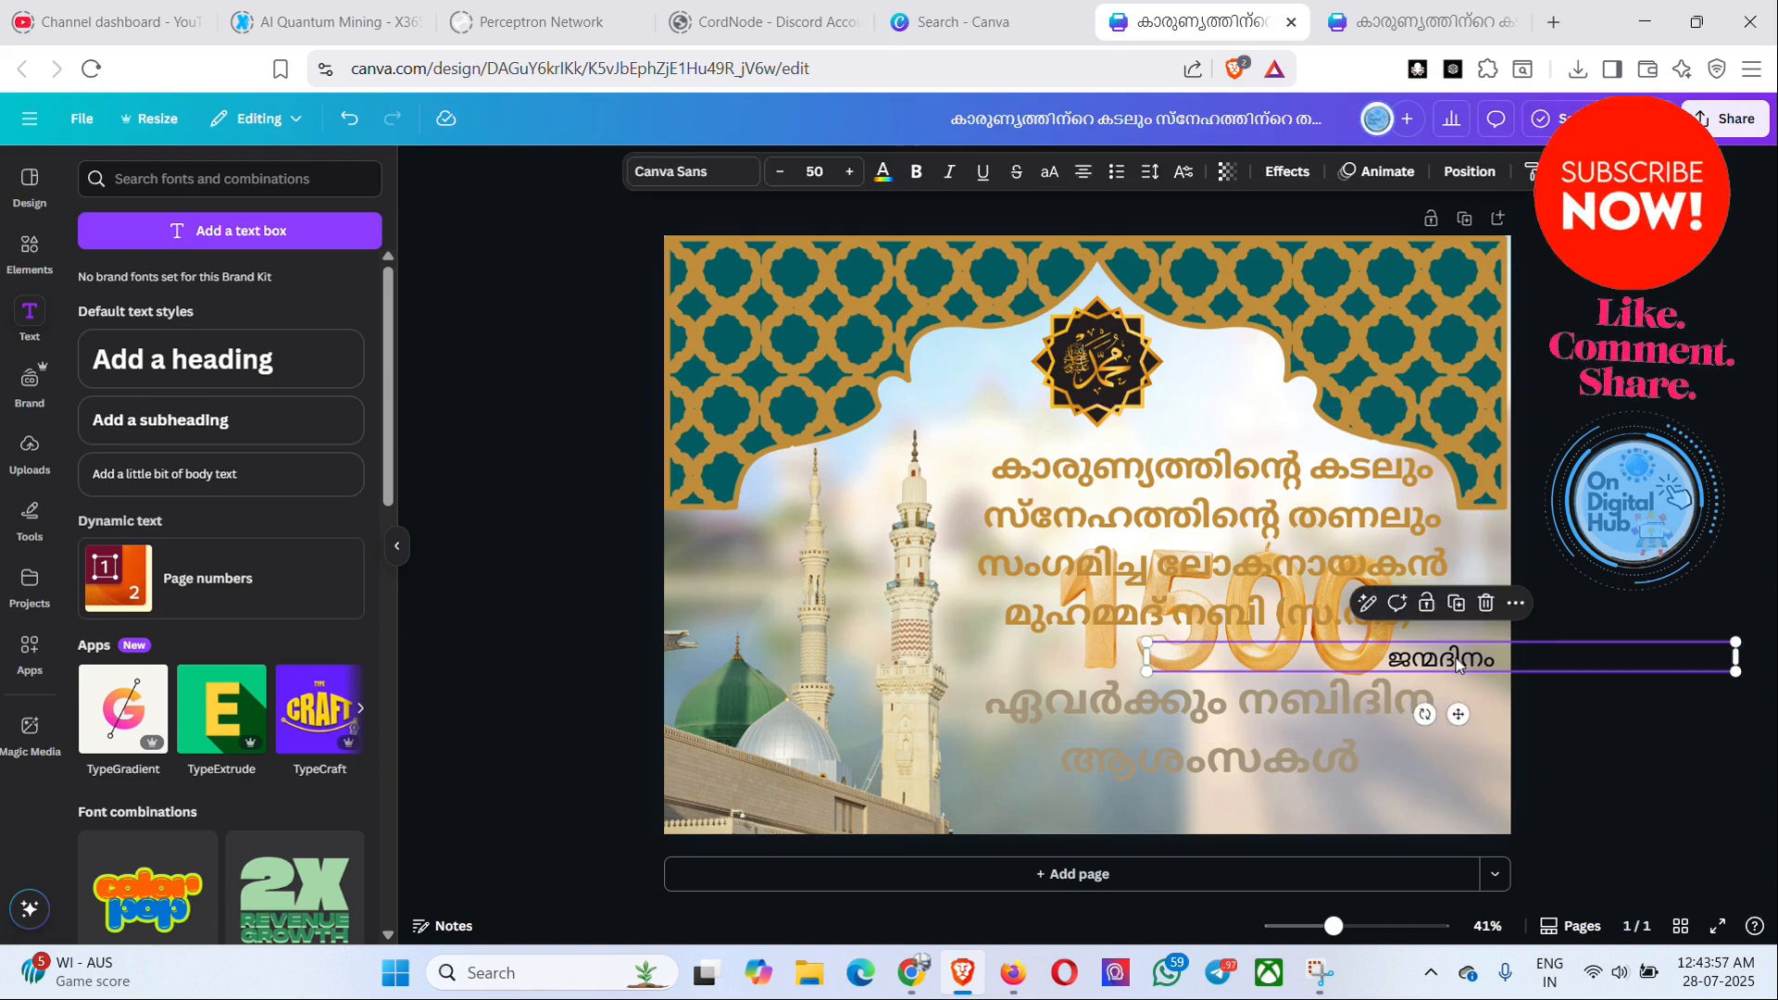
left_click(882, 174)
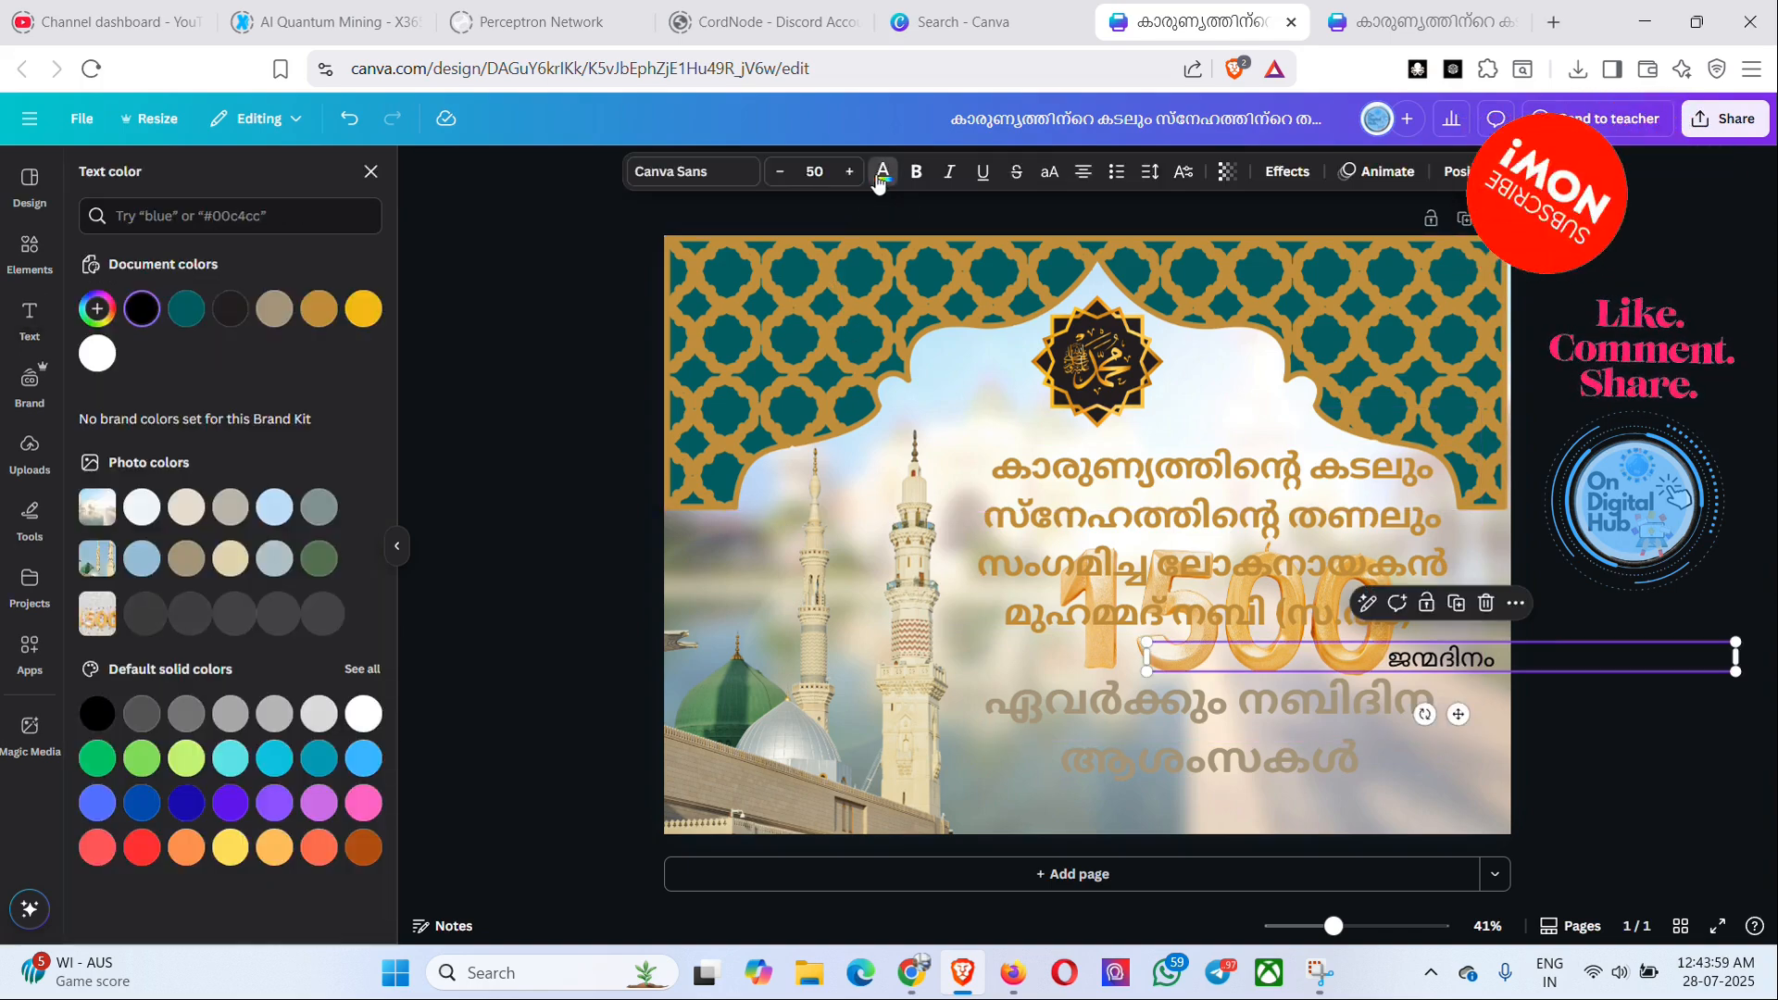
left_click(319, 309)
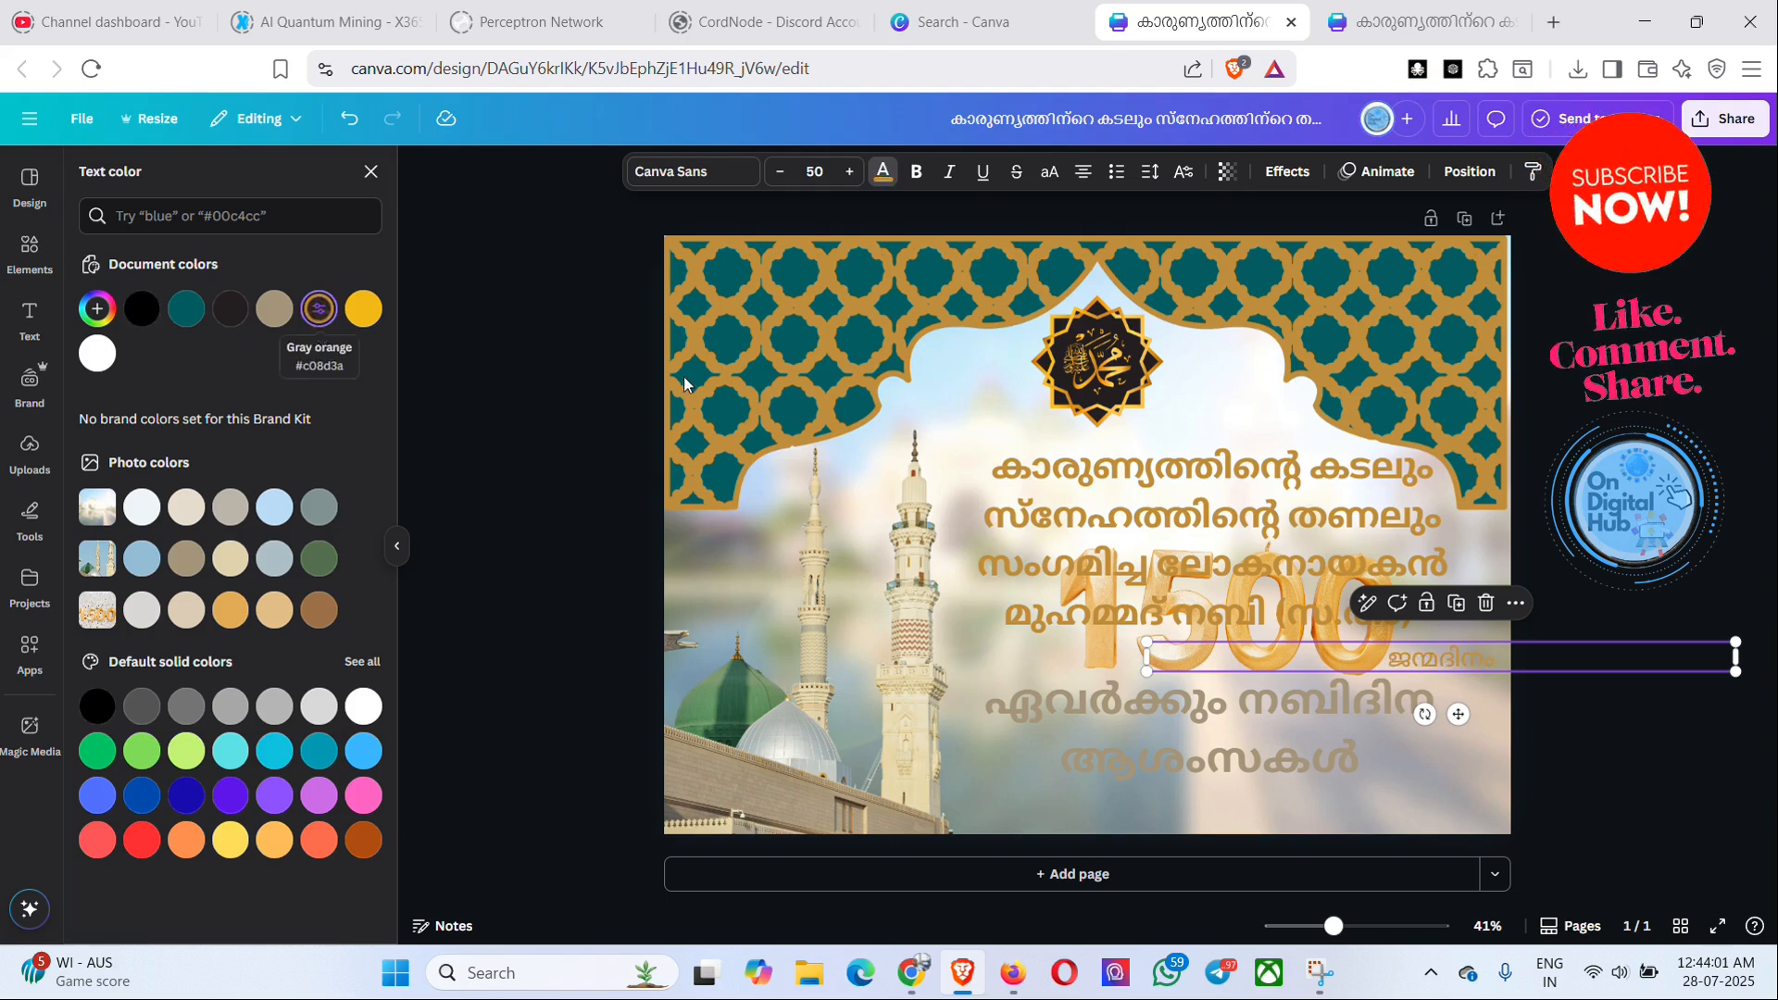
key("Escape")
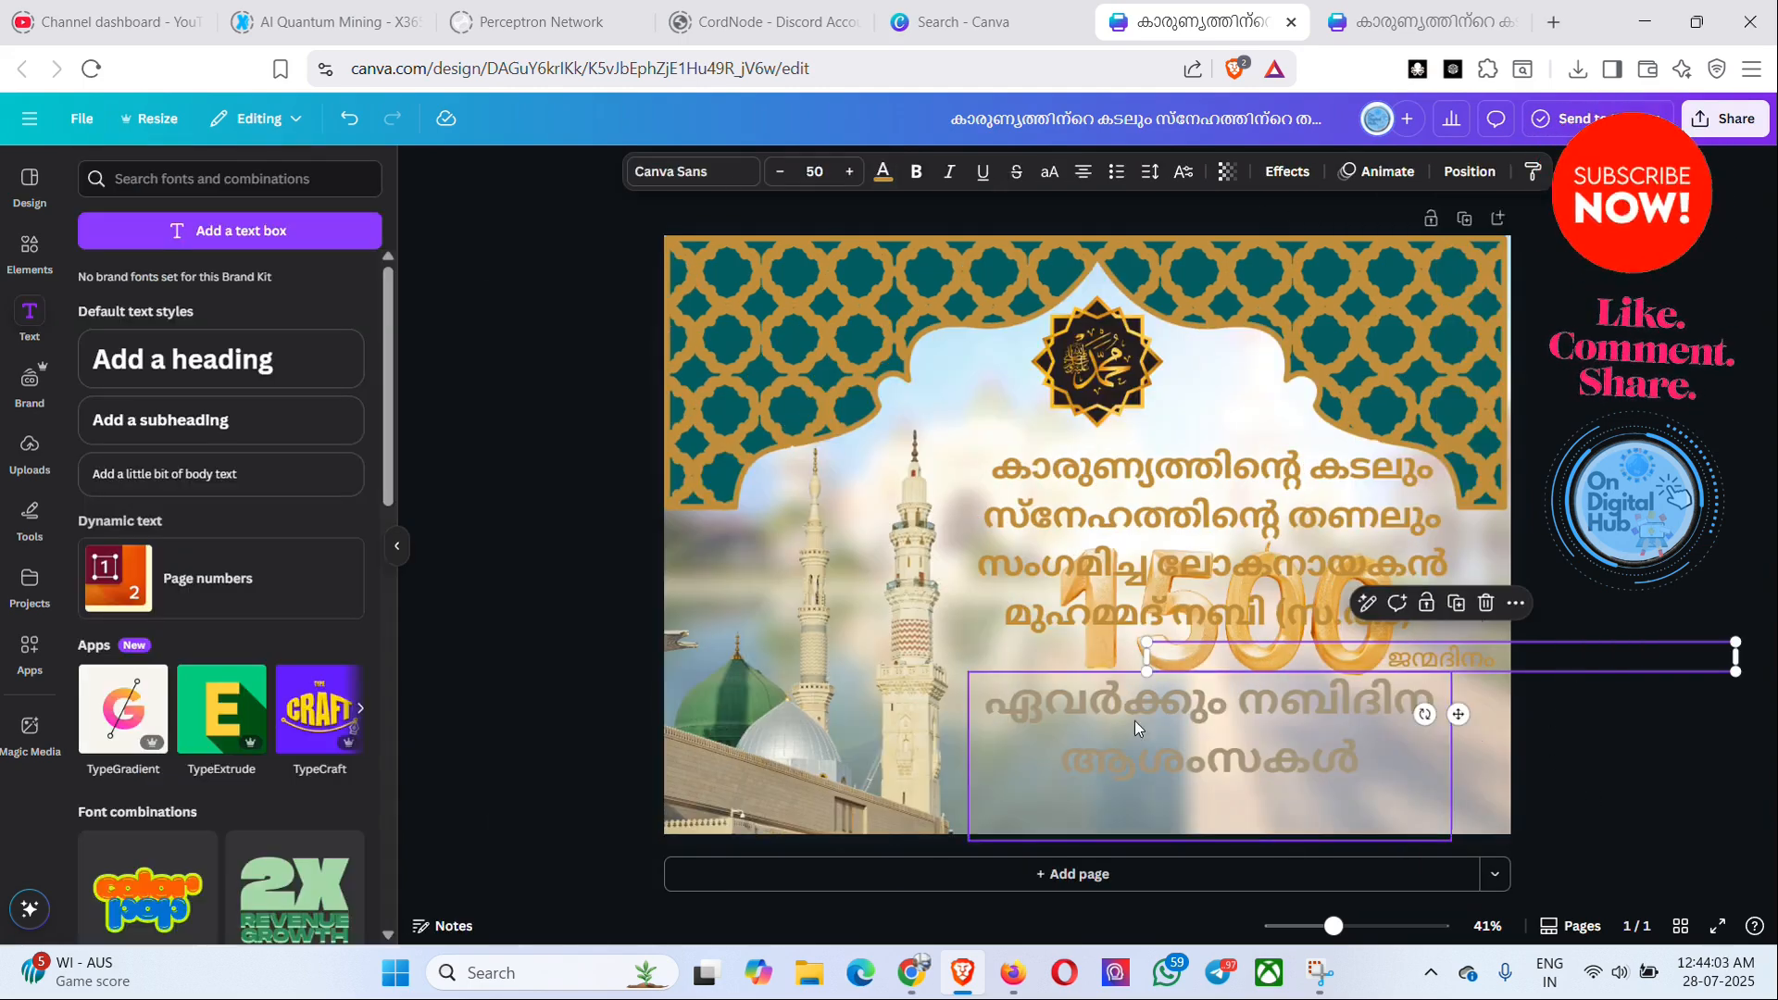
left_click(1385, 342)
left_click(1732, 686)
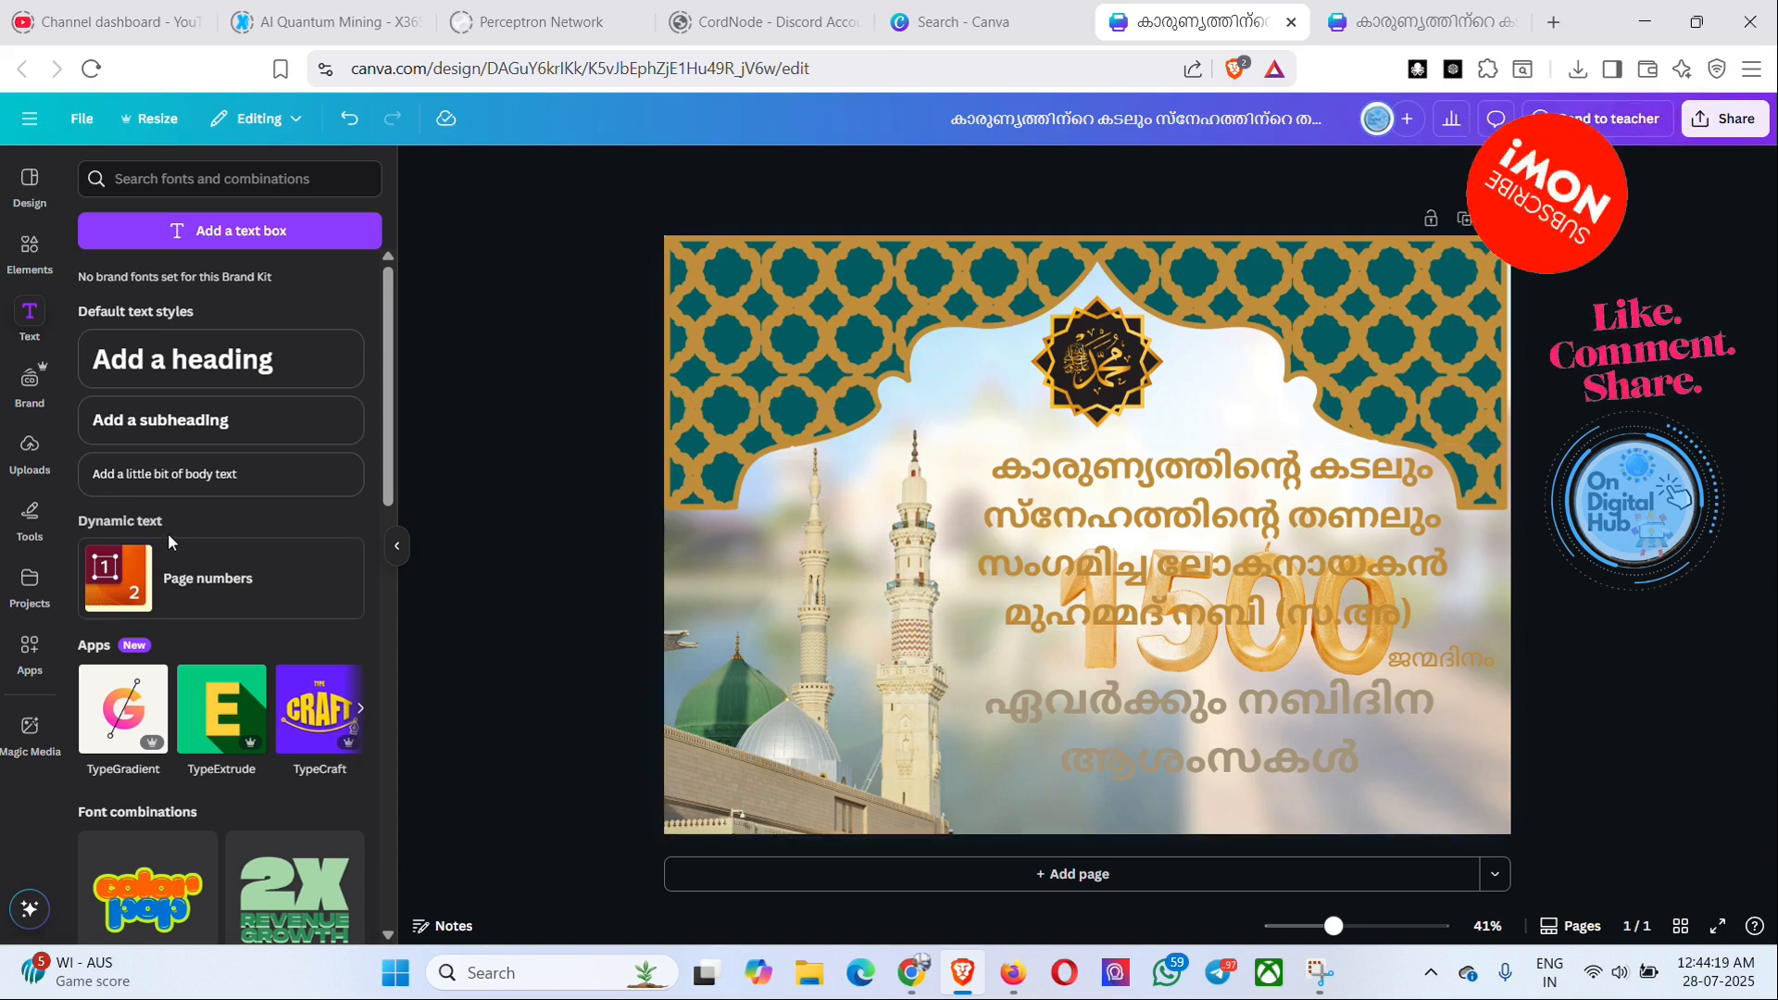
- Insert the round On Digital Hub logo from the previously uploaded images onto the poster
left_click(32, 443)
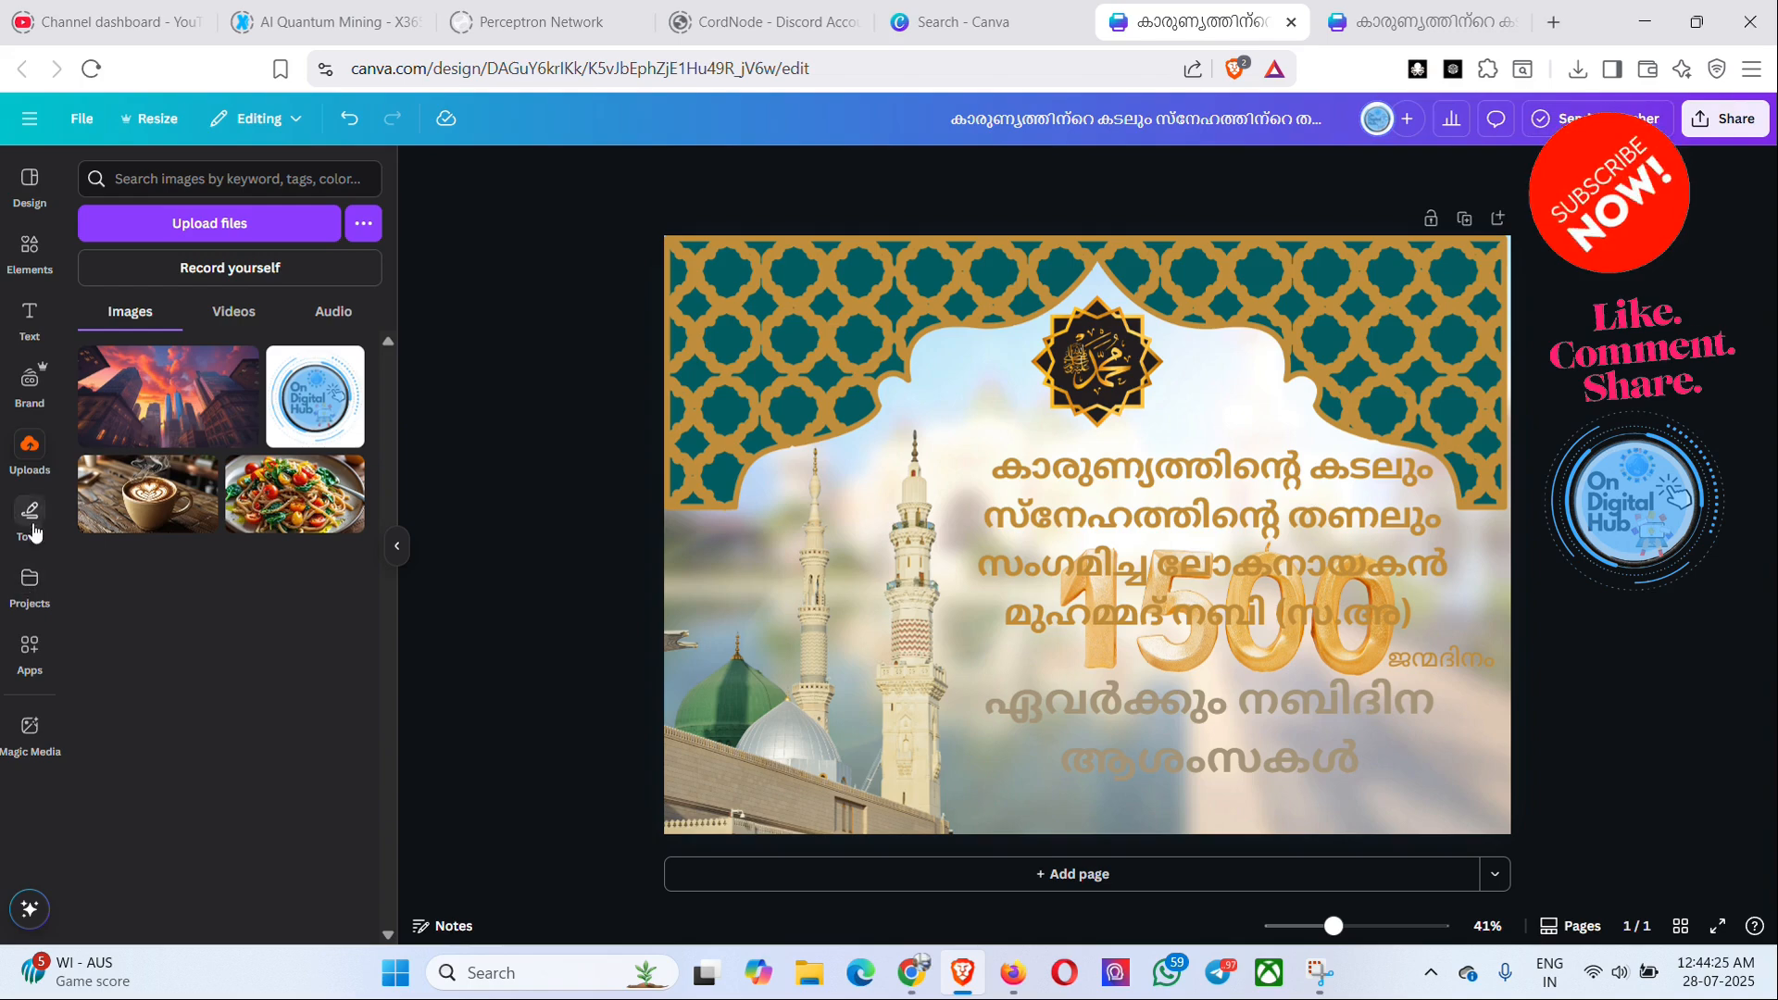
left_click(29, 454)
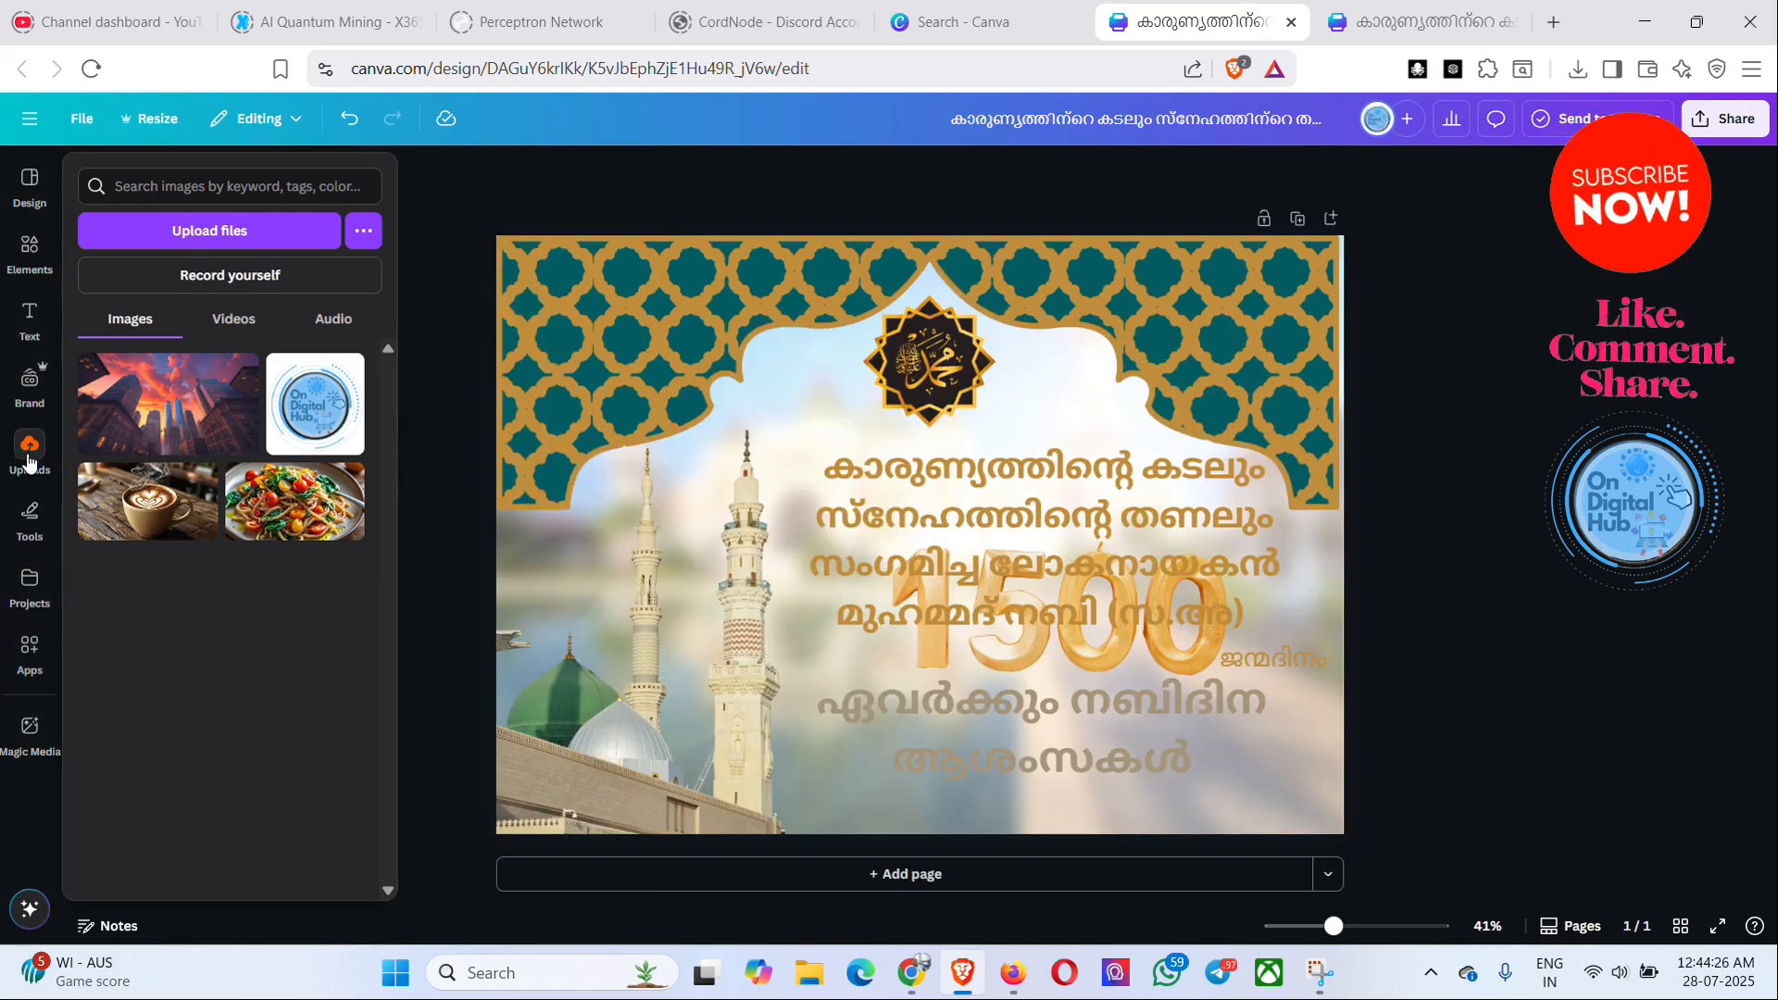
left_click(208, 235)
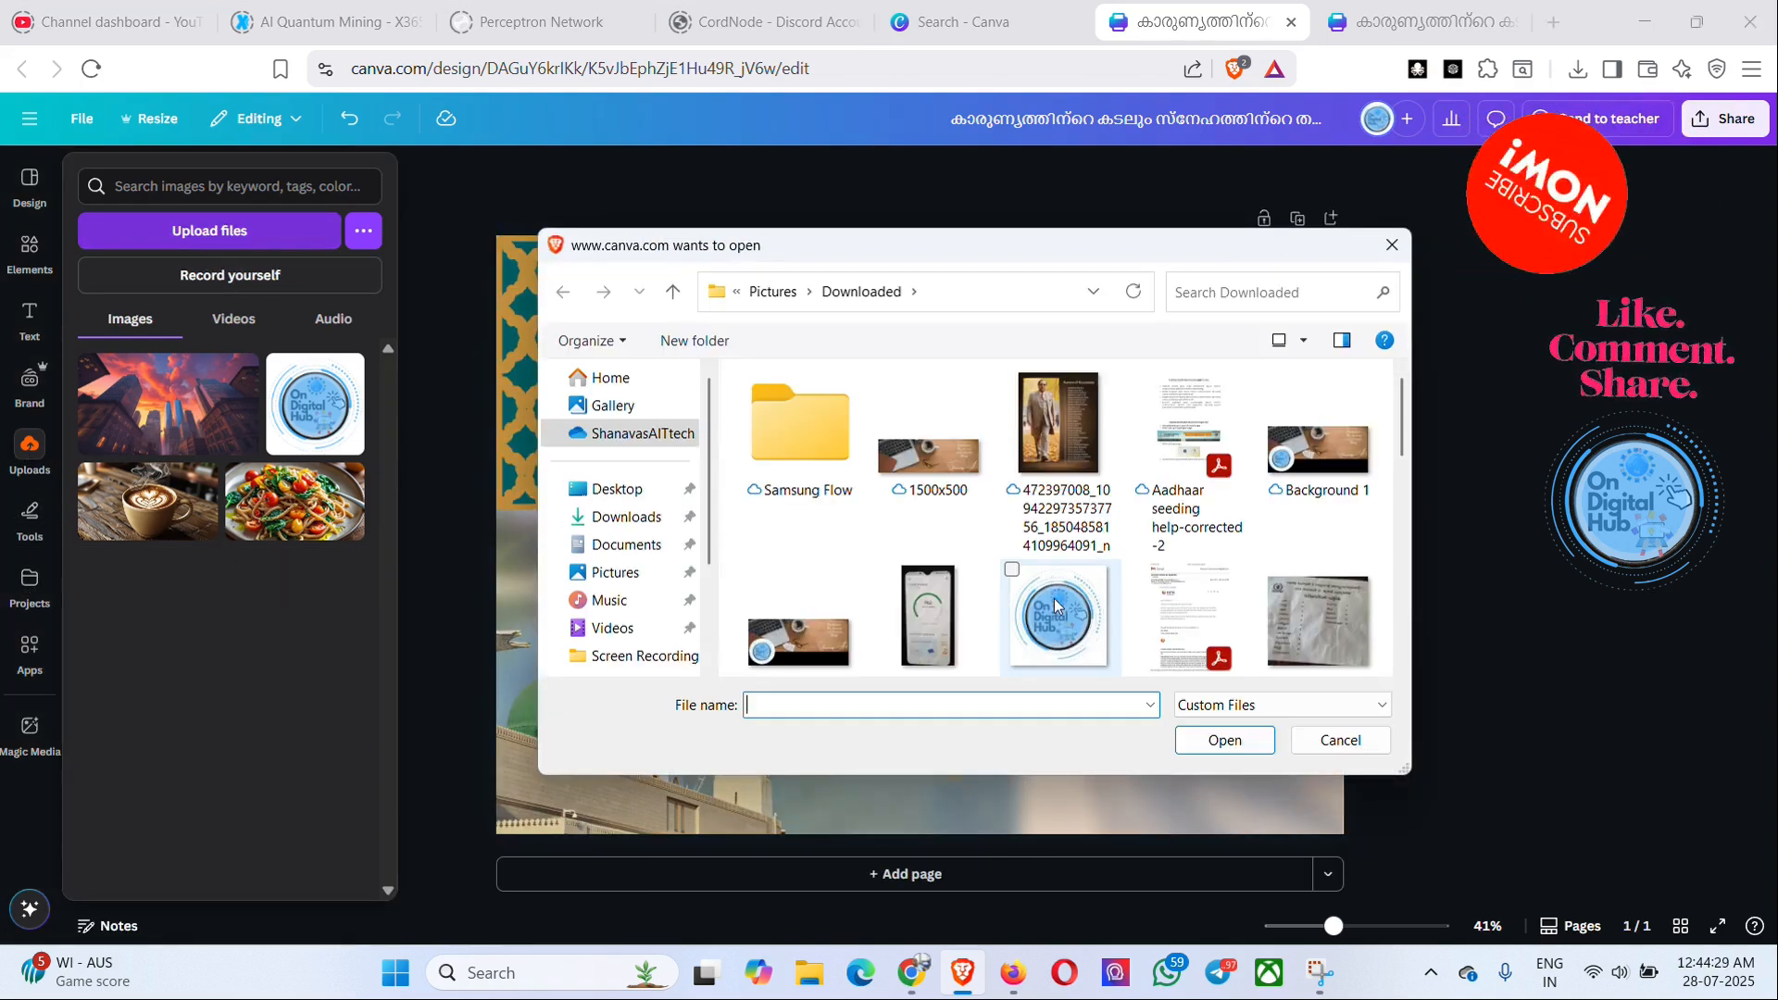
left_click(1340, 739)
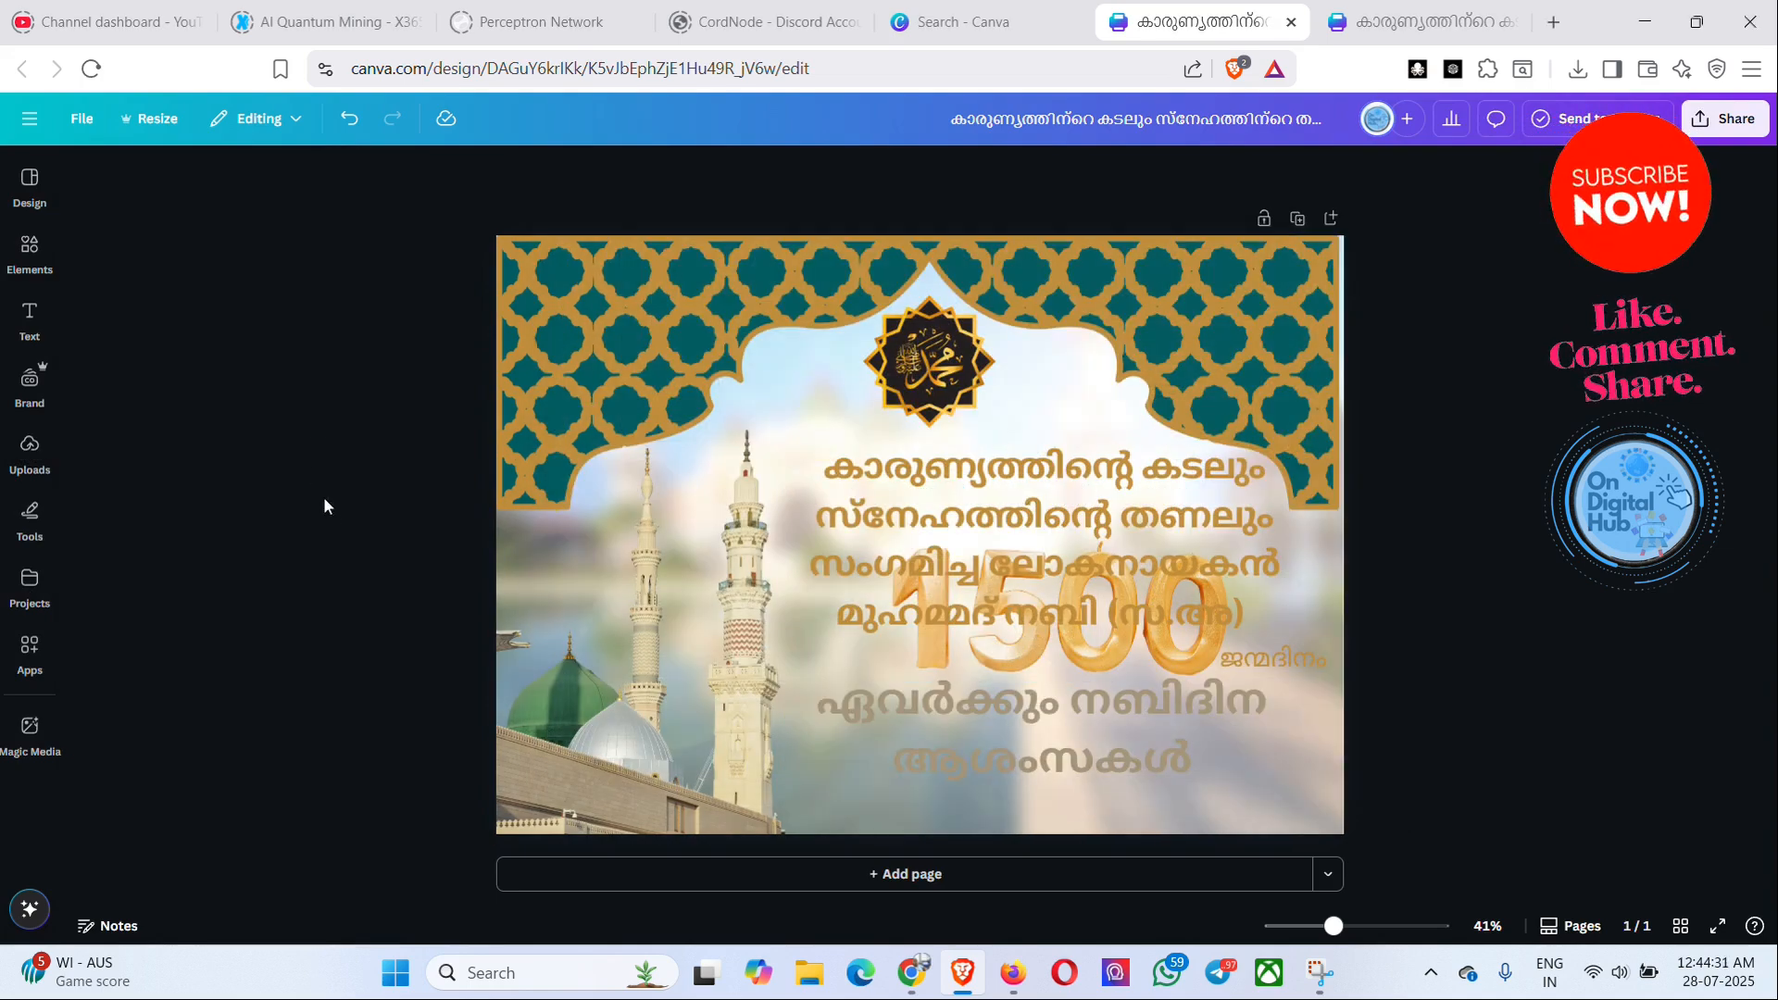
left_click(29, 454)
left_click(315, 398)
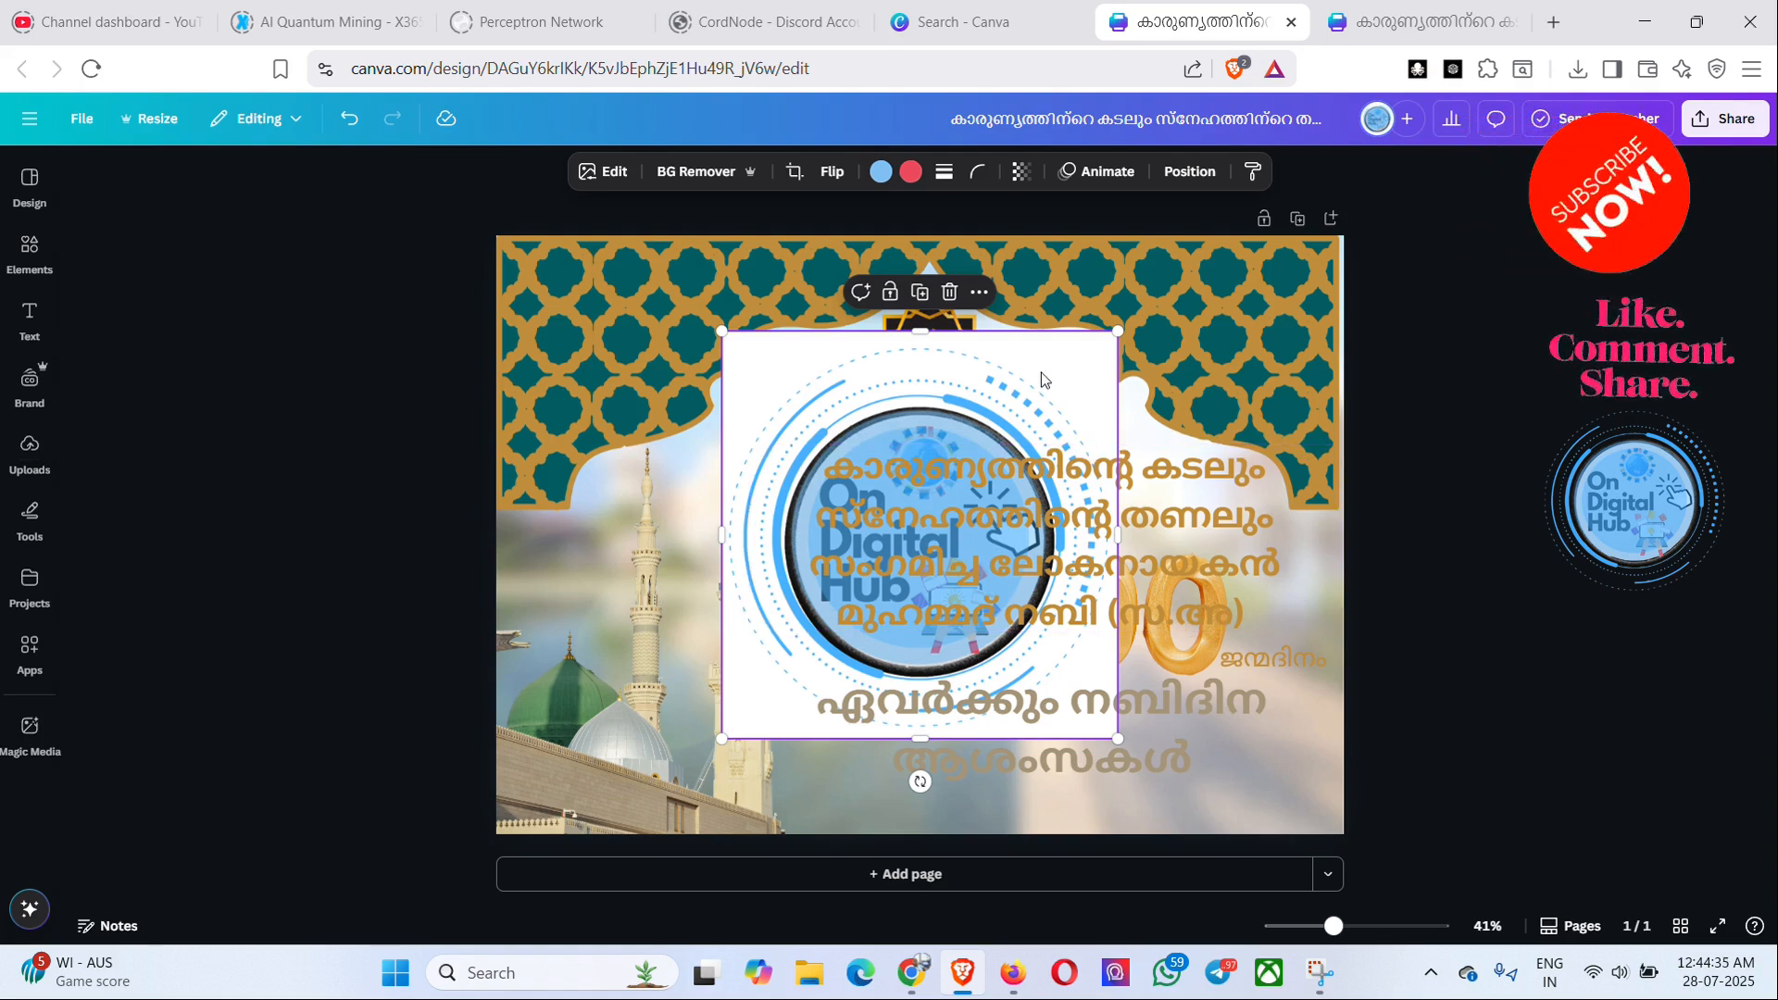
- Move the On Digital Hub logo toward the poster's lower right and remove its white background
left_click_drag(1042, 376, 1258, 469)
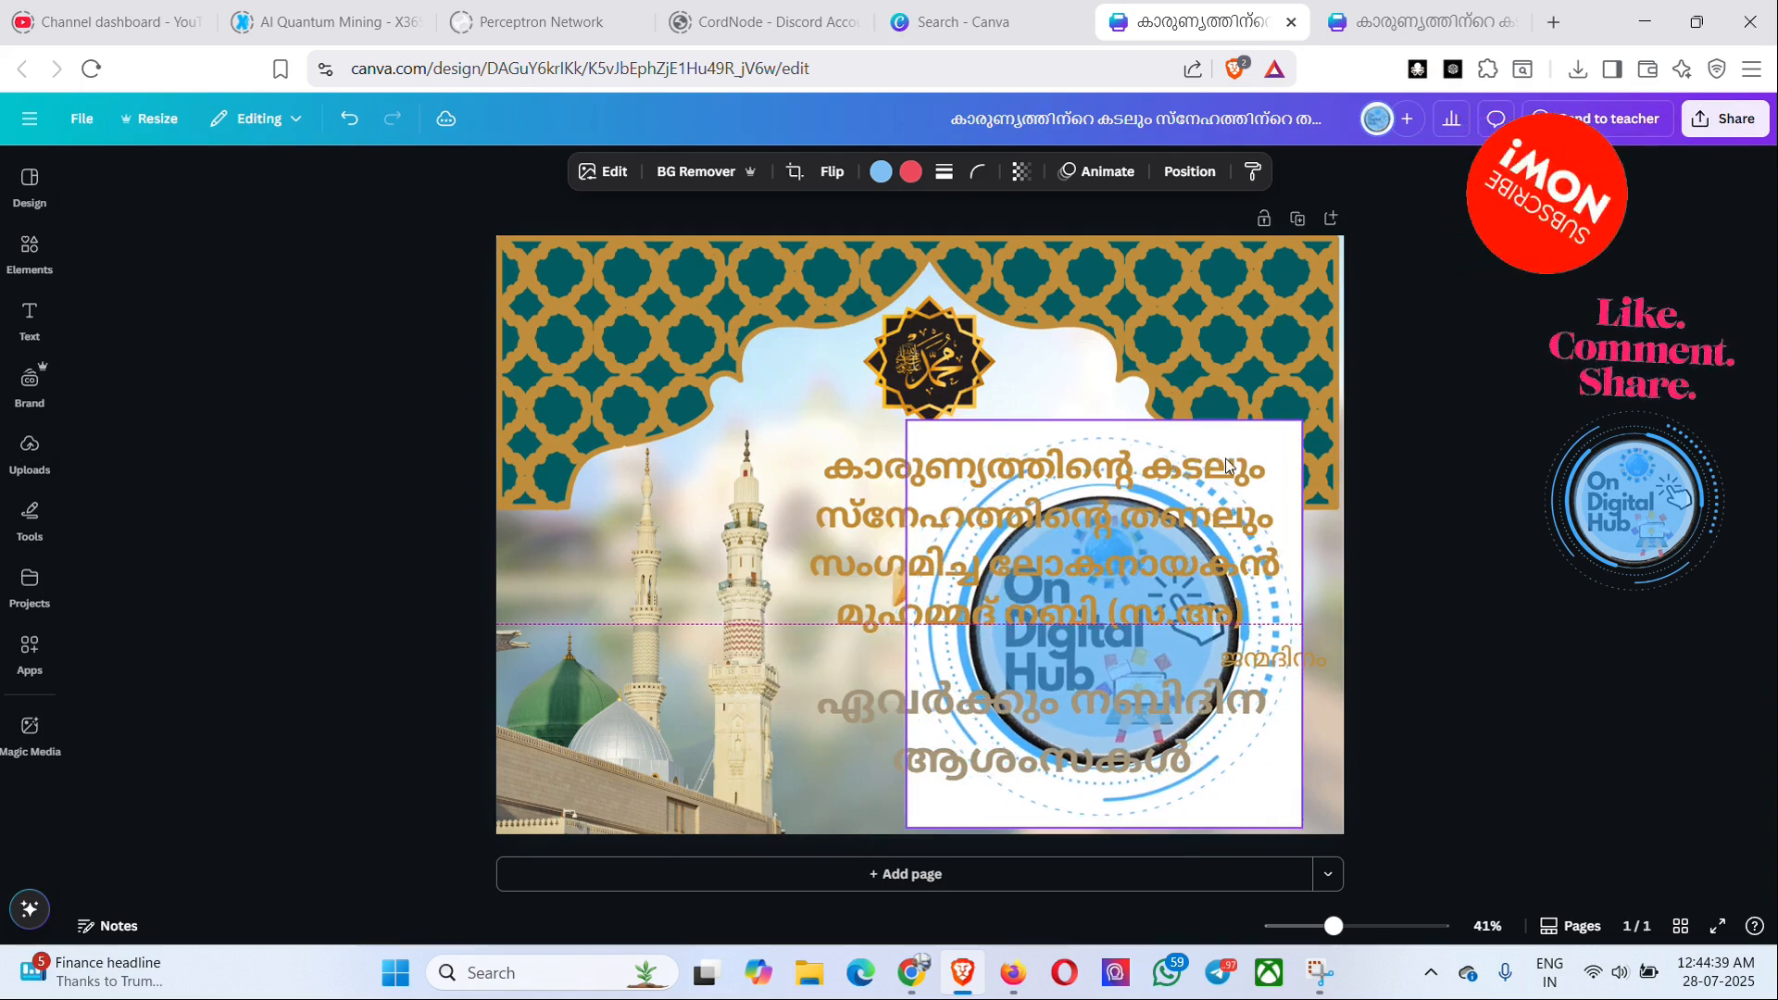
left_click(1266, 805)
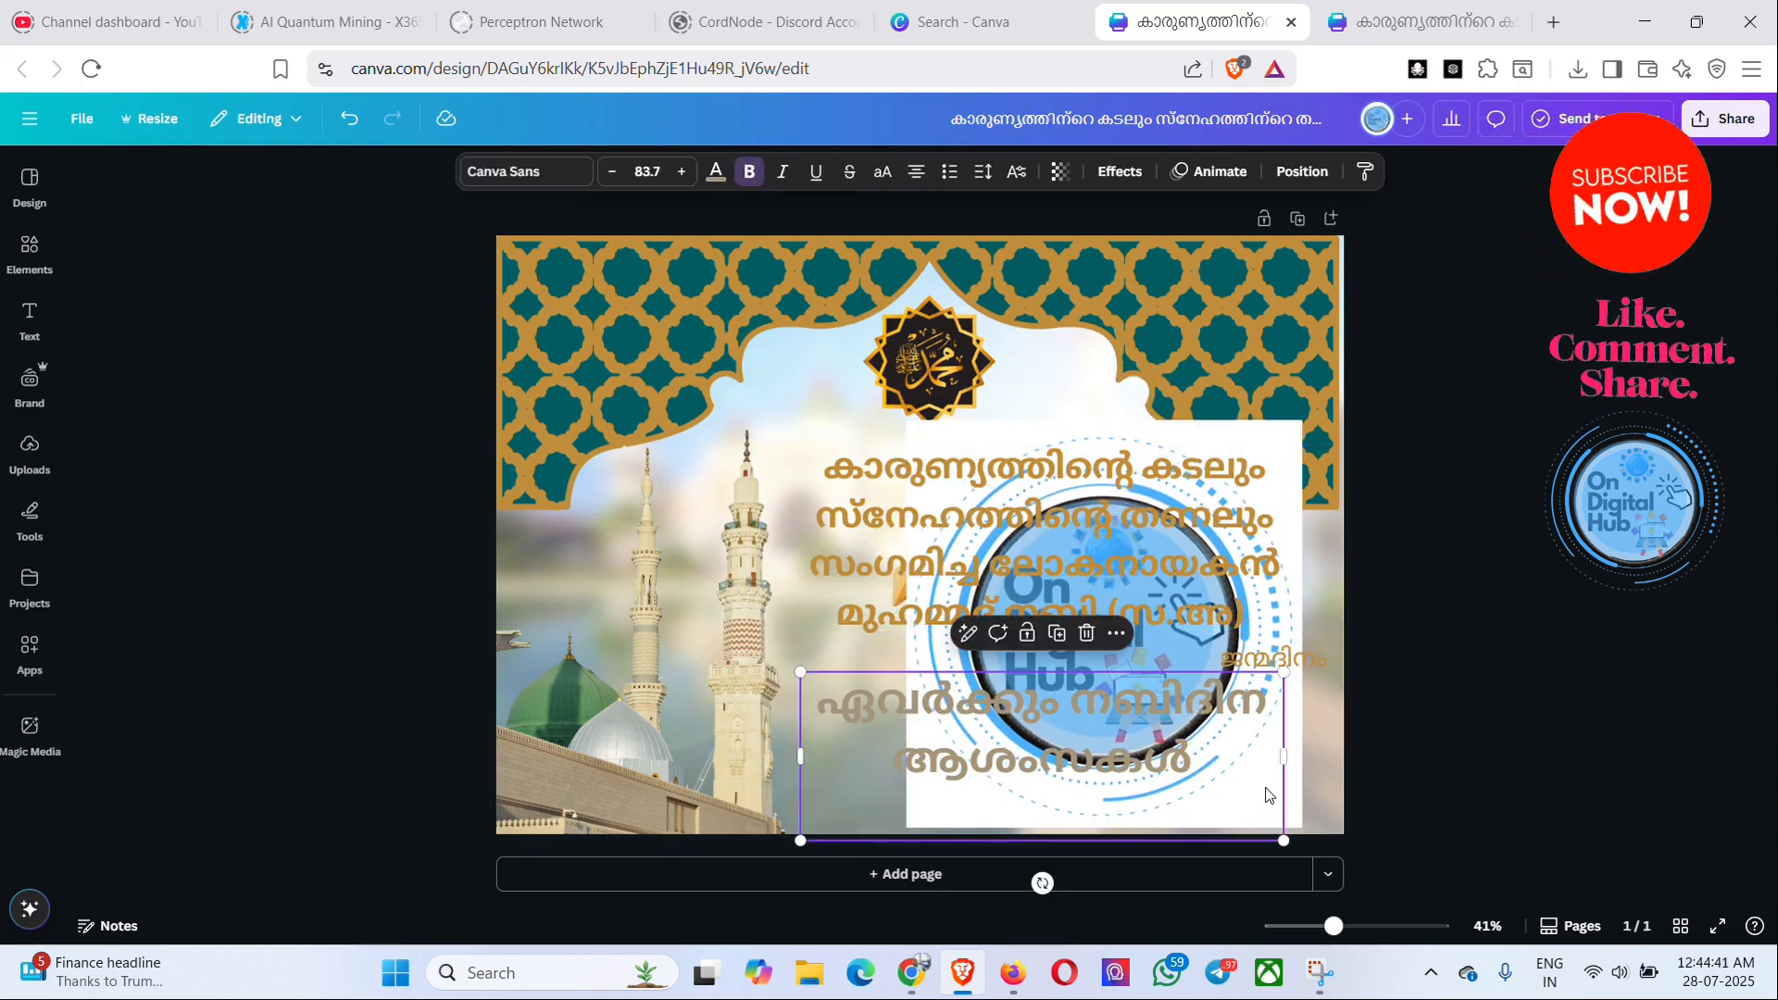
left_click(1251, 443)
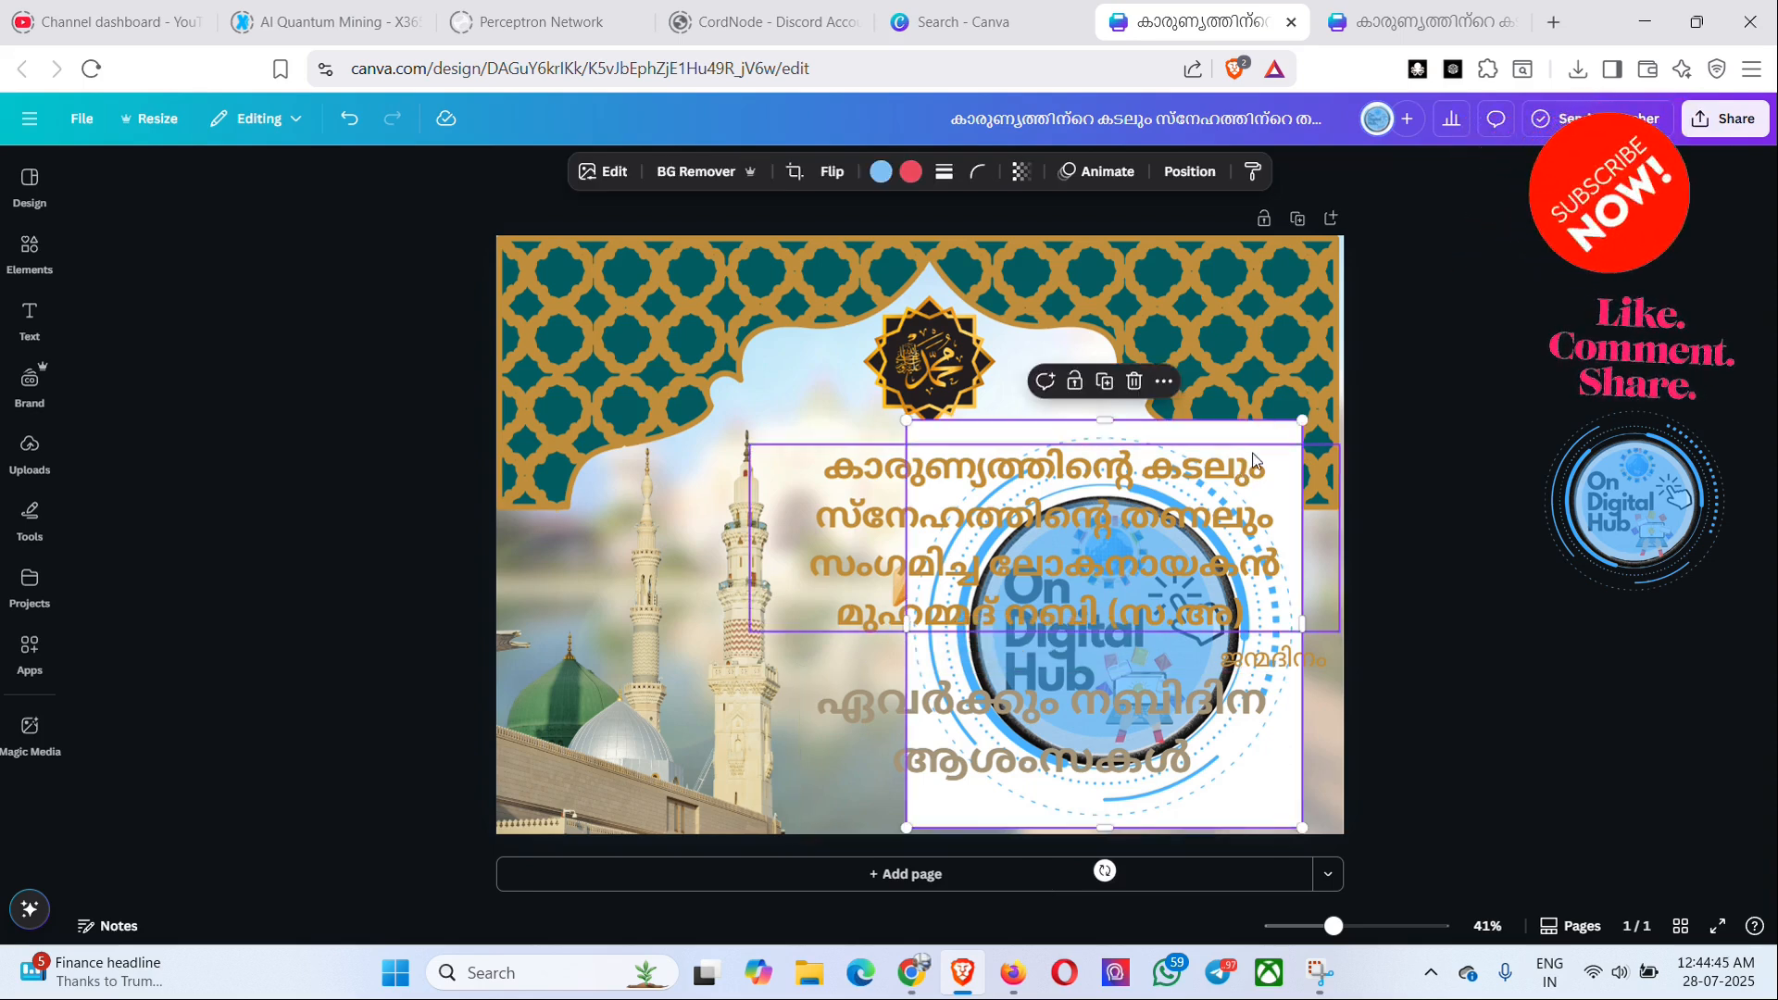
left_click(697, 174)
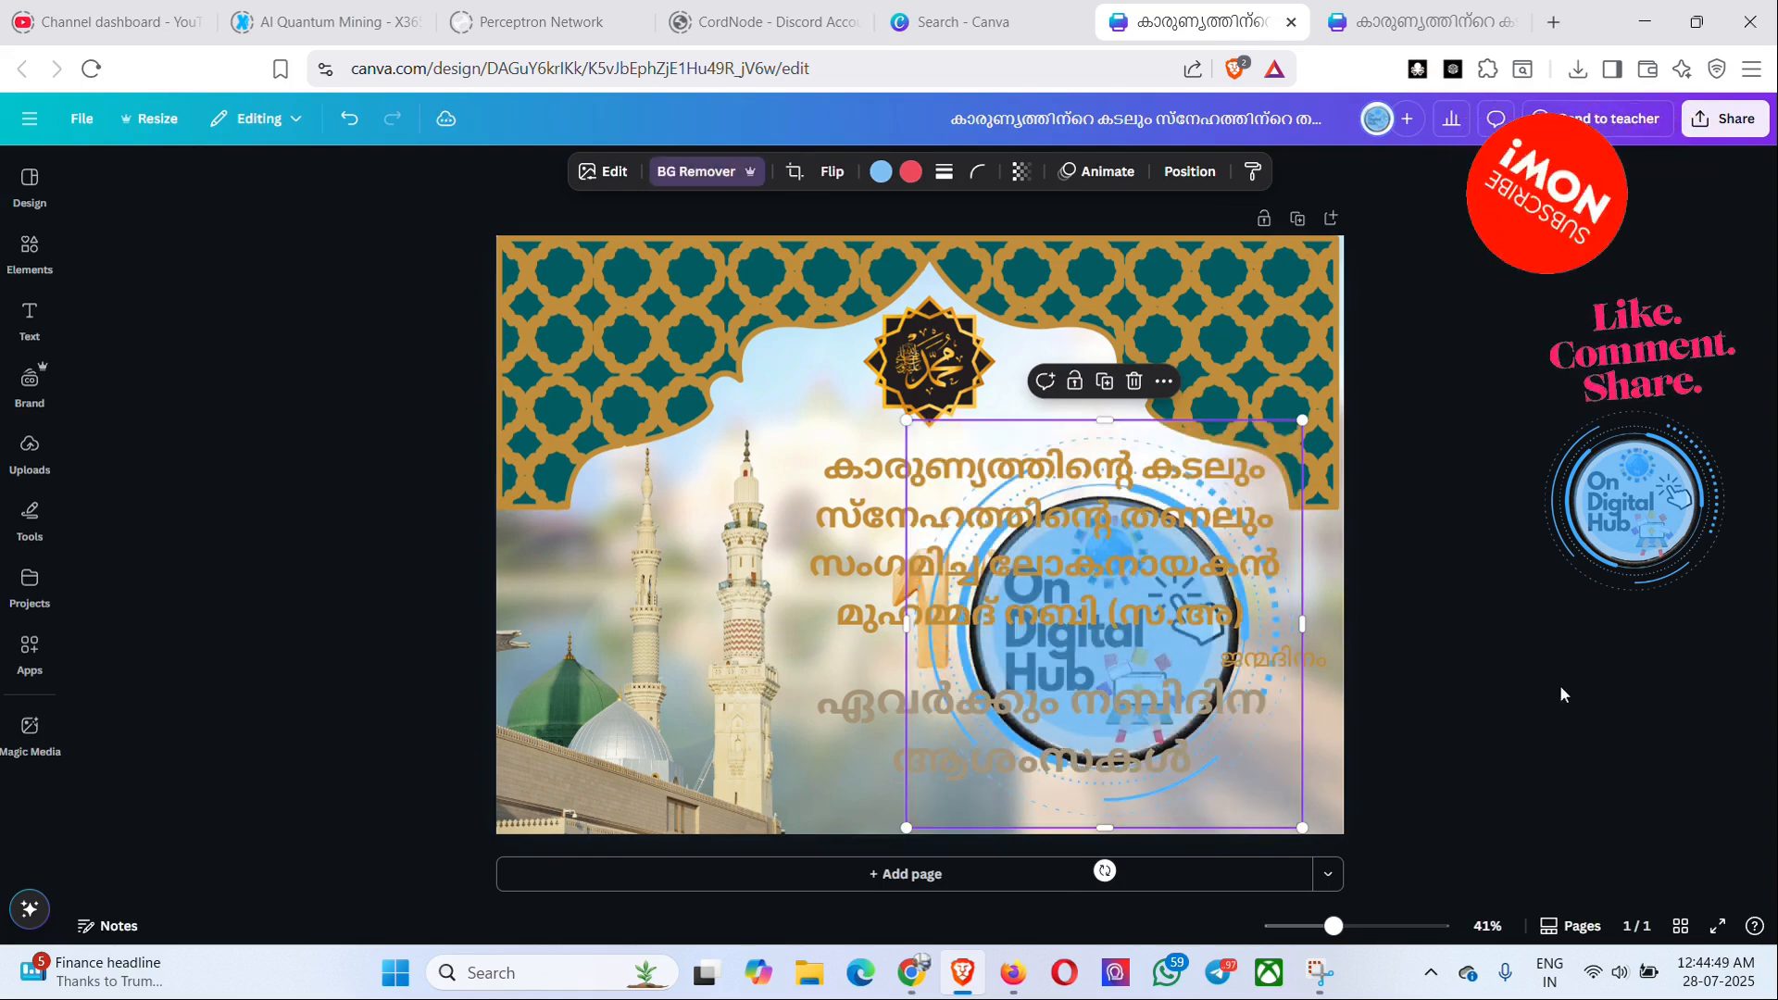
left_click(1560, 685)
left_click(1147, 630)
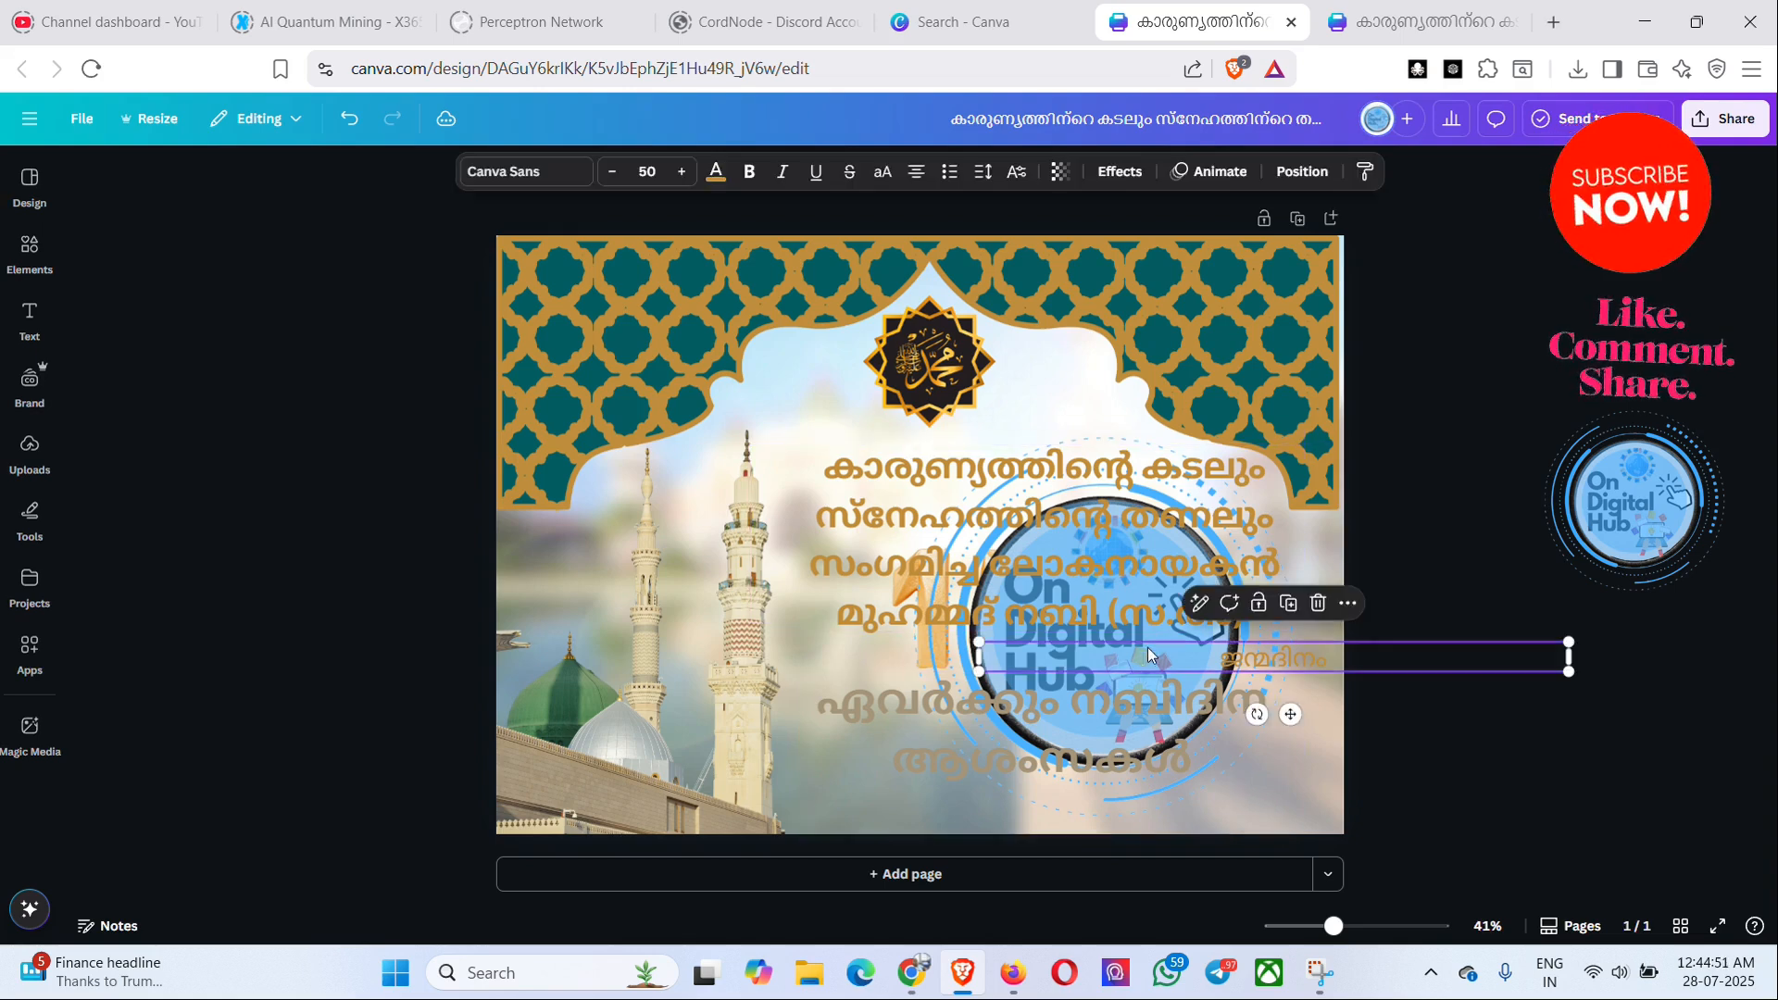
left_click(1241, 813)
left_click_drag(1284, 840, 1120, 782)
key("ctrl+z")
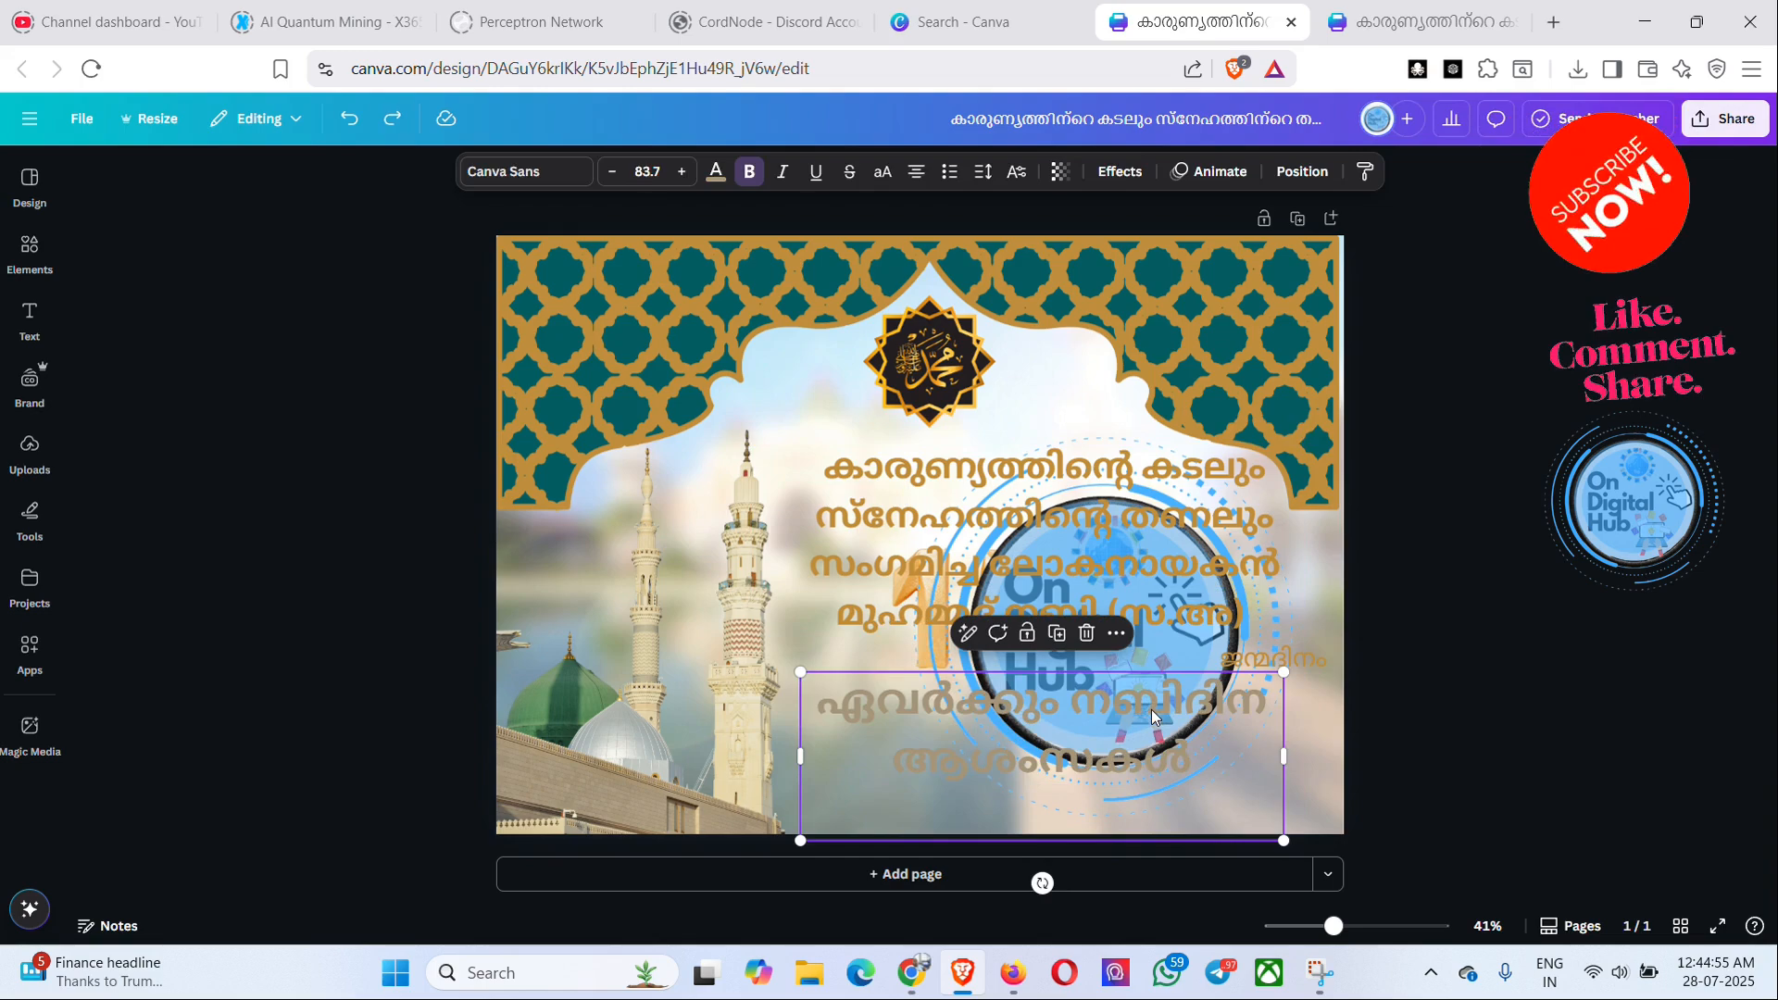
left_click(1187, 658)
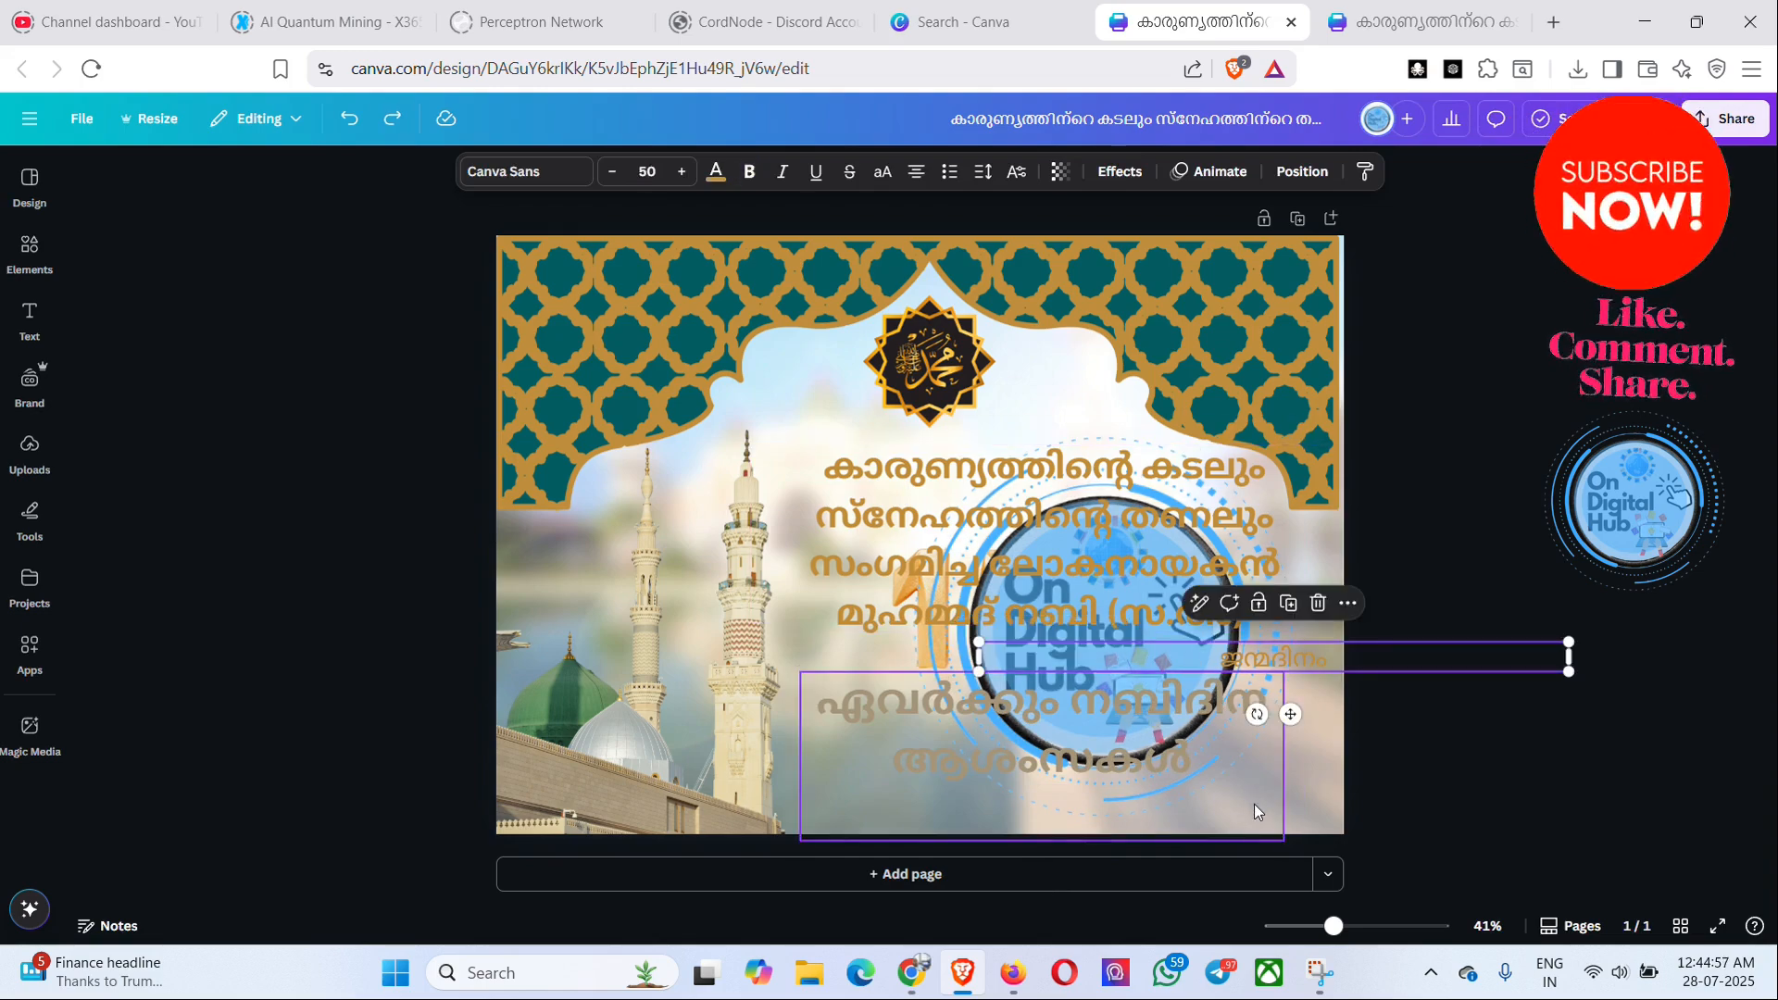
left_click(1295, 794)
left_click(994, 537)
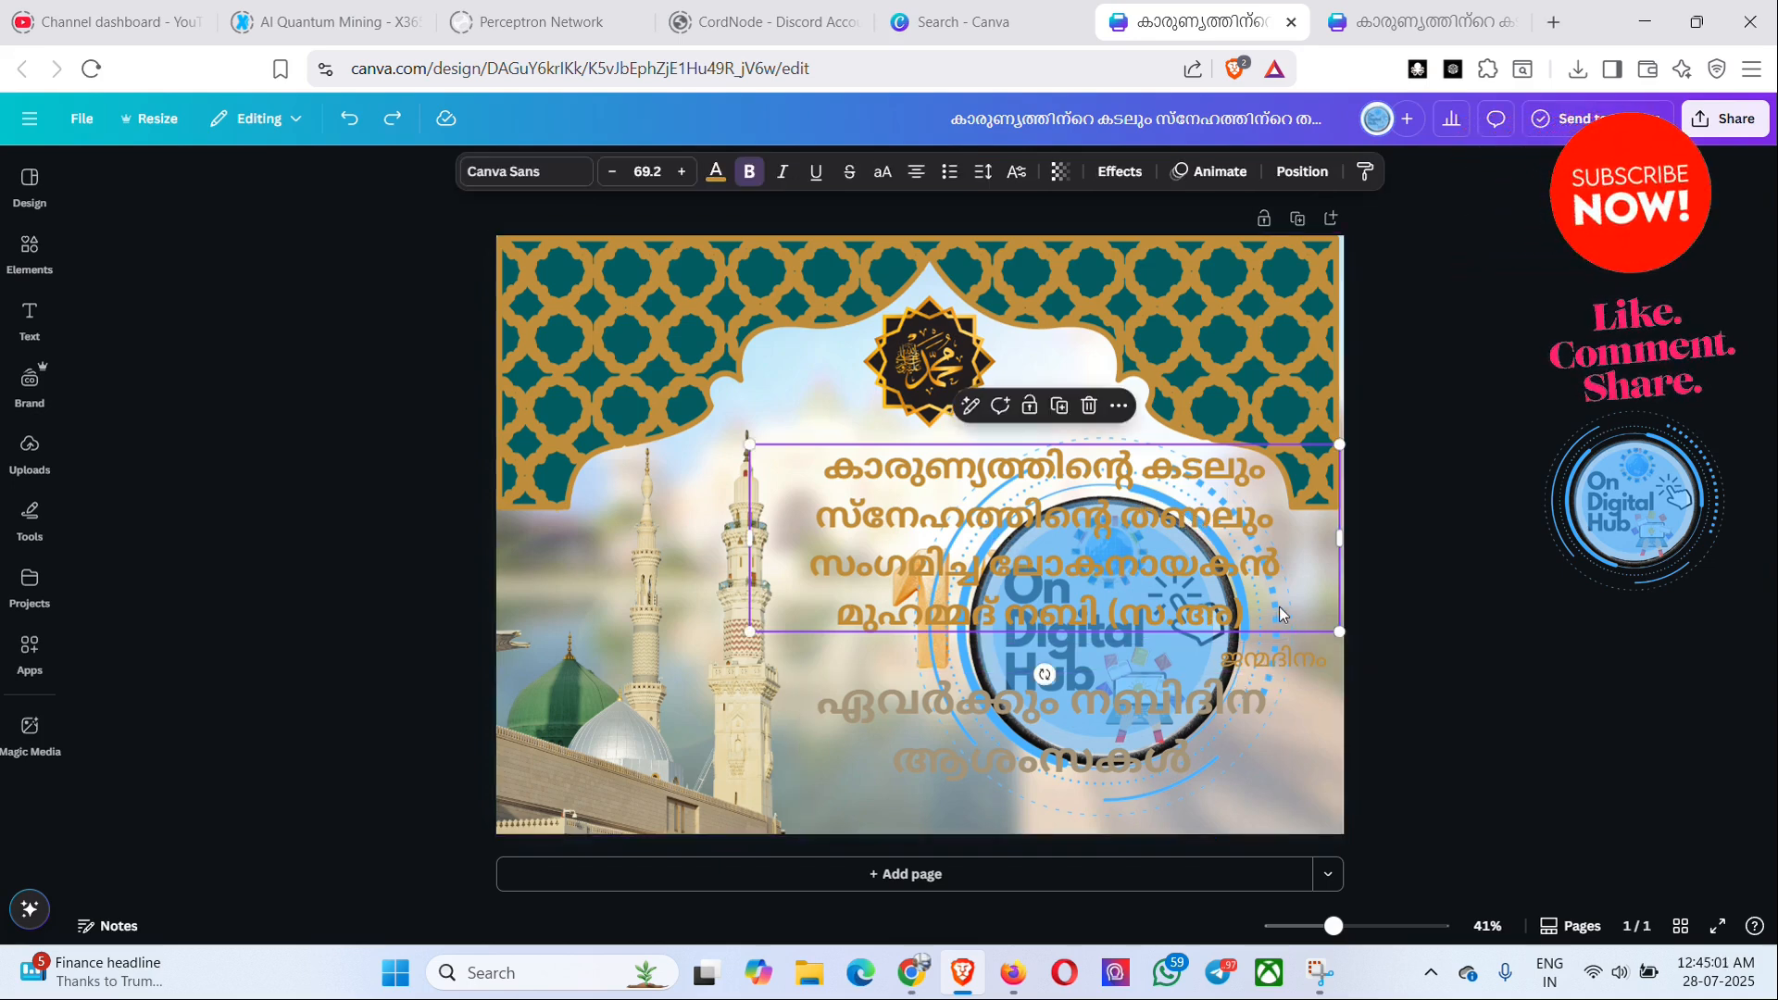
- Shrink the On Digital Hub logo to a small badge and place it in the poster's lower right corner
left_click(953, 665)
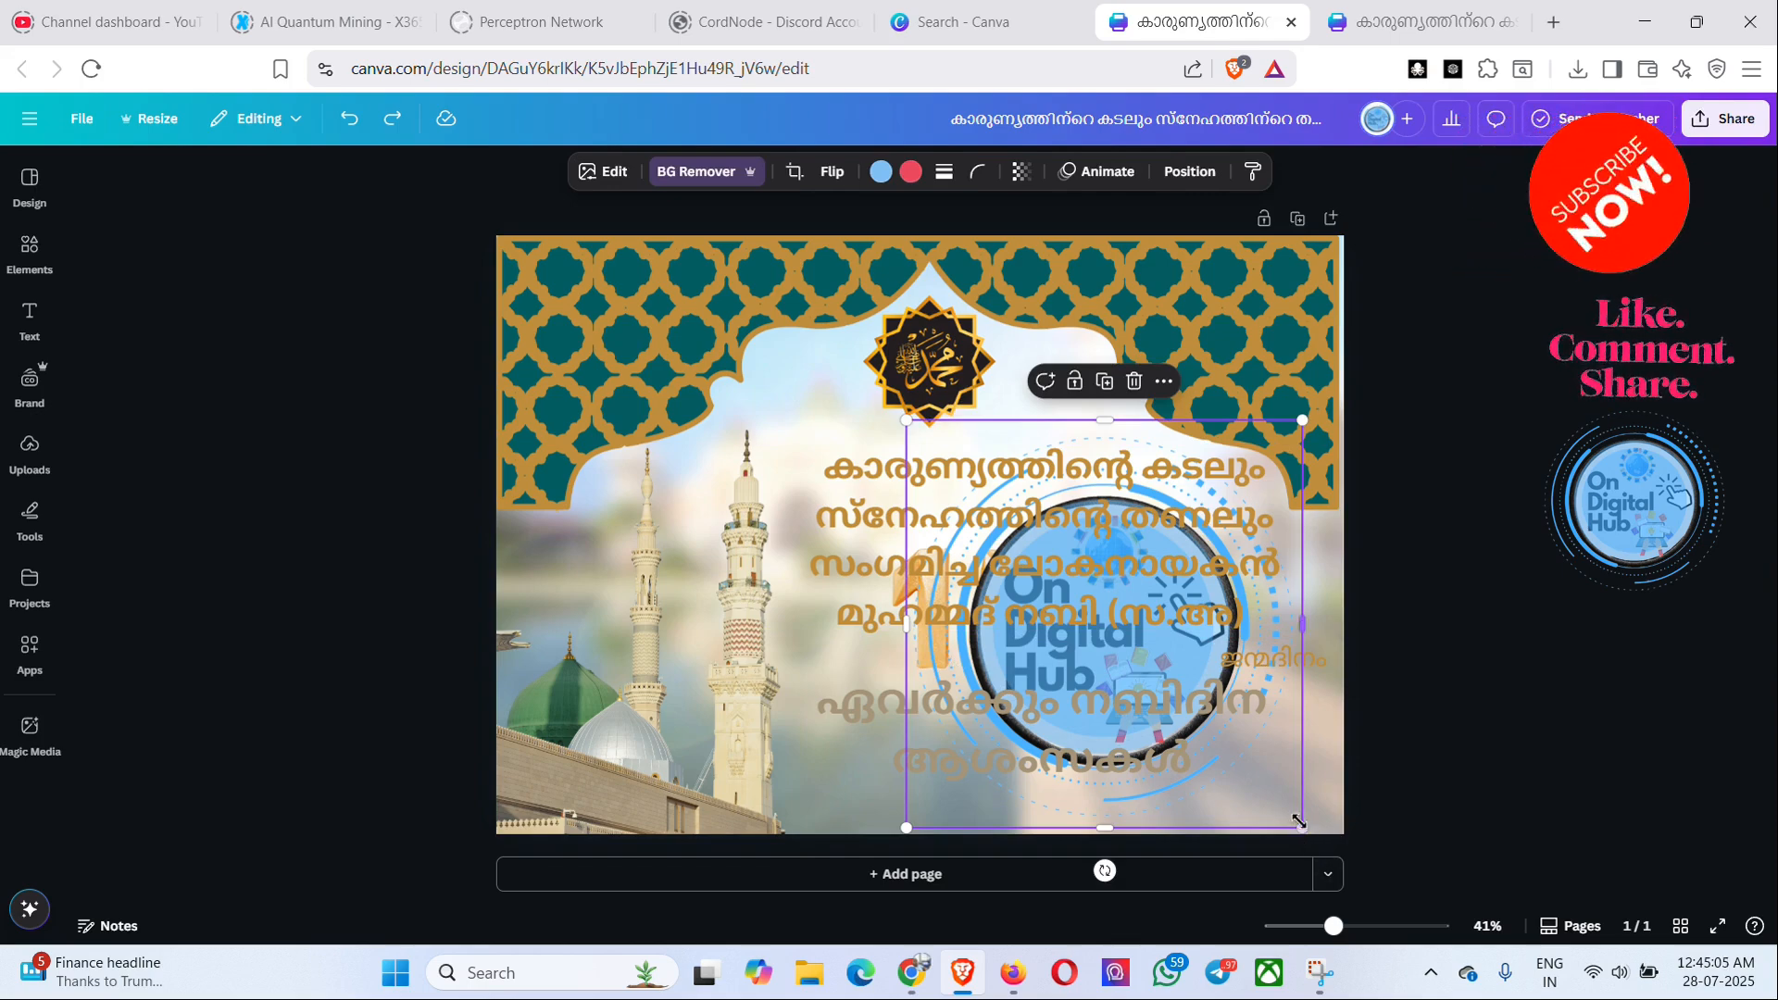
left_click_drag(1274, 815, 1018, 535)
left_click_drag(963, 442, 1285, 731)
left_click(1491, 762)
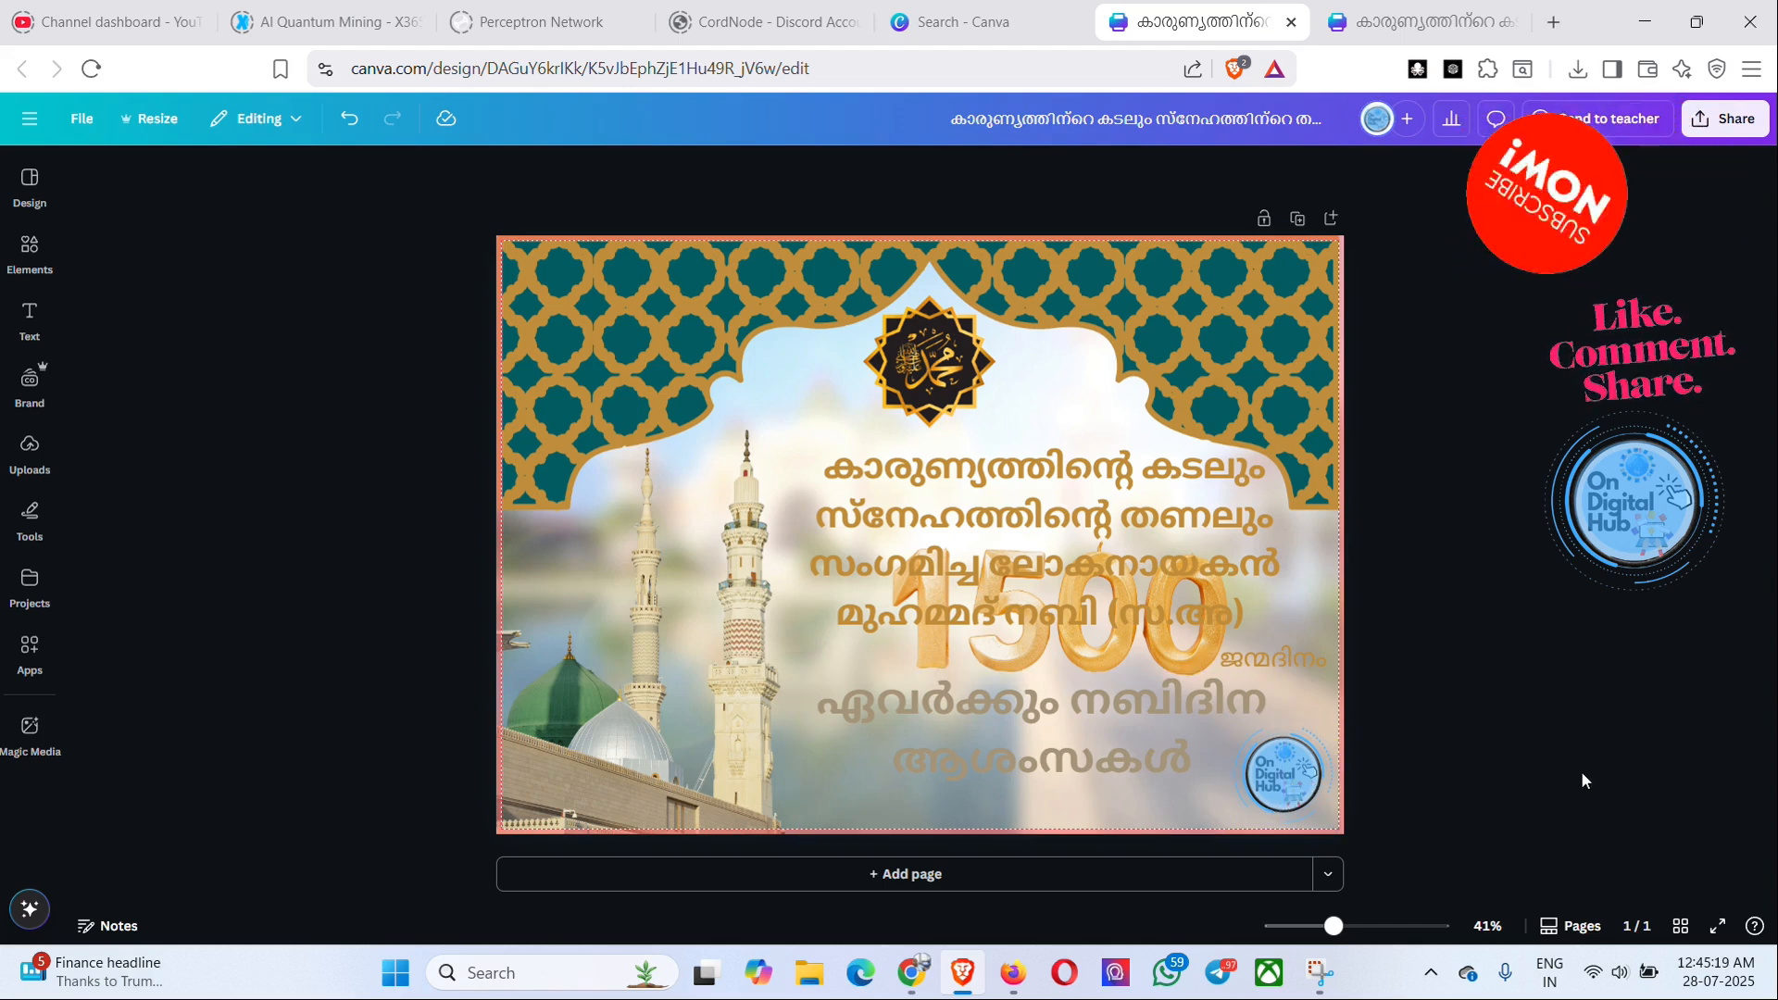
left_click(1388, 24)
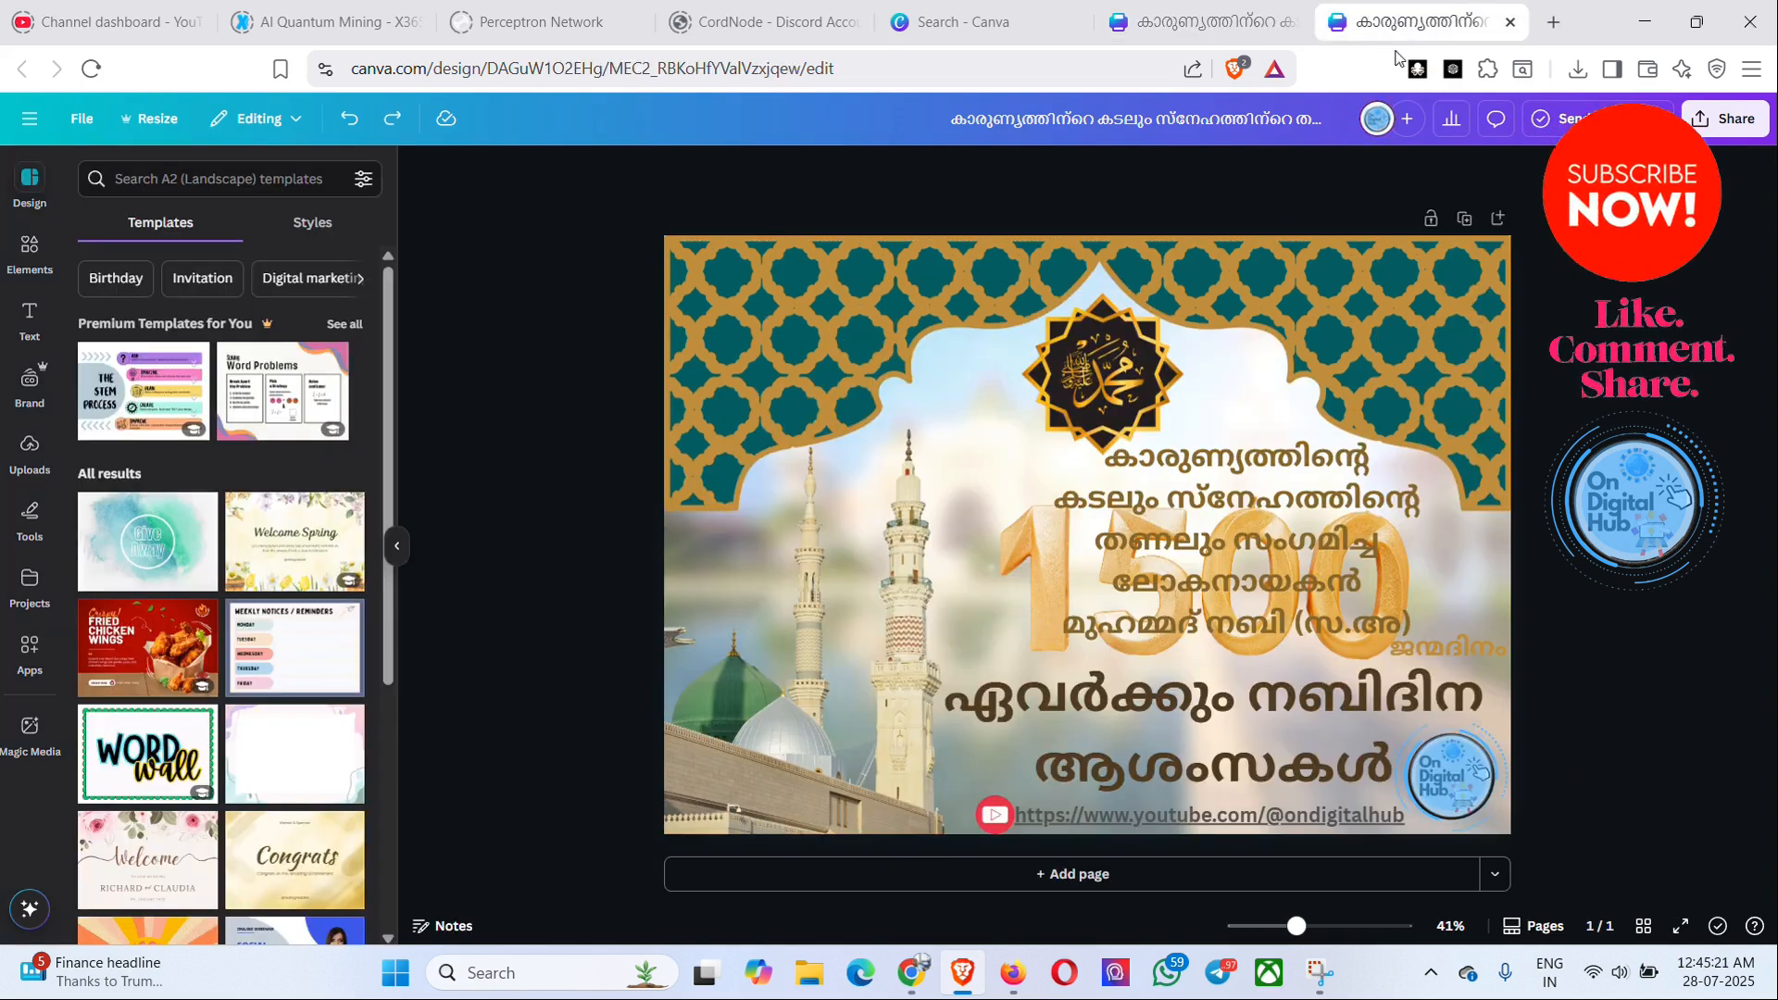
left_click(1158, 813)
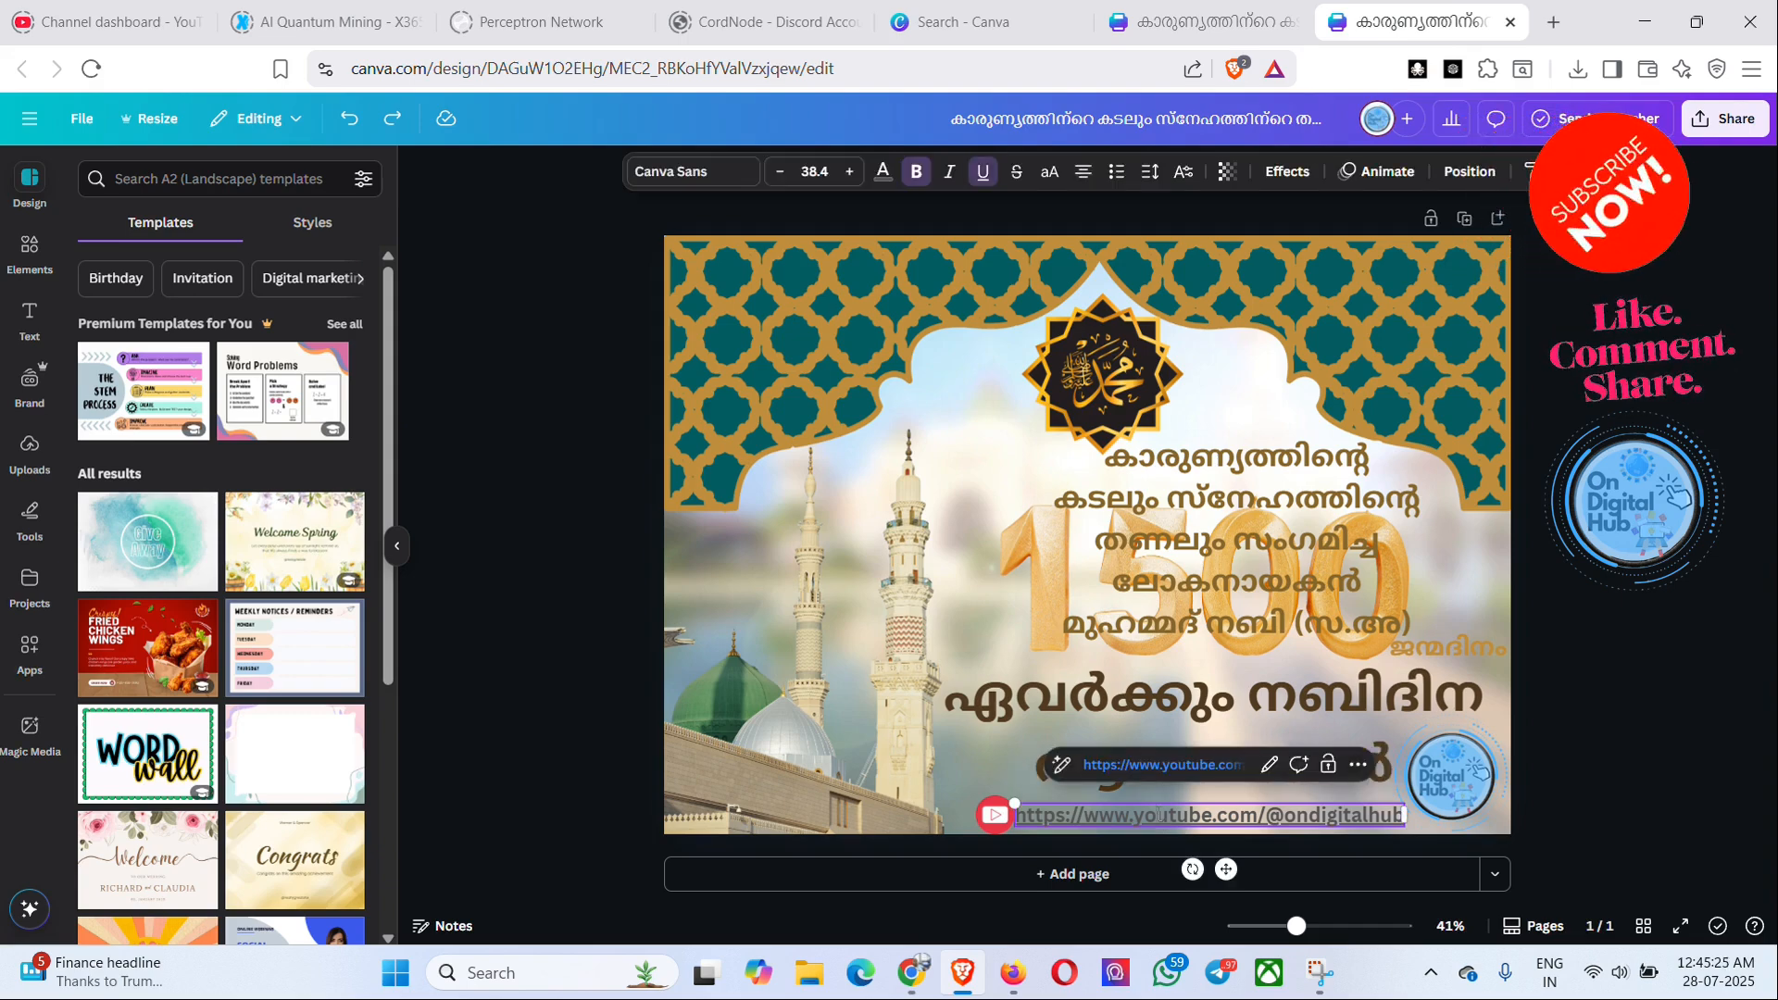
double_click(1159, 814)
left_click(1316, 817)
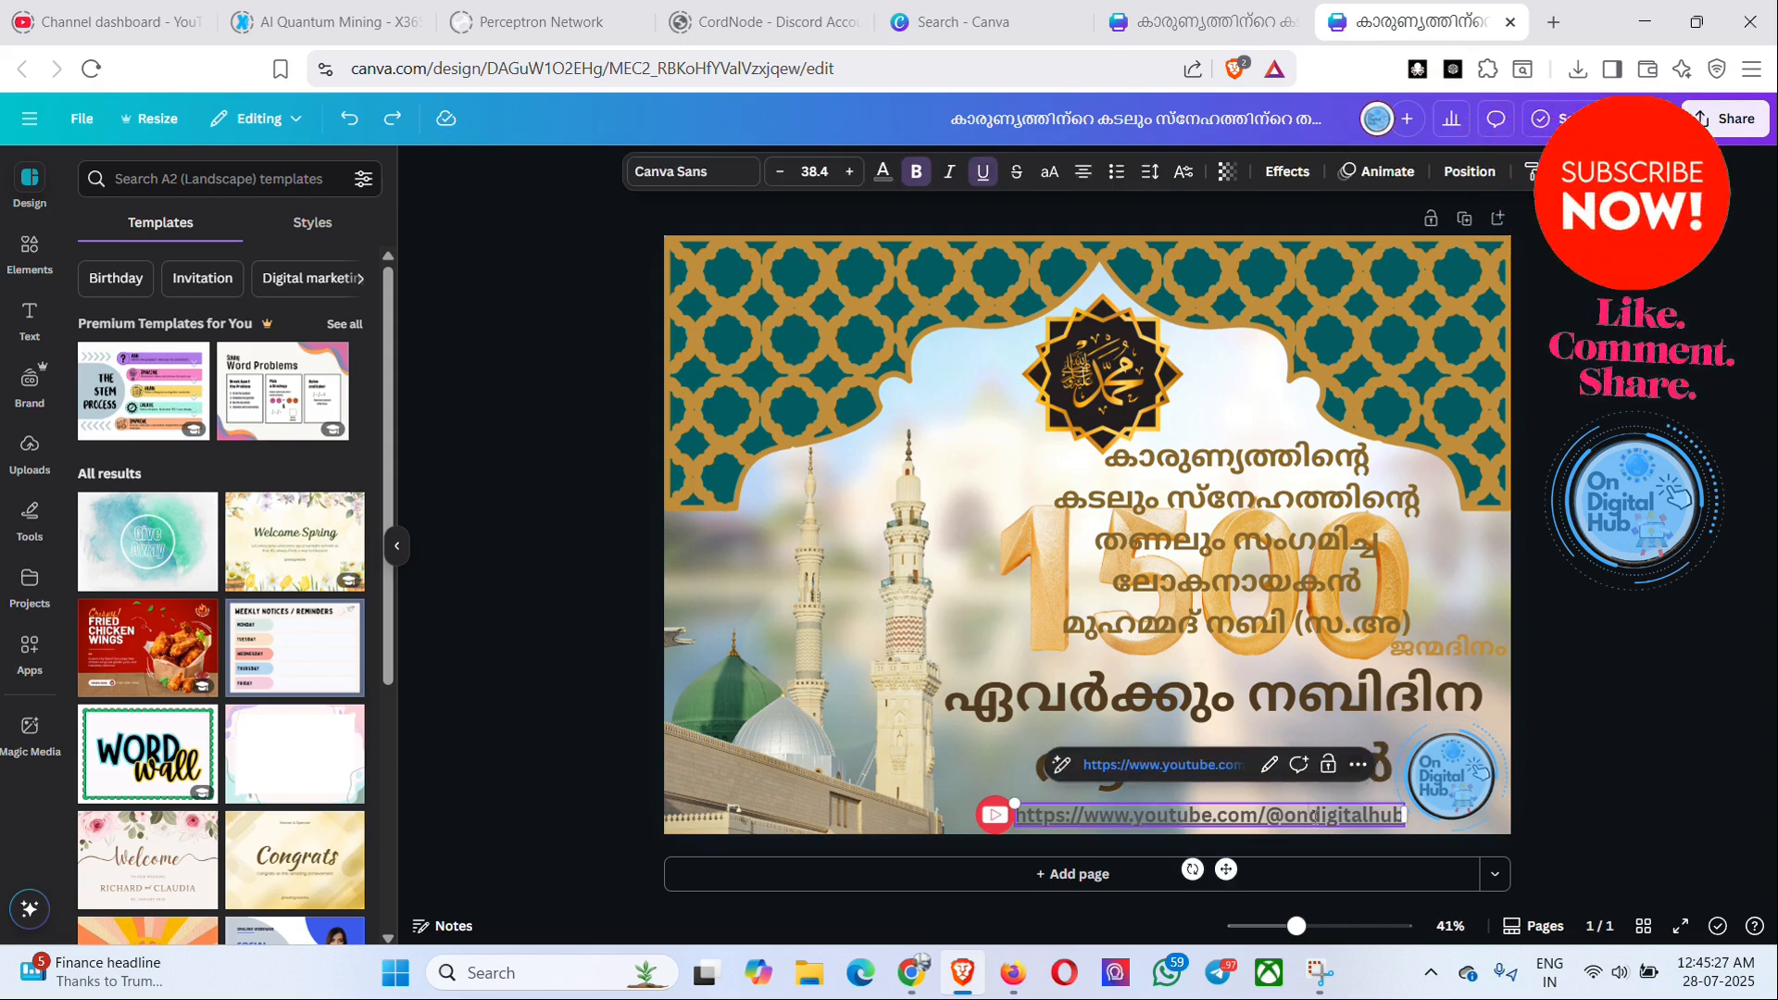
left_click(1268, 764)
right_click(1341, 592)
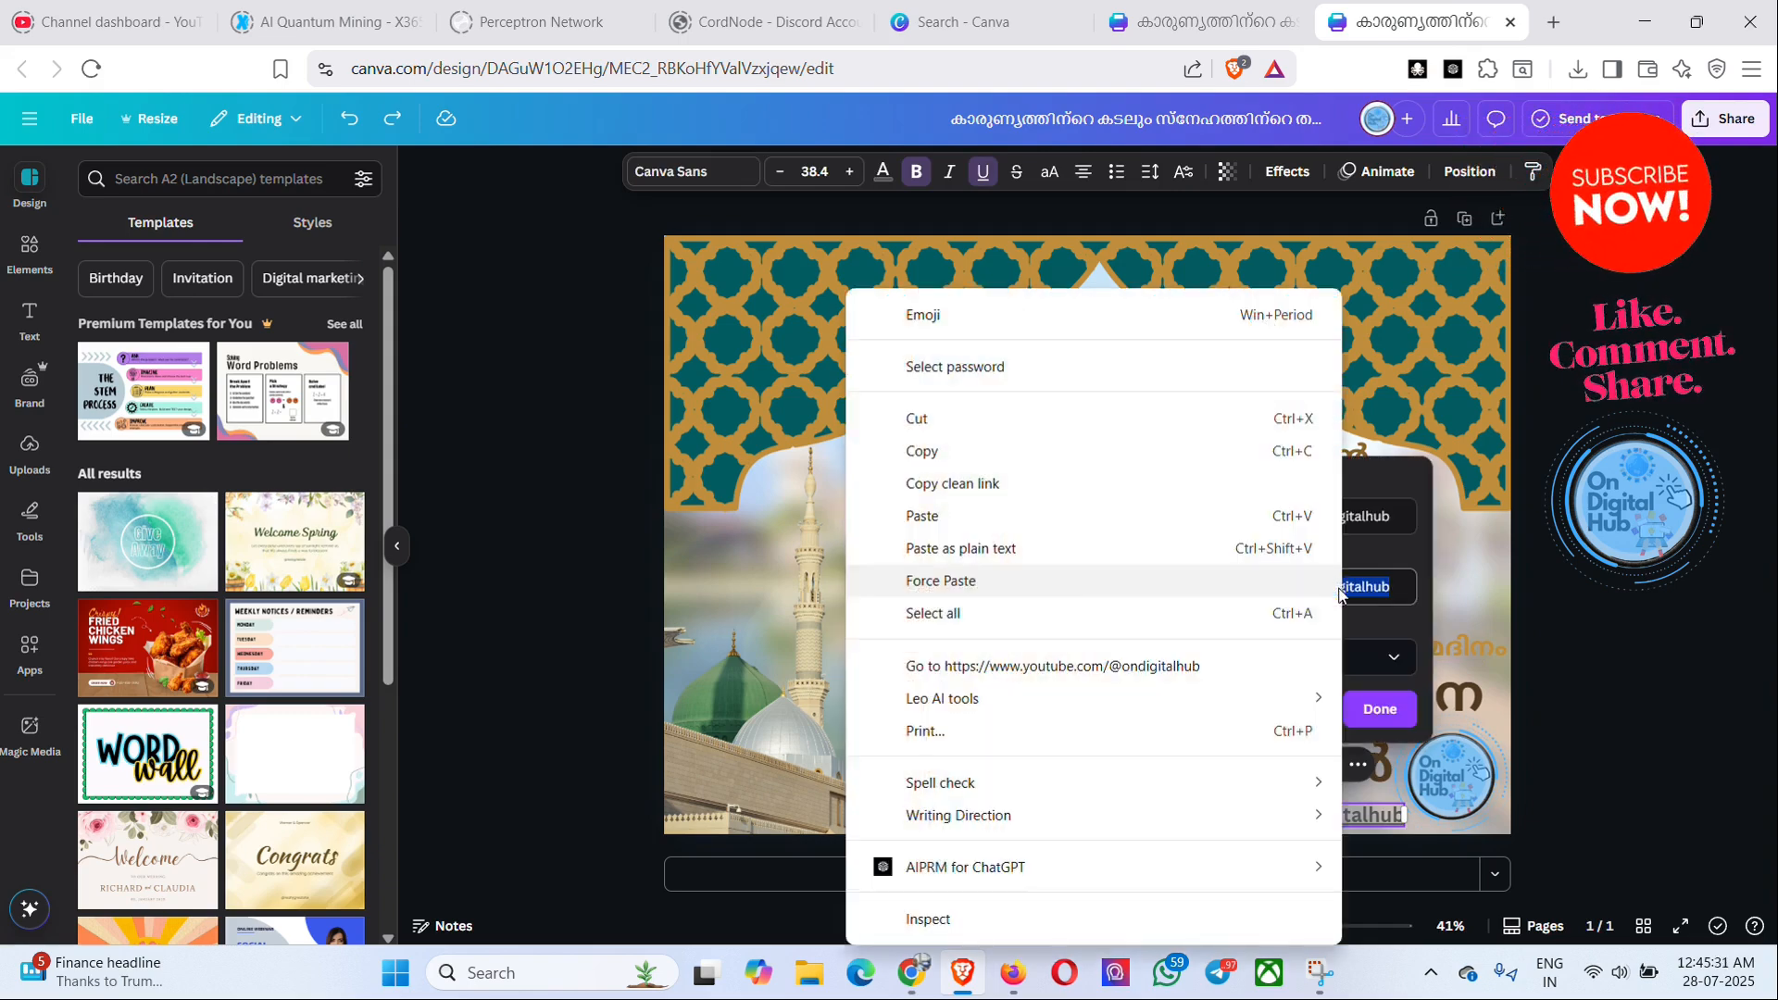
left_click(957, 454)
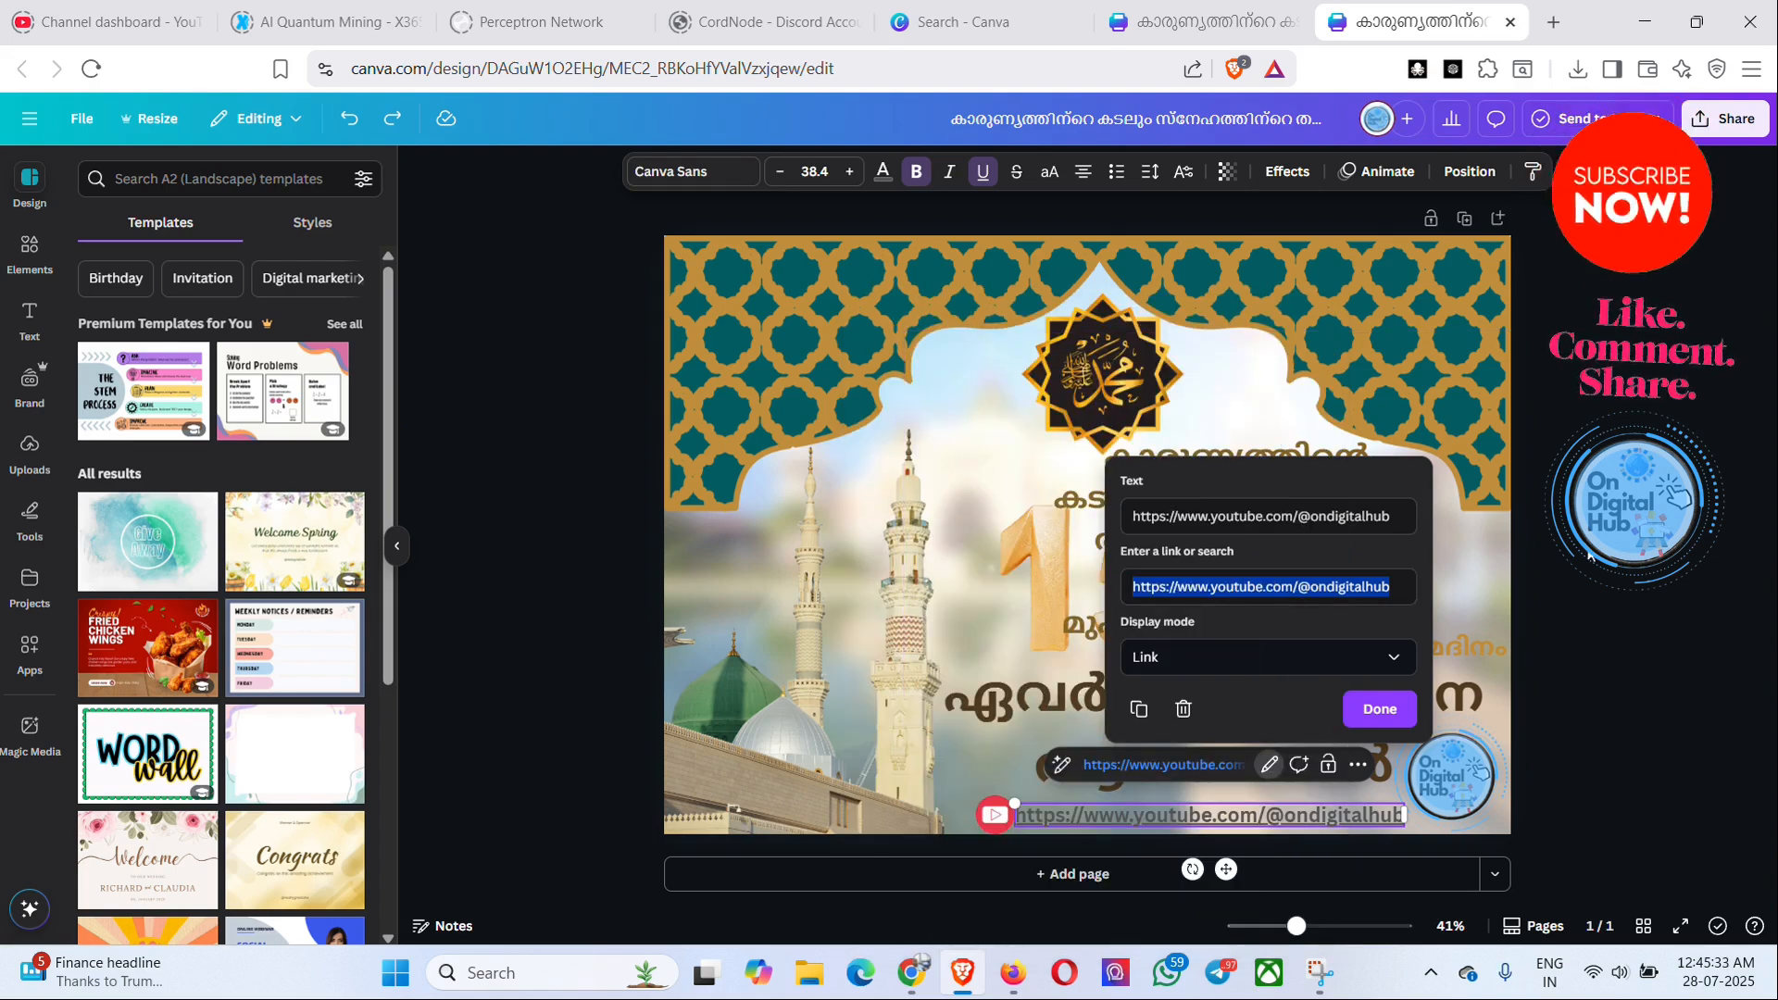
- Add a new text box to the poster being built and place it below the word ആശംസകൾ
left_click(1163, 19)
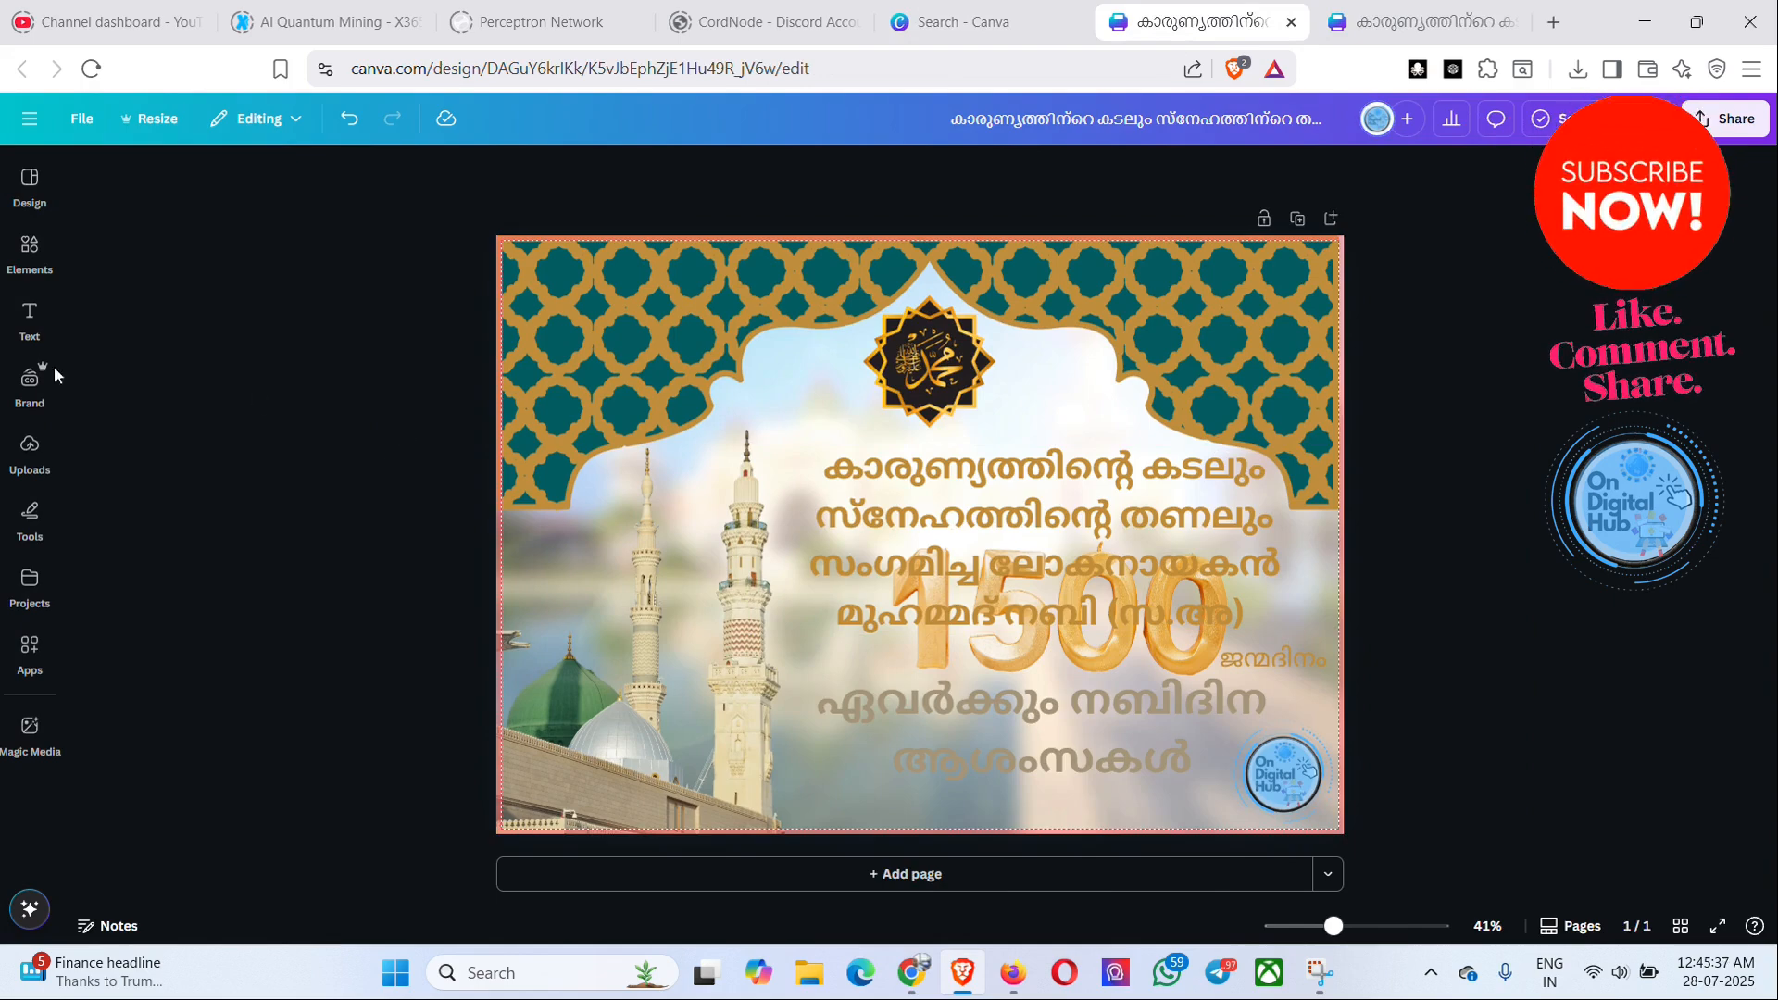
left_click(30, 319)
left_click(30, 453)
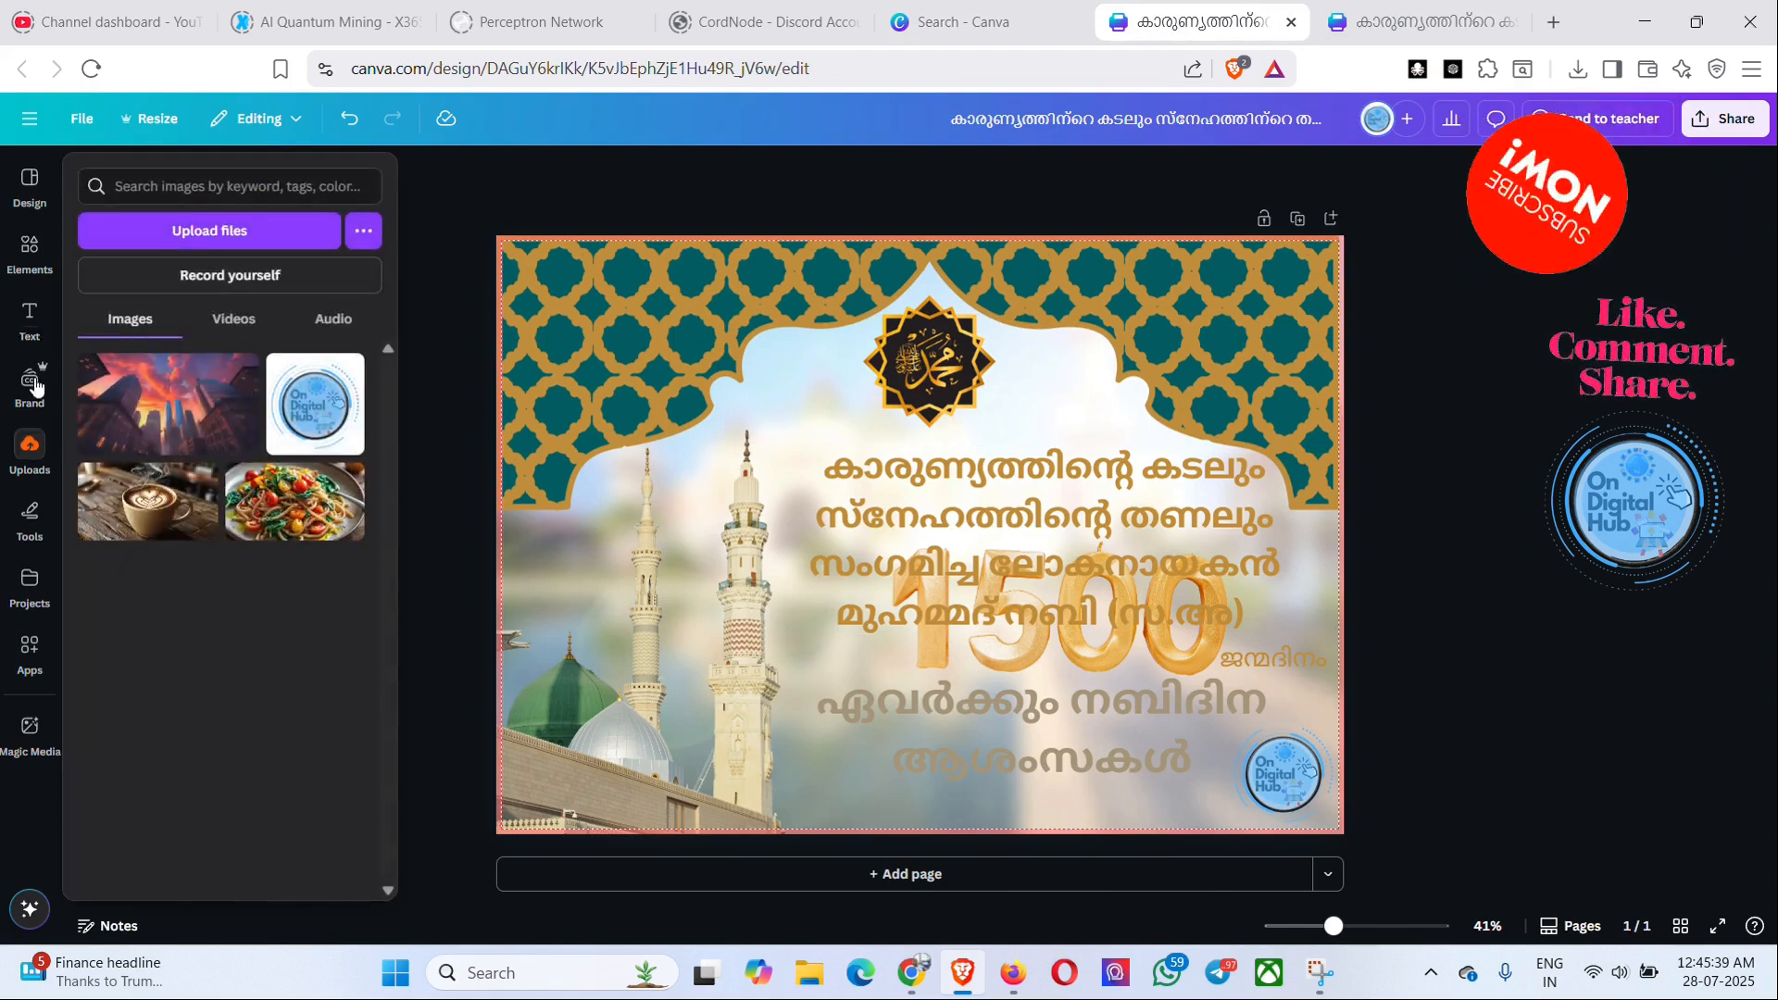
left_click(29, 320)
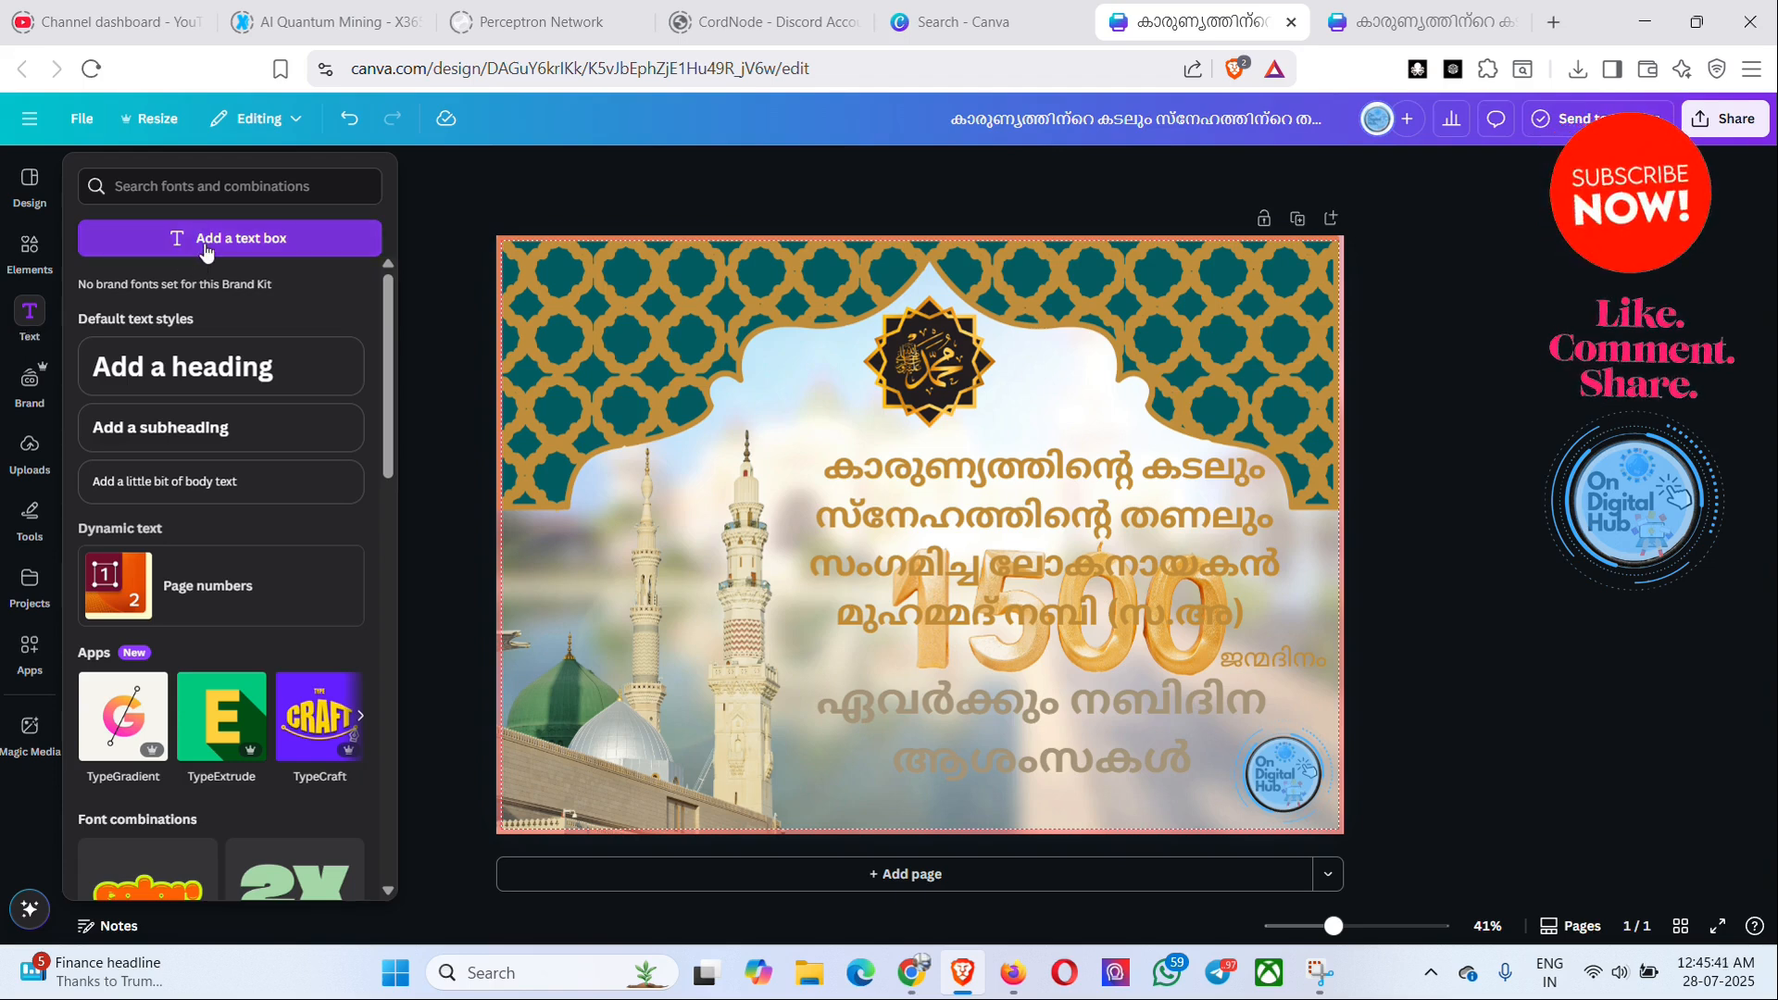
left_click(205, 243)
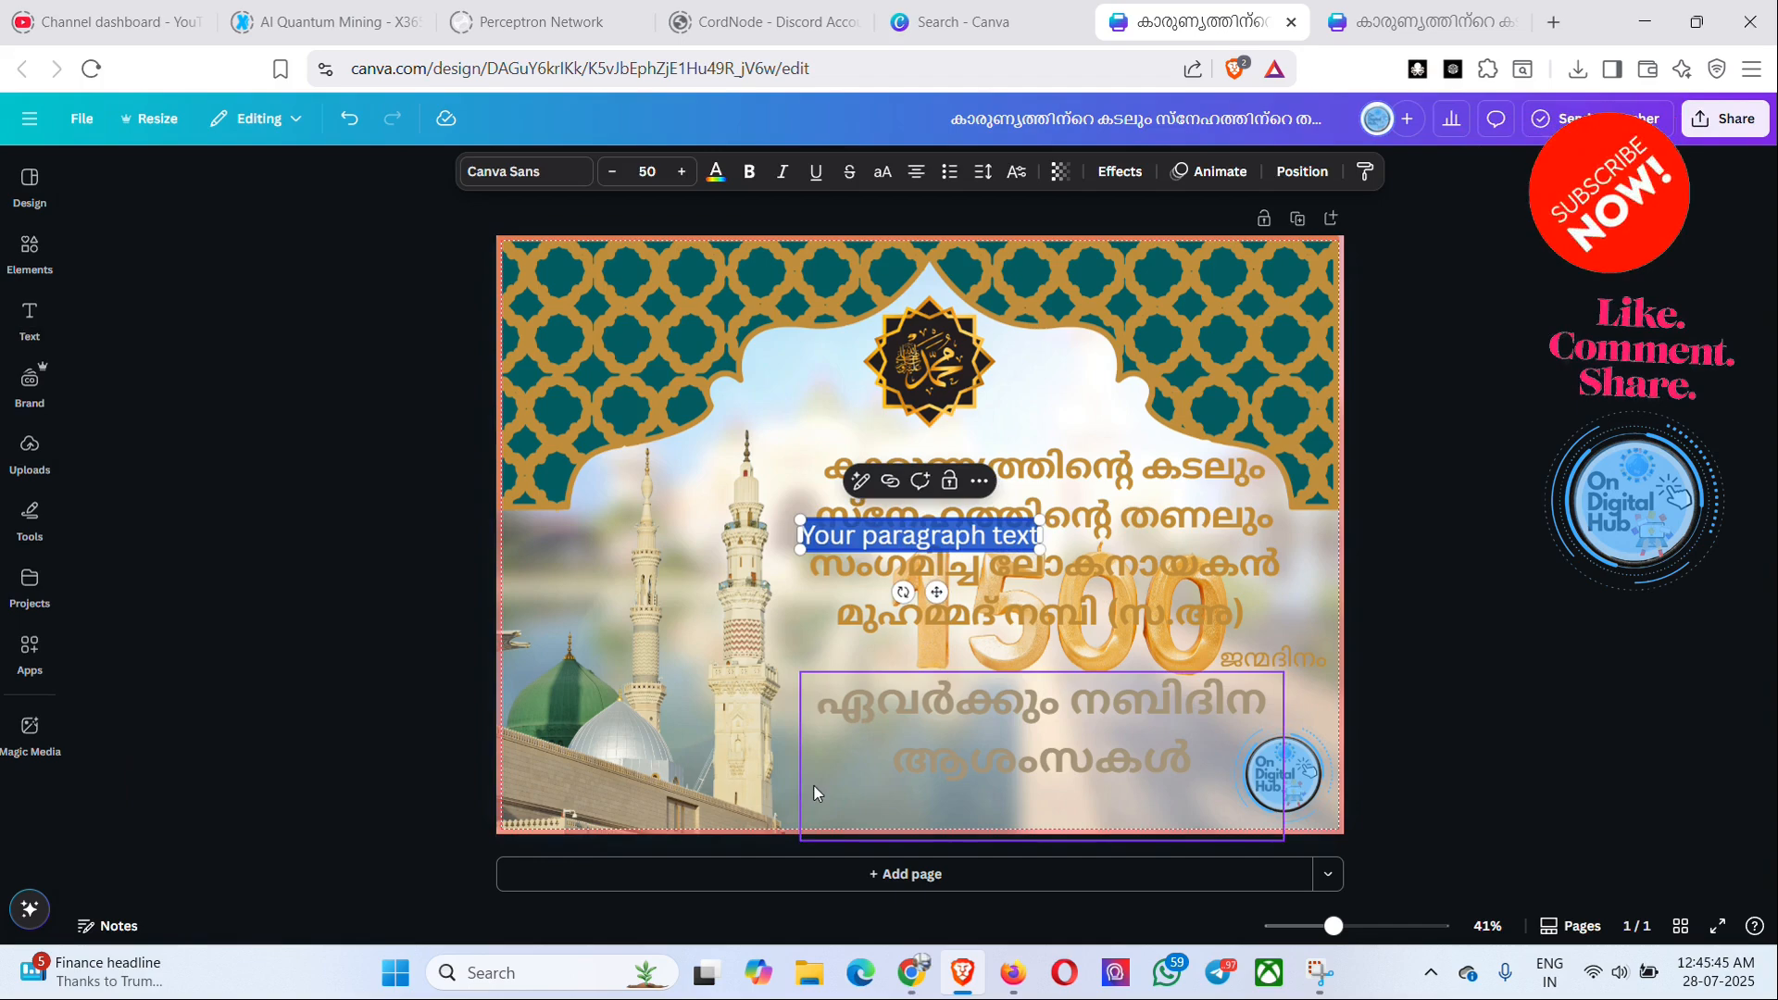
left_click(789, 614)
left_click_drag(868, 532, 926, 814)
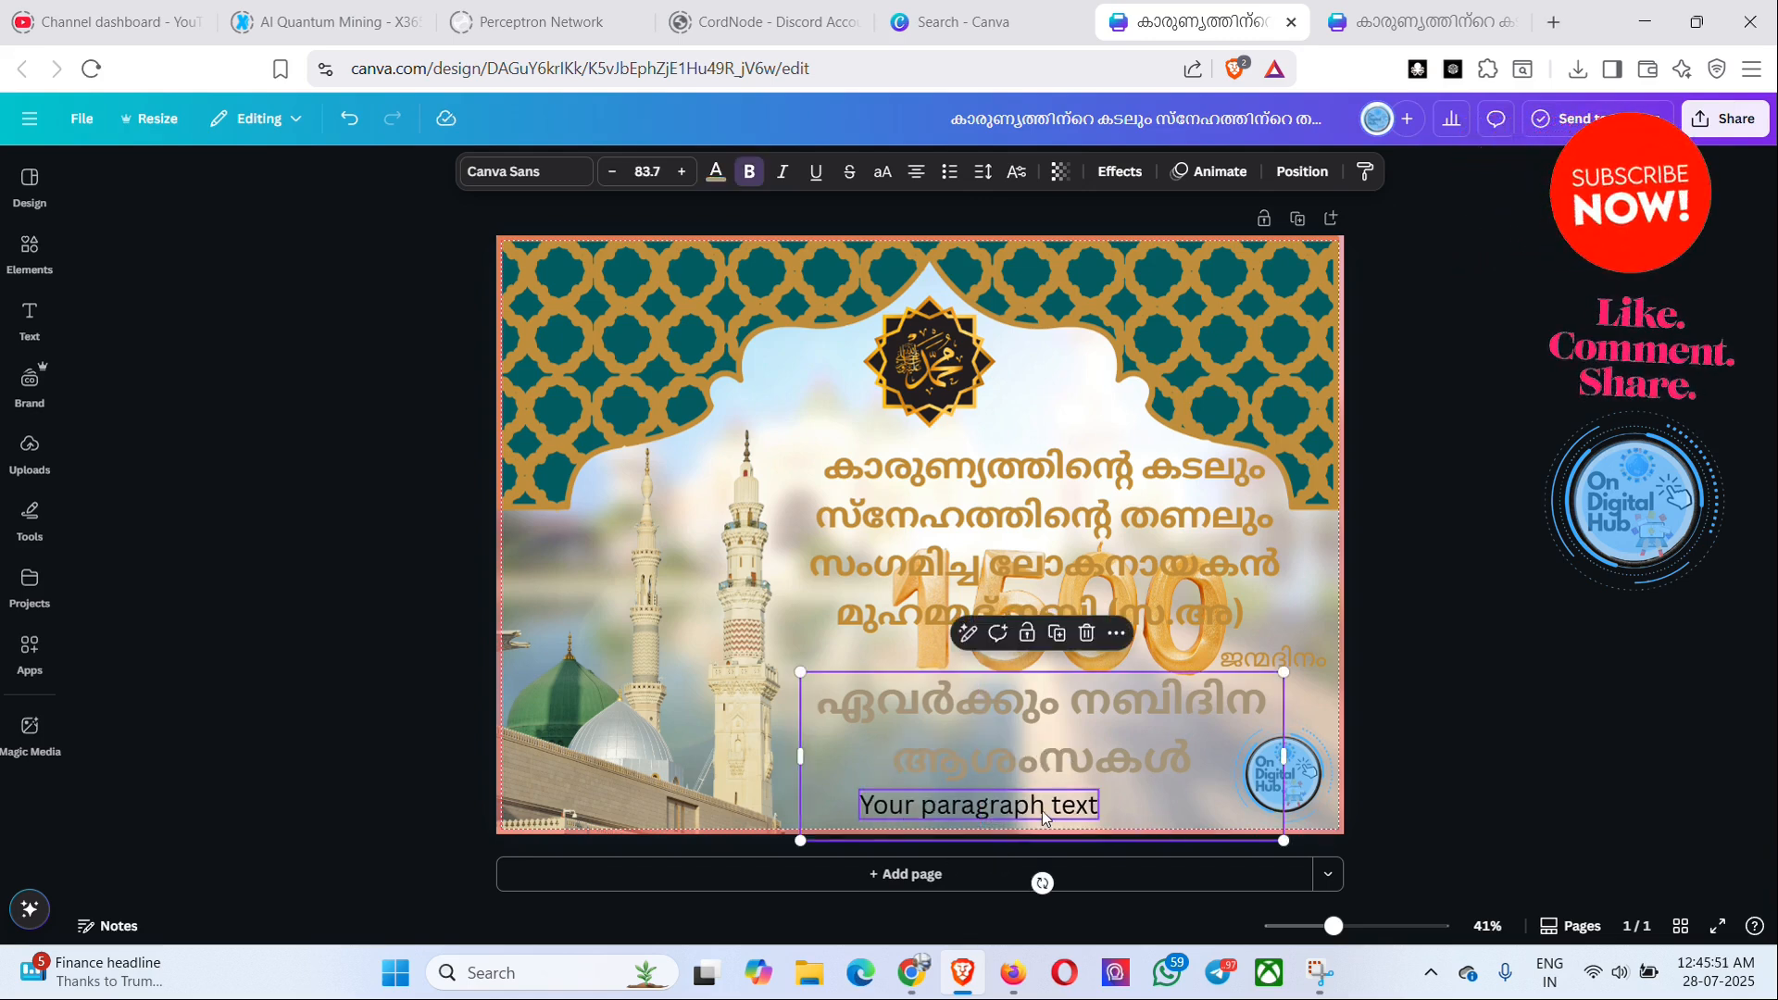
double_click(1041, 811)
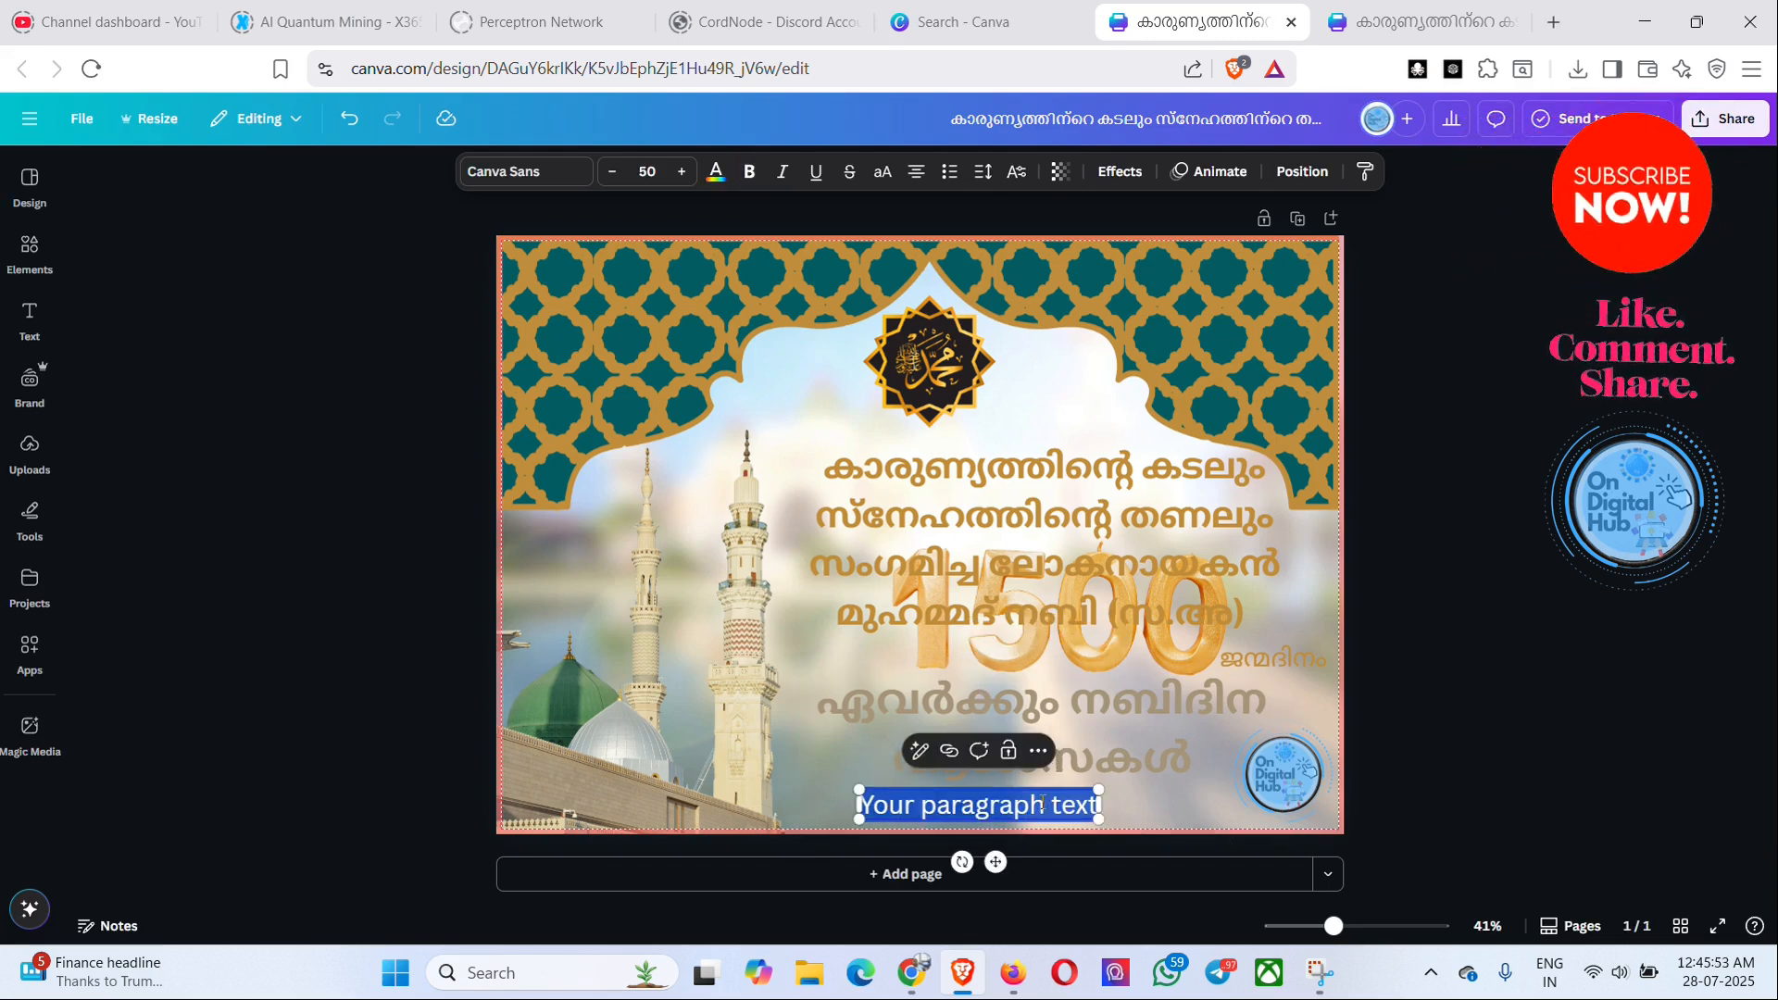
key("ctrl+v")
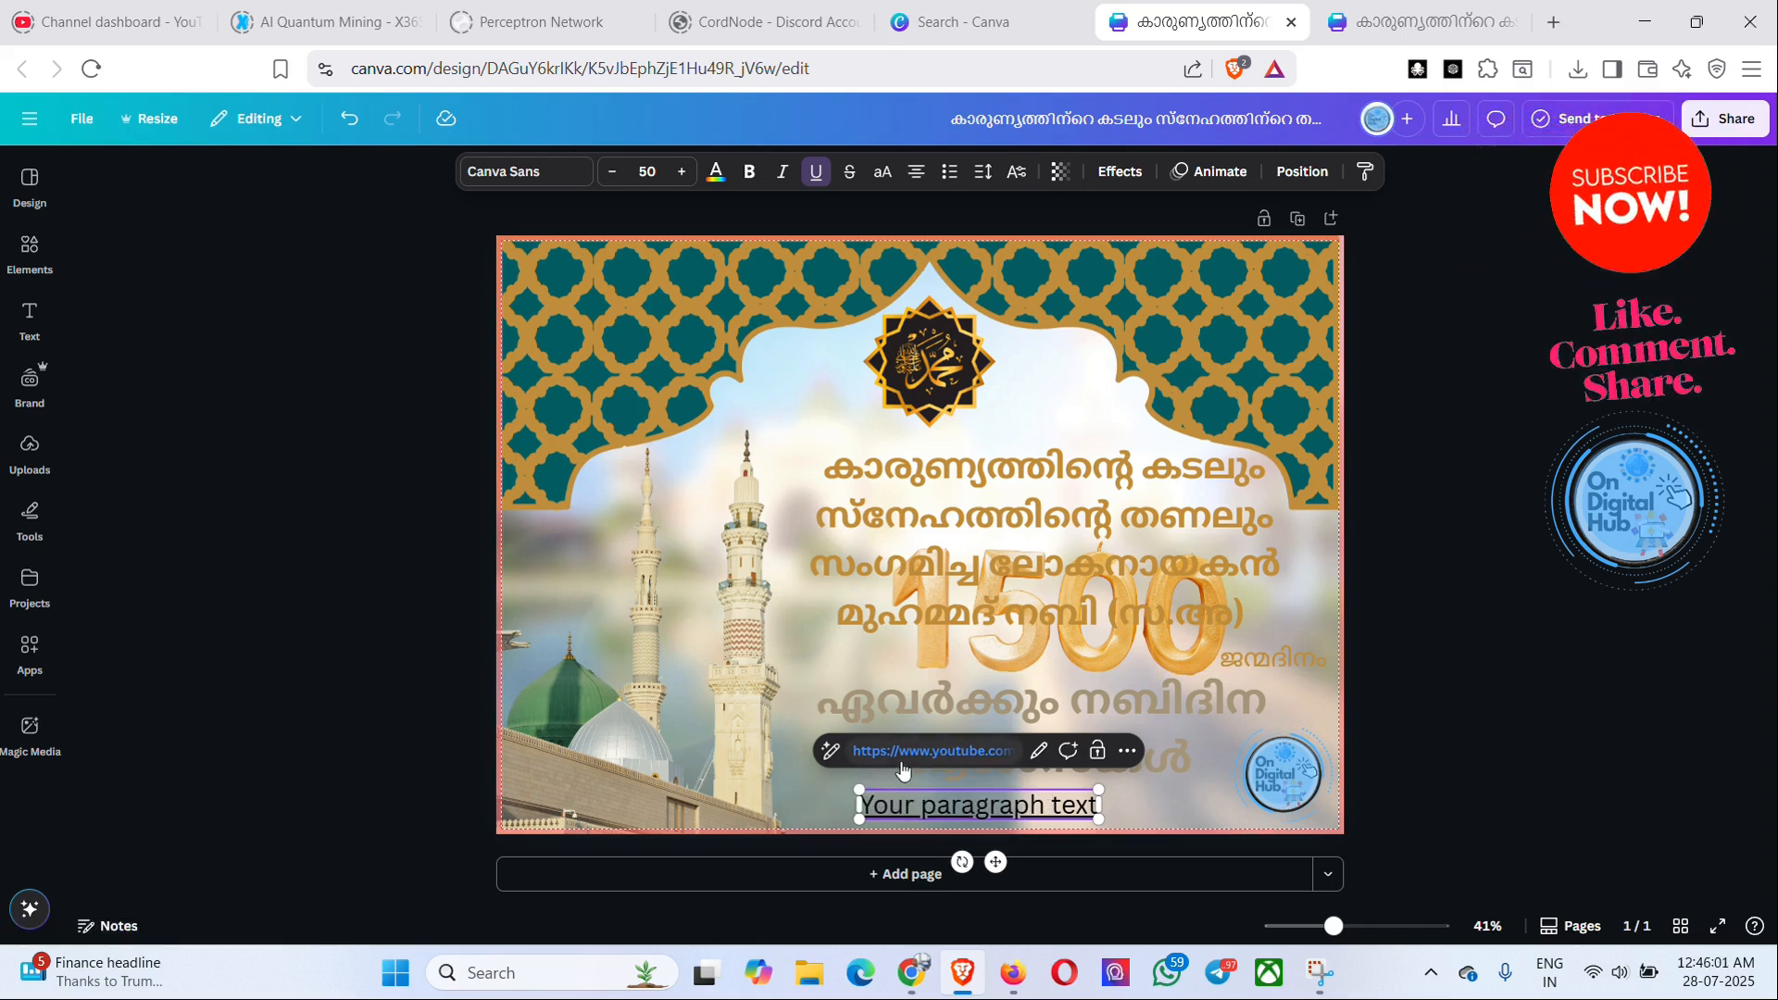
left_click(1037, 757)
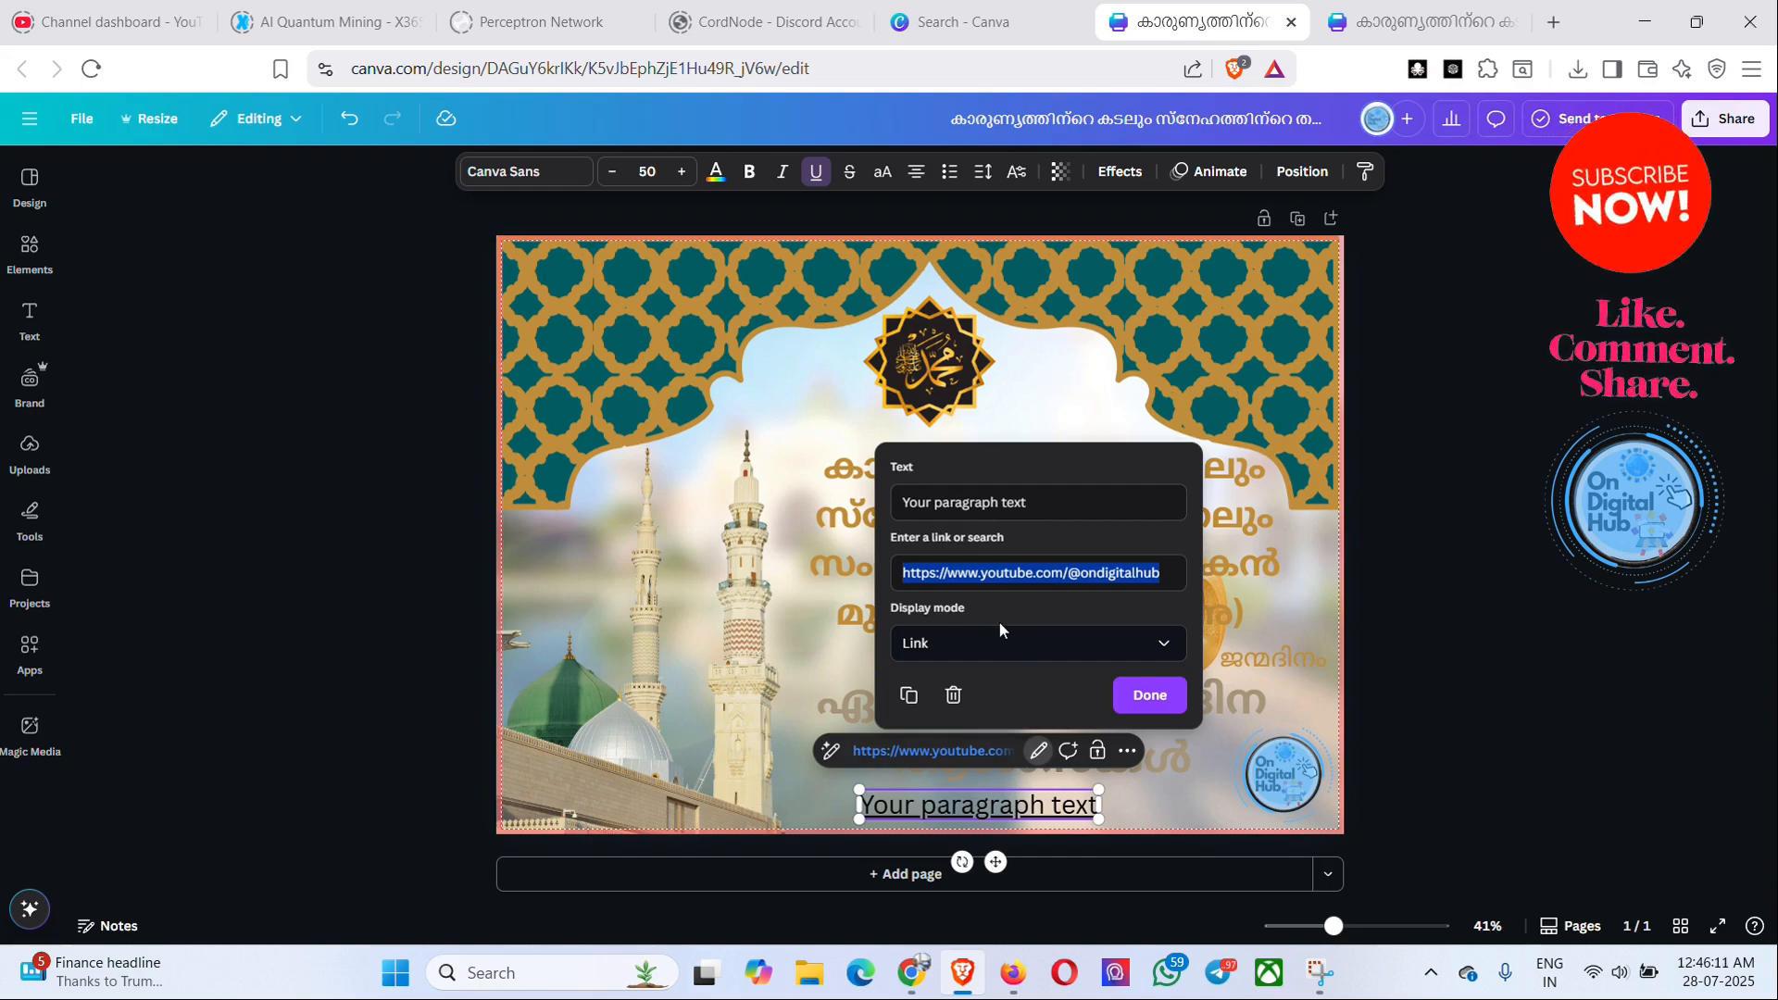
left_click(1030, 500)
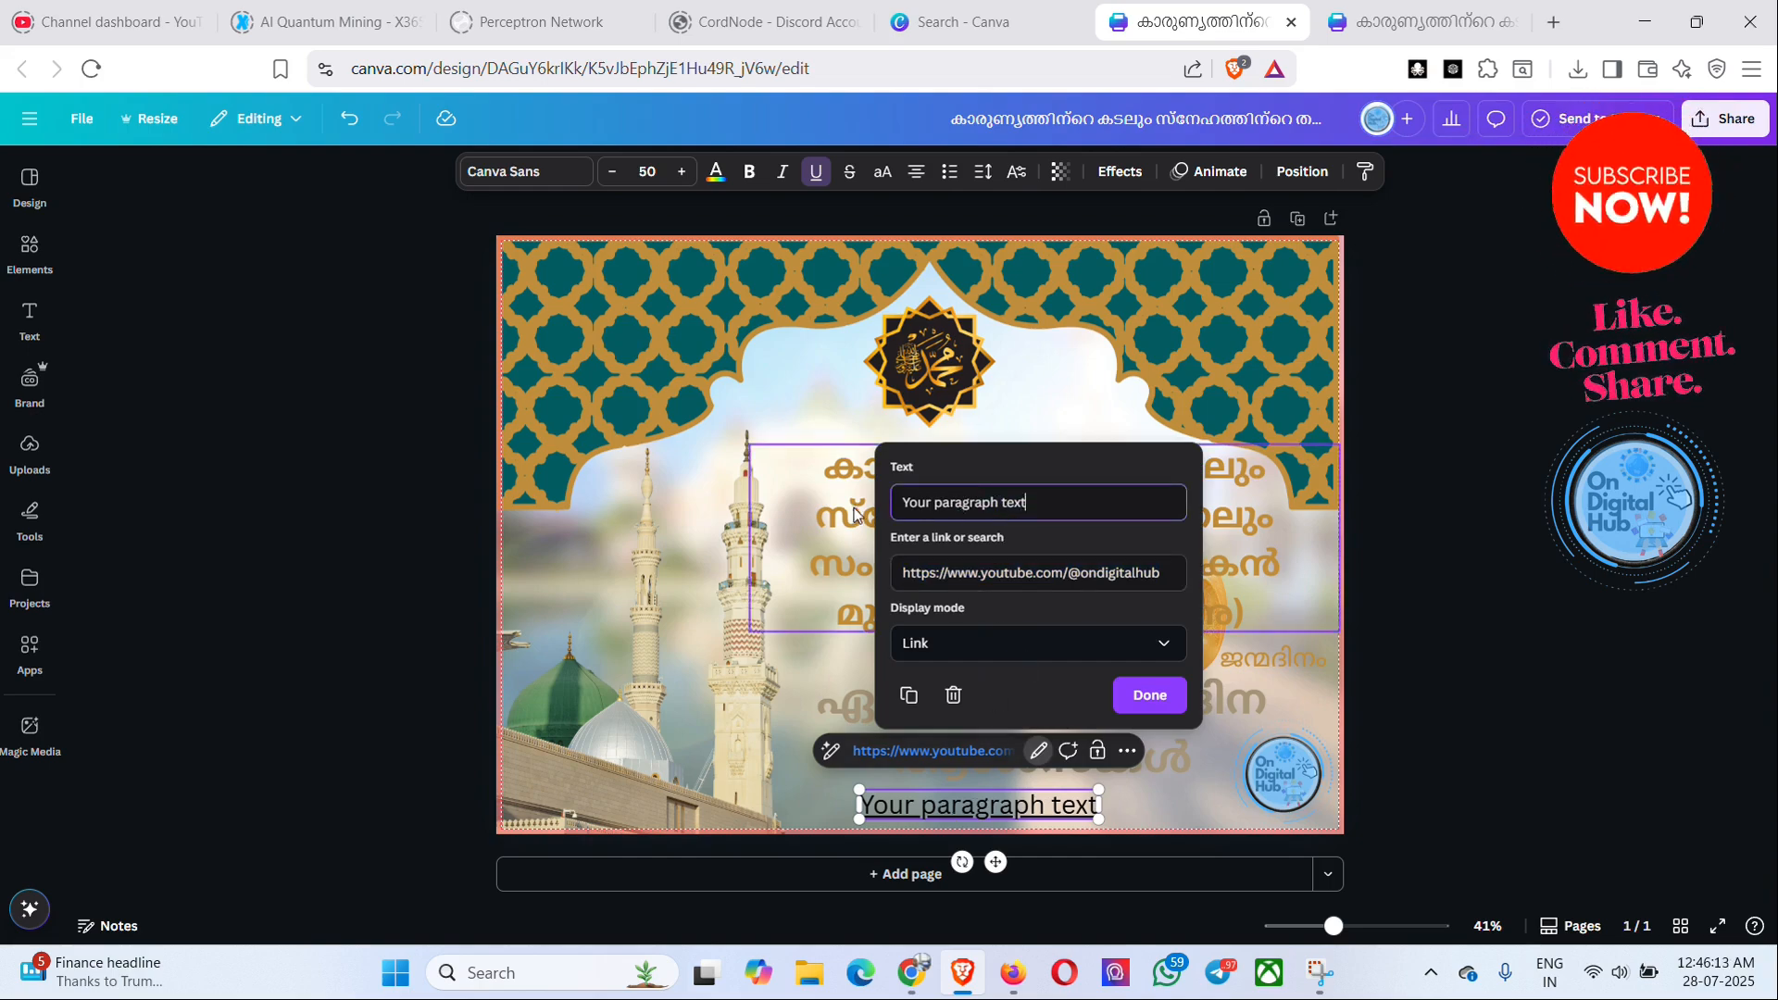
left_click_drag(1027, 501, 911, 500)
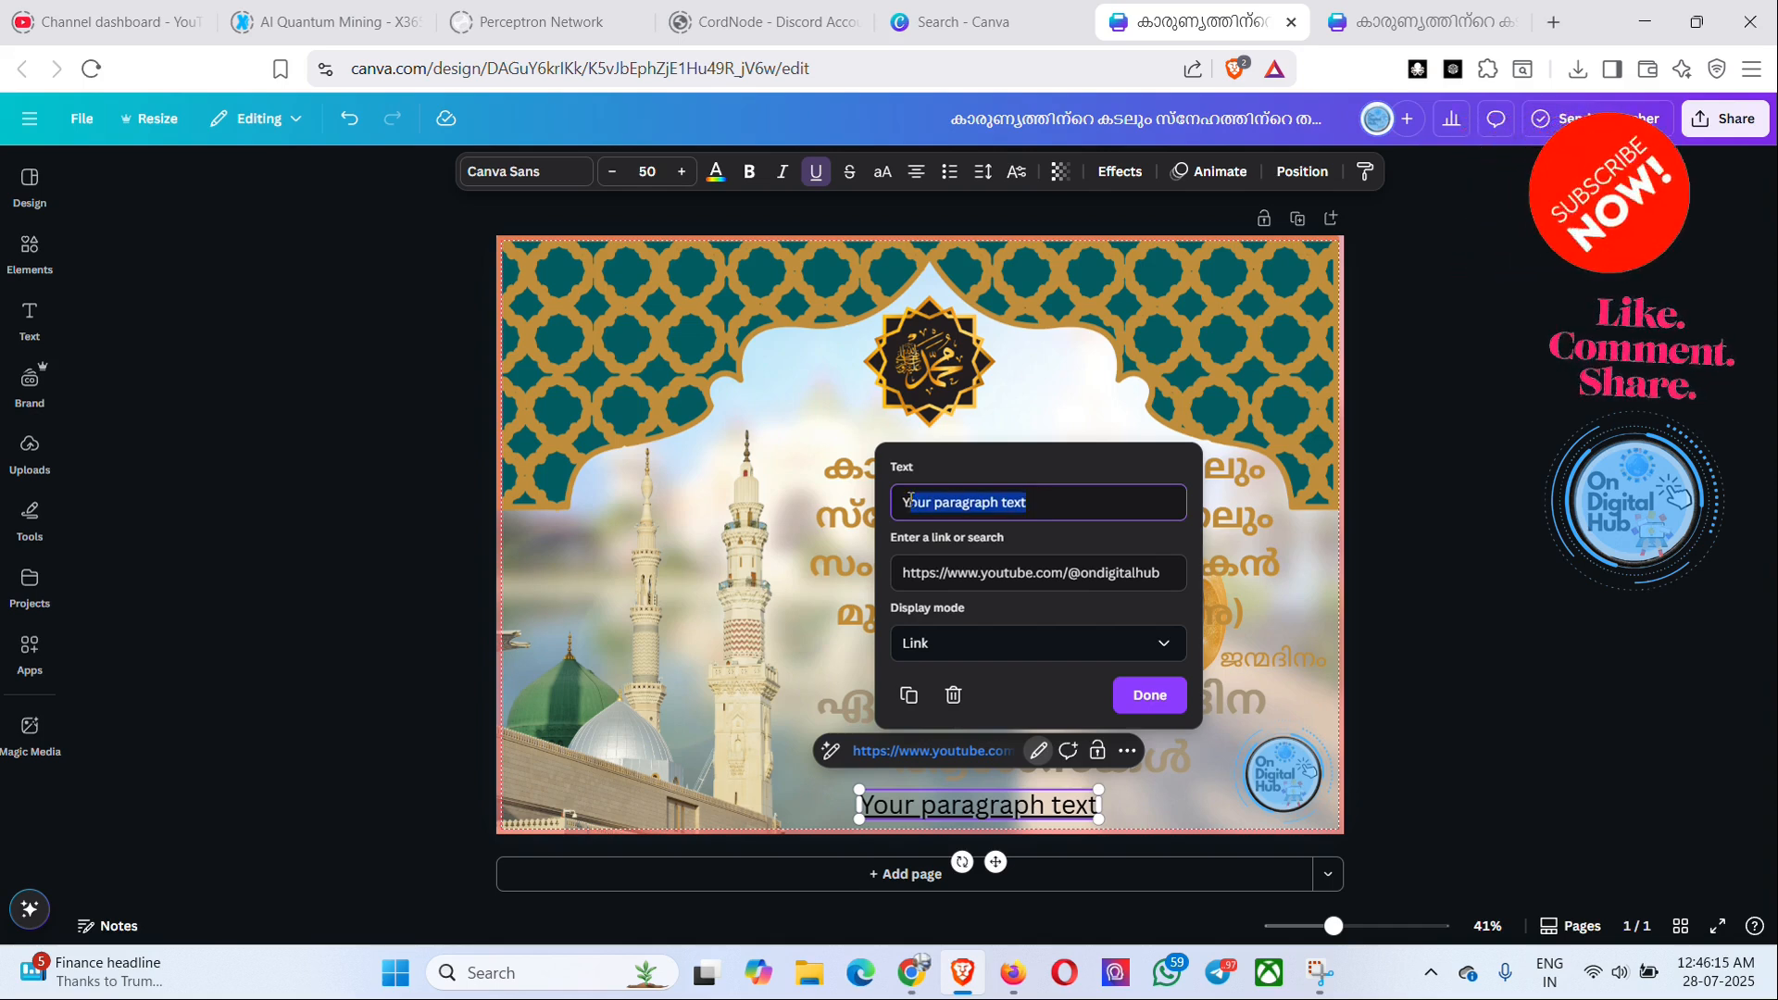
key("ctrl+v")
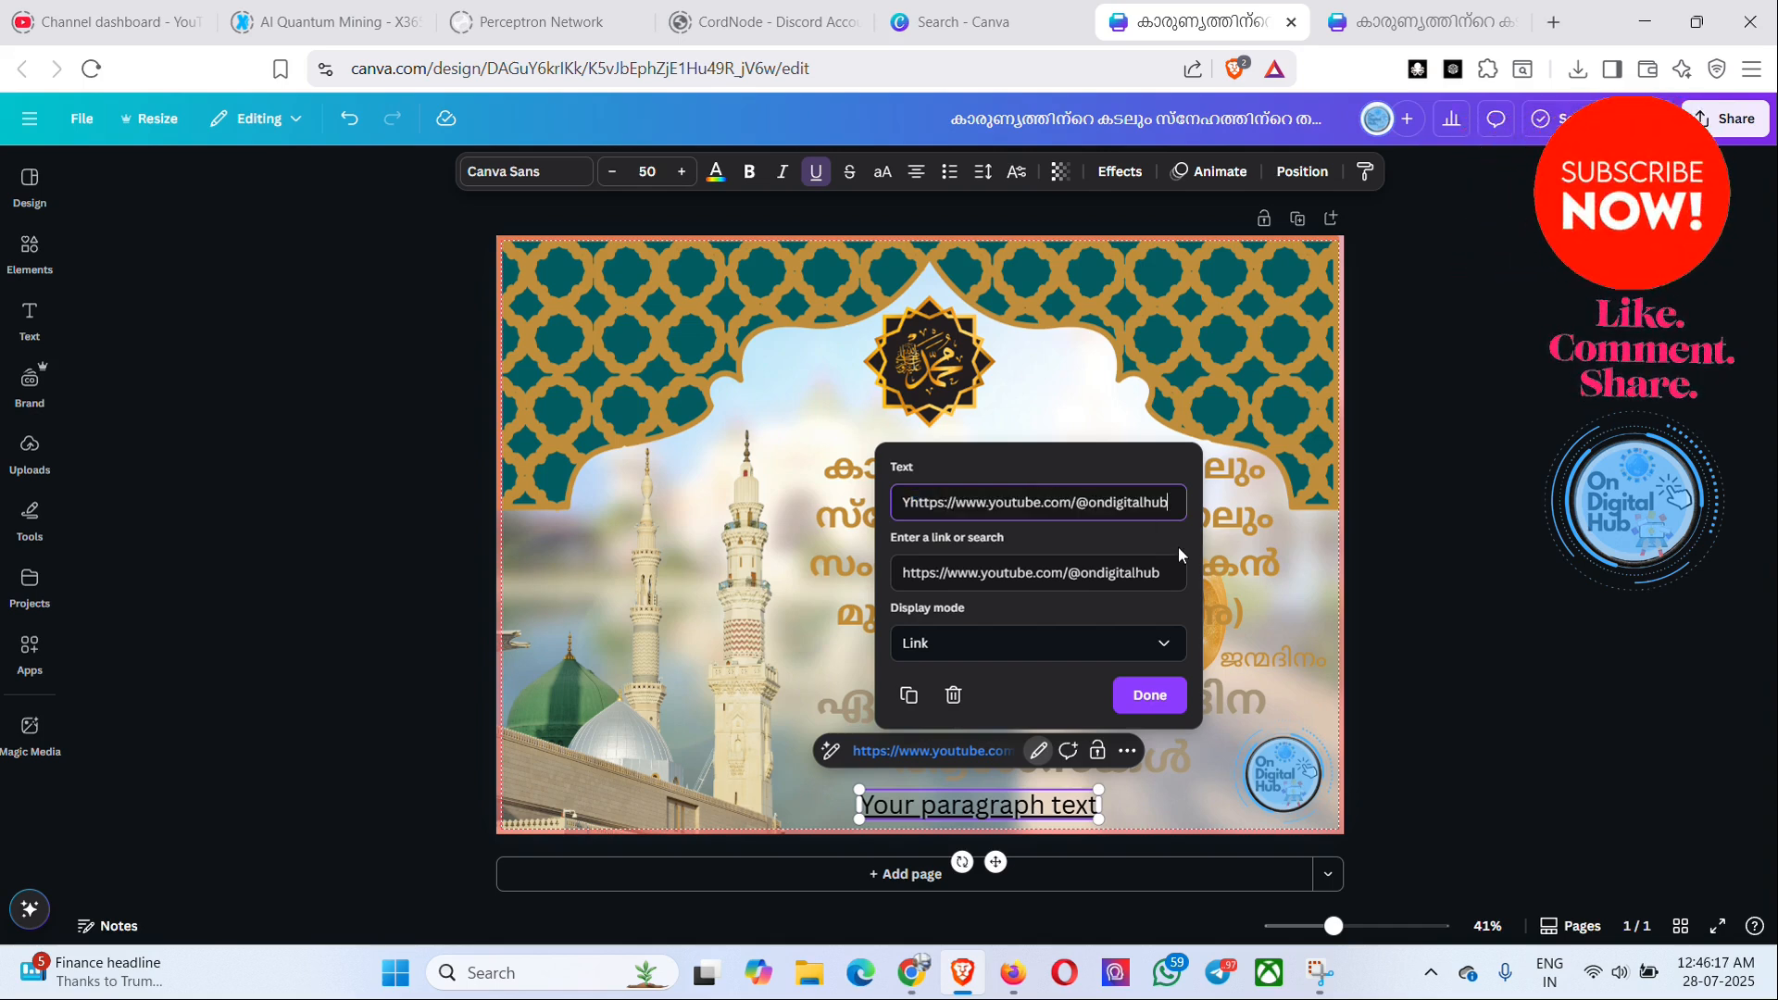
left_click(1151, 696)
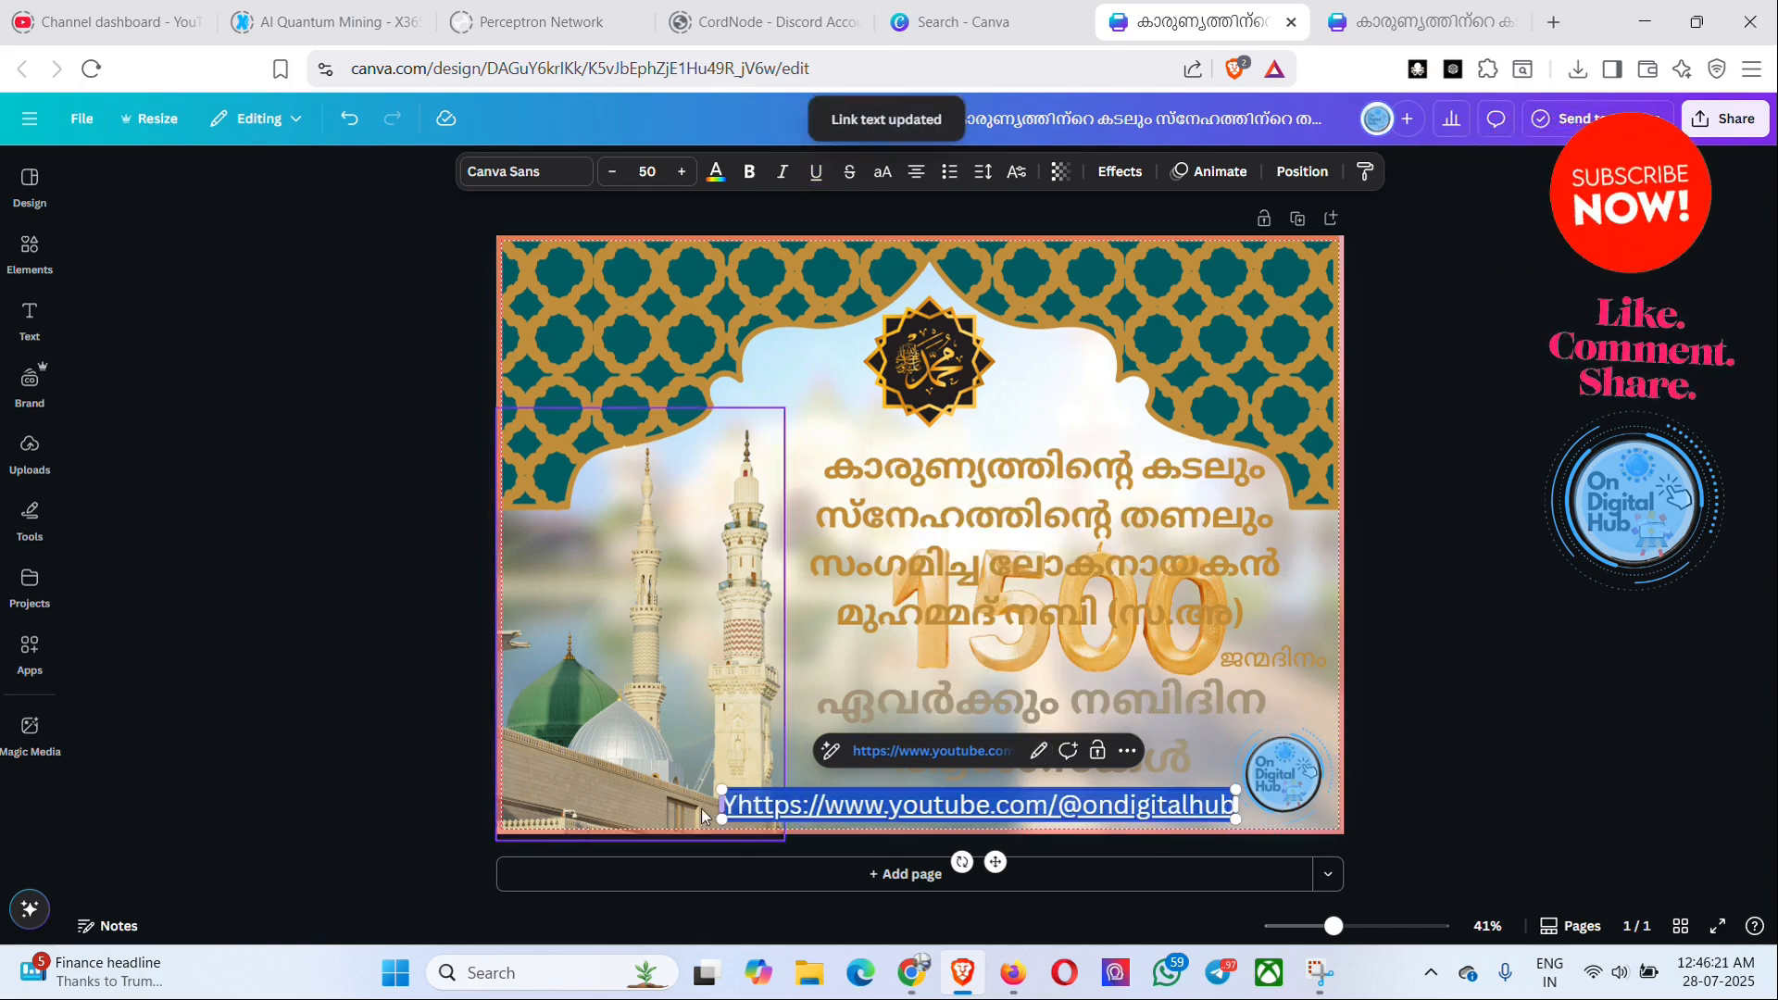
- Narrow the link's text box from its left side and delete the stray Y in front of the address
left_click_drag(721, 804, 800, 806)
left_click(851, 801)
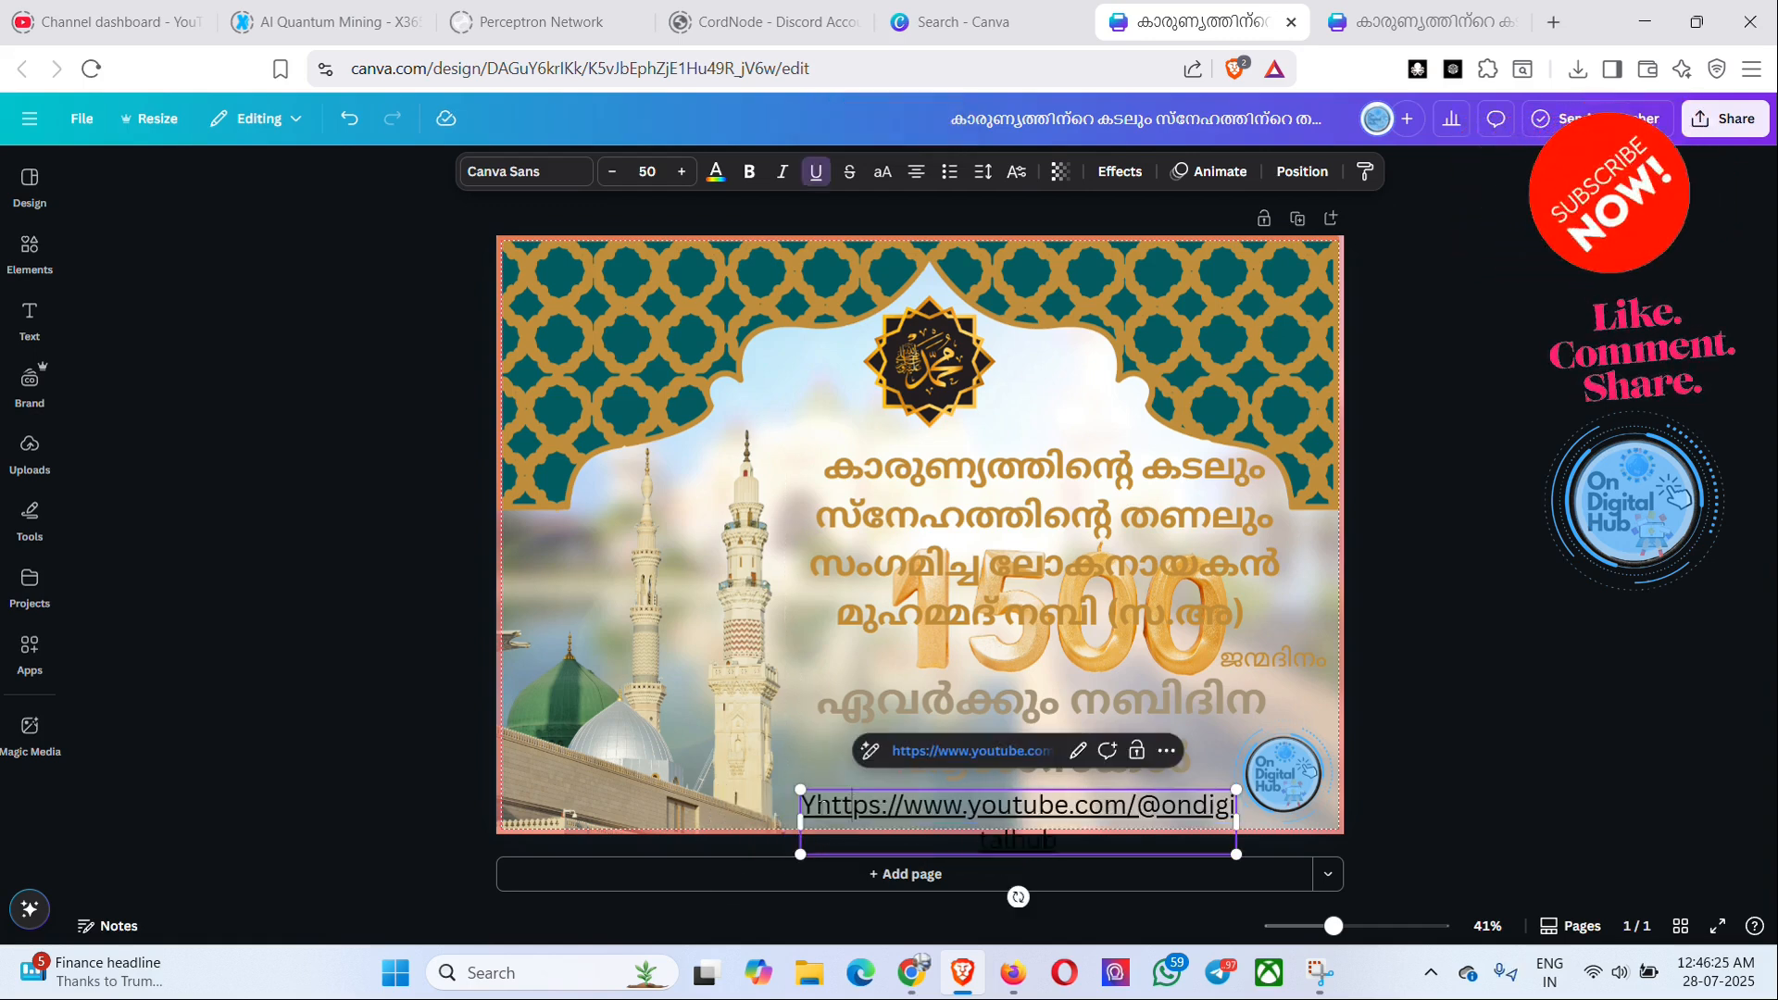
key("BackSpace")
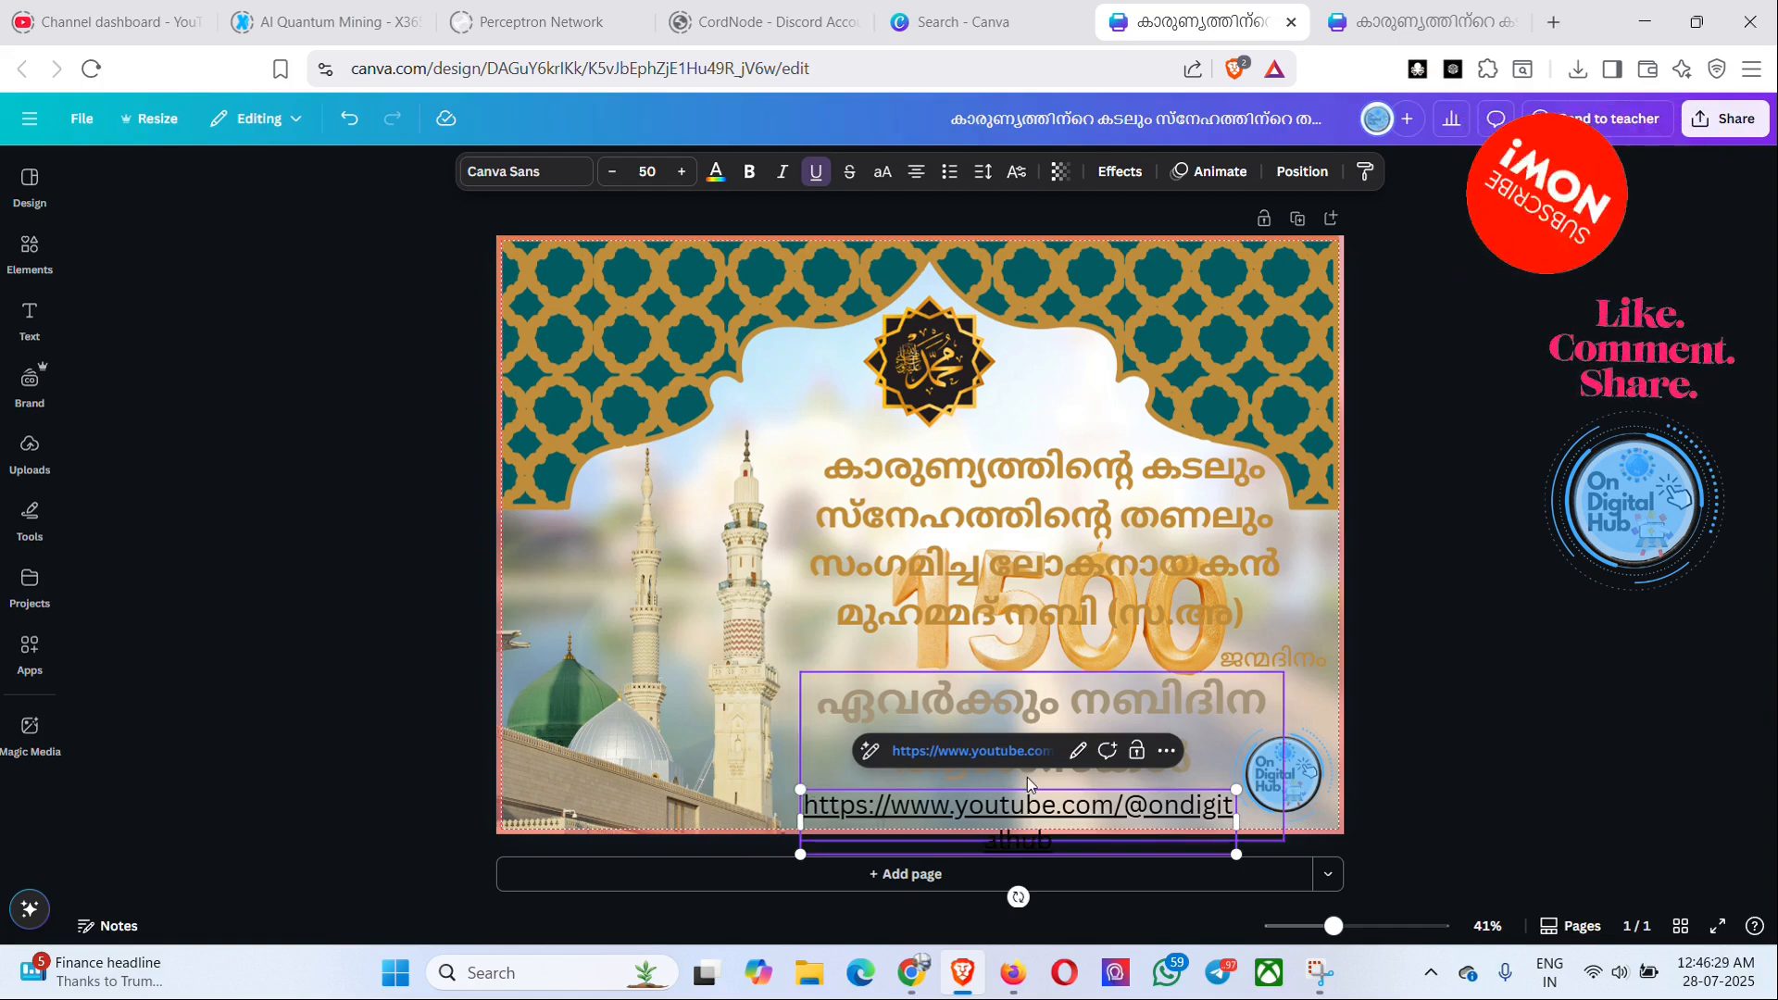
left_click(1072, 756)
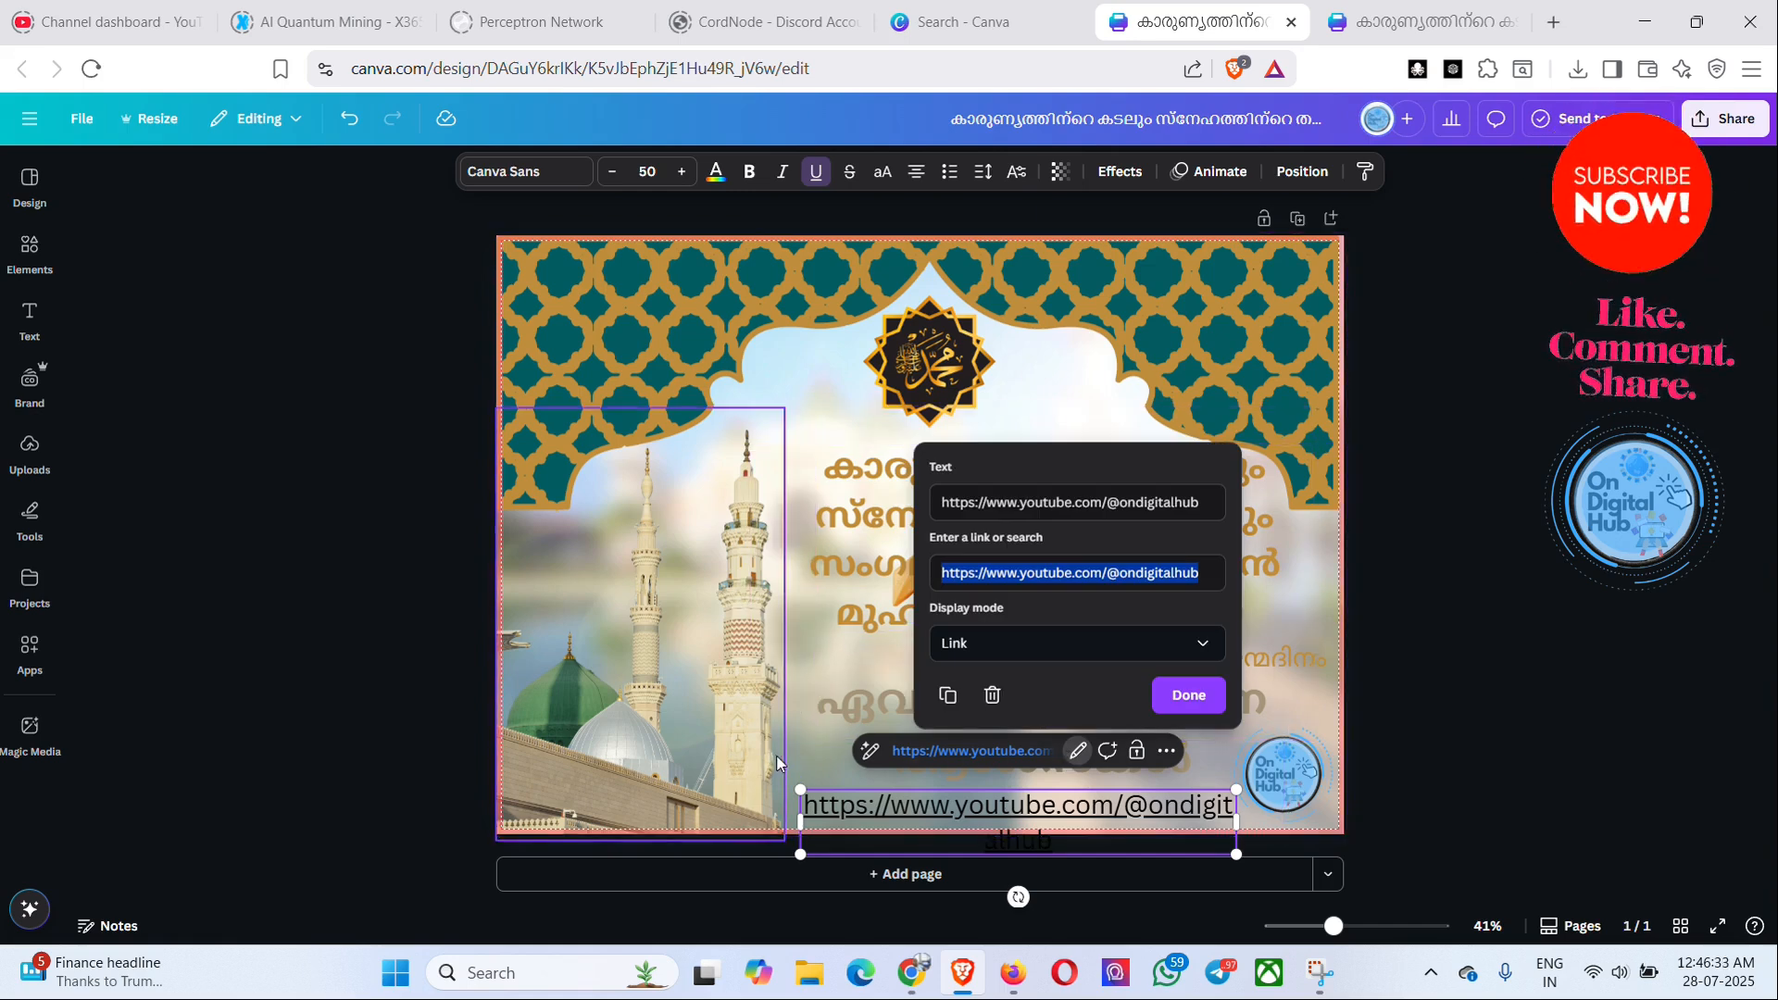
left_click(802, 752)
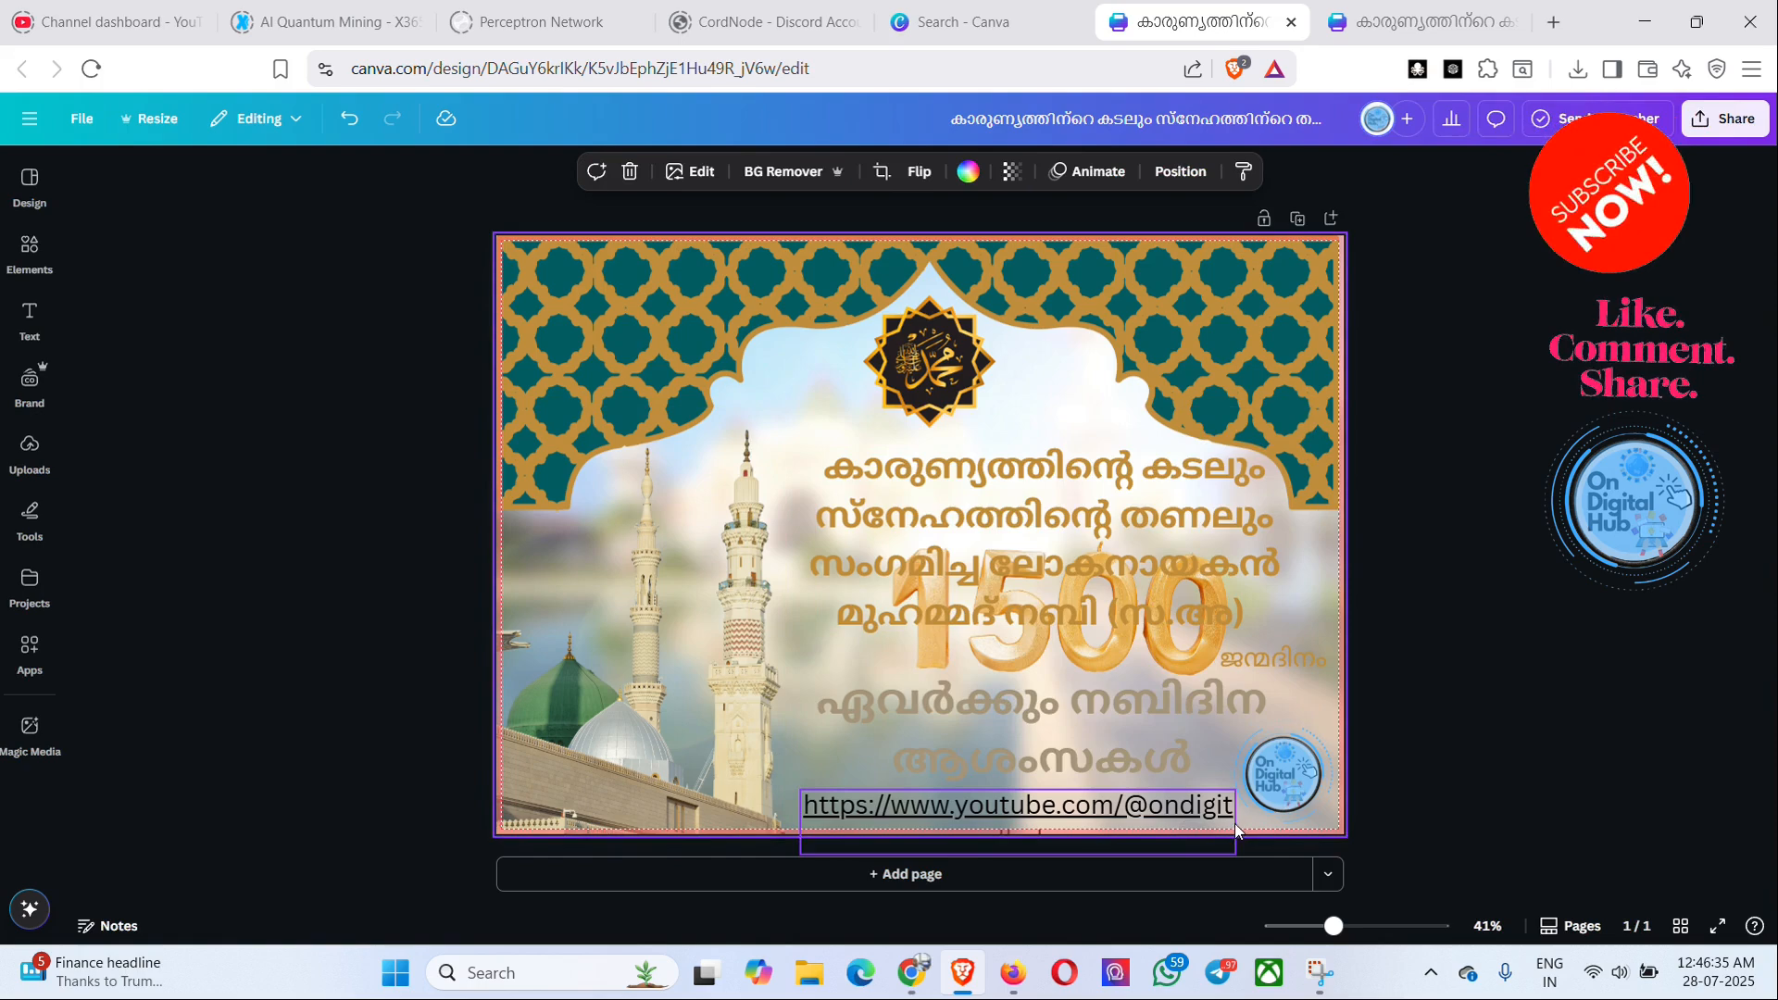
- Scale the channel link text down to size 31 and set it on one line just above the poster's bottom edge
left_click(1204, 810)
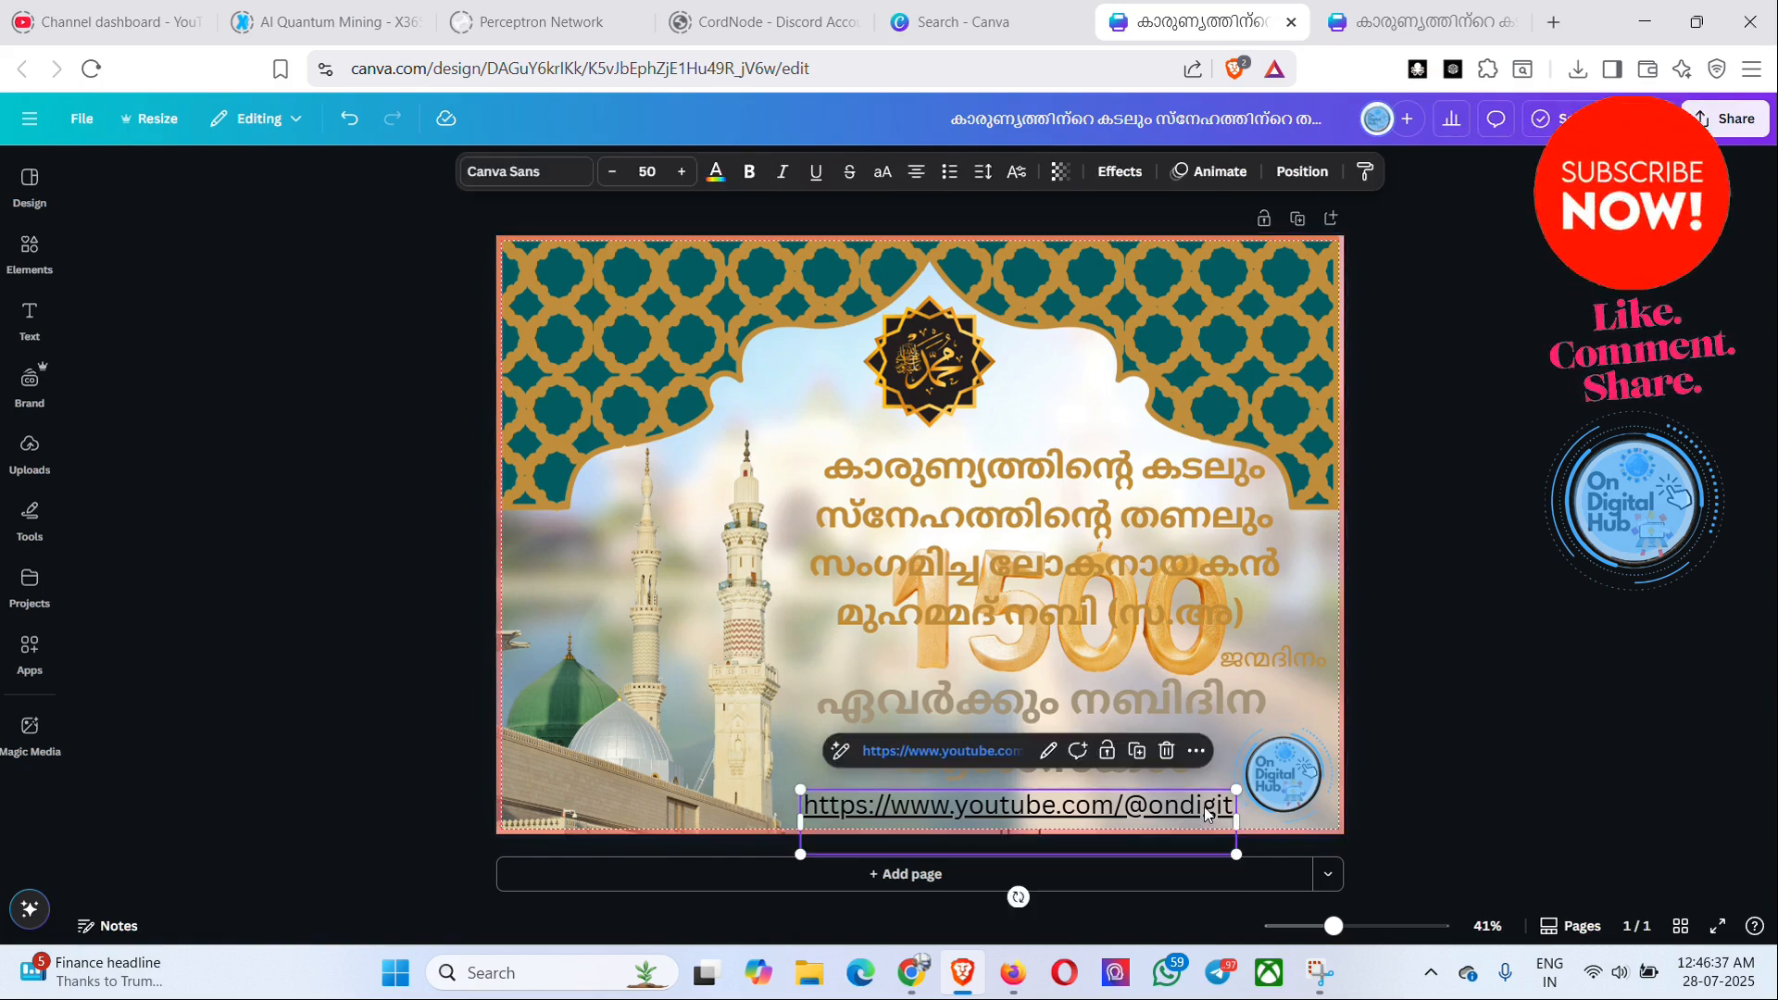
left_click_drag(1237, 853, 1194, 806)
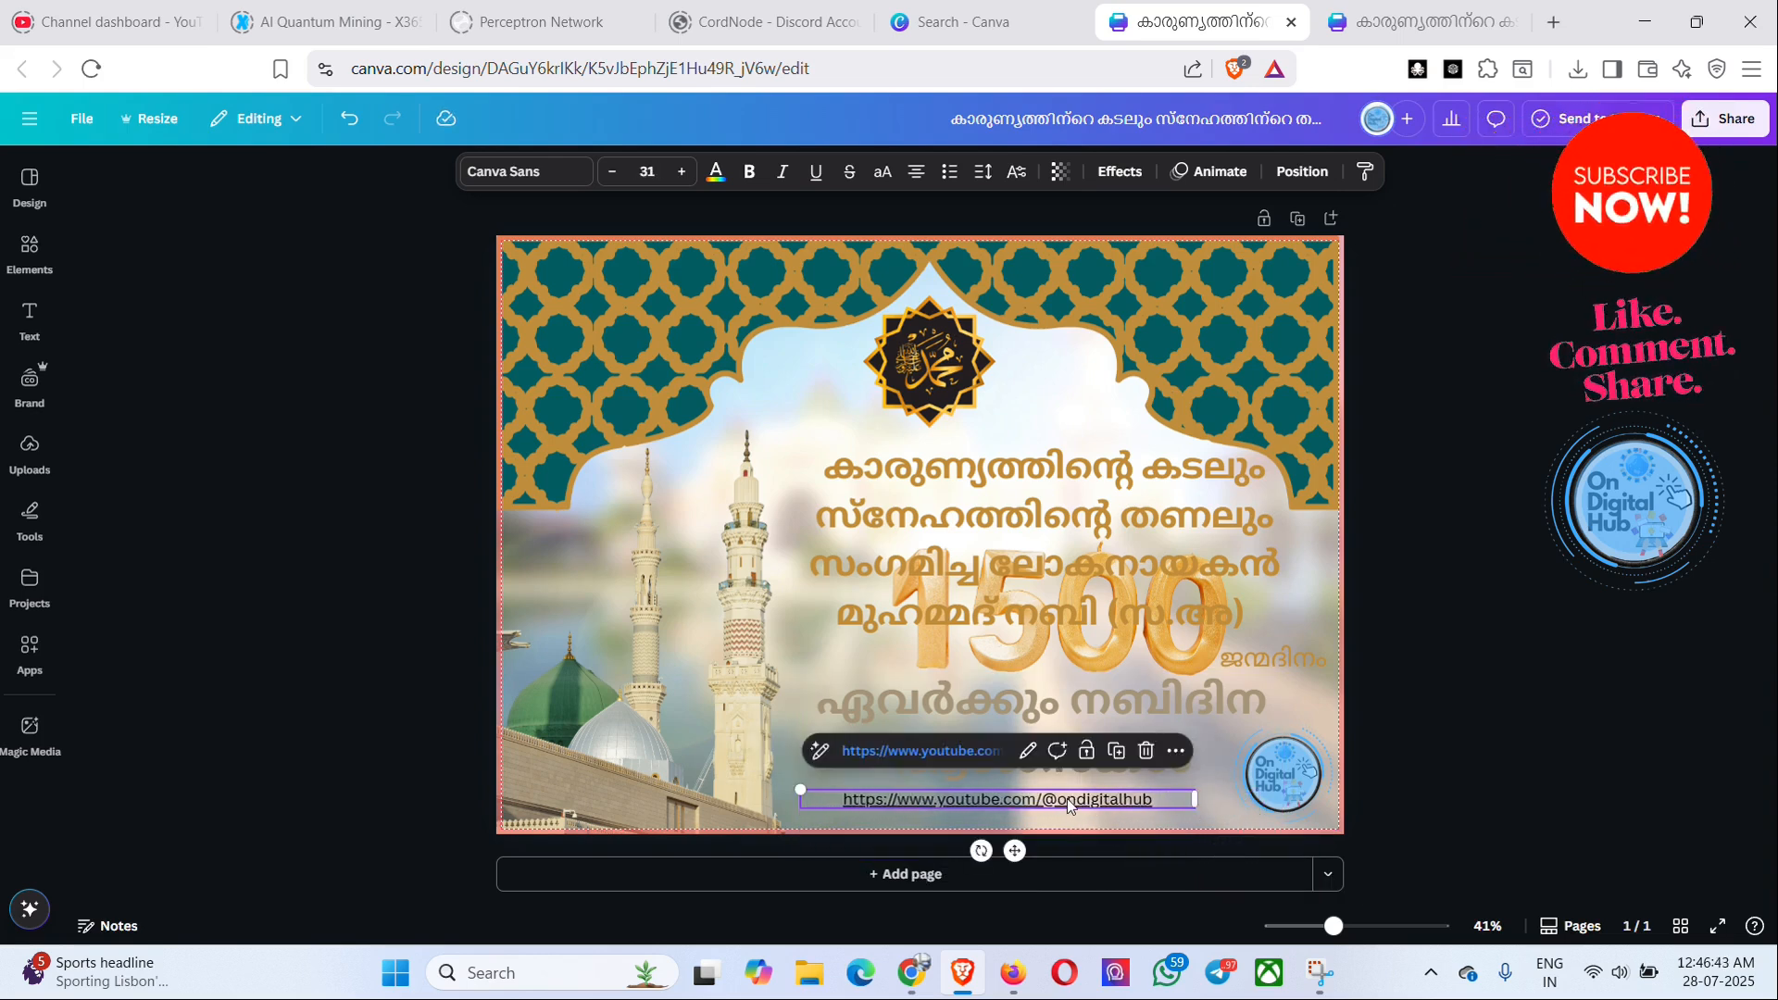
left_click_drag(1066, 798, 1069, 812)
left_click_drag(1205, 813, 1209, 814)
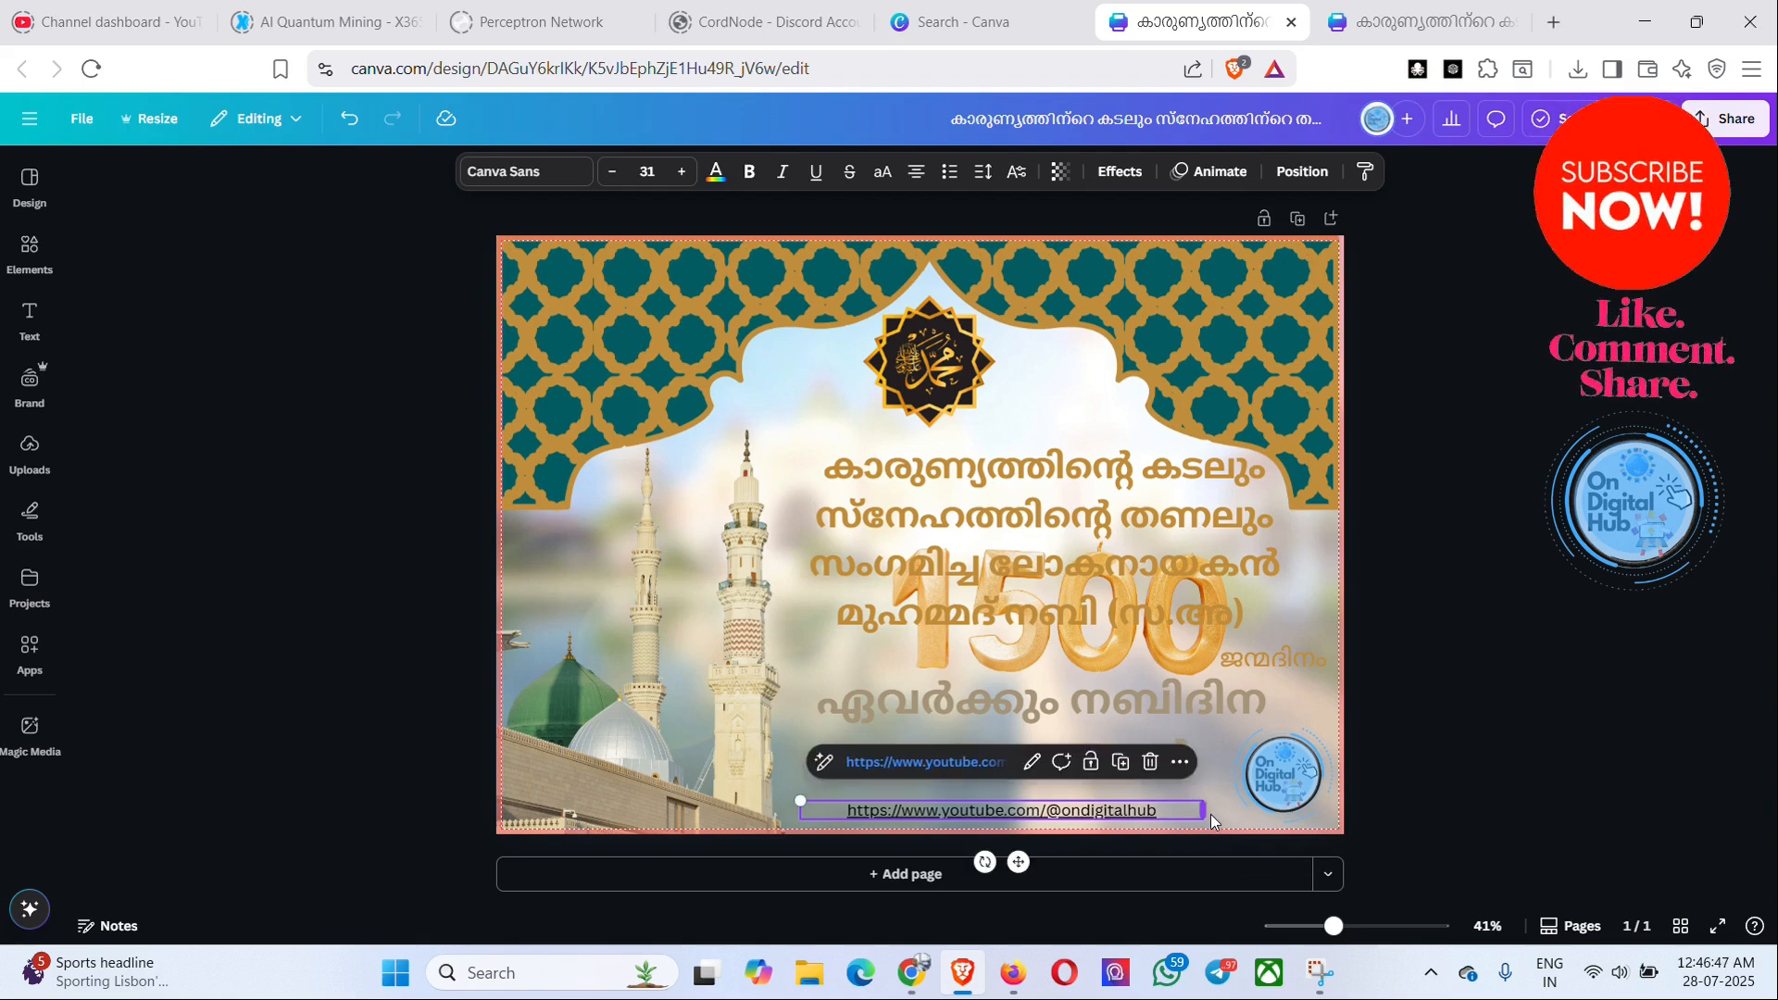
left_click(787, 730)
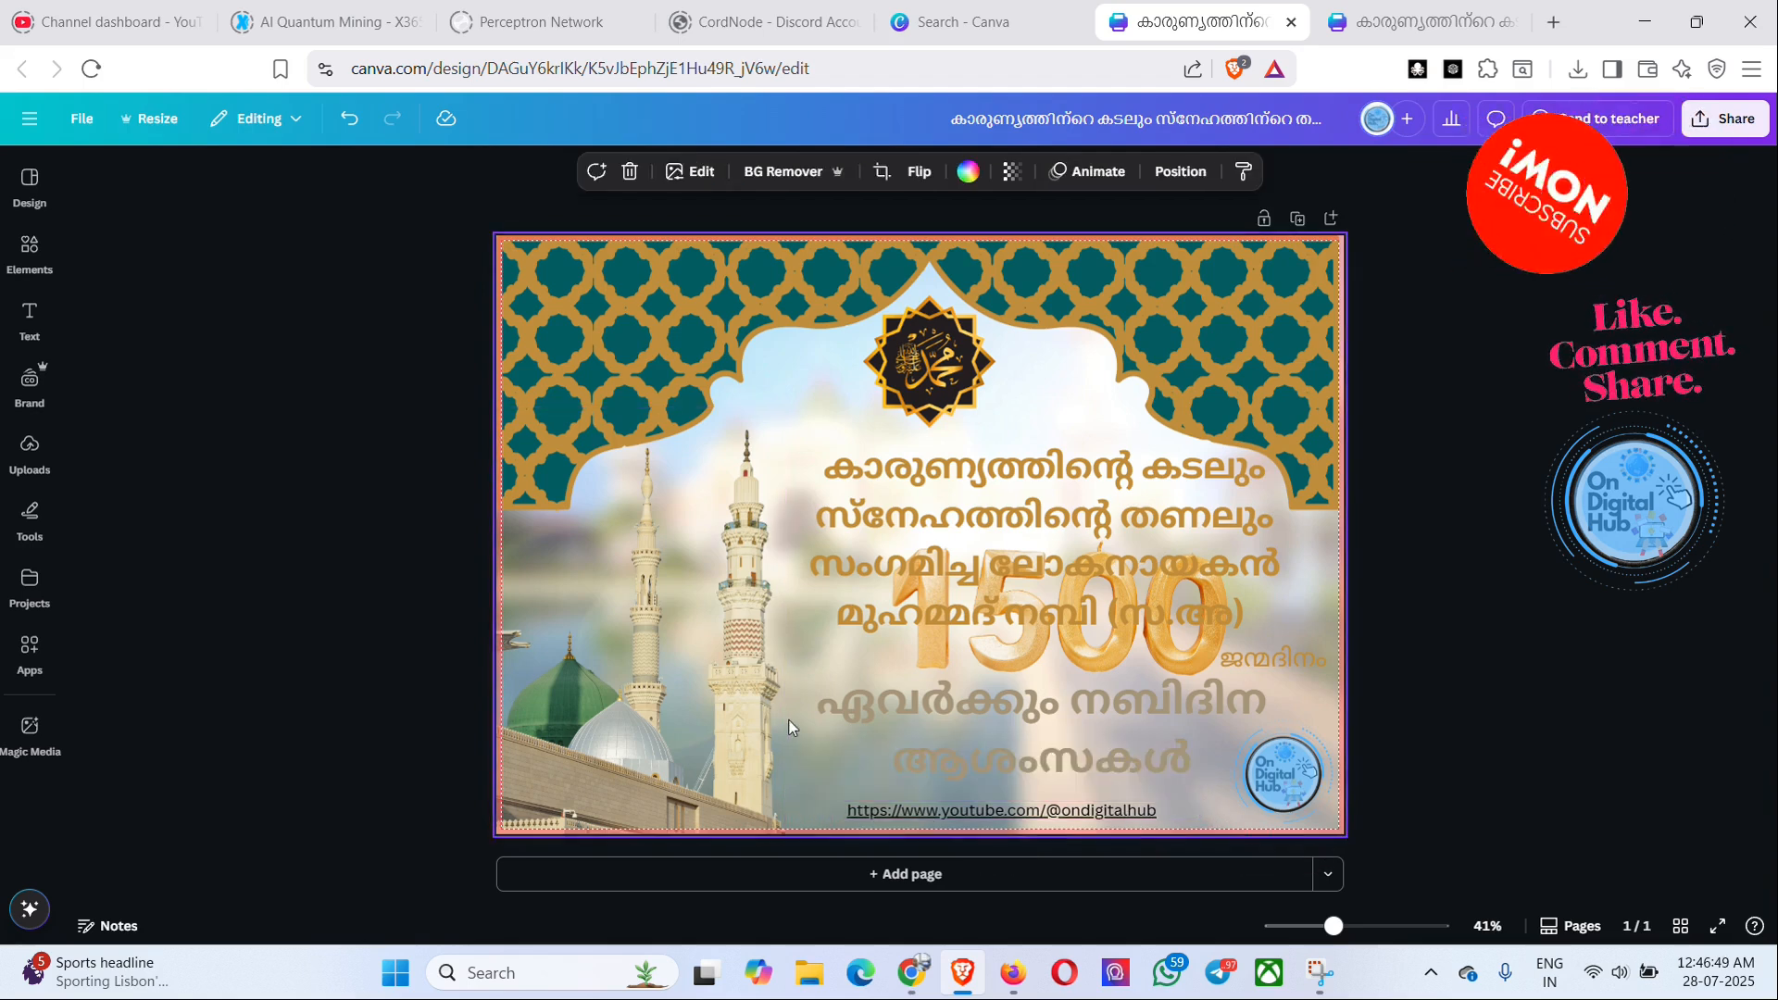
left_click(1009, 815)
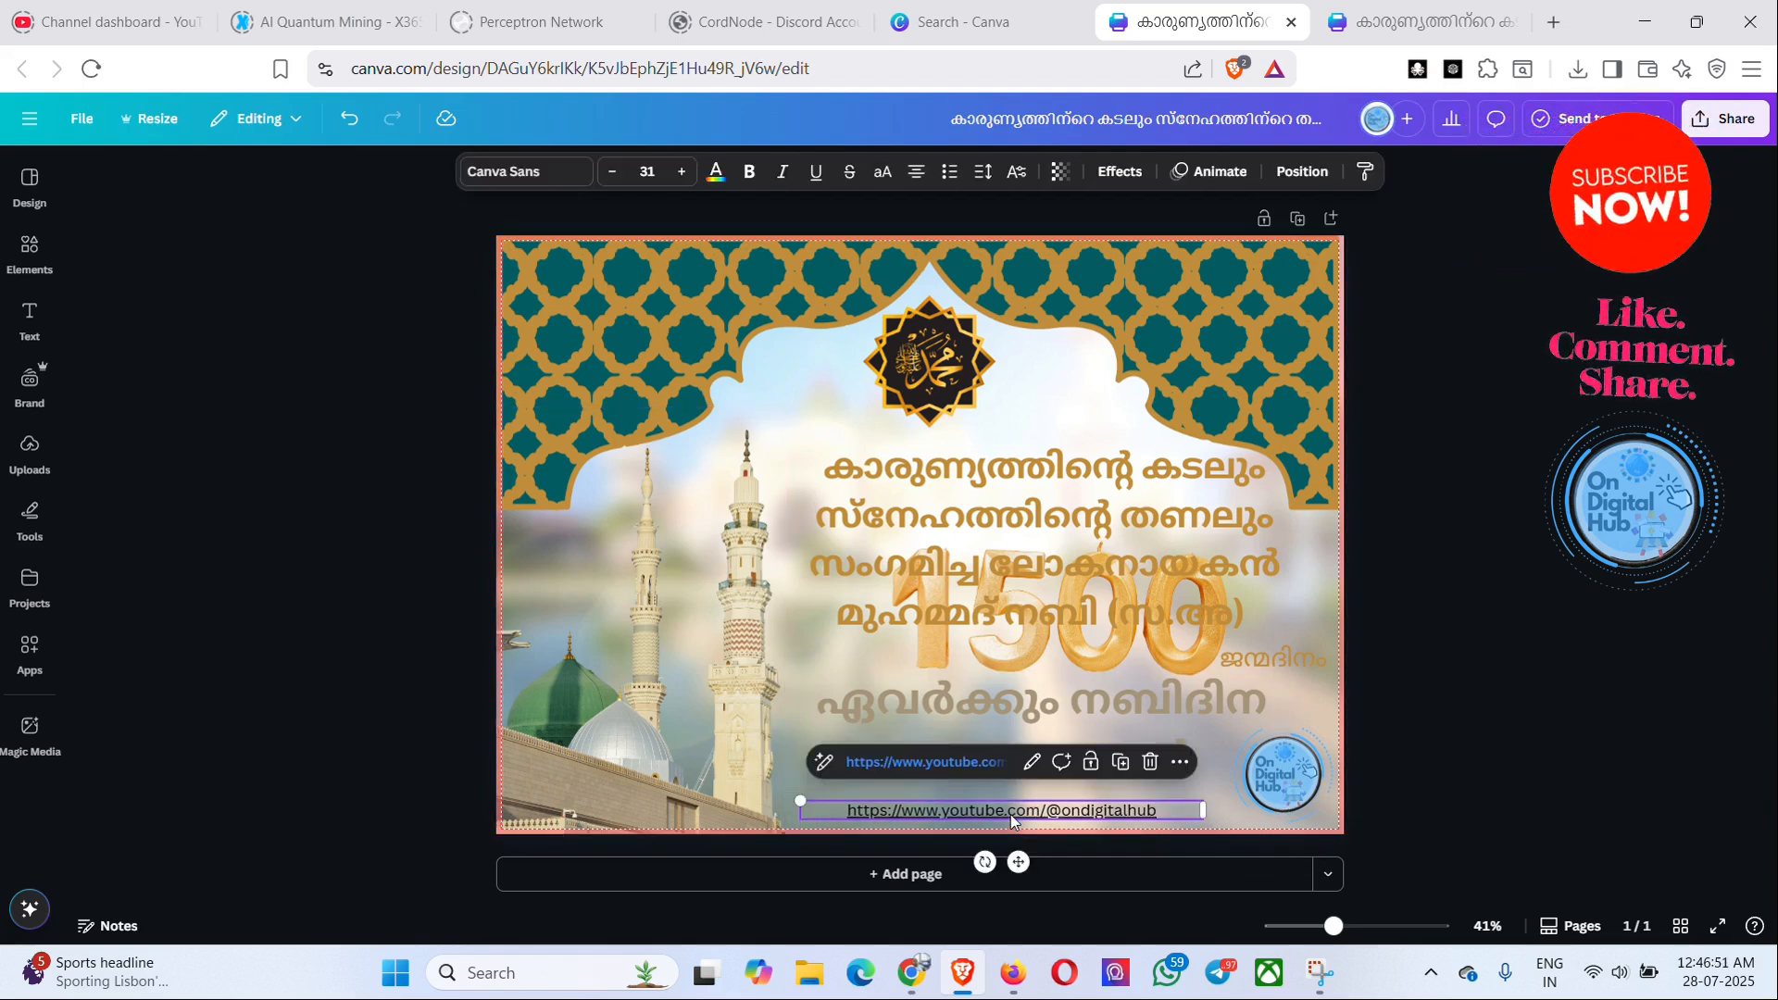
left_click(1260, 830)
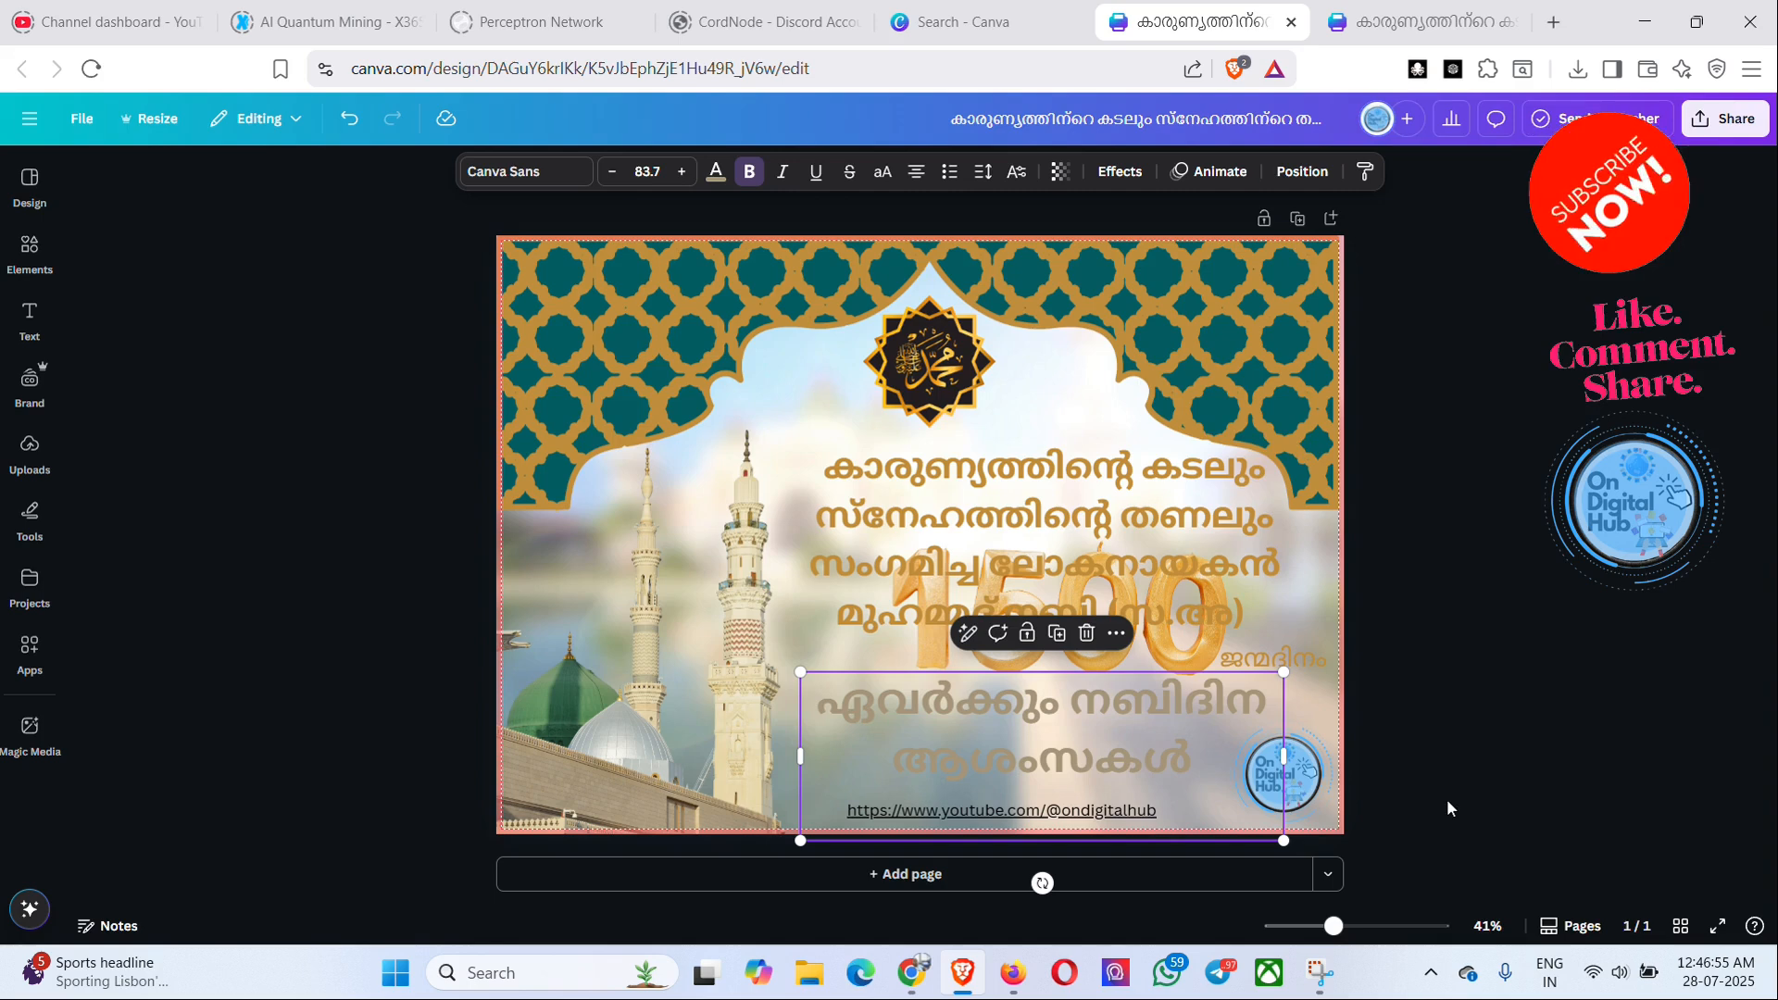
left_click(683, 562)
left_click(933, 809)
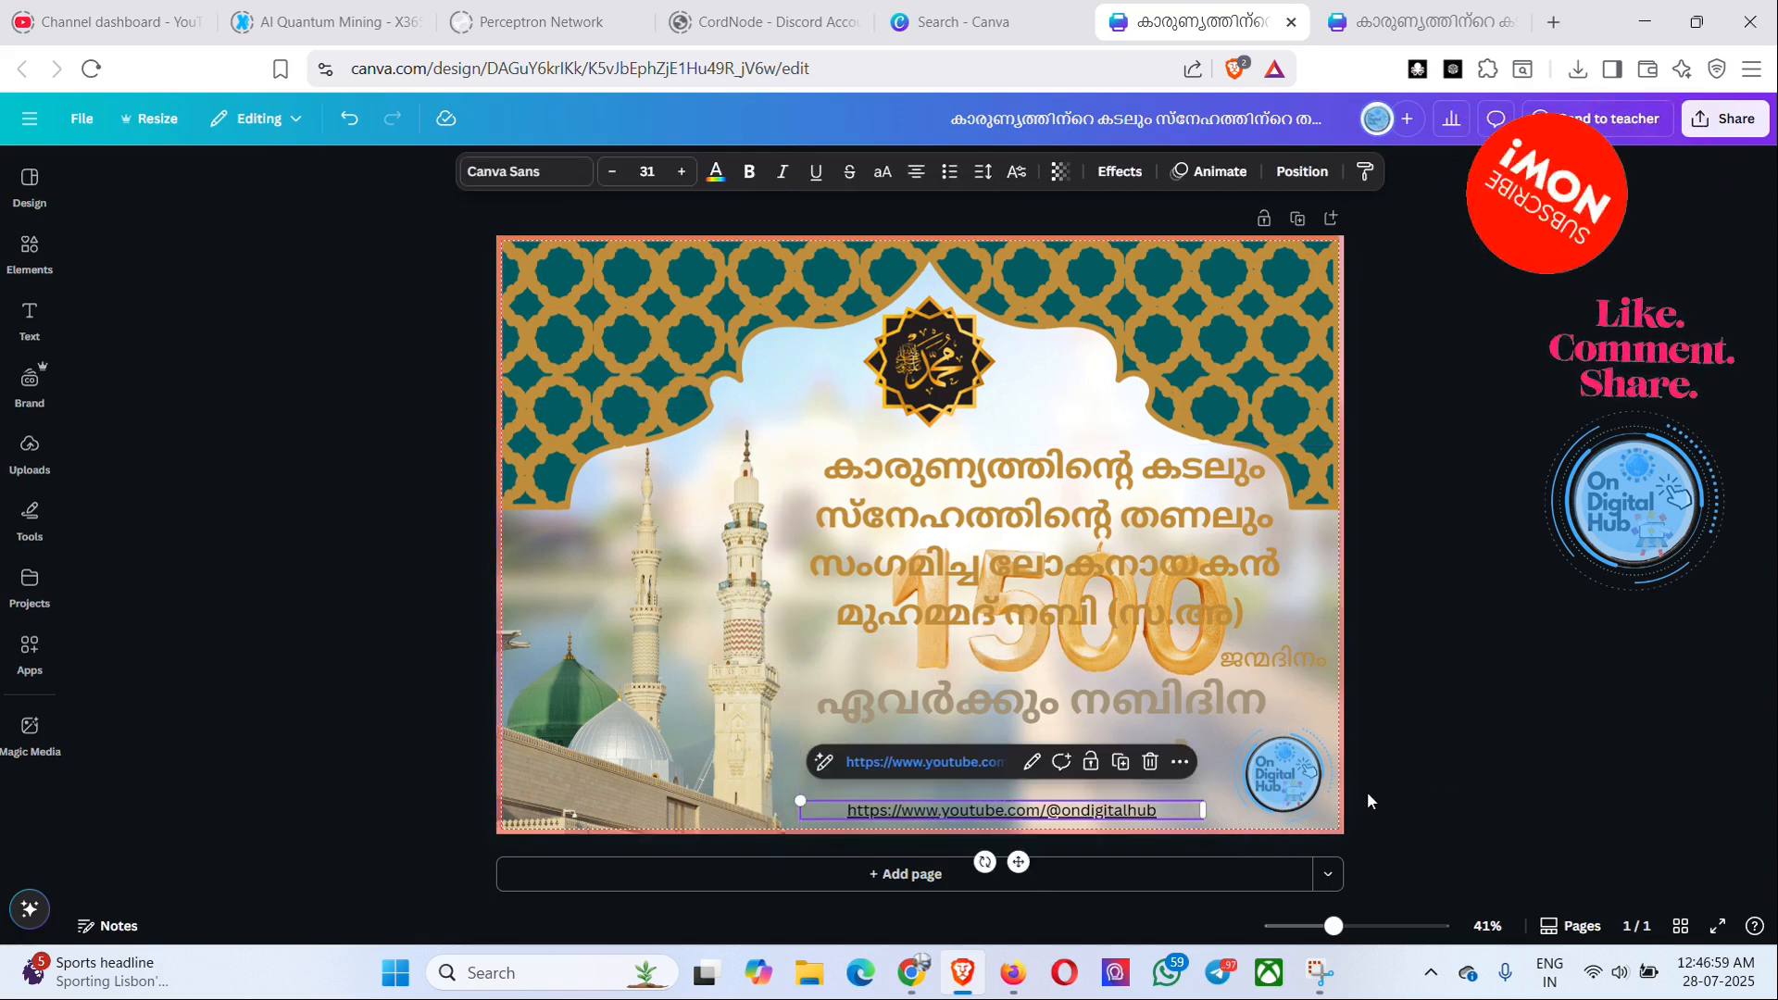
left_click(1415, 790)
left_click(1137, 814)
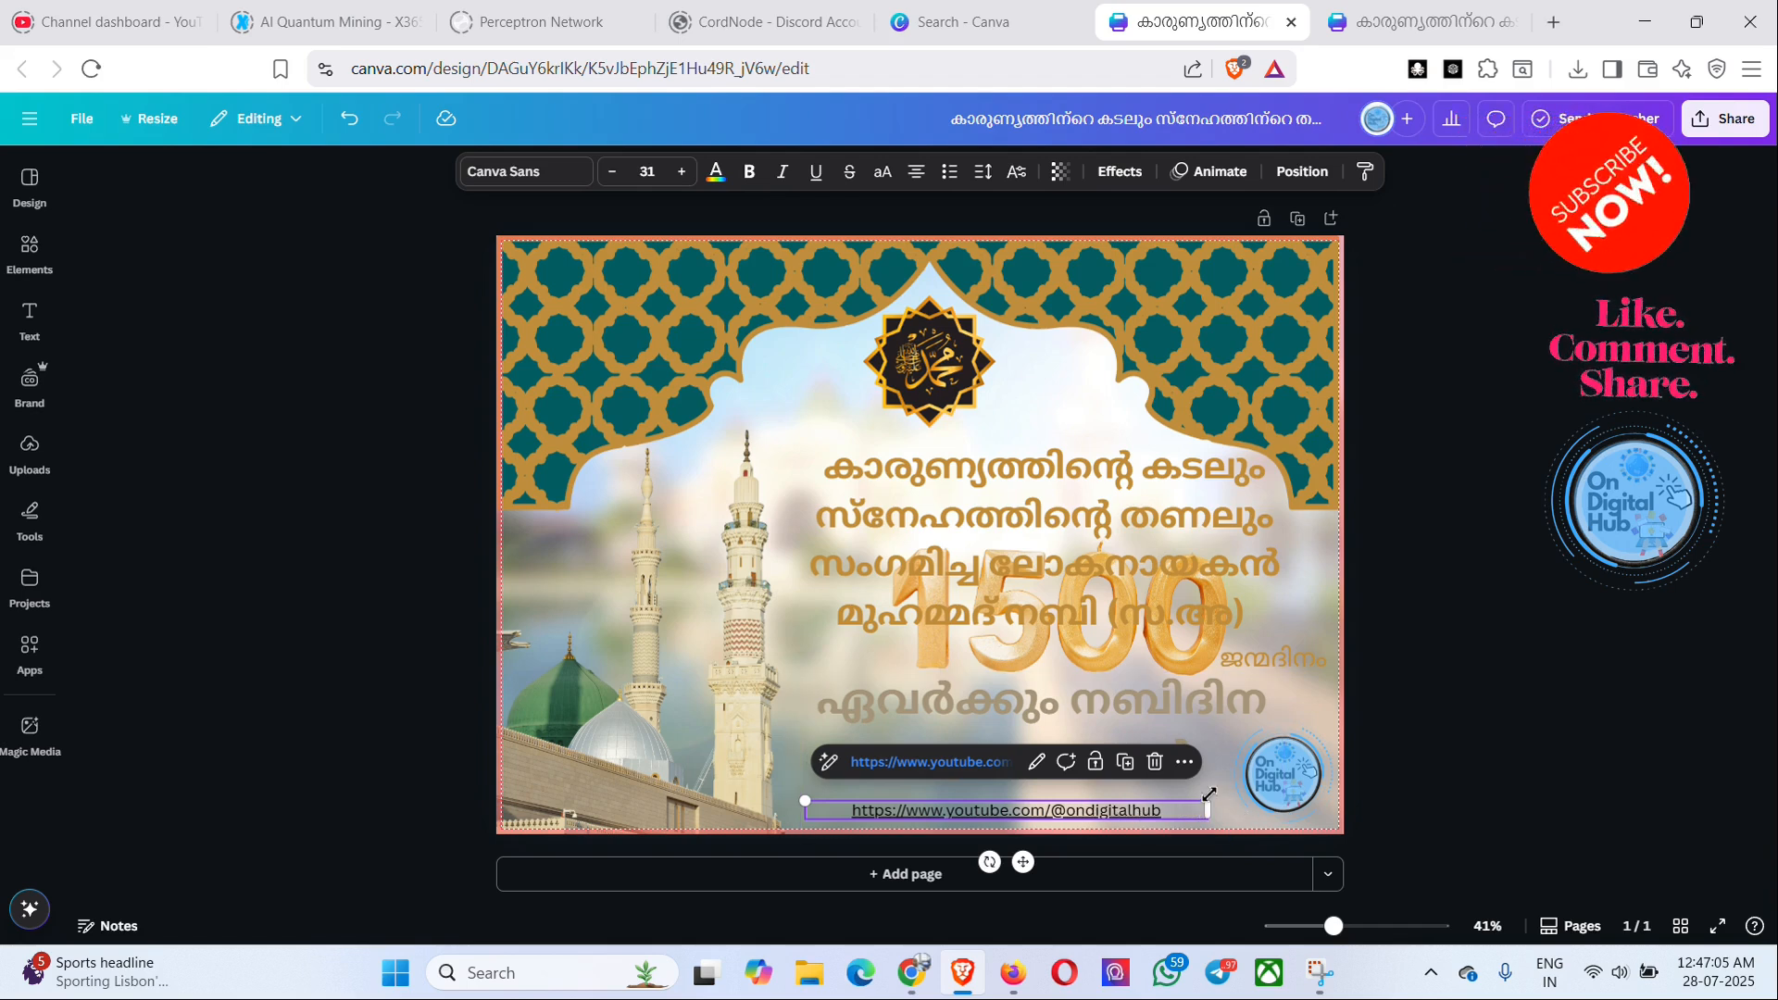
left_click_drag(1209, 794, 1202, 790)
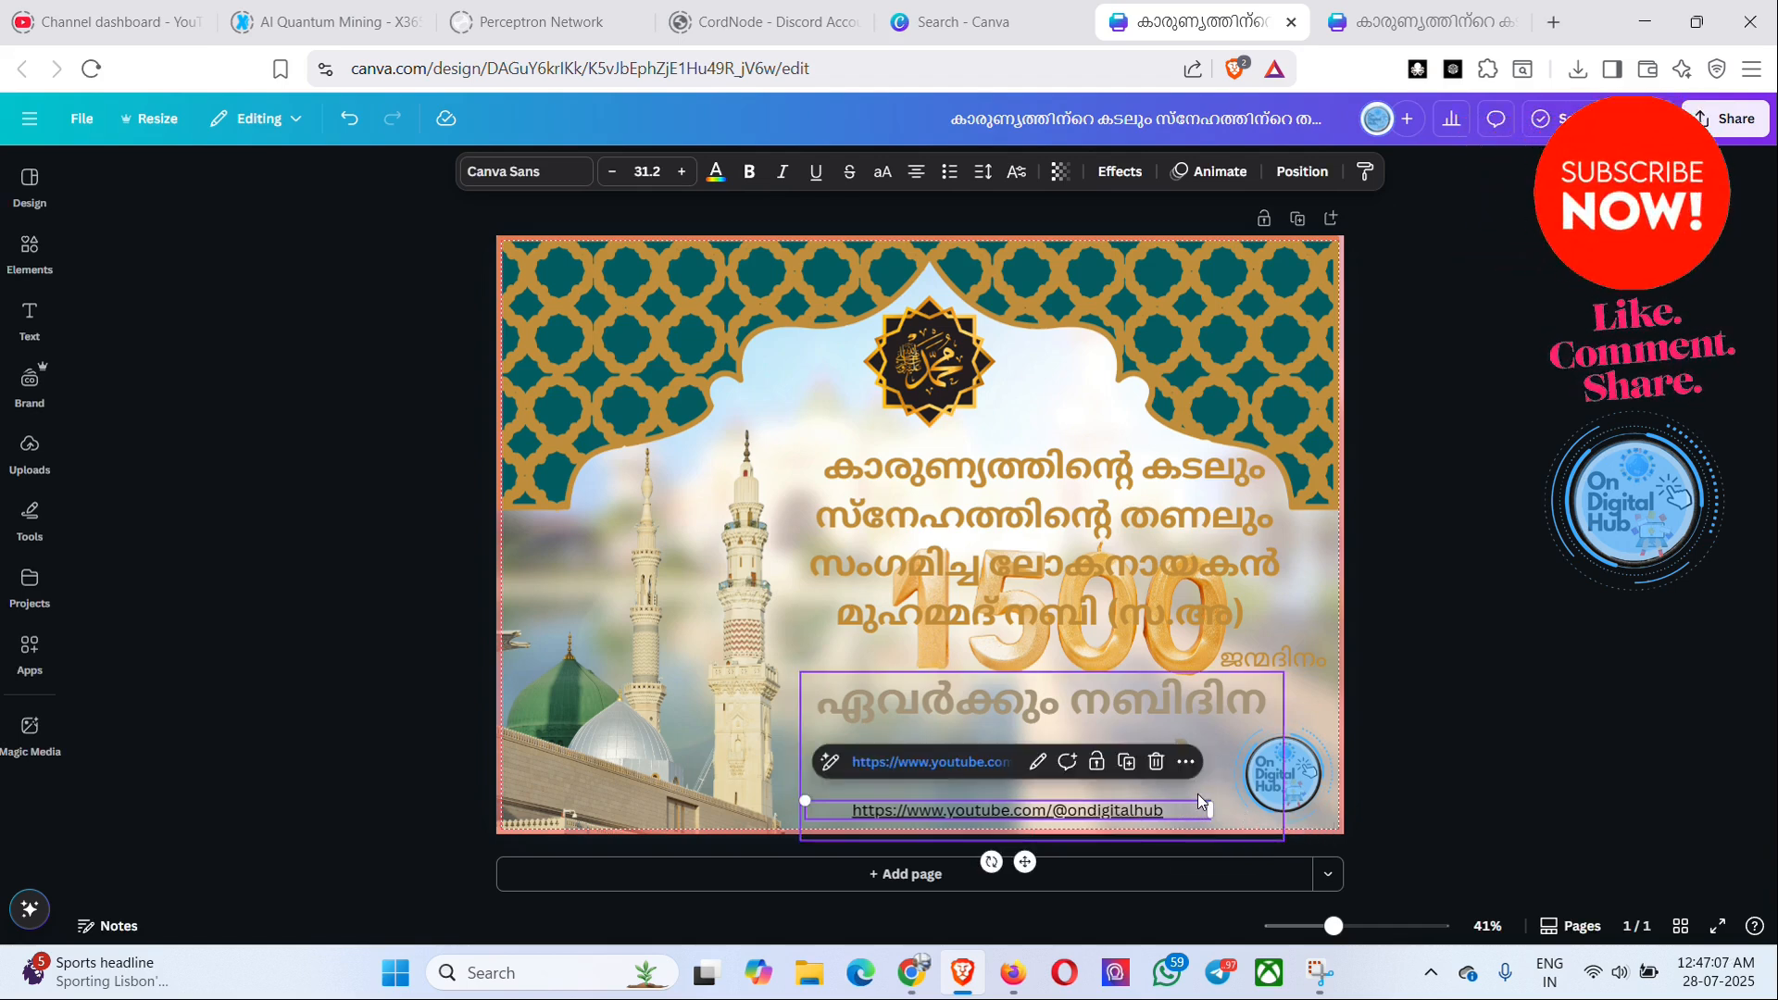
left_click(1639, 792)
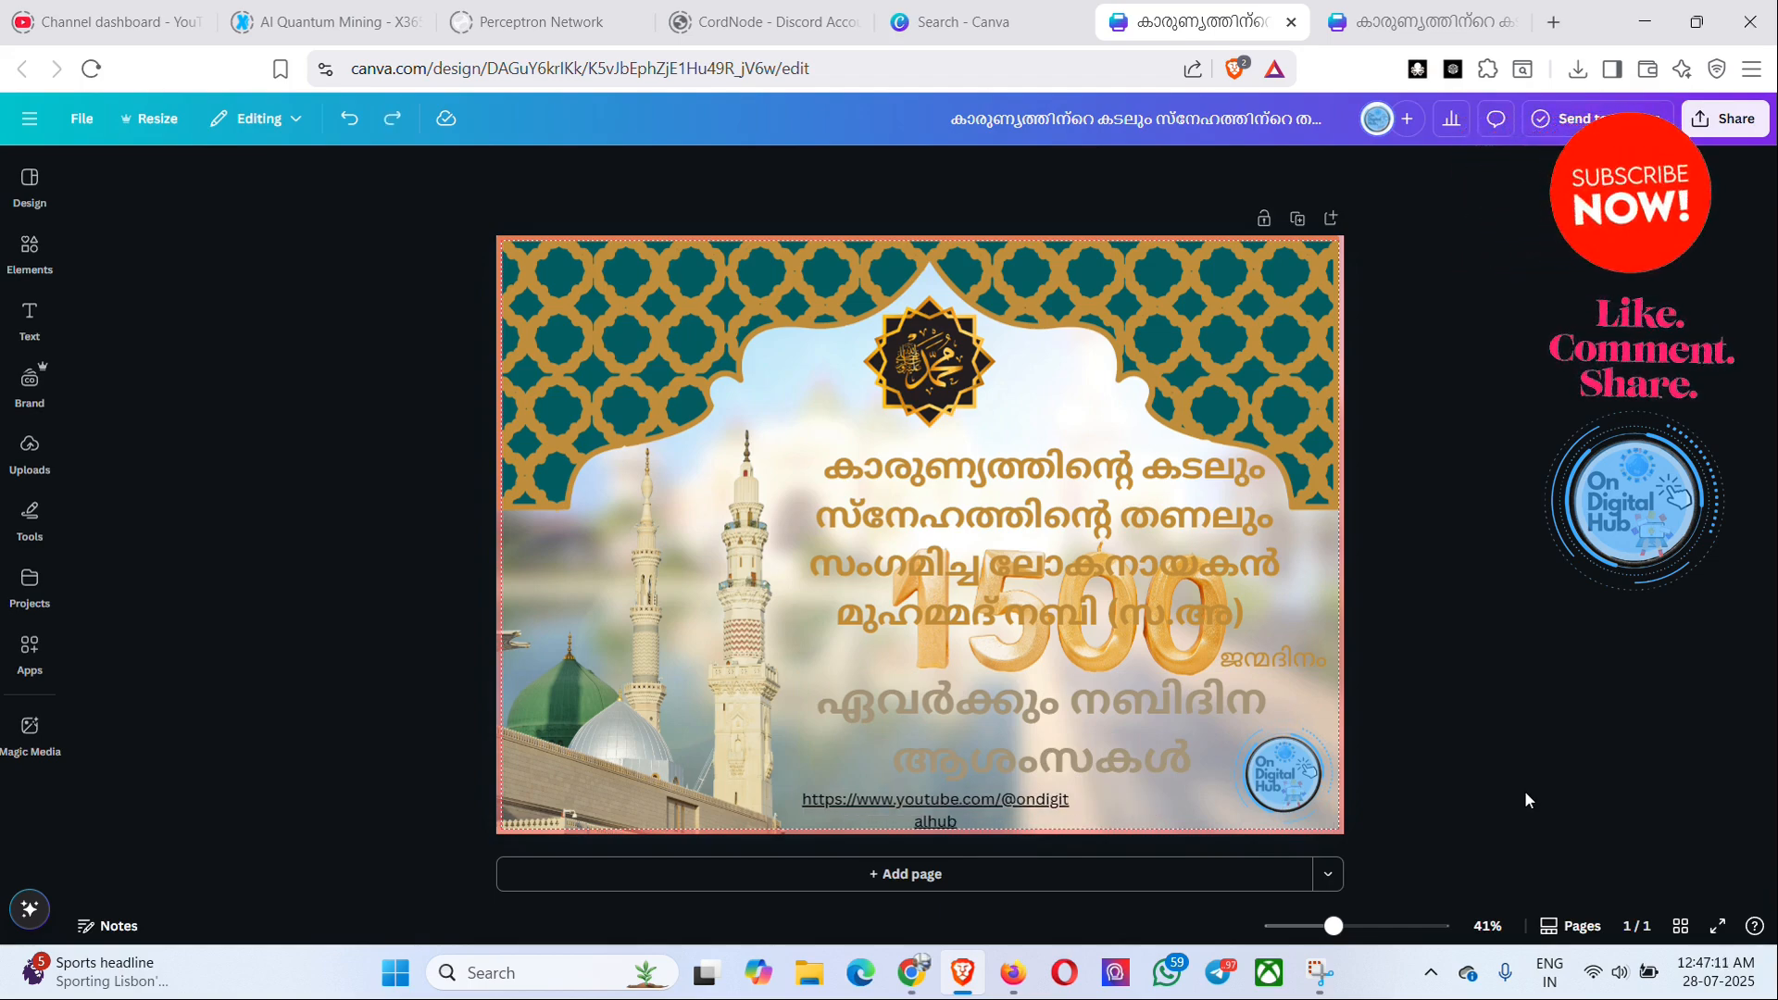
- Widen the channel link's text box so the address fits on one line, and place it just above the poster's bottom edge
left_click(1011, 810)
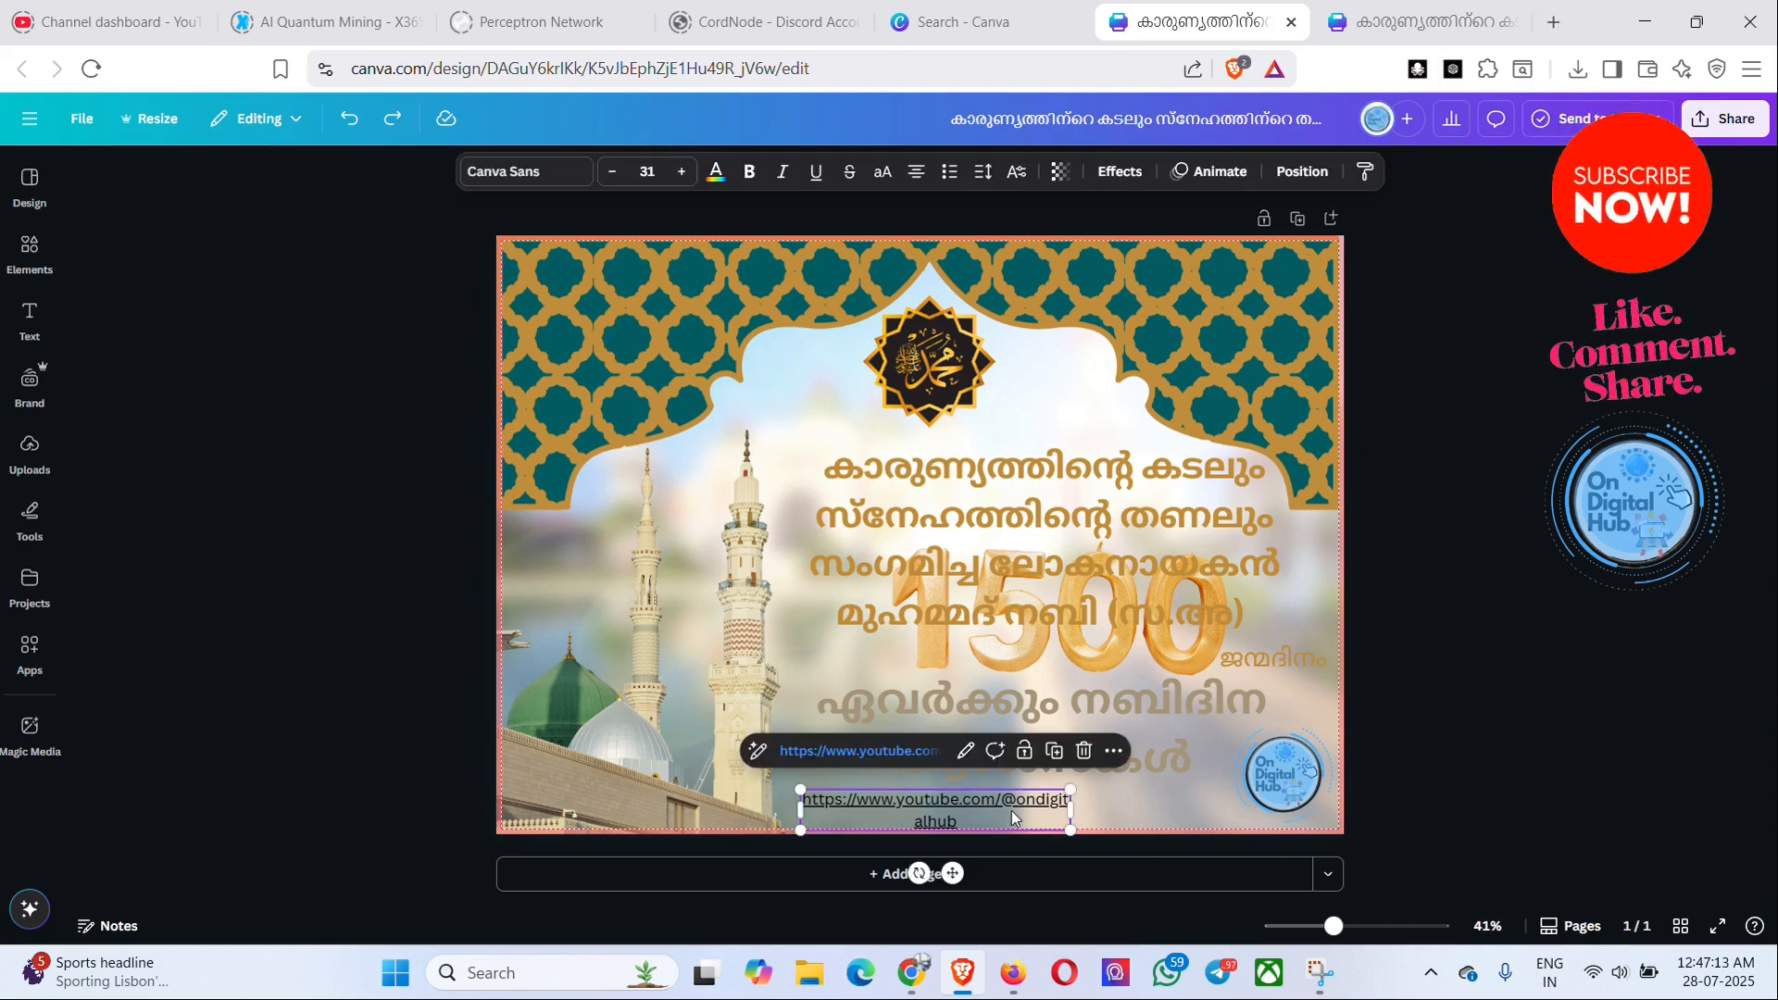
left_click_drag(1072, 809, 1211, 815)
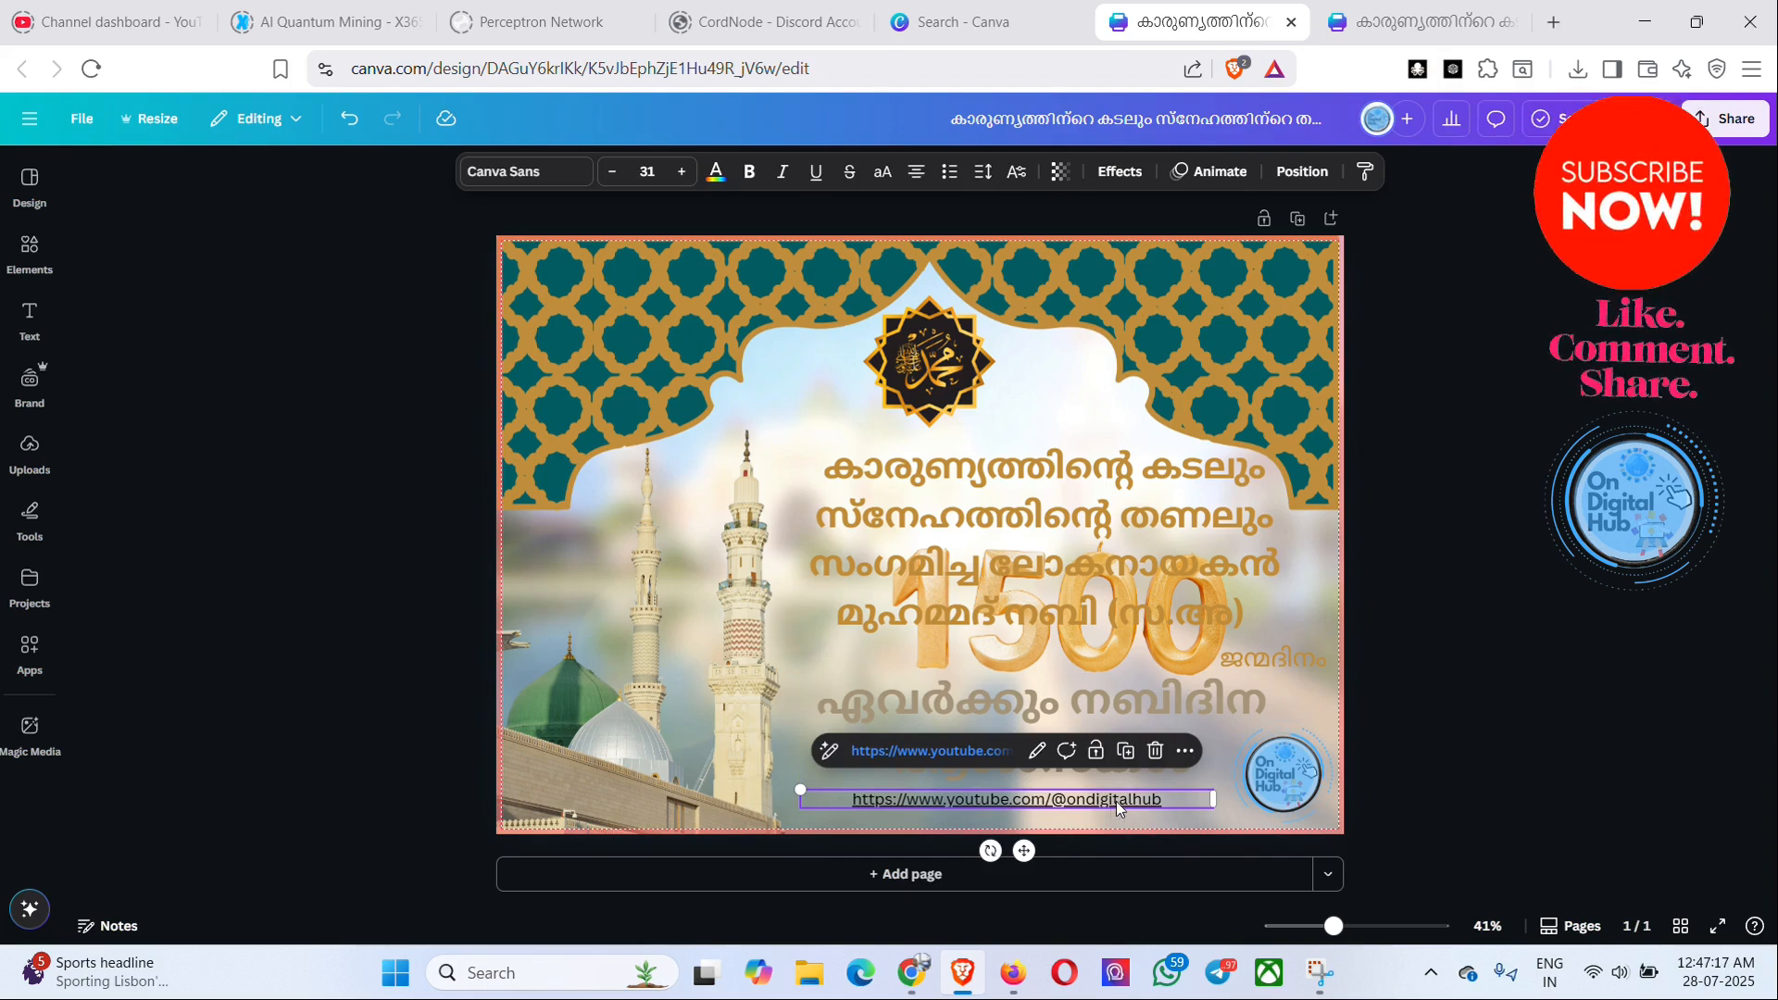
left_click(1360, 819)
left_click(1069, 804)
left_click_drag(1069, 803, 1060, 822)
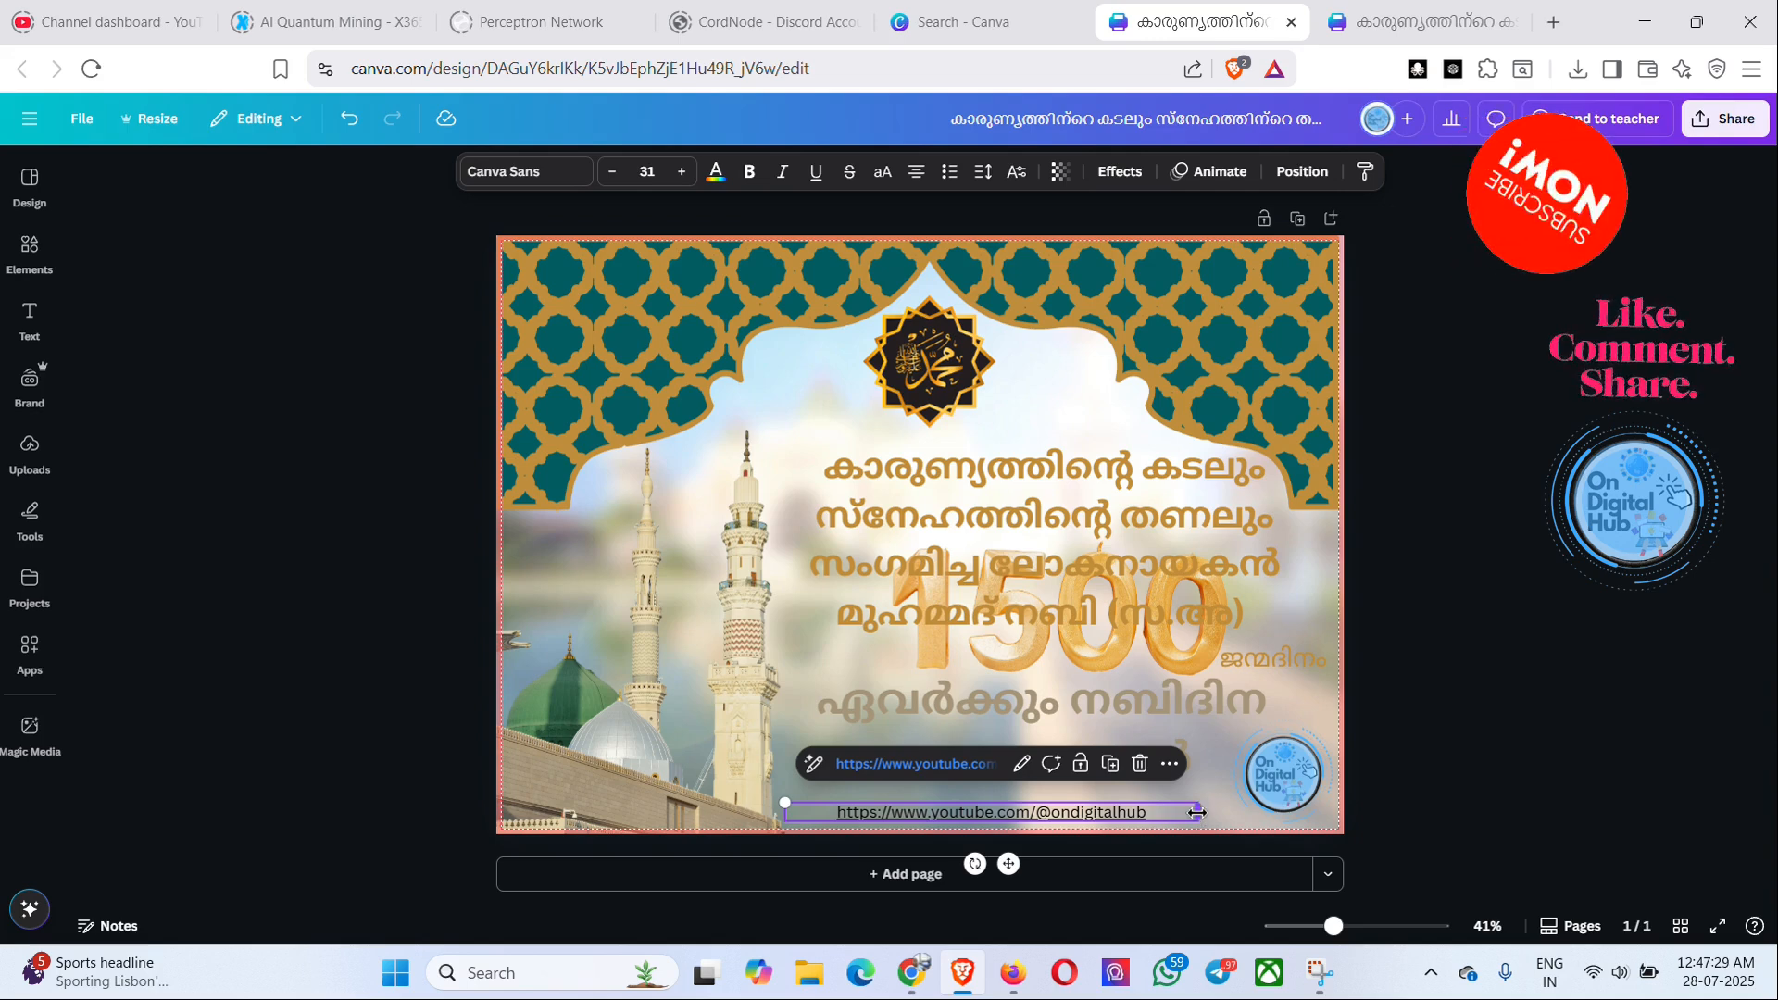
left_click_drag(1201, 814, 1250, 818)
left_click(1431, 820)
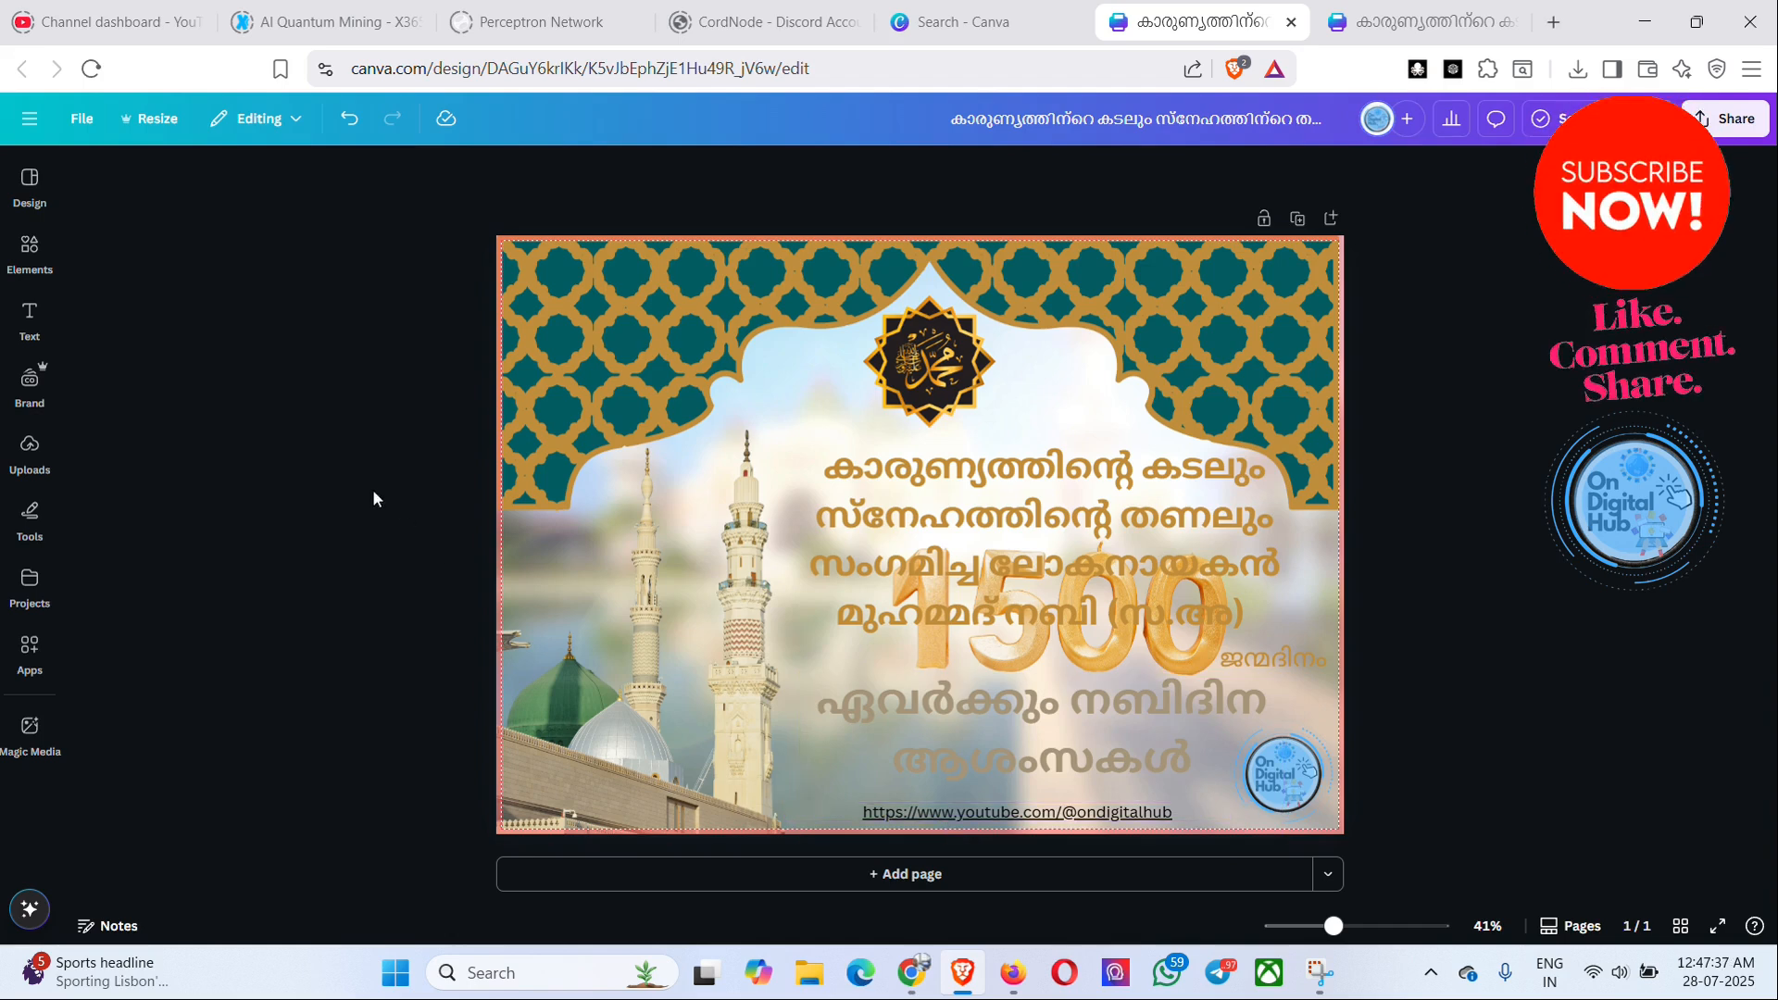
- Search the elements library for "youtube logo" and add the round red play-button graphic to the poster
left_click(29, 252)
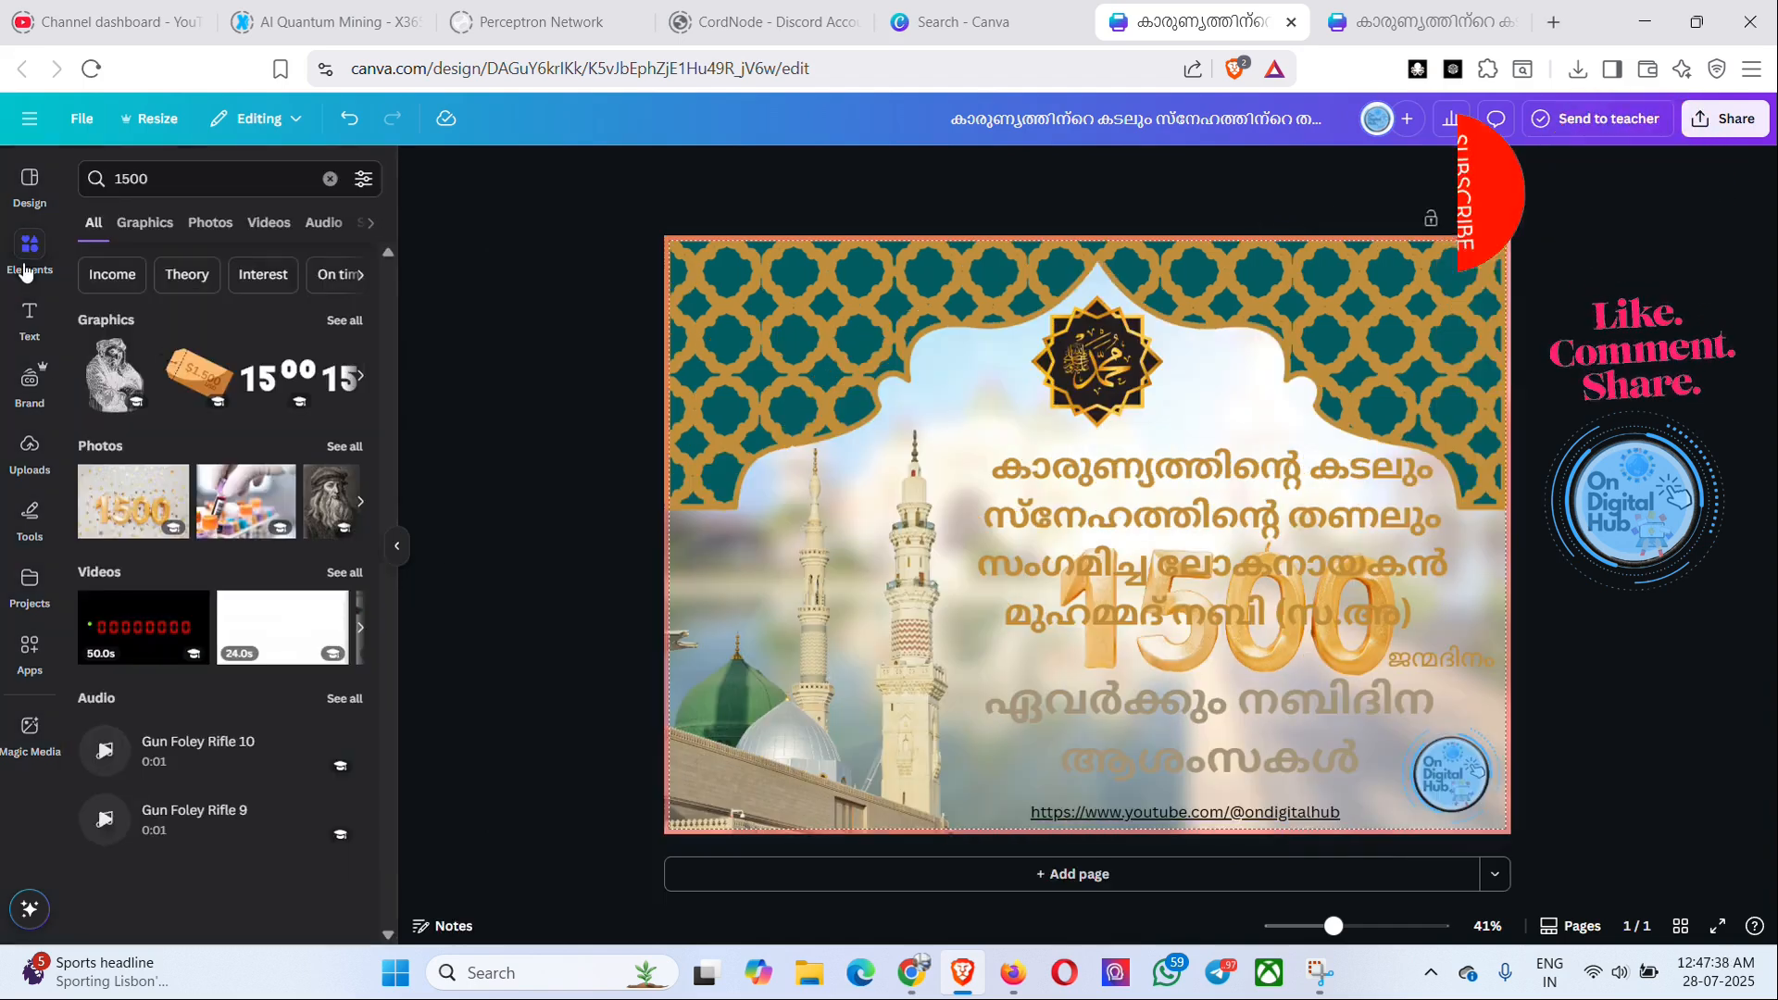
left_click(175, 190)
type("you")
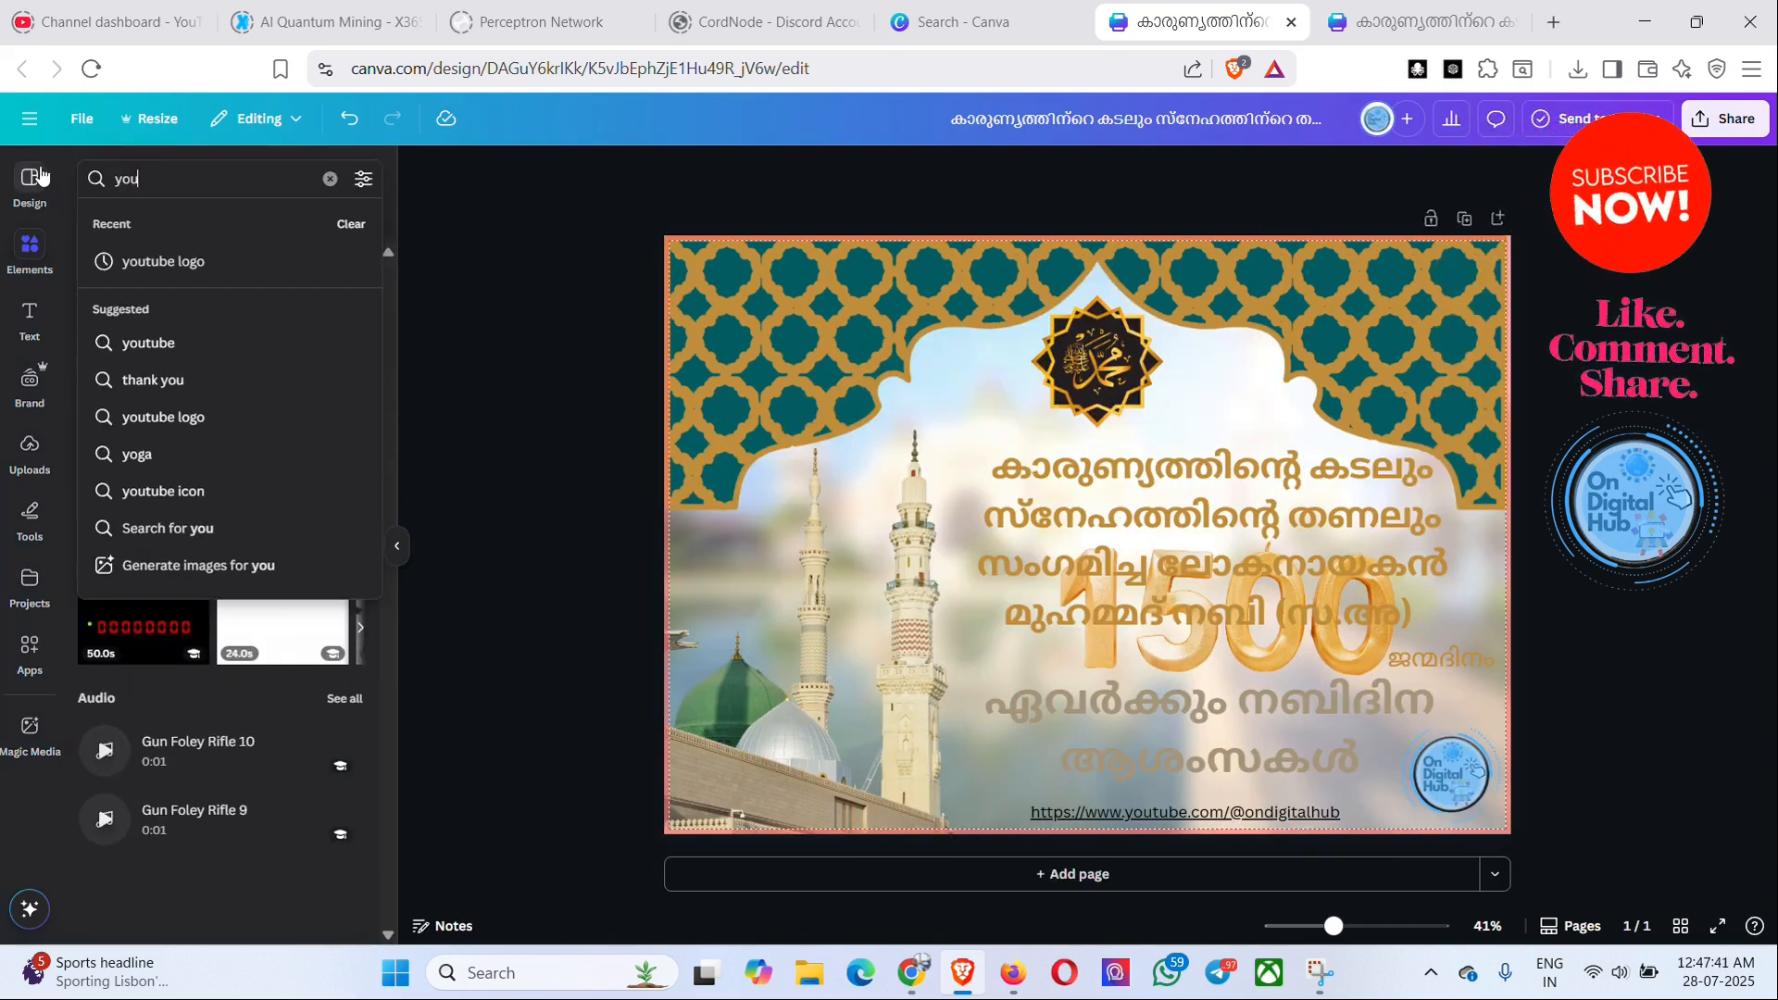
type("t")
left_click(163, 261)
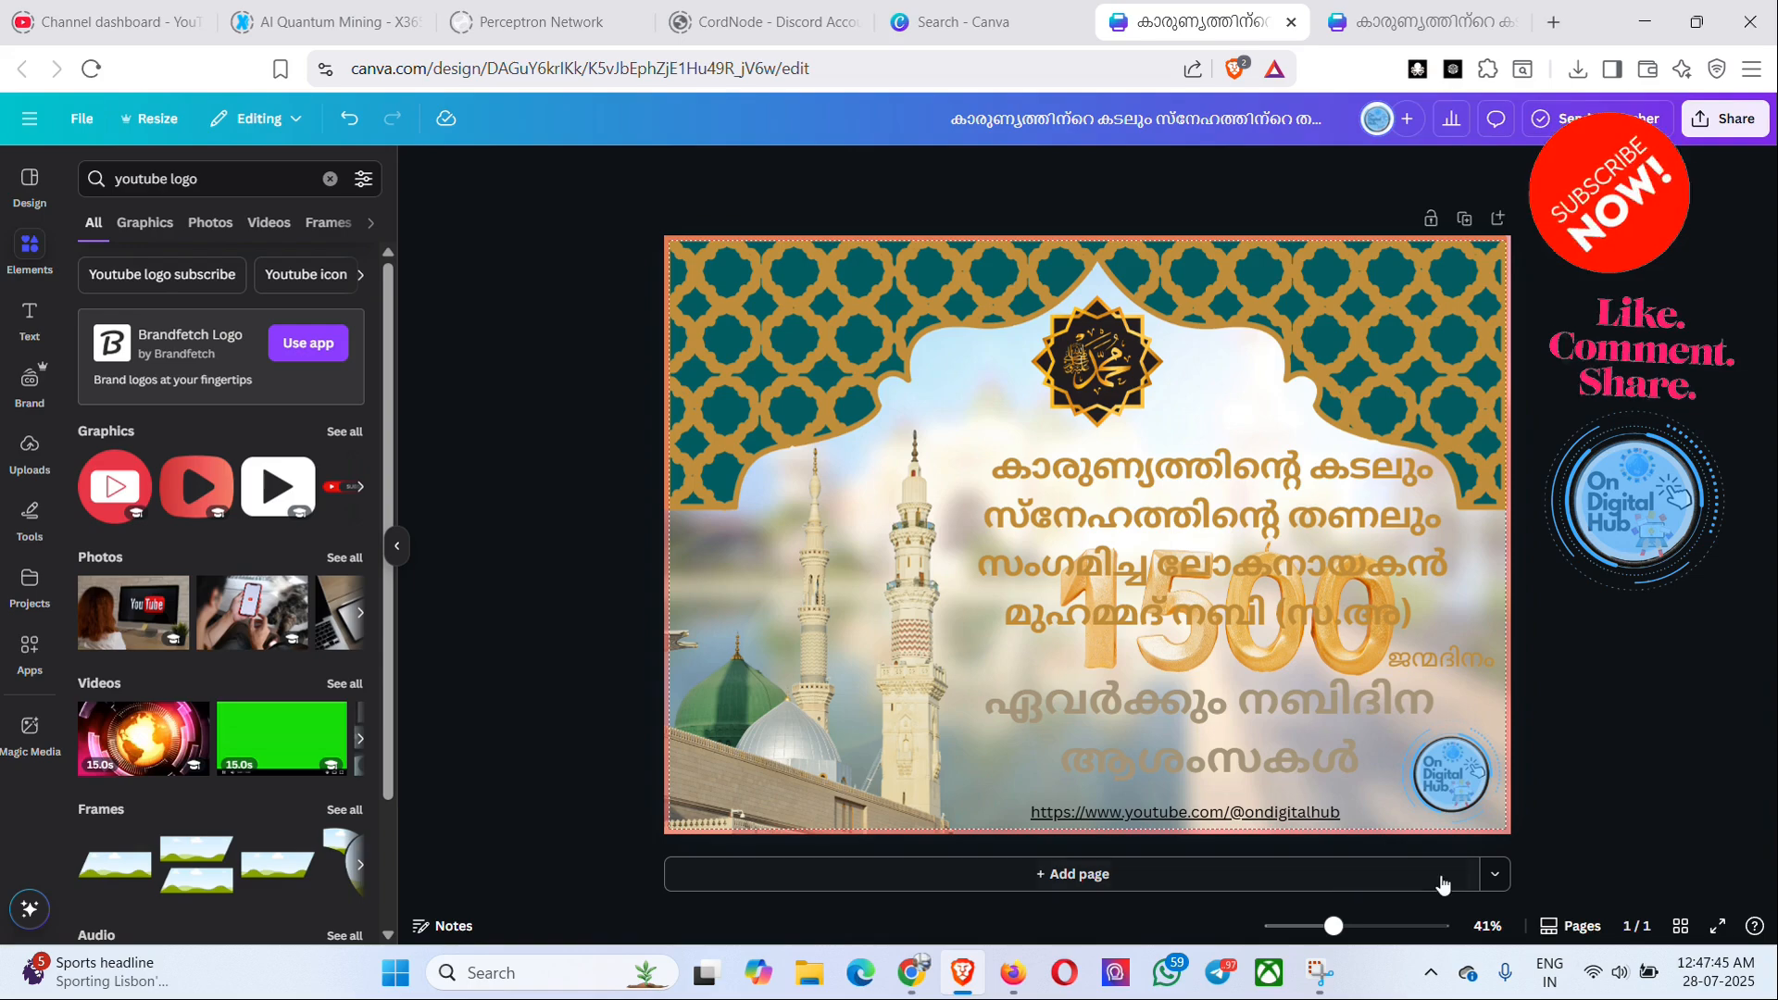
left_click(109, 496)
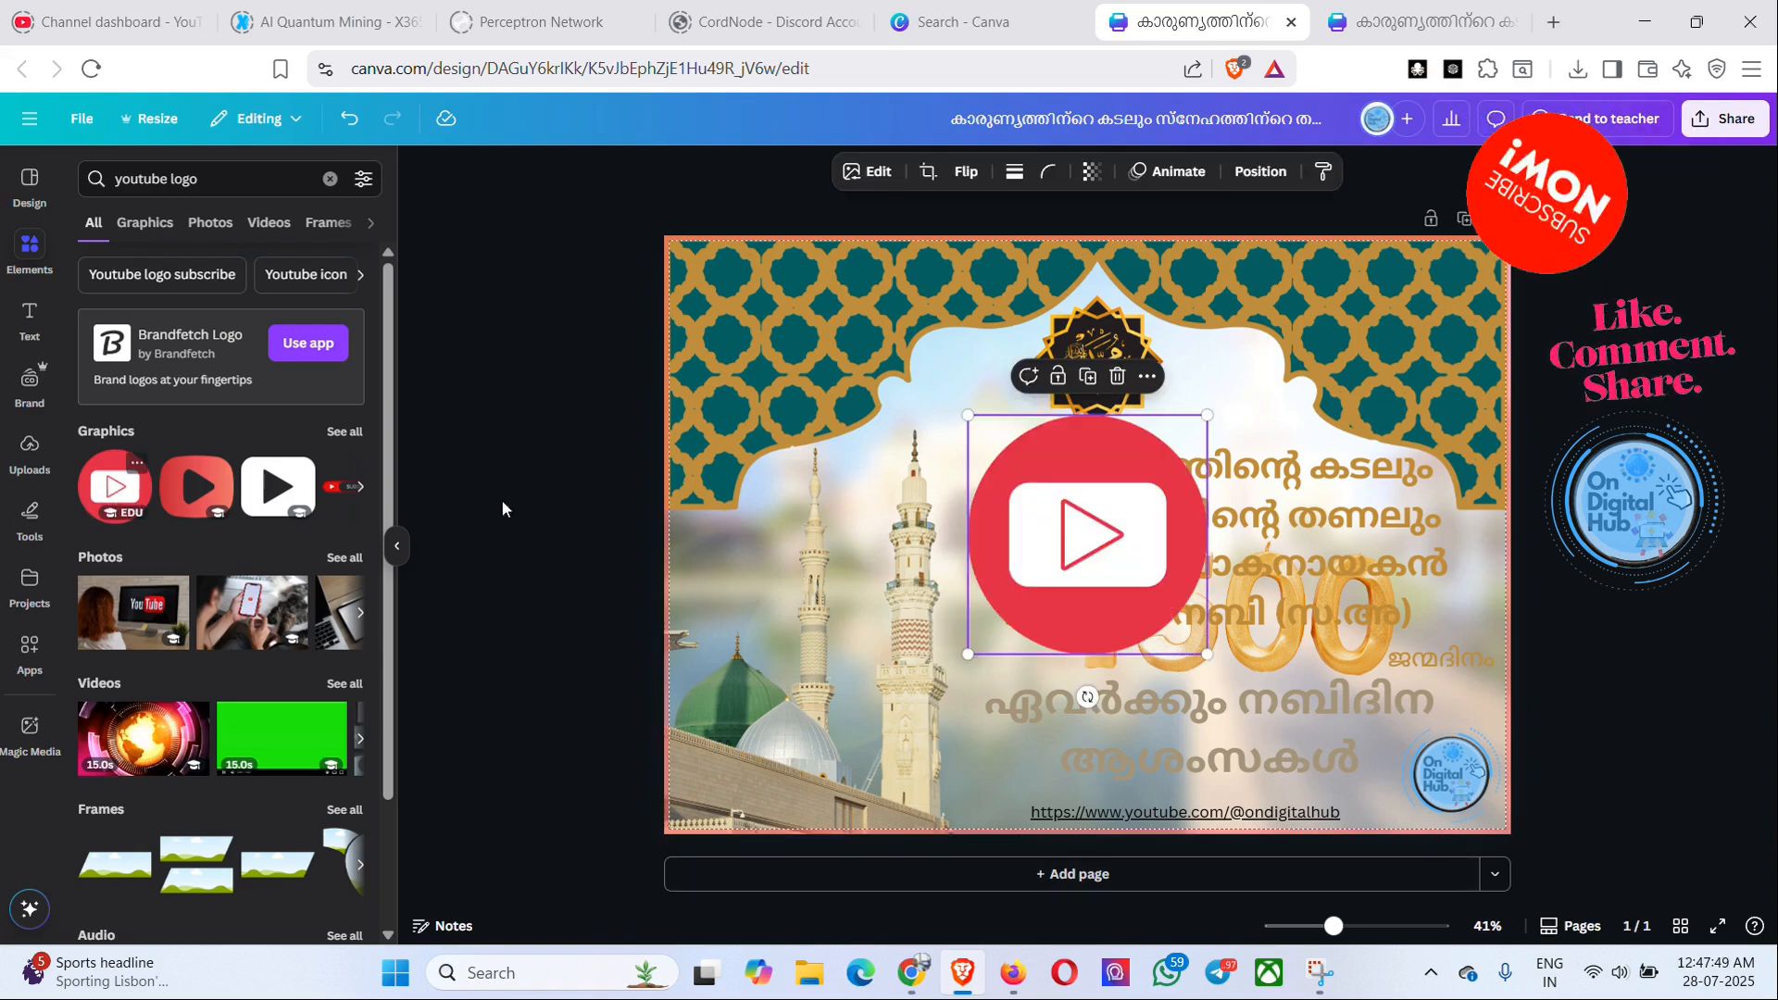
- Shrink the YouTube logo to a small icon and place it directly left of the channel link
left_click_drag(1207, 653, 1042, 546)
left_click_drag(1005, 458, 1011, 813)
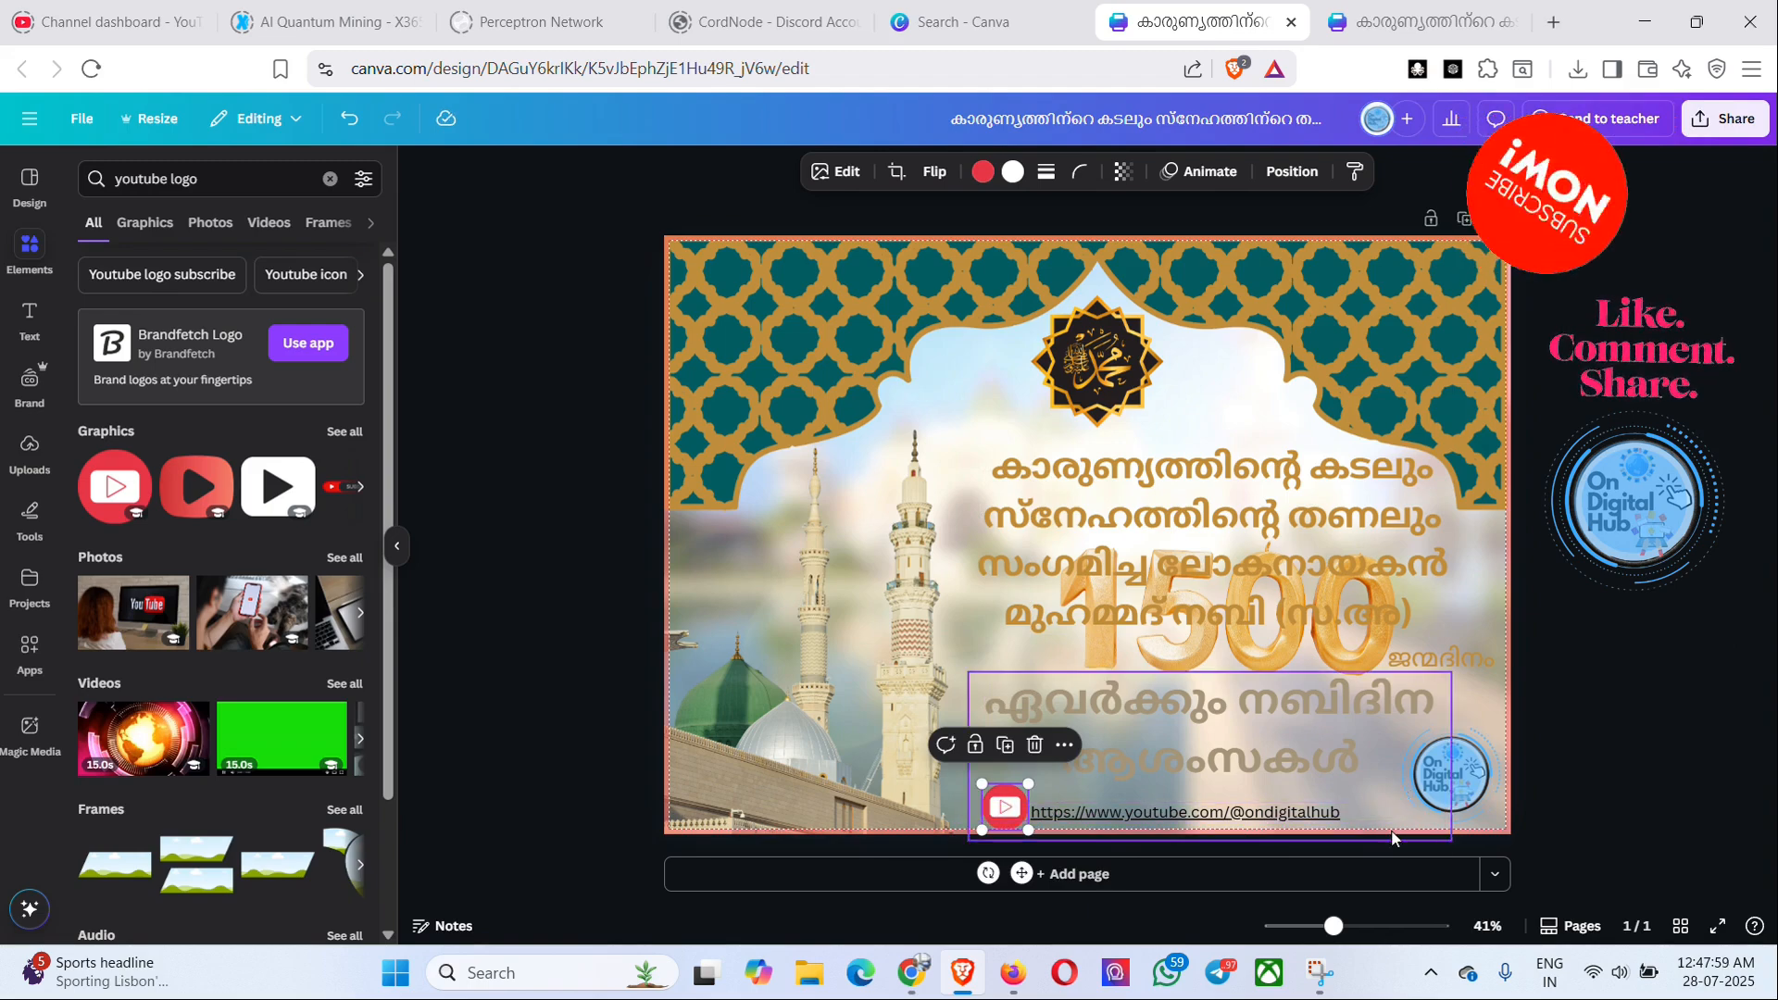
left_click(1447, 583)
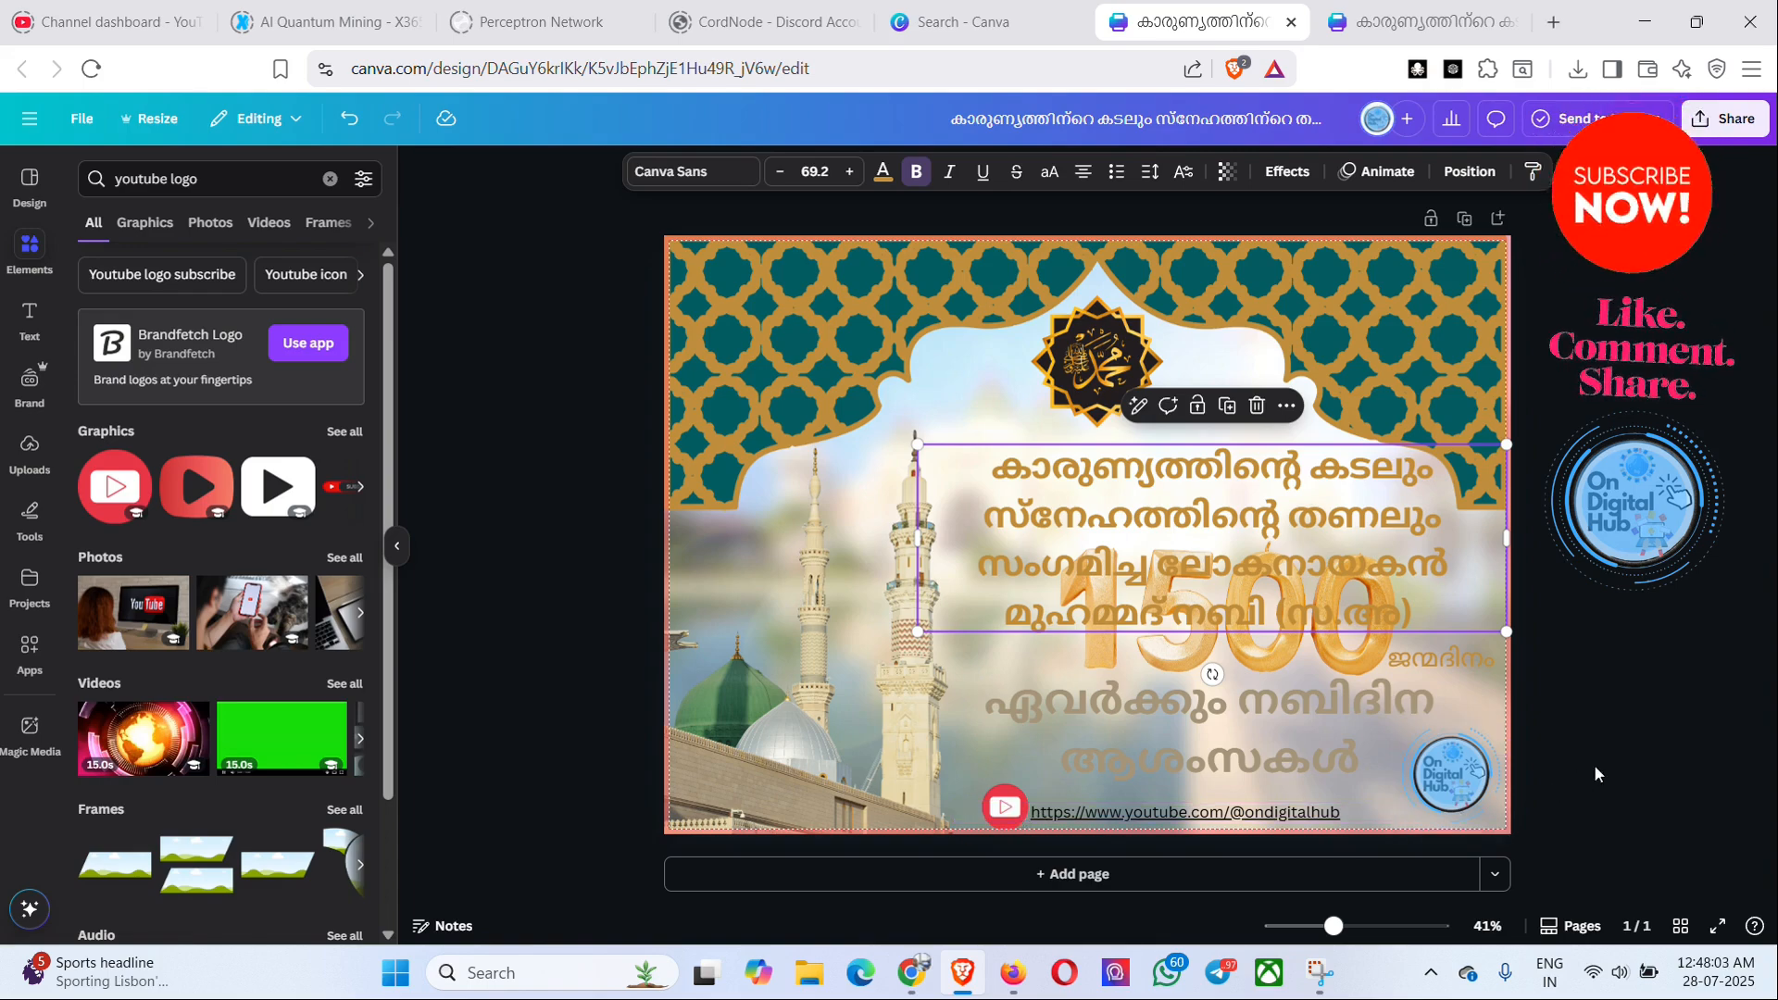
left_click(1680, 771)
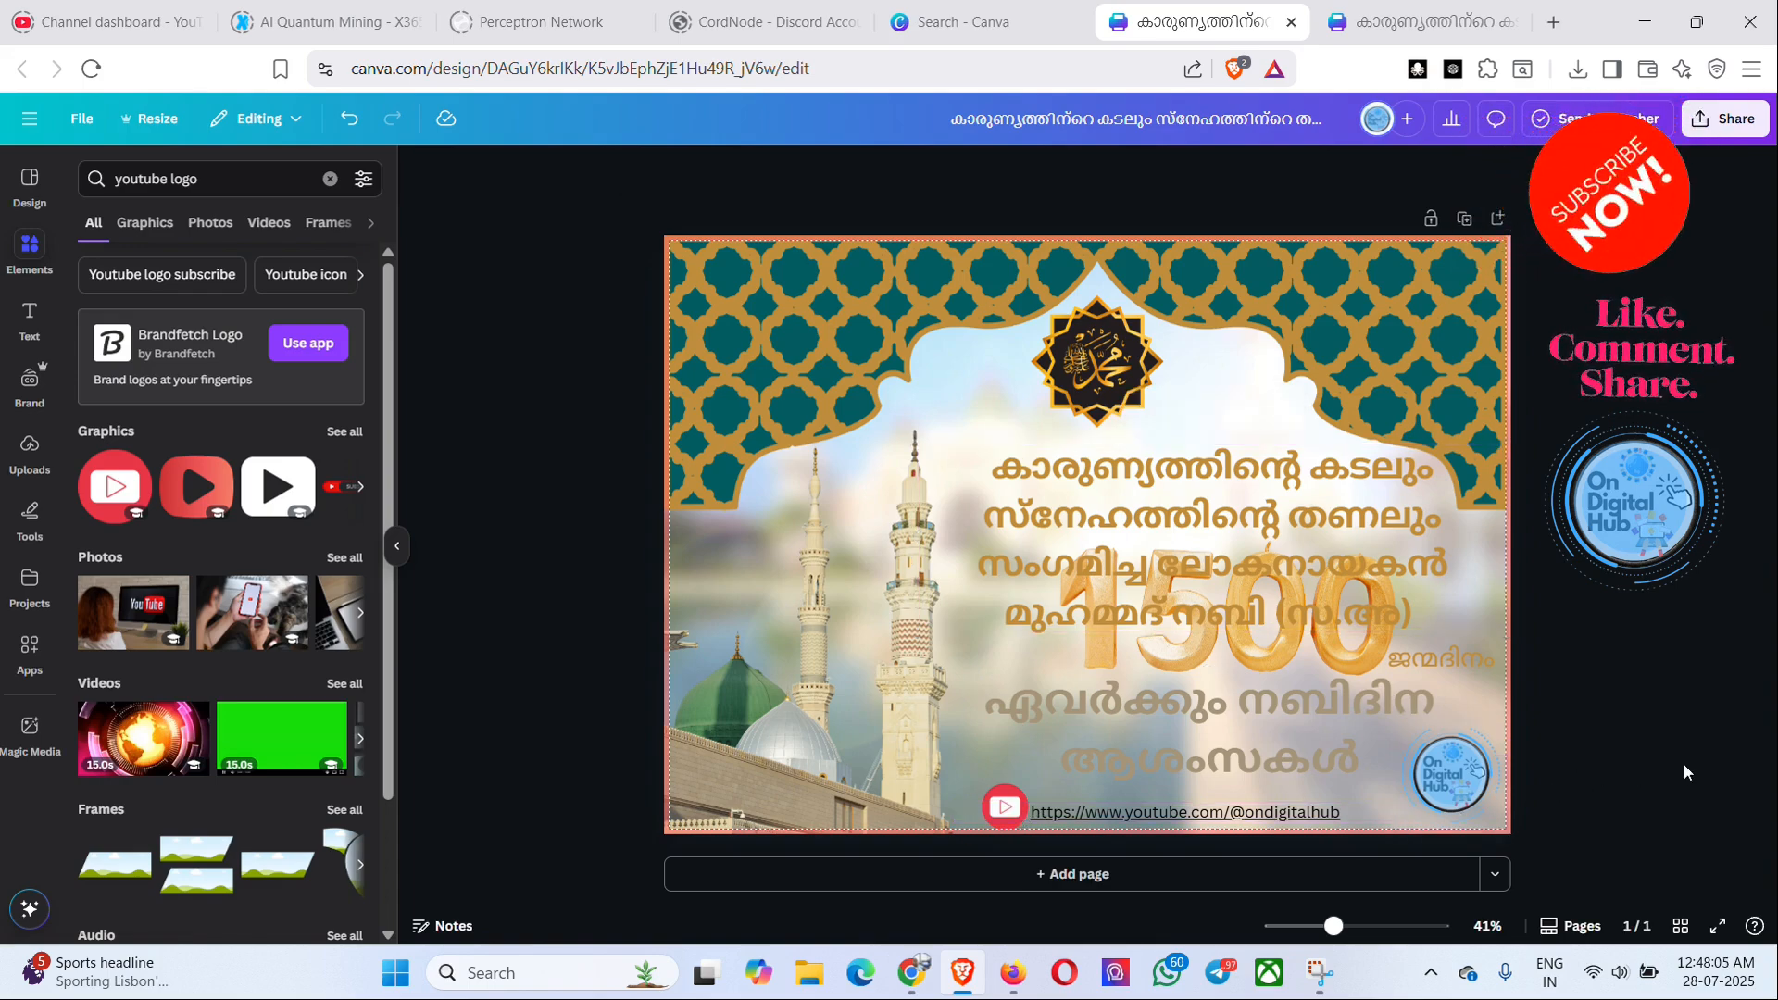
- Nudge the On Digital Hub logo slightly down in the poster's bottom-right corner
left_click(1448, 785)
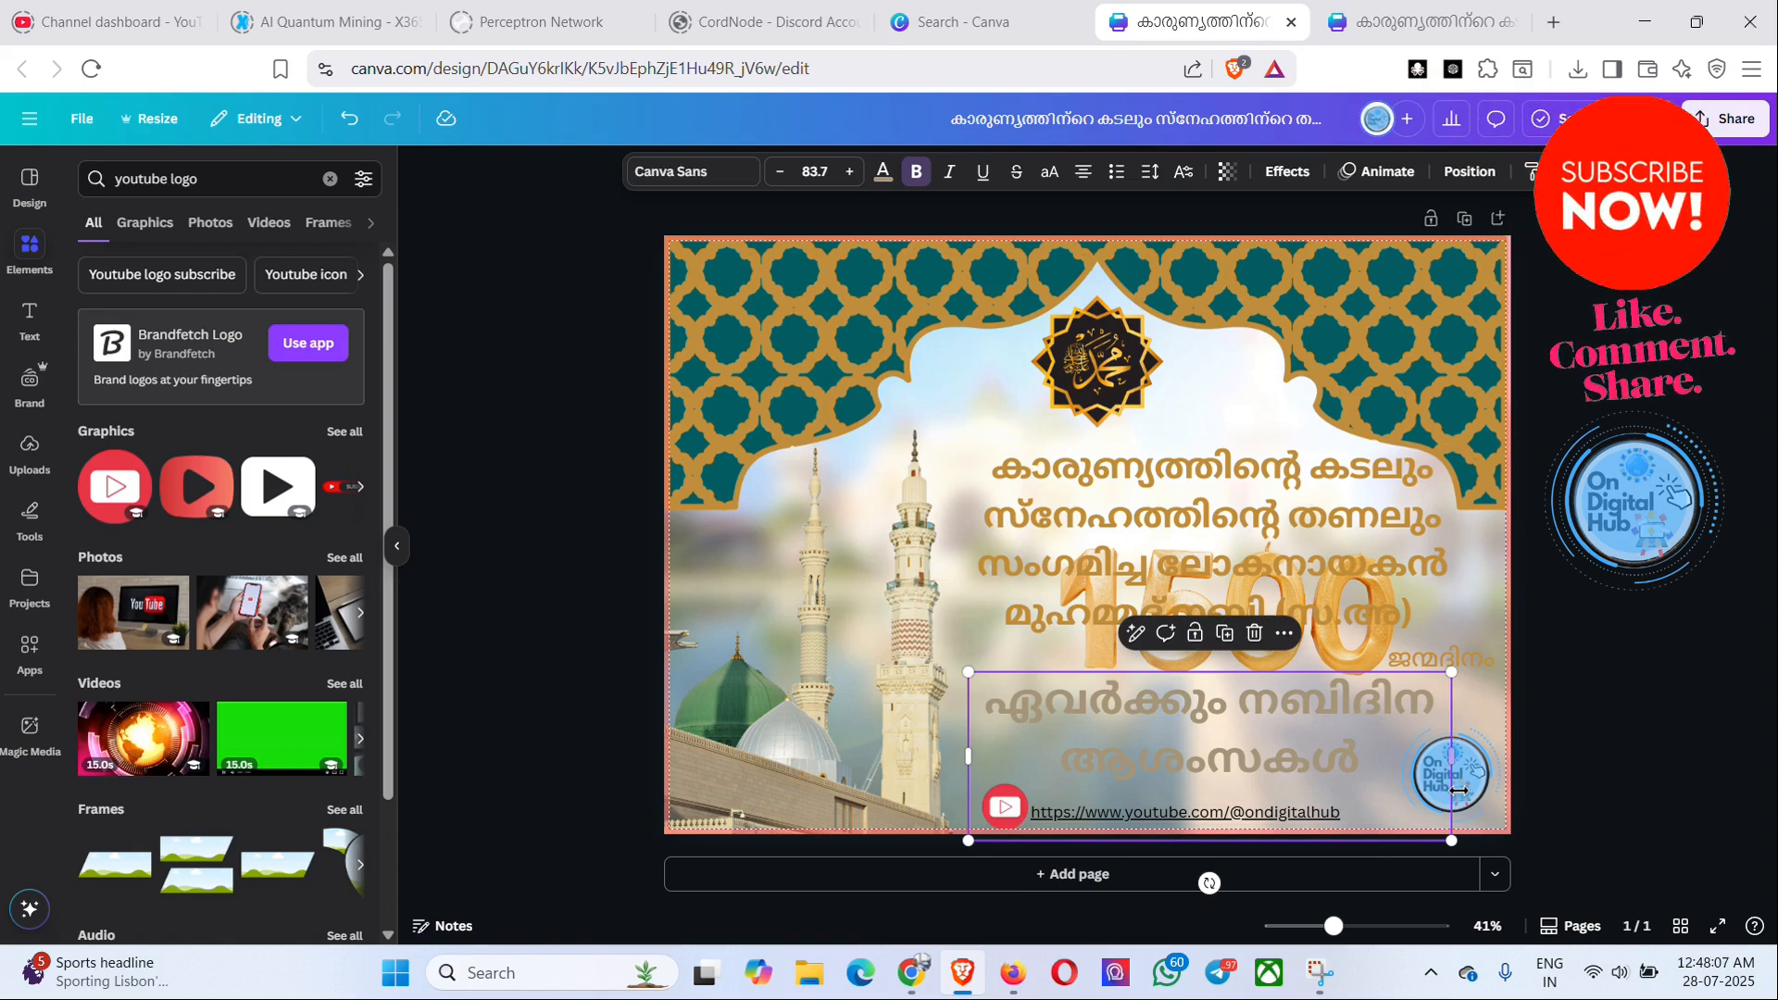
left_click(1454, 786)
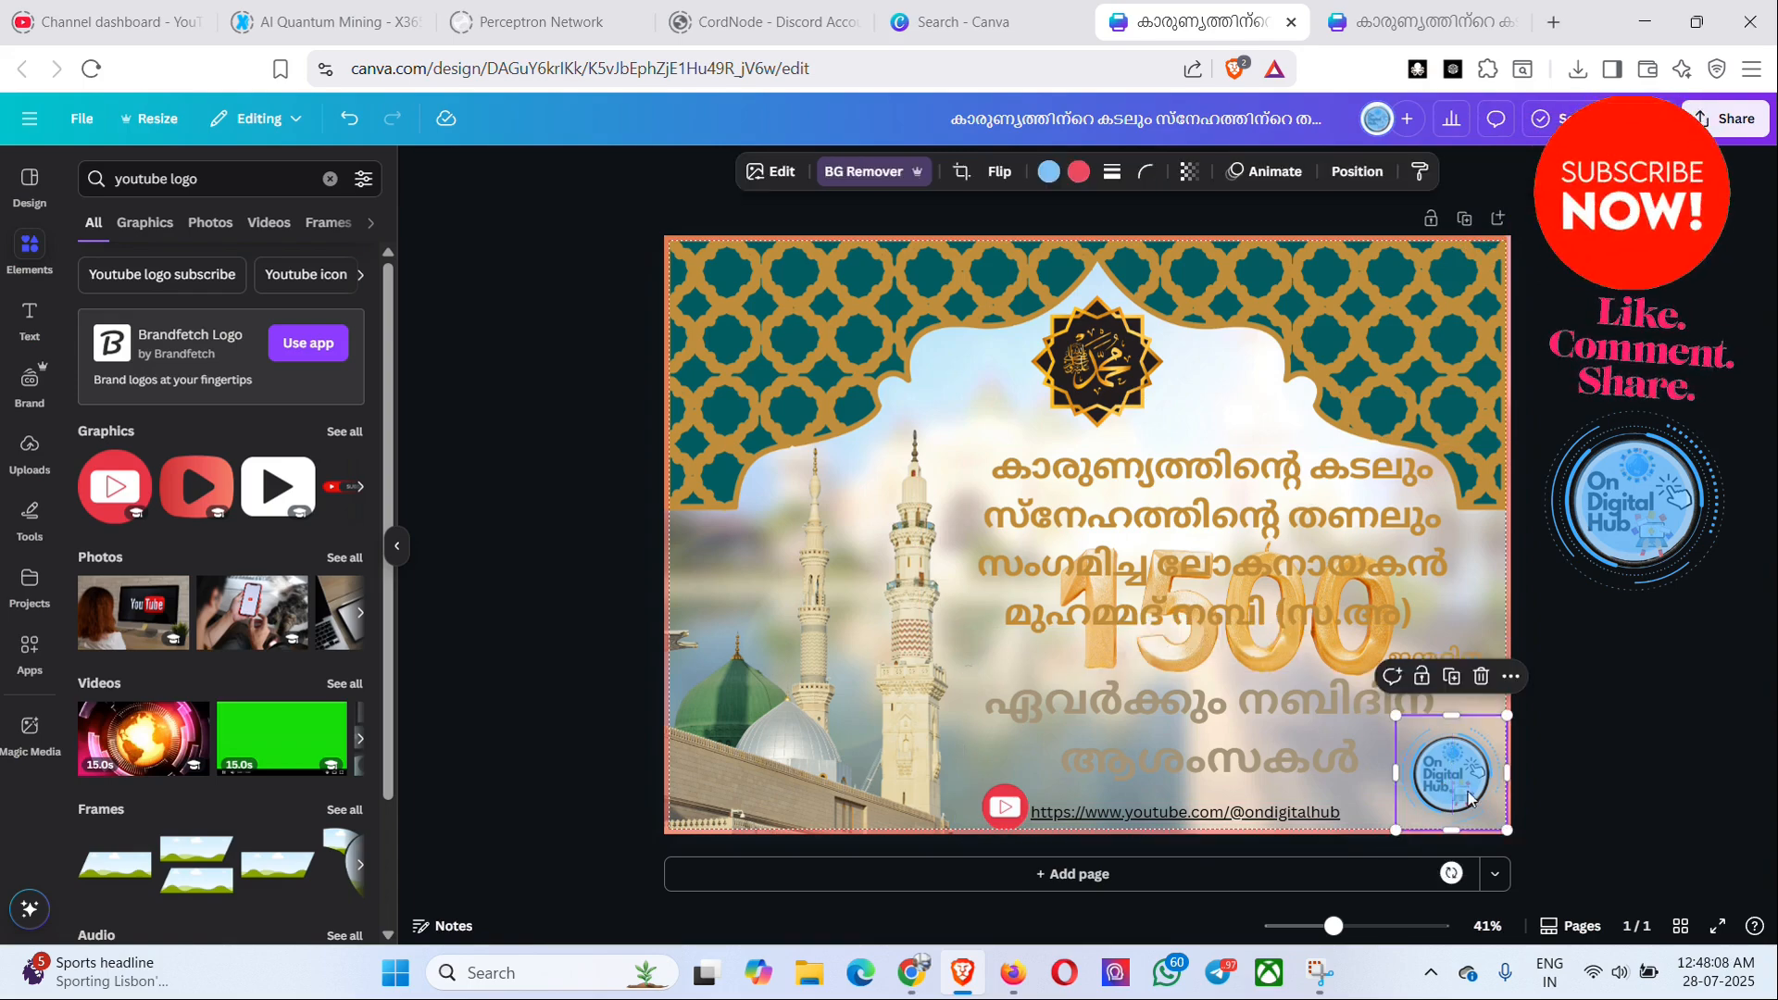
left_click(1594, 787)
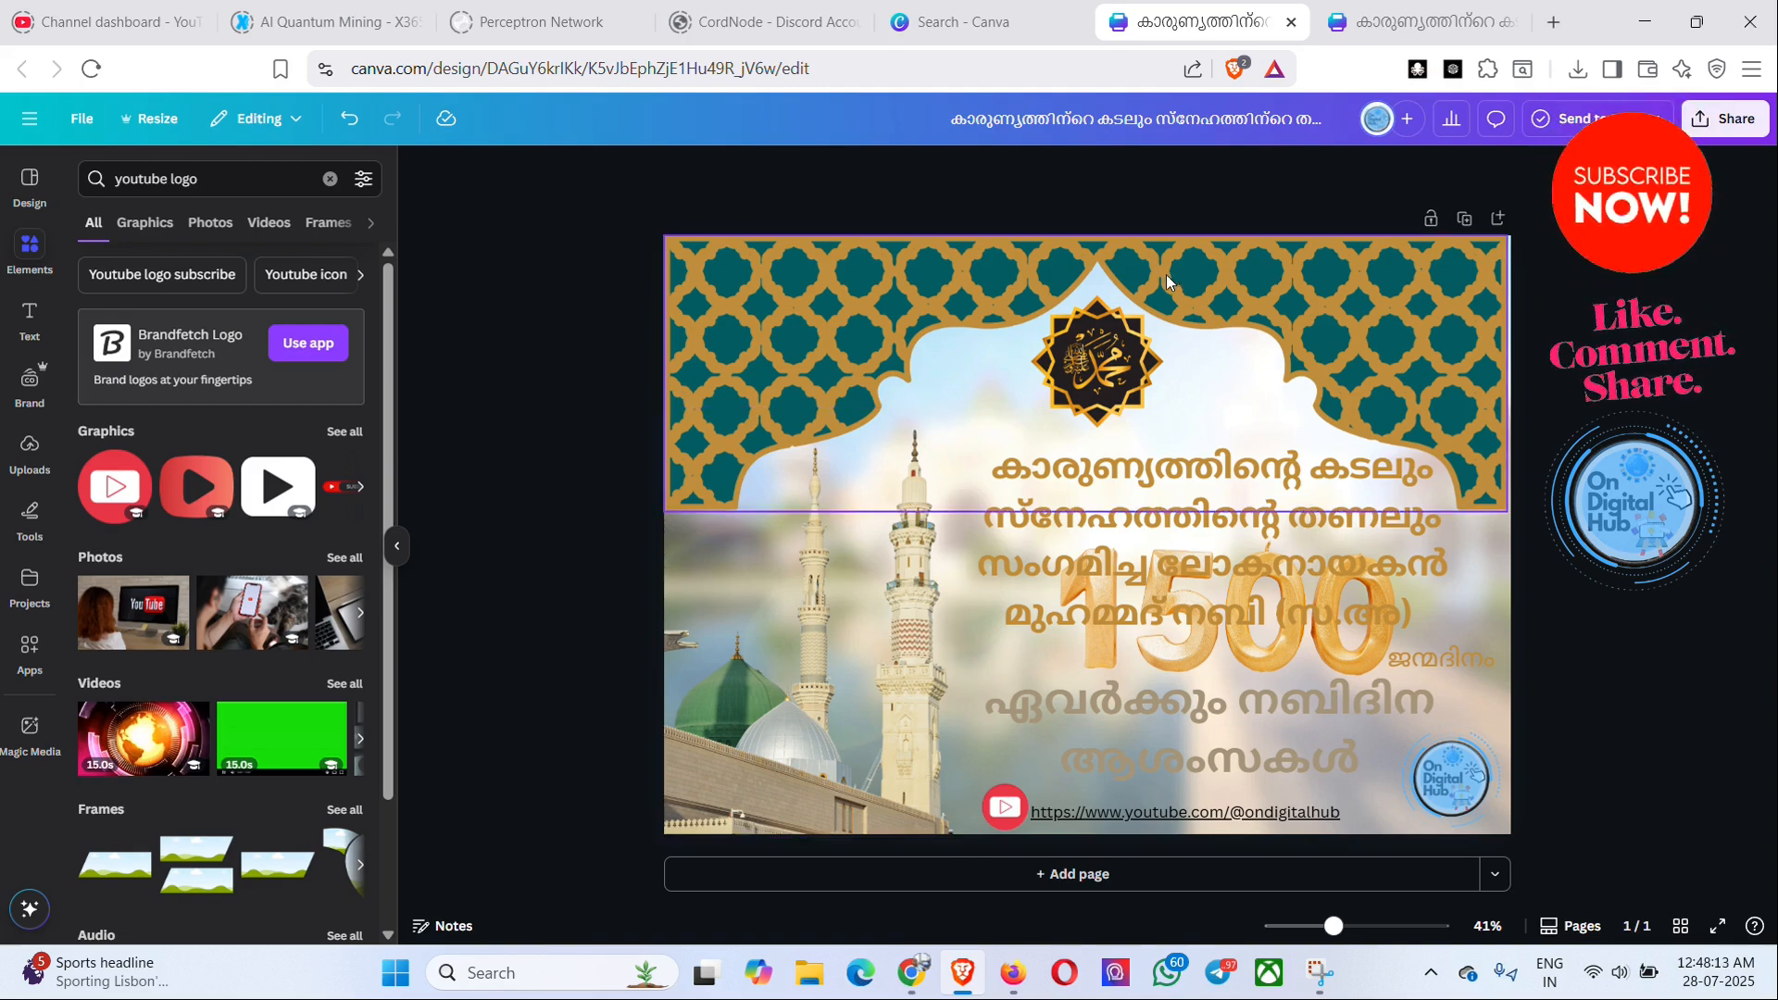
- Download the poster as a PNG and save it in the Downloads folder under the suggested file name
left_click(1724, 128)
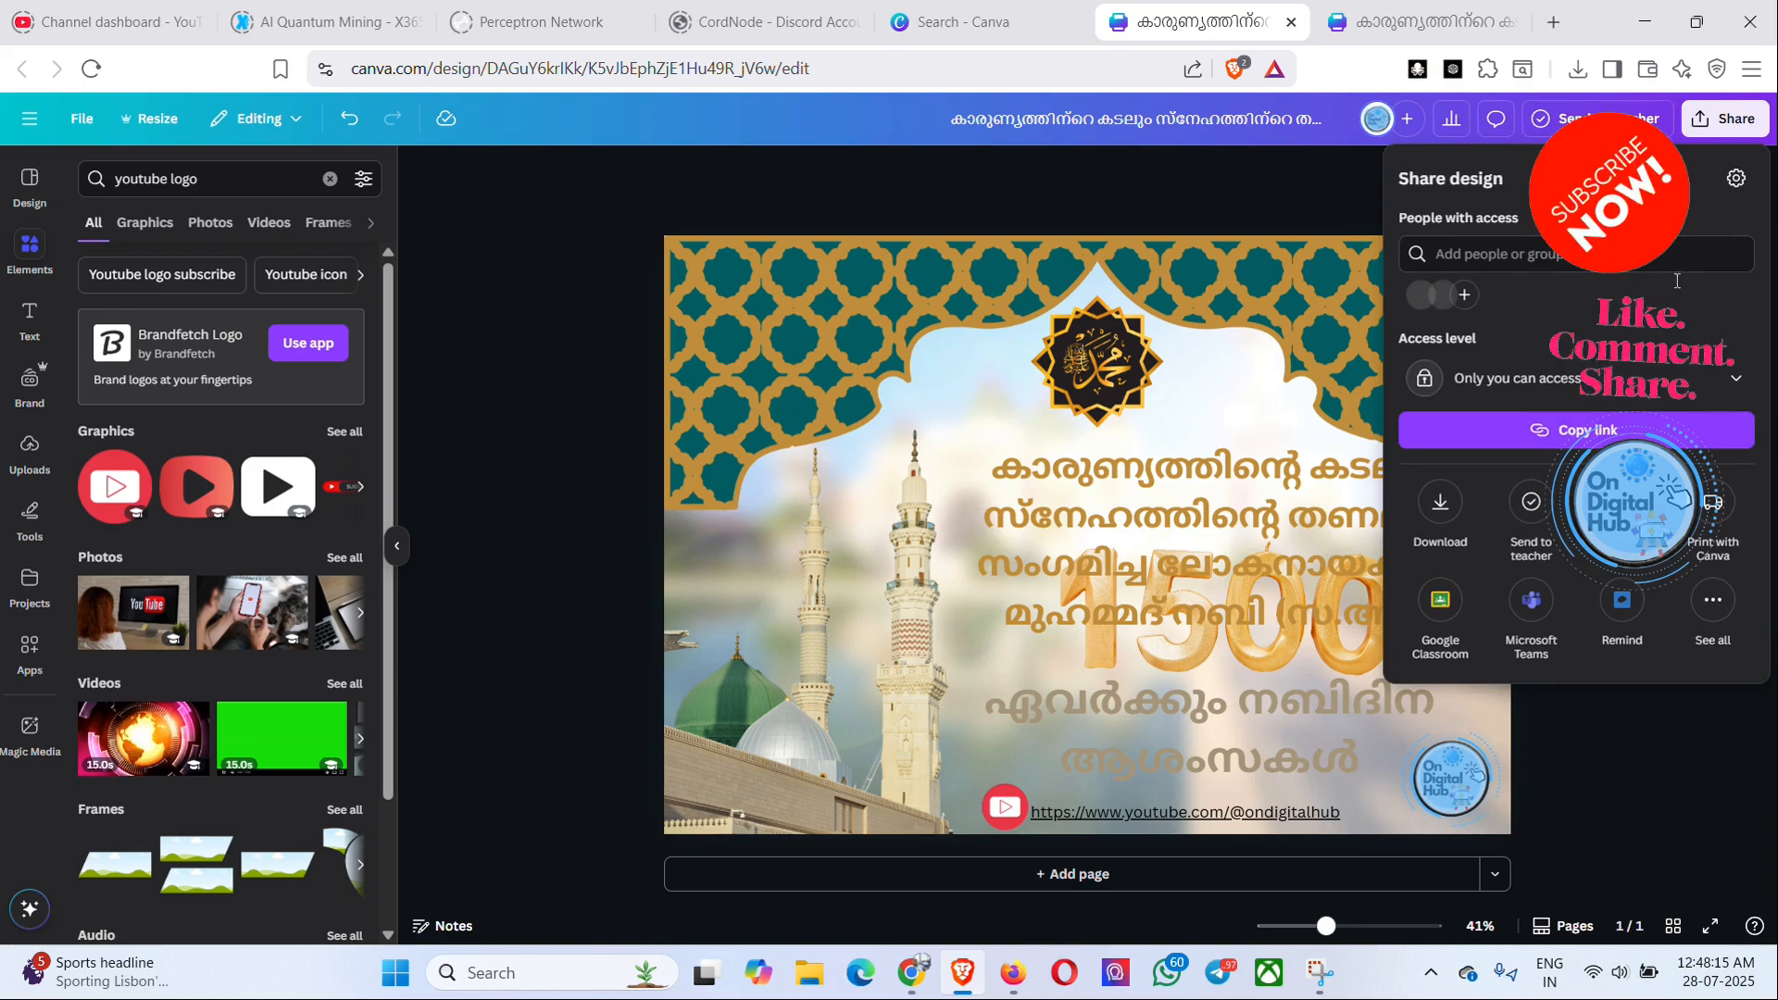
left_click(1440, 508)
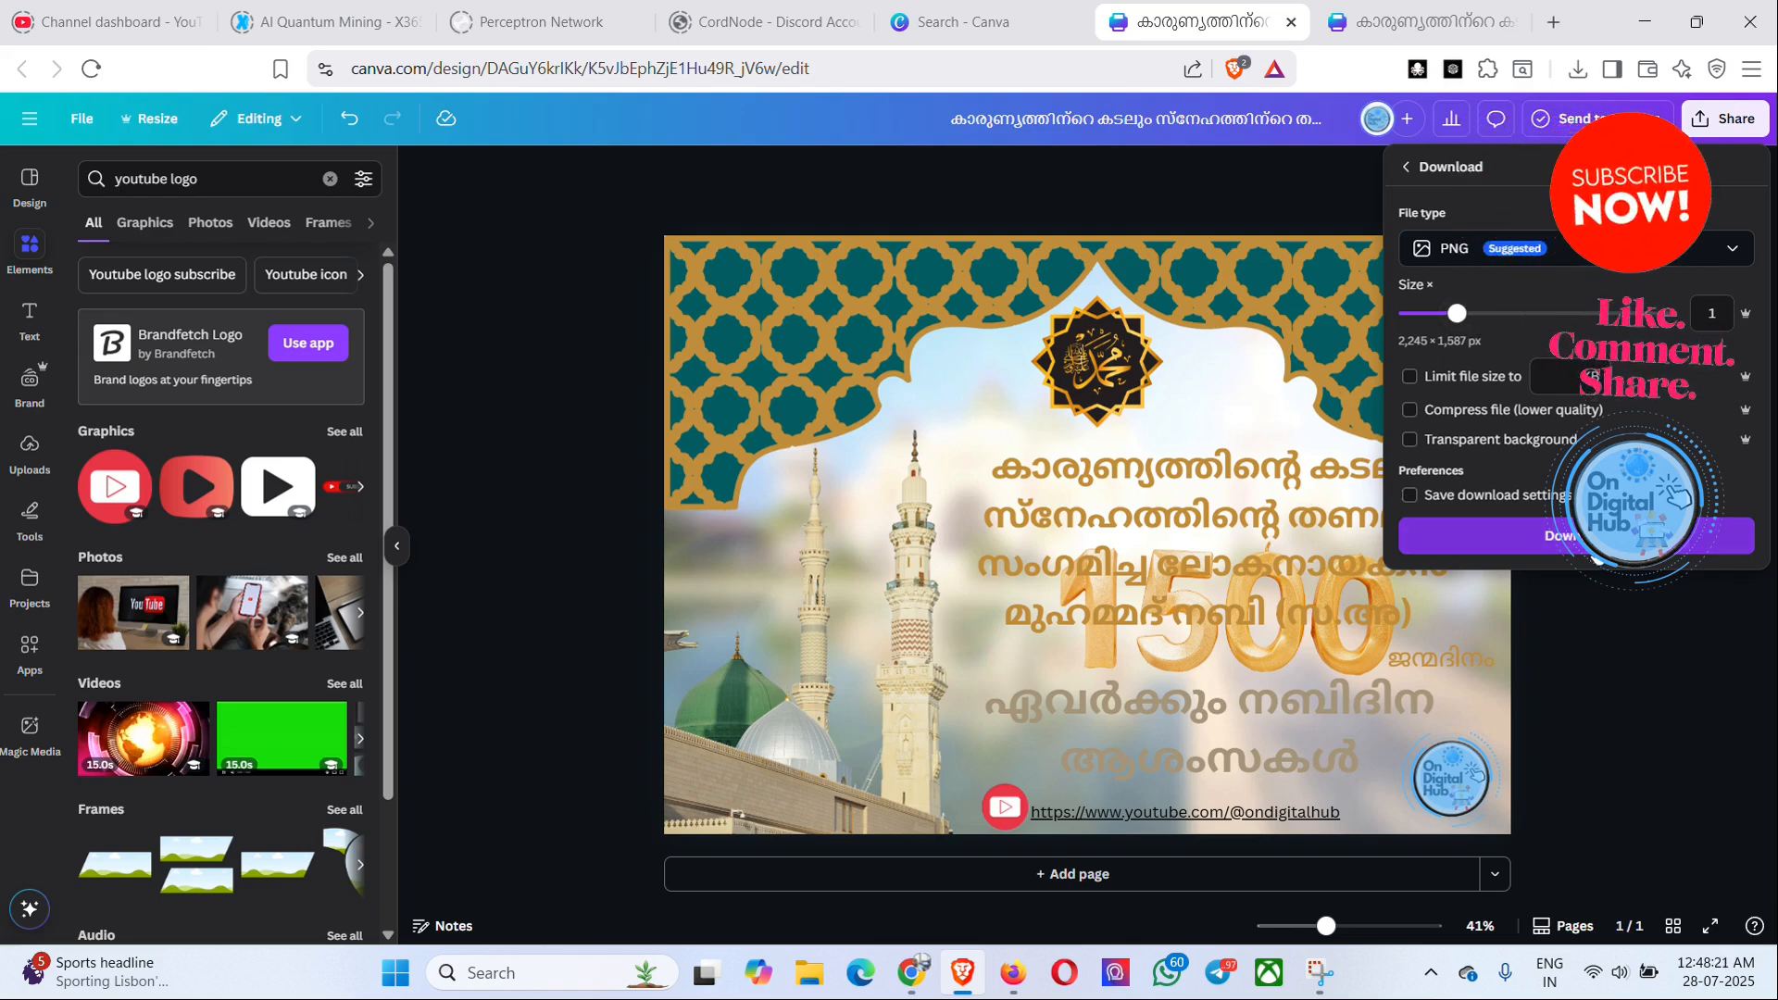
left_click(1518, 535)
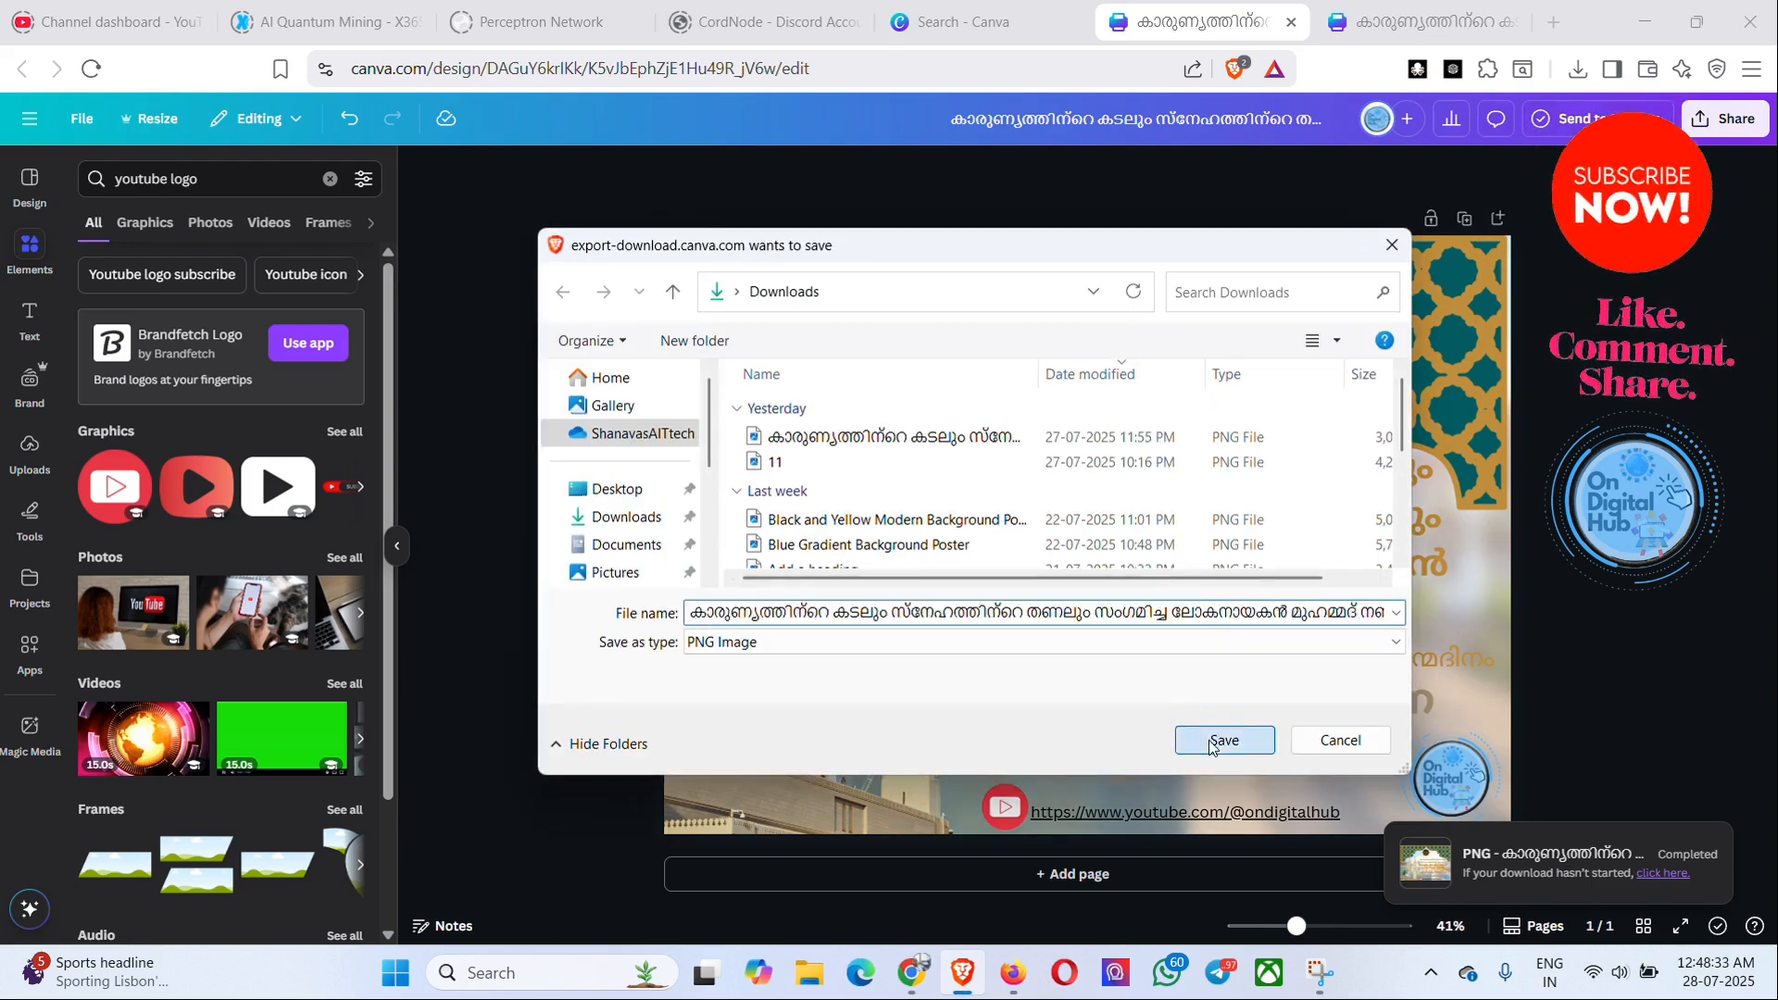
left_click(1209, 746)
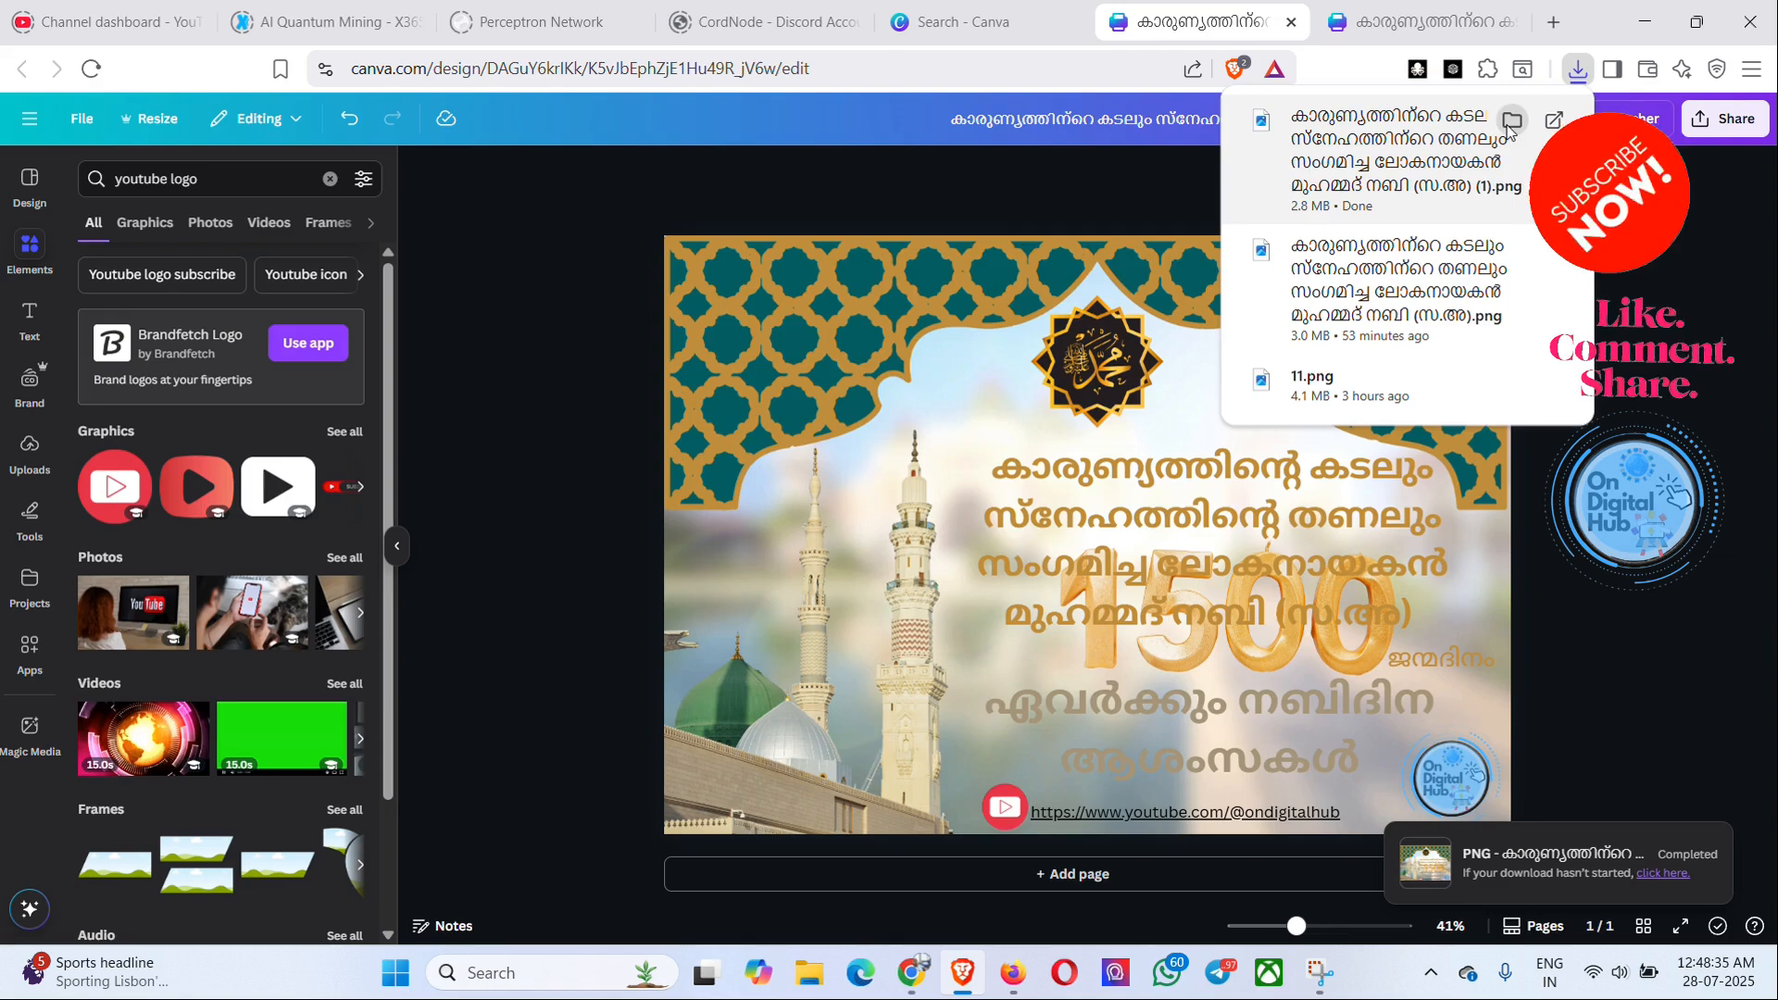
- Open the downloaded PNG from its folder to check the exported poster, and close the viewer and folder
left_click(1510, 121)
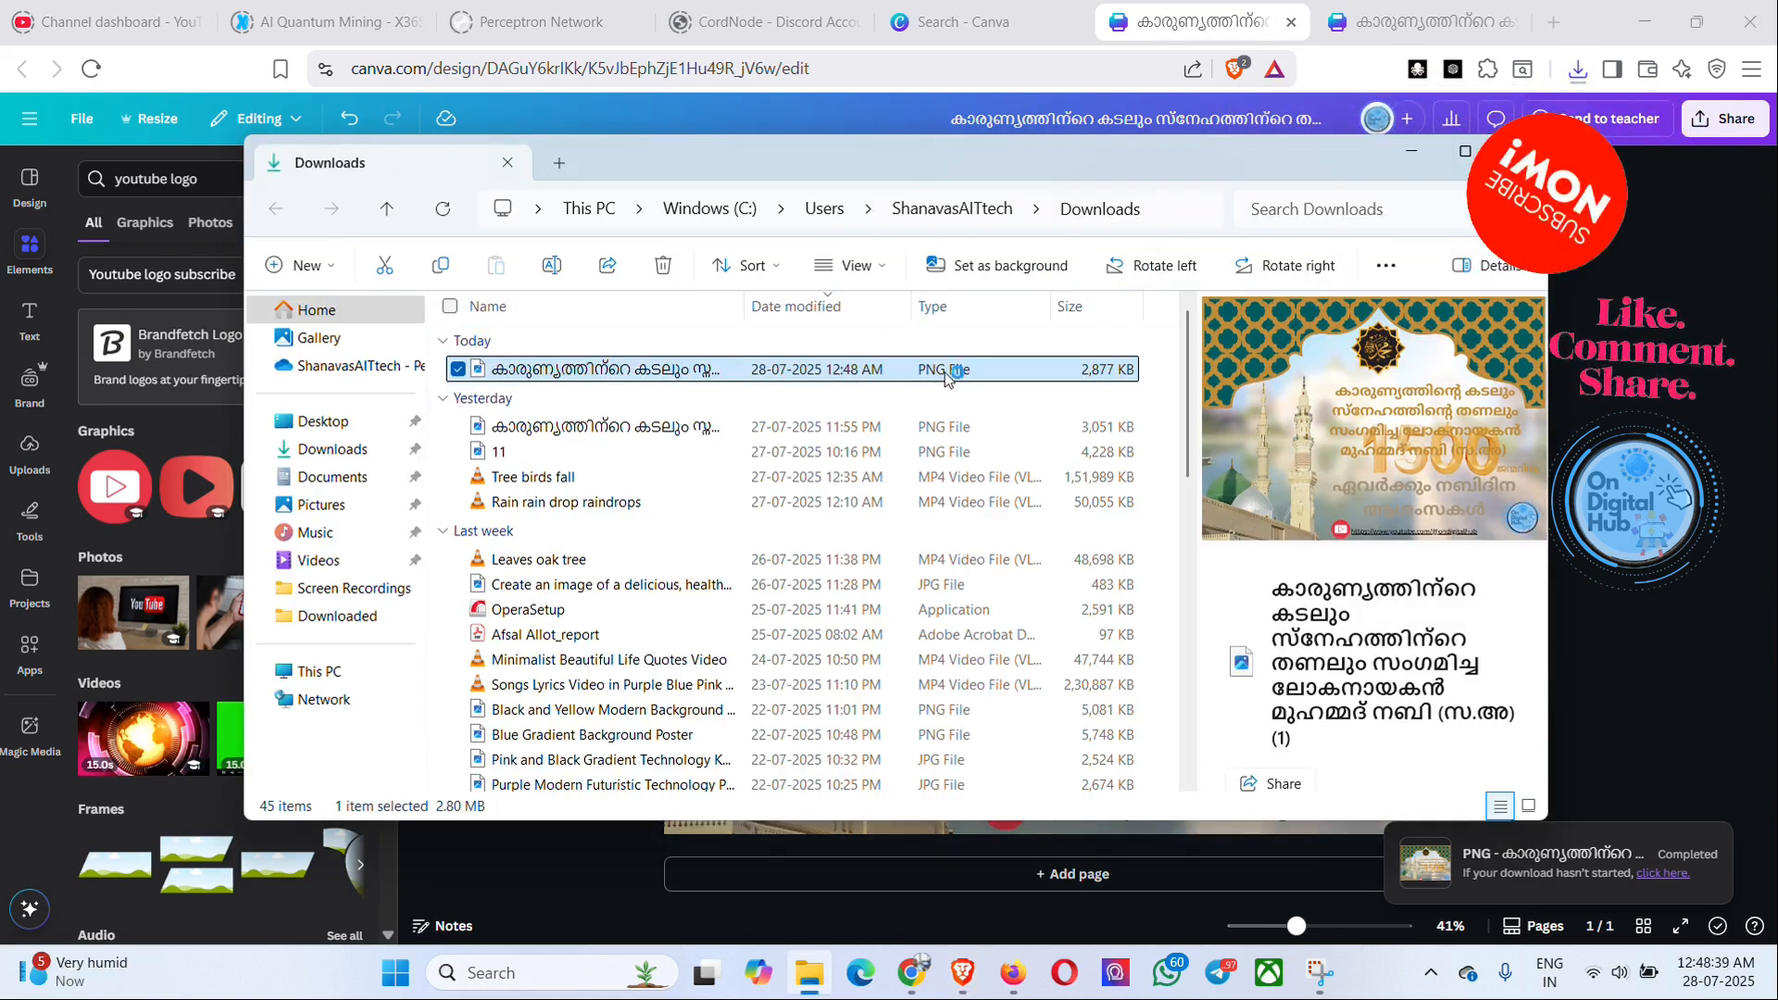
double_click(947, 369)
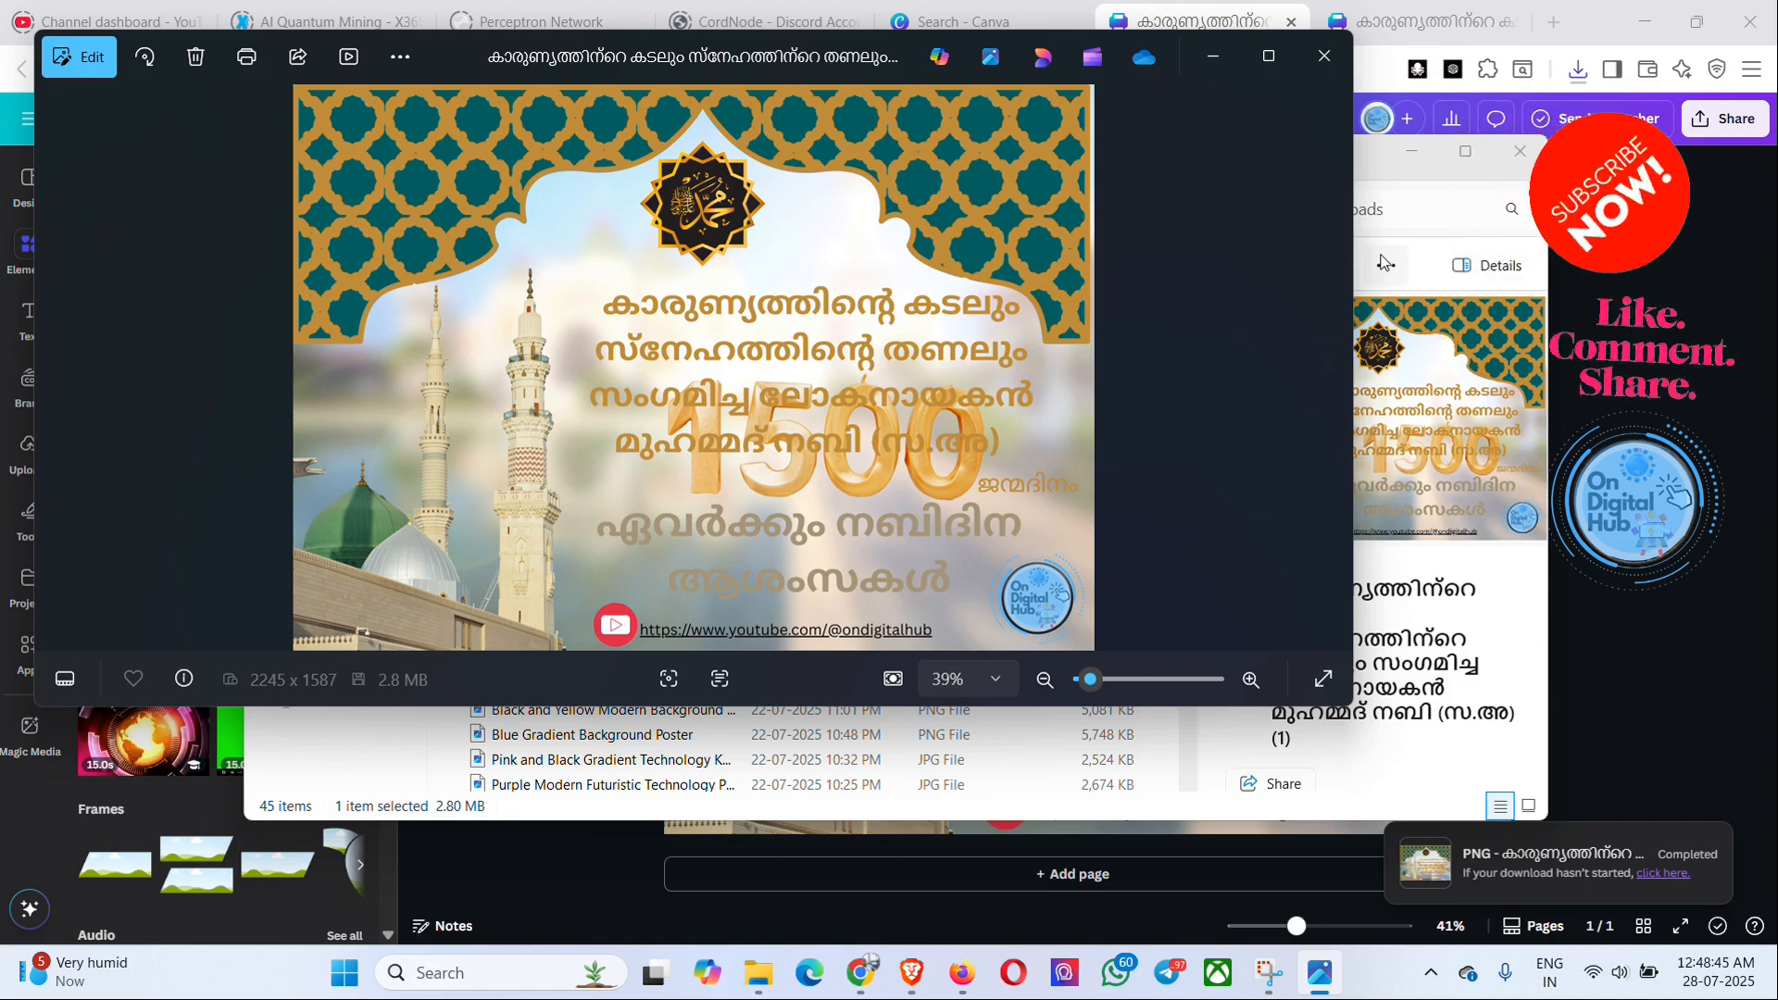
left_click(1324, 56)
left_click(1519, 151)
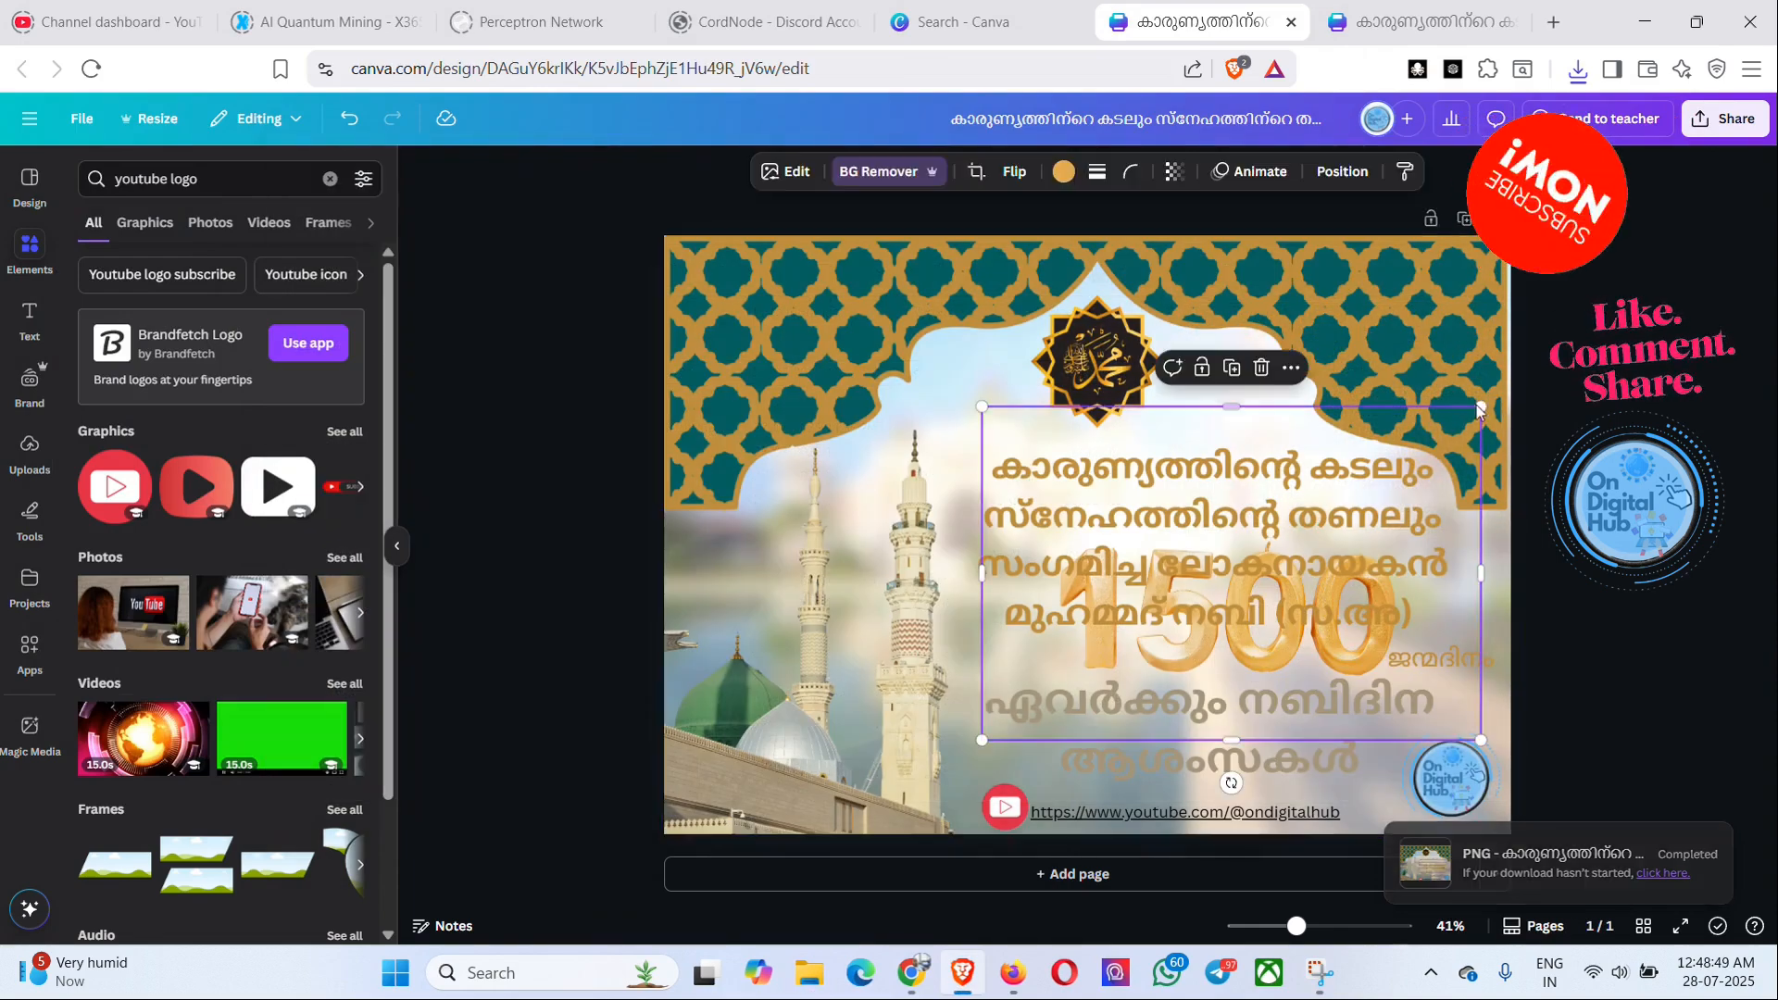
- Shift and stretch the green and gold arch decoration to cover the poster's full width along the top
left_click(1475, 339)
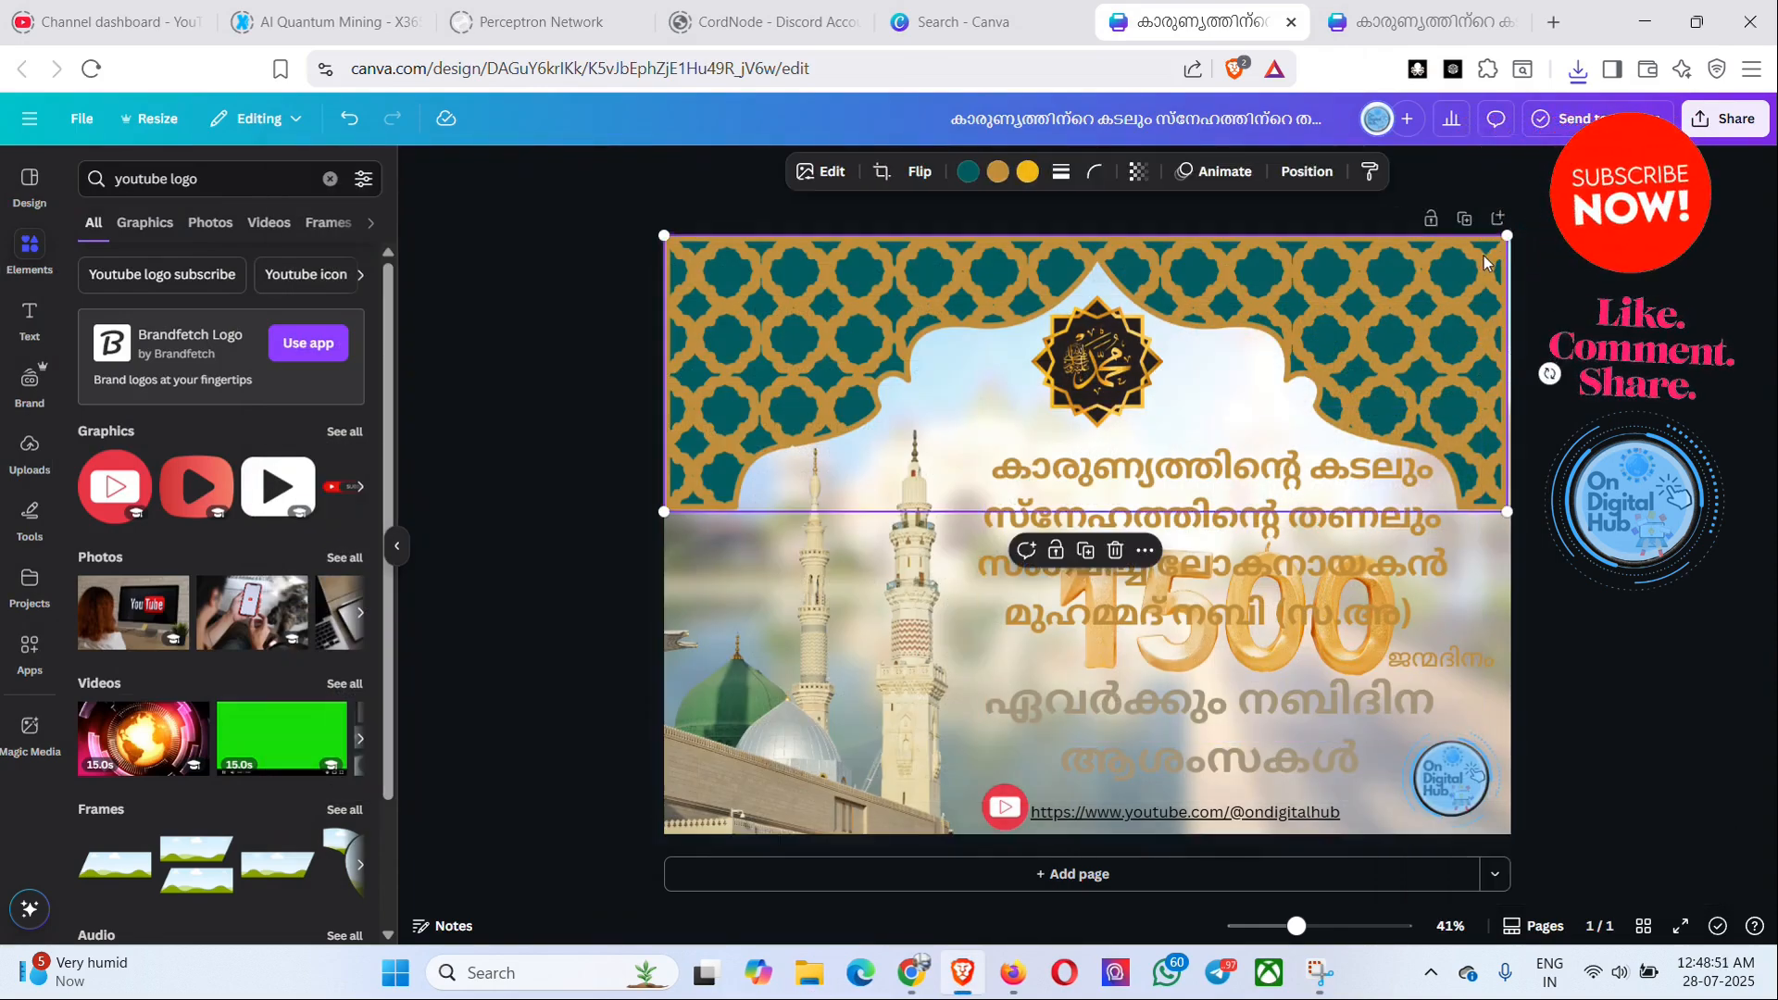
left_click(1454, 382)
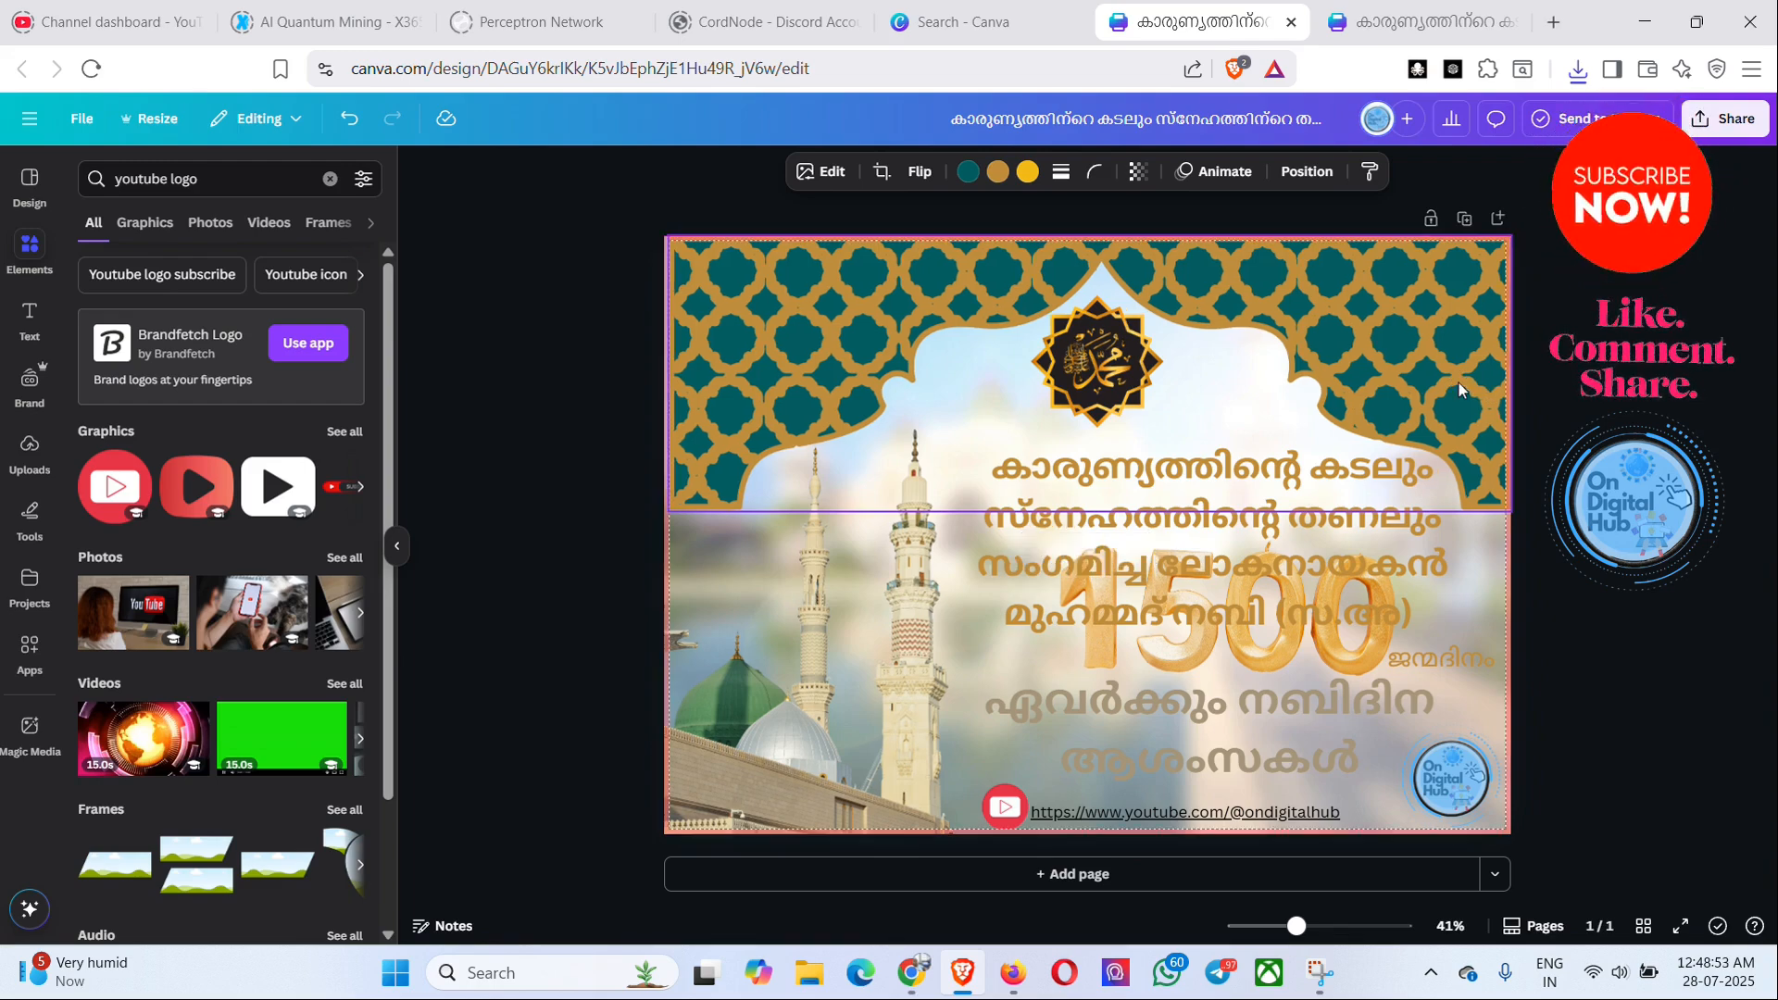
left_click(686, 315)
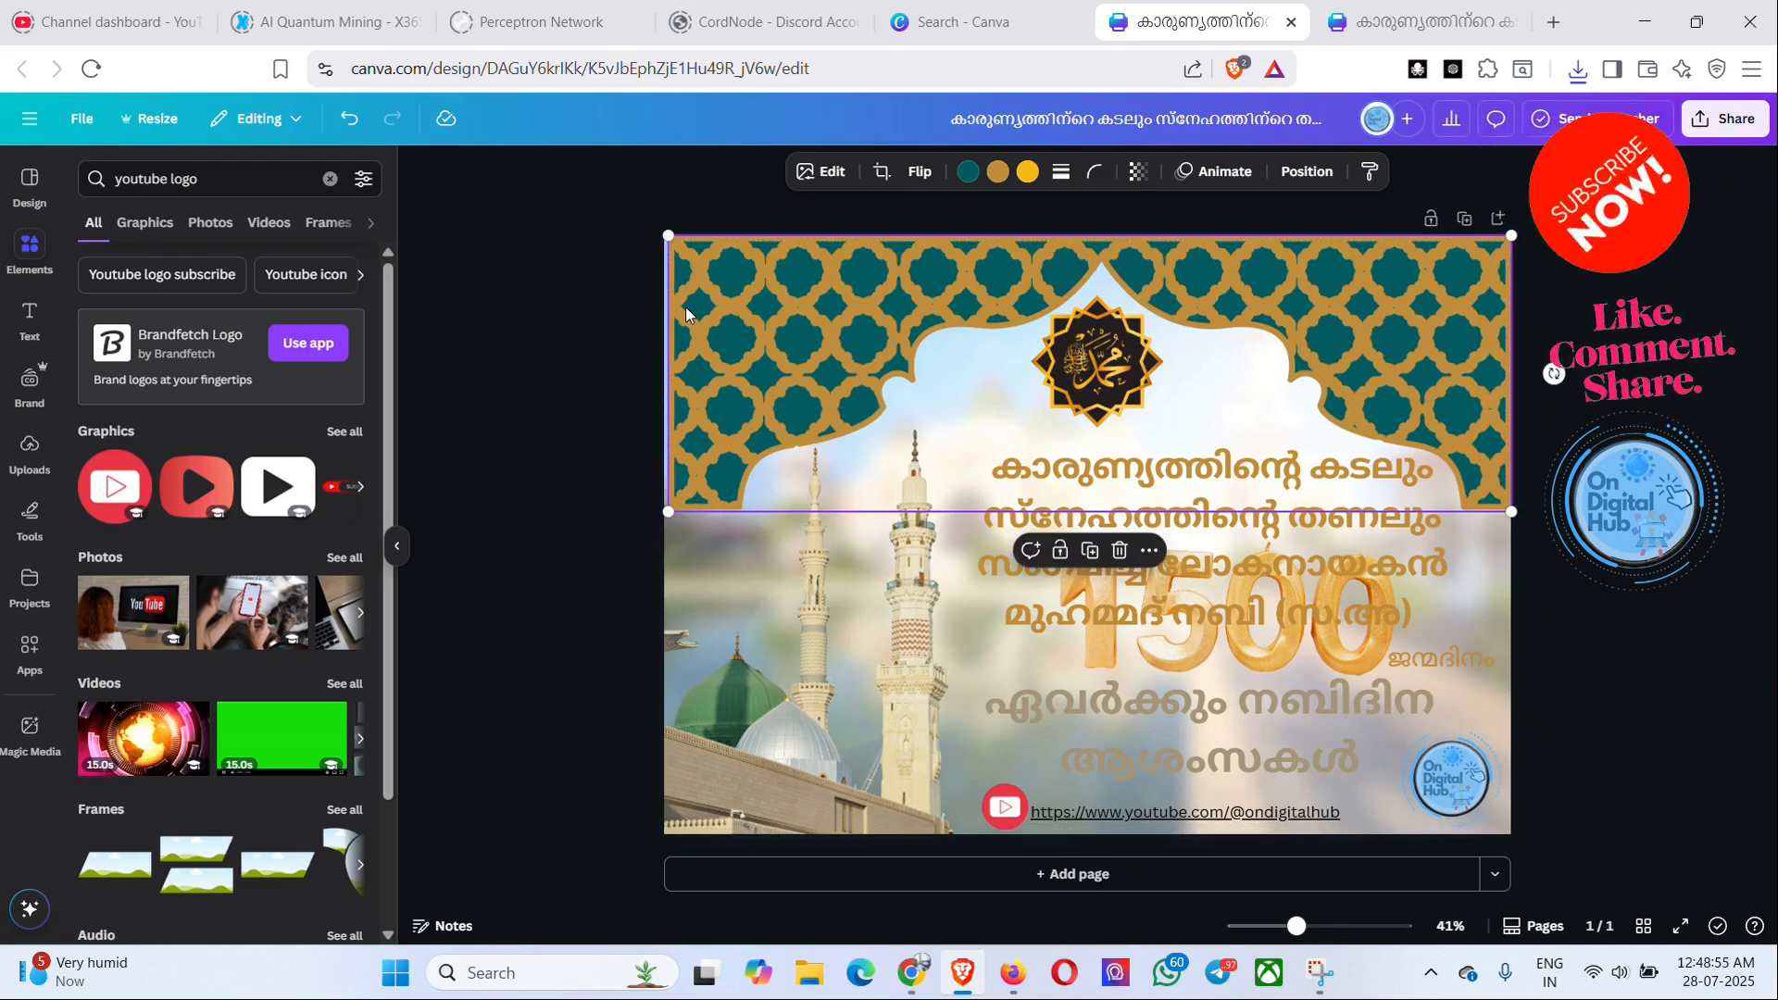
left_click(580, 295)
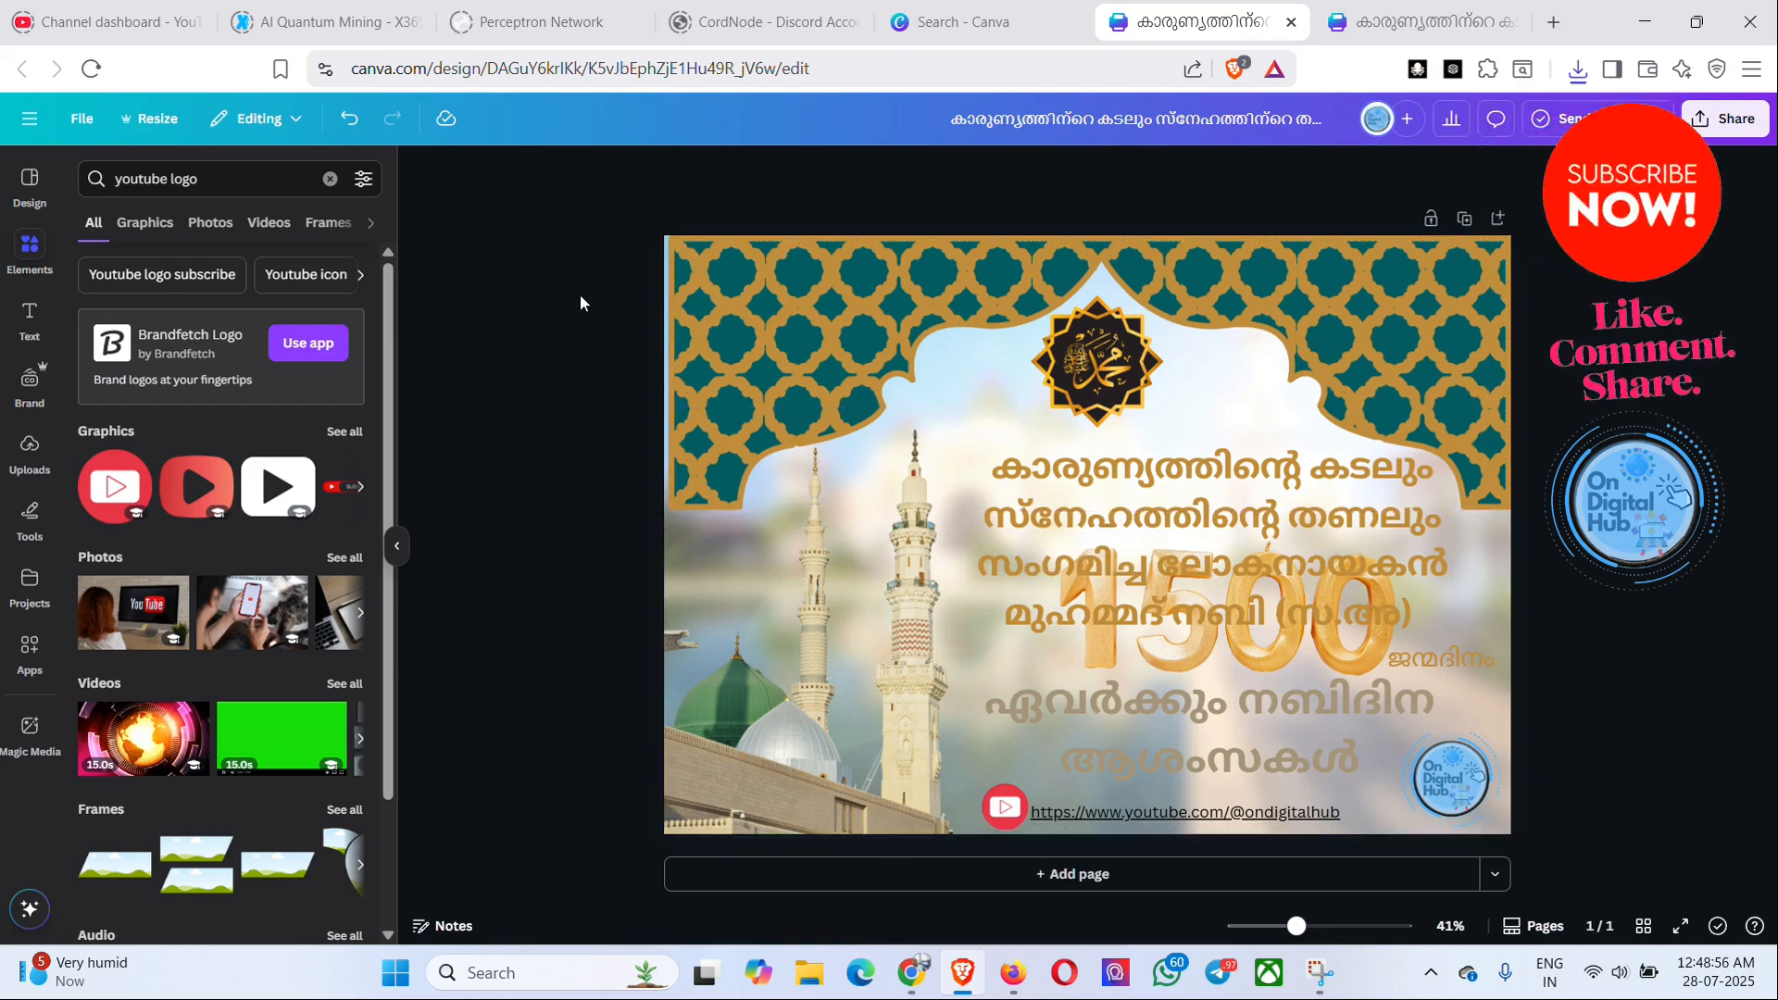
left_click(683, 349)
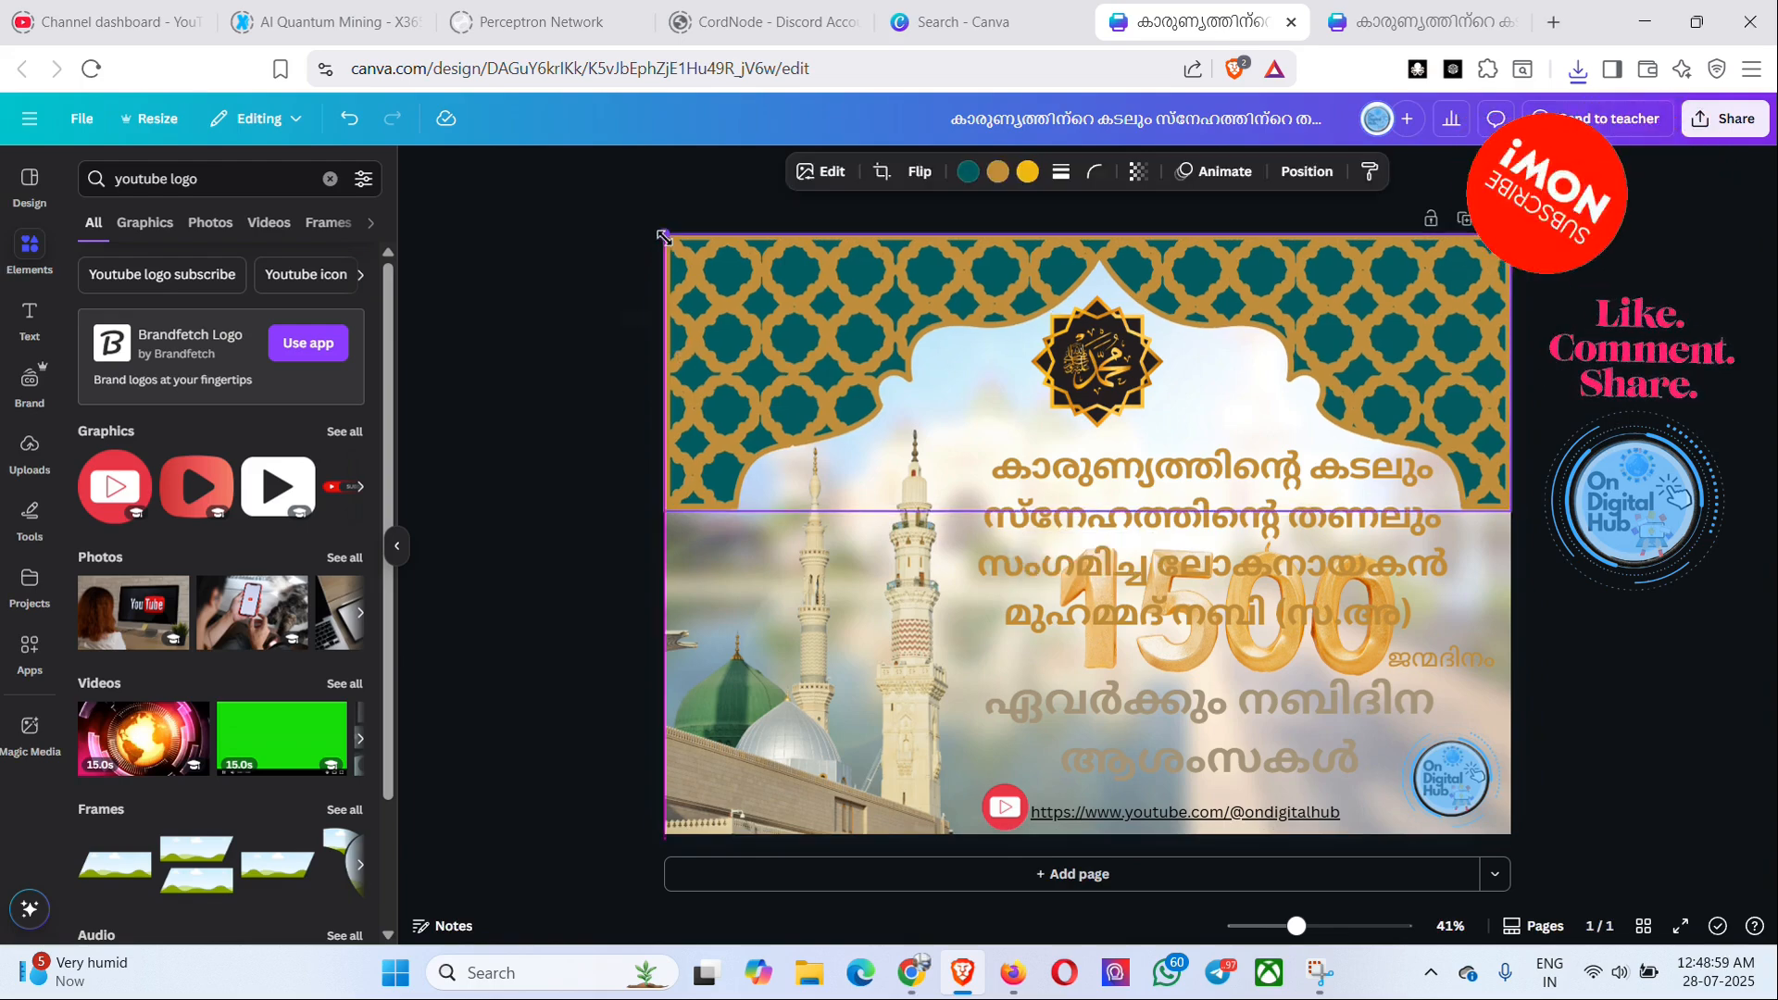
key("Escape")
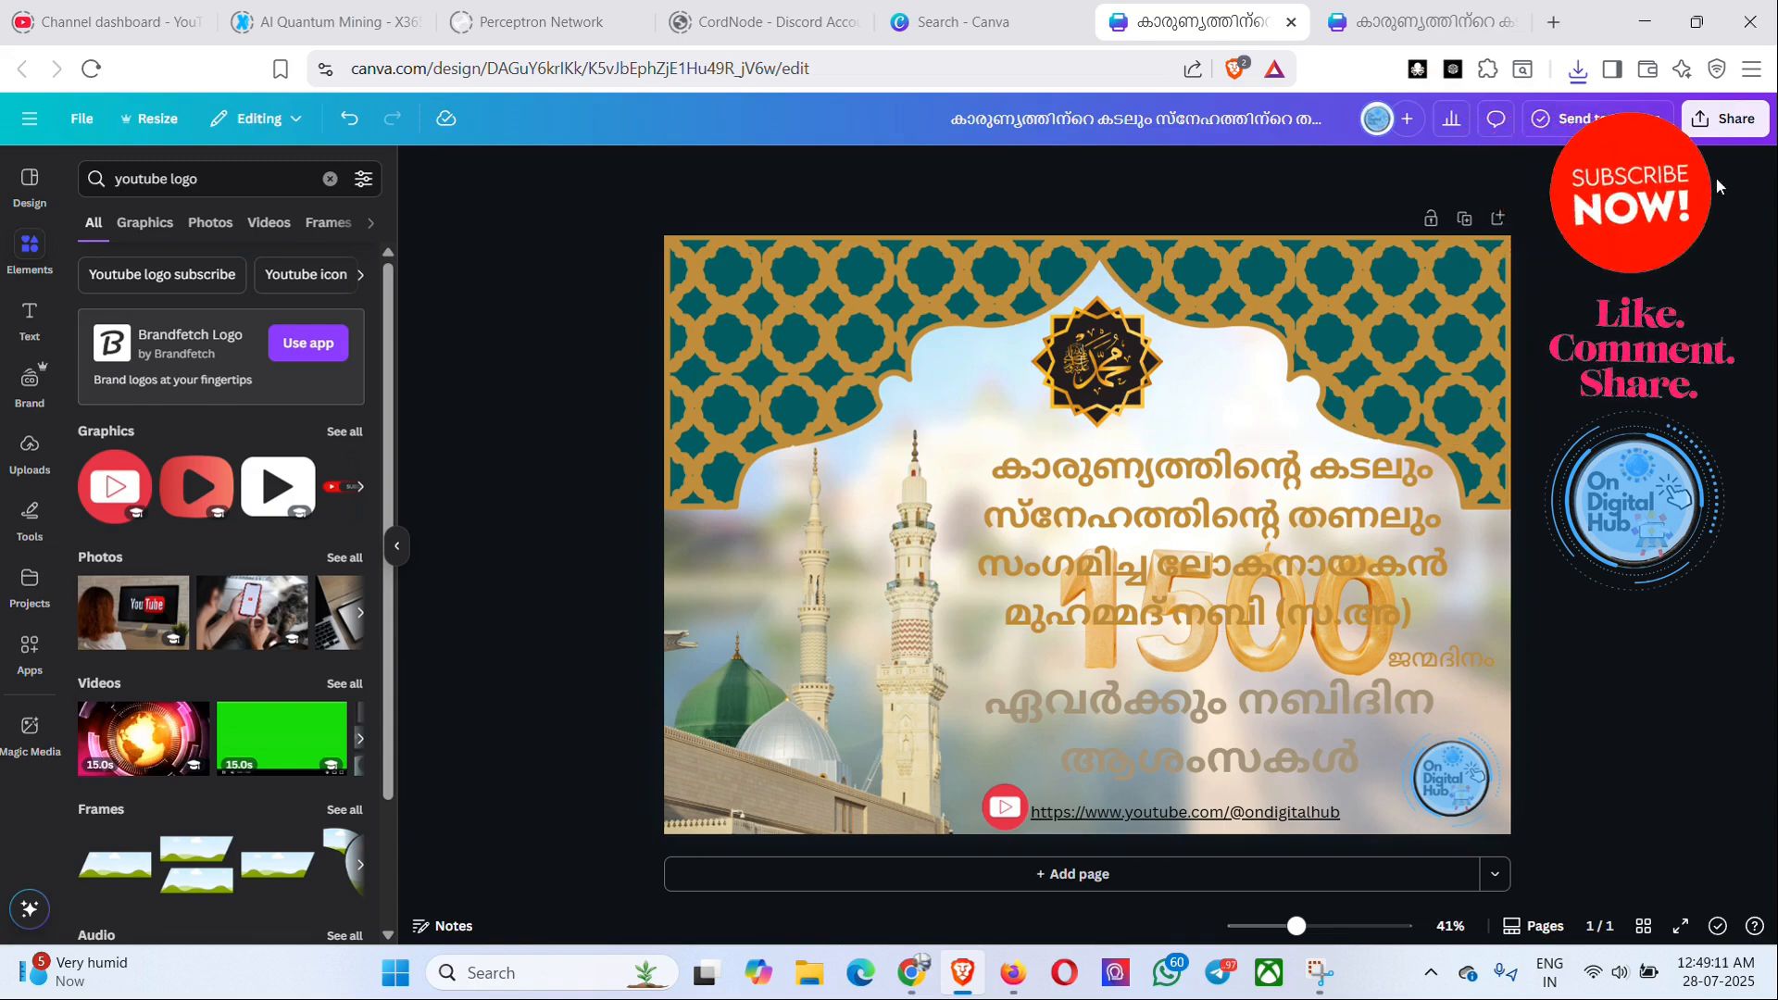
left_click(1724, 119)
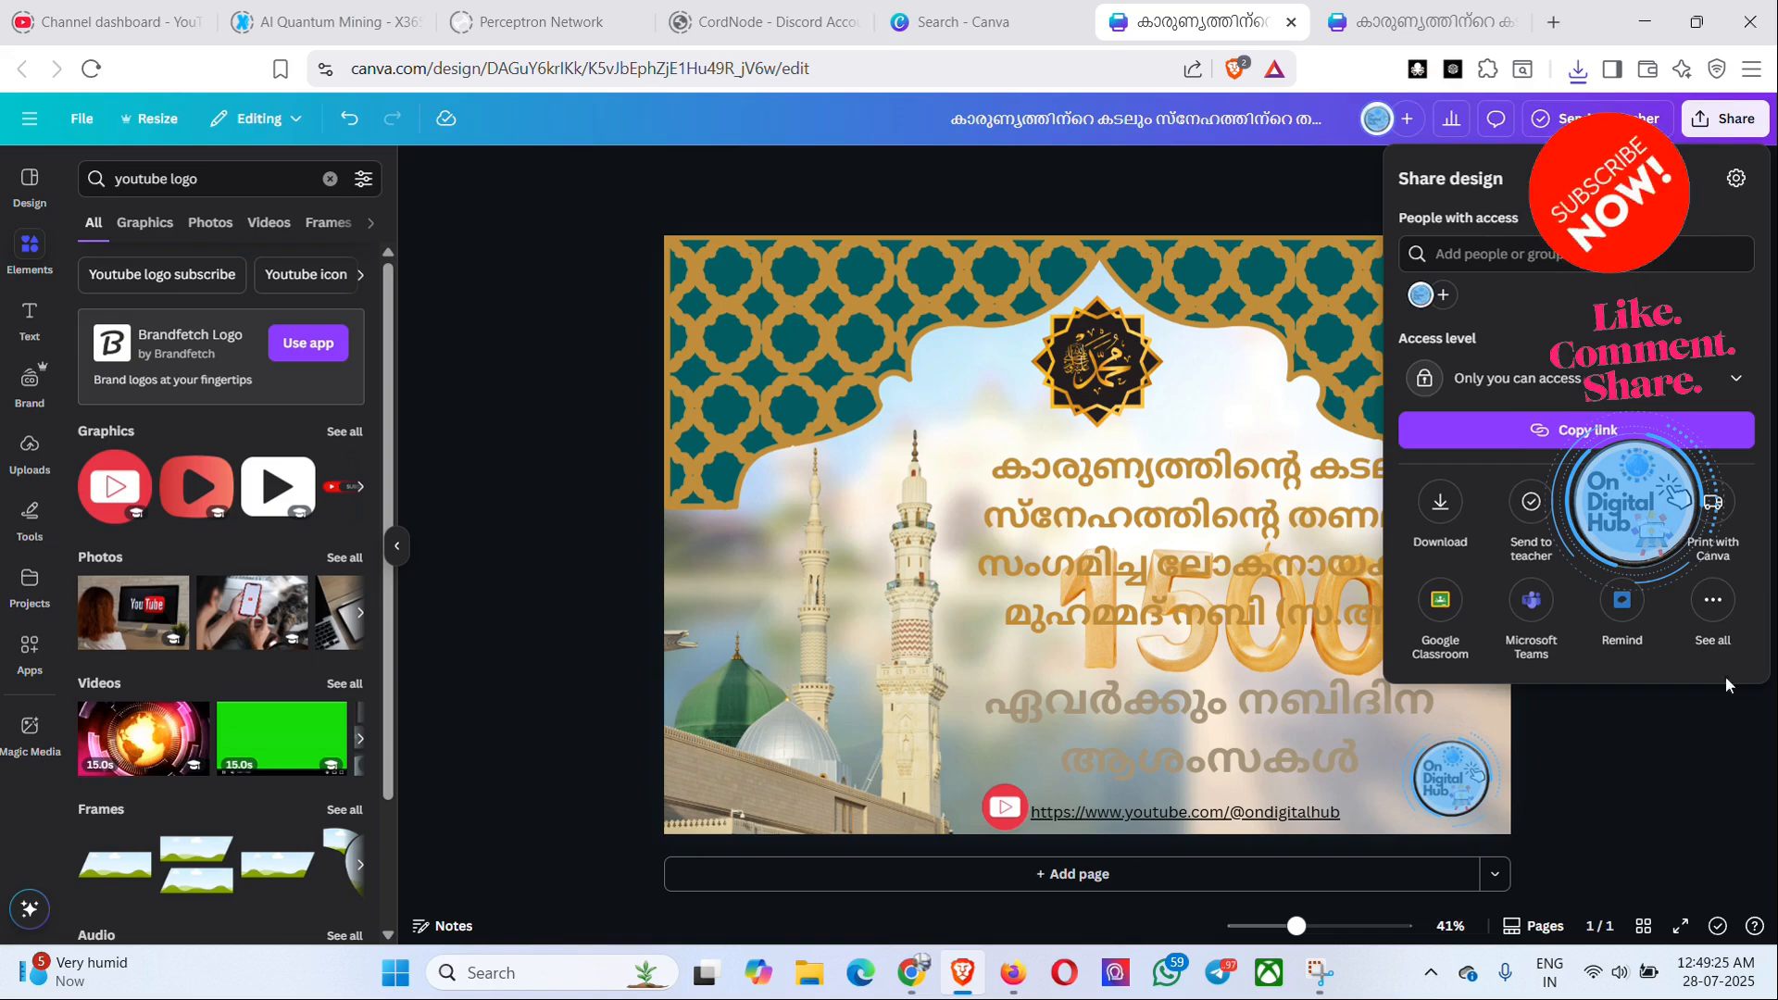
left_click(1657, 761)
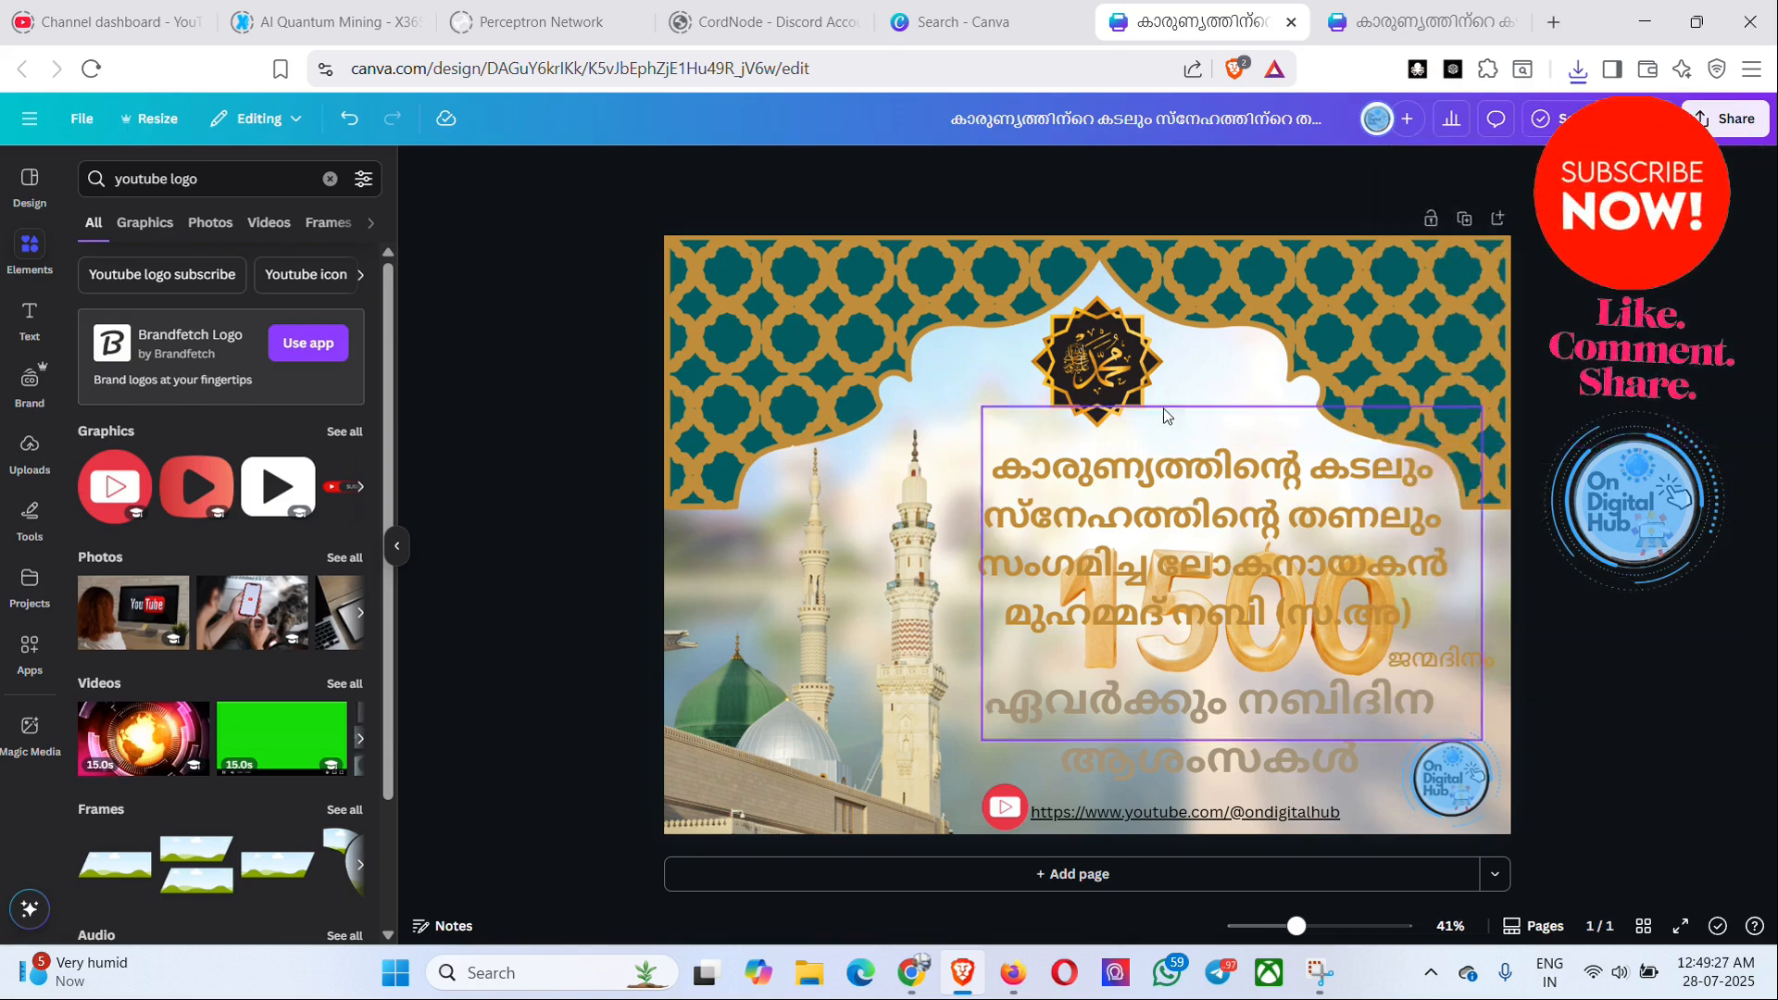